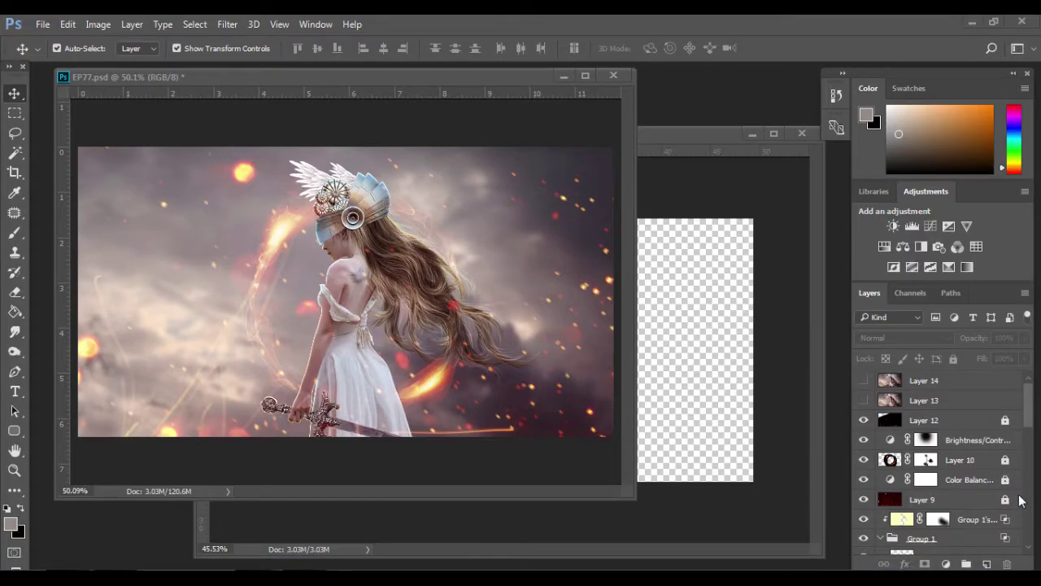
# Step: Arrange the finished EP77.psd and blank EP77.jpg windows, leaving EP77.jpg in front
pyautogui.moveTo(89, 77); pyautogui.dragTo(69, 82)
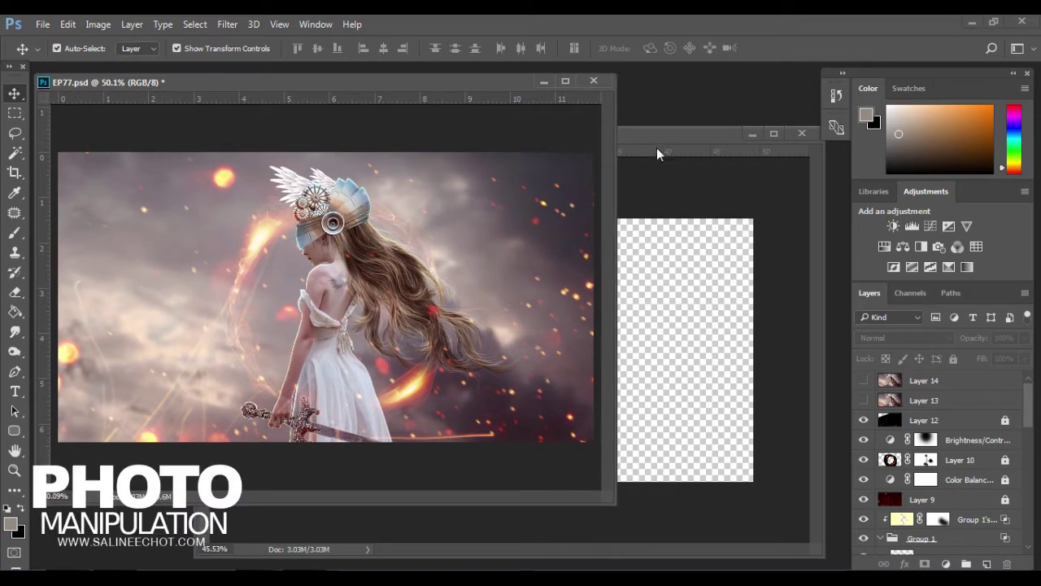
pyautogui.moveTo(637, 136); pyautogui.dragTo(660, 196)
pyautogui.click(352, 81)
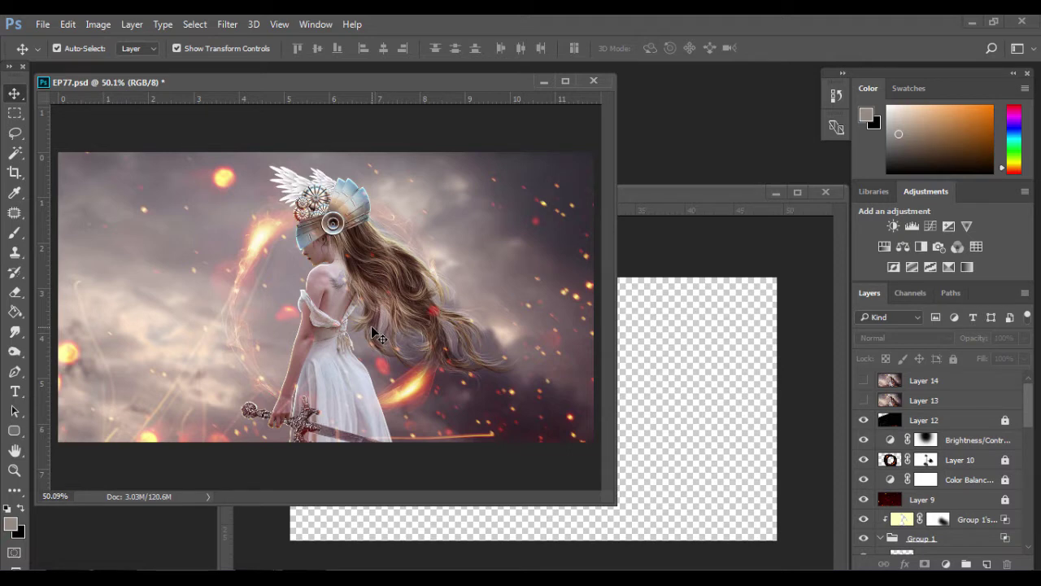
pyautogui.click(665, 246)
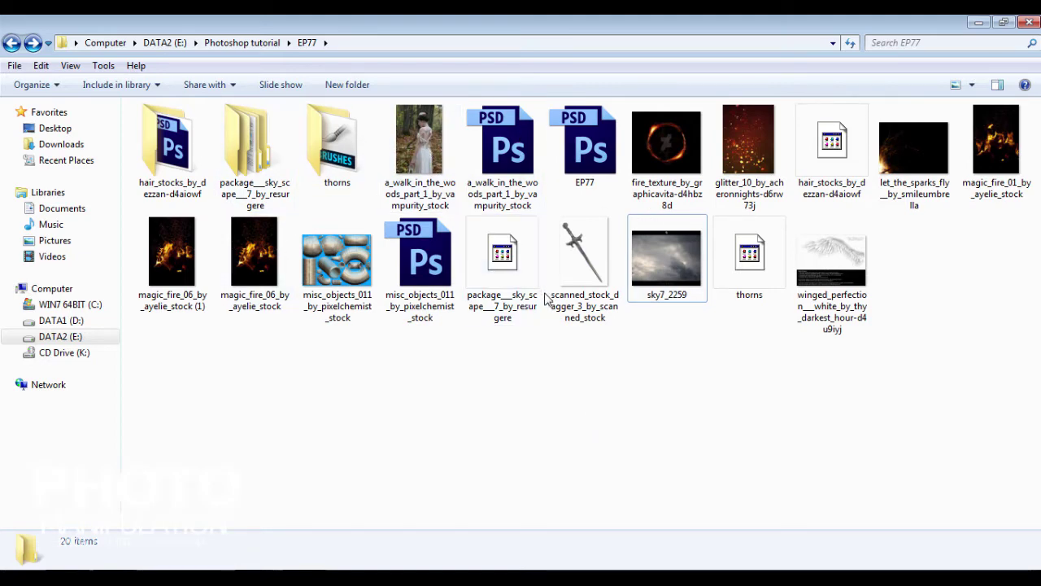
pyautogui.click(679, 281)
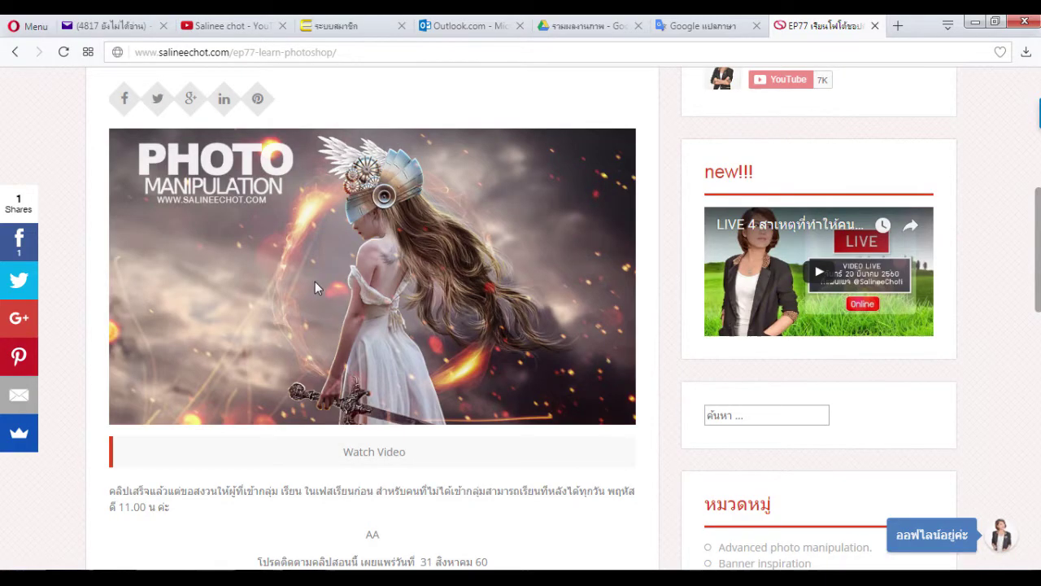
pyautogui.scroll(5, 317, 286)
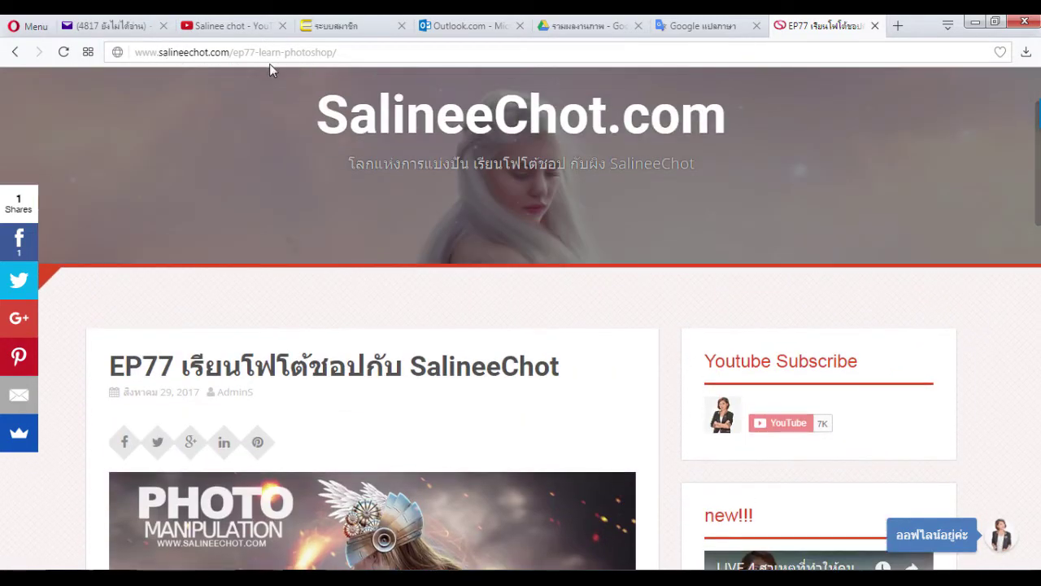
pyautogui.scroll(-1, 420, 326)
pyautogui.scroll(-2, 445, 350)
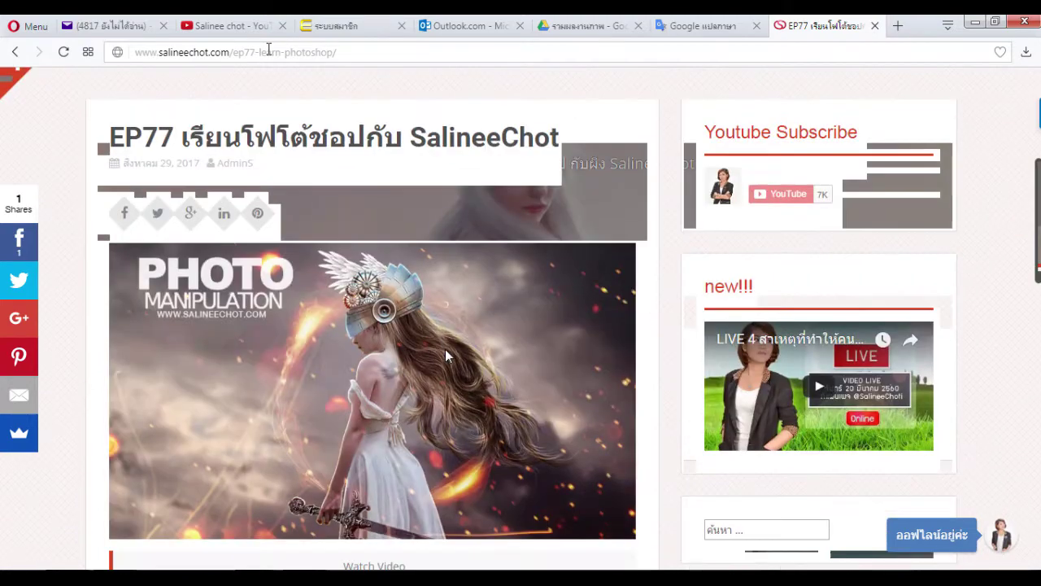
pyautogui.scroll(-1, 445, 349)
pyautogui.scroll(-2, 449, 323)
pyautogui.scroll(-5, 398, 344)
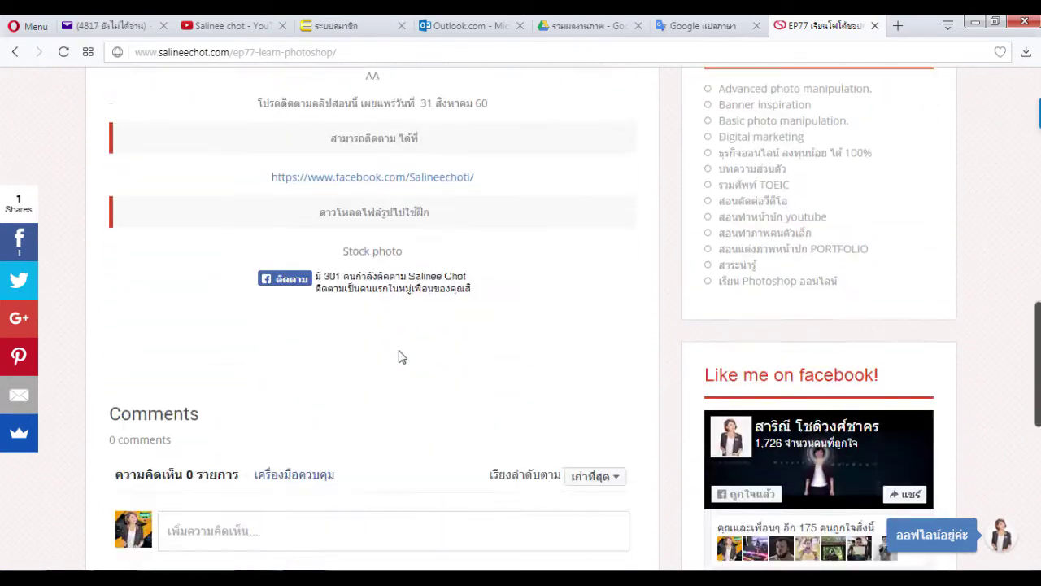
pyautogui.moveTo(342, 138); pyautogui.dragTo(403, 139)
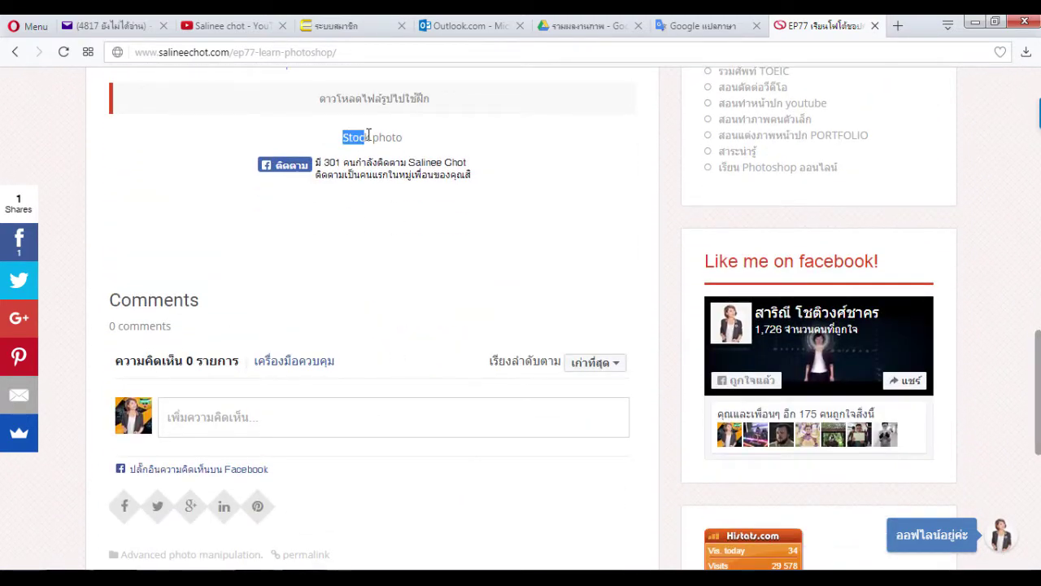
pyautogui.click(409, 141)
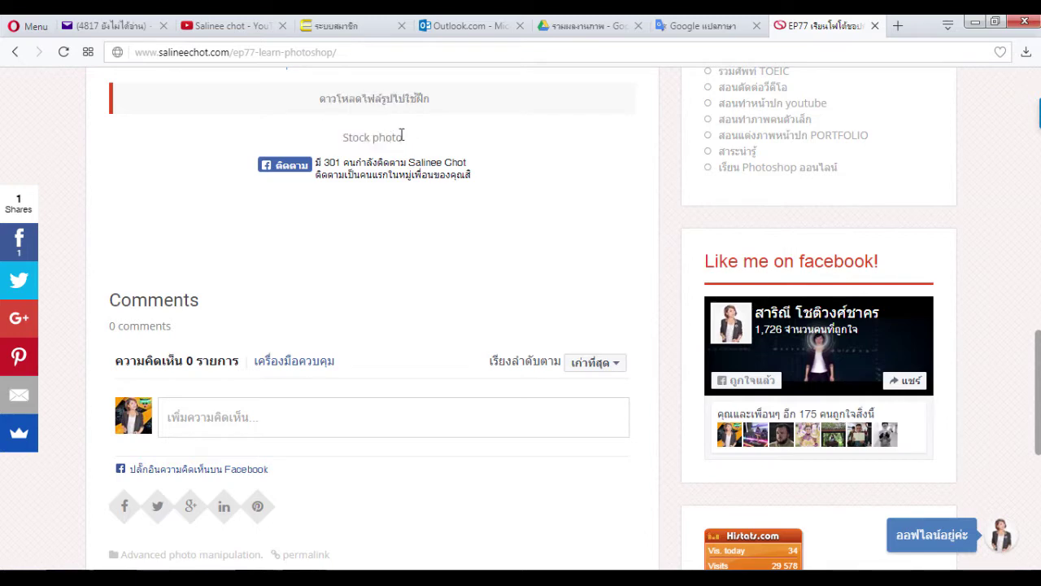
pyautogui.moveTo(401, 135); pyautogui.dragTo(387, 138)
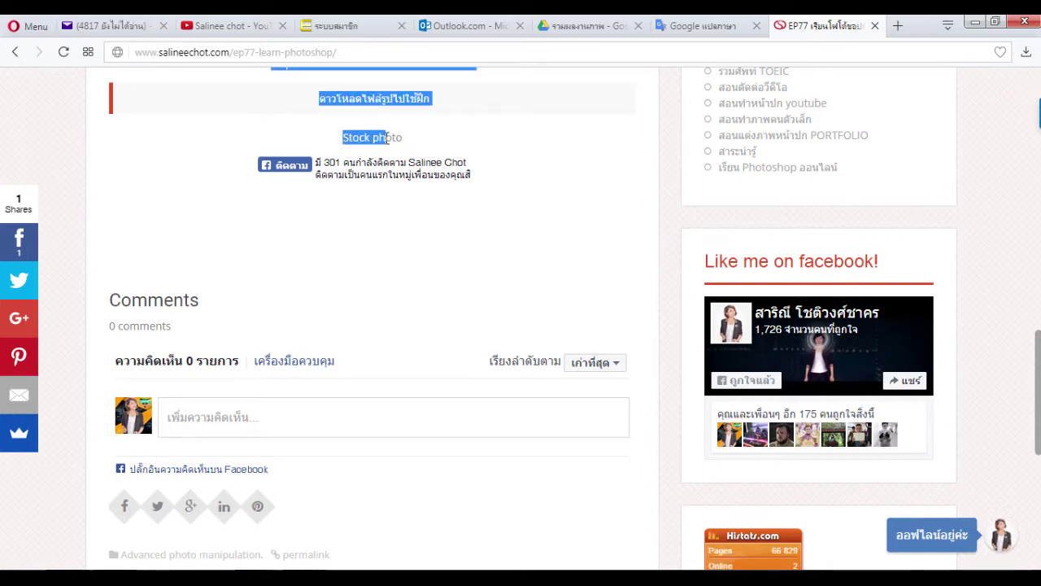
pyautogui.click(408, 304)
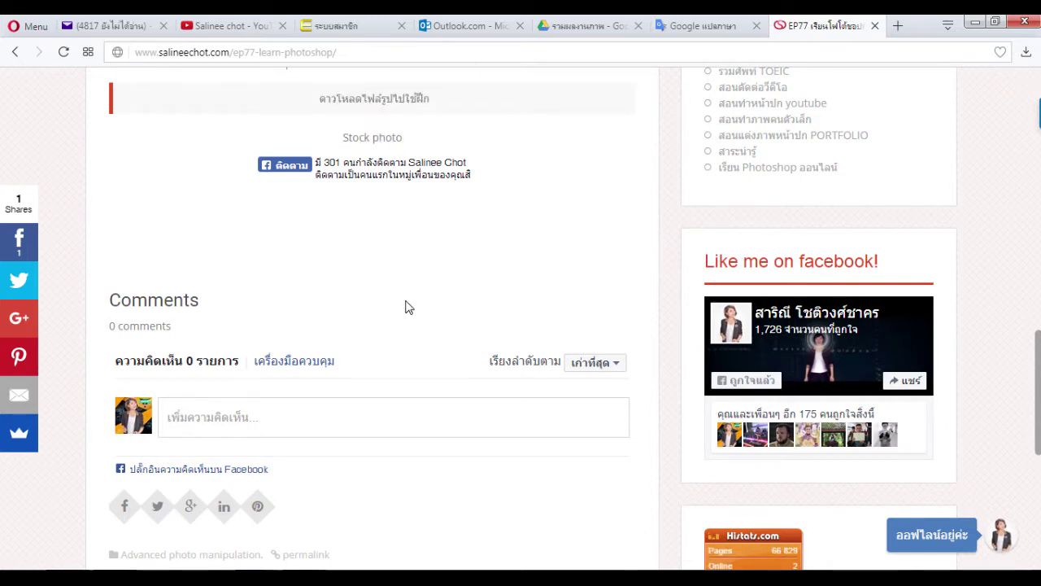
pyautogui.scroll(-1, 408, 307)
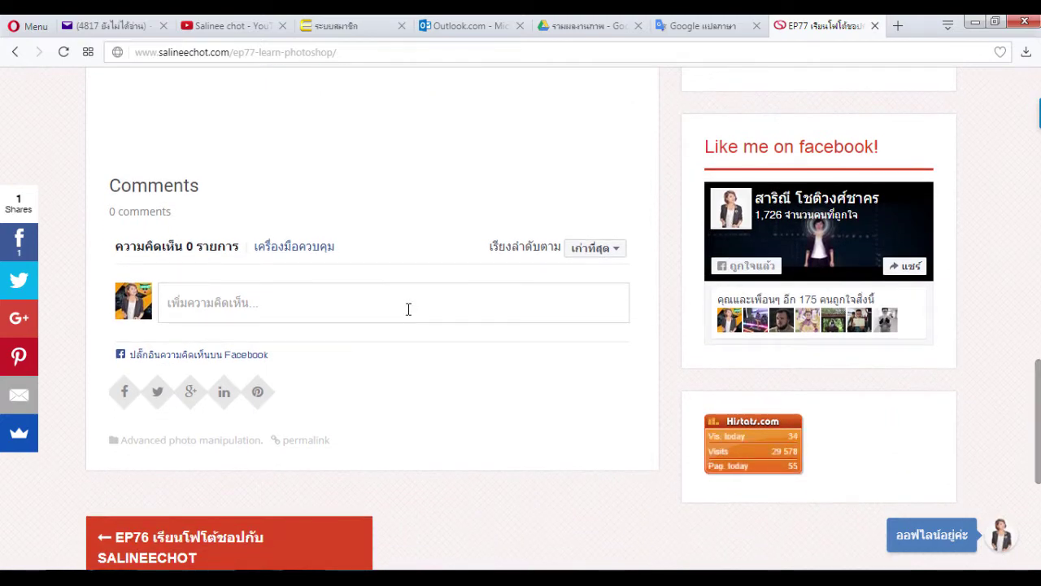
pyautogui.scroll(4, 511, 194)
pyautogui.scroll(2, 537, 212)
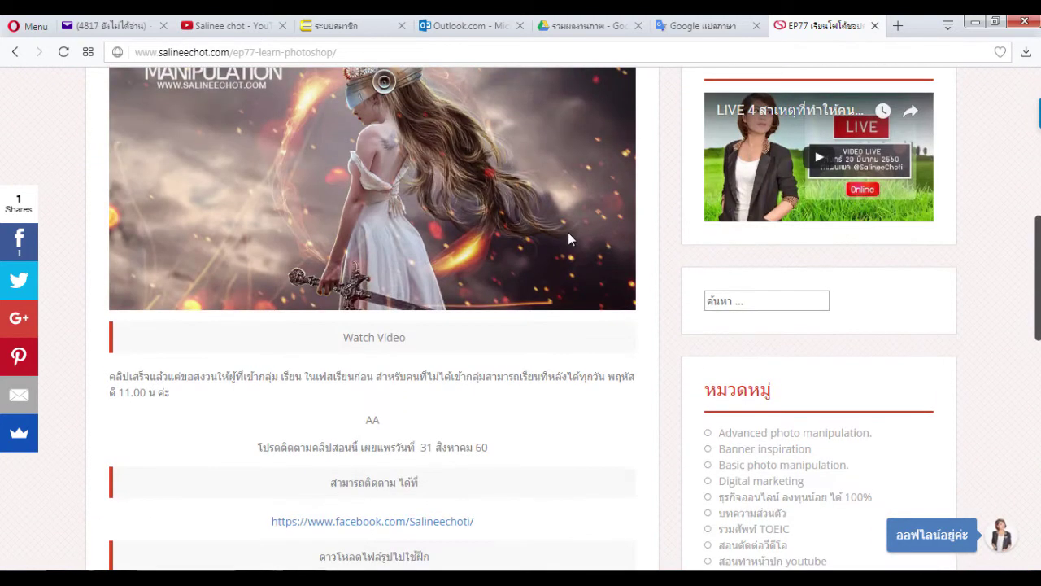
pyautogui.scroll(1, 569, 233)
pyautogui.scroll(2, 568, 236)
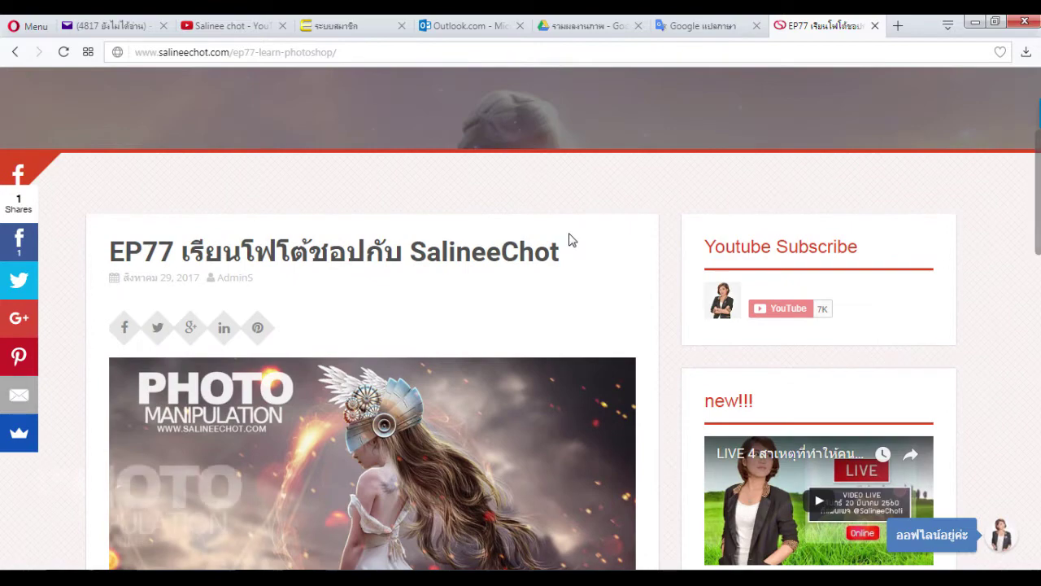
pyautogui.scroll(-2, 569, 240)
pyautogui.scroll(-3, 564, 255)
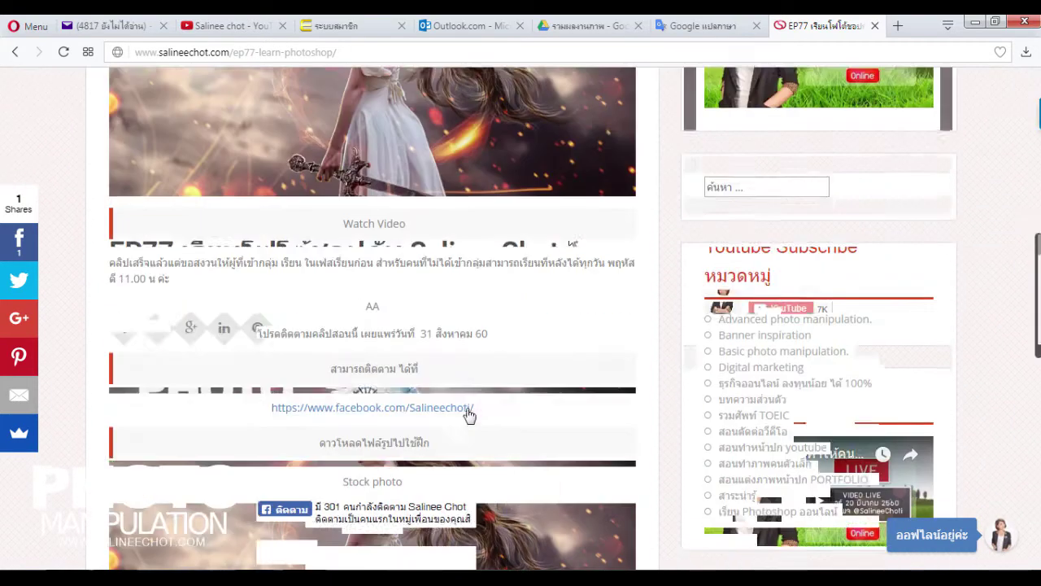
pyautogui.scroll(-2, 472, 411)
pyautogui.moveTo(337, 259); pyautogui.dragTo(418, 260)
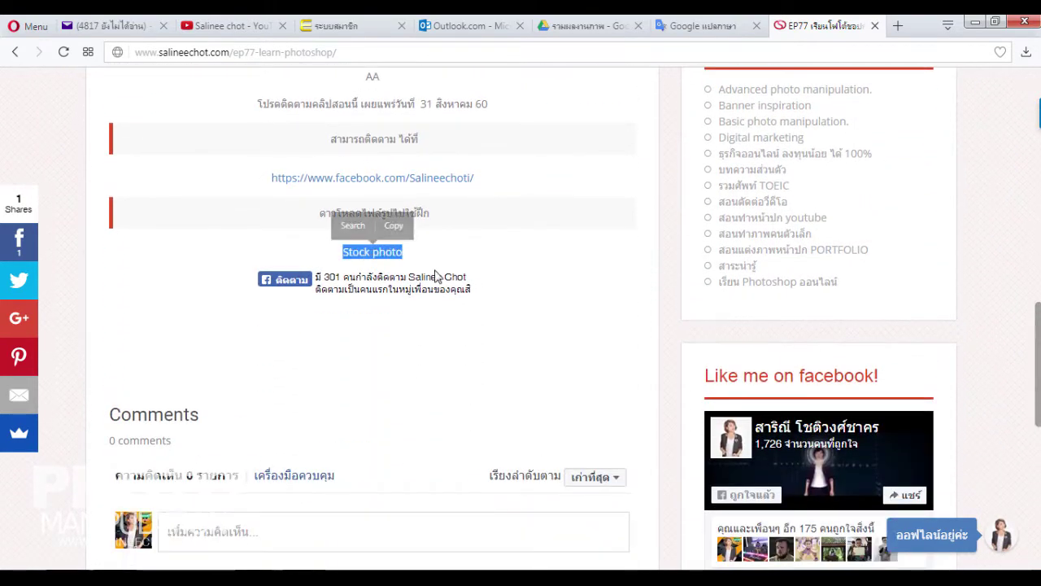
pyautogui.click(458, 350)
pyautogui.scroll(1, 458, 350)
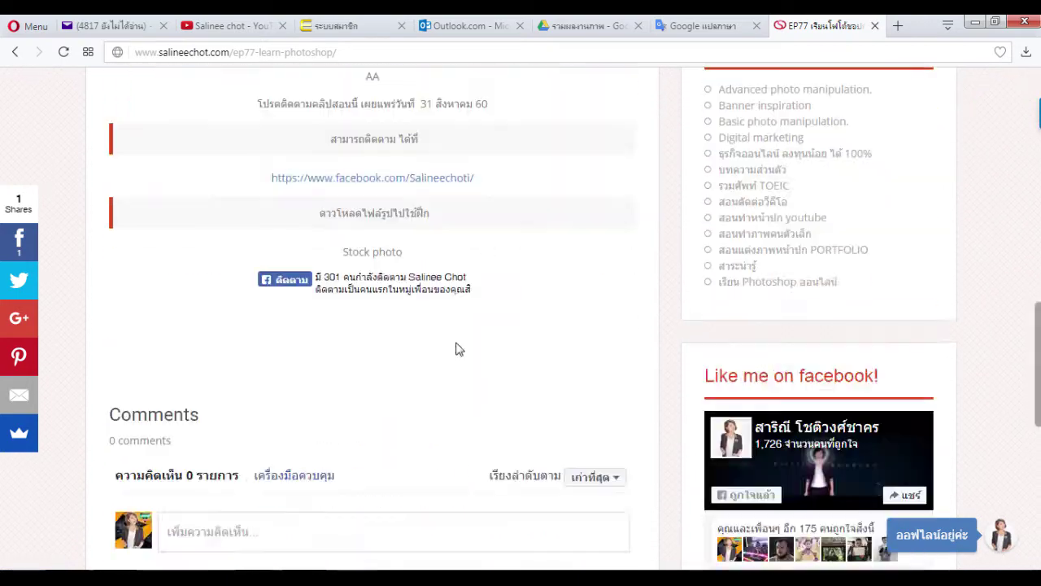
pyautogui.scroll(10, 349, 285)
pyautogui.scroll(-2, 365, 385)
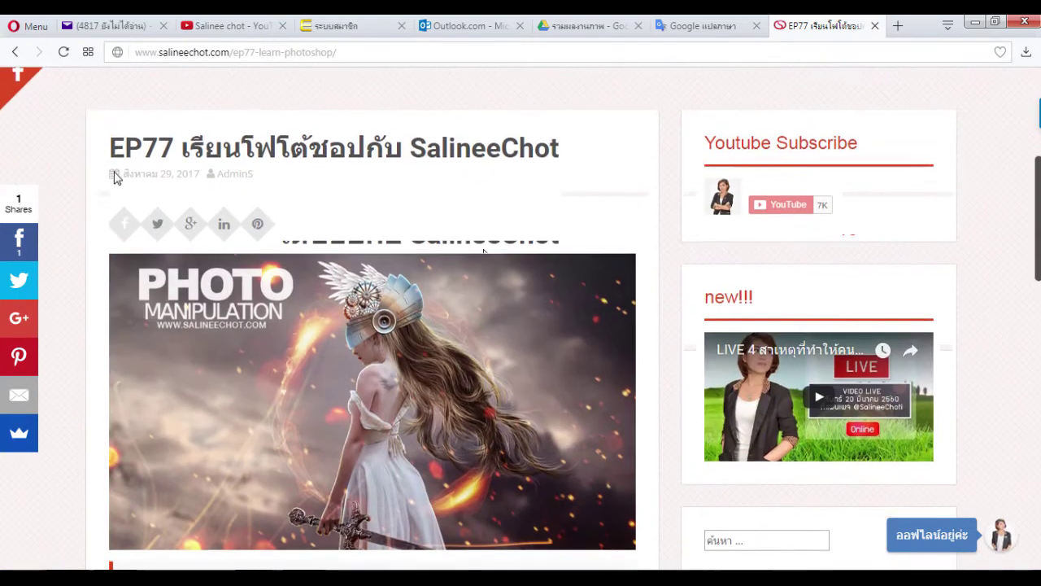
pyautogui.moveTo(111, 135); pyautogui.dragTo(442, 139)
pyautogui.click(549, 193)
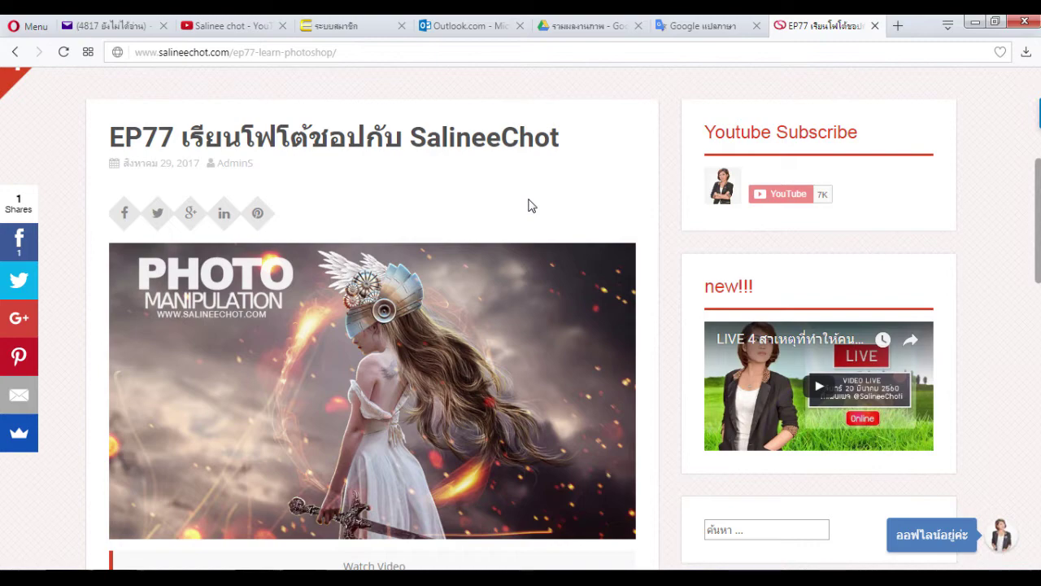
pyautogui.scroll(-2, 537, 204)
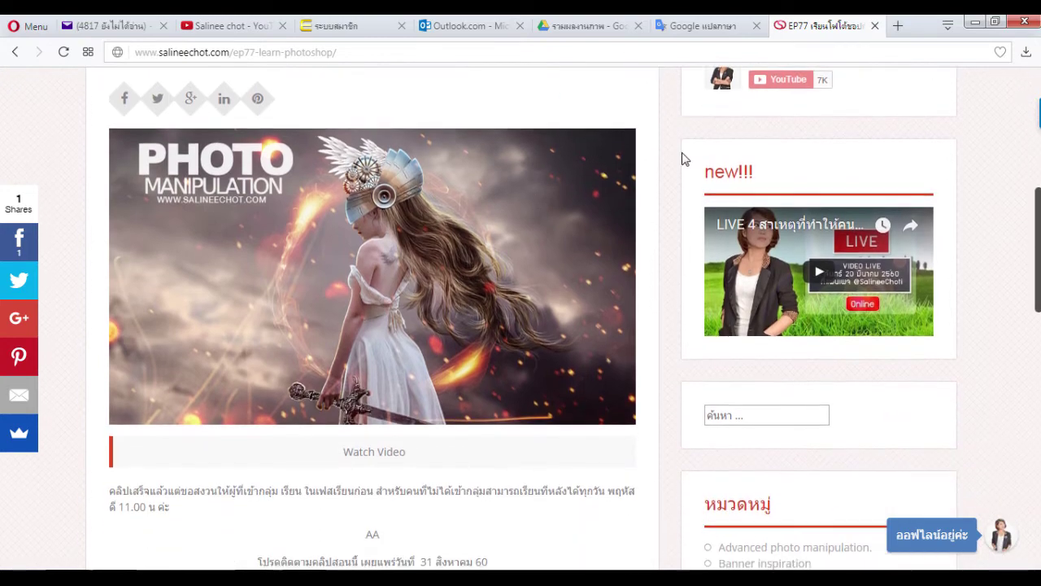
pyautogui.click(979, 25)
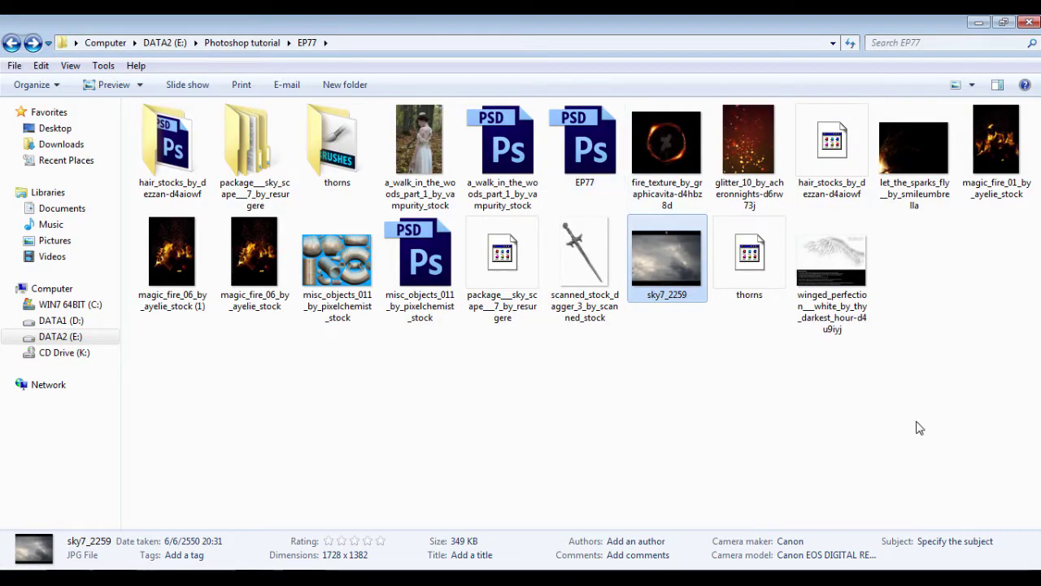
# Step: Drag sky7_2259.jpg from Explorer into EP77.jpg as Layer 1 and centre it on the canvas
pyautogui.click(765, 351)
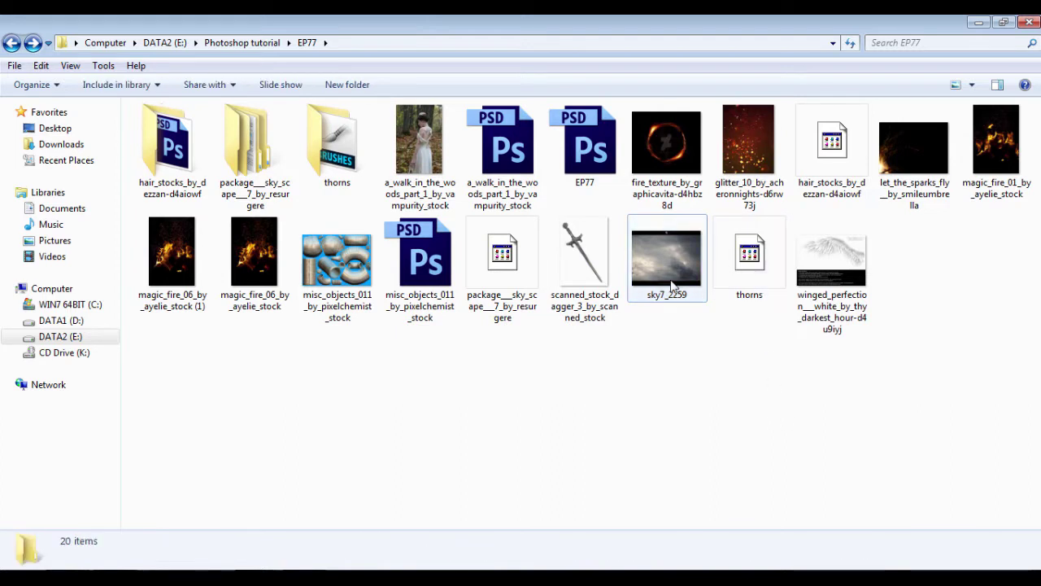
pyautogui.click(664, 266)
pyautogui.moveTo(658, 254)
pyautogui.mouseDown()
pyautogui.moveTo(248, 567)
pyautogui.moveTo(255, 506)
pyautogui.mouseUp()
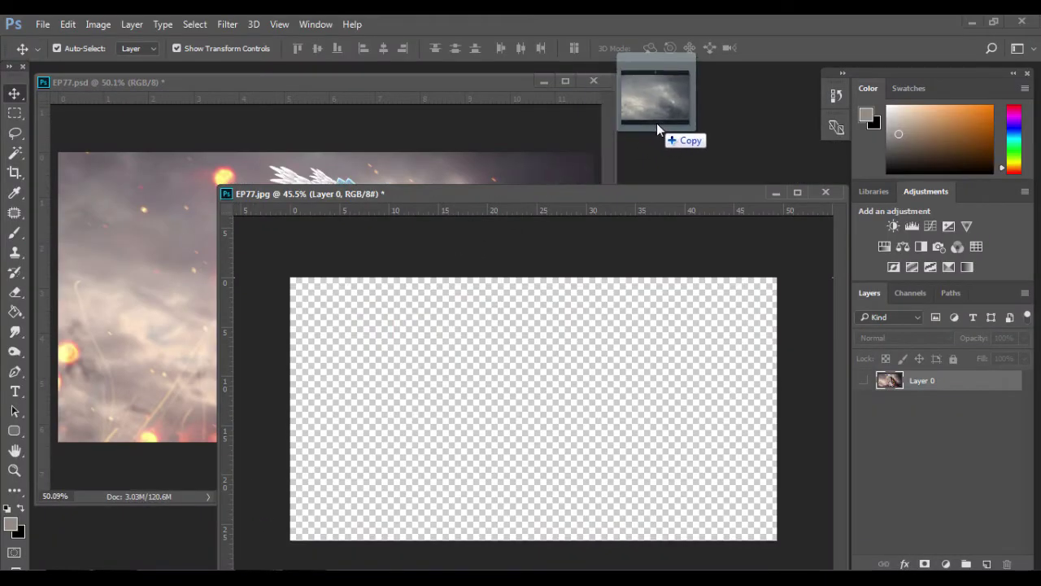
pyautogui.moveTo(255, 507); pyautogui.dragTo(91, 71)
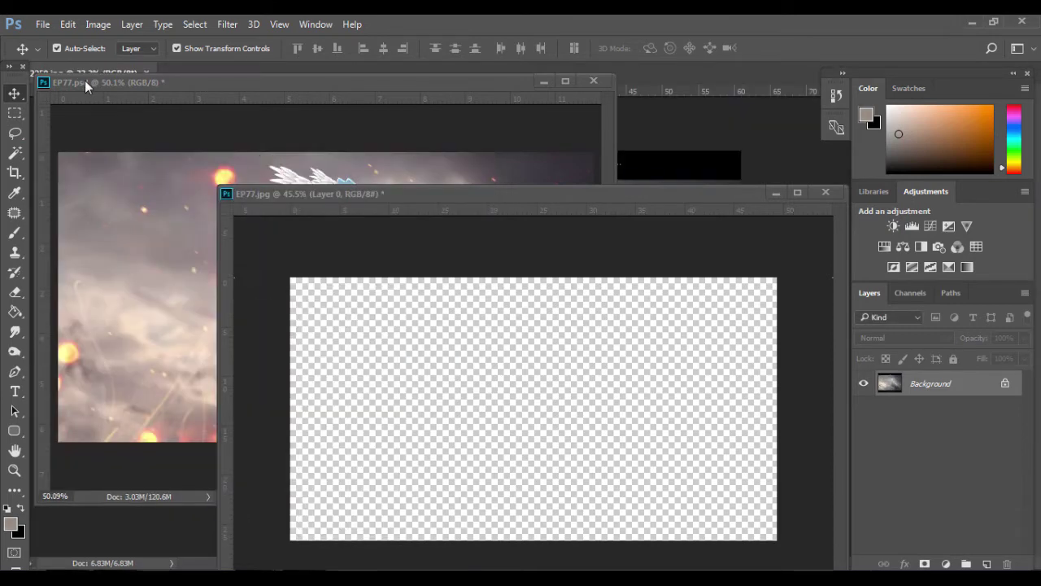
pyautogui.moveTo(84, 81)
pyautogui.mouseDown()
pyautogui.moveTo(651, 370)
pyautogui.moveTo(534, 360)
pyautogui.moveTo(533, 321)
pyautogui.moveTo(467, 153)
pyautogui.mouseUp()
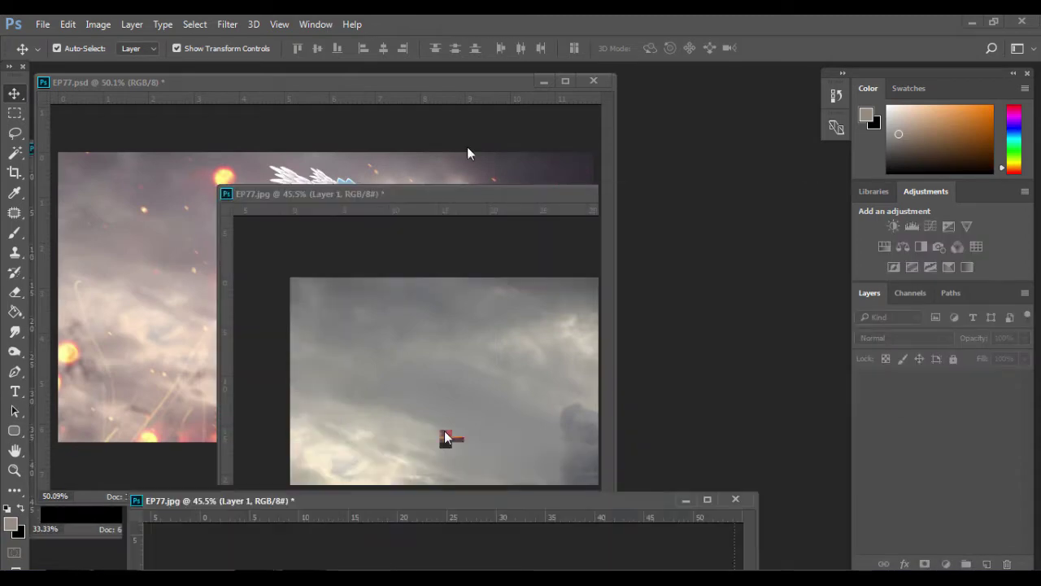
pyautogui.moveTo(468, 153)
pyautogui.mouseDown()
pyautogui.moveTo(455, 98)
pyautogui.moveTo(479, 142)
pyautogui.mouseUp()
pyautogui.moveTo(591, 371); pyautogui.dragTo(603, 397)
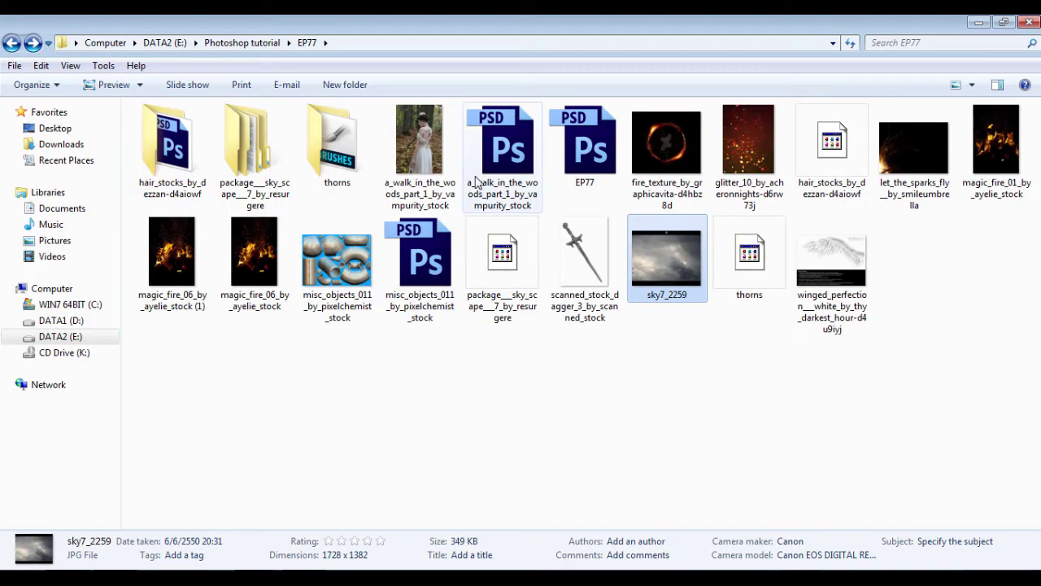
# Step: Open a_walk_in_the_woods_part_1_by_vampurity_stock.psd in Photoshop, then switch to the YouTube tab
pyautogui.doubleClick(519, 145)
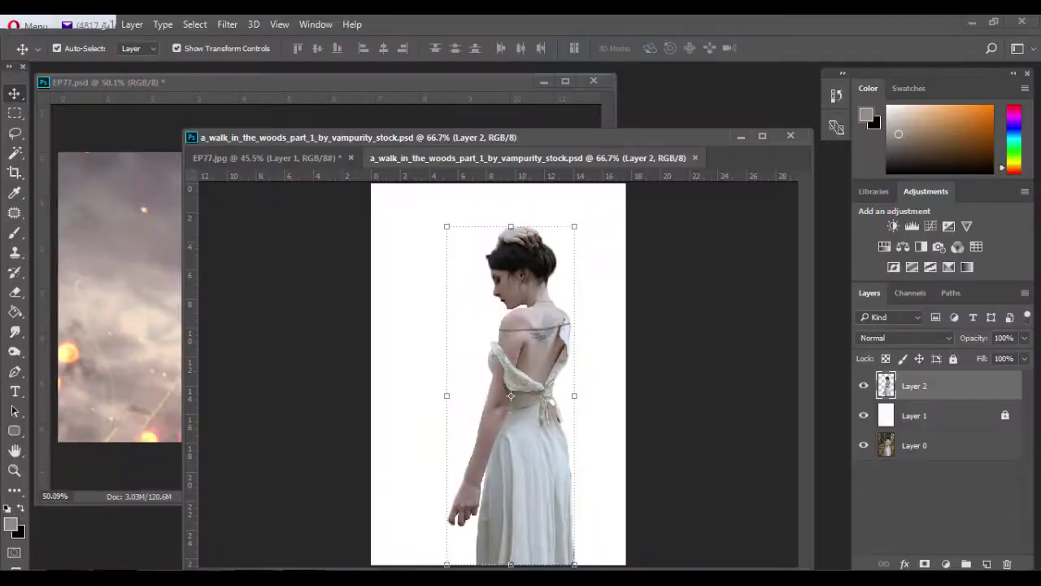
pyautogui.click(236, 25)
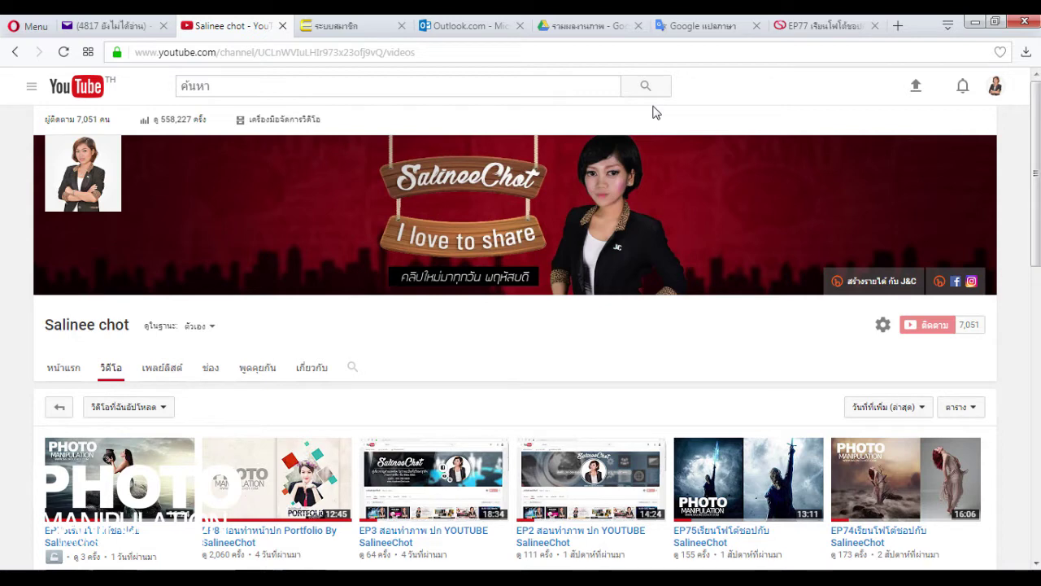
# Step: Scroll down the channel's Videos page and load more uploads
pyautogui.scroll(-2, 657, 372)
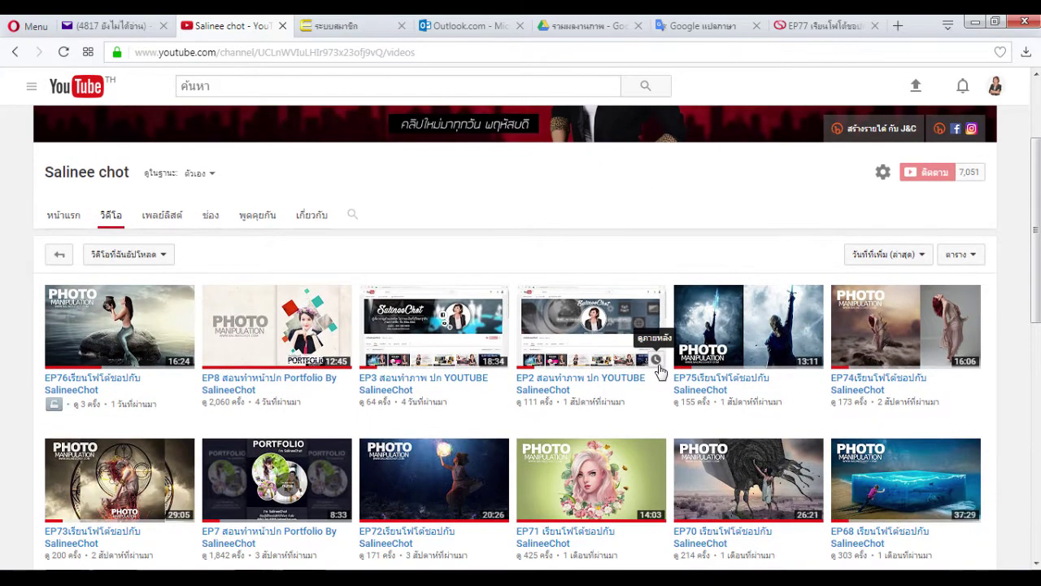
pyautogui.moveTo(434, 326)
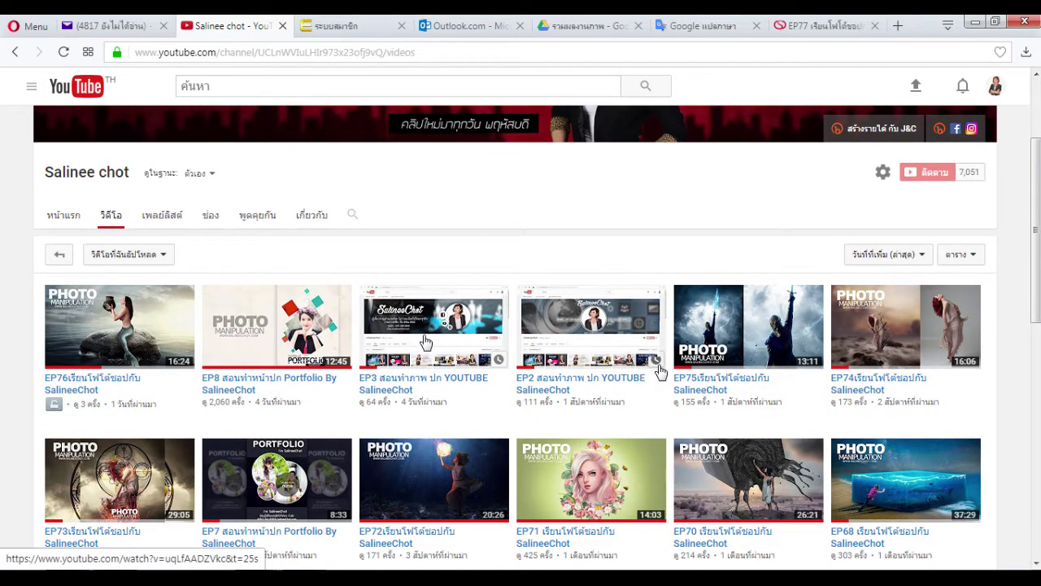
pyautogui.scroll(-1, 426, 342)
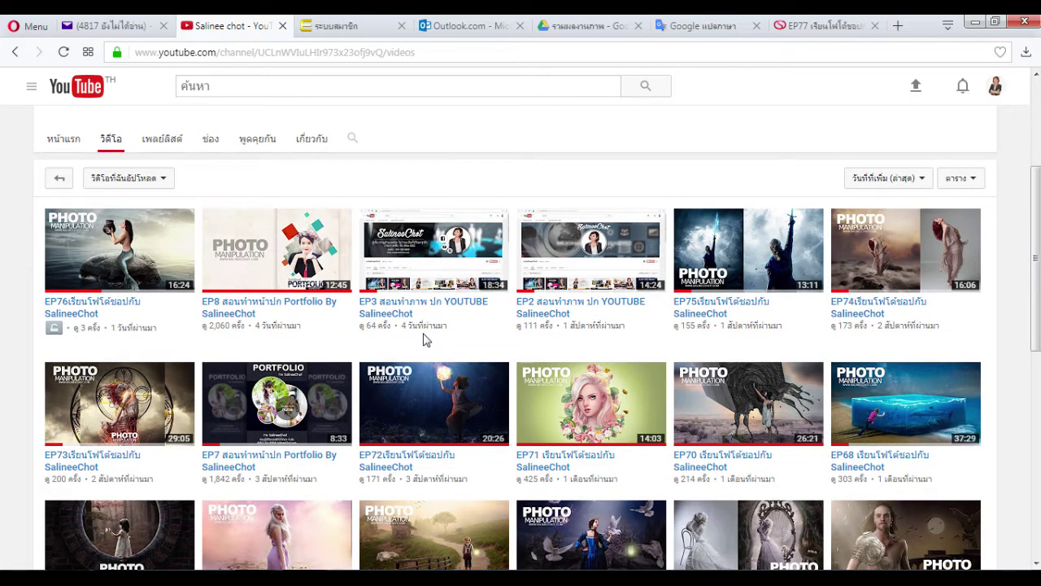
pyautogui.scroll(-1, 425, 340)
pyautogui.scroll(-3, 426, 340)
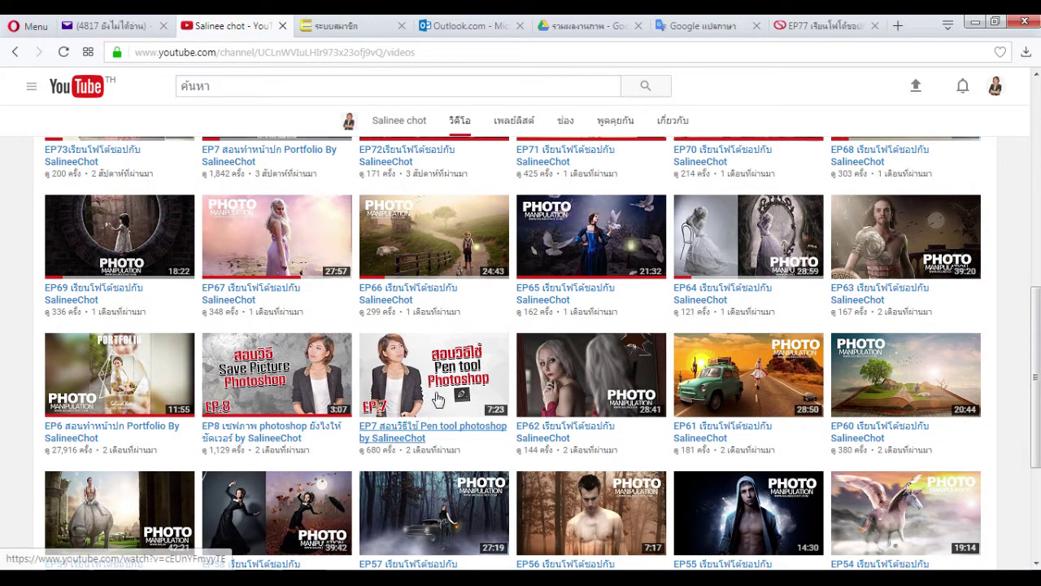
pyautogui.moveTo(434, 374)
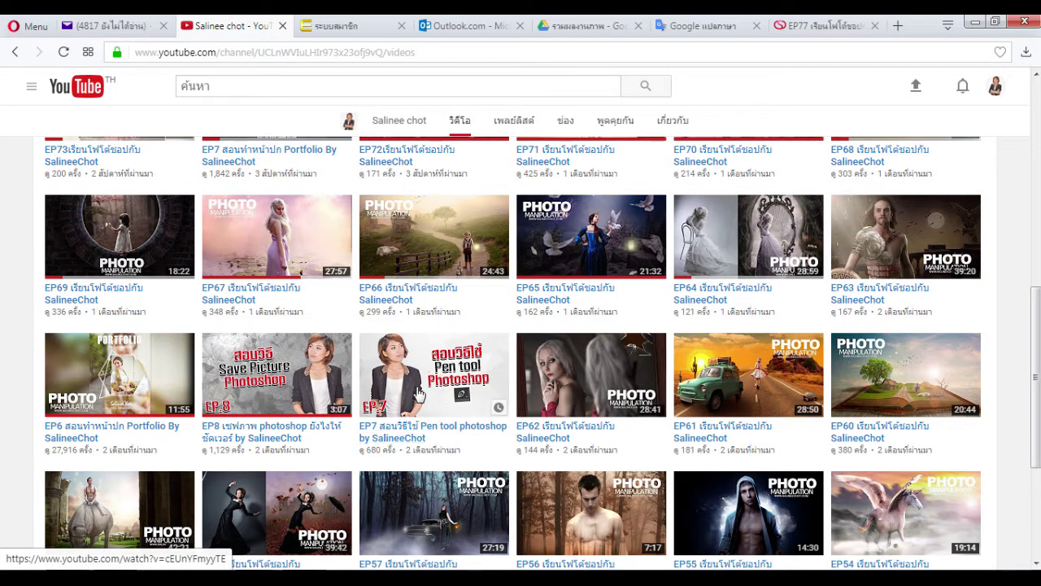
pyautogui.scroll(-3, 439, 398)
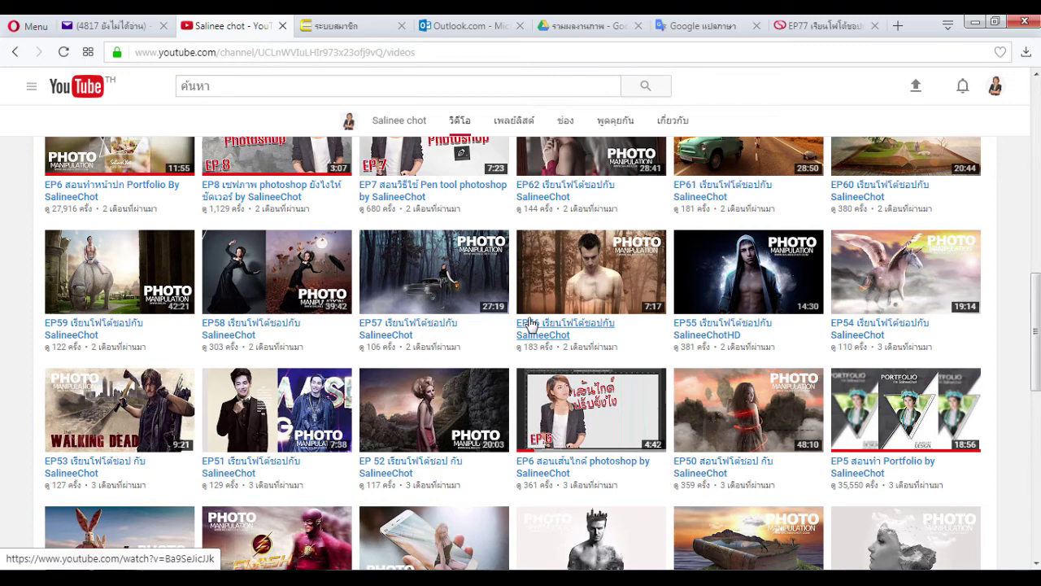
pyautogui.scroll(-2, 527, 337)
pyautogui.scroll(-1, 528, 337)
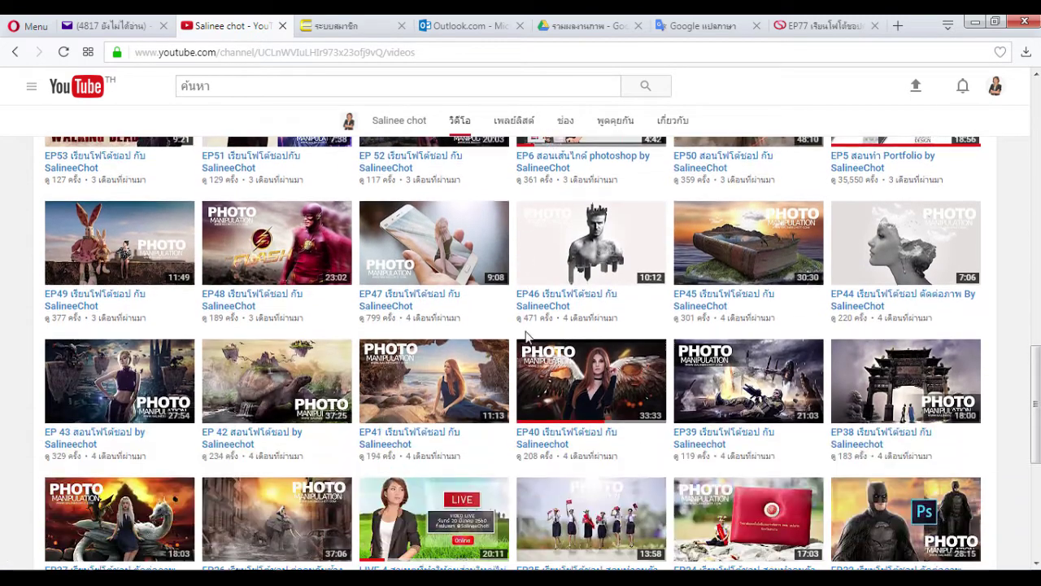
pyautogui.scroll(-2, 528, 337)
pyautogui.scroll(-4, 527, 337)
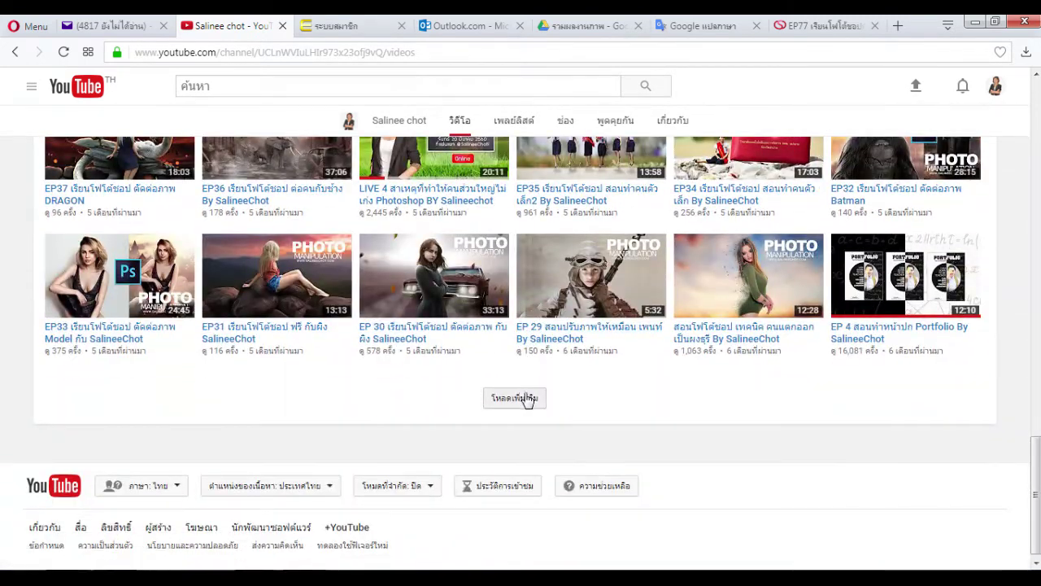
pyautogui.click(529, 397)
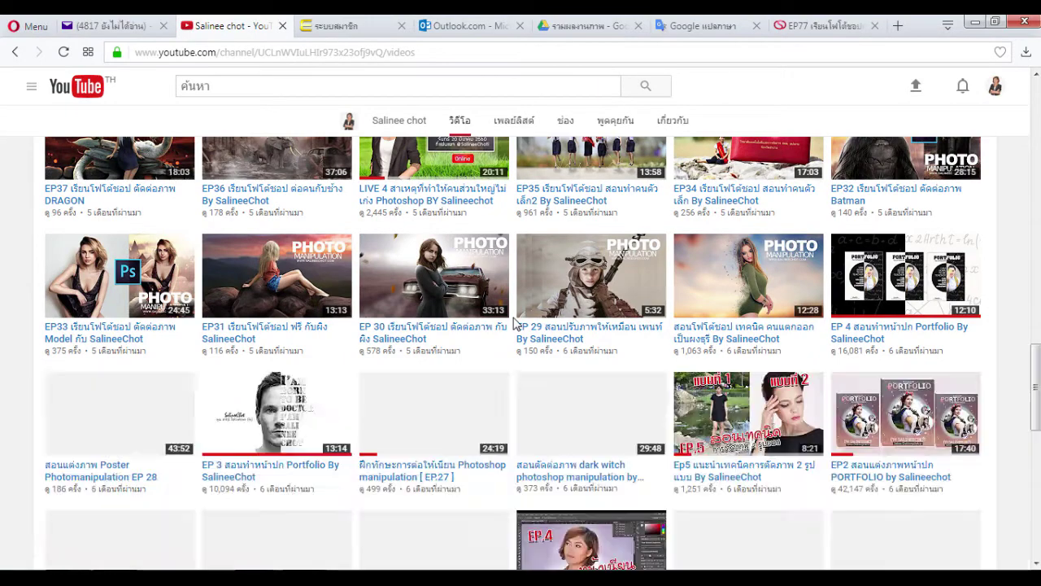
# Step: Browse the older episodes such as EP73, EP72 and EP60, scrolling back up
pyautogui.scroll(-2, 661, 345)
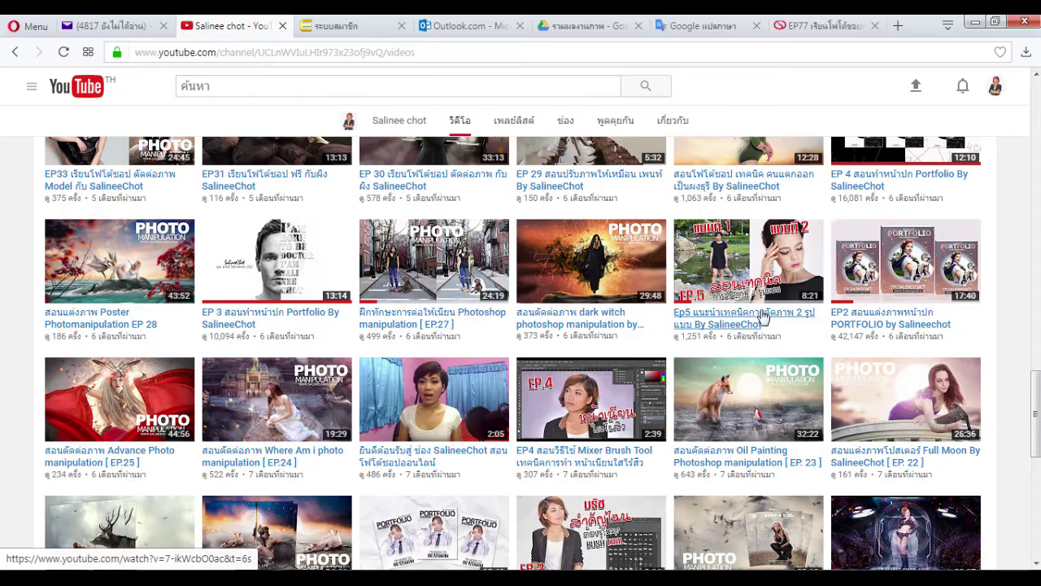
pyautogui.scroll(4, 757, 325)
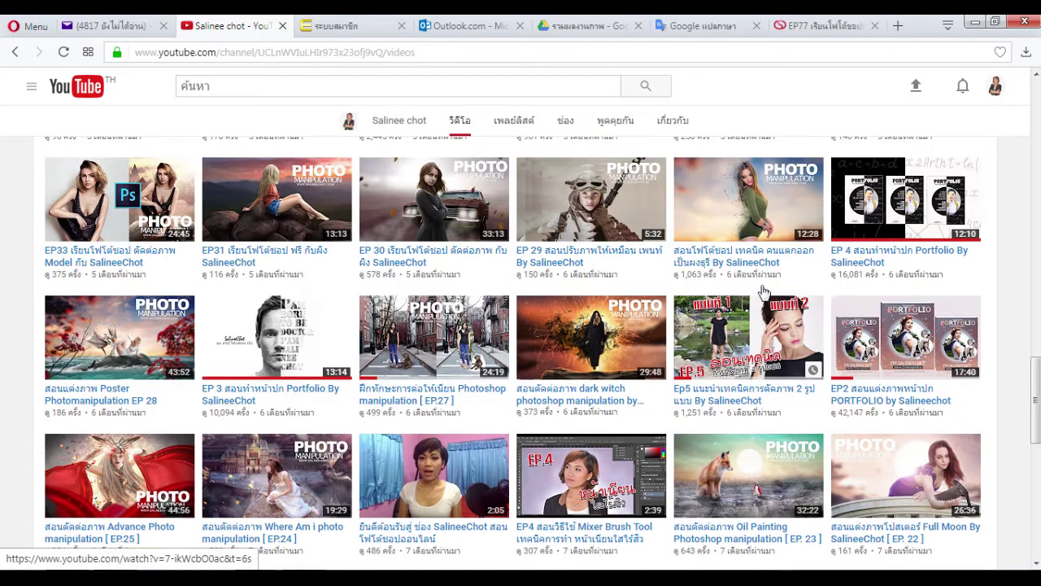
pyautogui.scroll(-2, 739, 378)
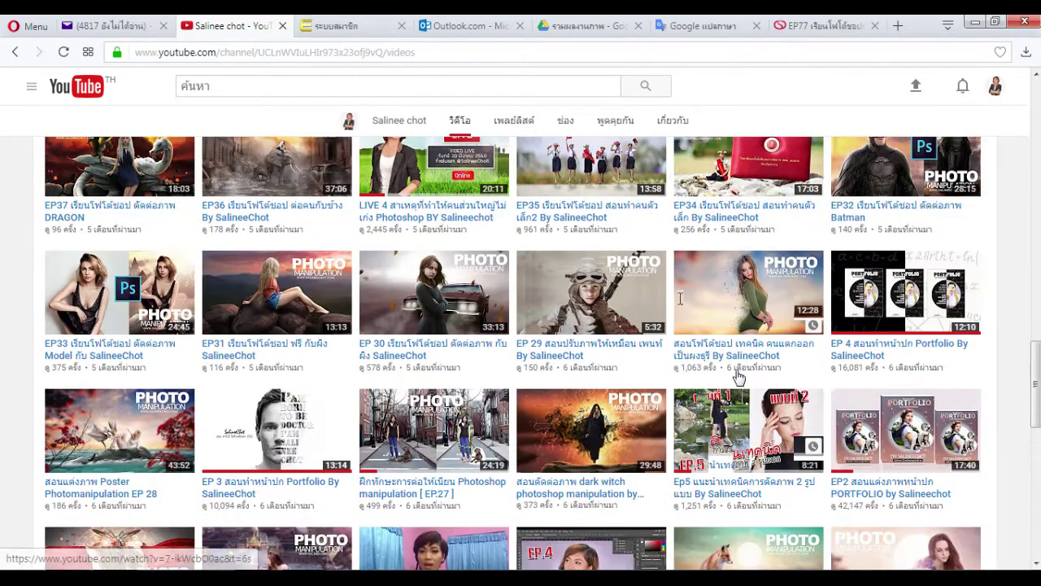
pyautogui.scroll(4, 739, 378)
pyautogui.scroll(2, 707, 342)
pyautogui.scroll(2, 683, 313)
pyautogui.scroll(4, 683, 313)
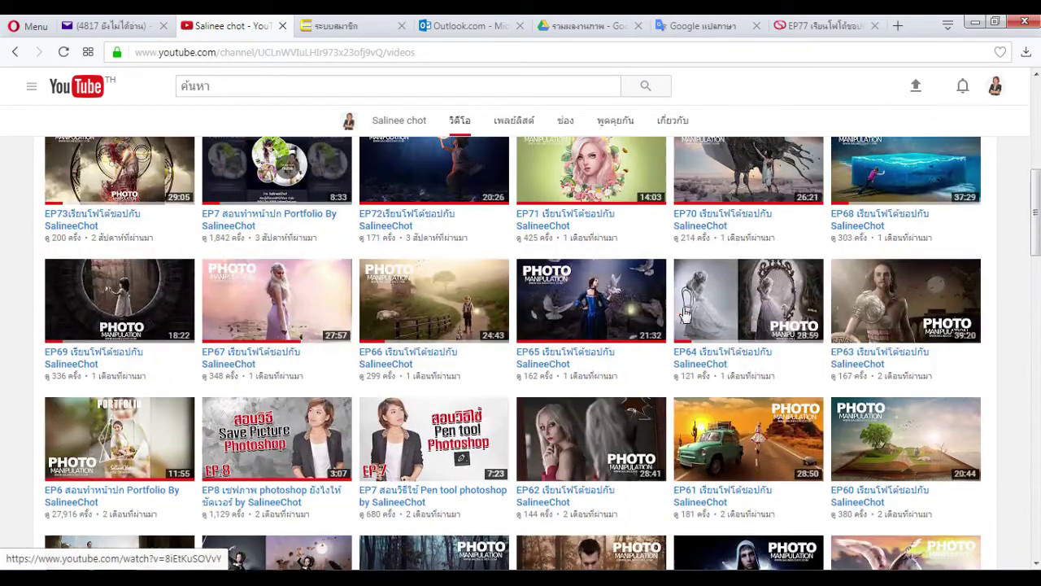
# Step: Return to Photoshop and drag the woman's layer from the woods photo into EP77.jpg
pyautogui.click(976, 24)
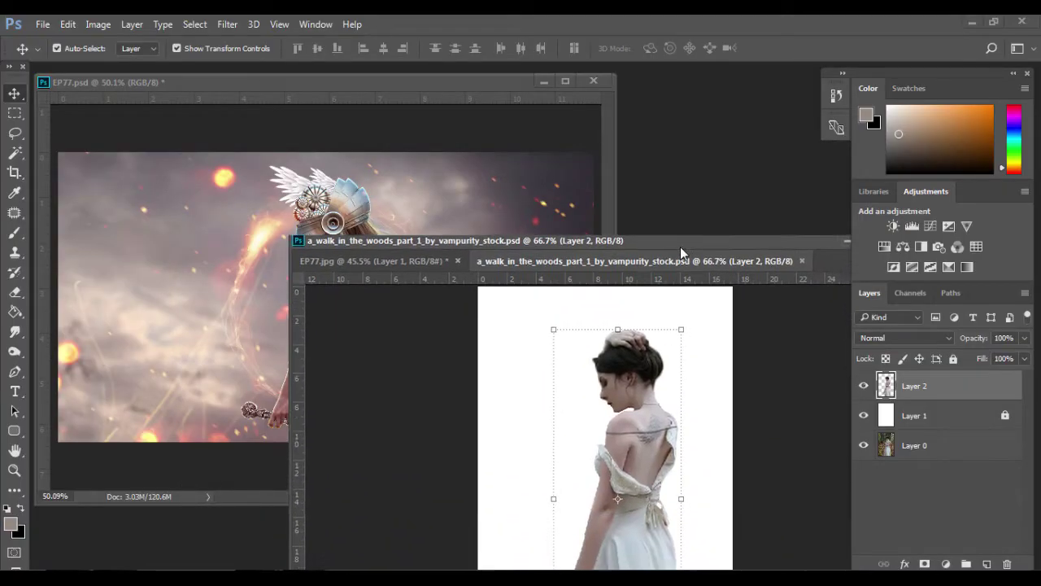
pyautogui.moveTo(680, 241); pyautogui.dragTo(712, 166)
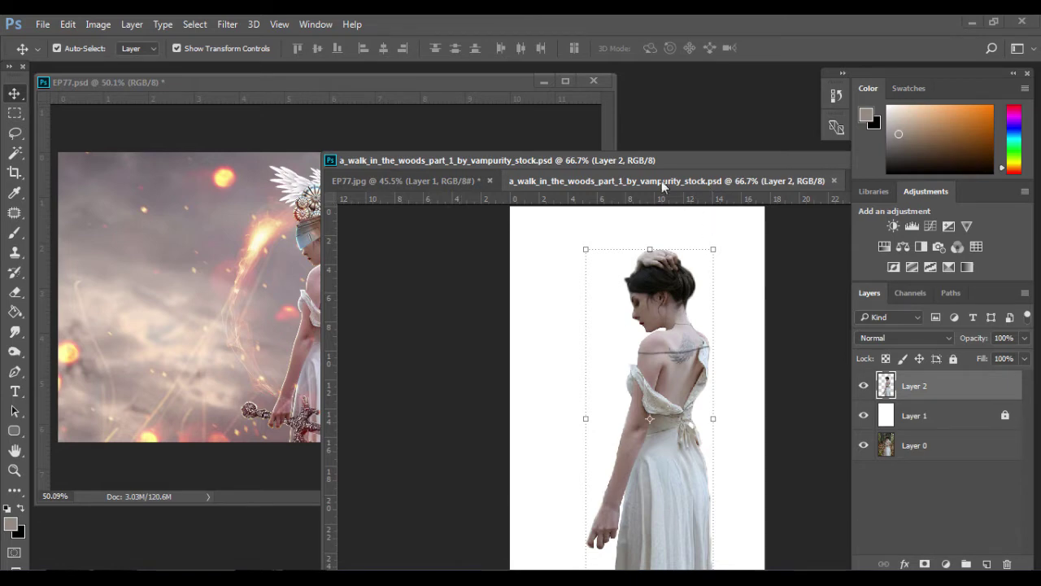
pyautogui.moveTo(649, 162); pyautogui.dragTo(771, 118)
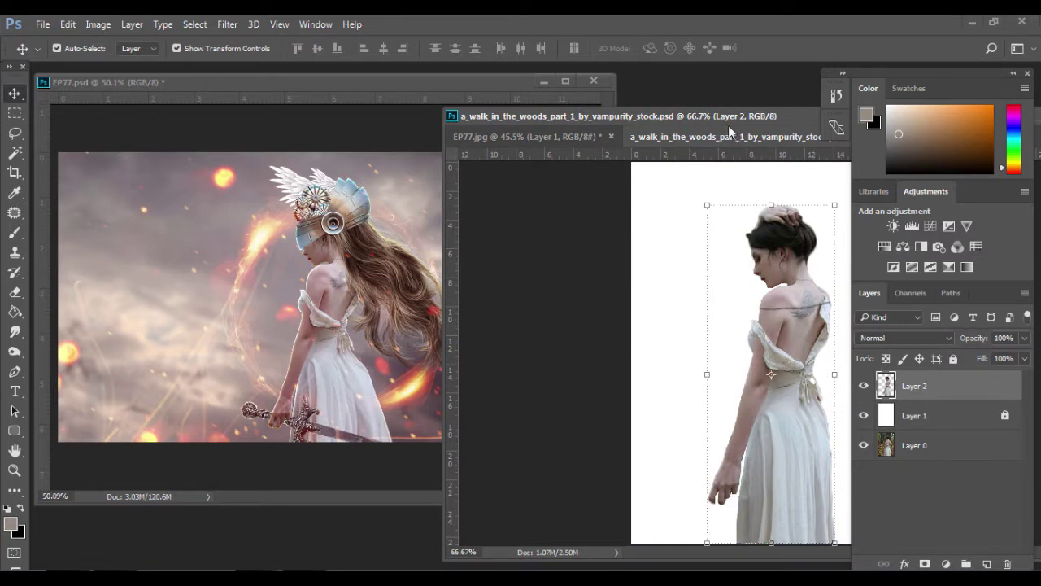
pyautogui.moveTo(729, 133); pyautogui.dragTo(54, 156)
pyautogui.moveTo(311, 294)
pyautogui.mouseDown()
pyautogui.moveTo(630, 334)
pyautogui.moveTo(778, 283)
pyautogui.mouseUp()
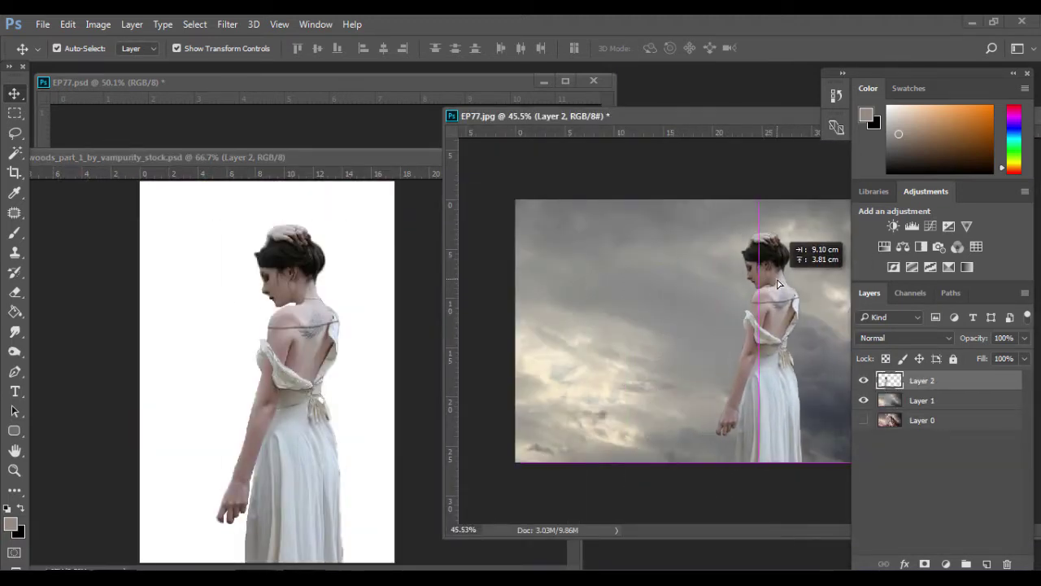
pyautogui.click(276, 252)
# Step: Position the woman near the centre of the sky with Free Transform and commit
pyautogui.click(572, 187)
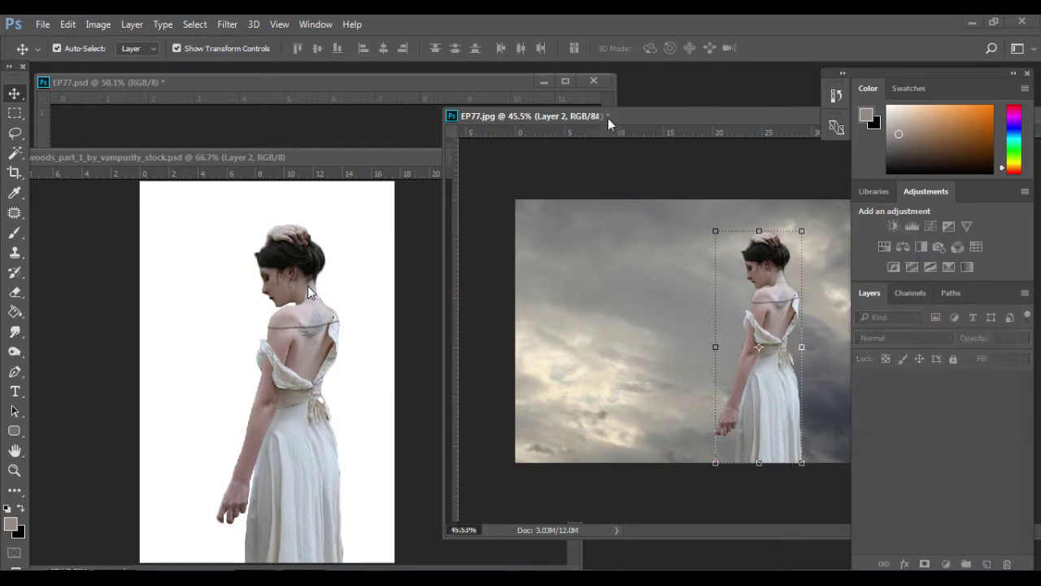
pyautogui.moveTo(610, 120); pyautogui.dragTo(323, 142)
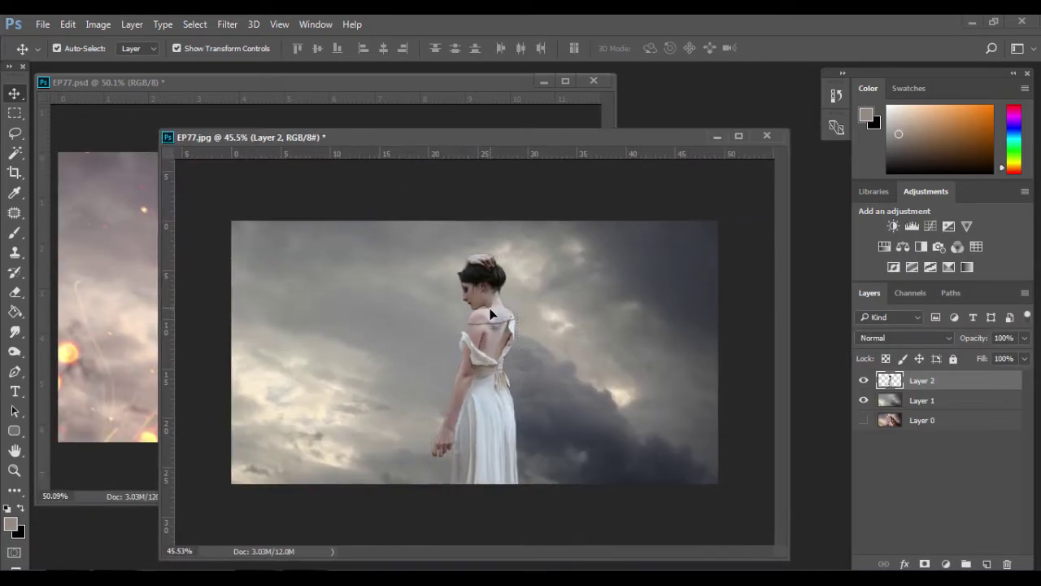
pyautogui.moveTo(490, 313); pyautogui.dragTo(485, 308)
pyautogui.hotkey('ctrl', 't')
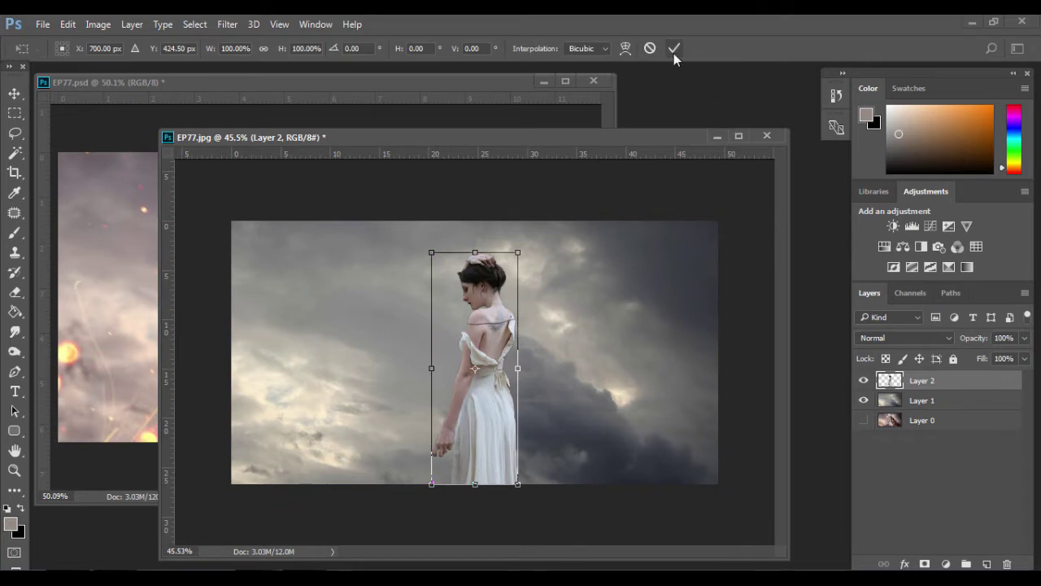
pyautogui.click(675, 49)
pyautogui.scroll(5, 440, 370)
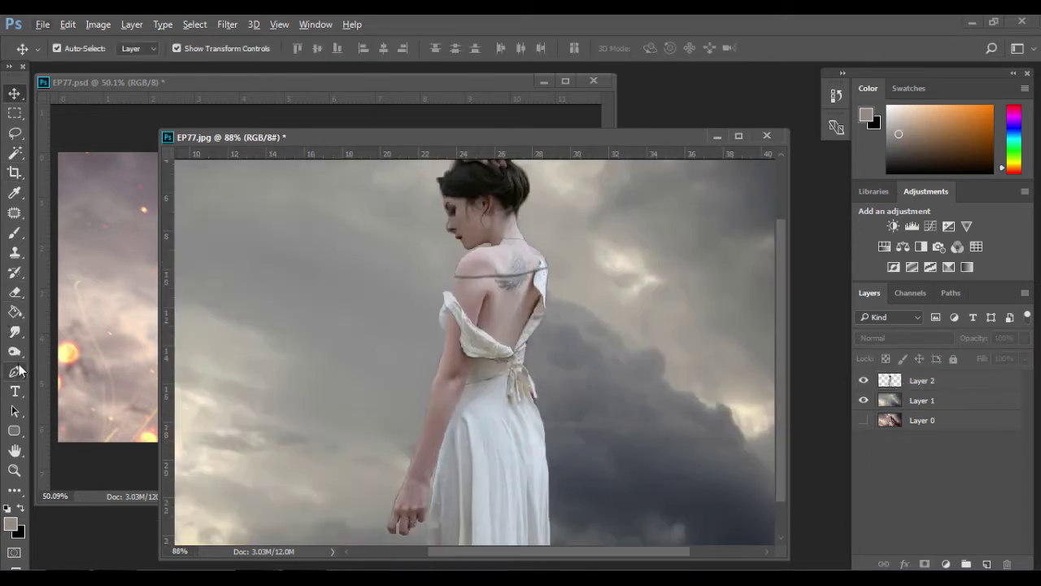
# Step: Start a Pen path at the fingertip, running up the hand and wrist edge
pyautogui.click(13, 374)
pyautogui.scroll(3, 569, 464)
pyautogui.scroll(-2, 447, 480)
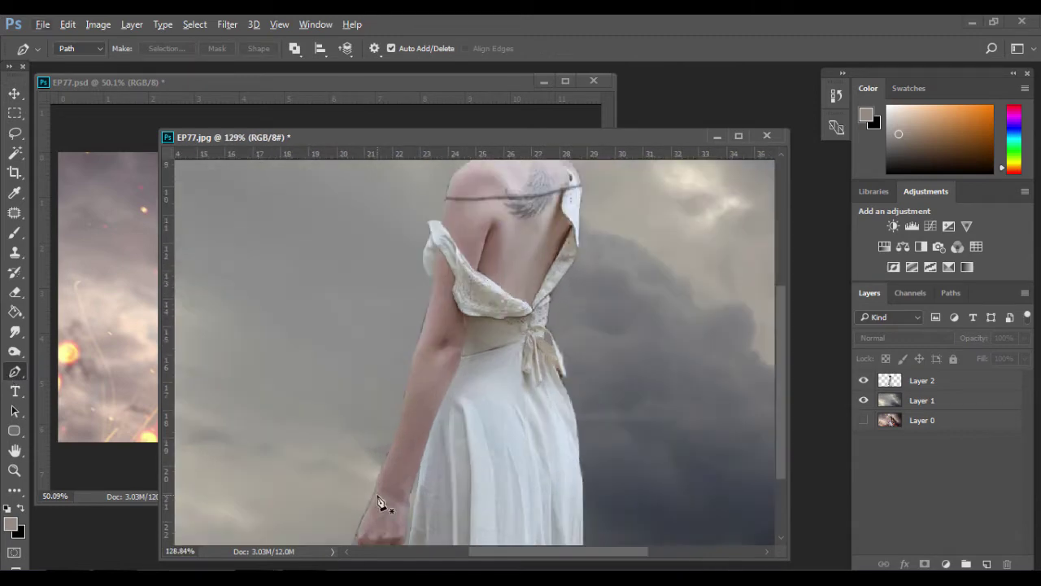
pyautogui.scroll(-2, 382, 496)
pyautogui.scroll(-2, 342, 480)
pyautogui.scroll(-3, 317, 459)
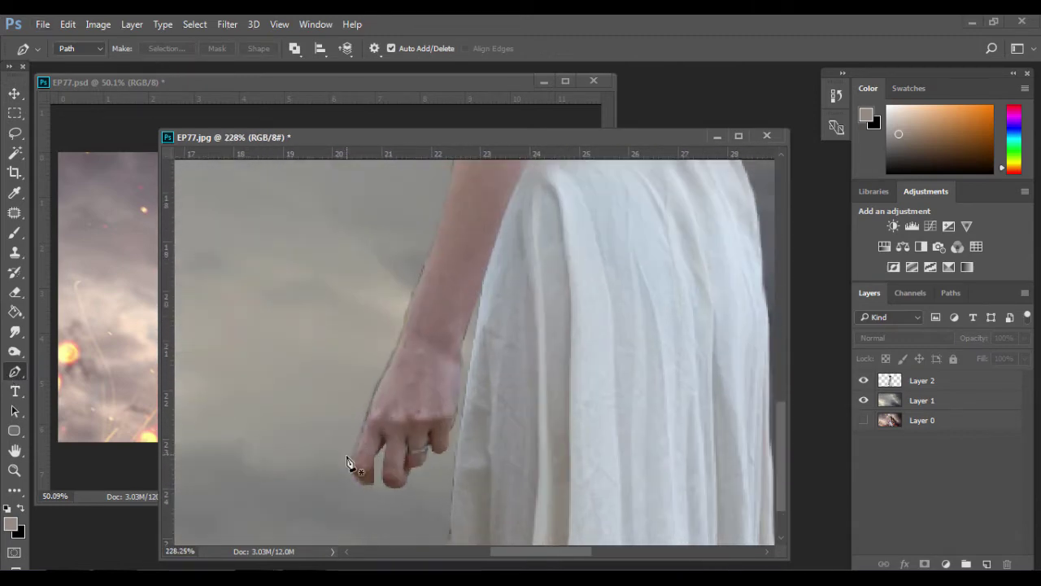
pyautogui.scroll(5, 358, 489)
pyautogui.scroll(3, 356, 487)
pyautogui.click(356, 476)
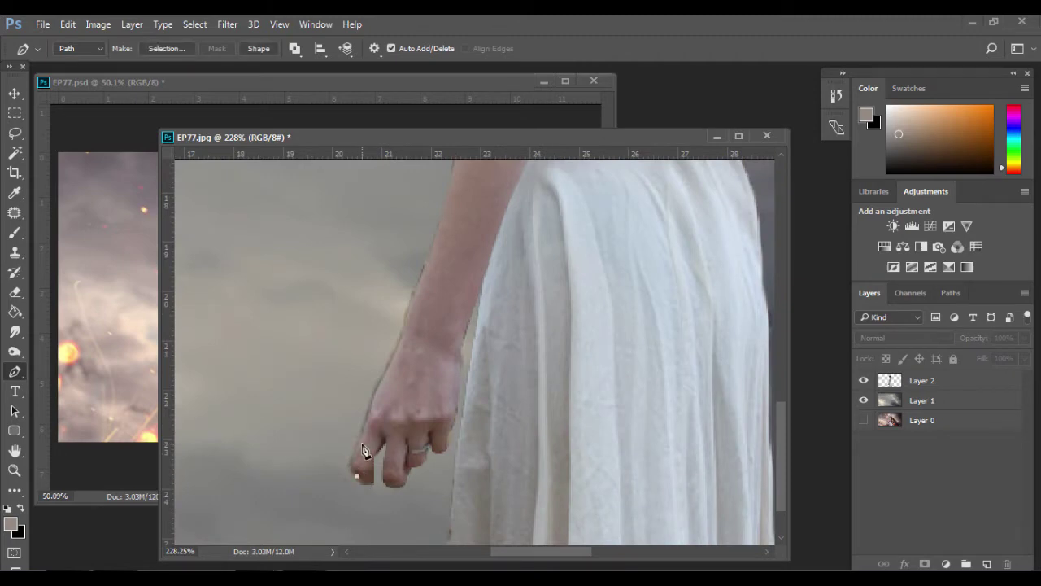
pyautogui.moveTo(359, 439); pyautogui.dragTo(384, 404)
pyautogui.click(376, 394)
pyautogui.moveTo(406, 319); pyautogui.dragTo(406, 305)
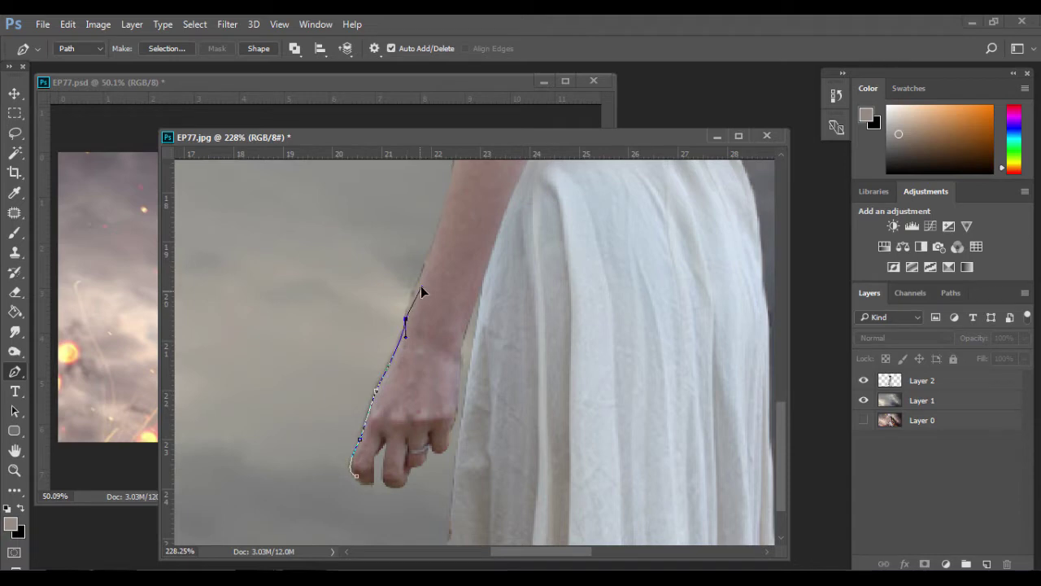
# Step: Continue the path up the outer arm and around the background beside the hand to close it
pyautogui.scroll(2, 442, 260)
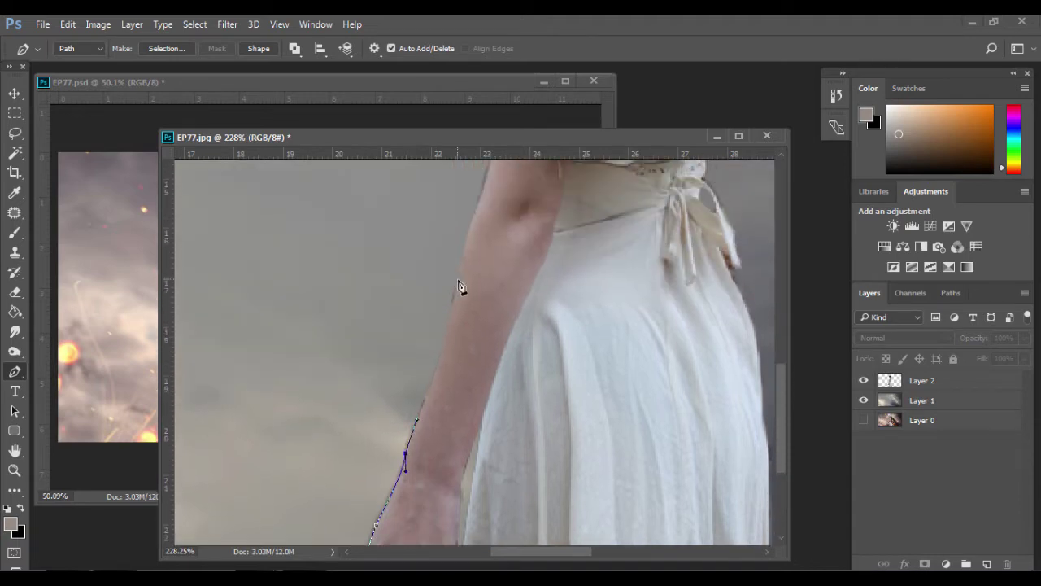
pyautogui.scroll(-2, 461, 285)
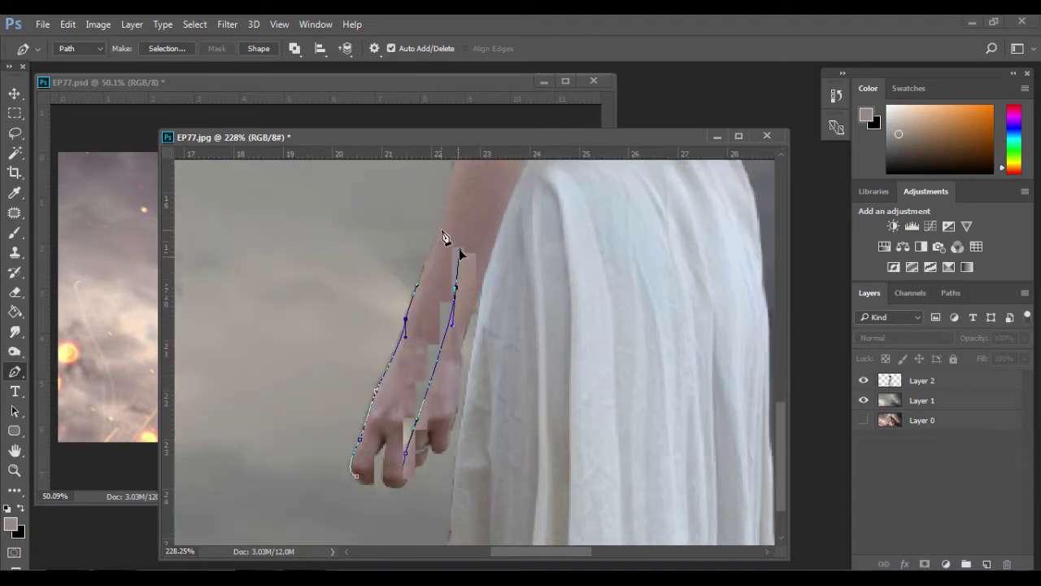
pyautogui.scroll(4, 459, 241)
pyautogui.moveTo(456, 286); pyautogui.dragTo(463, 239)
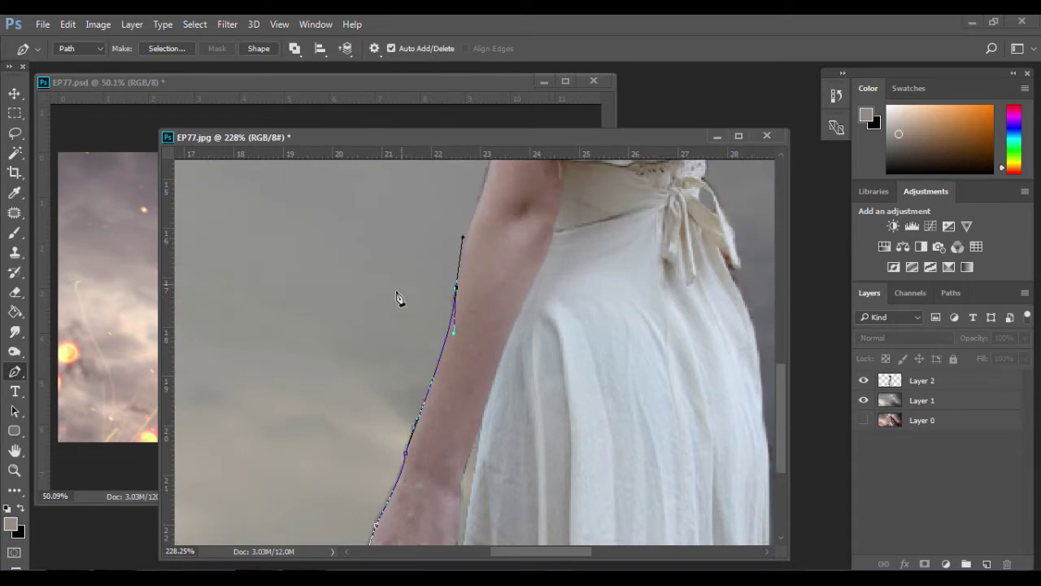
pyautogui.click(402, 284)
pyautogui.click(382, 306)
pyautogui.click(323, 350)
pyautogui.click(285, 380)
pyautogui.scroll(-2, 288, 391)
pyautogui.click(278, 420)
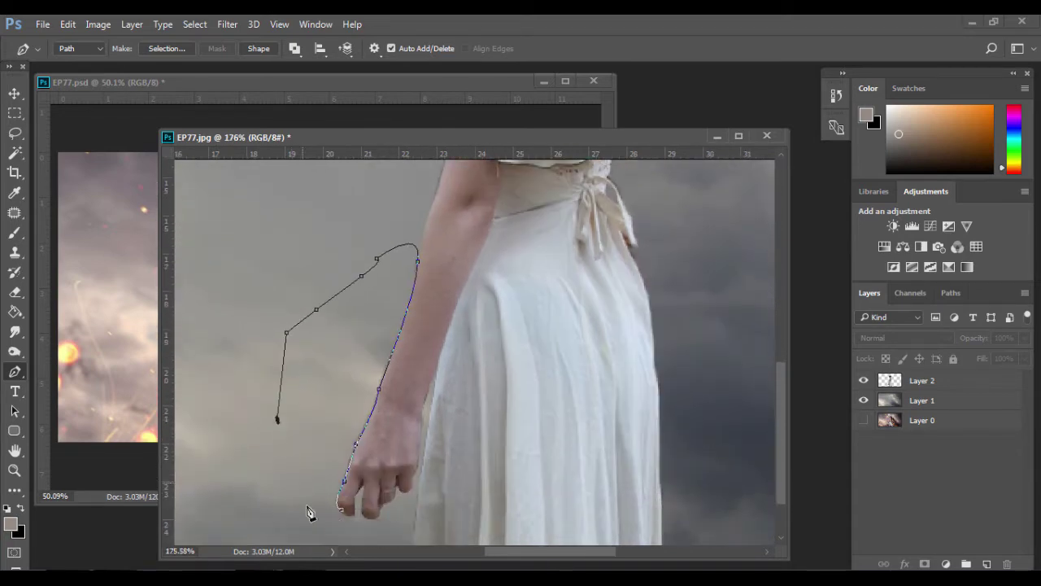
pyautogui.click(303, 482)
pyautogui.moveTo(309, 510); pyautogui.dragTo(336, 530)
# Step: Turn the path into a 1-pixel feathered selection and target Layer 2
pyautogui.click(166, 48)
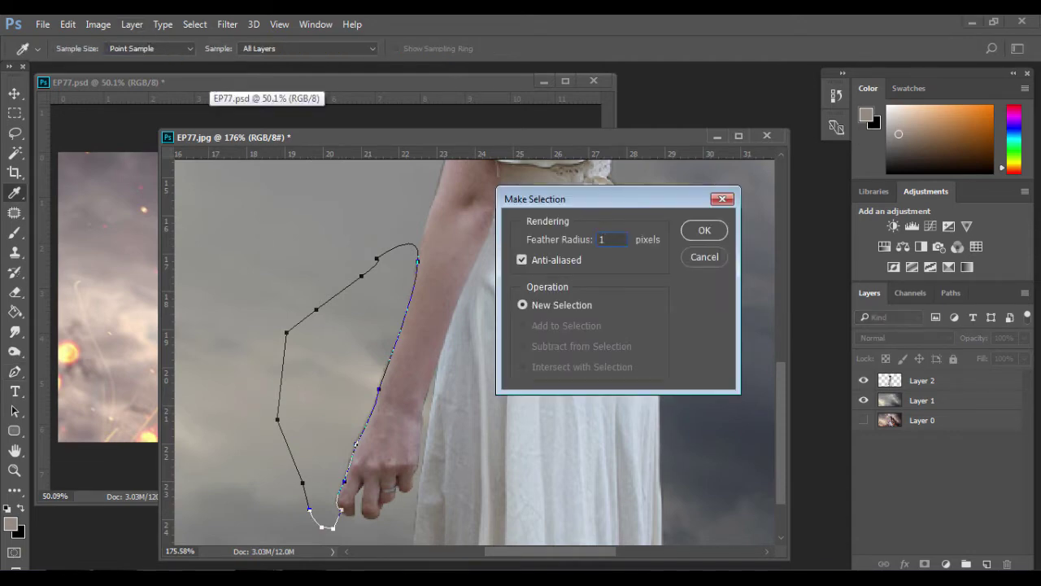
pyautogui.press('Return')
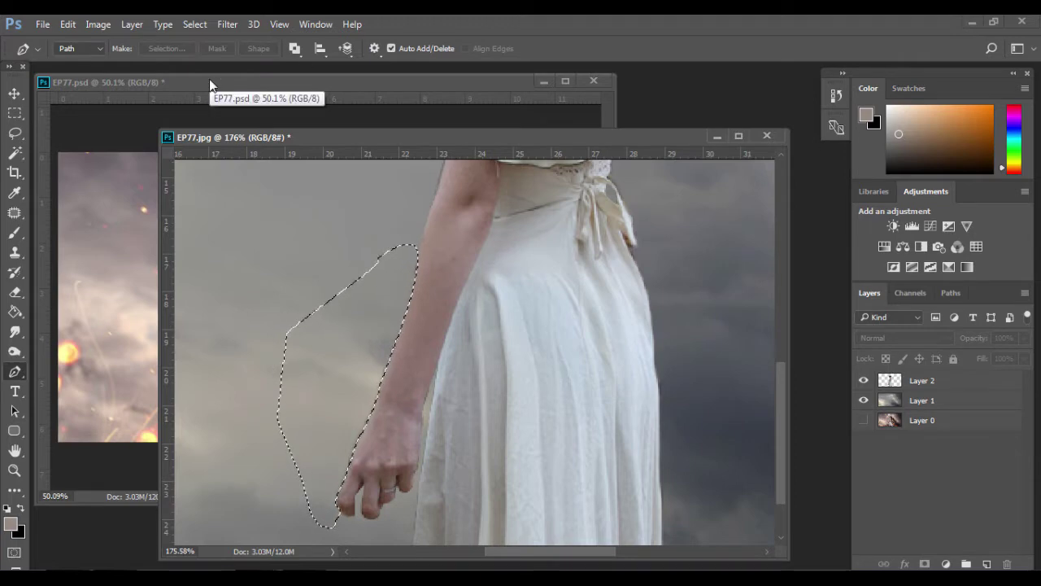
pyautogui.click(917, 381)
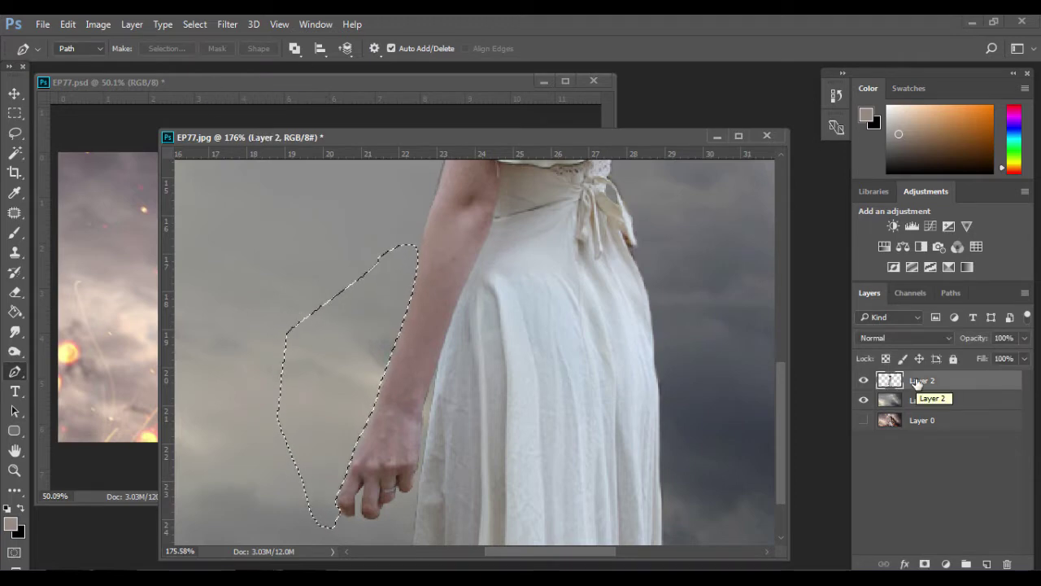
# Step: Clear the arm-fringe selection using the Rectangular Marquee tool
pyautogui.press('m')
pyautogui.click(321, 275)
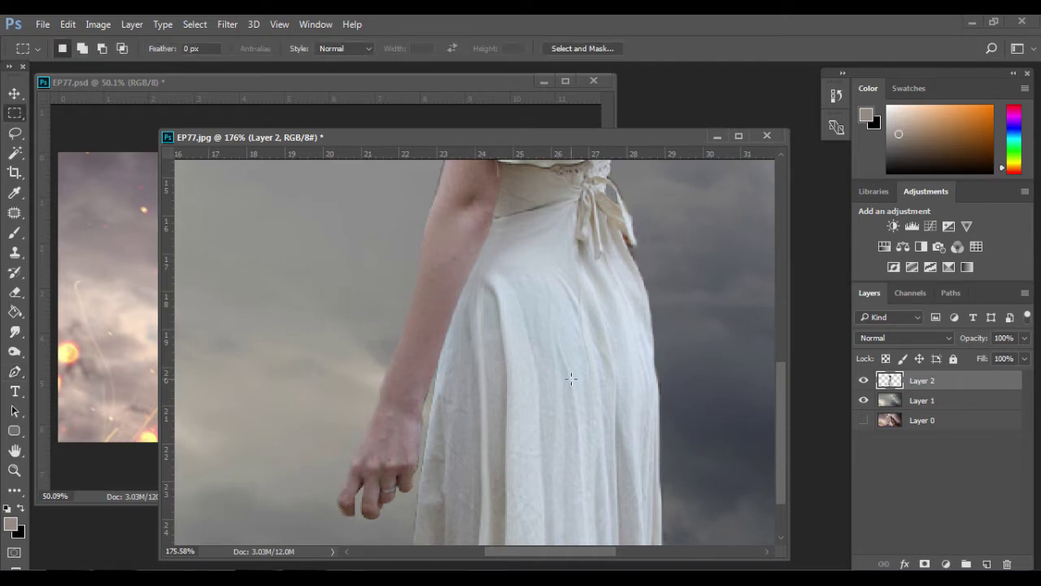
pyautogui.scroll(2, 572, 378)
pyautogui.scroll(1, 439, 371)
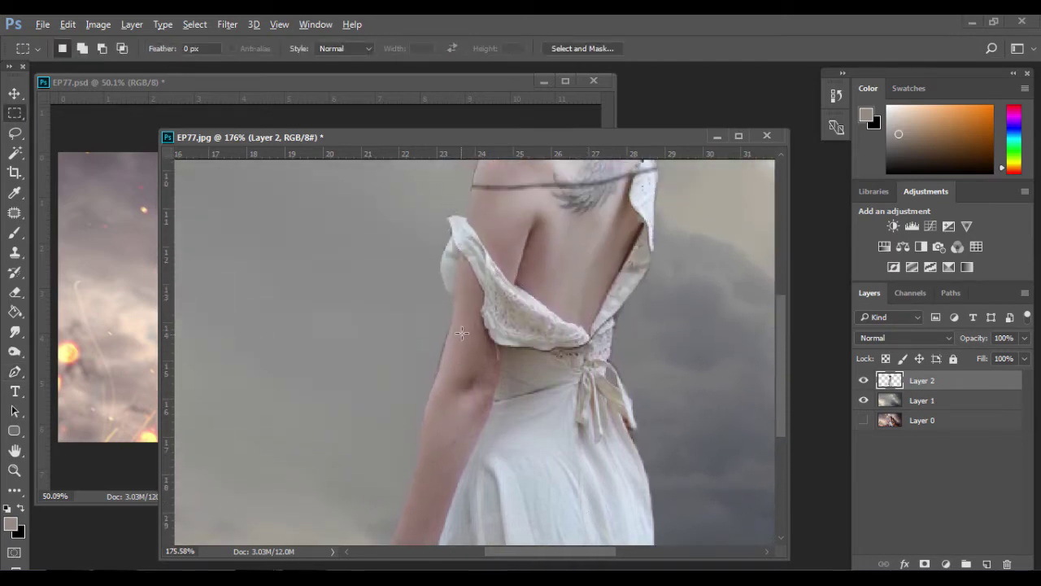
pyautogui.scroll(3, 439, 371)
# Step: Outline the grey patch beside the upper arm with the Pen and make it a selection
pyautogui.click(15, 372)
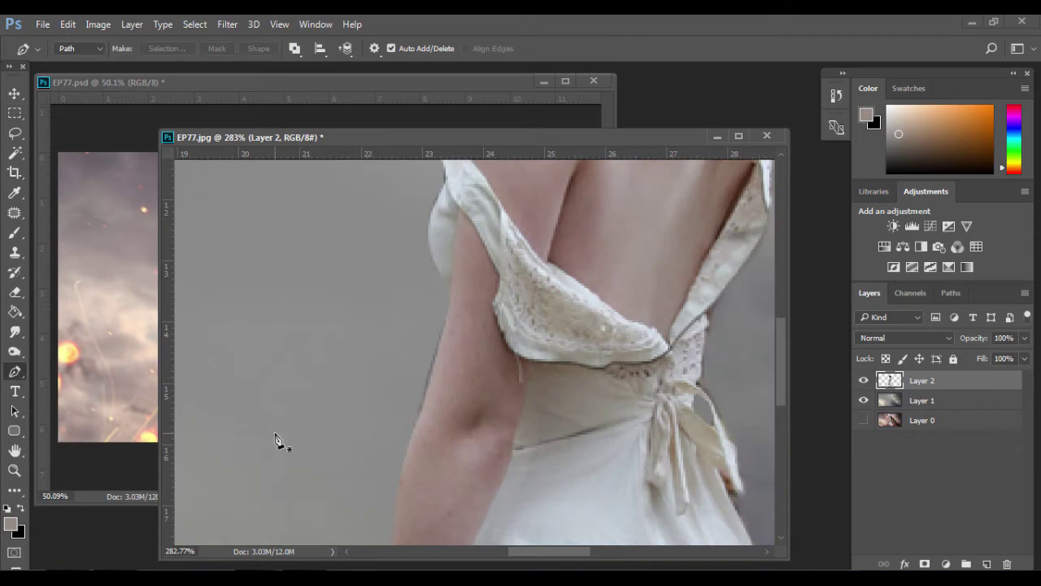
pyautogui.click(404, 449)
pyautogui.moveTo(447, 302); pyautogui.dragTo(442, 288)
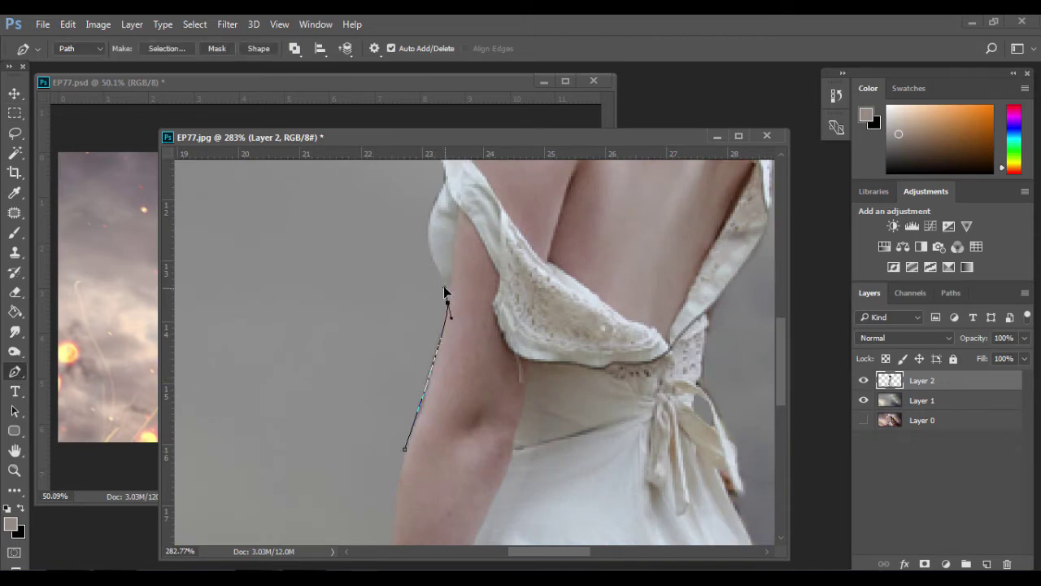
pyautogui.click(316, 360)
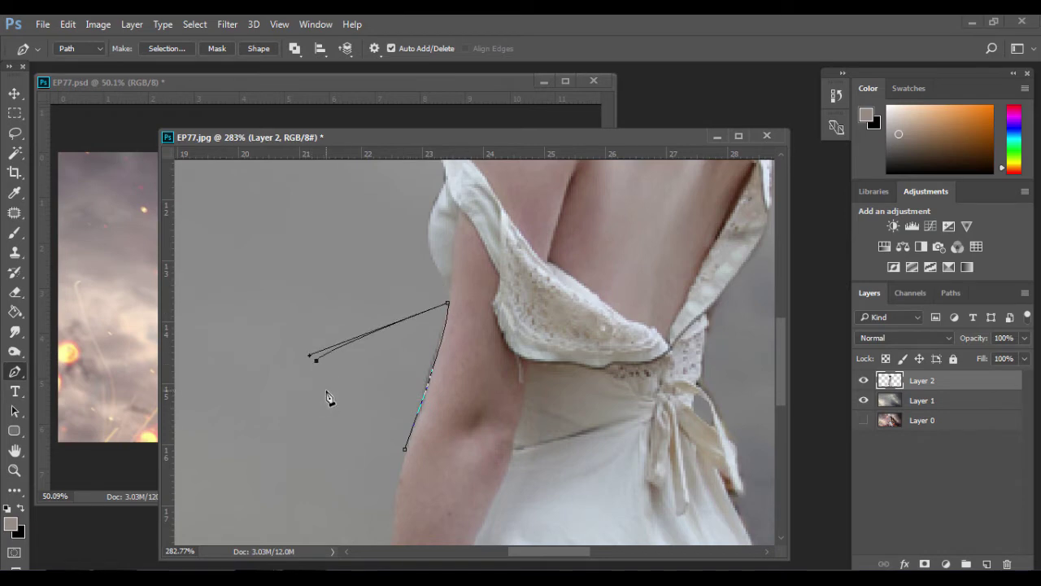
pyautogui.click(331, 404)
pyautogui.click(343, 427)
pyautogui.click(405, 449)
pyautogui.click(162, 47)
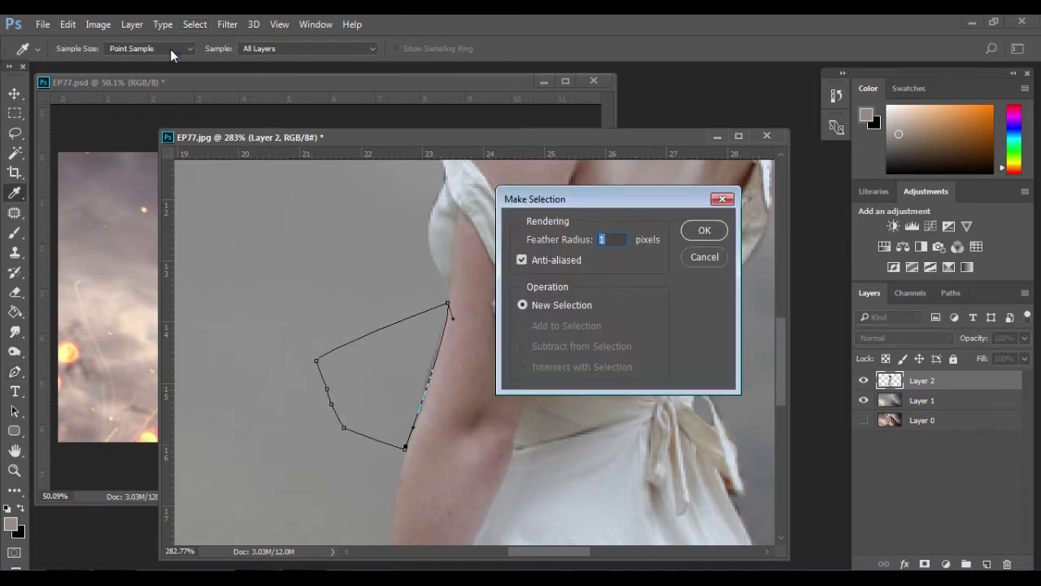
pyautogui.press('Return')
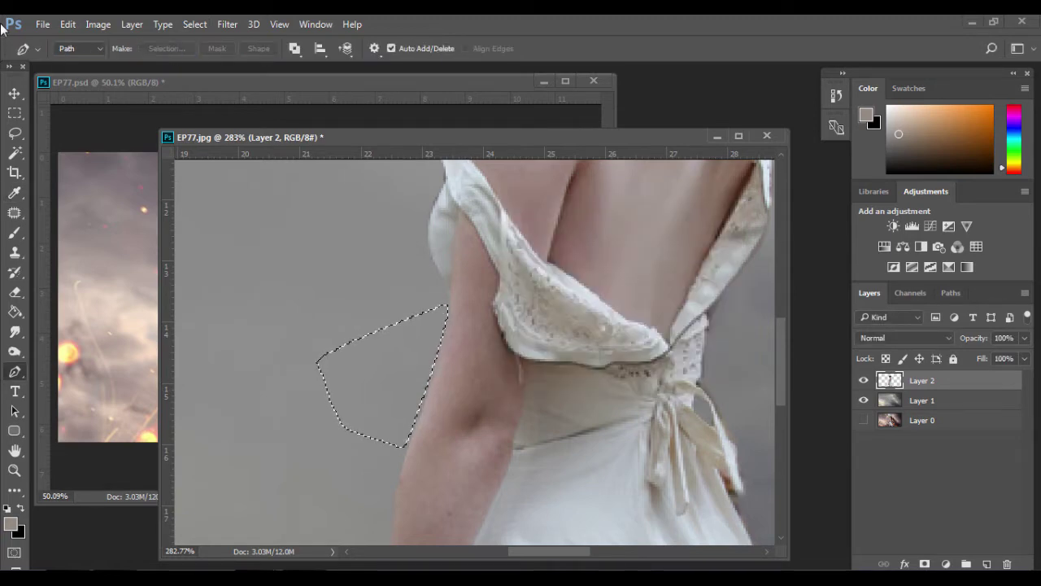
# Step: Drop the arm-patch selection with the Marquee tool
pyautogui.press('m')
pyautogui.moveTo(380, 359); pyautogui.dragTo(380, 361)
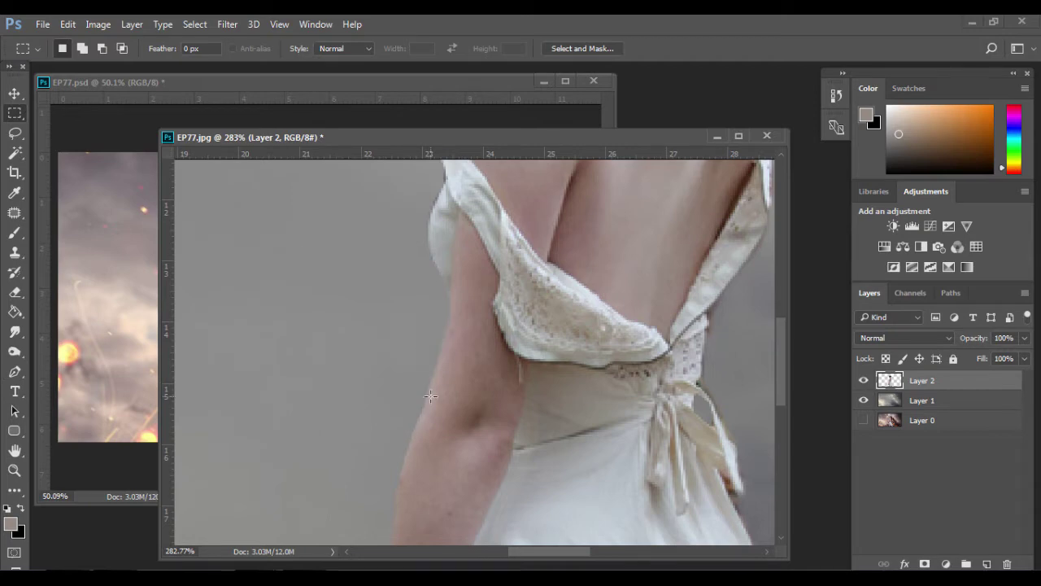
pyautogui.scroll(-3, 383, 368)
pyautogui.scroll(3, 383, 369)
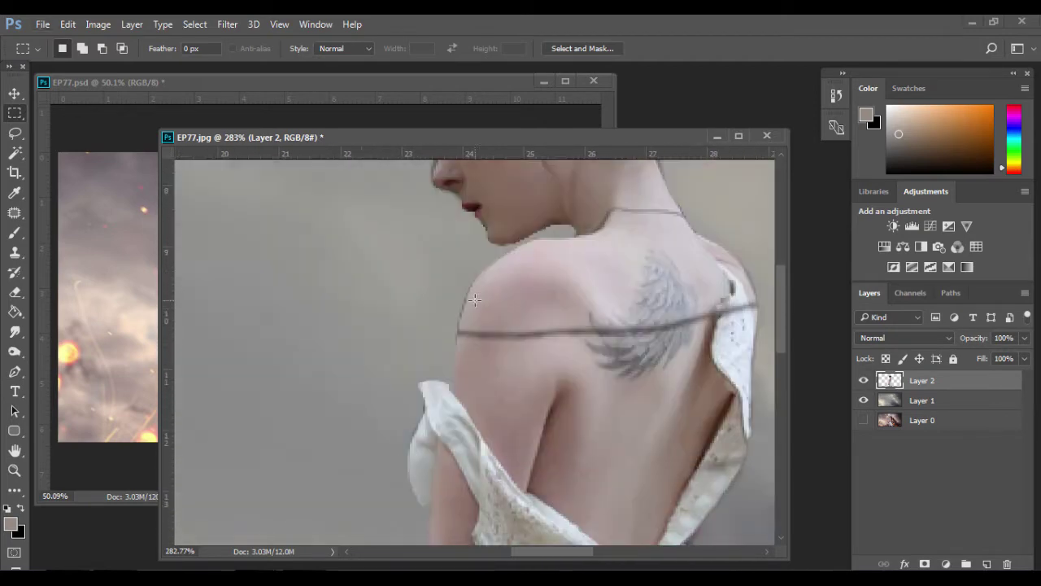
pyautogui.scroll(-2, 383, 368)
# Step: Start a new Pen outline along the dress edge up to the shoulder
pyautogui.click(14, 371)
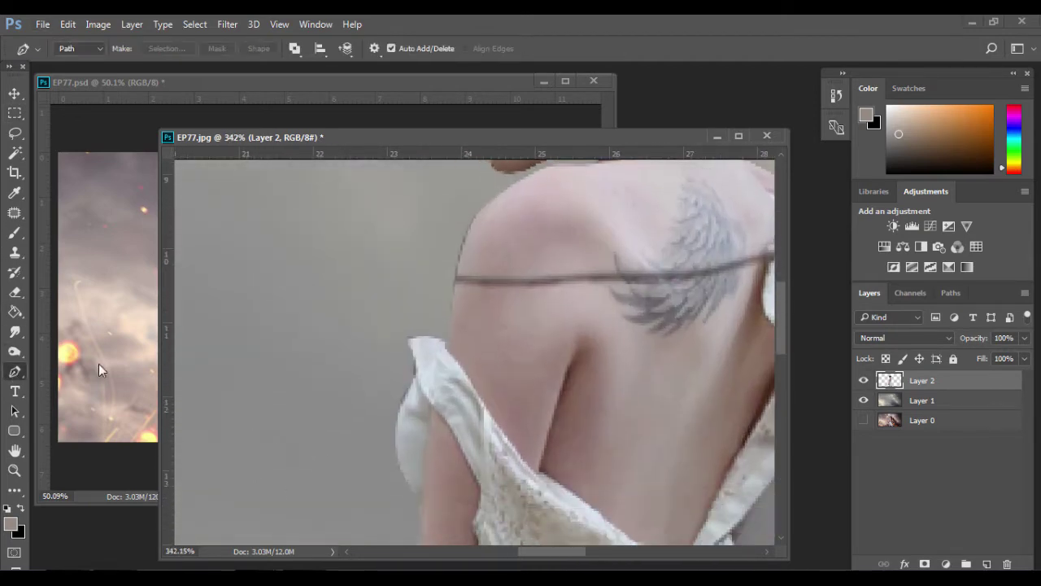
pyautogui.click(394, 438)
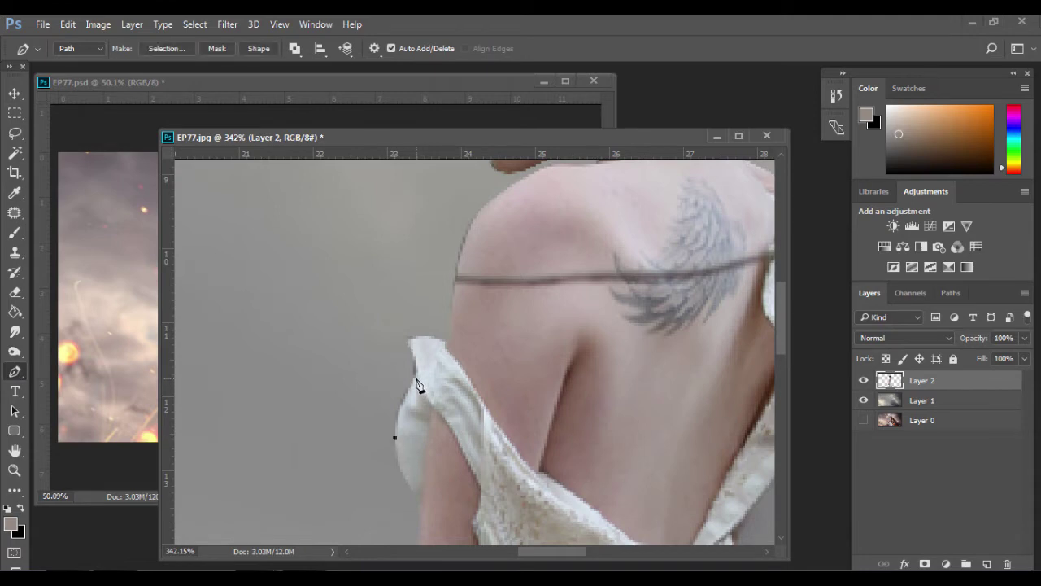
pyautogui.moveTo(415, 377); pyautogui.dragTo(430, 361)
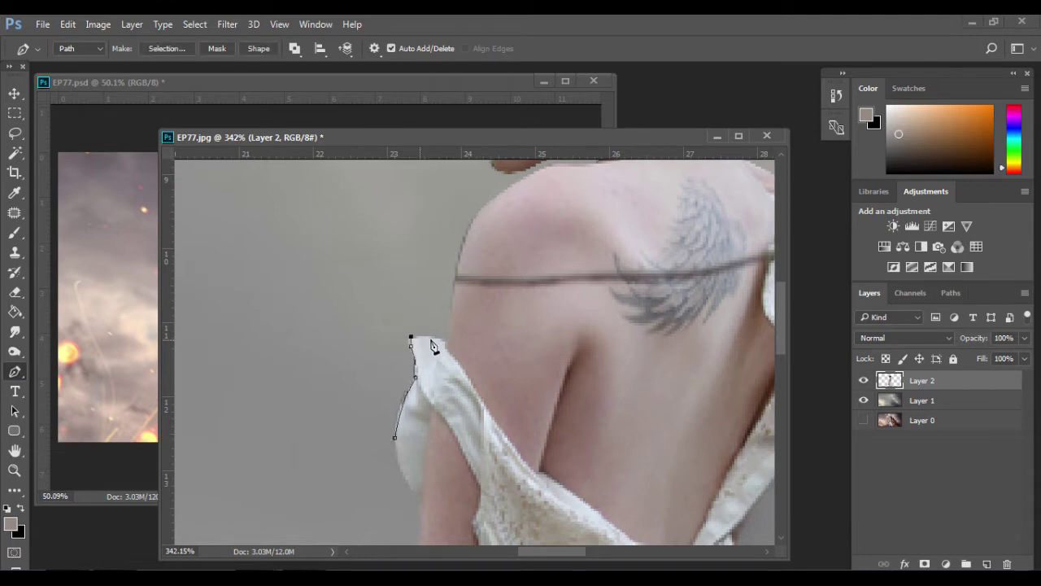
pyautogui.moveTo(411, 336); pyautogui.dragTo(437, 336)
pyautogui.scroll(3, 500, 258)
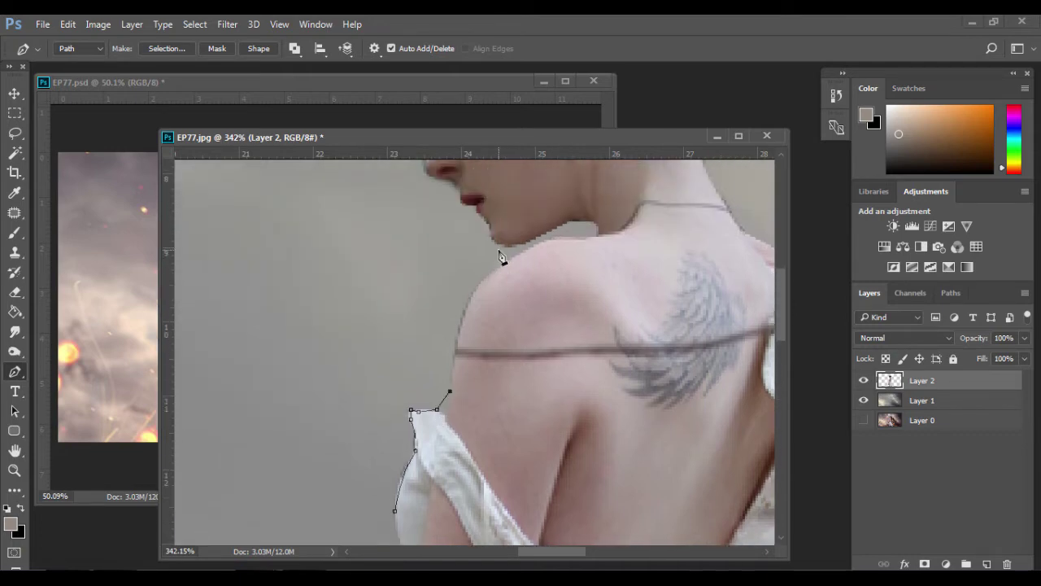
pyautogui.moveTo(498, 265); pyautogui.dragTo(503, 257)
# Step: Close the outline around the grey area left of the shoulder, select it, then deselect
pyautogui.click(408, 268)
pyautogui.click(301, 291)
pyautogui.click(265, 339)
pyautogui.click(257, 406)
pyautogui.click(278, 450)
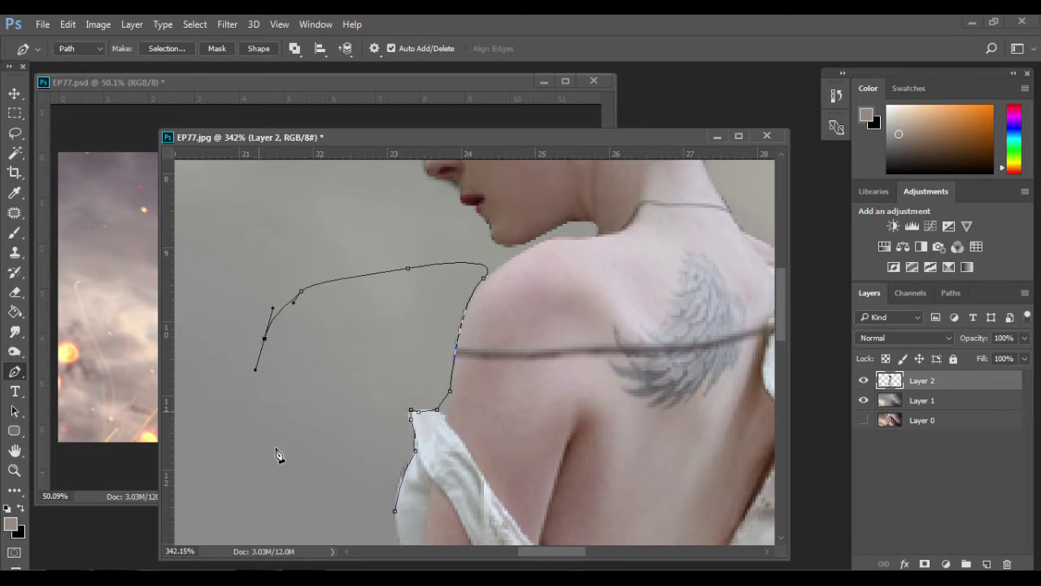
pyautogui.click(395, 512)
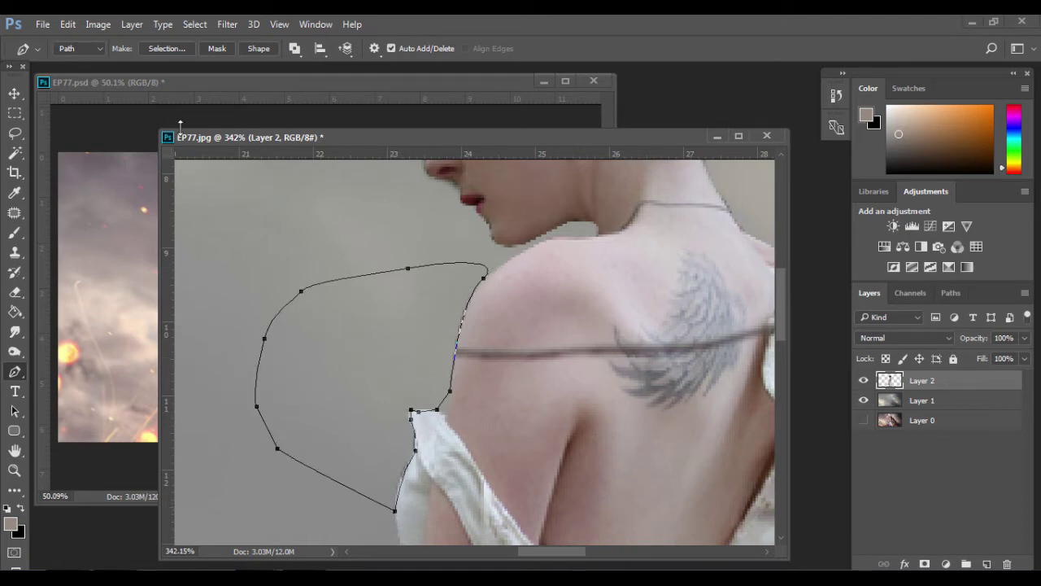
pyautogui.click(158, 49)
pyautogui.press('Return')
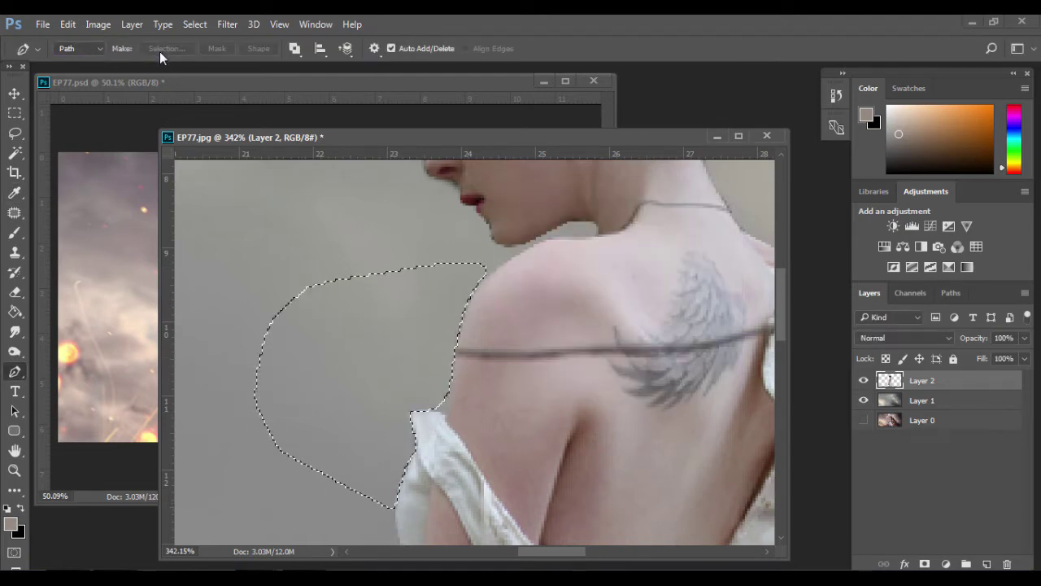
pyautogui.click(15, 112)
pyautogui.click(356, 271)
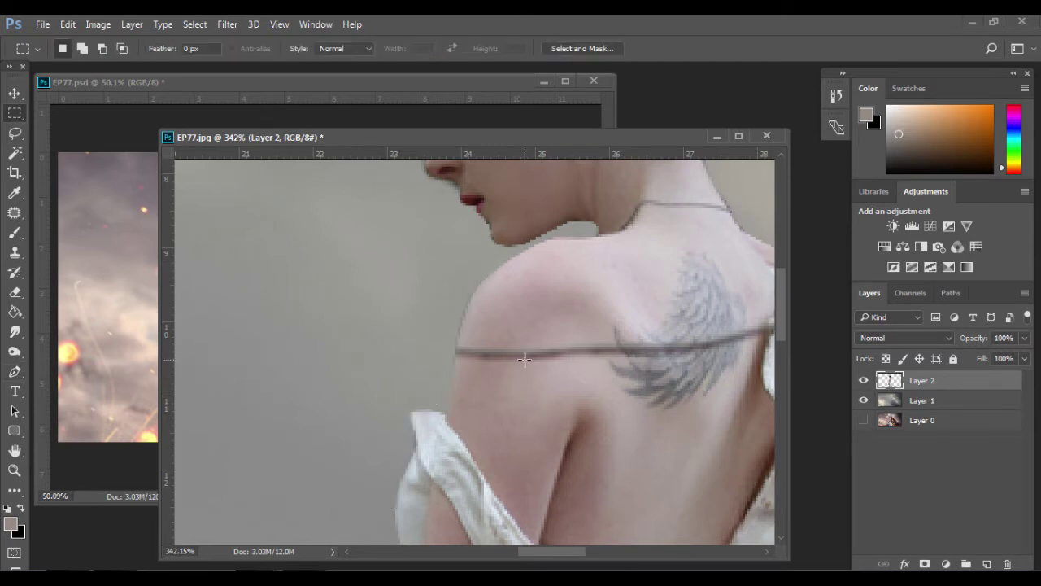
# Step: Start a pen outline along the girl's shoulder and under her chin around the grey patch
pyautogui.scroll(2, 525, 359)
pyautogui.scroll(2, 512, 366)
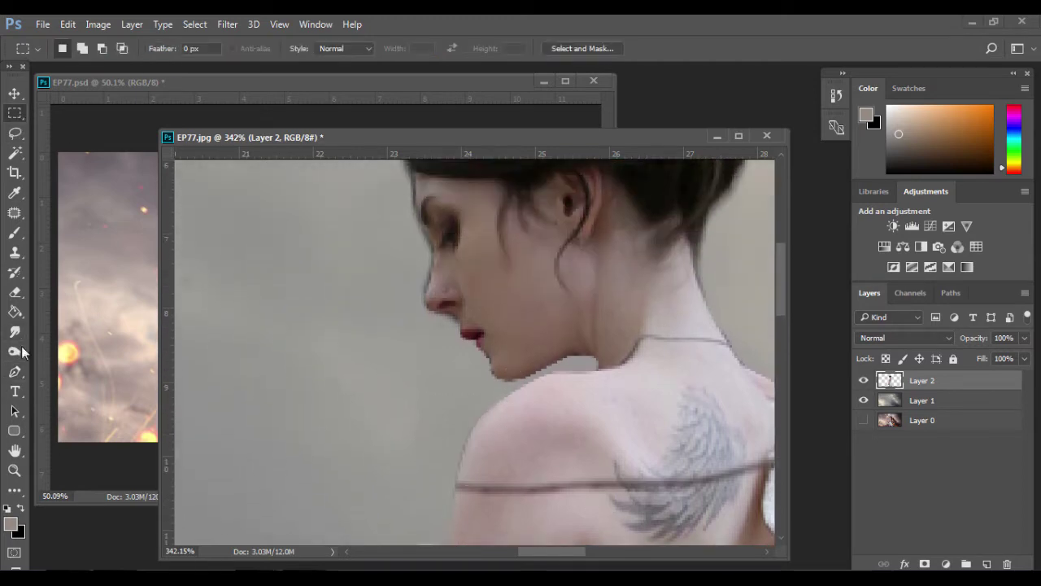
pyautogui.click(452, 512)
pyautogui.moveTo(492, 410)
pyautogui.mouseDown()
pyautogui.moveTo(519, 399)
pyautogui.moveTo(516, 389)
pyautogui.mouseUp()
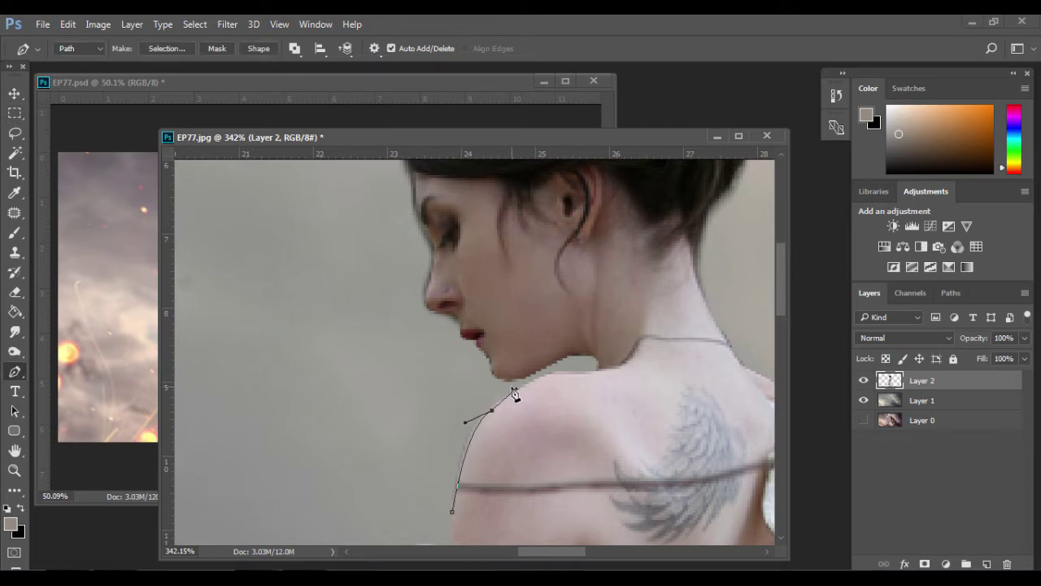
pyautogui.click(509, 379)
pyautogui.moveTo(486, 376); pyautogui.dragTo(487, 351)
# Step: Close the outline around the grey patch, convert it to a selection, then deselect
pyautogui.click(442, 371)
pyautogui.click(408, 391)
pyautogui.click(343, 431)
pyautogui.click(352, 453)
pyautogui.click(377, 507)
pyautogui.click(452, 511)
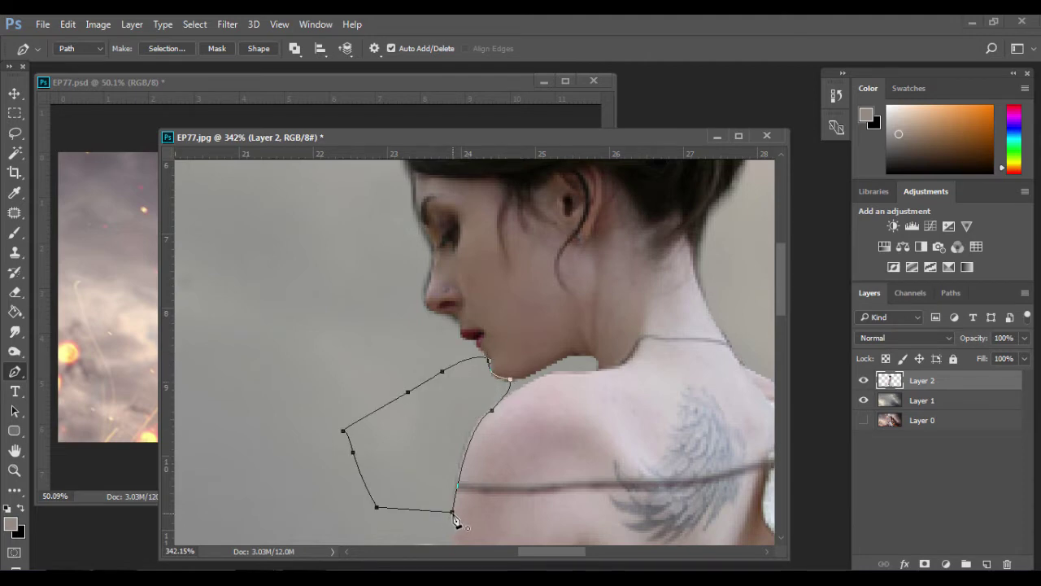
pyautogui.click(183, 48)
pyautogui.press('Return')
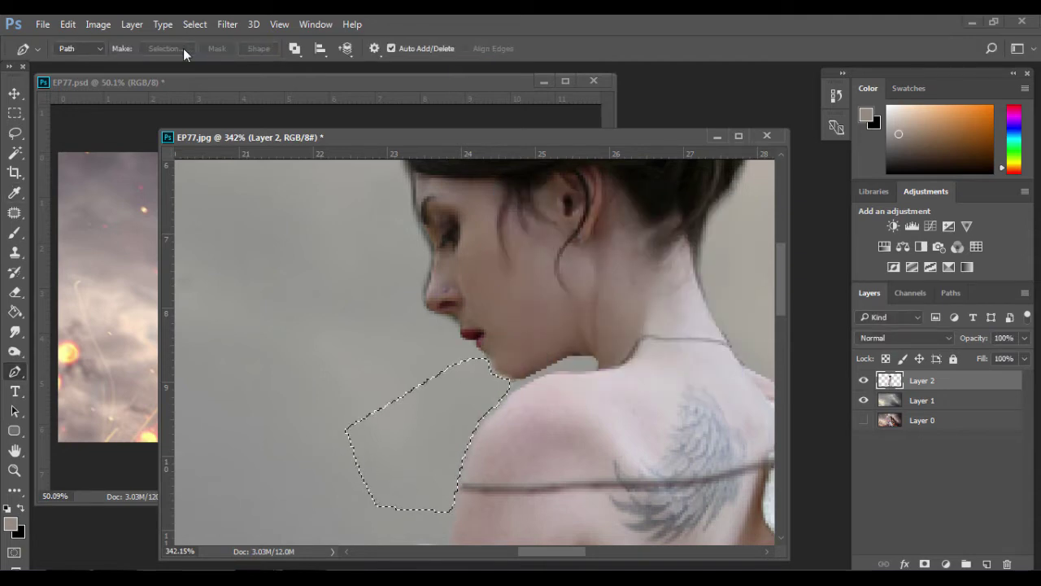
pyautogui.click(14, 112)
pyautogui.click(407, 349)
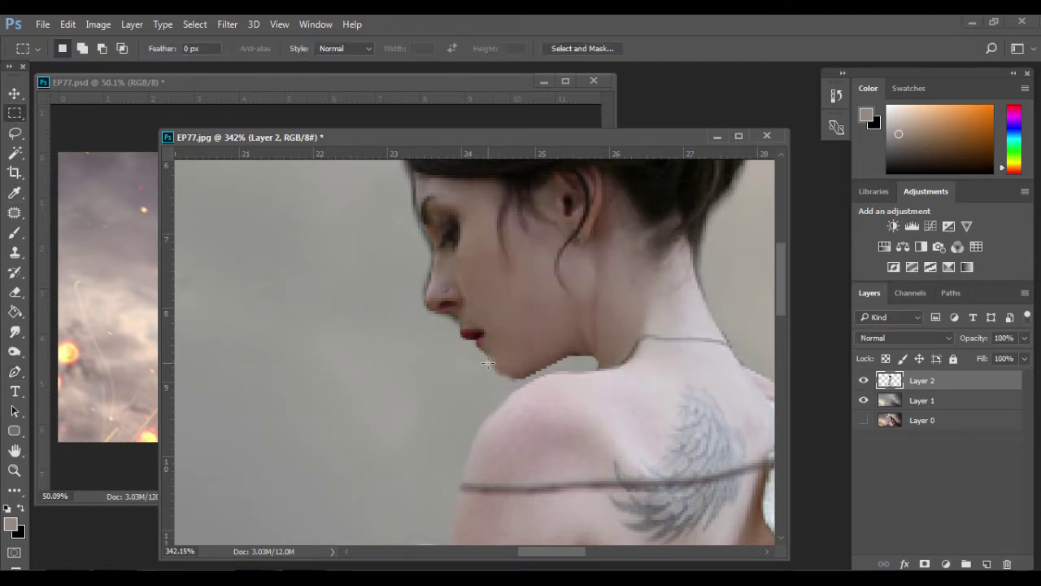
# Step: Trace a new pen outline from the hairline along the forehead toward the nose
pyautogui.scroll(2, 488, 363)
pyautogui.scroll(2, 507, 344)
pyautogui.scroll(2, 476, 314)
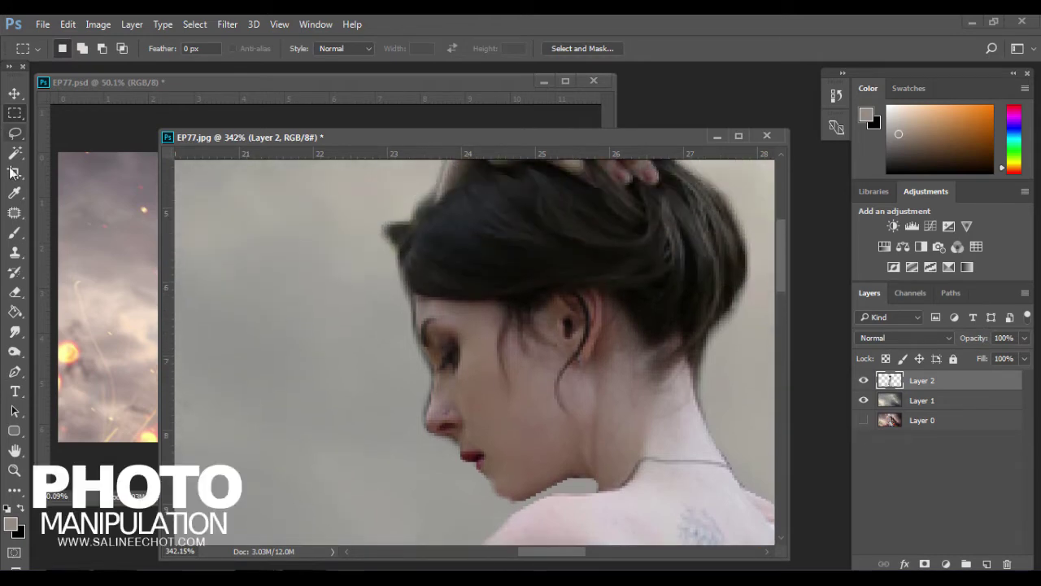
pyautogui.click(15, 371)
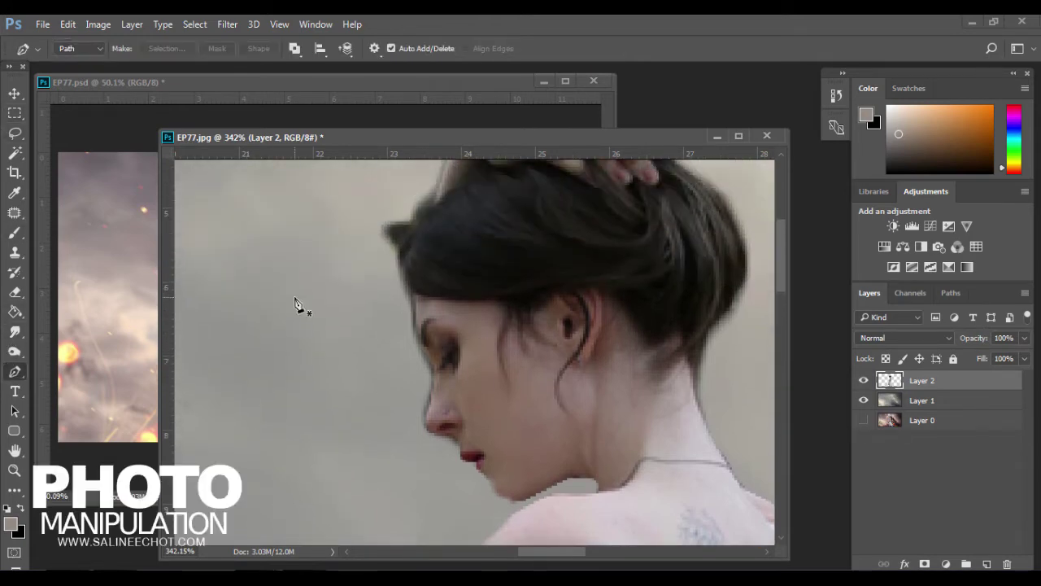
pyautogui.click(400, 273)
pyautogui.click(415, 291)
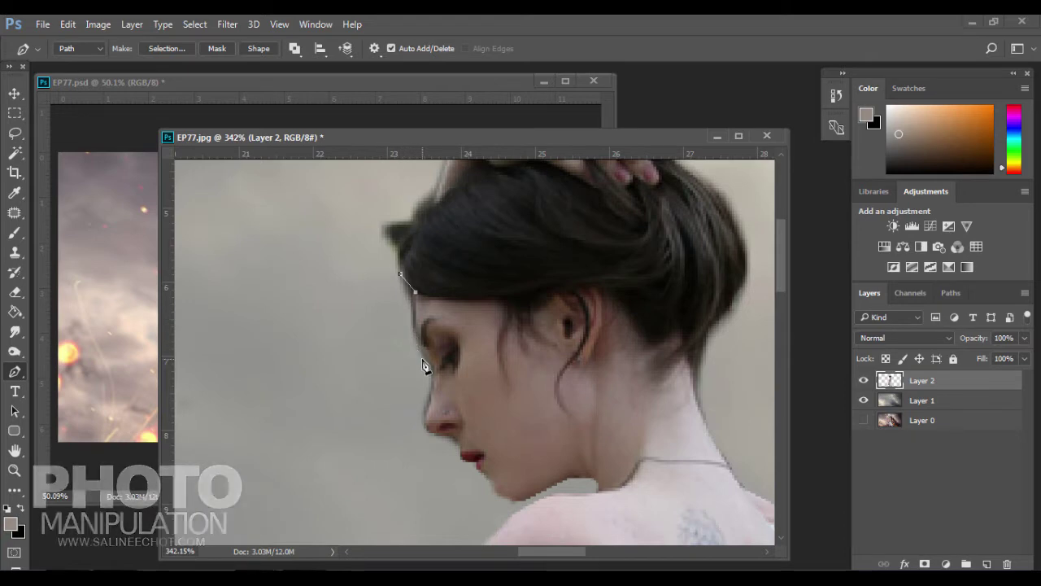
pyautogui.moveTo(439, 375); pyautogui.dragTo(447, 382)
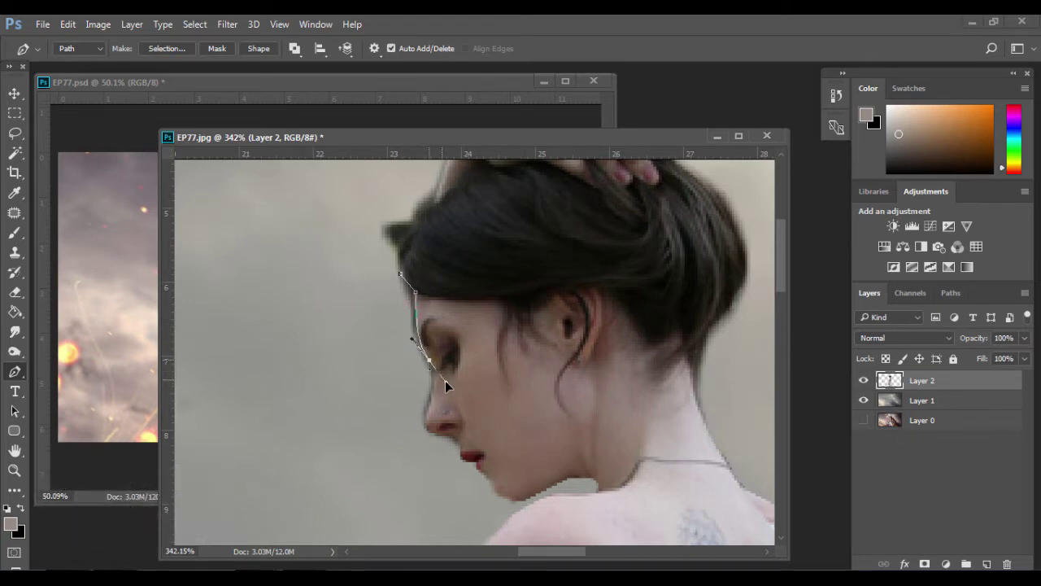
pyautogui.moveTo(430, 406)
pyautogui.mouseDown()
pyautogui.moveTo(416, 429)
pyautogui.moveTo(429, 420)
pyautogui.moveTo(448, 440)
pyautogui.mouseUp()
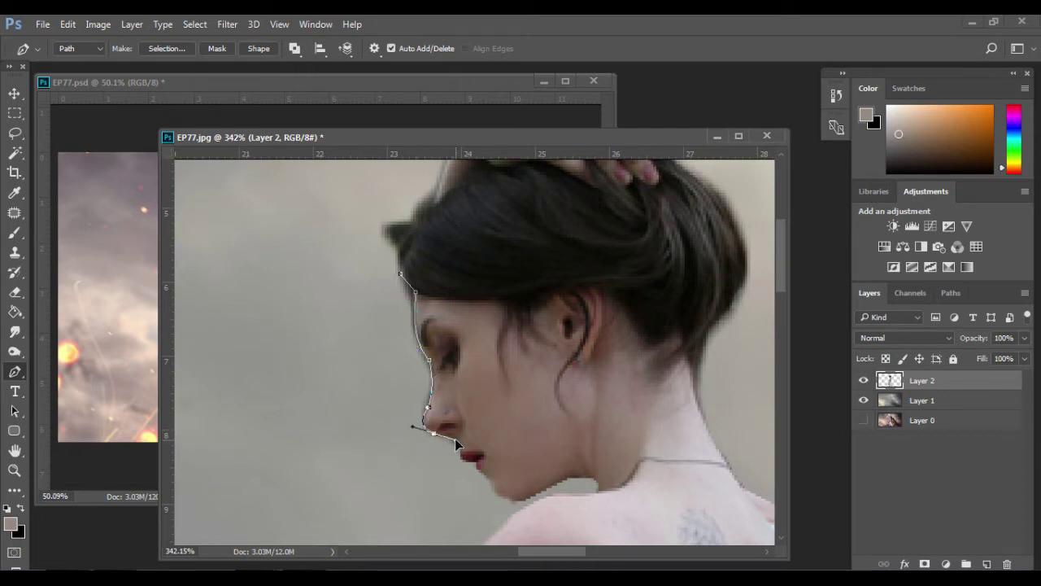
# Step: Close the outline in front of the face, make it a selection, then deselect
pyautogui.click(377, 401)
pyautogui.click(379, 358)
pyautogui.click(380, 314)
pyautogui.click(387, 290)
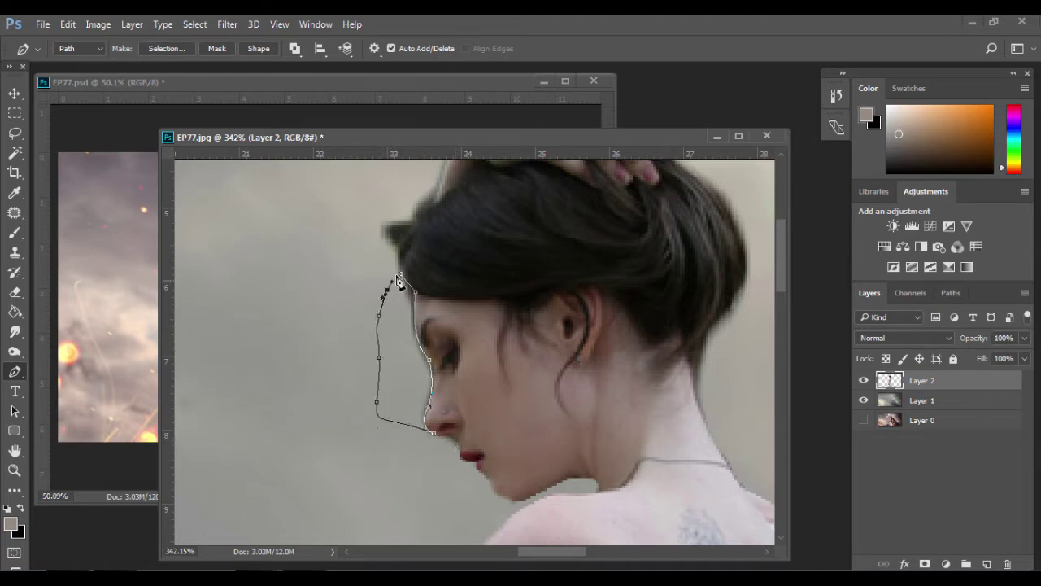
pyautogui.click(172, 50)
pyautogui.press('Return')
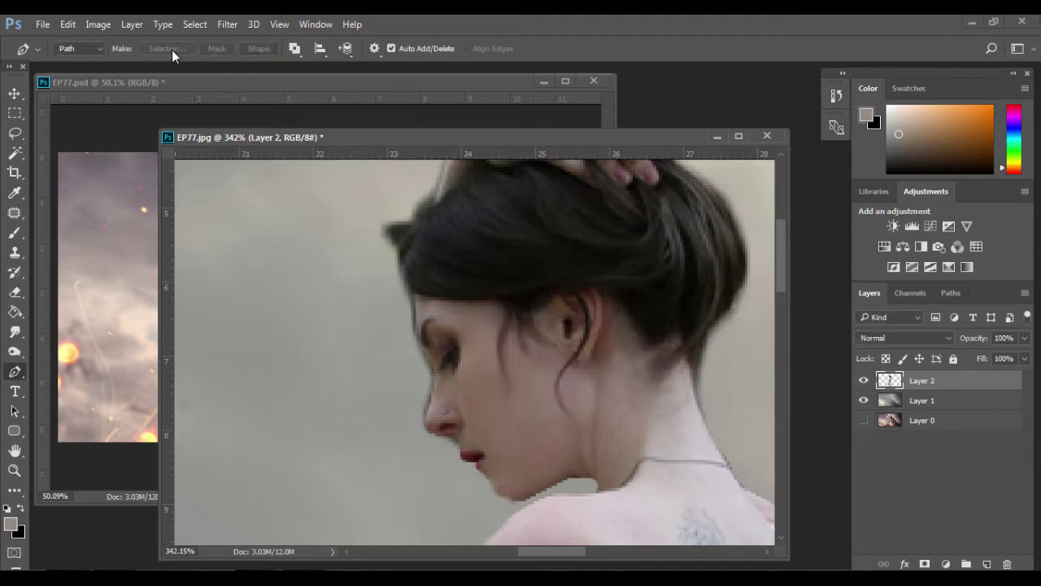
pyautogui.press('m')
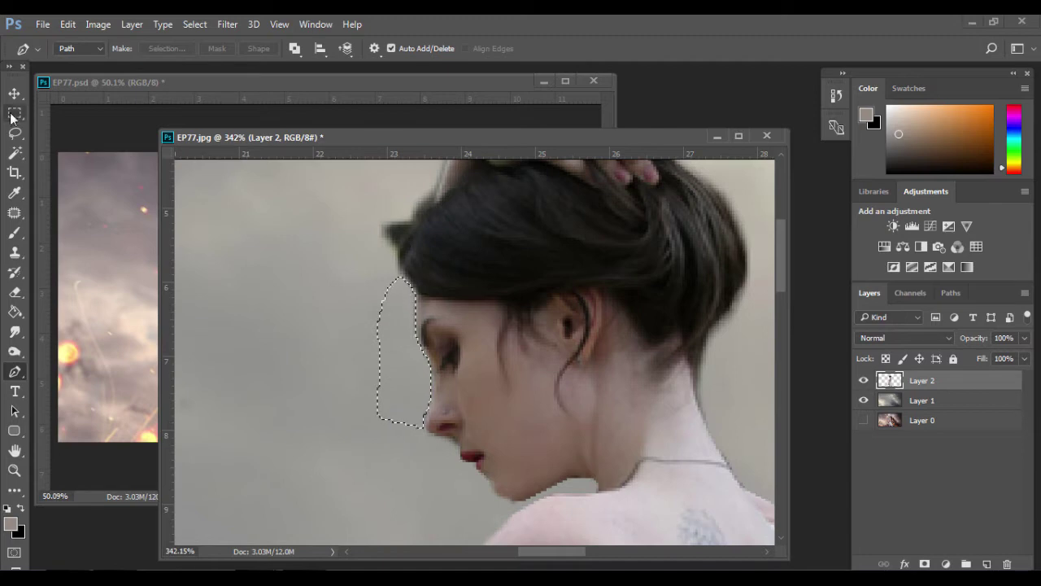
pyautogui.hotkey('ctrl', 'd')
# Step: Scroll up and down the figure to inspect the cleaned edges and the dress bow
pyautogui.scroll(-2, 376, 327)
pyautogui.scroll(-3, 376, 327)
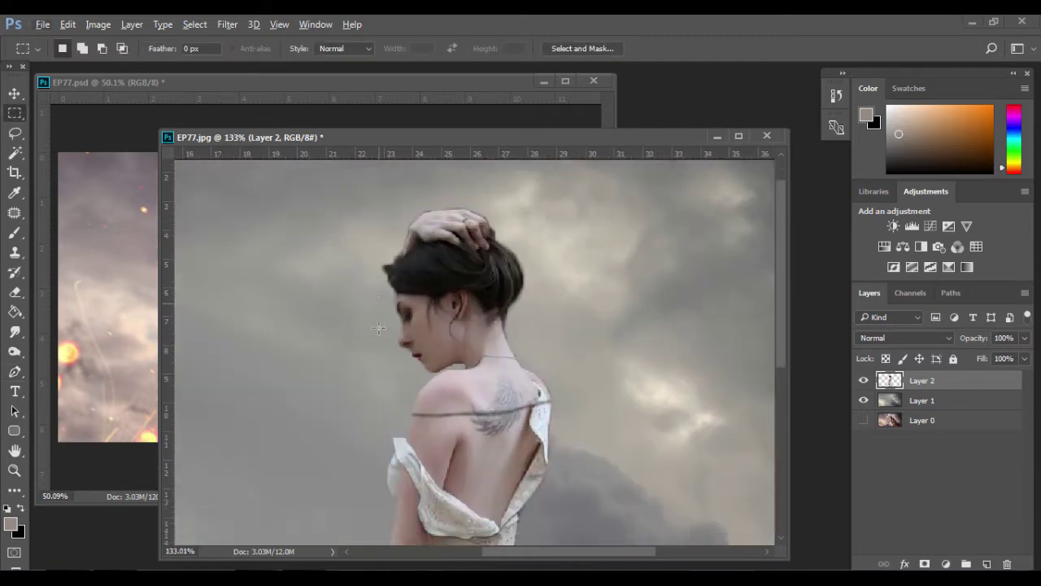
pyautogui.scroll(-2, 451, 371)
pyautogui.scroll(-1, 452, 371)
pyautogui.scroll(1, 452, 371)
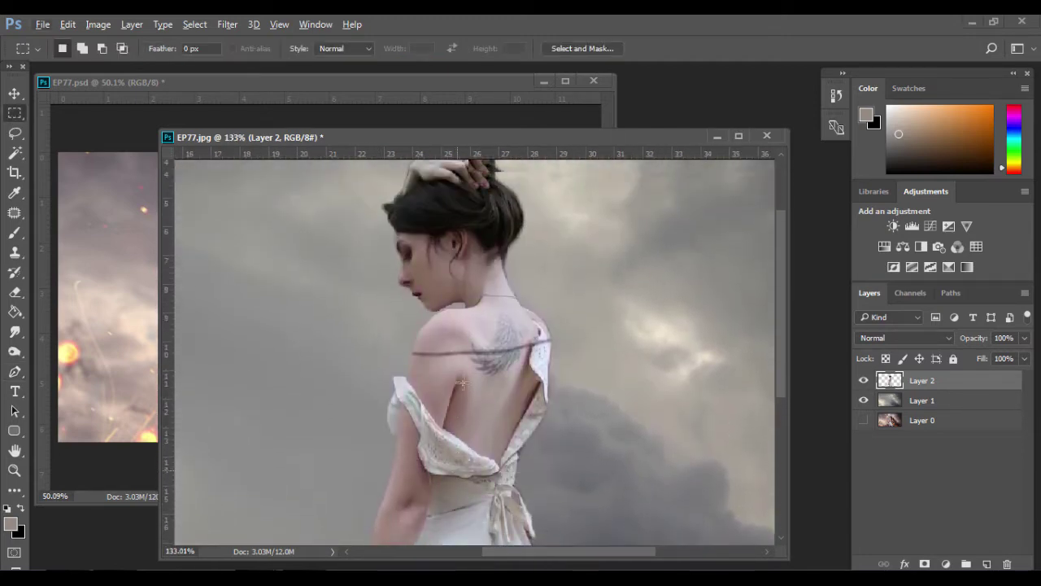
pyautogui.scroll(1, 443, 293)
pyautogui.scroll(1, 434, 216)
pyautogui.scroll(-1, 433, 216)
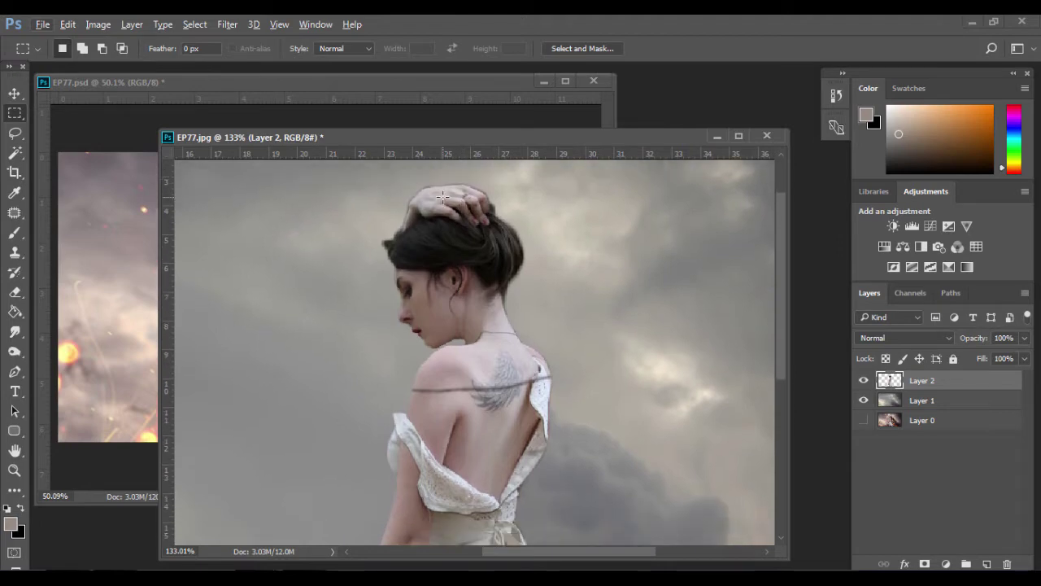
pyautogui.scroll(1, 427, 208)
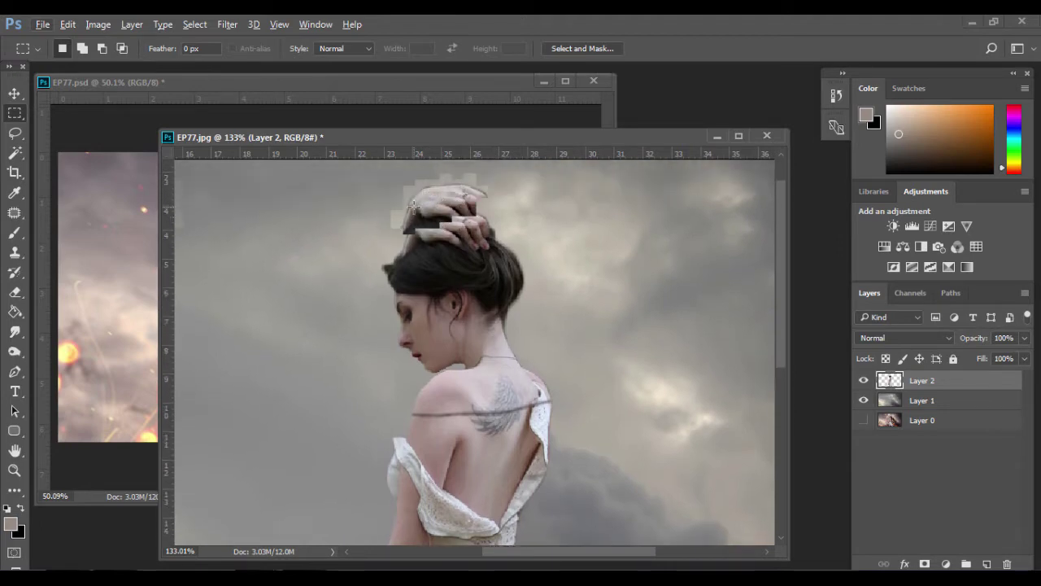
pyautogui.scroll(-1, 415, 205)
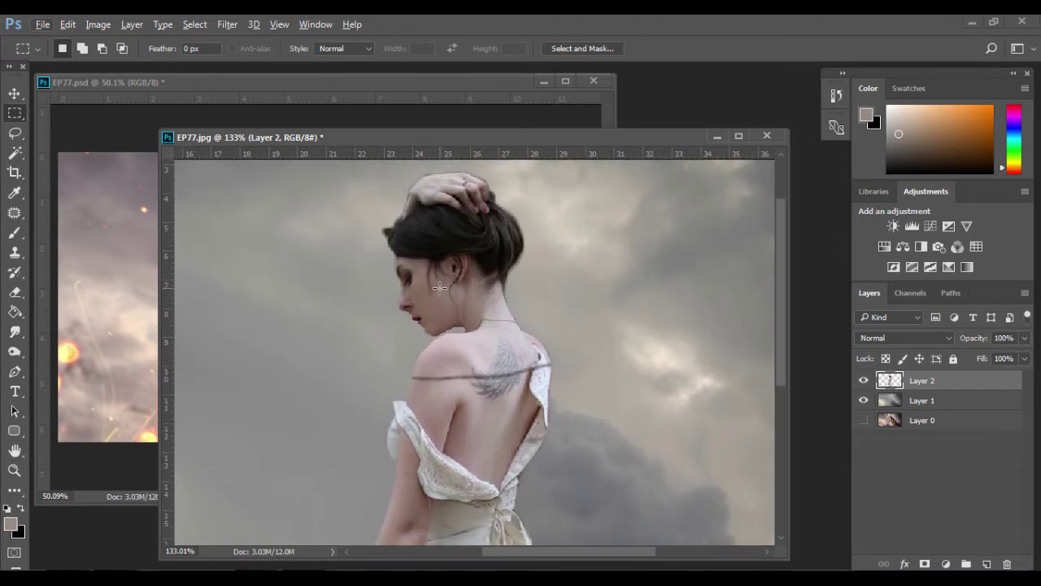
pyautogui.scroll(-3, 456, 301)
pyautogui.scroll(-3, 480, 326)
pyautogui.scroll(-2, 505, 350)
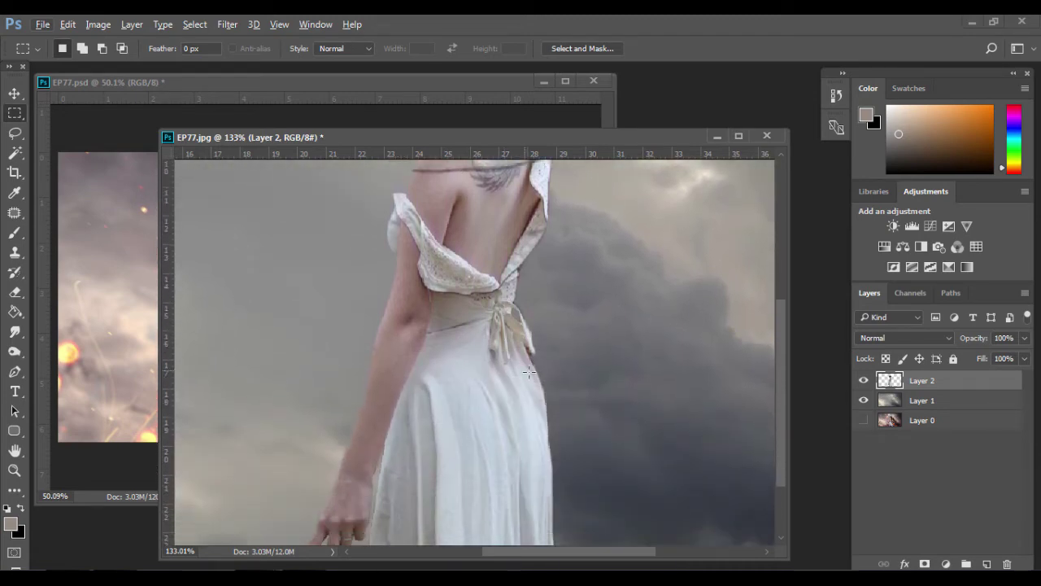
pyautogui.scroll(-3, 533, 374)
pyautogui.scroll(-1, 542, 376)
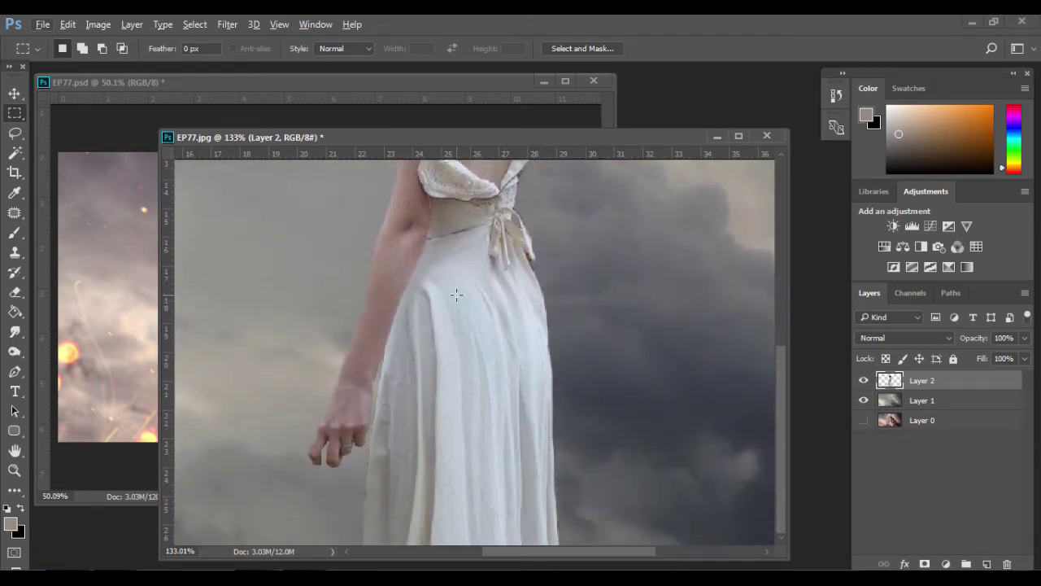
pyautogui.scroll(2, 458, 301)
pyautogui.scroll(-2, 470, 362)
pyautogui.scroll(2, 545, 268)
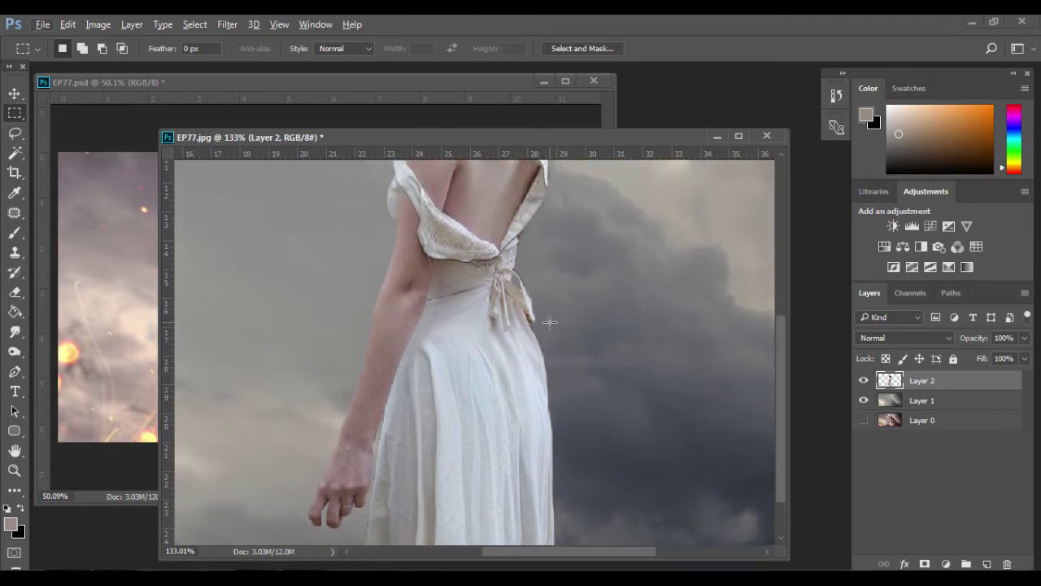
pyautogui.keyDown('alt'); pyautogui.scroll(2, 562, 326); pyautogui.keyUp('alt')
pyautogui.keyDown('alt'); pyautogui.scroll(2, 597, 328); pyautogui.keyUp('alt')
# Step: Pen-trace the rough sliver from the bow's tail down the dress edge, make it a selection, then deselect
pyautogui.click(15, 371)
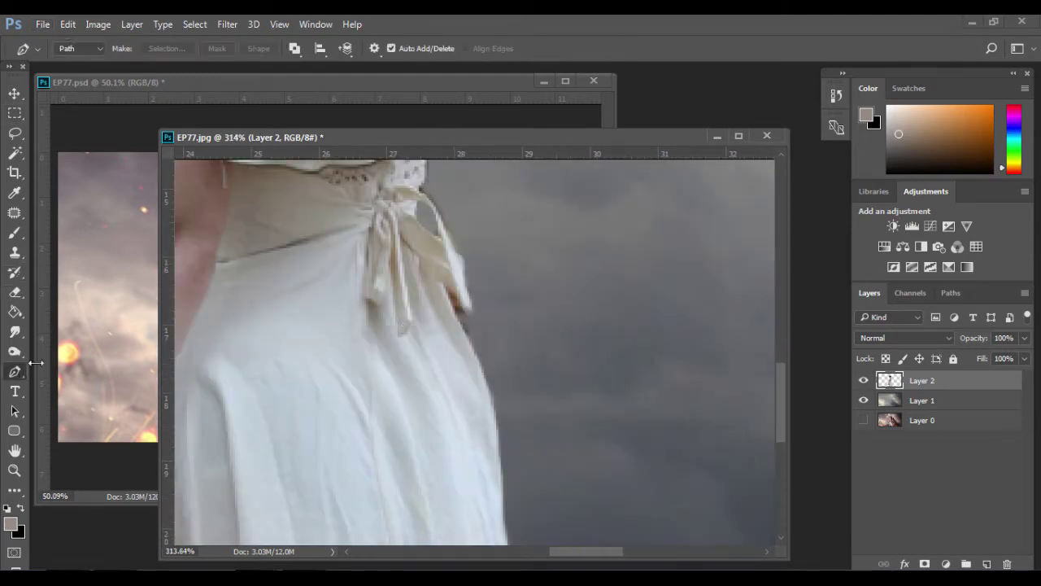
pyautogui.scroll(1, 437, 342)
pyautogui.click(442, 321)
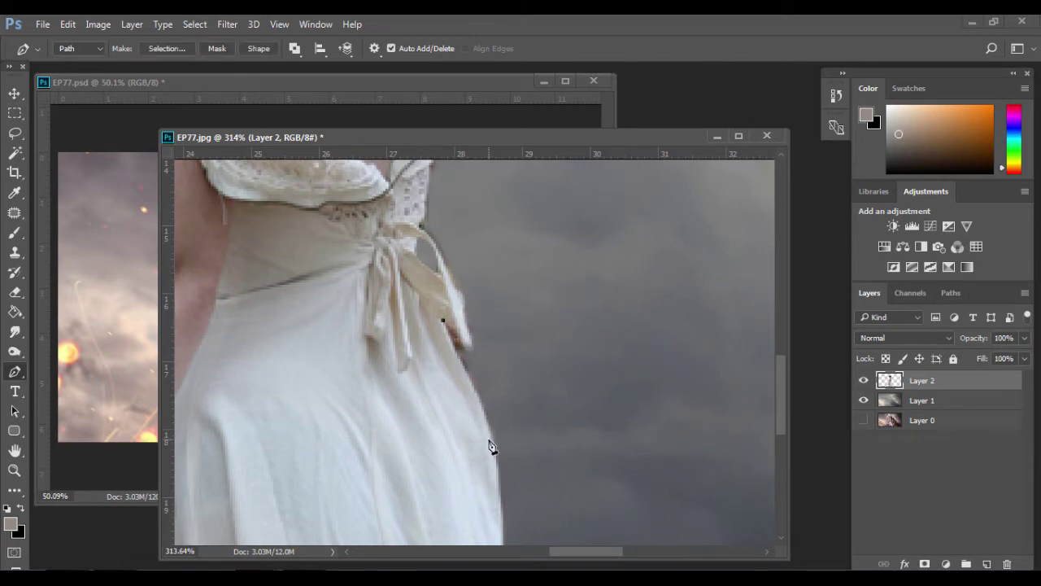
pyautogui.moveTo(495, 442); pyautogui.dragTo(518, 425)
pyautogui.moveTo(482, 386); pyautogui.dragTo(445, 324)
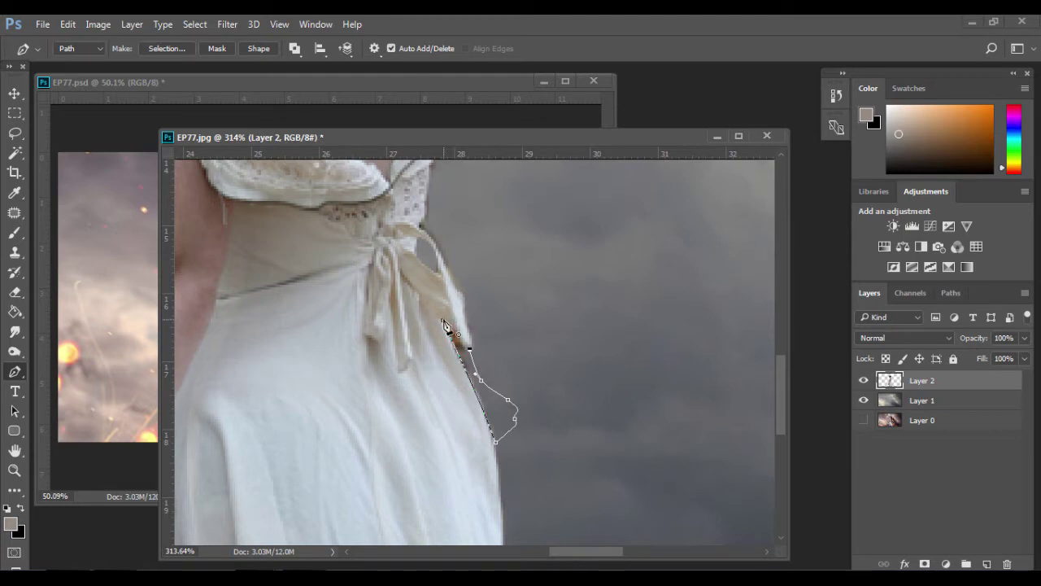
pyautogui.click(175, 48)
pyautogui.press('Return')
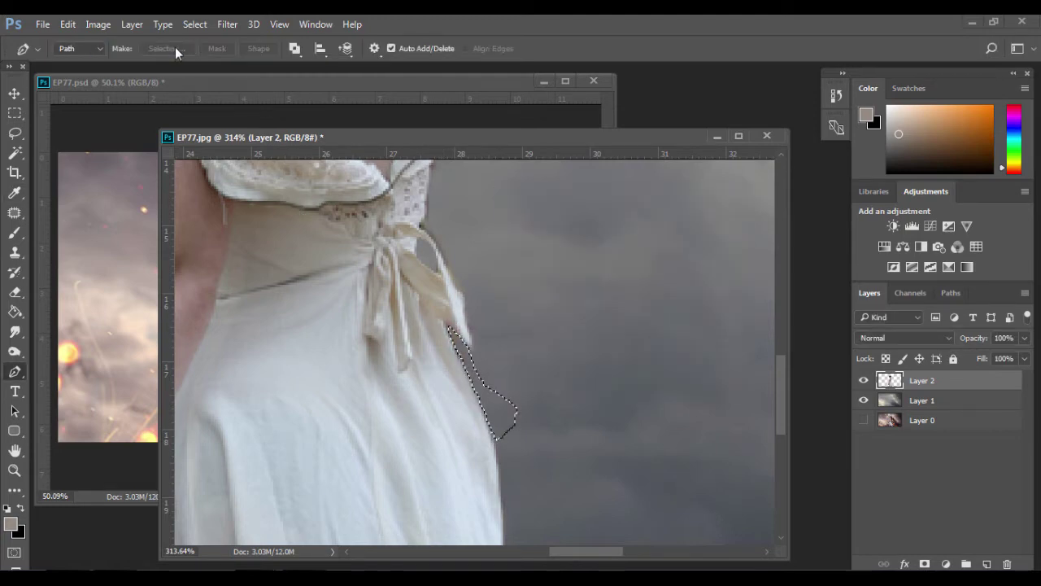
pyautogui.click(14, 112)
pyautogui.hotkey('ctrl', 'd')
pyautogui.scroll(2, 472, 350)
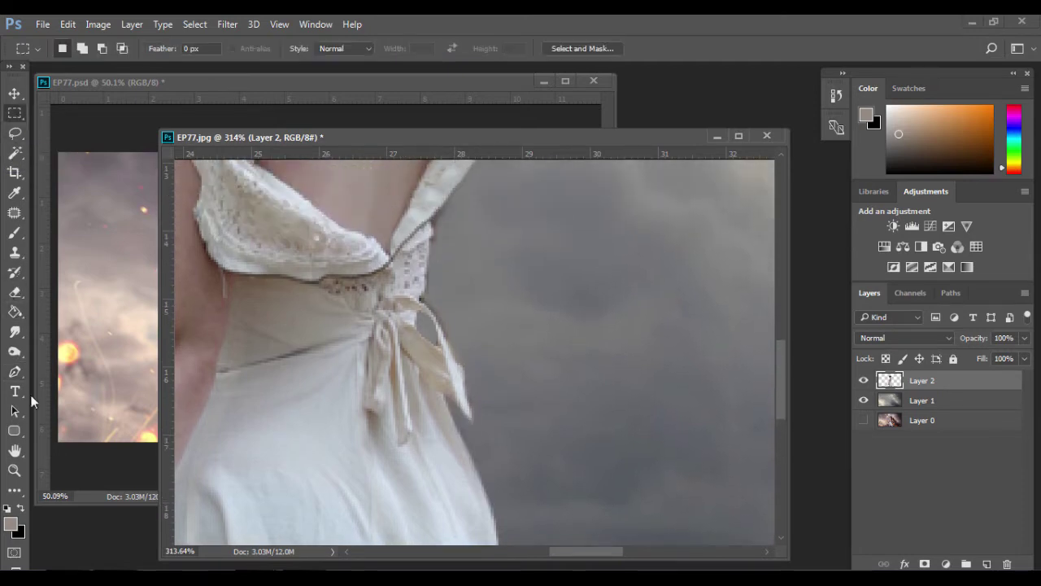
# Step: Trace a path around the gap beside the bow up to the strap and make it a selection
pyautogui.click(15, 372)
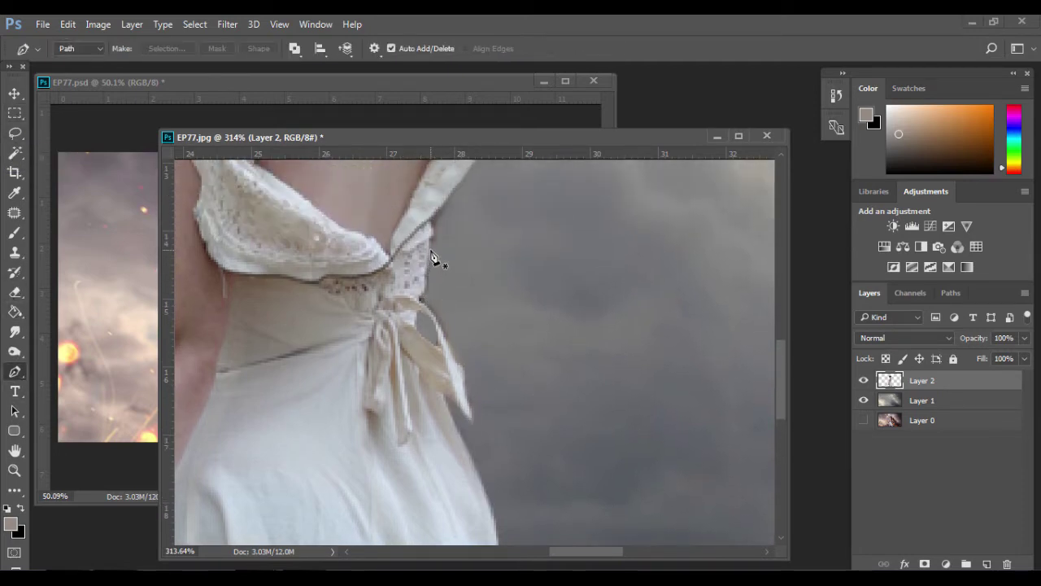
pyautogui.click(425, 277)
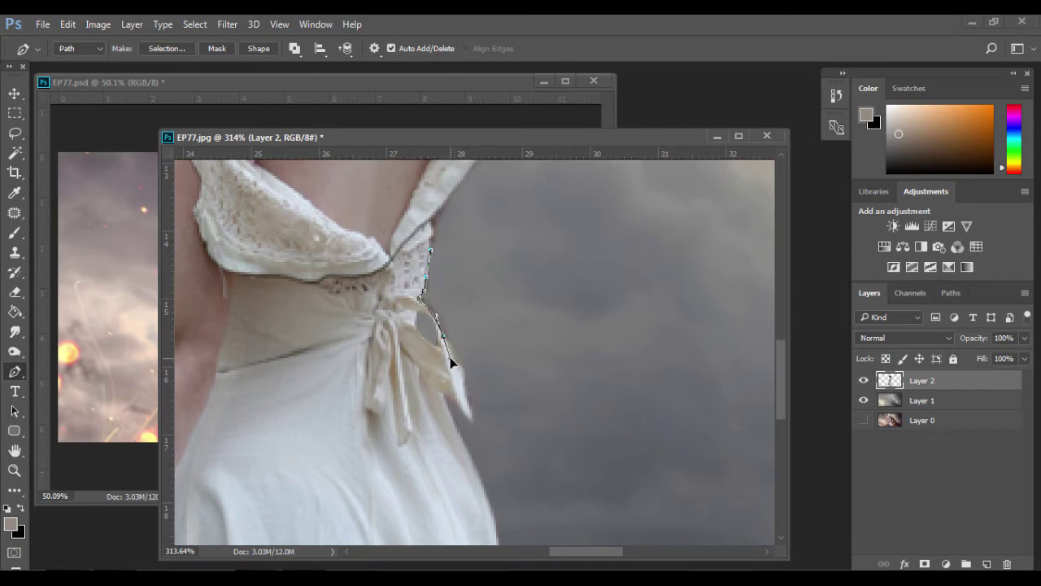
pyautogui.click(484, 373)
pyautogui.click(505, 339)
pyautogui.click(505, 302)
pyautogui.click(500, 269)
pyautogui.moveTo(497, 241); pyautogui.dragTo(506, 251)
pyautogui.click(455, 195)
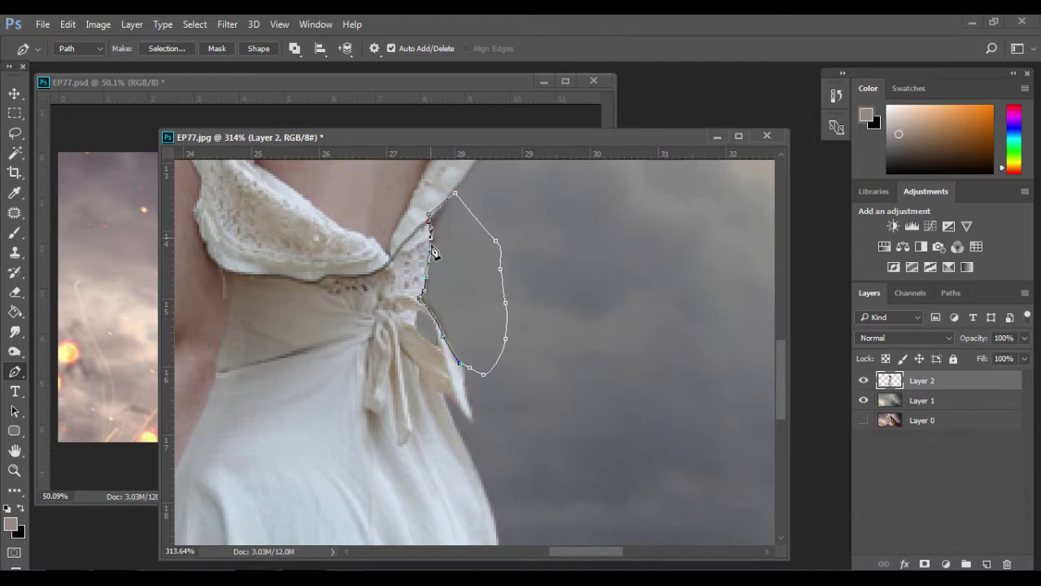
pyautogui.click(167, 48)
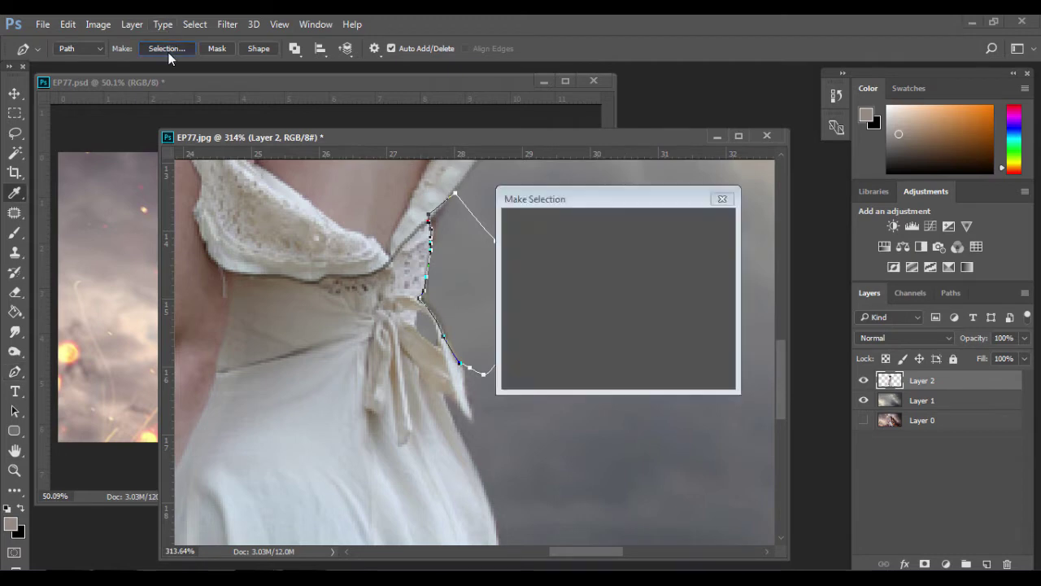
pyautogui.press('Return')
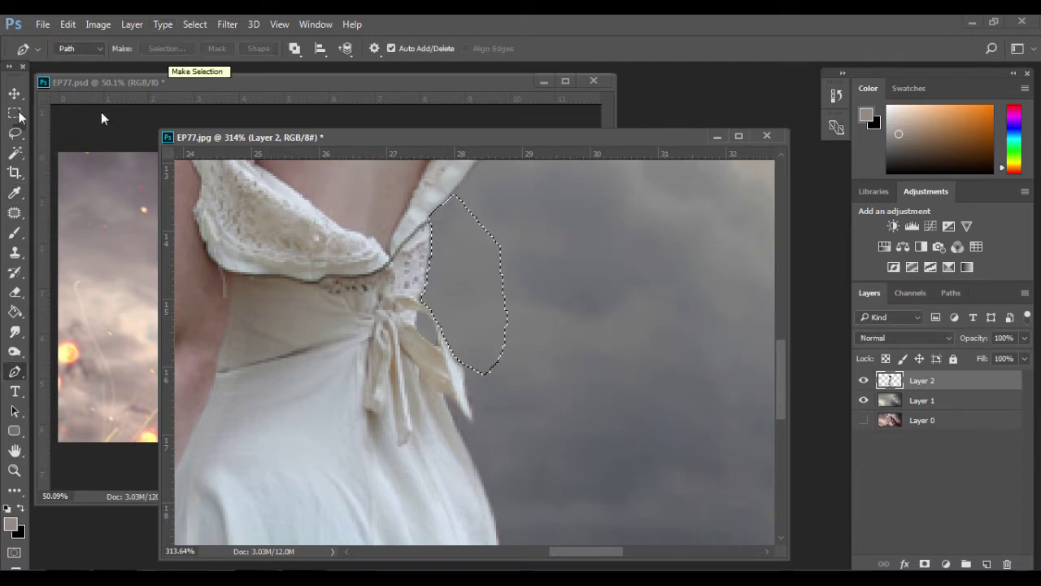
# Step: Drop the selection and scroll through the cleaned cut-out to check it
pyautogui.press('m')
pyautogui.click(447, 272)
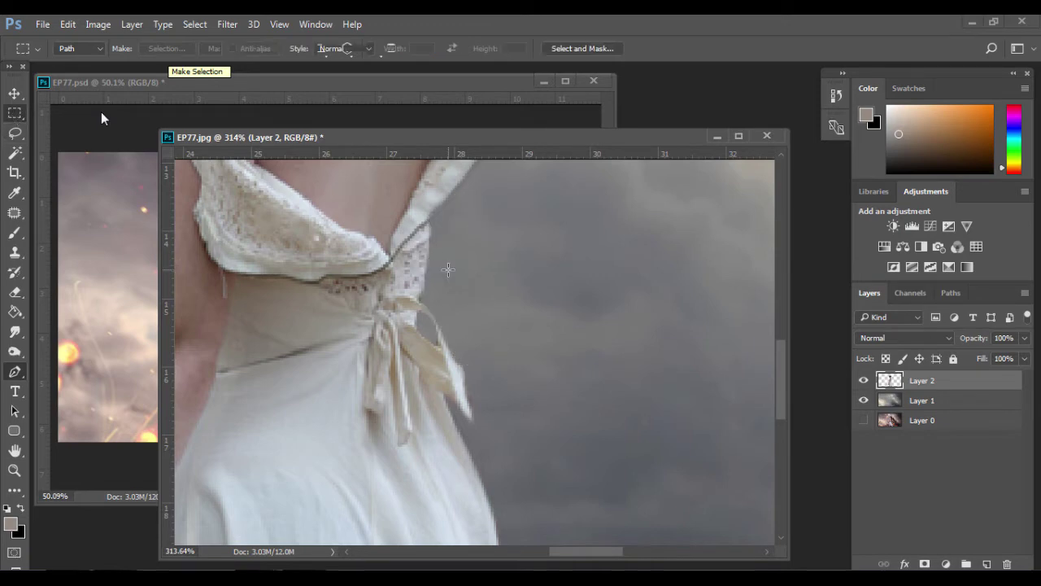
pyautogui.scroll(-5, 448, 269)
pyautogui.scroll(-3, 449, 270)
pyautogui.scroll(-1, 448, 269)
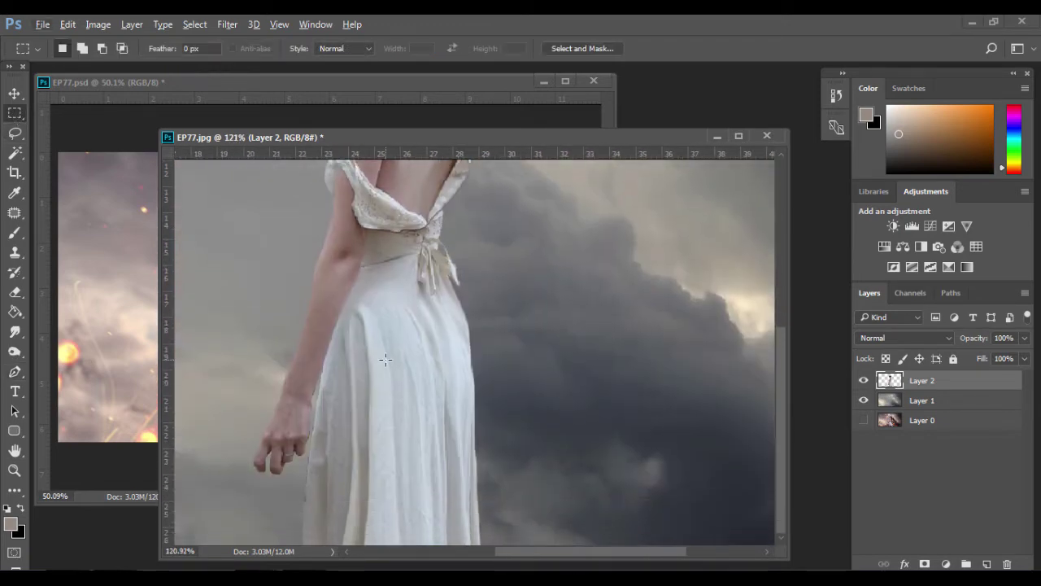
pyautogui.scroll(3, 386, 351)
pyautogui.scroll(2, 391, 346)
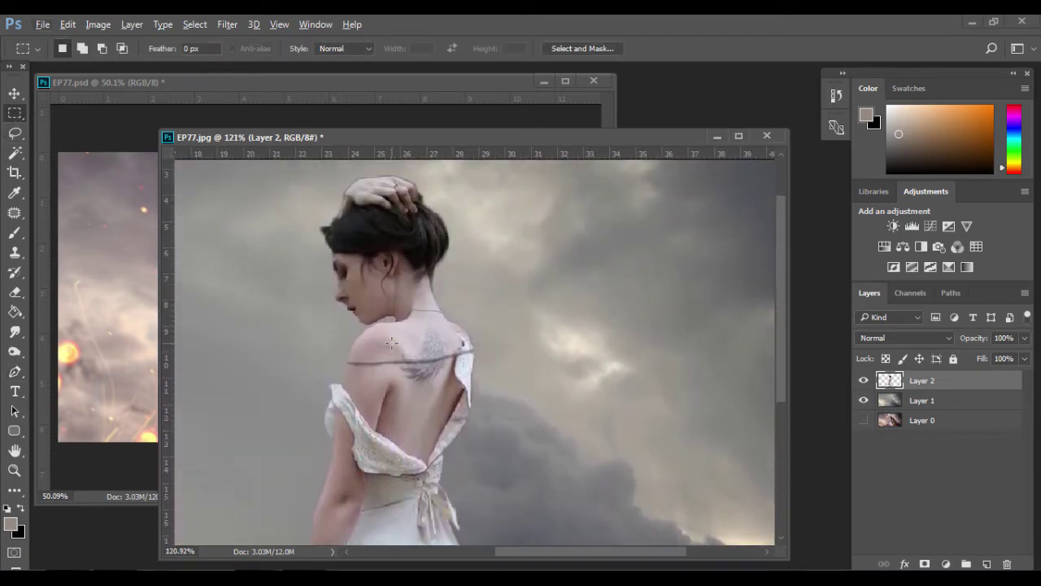
pyautogui.scroll(1, 397, 336)
pyautogui.scroll(-2, 397, 336)
pyautogui.scroll(-2, 407, 342)
pyautogui.scroll(-2, 415, 346)
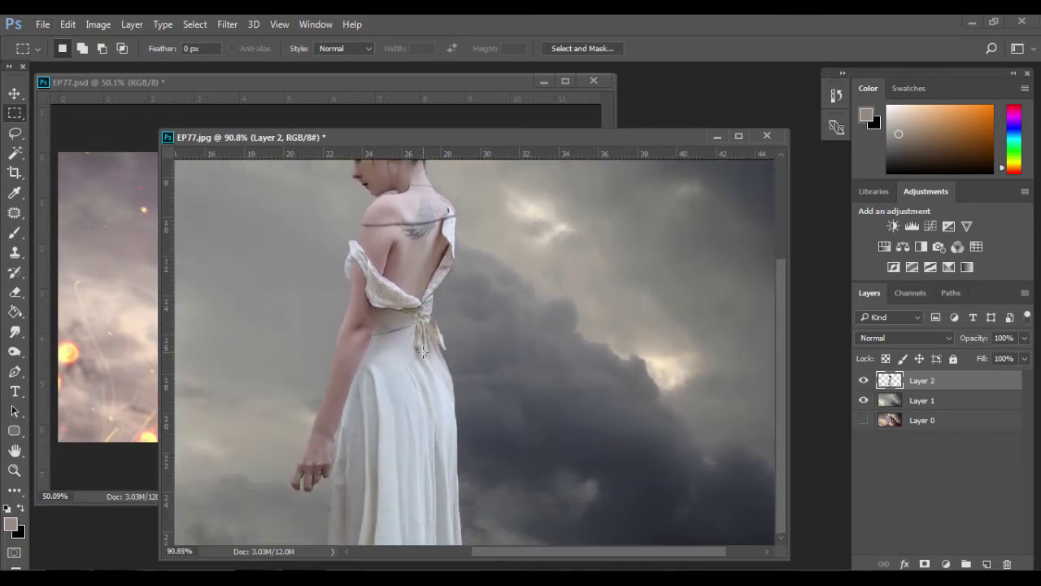
pyautogui.scroll(-1, 423, 351)
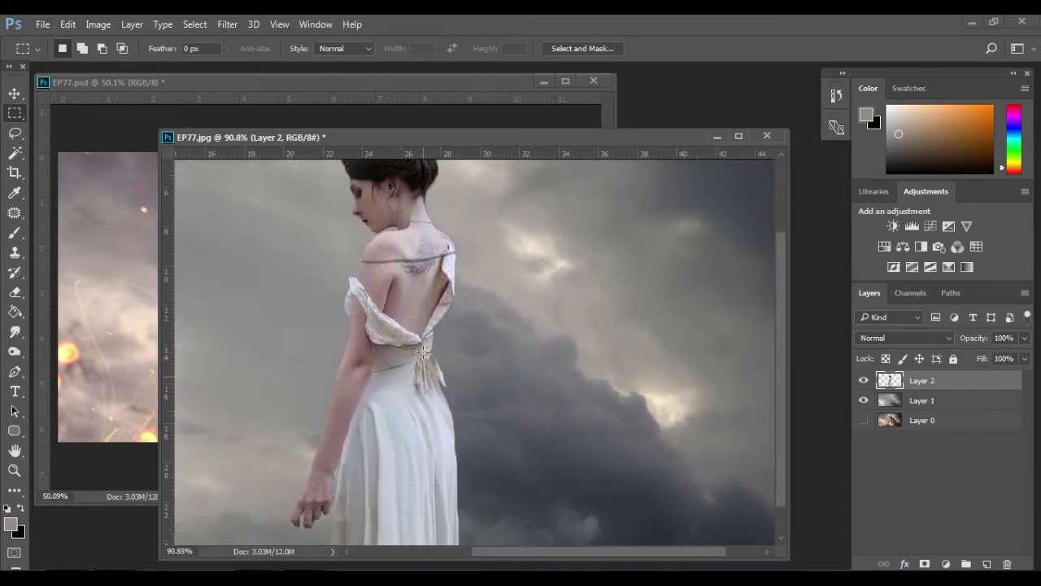
pyautogui.scroll(-1, 423, 352)
pyautogui.scroll(-3, 423, 351)
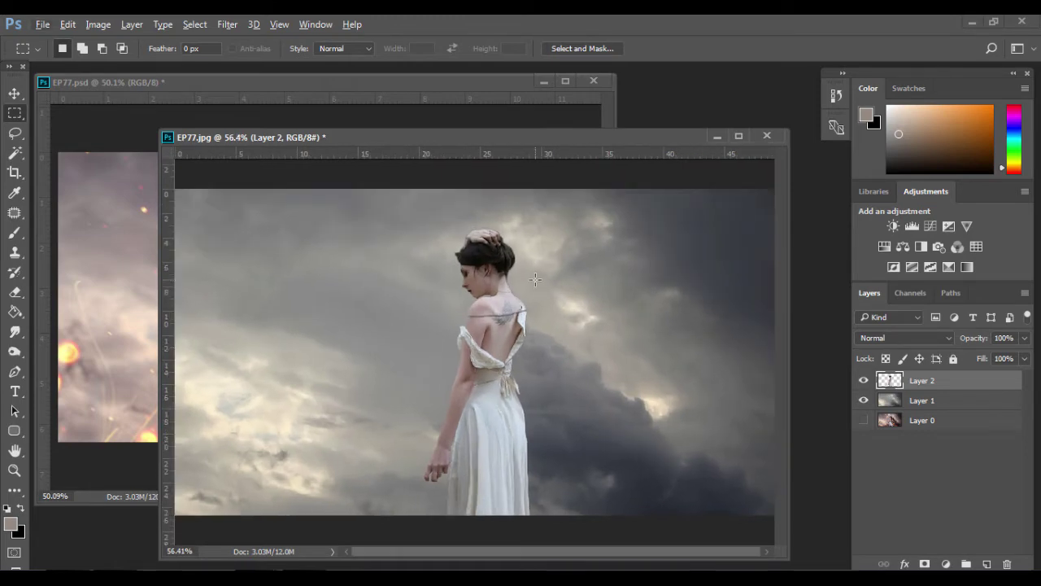
# Step: Compare against the finished EP77.psd, then return to EP77.jpg and open the Filter menu
pyautogui.click(138, 177)
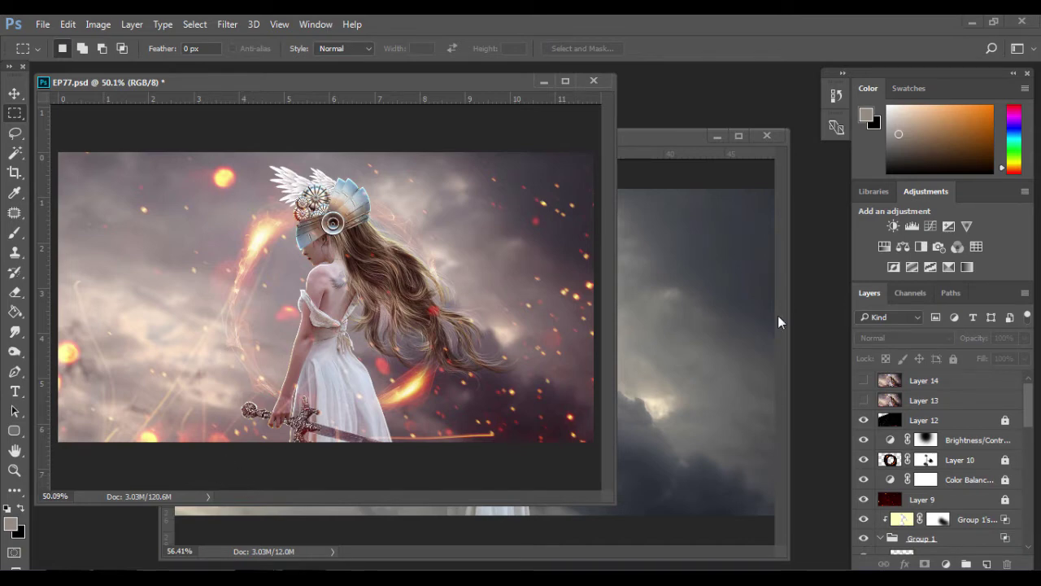
pyautogui.press('v')
pyautogui.click(683, 225)
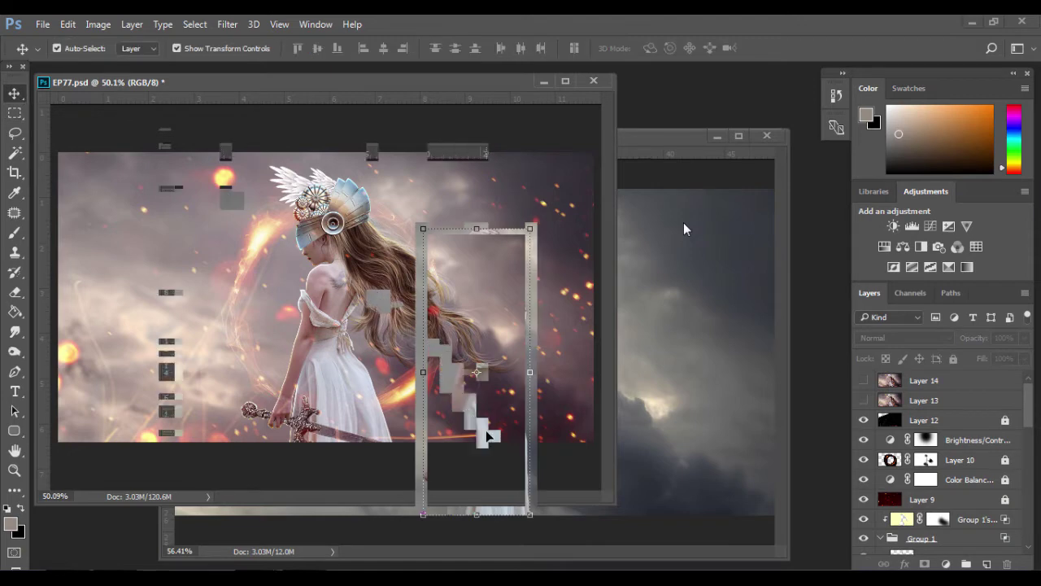
pyautogui.click(346, 87)
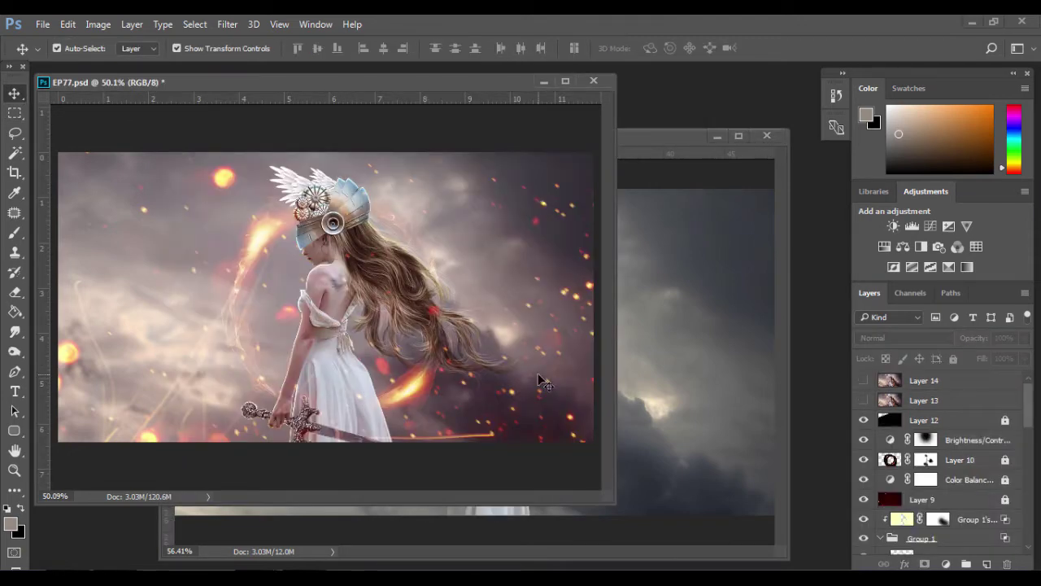
pyautogui.click(665, 279)
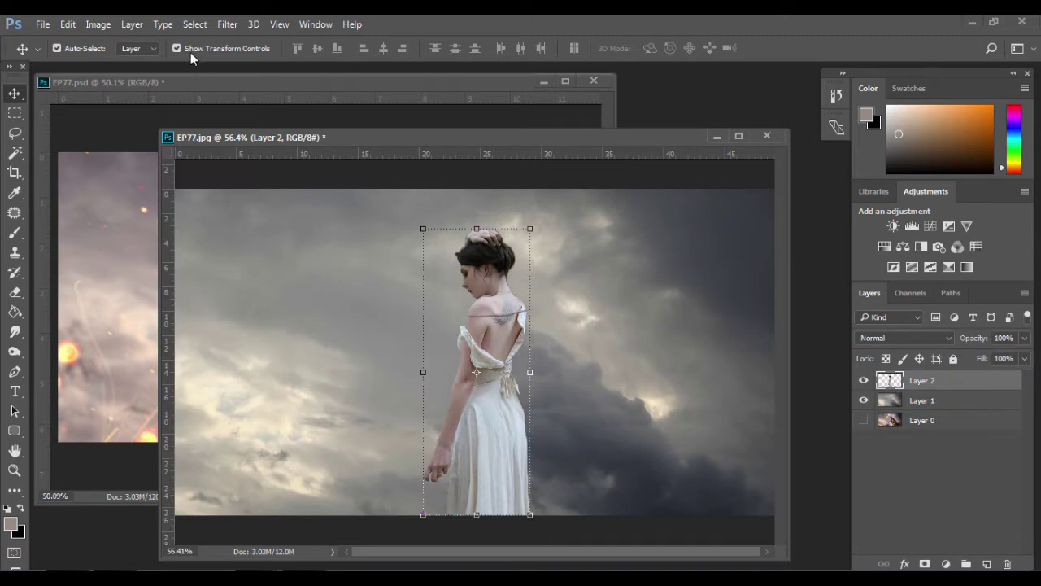
pyautogui.click(227, 24)
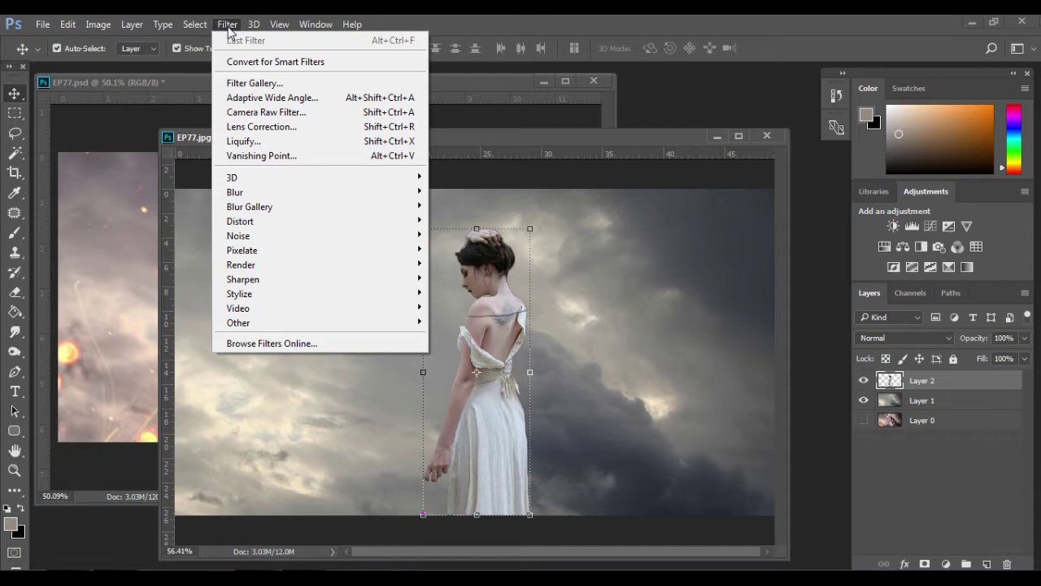
# Step: Liquify the dress hem wider with a 250 brush, then select the misc_objects stock image
pyautogui.click(237, 144)
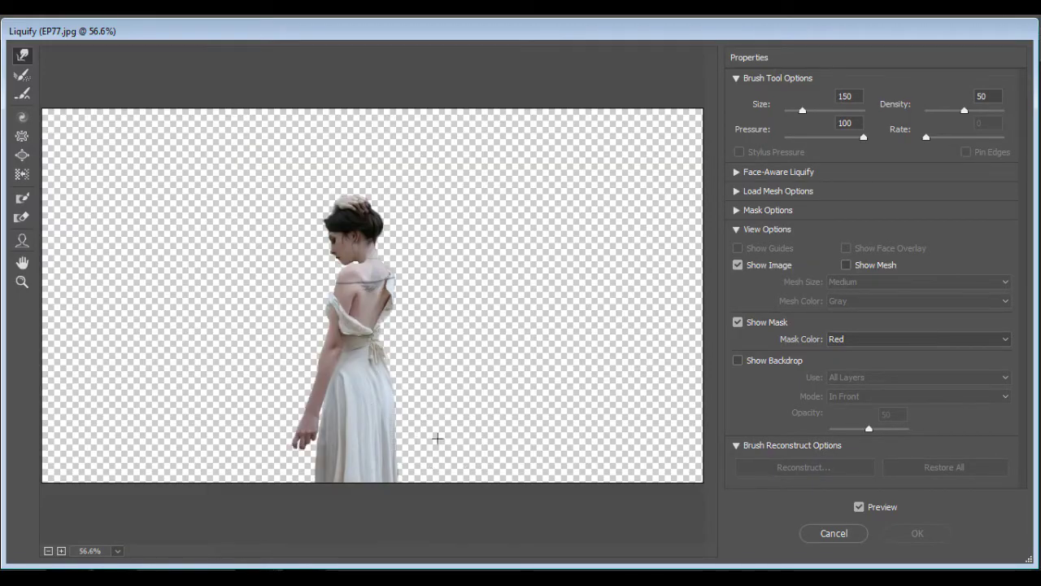
pyautogui.moveTo(384, 417); pyautogui.dragTo(384, 413)
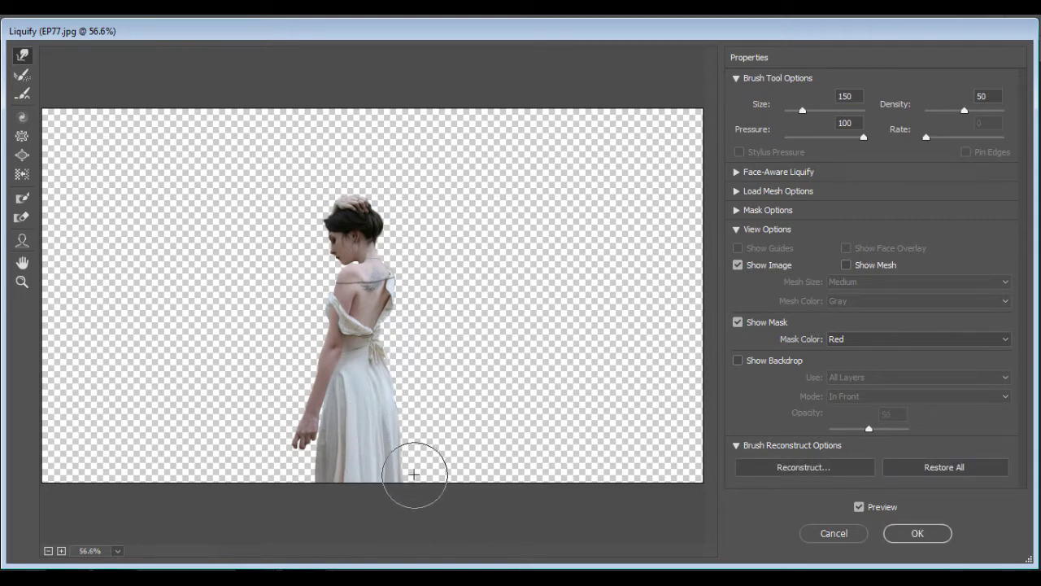
pyautogui.moveTo(412, 434); pyautogui.dragTo(425, 465)
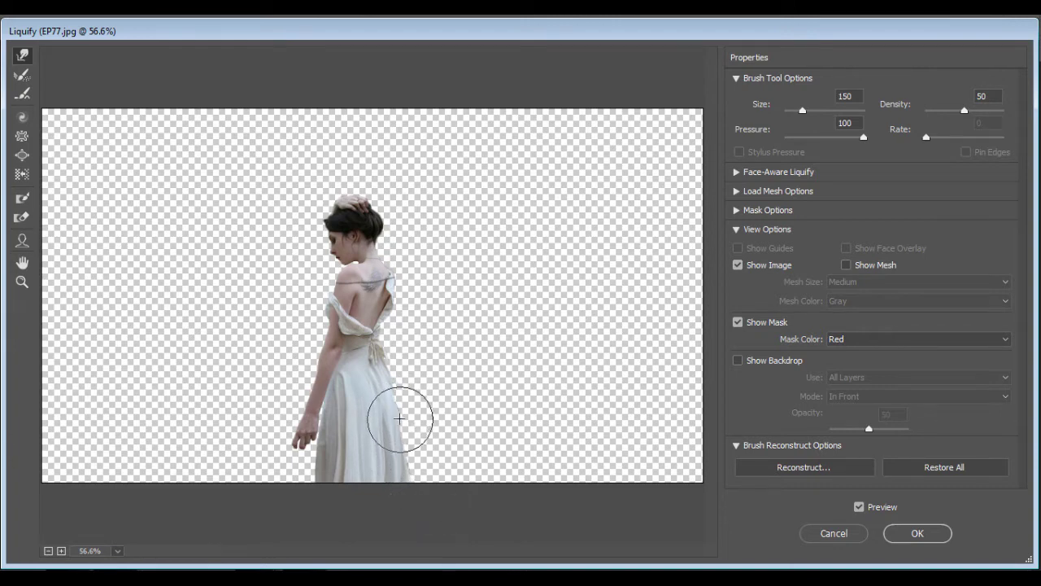
pyautogui.press(']')
pyautogui.press(']')
pyautogui.press(']')
pyautogui.moveTo(399, 418); pyautogui.dragTo(405, 482)
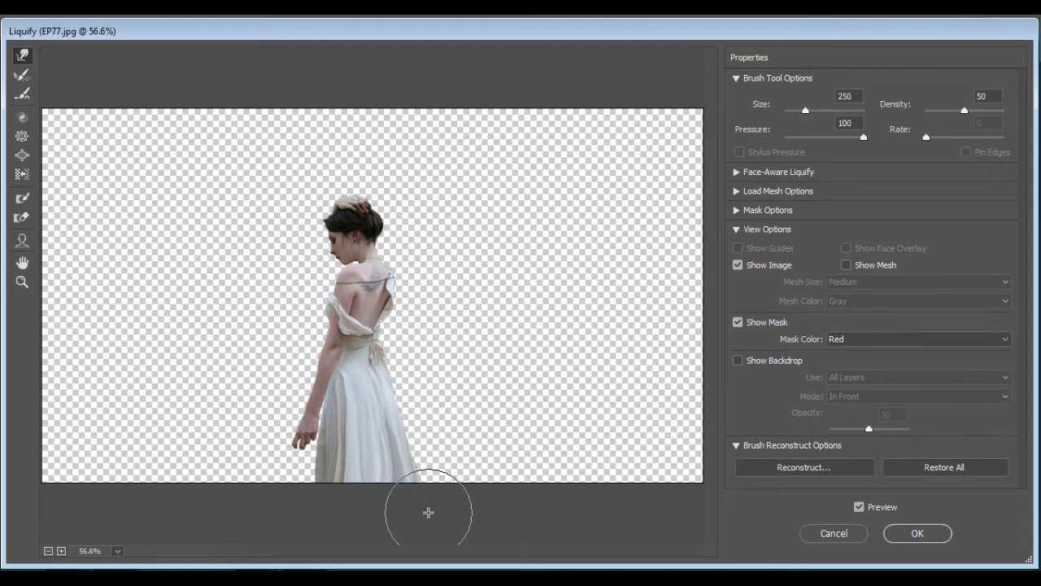
pyautogui.moveTo(419, 442); pyautogui.dragTo(426, 442)
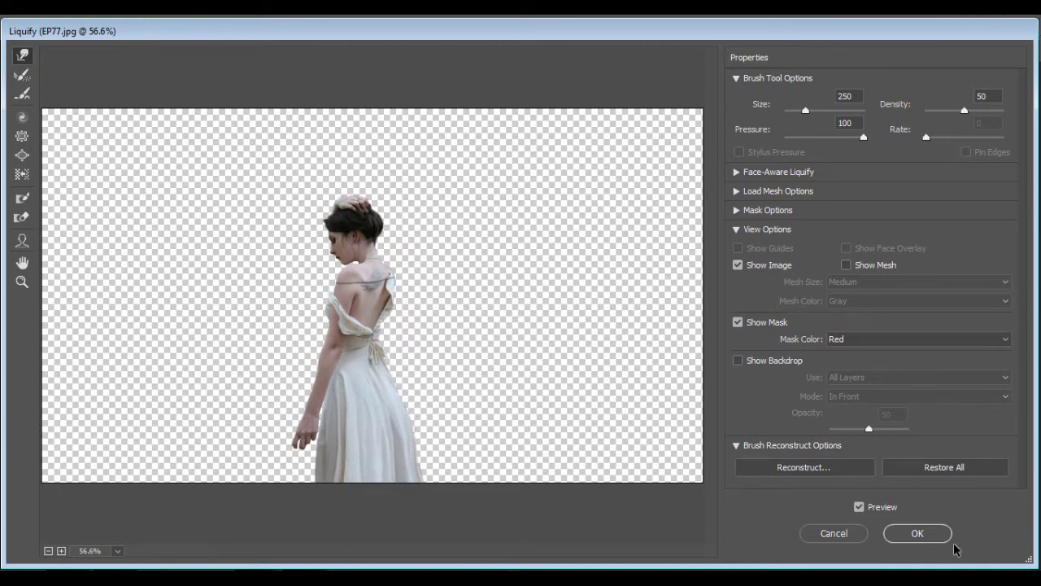
pyautogui.click(918, 535)
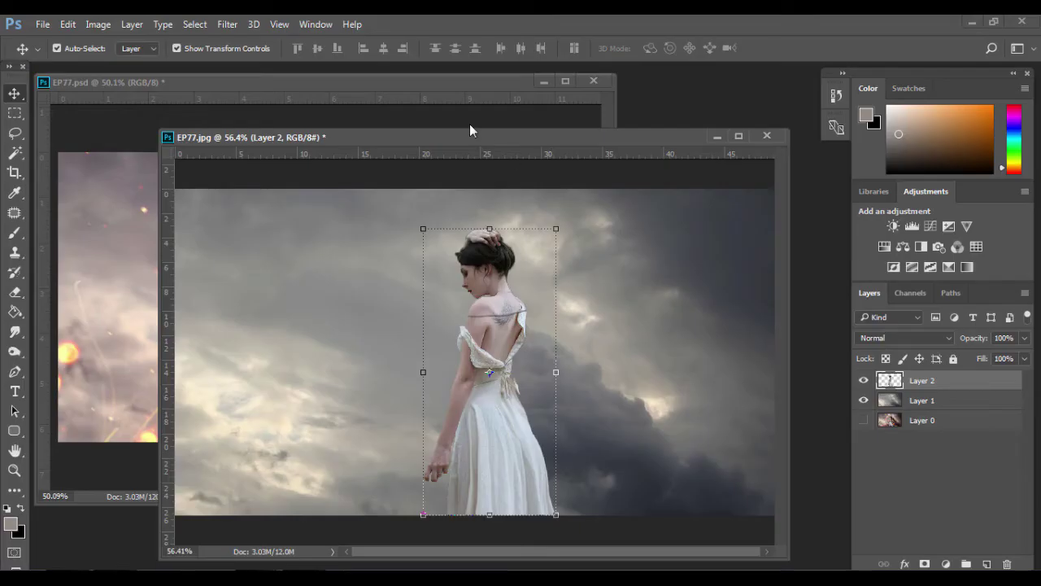
pyautogui.moveTo(470, 130)
pyautogui.mouseDown()
pyautogui.moveTo(509, 138)
pyautogui.moveTo(462, 131)
pyautogui.moveTo(397, 366)
pyautogui.moveTo(519, 130)
pyautogui.moveTo(494, 125)
pyautogui.moveTo(499, 145)
pyautogui.mouseUp()
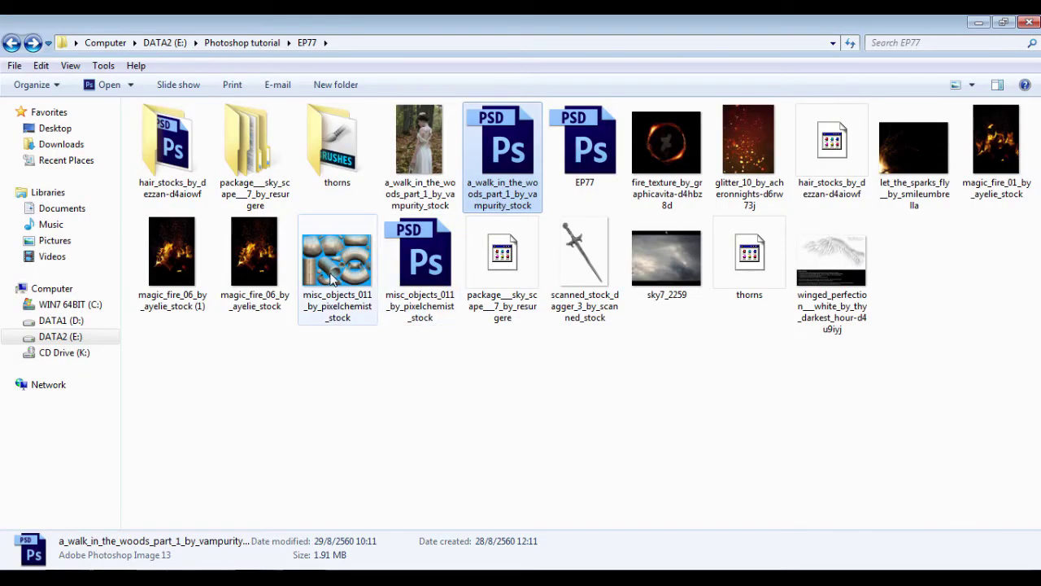
pyautogui.click(339, 258)
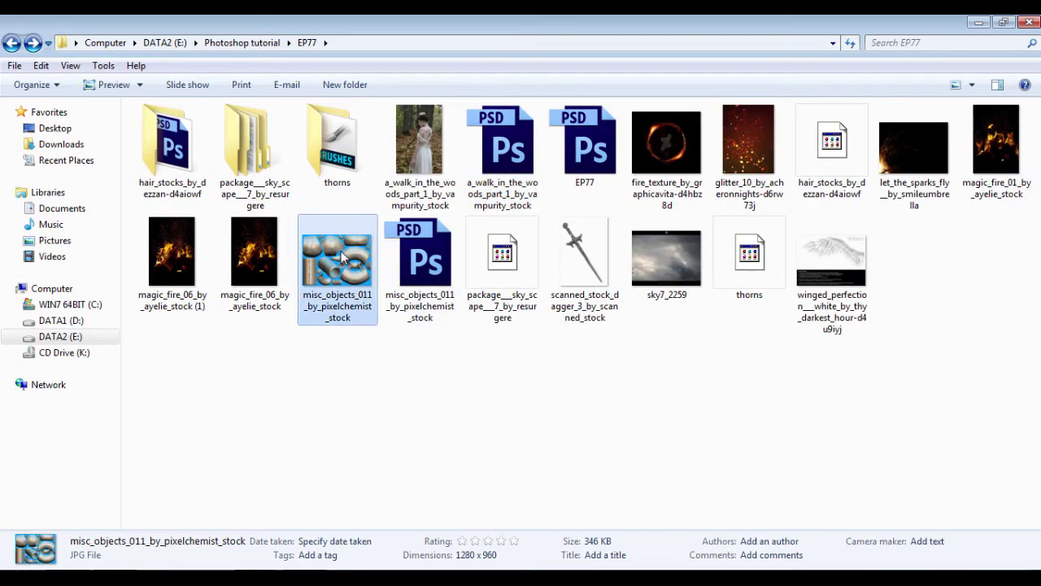
# Step: Drag misc_objects_011_by_pixelchemist_stock from Explorer into the Photoshop workspace
pyautogui.moveTo(340, 259)
pyautogui.mouseDown()
pyautogui.moveTo(257, 574)
pyautogui.moveTo(262, 508)
pyautogui.moveTo(647, 122)
pyautogui.mouseUp()
pyautogui.moveTo(248, 47)
pyautogui.mouseDown()
pyautogui.moveTo(84, 65)
pyautogui.moveTo(82, 118)
pyautogui.mouseUp()
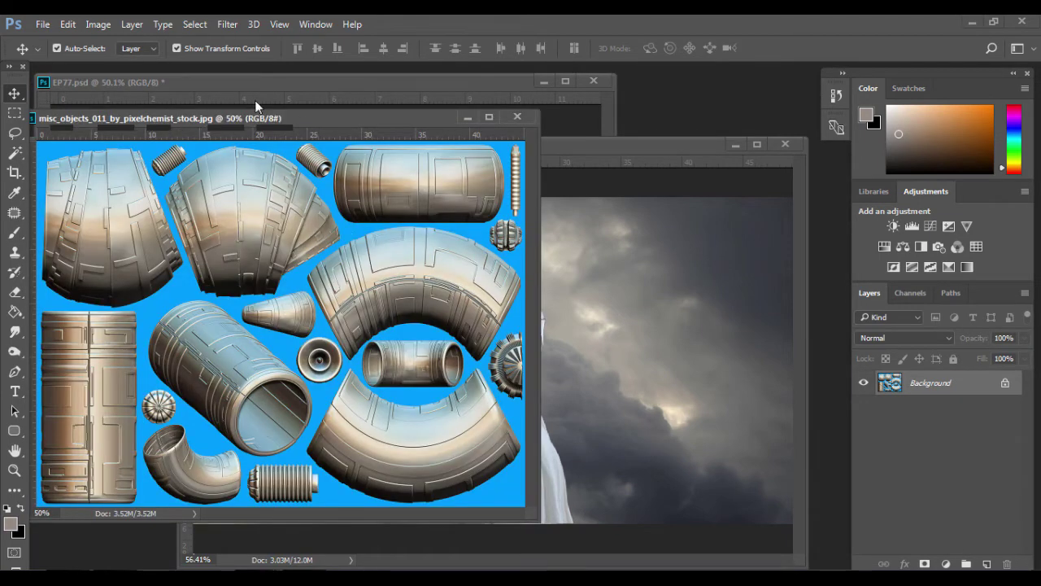
# Step: Convert the parts image's Background to Layer 0 and Magic Wand-select the blue backdrop
pyautogui.moveTo(265, 119); pyautogui.dragTo(260, 118)
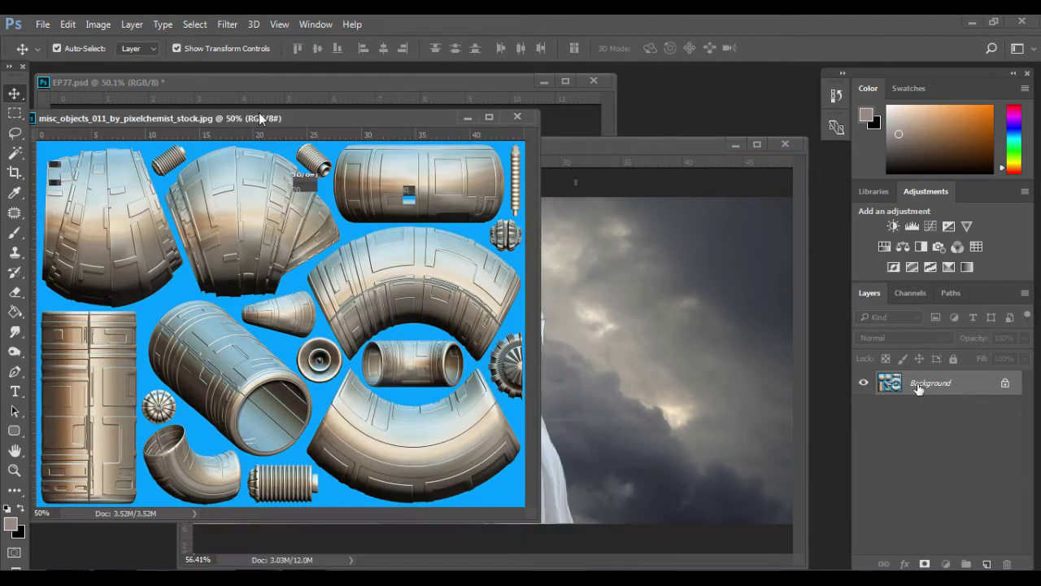
pyautogui.doubleClick(917, 386)
pyautogui.click(604, 376)
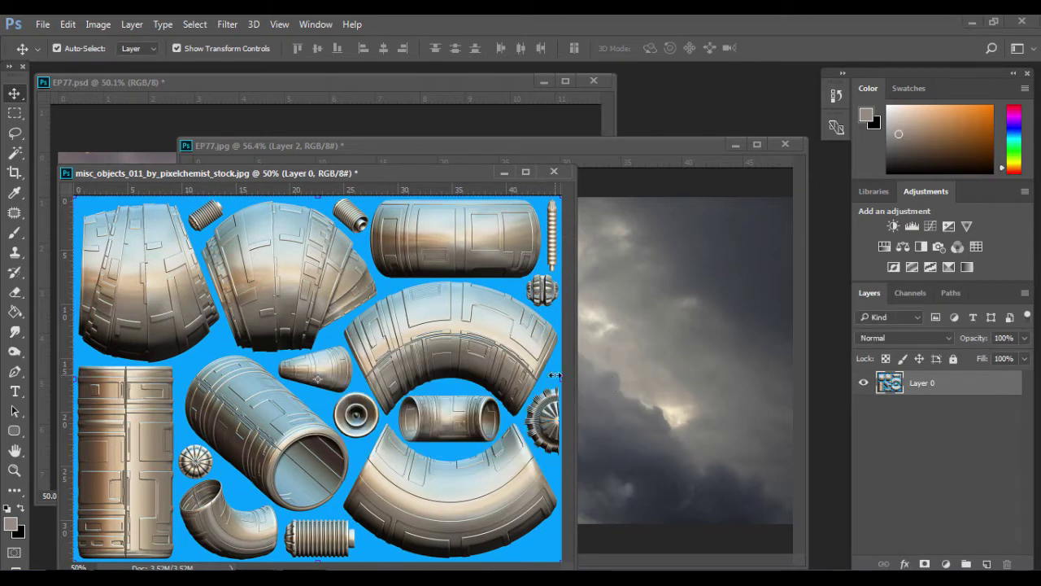
pyautogui.click(16, 154)
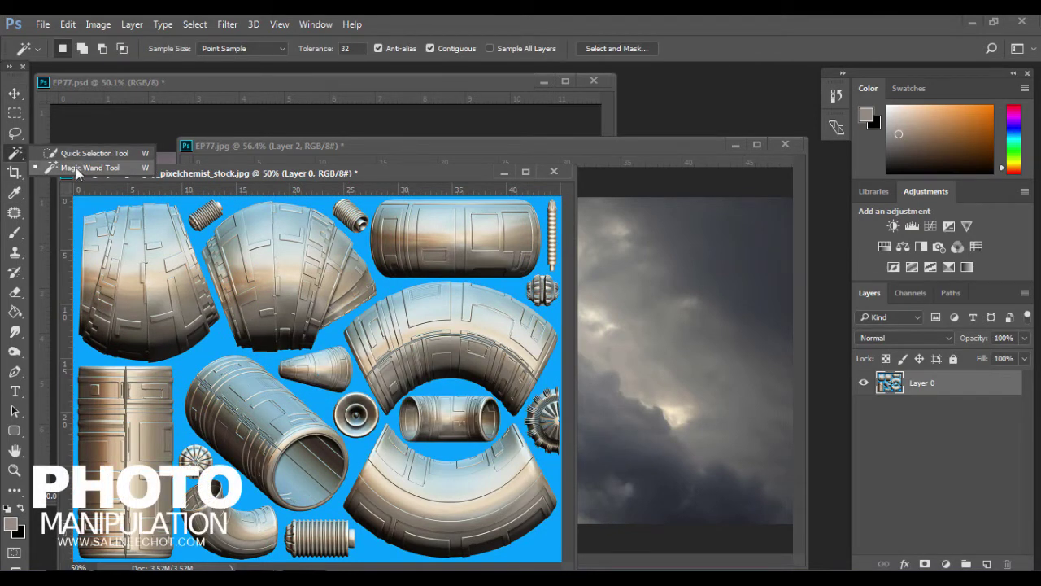
pyautogui.click(79, 168)
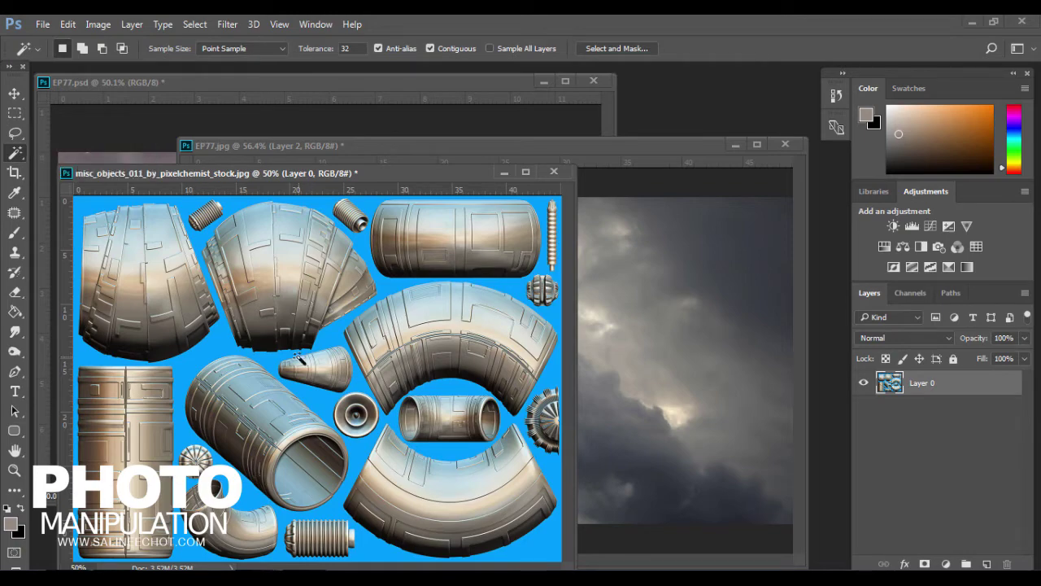
pyautogui.click(283, 371)
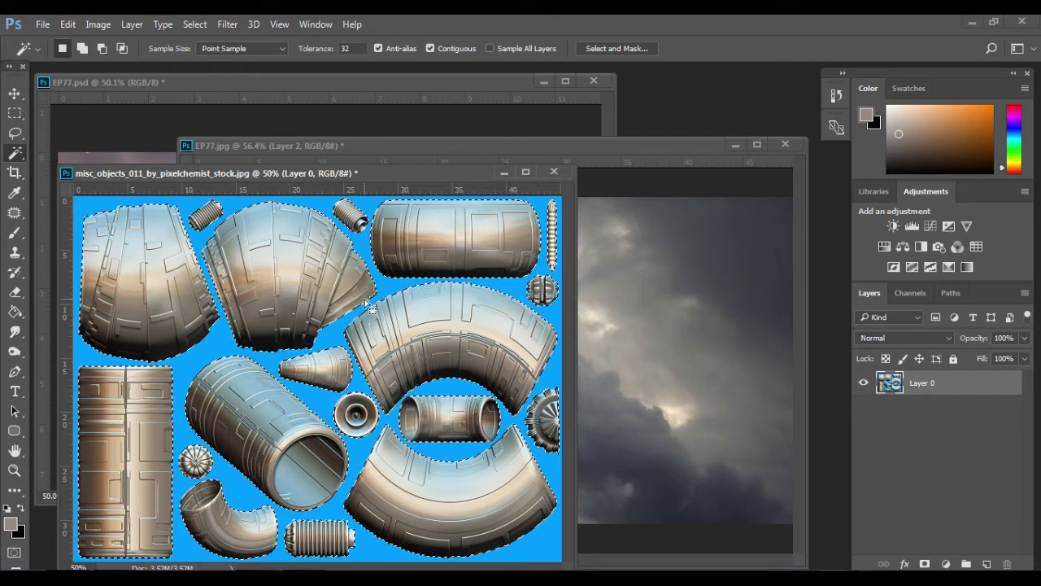
# Step: In Select and Mask, apply Smooth 5 and Feather 0.6 px, outputting to a new layer
pyautogui.click(634, 48)
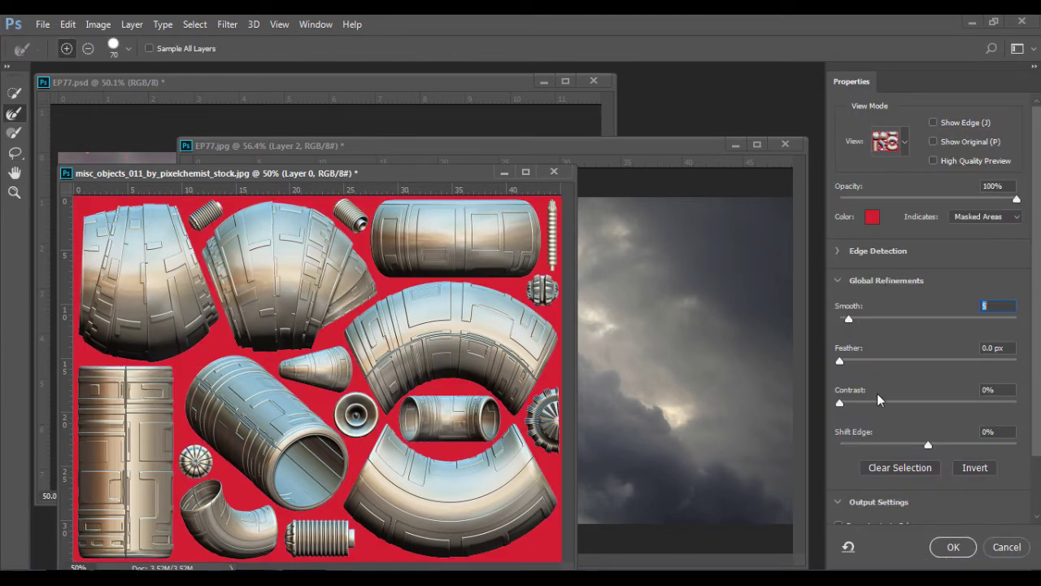
pyautogui.moveTo(841, 360); pyautogui.dragTo(846, 360)
pyautogui.moveTo(1039, 439); pyautogui.dragTo(1032, 516)
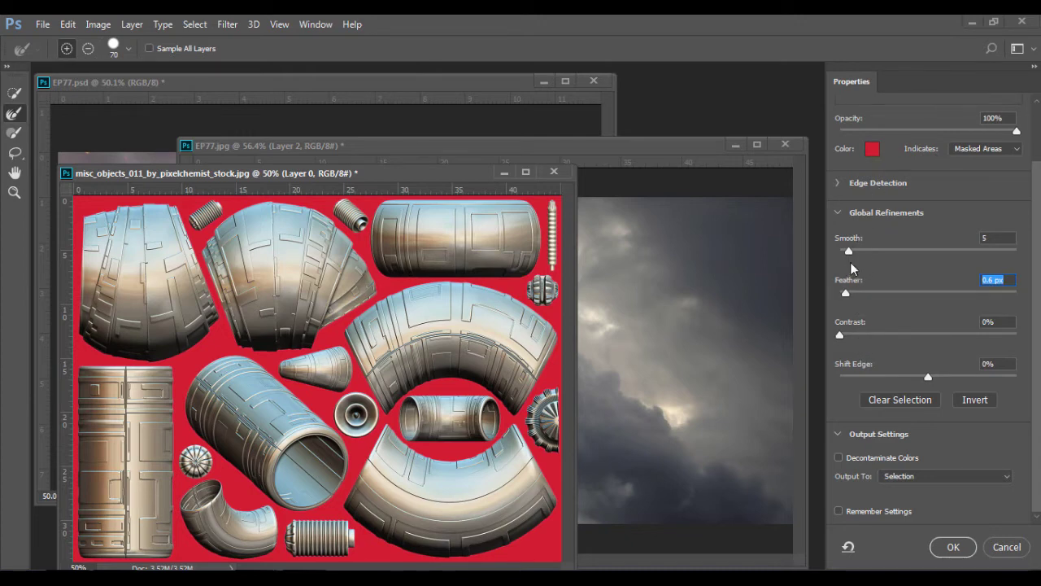
pyautogui.click(924, 479)
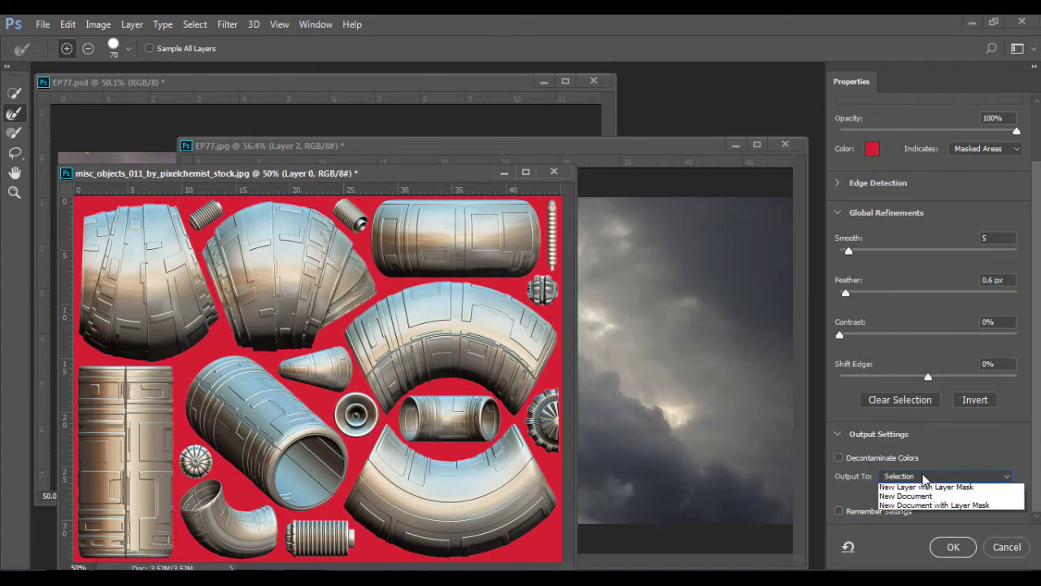
pyautogui.click(911, 505)
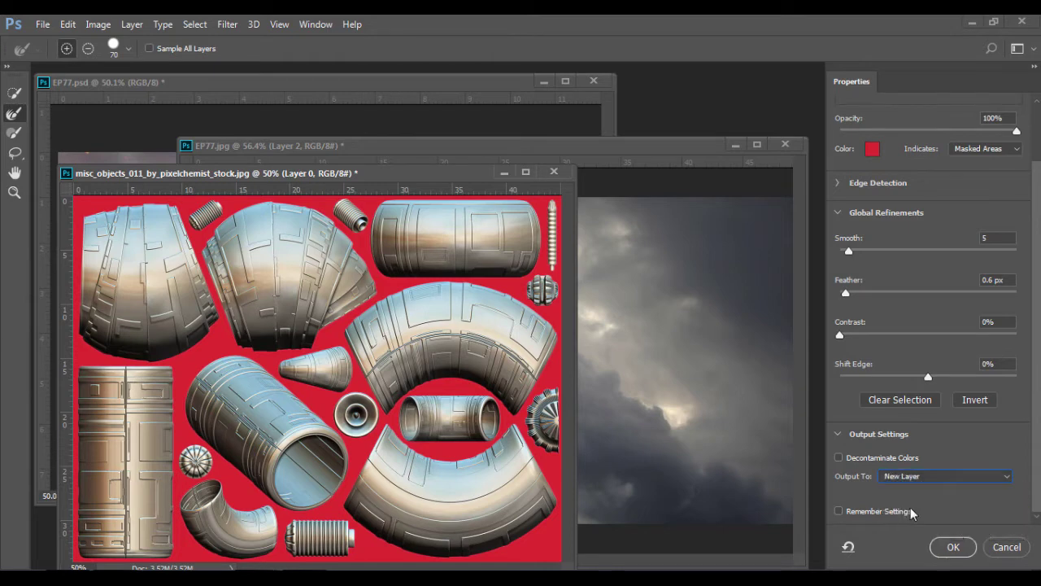
pyautogui.click(950, 549)
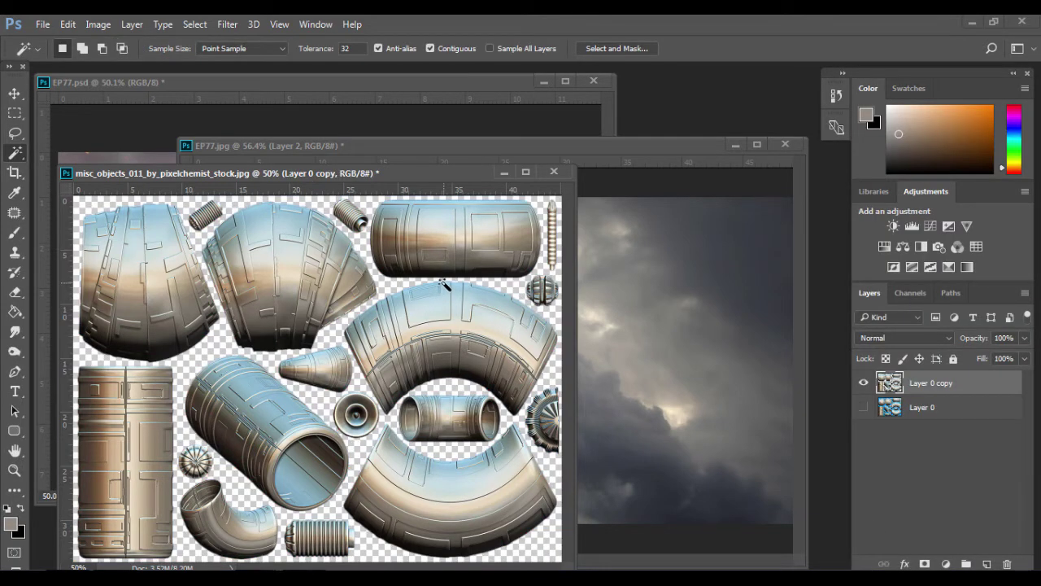
# Step: Arrange the windows, glancing at the EP77.psd reference before returning to the parts image
pyautogui.moveTo(345, 174); pyautogui.dragTo(360, 191)
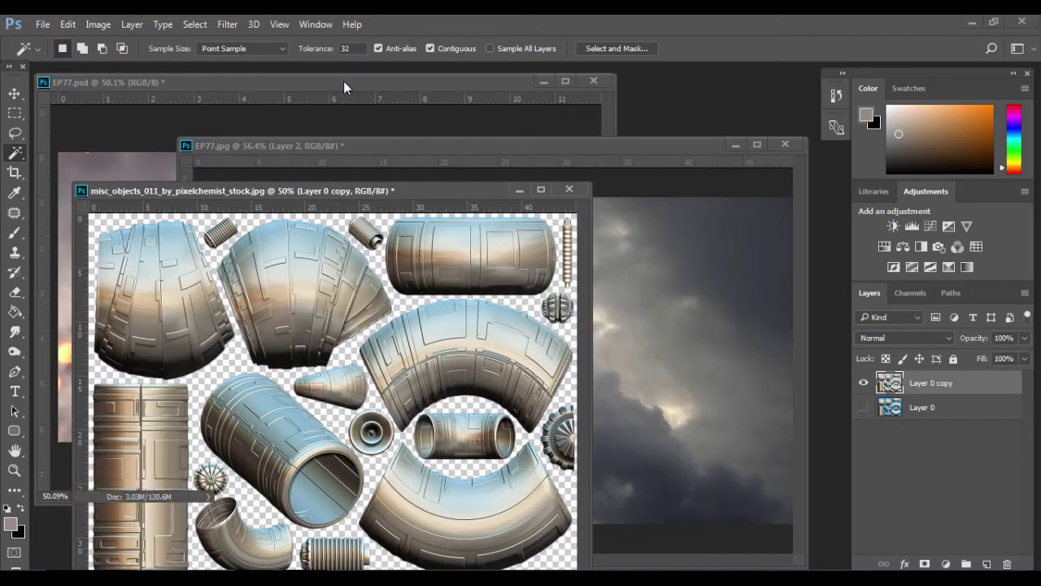
pyautogui.click(344, 81)
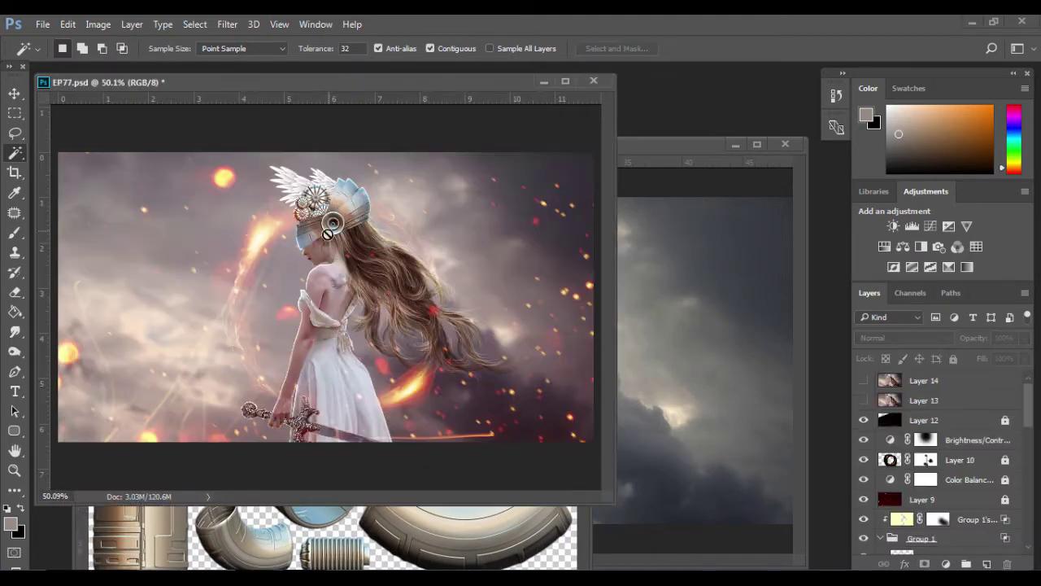
pyautogui.click(402, 556)
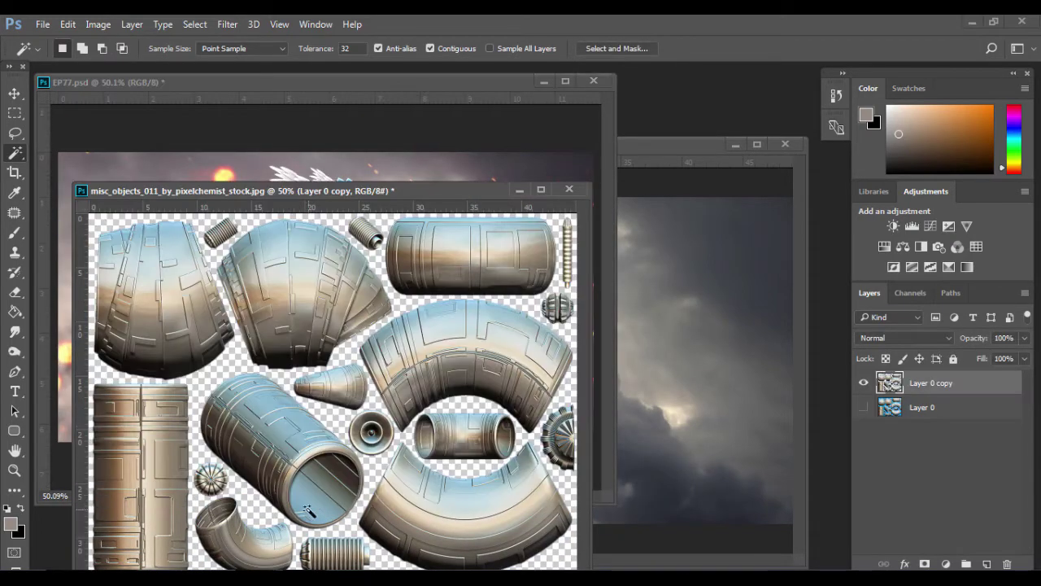
pyautogui.click(378, 196)
# Step: Lasso around the fanned metal plate and copy it onto Layer 1
pyautogui.click(15, 132)
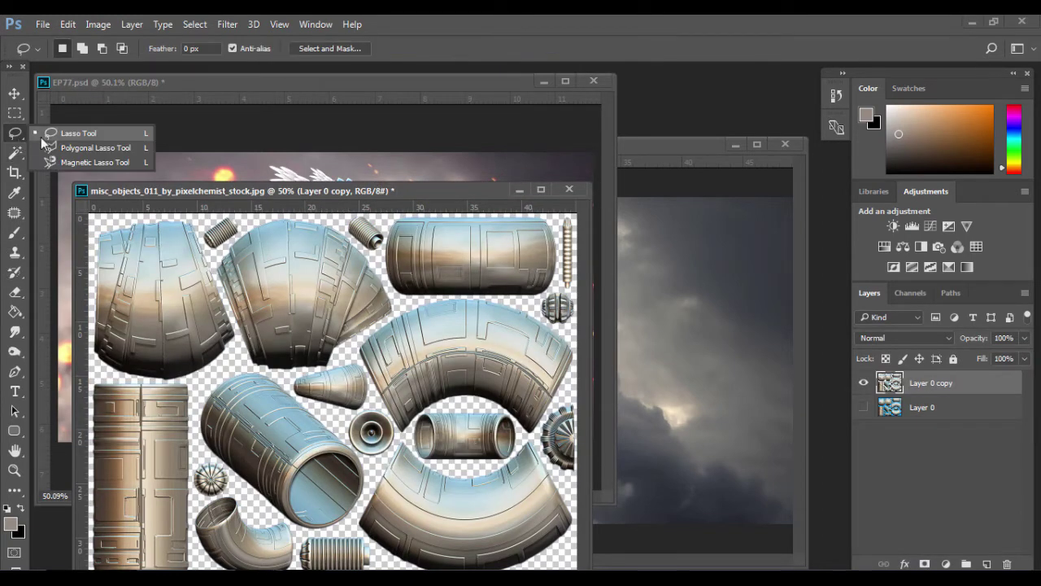
pyautogui.click(63, 135)
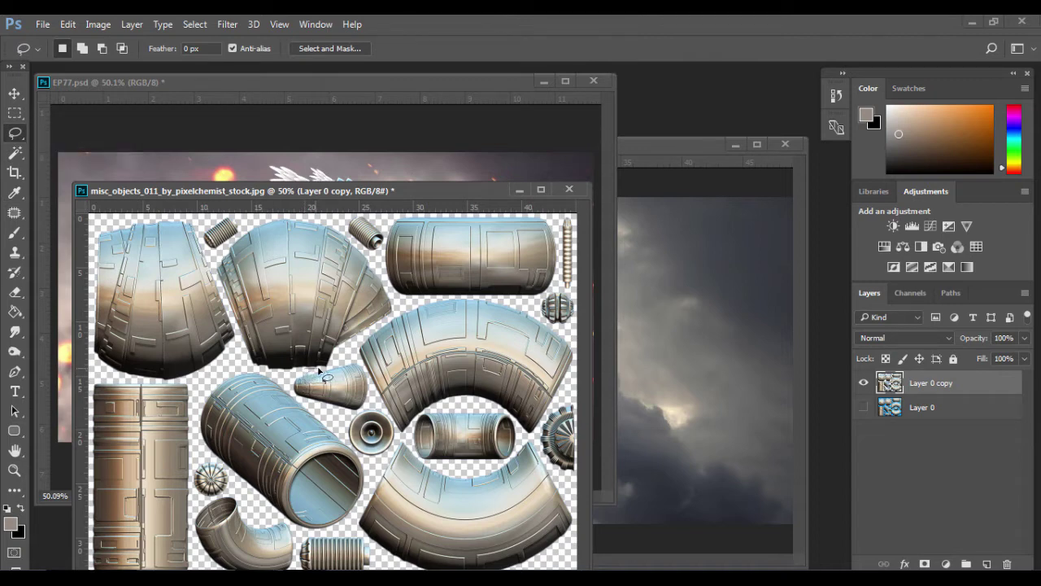
pyautogui.moveTo(320, 373); pyautogui.dragTo(369, 334)
pyautogui.moveTo(396, 299)
pyautogui.mouseDown()
pyautogui.moveTo(373, 250)
pyautogui.moveTo(281, 218)
pyautogui.moveTo(243, 236)
pyautogui.moveTo(215, 284)
pyautogui.mouseUp()
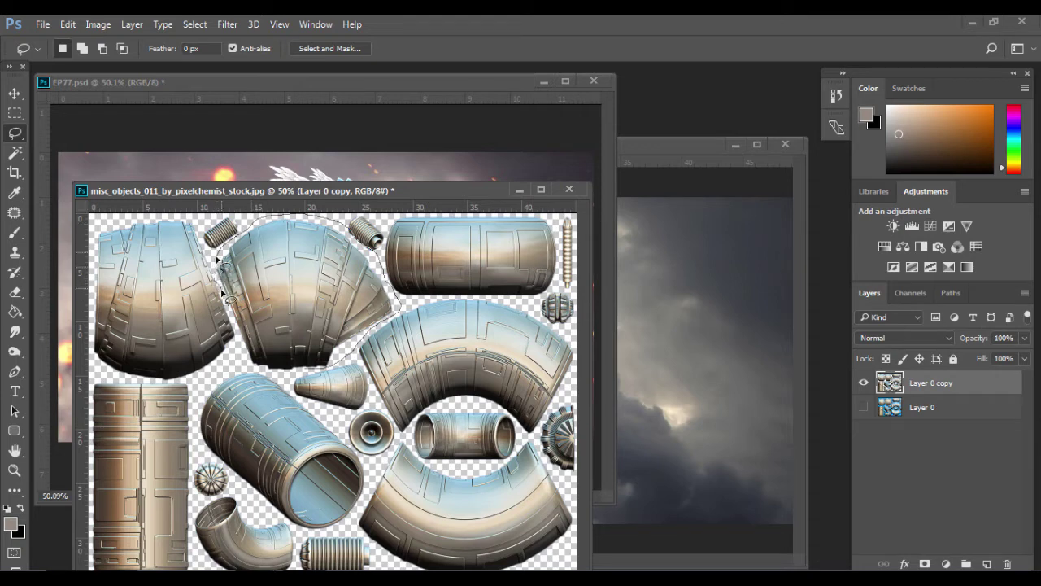
pyautogui.moveTo(237, 324)
pyautogui.mouseDown()
pyautogui.moveTo(242, 351)
pyautogui.moveTo(324, 372)
pyautogui.mouseUp()
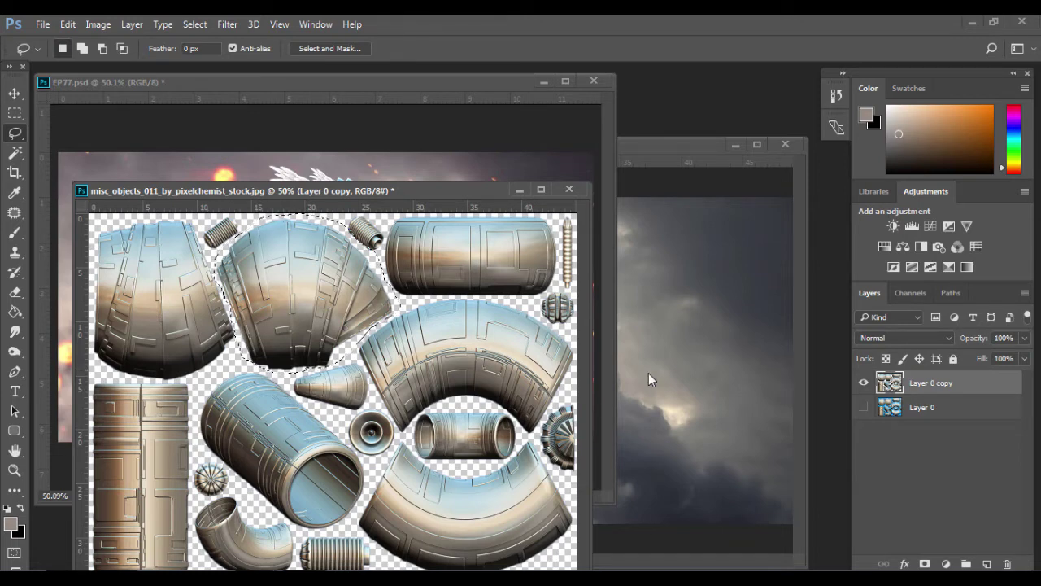
pyautogui.hotkey('ctrl', 'j')
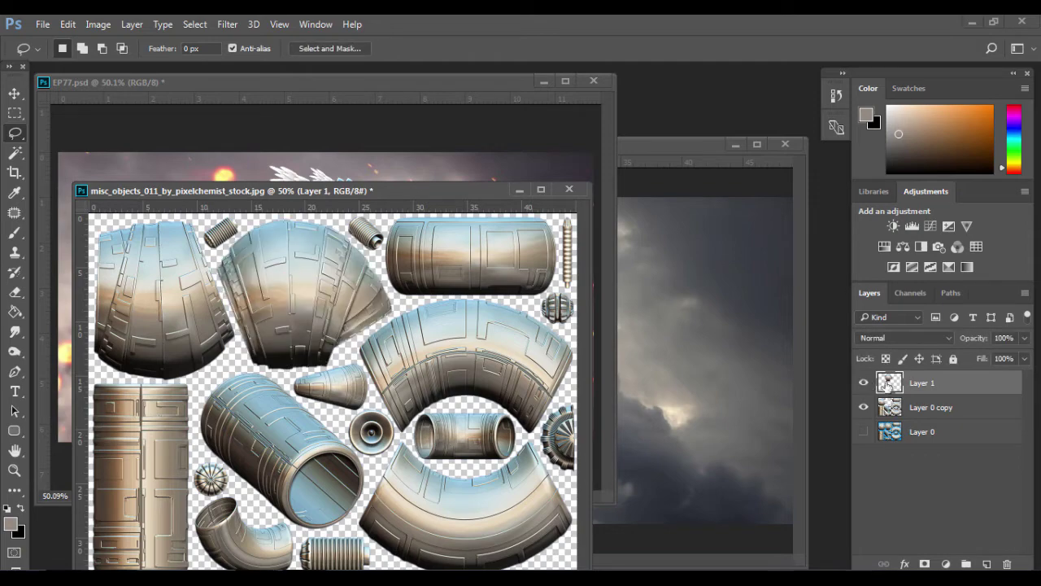
pyautogui.moveTo(428, 191)
pyautogui.mouseDown()
pyautogui.moveTo(426, 411)
pyautogui.moveTo(416, 259)
pyautogui.mouseUp()
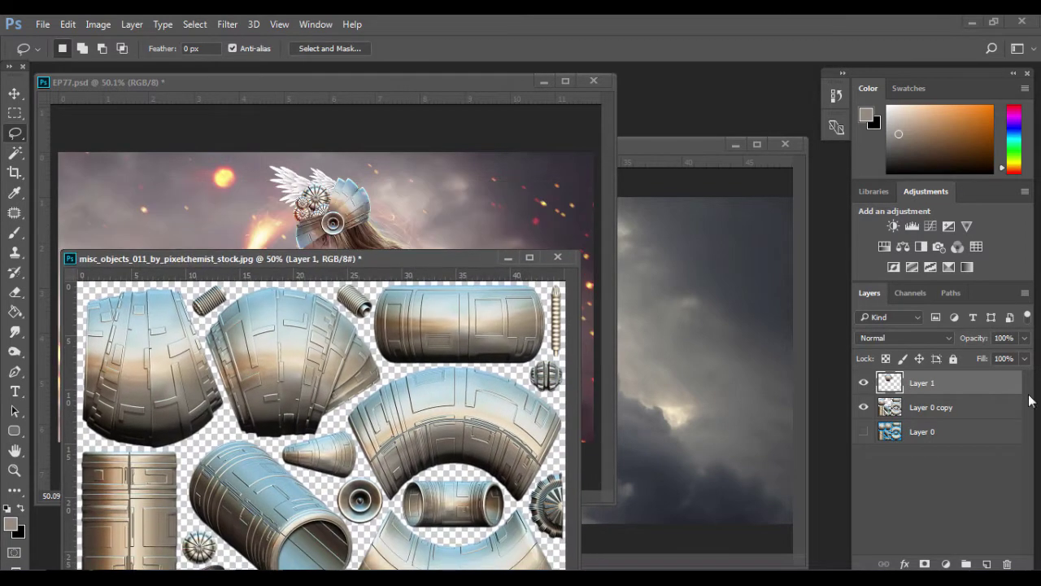
# Step: Bring the plate into EP77.jpg as Layer 3 and move it left of the girl
pyautogui.moveTo(910, 389); pyautogui.dragTo(676, 342)
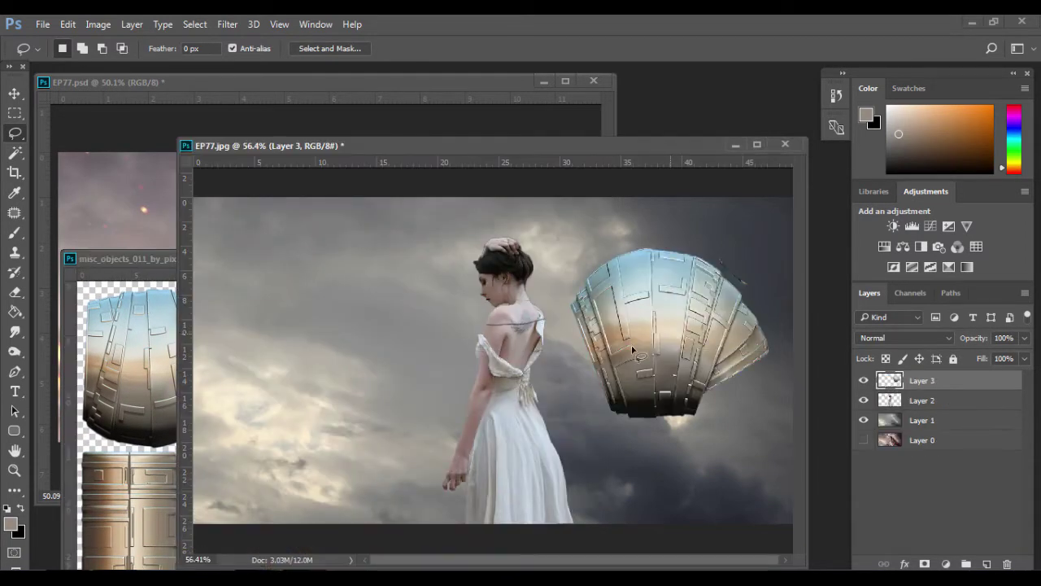
pyautogui.click(15, 93)
pyautogui.moveTo(710, 310); pyautogui.dragTo(382, 304)
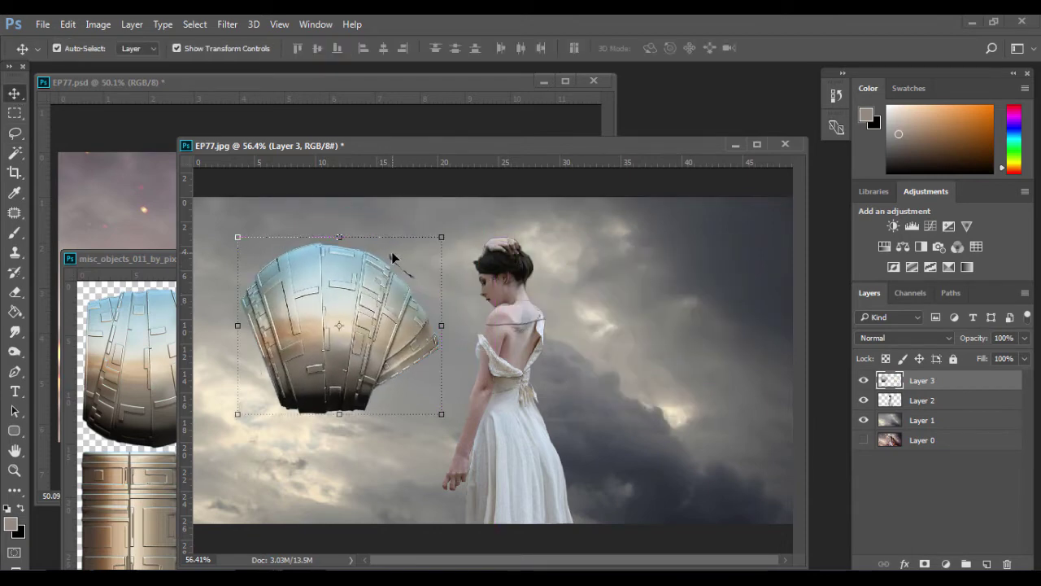
# Step: Make trial lasso selections at the plate's top edge and clear them again
pyautogui.click(15, 113)
pyautogui.click(15, 133)
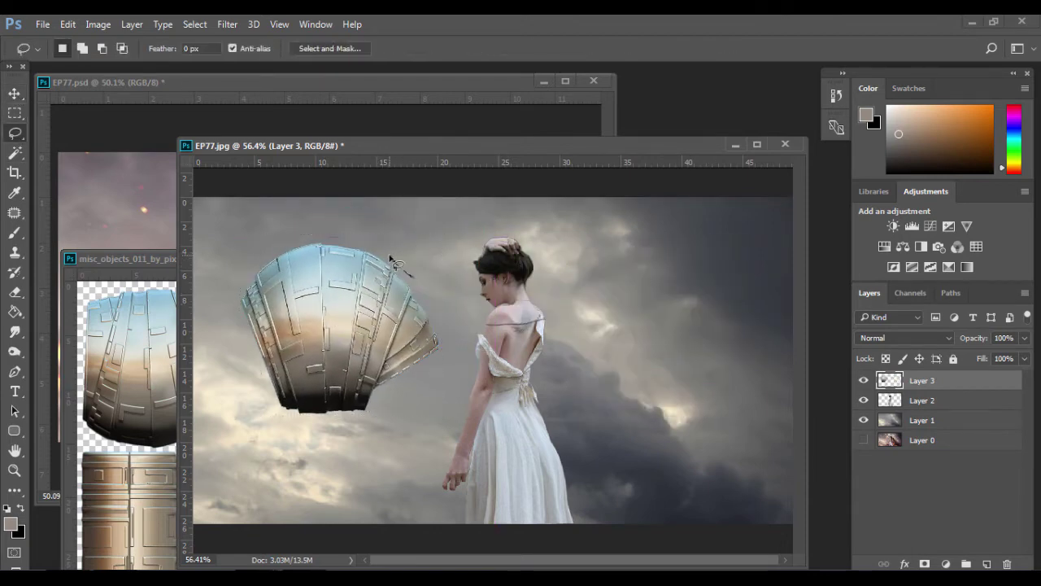
pyautogui.moveTo(392, 262)
pyautogui.mouseDown()
pyautogui.moveTo(397, 277)
pyautogui.moveTo(443, 262)
pyautogui.moveTo(419, 242)
pyautogui.mouseUp()
pyautogui.hotkey('ctrl', 'd')
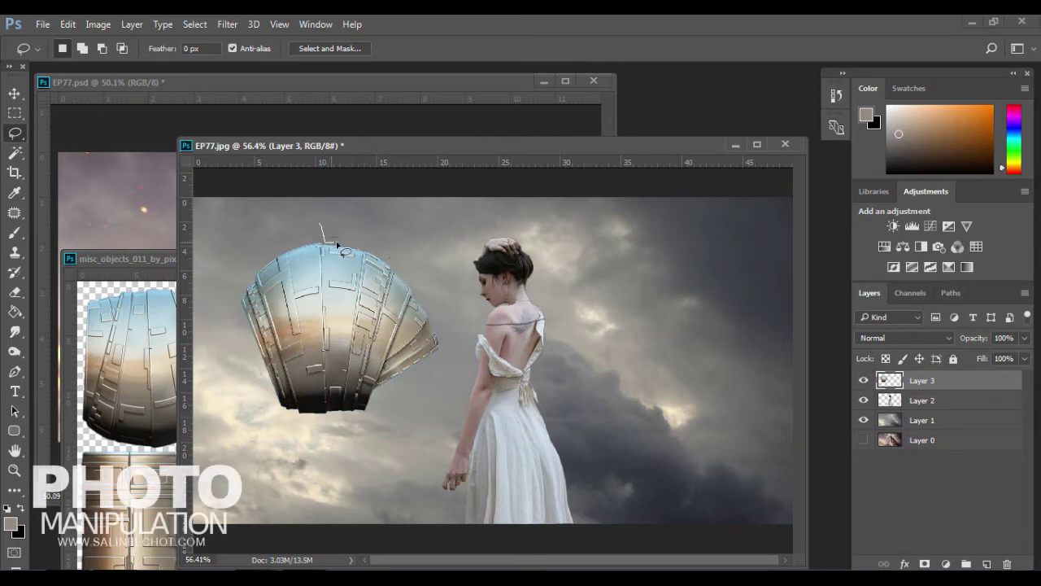
pyautogui.moveTo(325, 201); pyautogui.dragTo(317, 198)
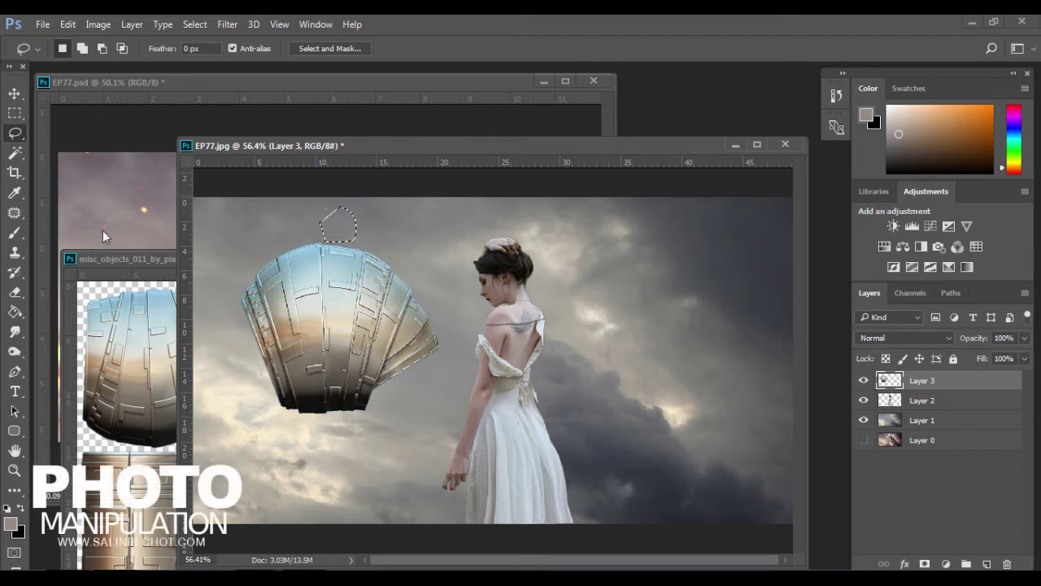
pyautogui.hotkey('ctrl', 'd')
pyautogui.click(15, 371)
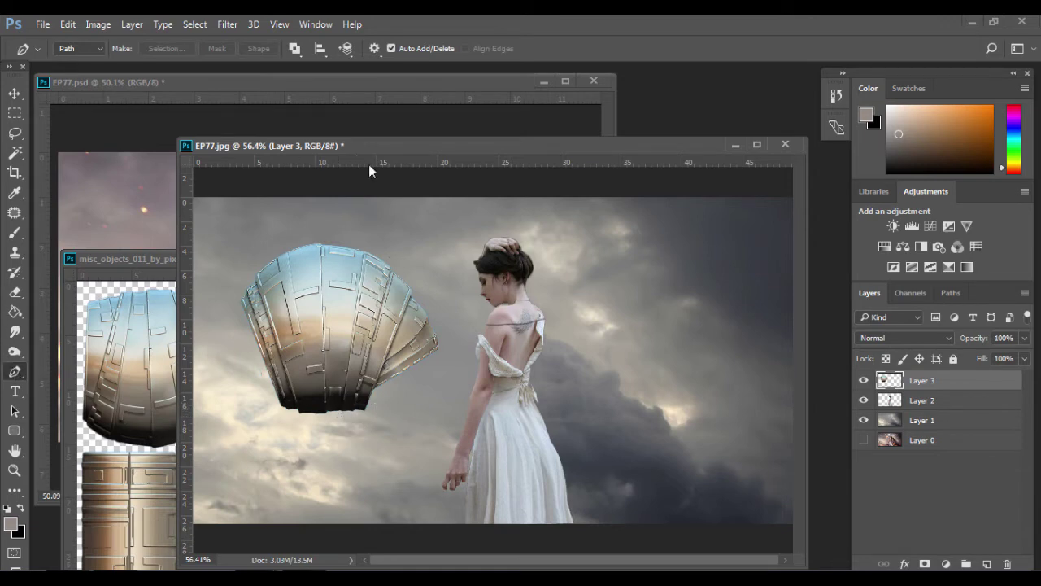
# Step: Outline the right-hand portion of the metal shell with a closed pen path
pyautogui.moveTo(376, 146)
pyautogui.mouseDown()
pyautogui.moveTo(392, 345)
pyautogui.moveTo(412, 115)
pyautogui.moveTo(361, 400)
pyautogui.moveTo(381, 173)
pyautogui.mouseUp()
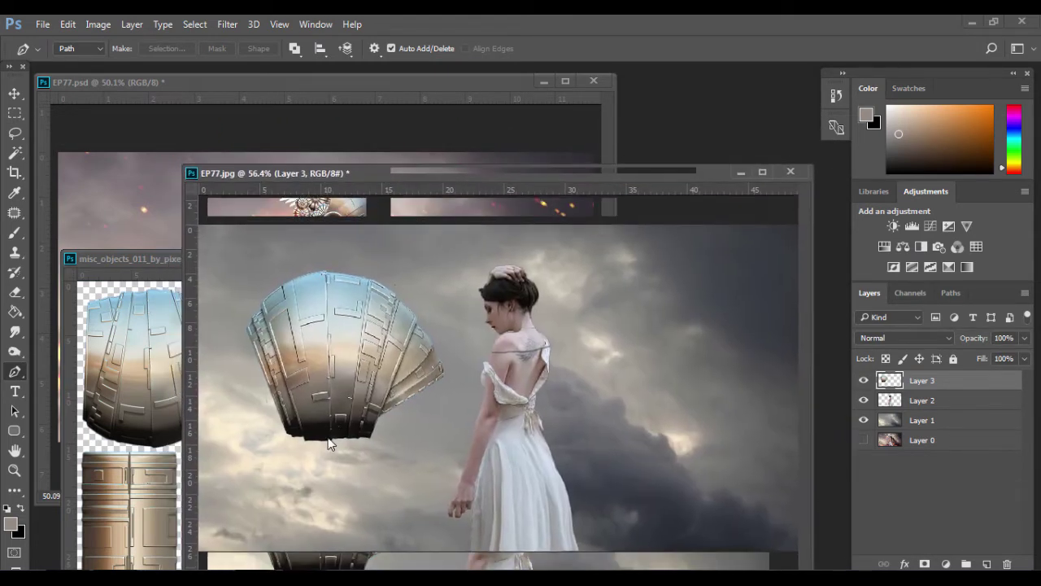
pyautogui.click(330, 441)
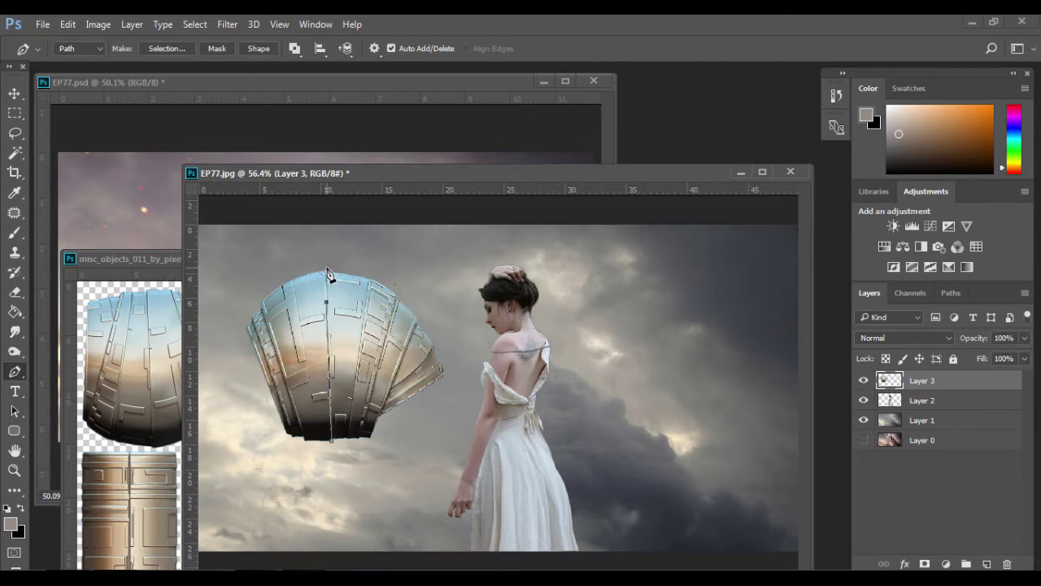
pyautogui.click(336, 242)
pyautogui.click(381, 242)
pyautogui.click(468, 324)
pyautogui.click(485, 394)
pyautogui.click(458, 467)
pyautogui.click(383, 496)
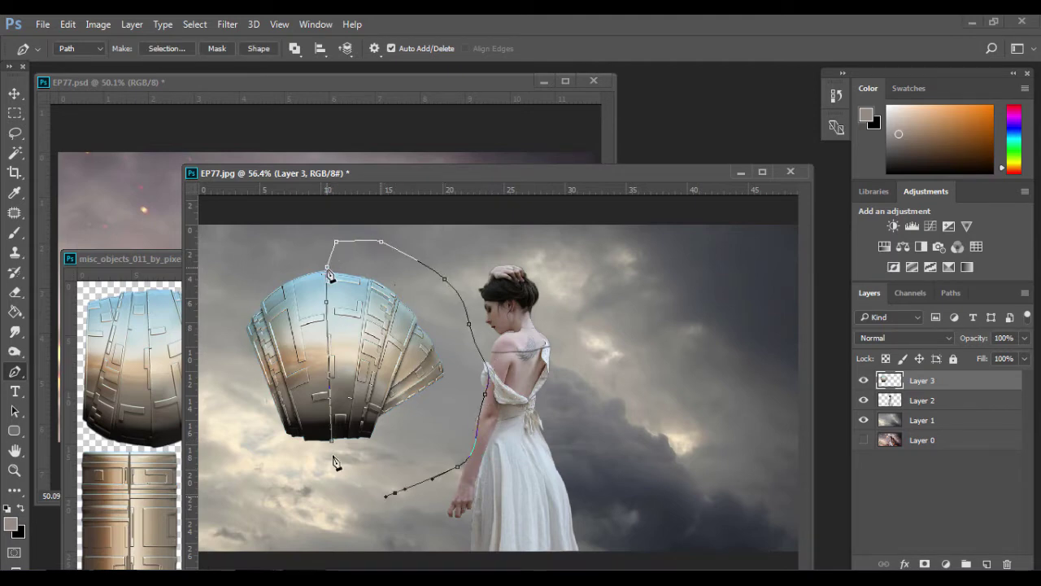
pyautogui.click(332, 444)
# Step: Turn the path into a selection, cut it onto Layer 4, and hide Layer 3
pyautogui.click(167, 49)
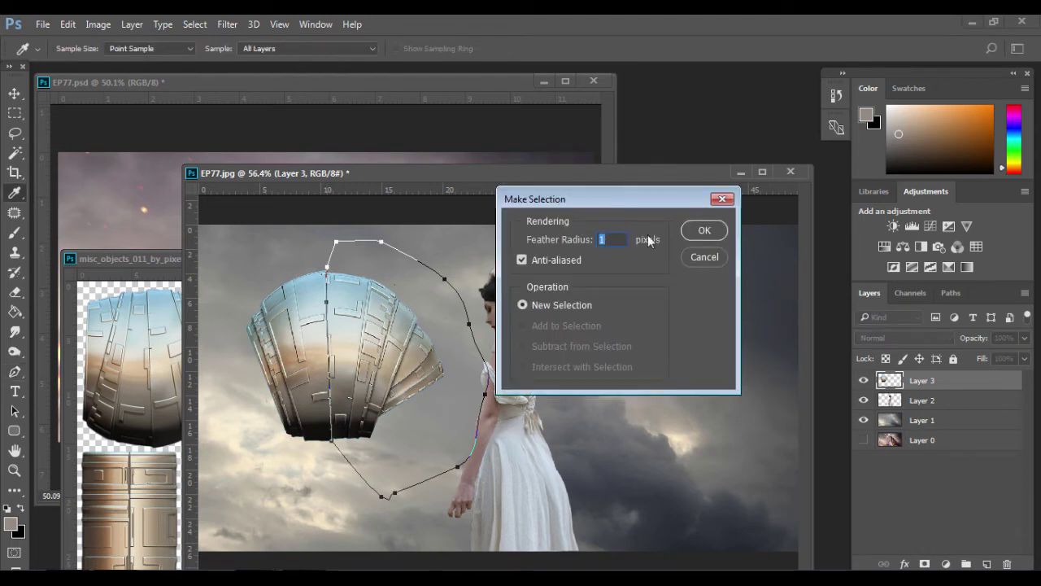
pyautogui.click(694, 233)
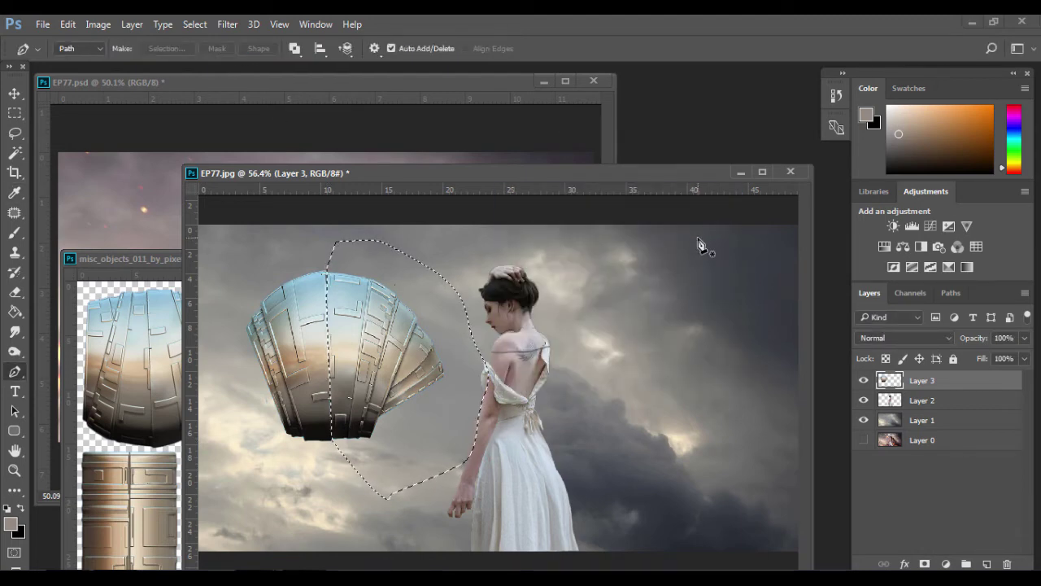
pyautogui.hotkey('ctrl', 'j')
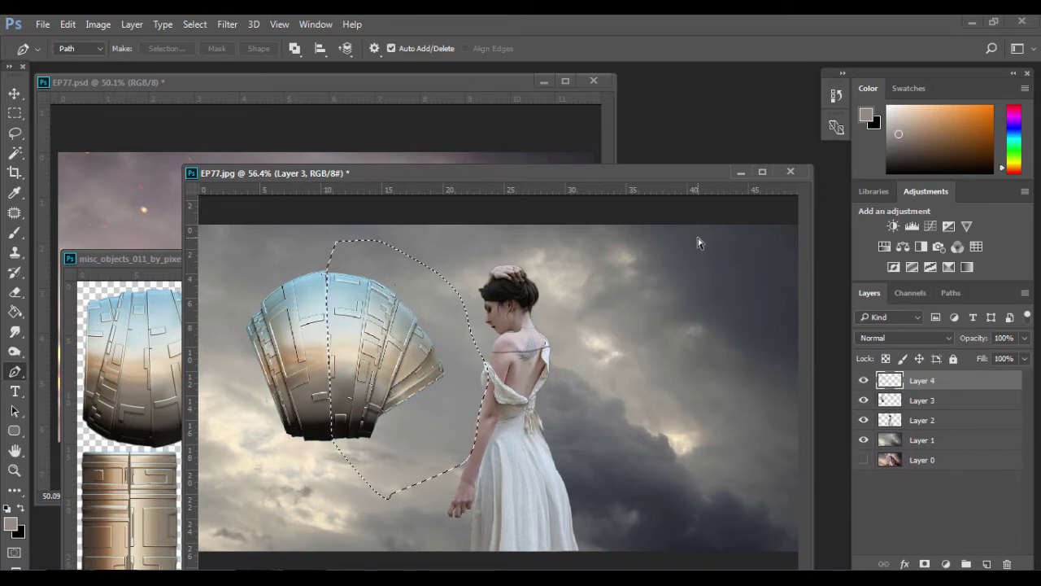
pyautogui.click(864, 400)
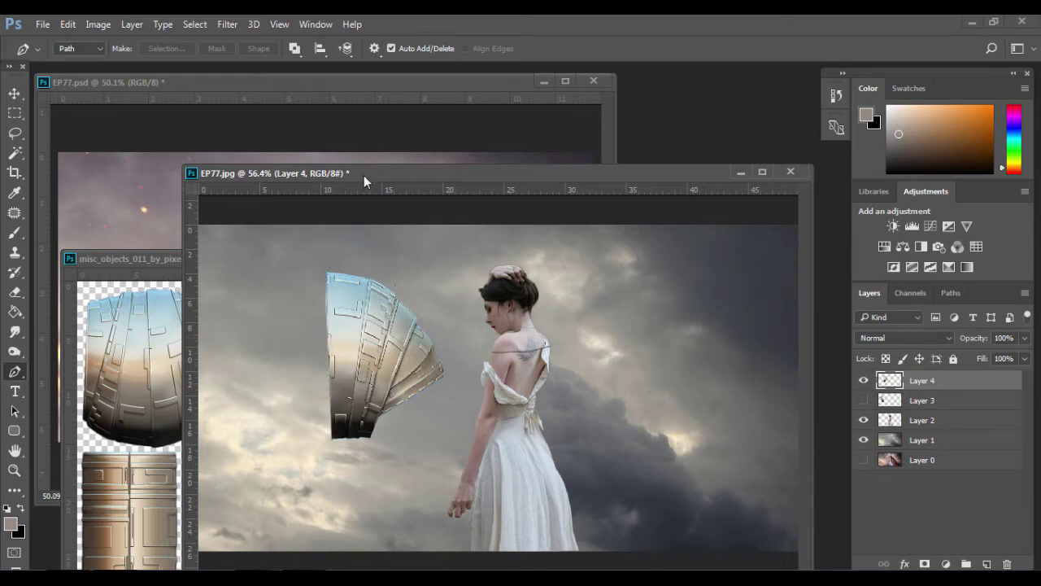
pyautogui.moveTo(364, 175)
pyautogui.mouseDown()
pyautogui.moveTo(325, 450)
pyautogui.moveTo(379, 178)
pyautogui.moveTo(307, 414)
pyautogui.moveTo(413, 219)
pyautogui.moveTo(392, 325)
pyautogui.moveTo(416, 189)
pyautogui.mouseUp()
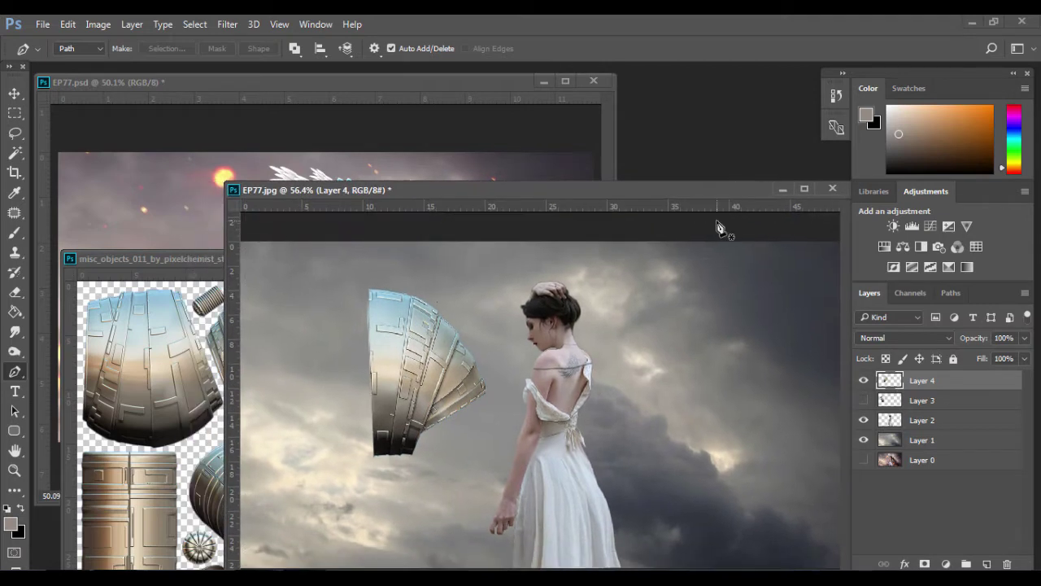
# Step: Show Layer 3 again and delete Layer 4, the larger cut-off shell part
pyautogui.click(863, 401)
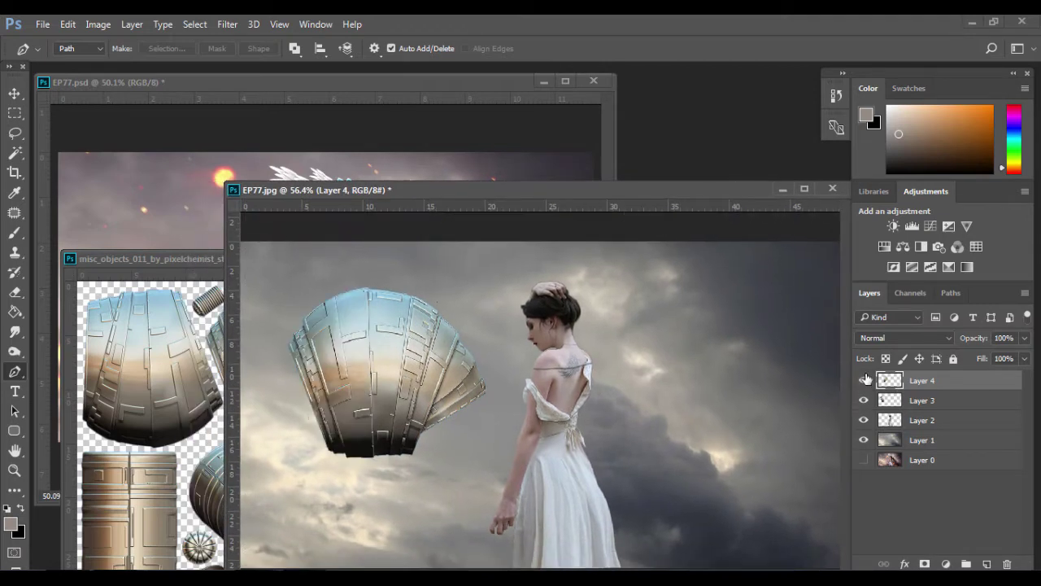
pyautogui.click(864, 380)
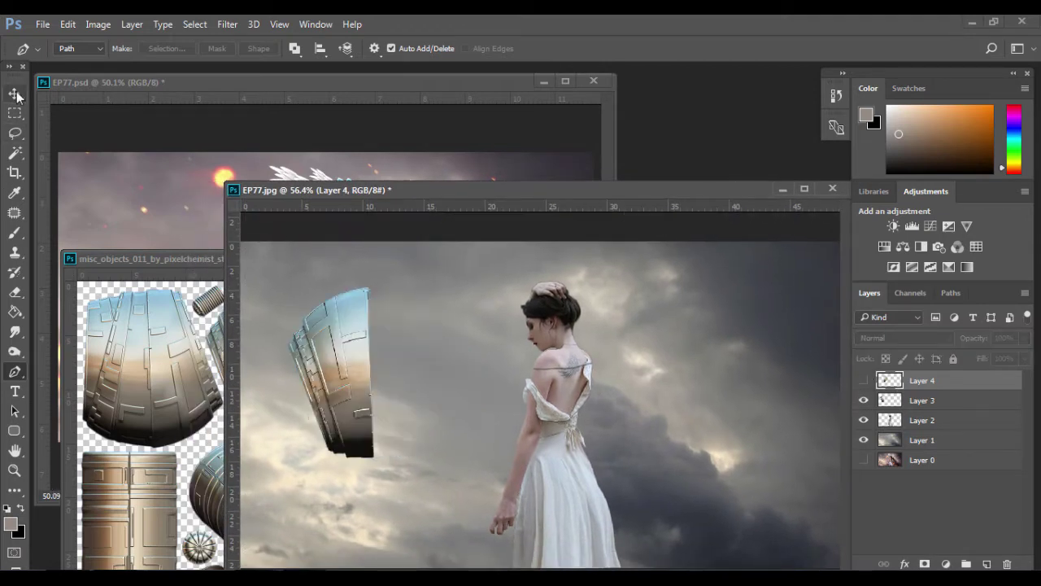
pyautogui.click(14, 93)
pyautogui.click(330, 322)
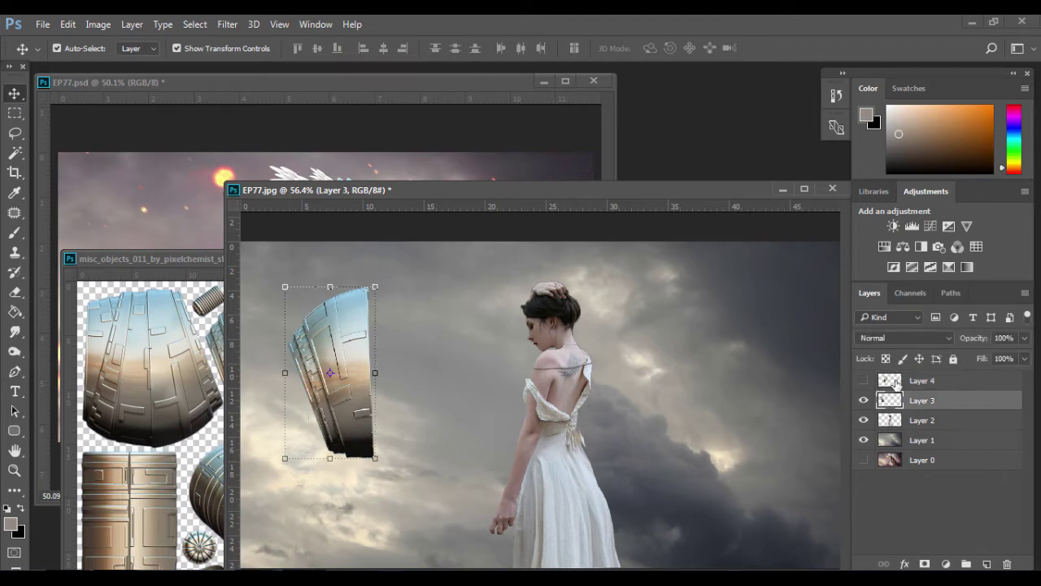
pyautogui.click(923, 381)
pyautogui.click(864, 380)
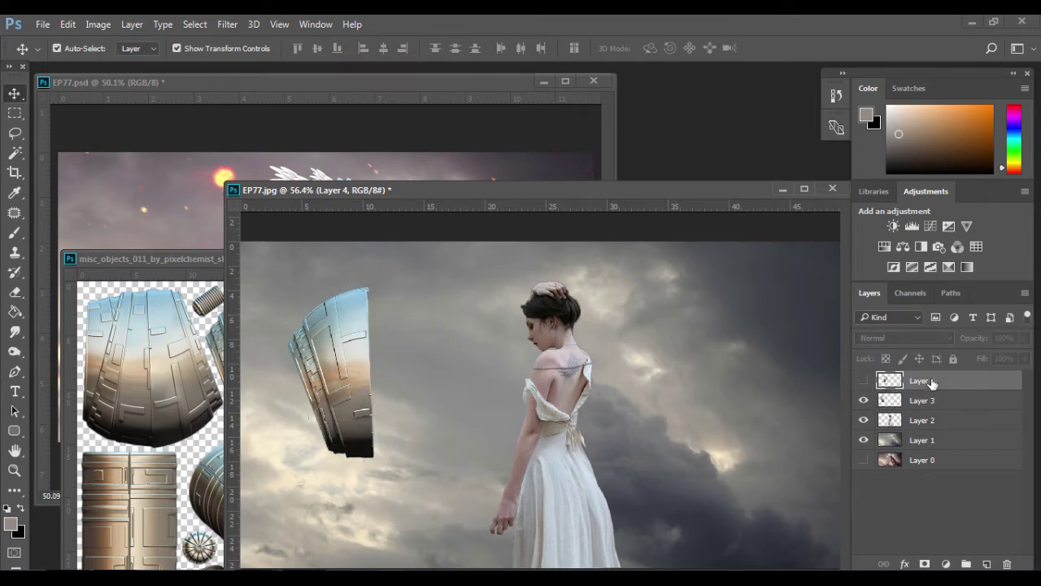
pyautogui.press('Delete')
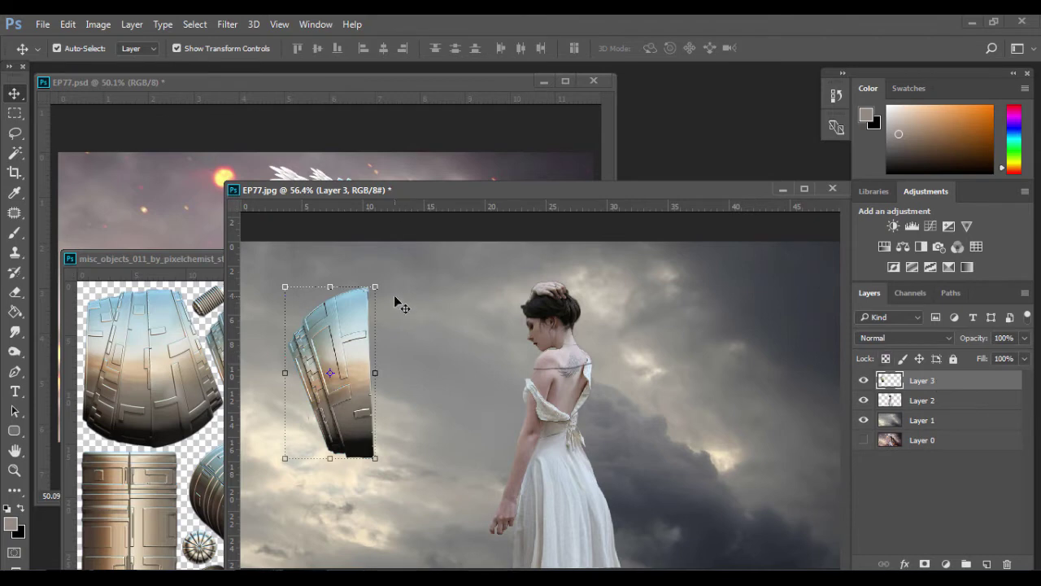
# Step: Shift the remaining narrow plate right toward the woman
pyautogui.moveTo(408, 191); pyautogui.dragTo(424, 231)
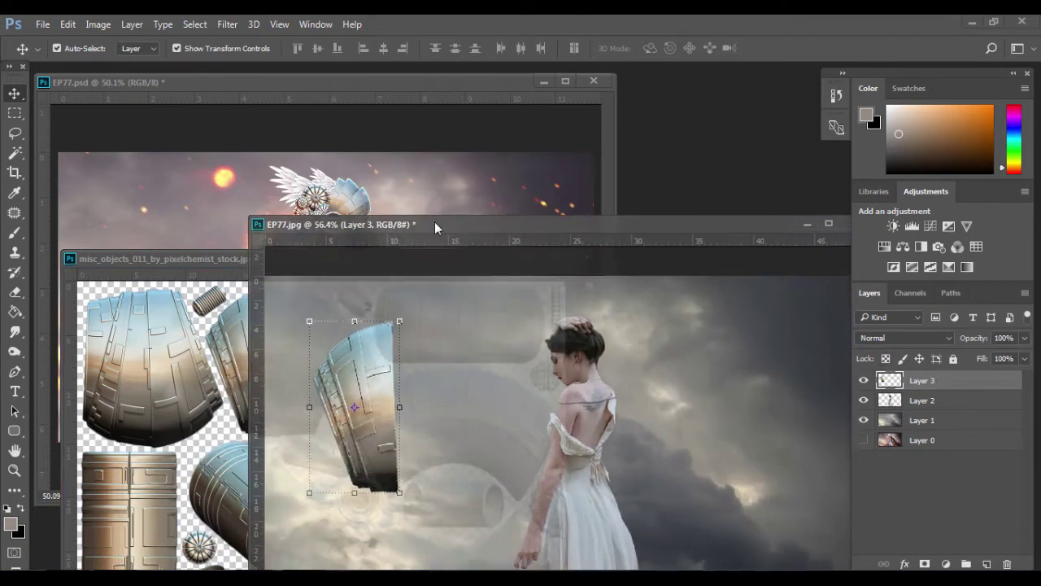
pyautogui.moveTo(367, 361); pyautogui.dragTo(448, 349)
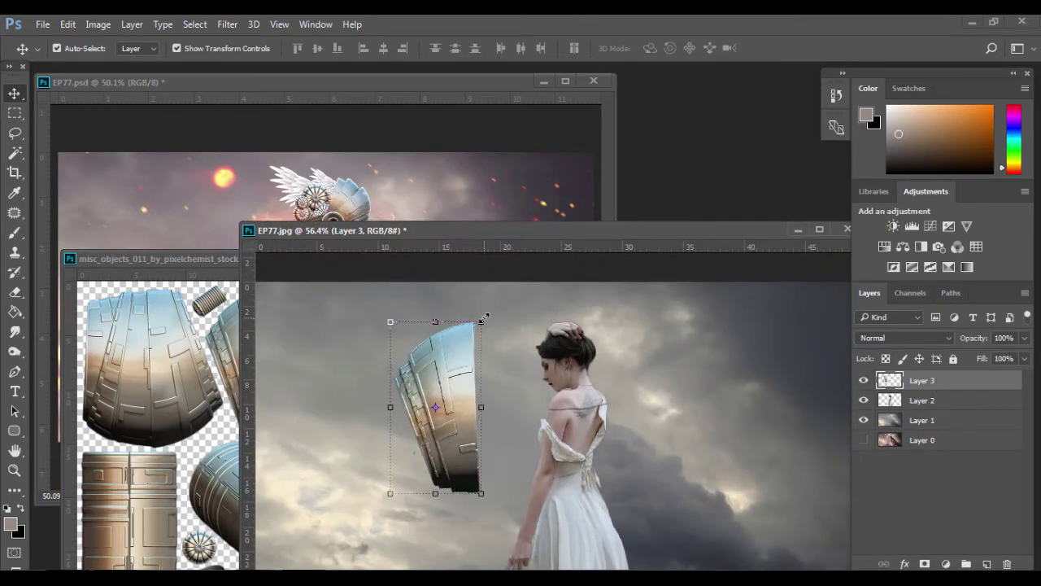
pyautogui.hotkey('ctrl', 't')
# Step: Flip the plate horizontally, shrink it to about 36% and tilt it behind the girl's head
pyautogui.moveTo(485, 315); pyautogui.dragTo(479, 344)
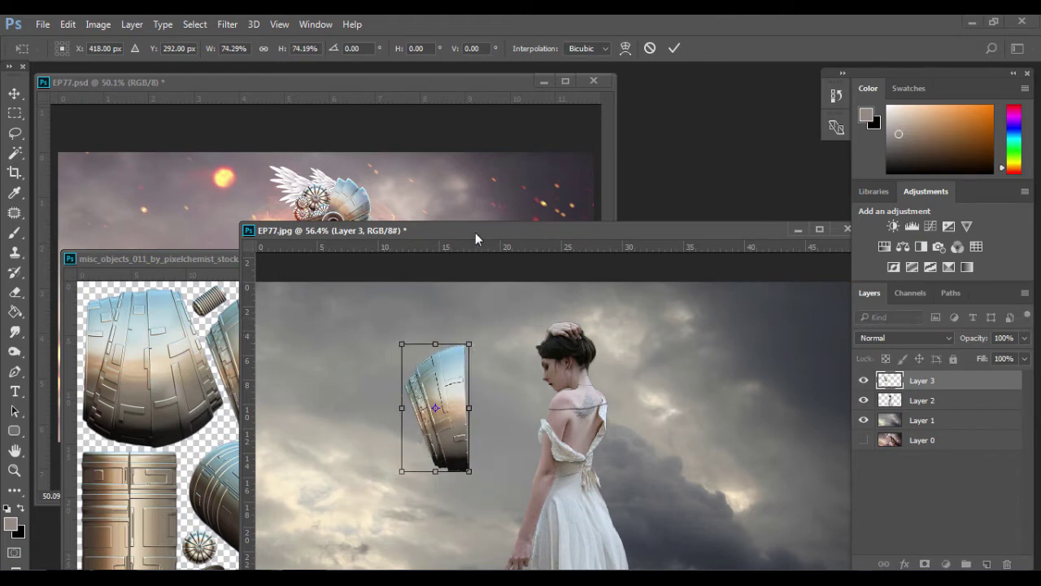
pyautogui.moveTo(477, 232); pyautogui.dragTo(635, 181)
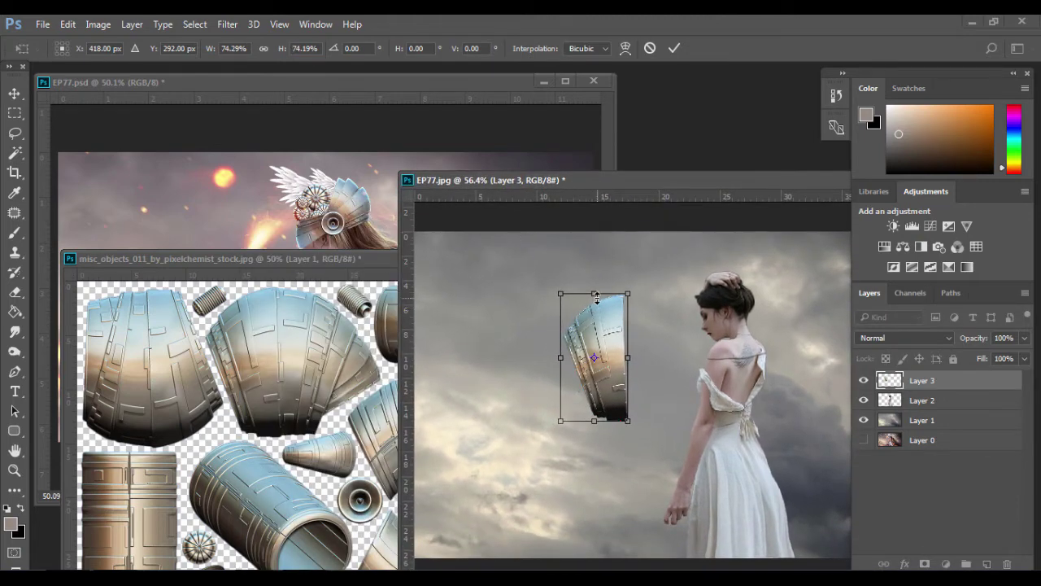
pyautogui.moveTo(615, 329); pyautogui.dragTo(660, 324)
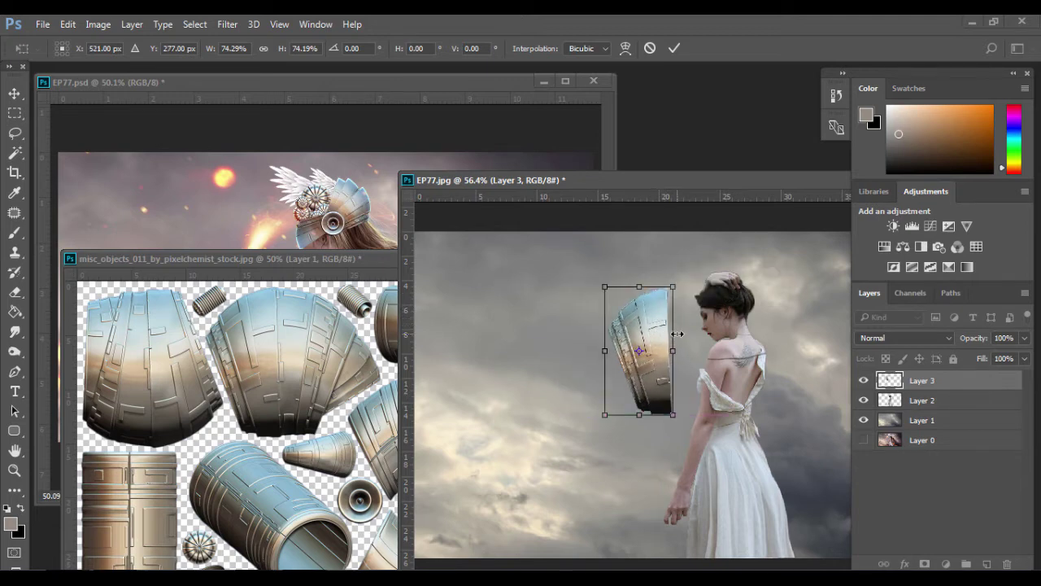
pyautogui.rightClick(677, 334)
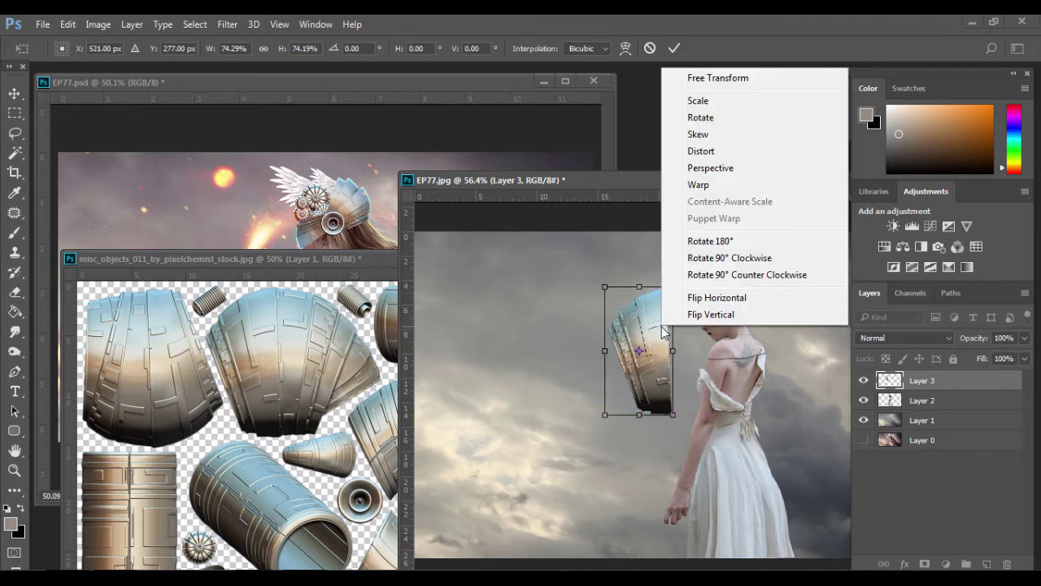
pyautogui.click(704, 298)
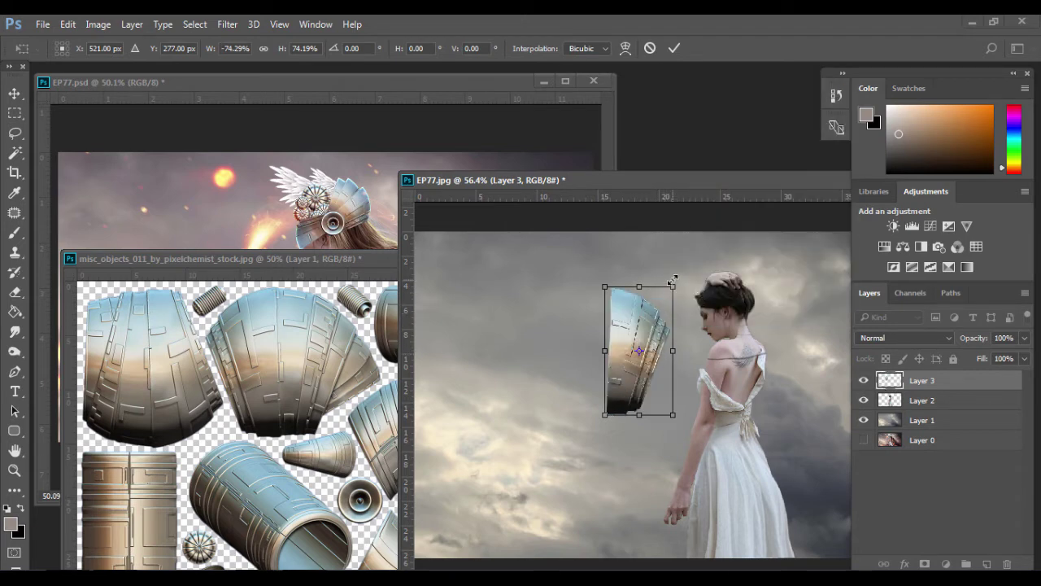
pyautogui.moveTo(674, 279)
pyautogui.mouseDown()
pyautogui.moveTo(662, 307)
pyautogui.moveTo(739, 303)
pyautogui.moveTo(810, 244)
pyautogui.mouseUp()
pyautogui.moveTo(789, 196)
pyautogui.mouseDown()
pyautogui.moveTo(789, 277)
pyautogui.moveTo(814, 246)
pyautogui.moveTo(771, 295)
pyautogui.mouseUp()
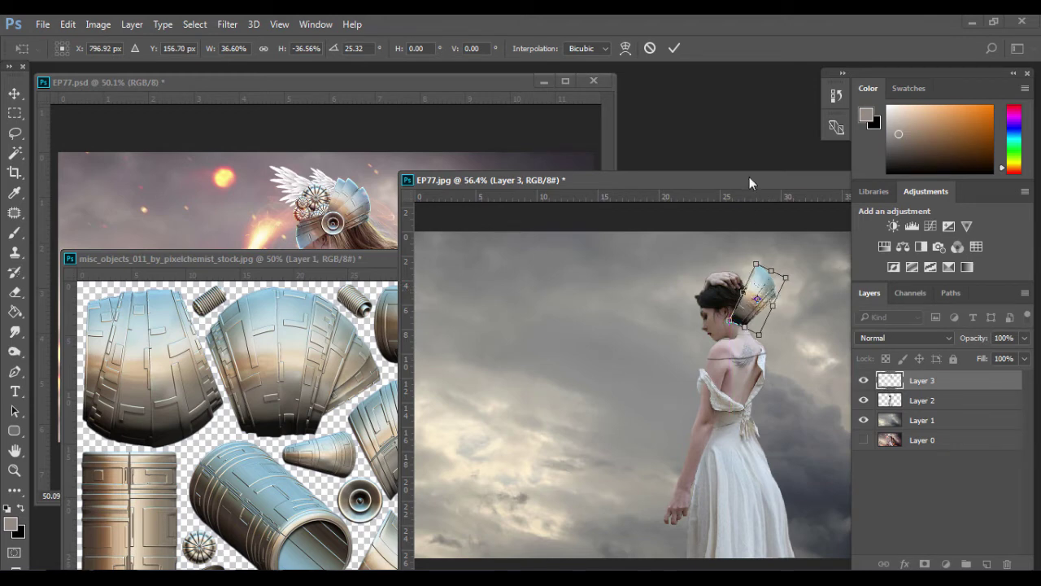
pyautogui.click(675, 48)
pyautogui.moveTo(704, 185); pyautogui.dragTo(692, 168)
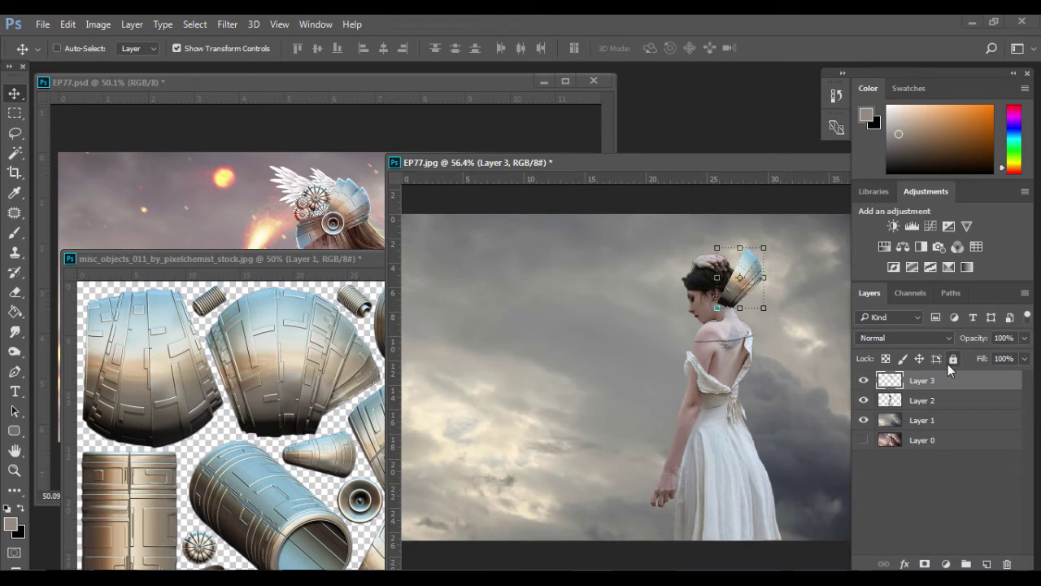
# Step: Duplicate the helmet plate, scale the copy to about 79%, nudge it up and tilt it counter-clockwise
pyautogui.moveTo(922, 380); pyautogui.dragTo(922, 392)
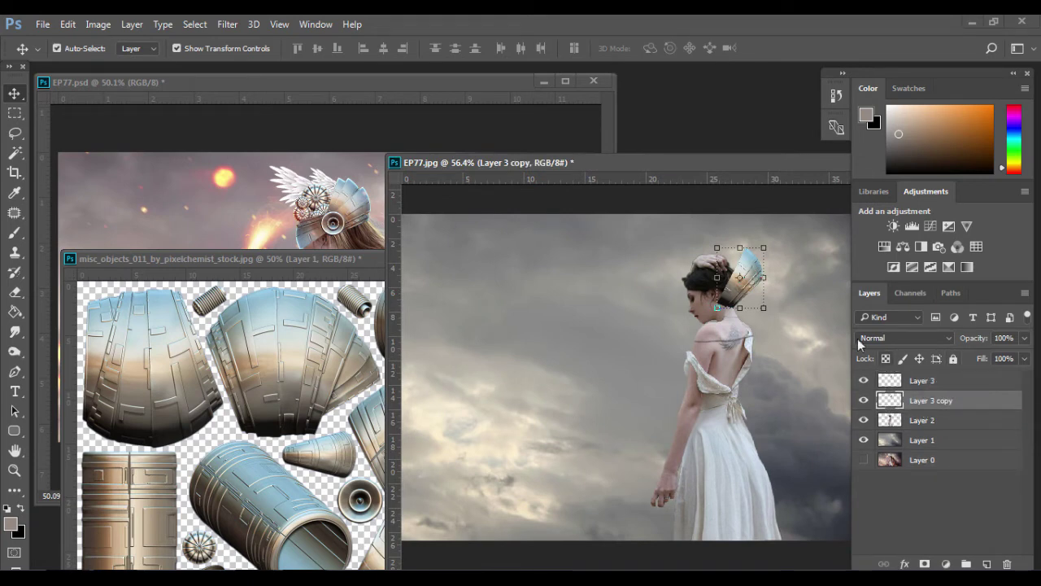
pyautogui.hotkey('ctrl', 't')
pyautogui.moveTo(763, 247)
pyautogui.mouseDown()
pyautogui.moveTo(742, 260)
pyautogui.moveTo(751, 247)
pyautogui.mouseUp()
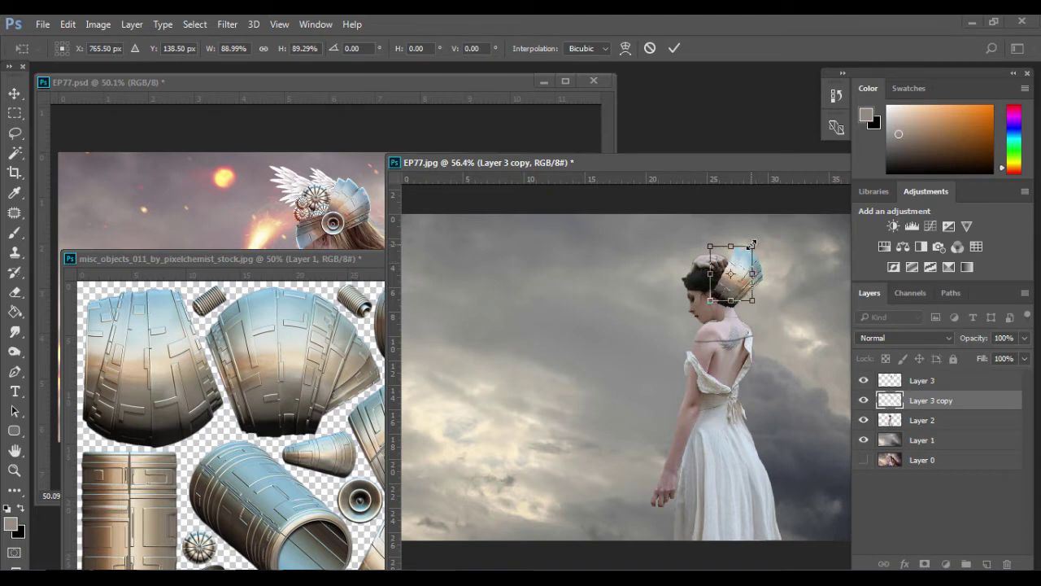
pyautogui.press('Up')
pyautogui.press('Up')
pyautogui.press('Up')
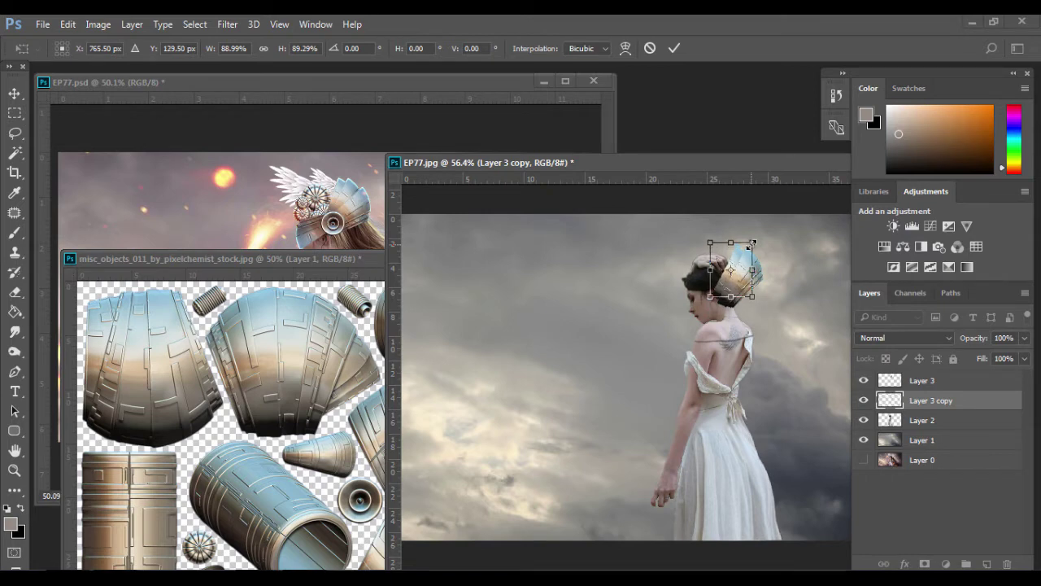
pyautogui.press('Up')
pyautogui.press('Up')
pyautogui.press('Up')
pyautogui.moveTo(793, 267); pyautogui.dragTo(767, 257)
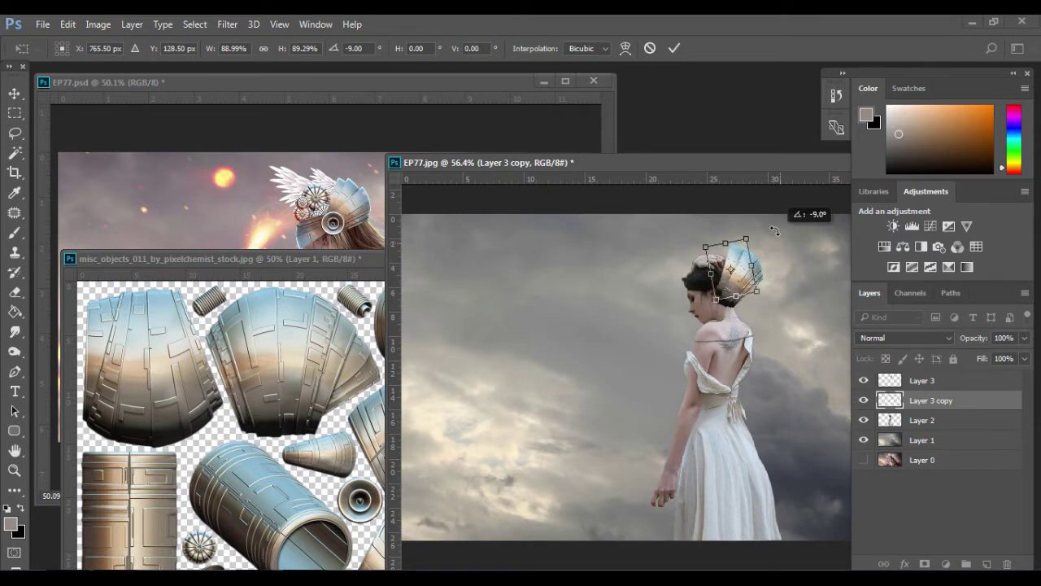
pyautogui.click(675, 47)
# Step: Duplicate the plate again as Layer 3 copy 2 and move Layer 3 copy left over the head
pyautogui.hotkey('ctrl', 'j')
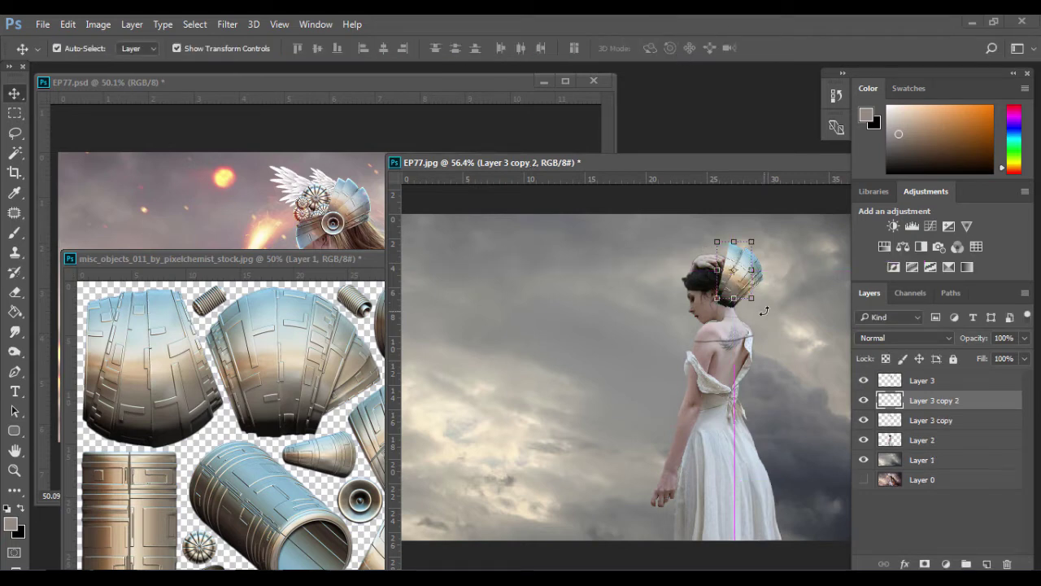
pyautogui.click(916, 418)
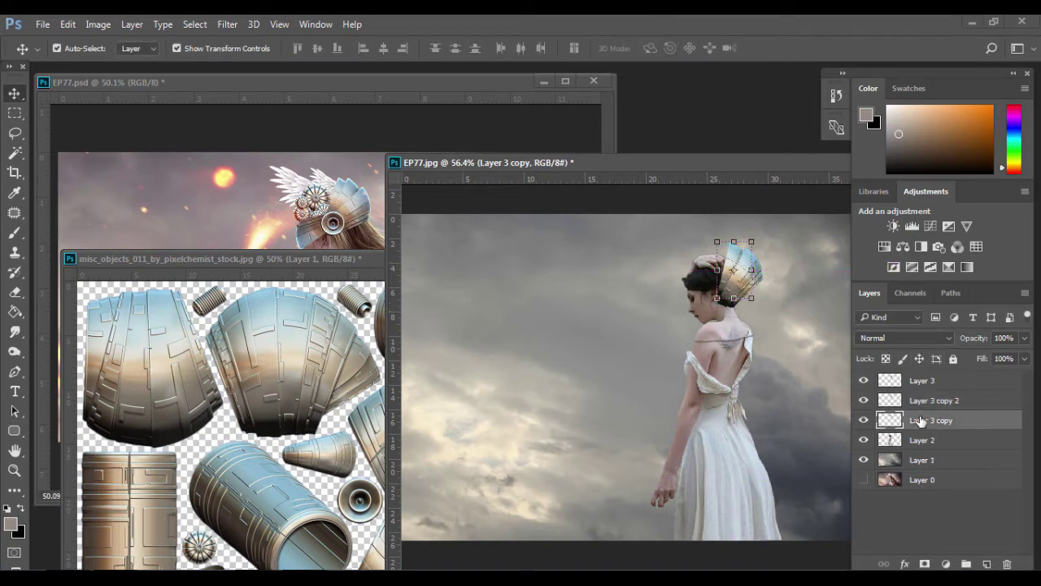
pyautogui.moveTo(737, 258); pyautogui.dragTo(727, 255)
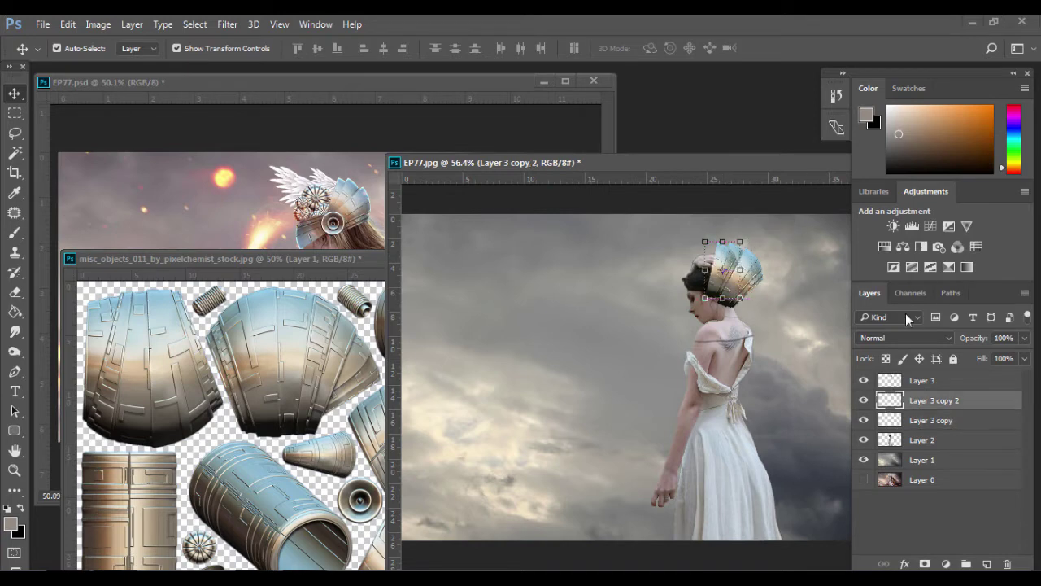
pyautogui.hotkey('ctrl', 't')
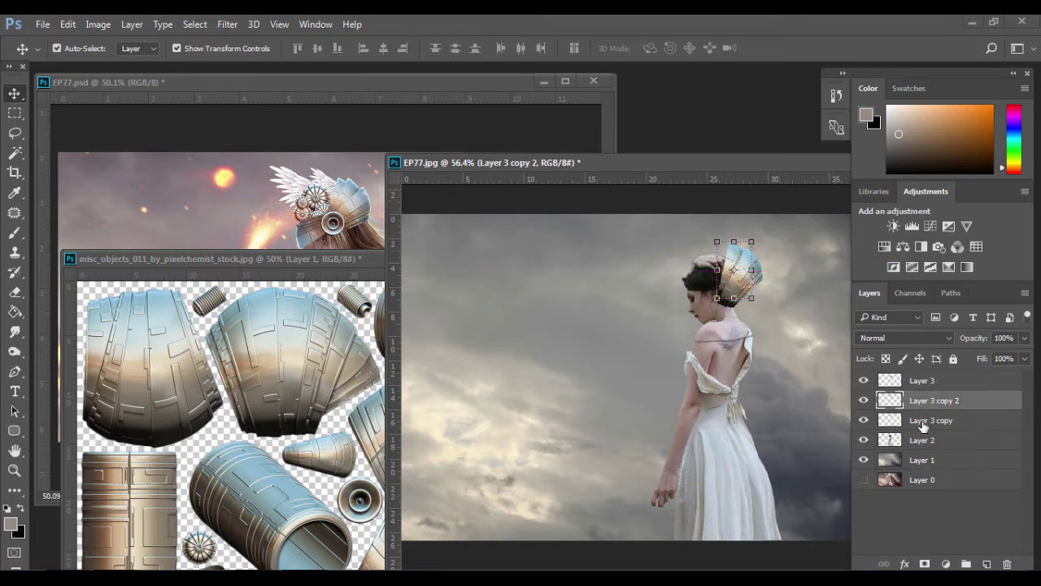
pyautogui.click(922, 420)
pyautogui.click(755, 242)
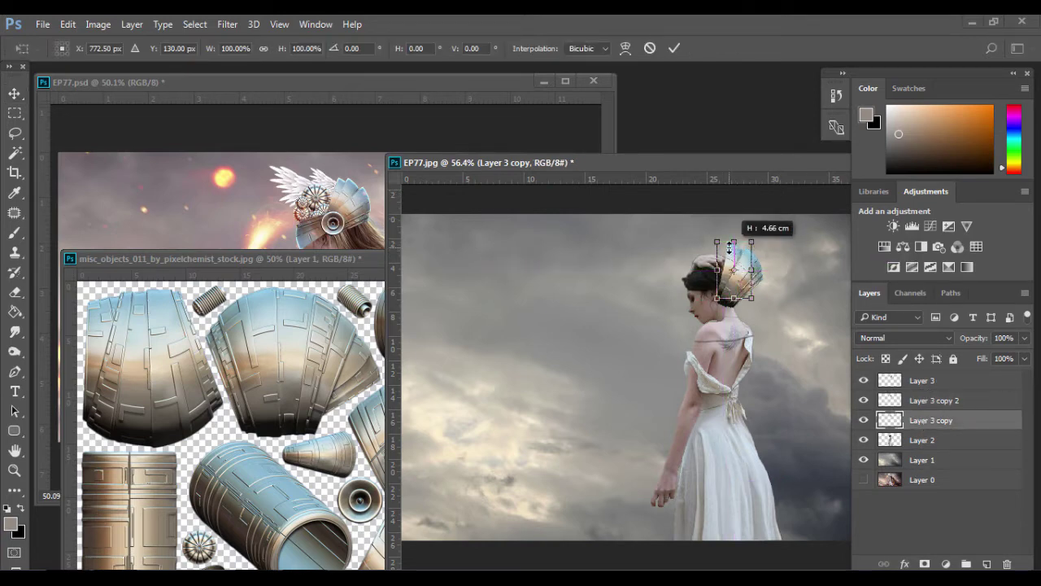
pyautogui.scroll(3, 736, 252)
pyautogui.scroll(2, 741, 255)
pyautogui.moveTo(740, 244)
pyautogui.mouseDown()
pyautogui.moveTo(733, 220)
pyautogui.moveTo(747, 197)
pyautogui.moveTo(728, 228)
pyautogui.mouseUp()
pyautogui.scroll(-3, 732, 219)
pyautogui.scroll(3, 721, 225)
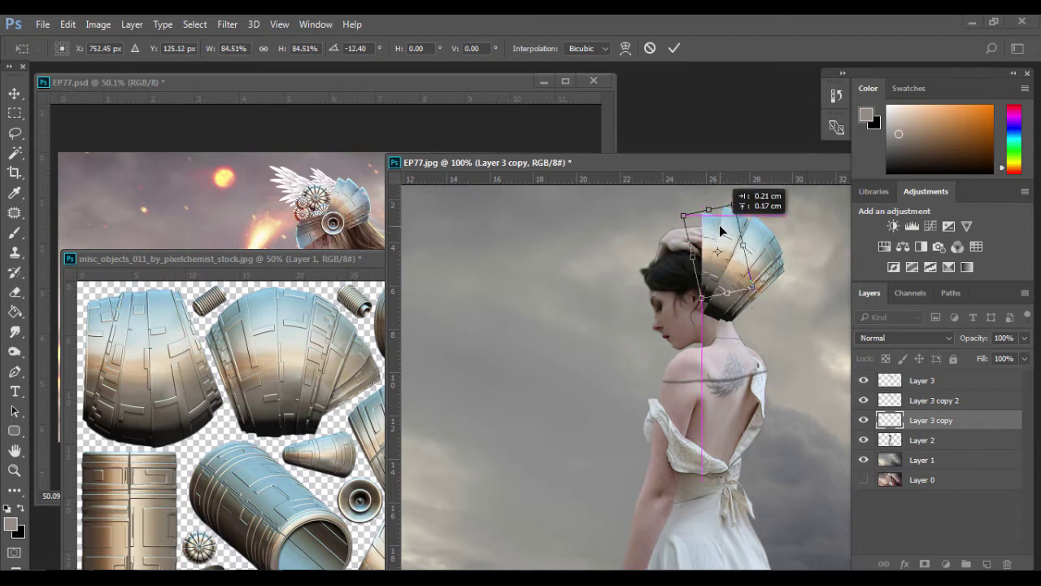
pyautogui.click(675, 48)
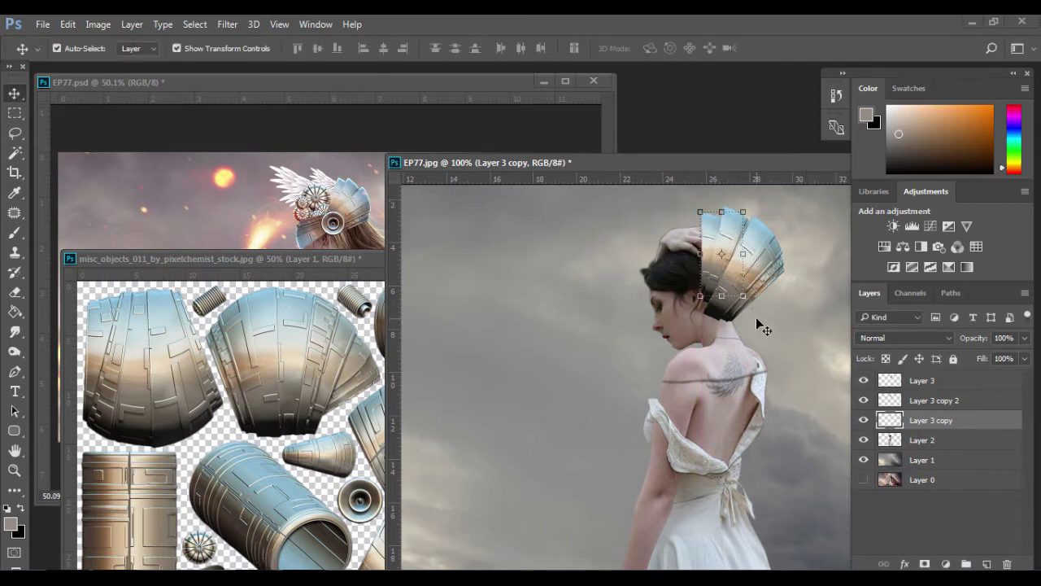
# Step: Nudge the Layer 3 copy 2 plate one pixel right and one down
pyautogui.click(779, 342)
pyautogui.scroll(-3, 778, 342)
pyautogui.scroll(2, 747, 338)
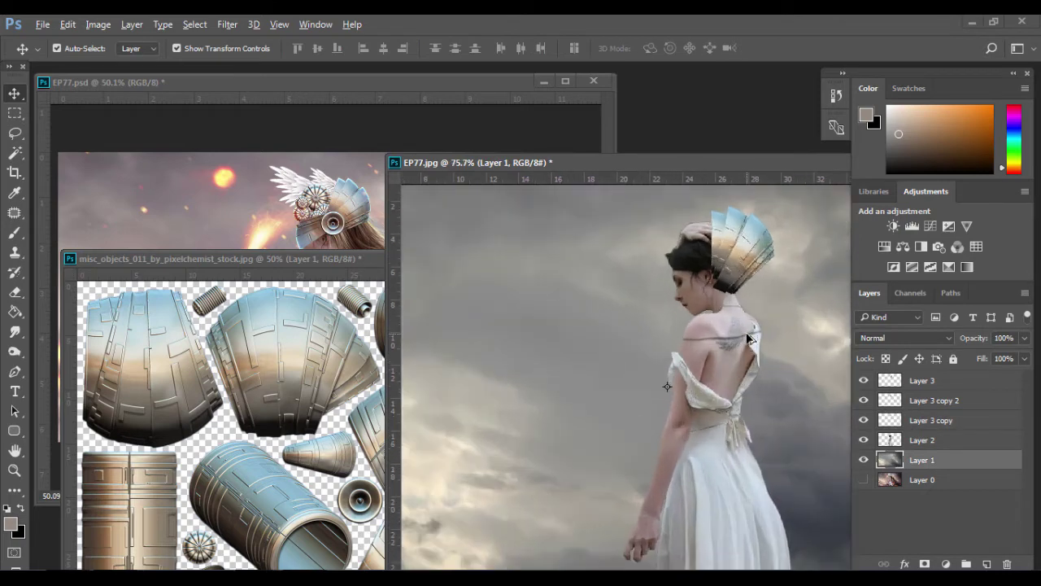
pyautogui.click(734, 218)
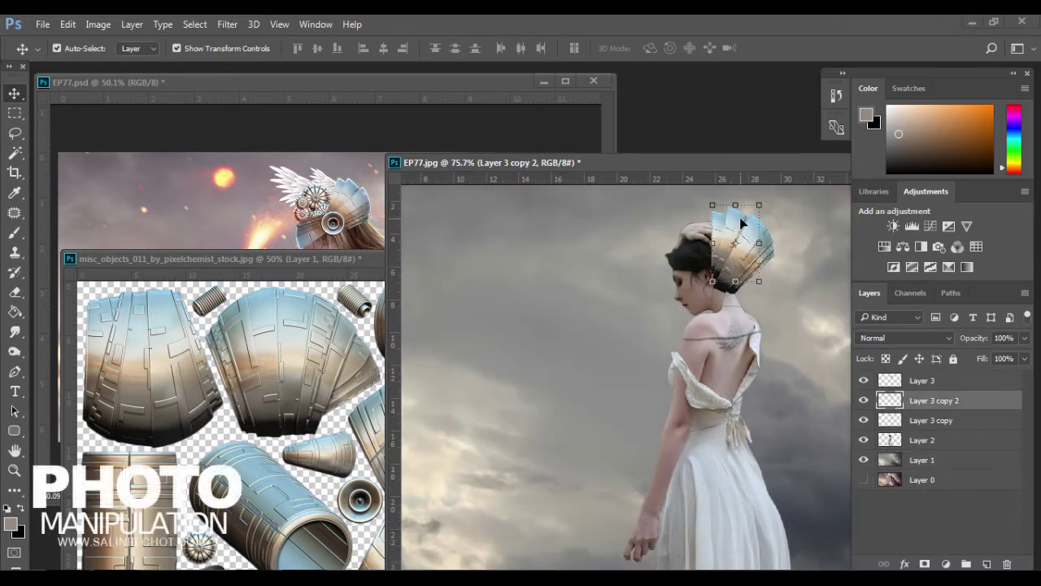
pyautogui.press('Down')
pyautogui.press('Right')
pyautogui.press('Right')
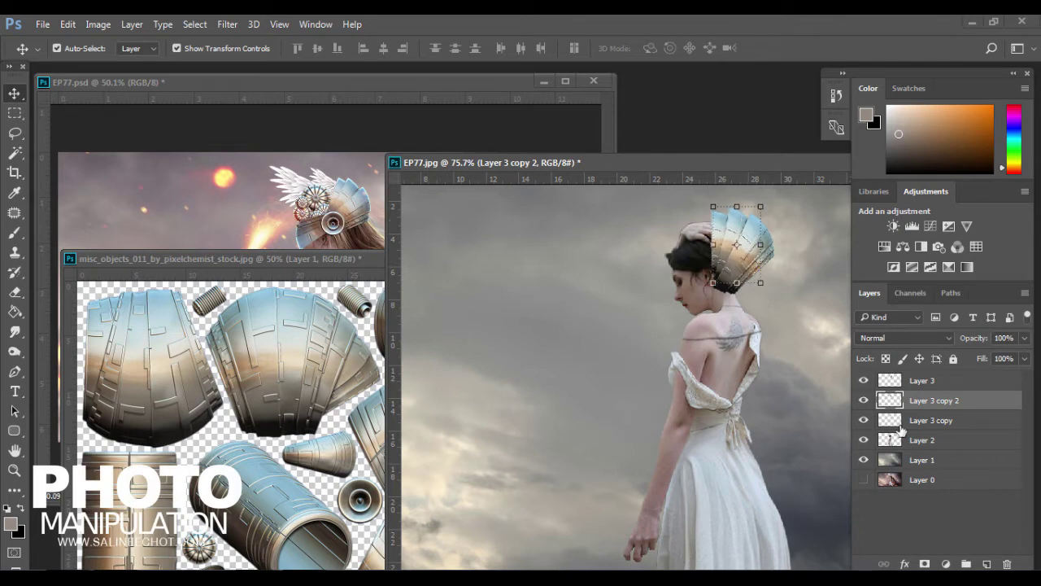
# Step: Compare the fanned plates by selecting each layer and toggling Layer 3 copy's visibility
pyautogui.click(926, 422)
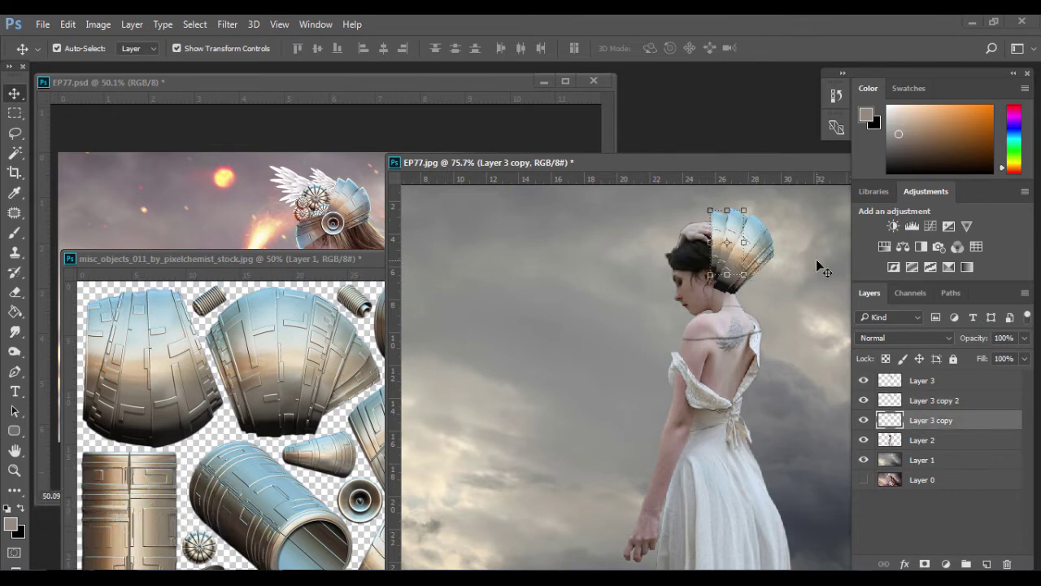
pyautogui.click(768, 249)
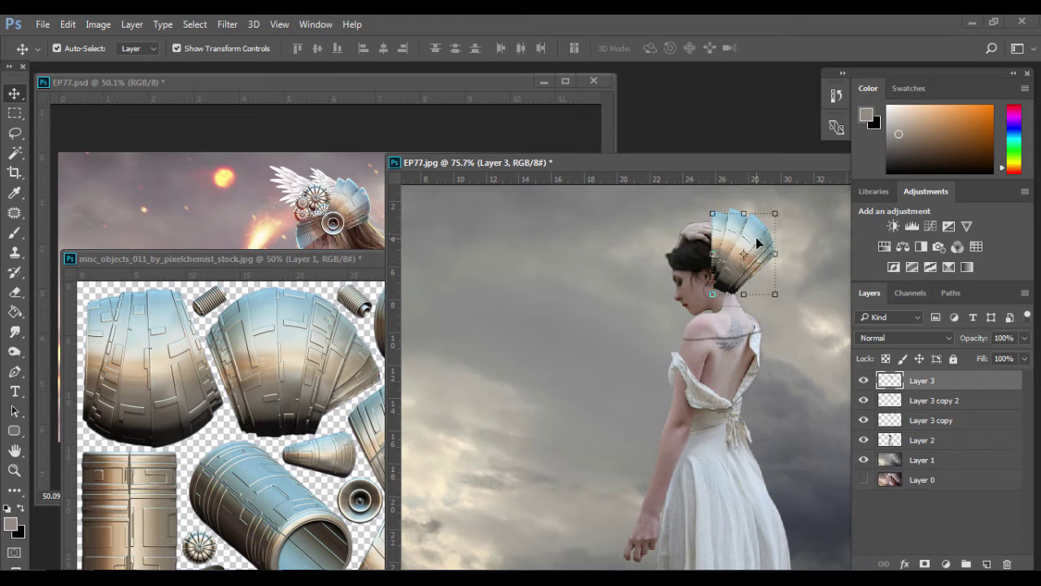
pyautogui.click(895, 418)
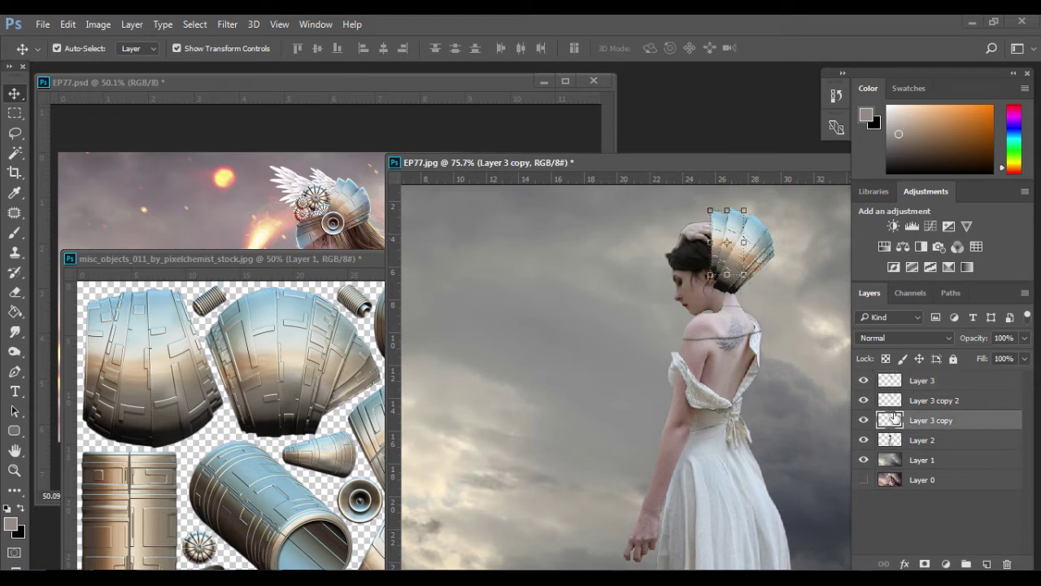
pyautogui.click(864, 420)
pyautogui.click(916, 399)
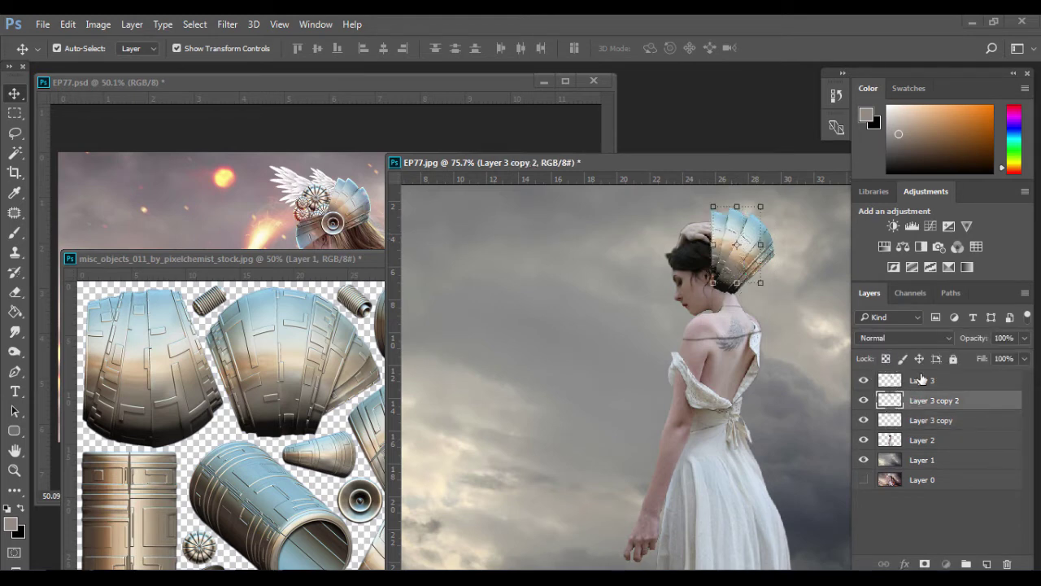
pyautogui.click(923, 380)
# Step: Duplicate Layer 3 as Layer 3 copy 3 and move it out into the sky at left
pyautogui.click(864, 380)
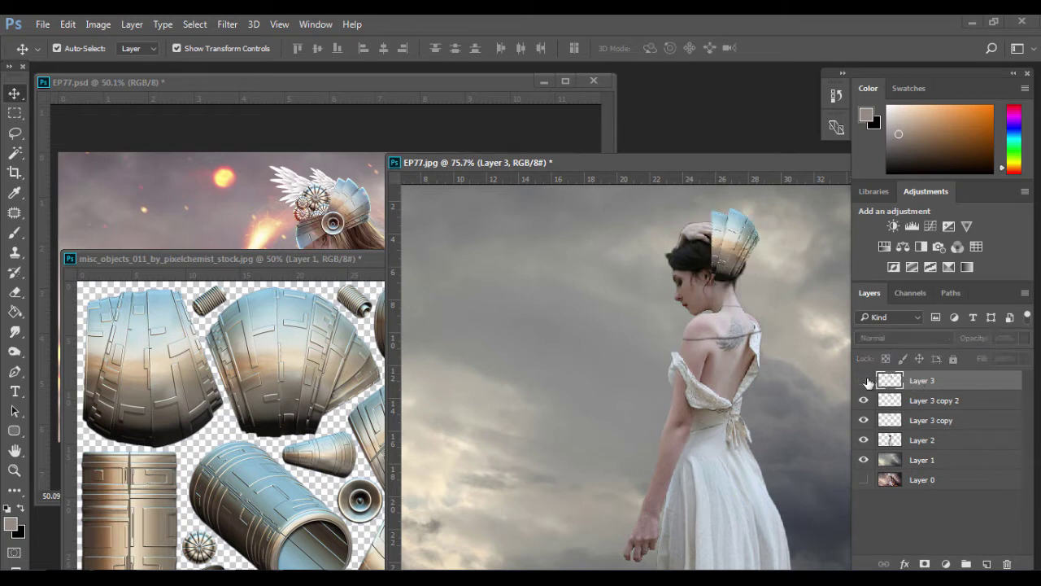
pyautogui.hotkey('ctrl', 'j')
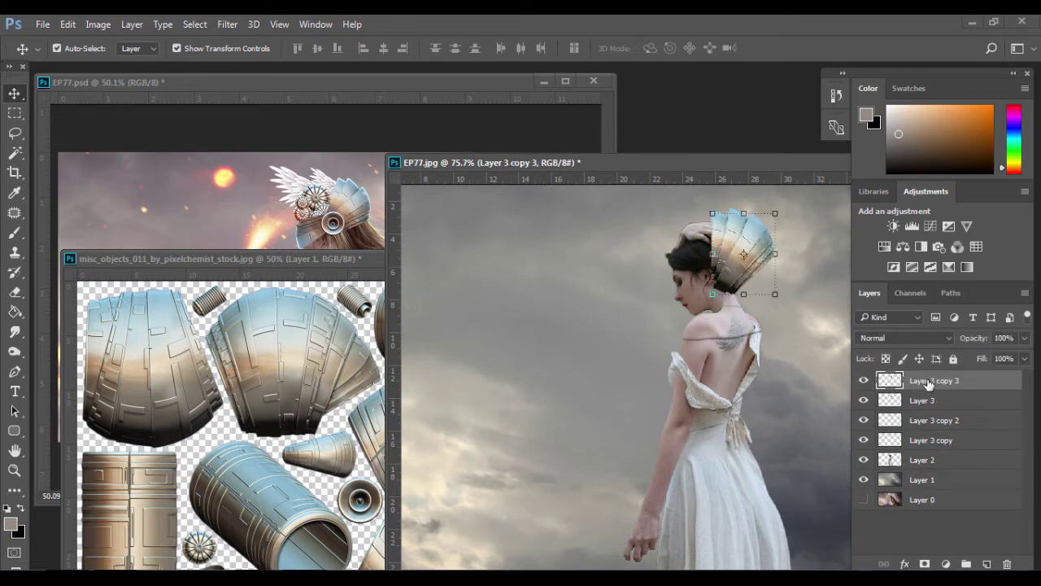
pyautogui.moveTo(752, 237); pyautogui.dragTo(532, 240)
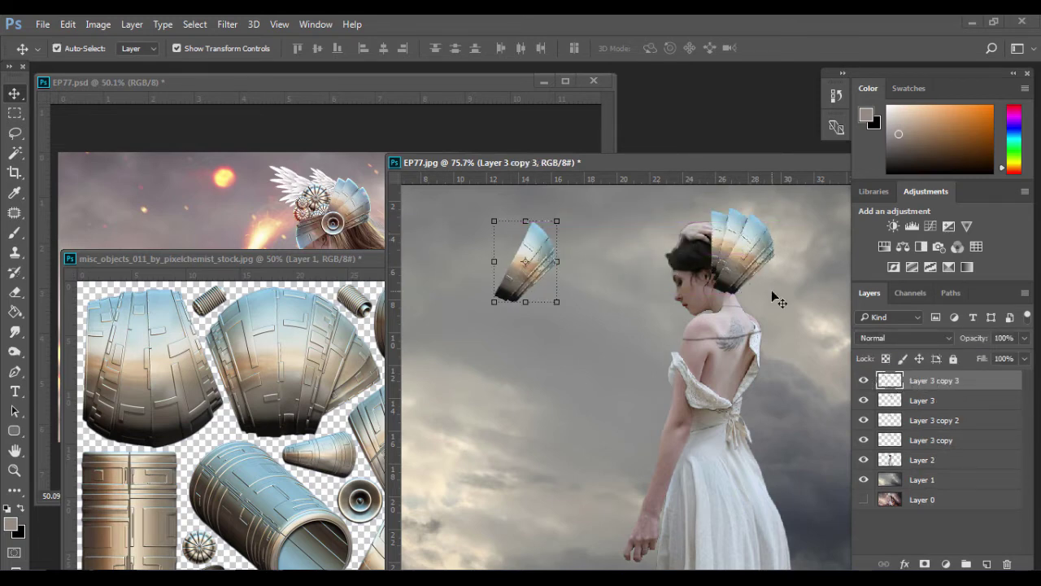
pyautogui.hotkey('ctrl', 'z')
# Step: Group the three head plate layers together into Group 1
pyautogui.click(915, 400)
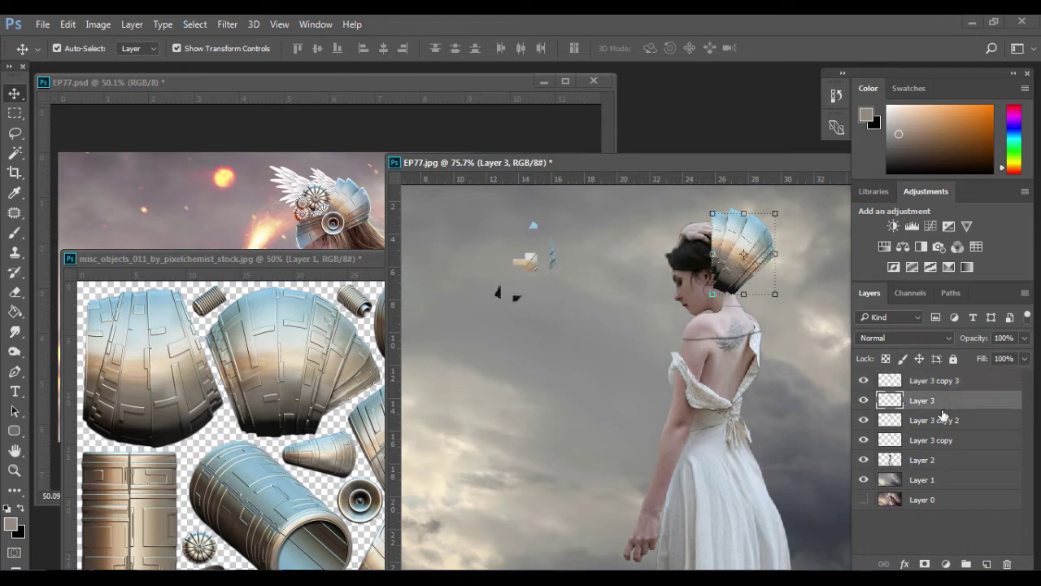
pyautogui.keyDown('shift'); pyautogui.click(934, 440); pyautogui.keyUp('shift')
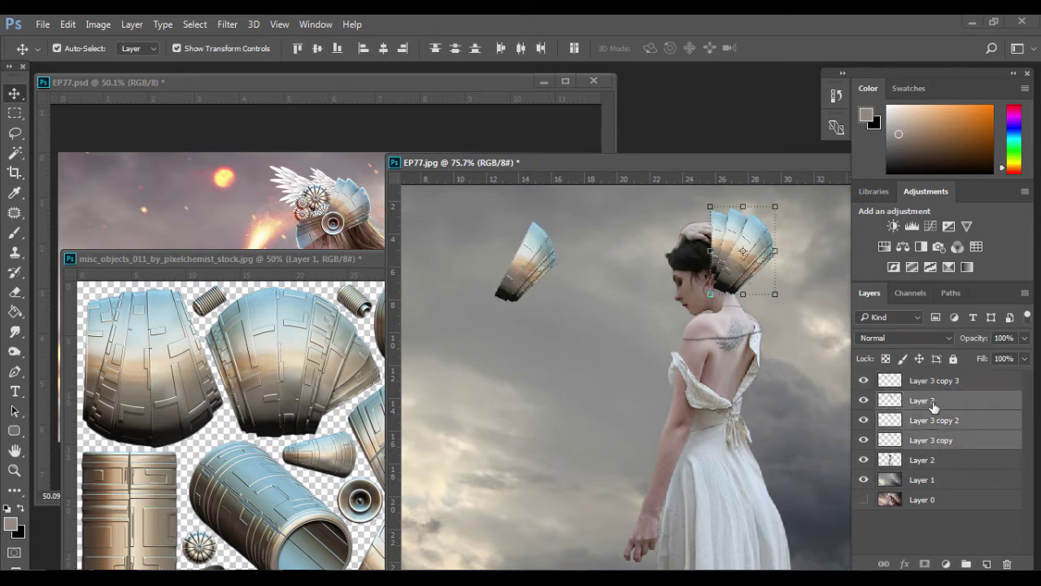
pyautogui.click(933, 406)
pyautogui.keyDown('shift'); pyautogui.click(928, 439); pyautogui.keyUp('shift')
pyautogui.hotkey('ctrl', 'g')
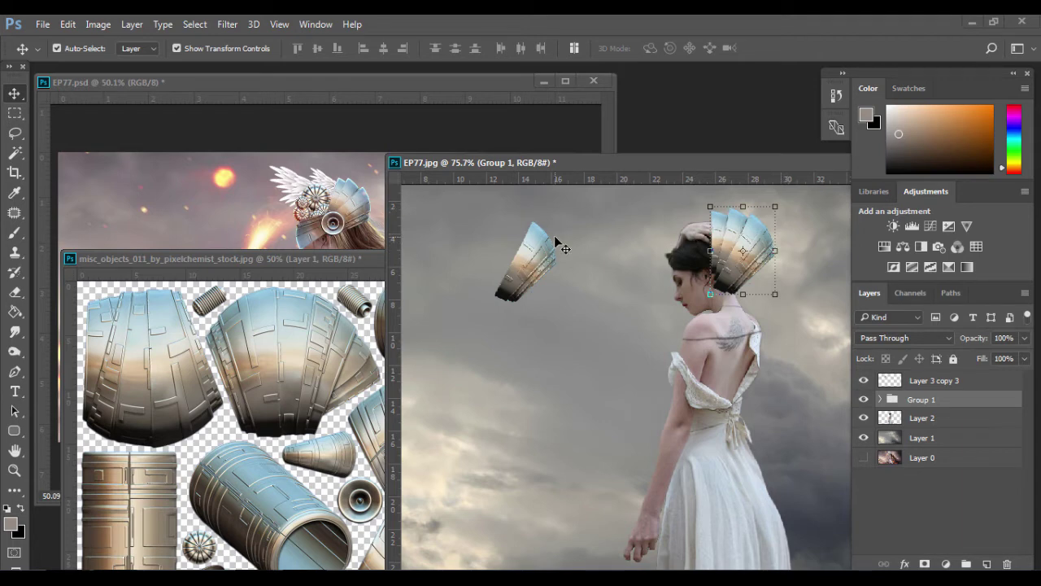
# Step: Rotate the spare plate about -148°, scale it to 76% and lay it across her eyes
pyautogui.click(527, 239)
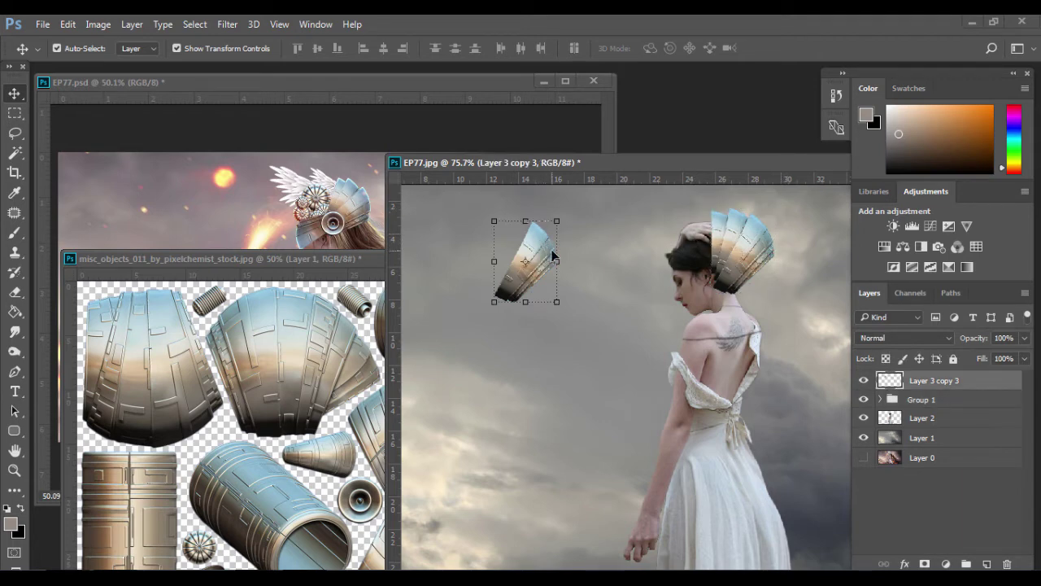
pyautogui.moveTo(569, 315); pyautogui.dragTo(521, 181)
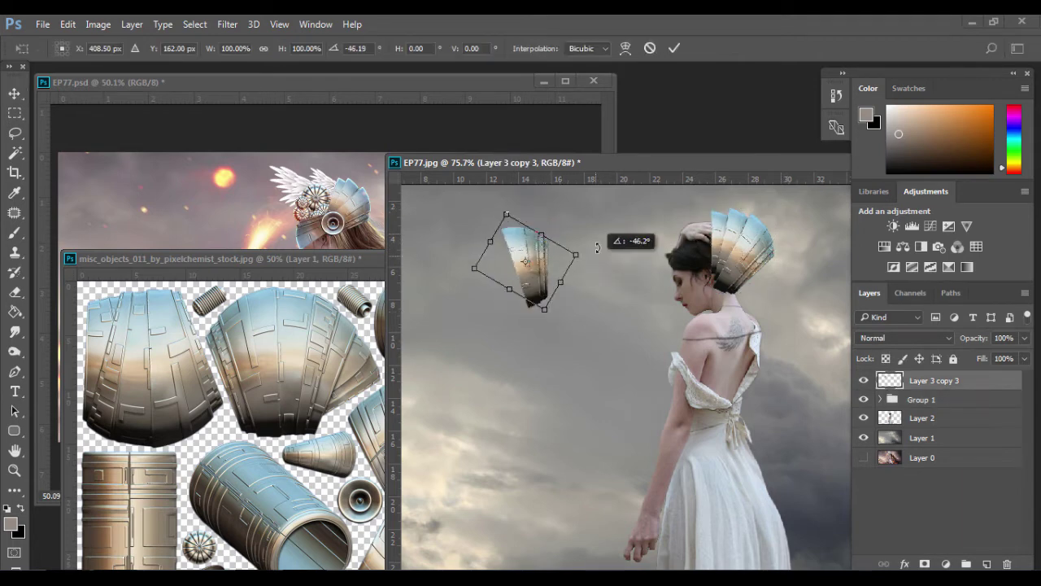
pyautogui.moveTo(542, 259); pyautogui.dragTo(713, 268)
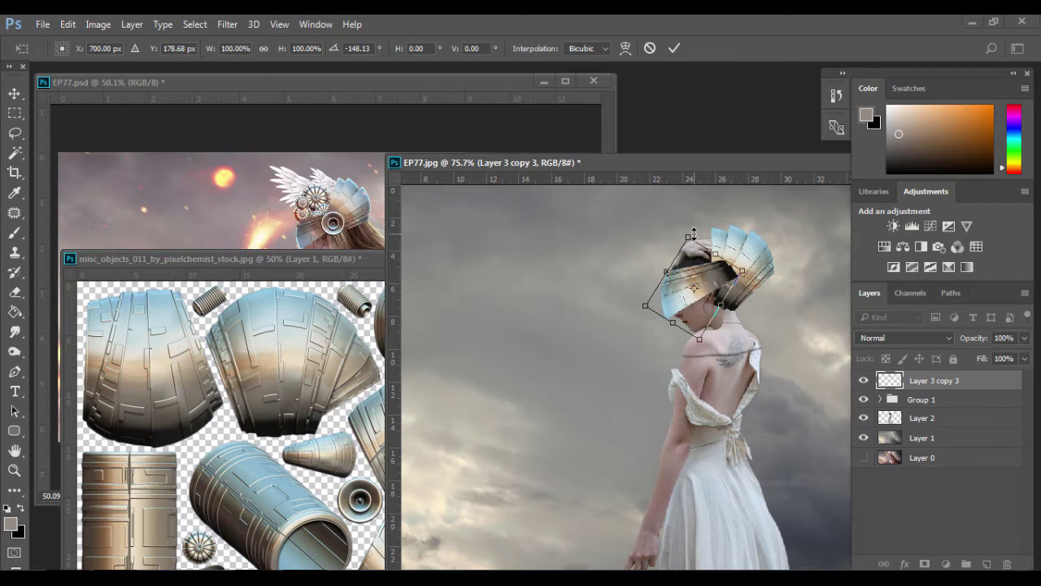
pyautogui.moveTo(693, 234); pyautogui.dragTo(689, 249)
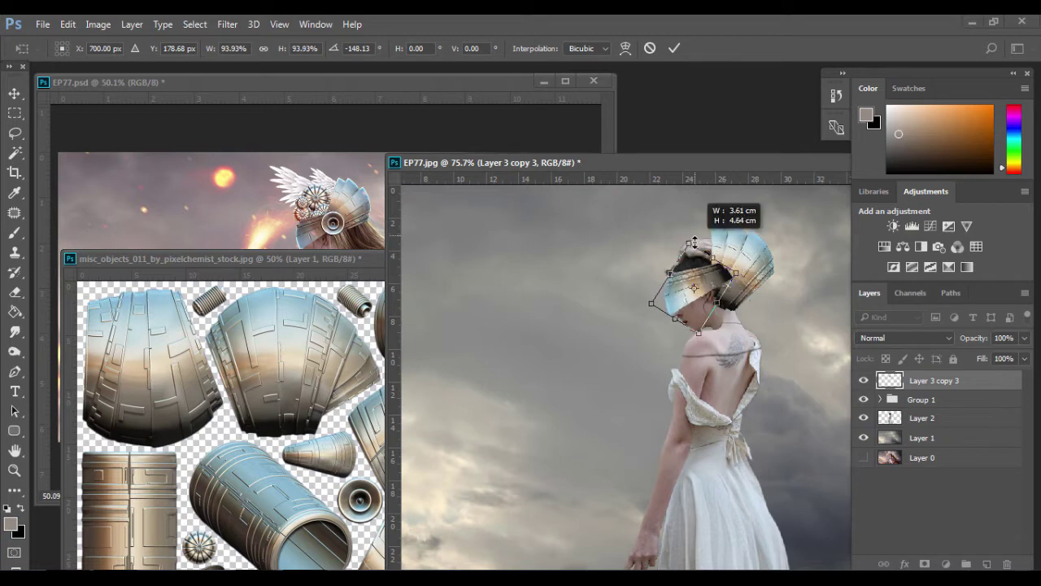
pyautogui.moveTo(706, 284)
pyautogui.mouseDown()
pyautogui.moveTo(719, 285)
pyautogui.moveTo(698, 289)
pyautogui.mouseUp()
pyautogui.click(674, 48)
pyautogui.click(707, 294)
pyautogui.click(697, 289)
# Step: Nudge Group 1 slightly up and right, then bring the misc_objects image forward
pyautogui.click(755, 237)
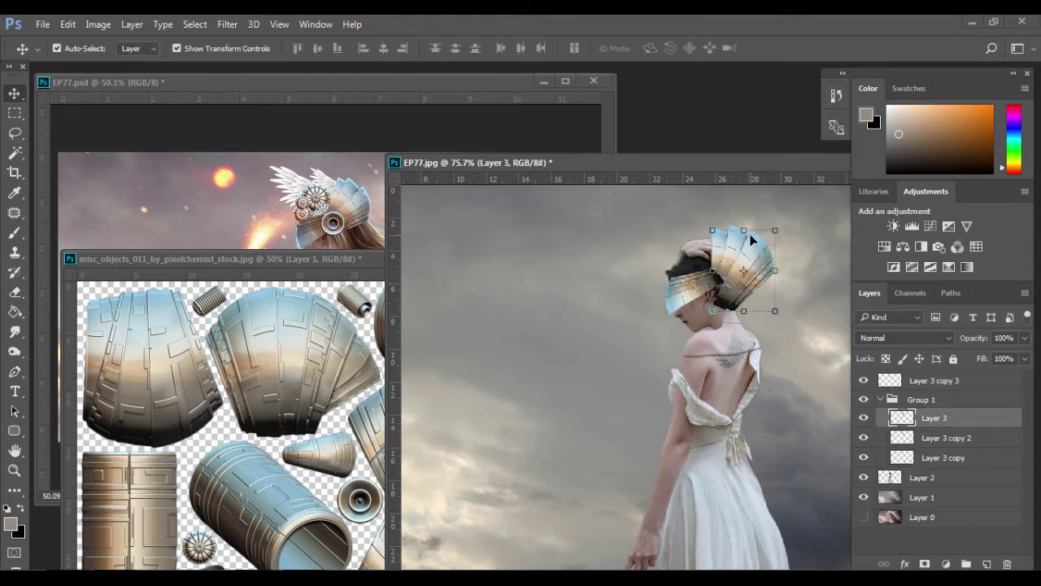
pyautogui.click(916, 401)
pyautogui.hotkey('ctrl', 't')
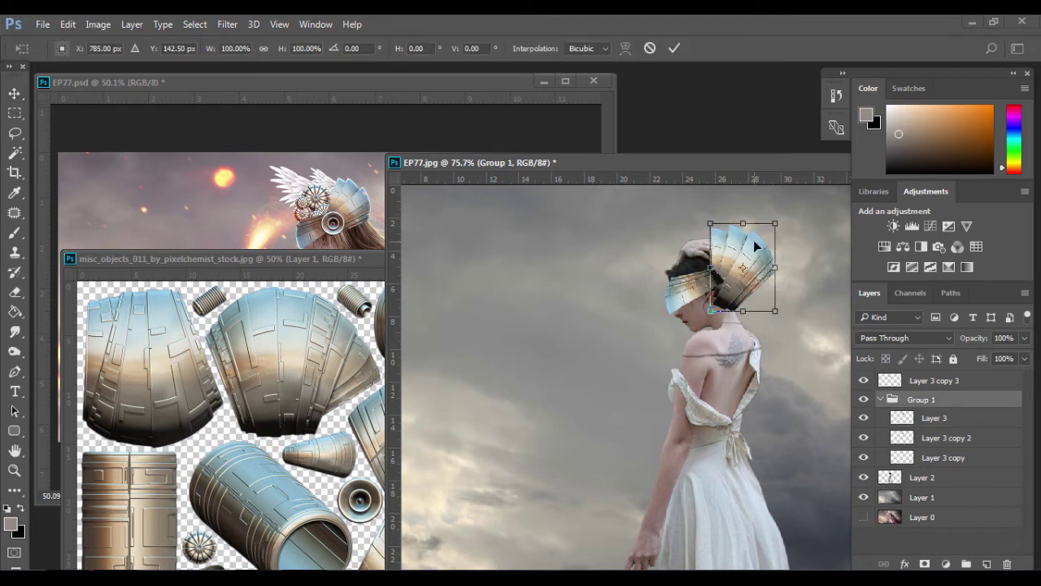
pyautogui.moveTo(753, 240); pyautogui.dragTo(761, 241)
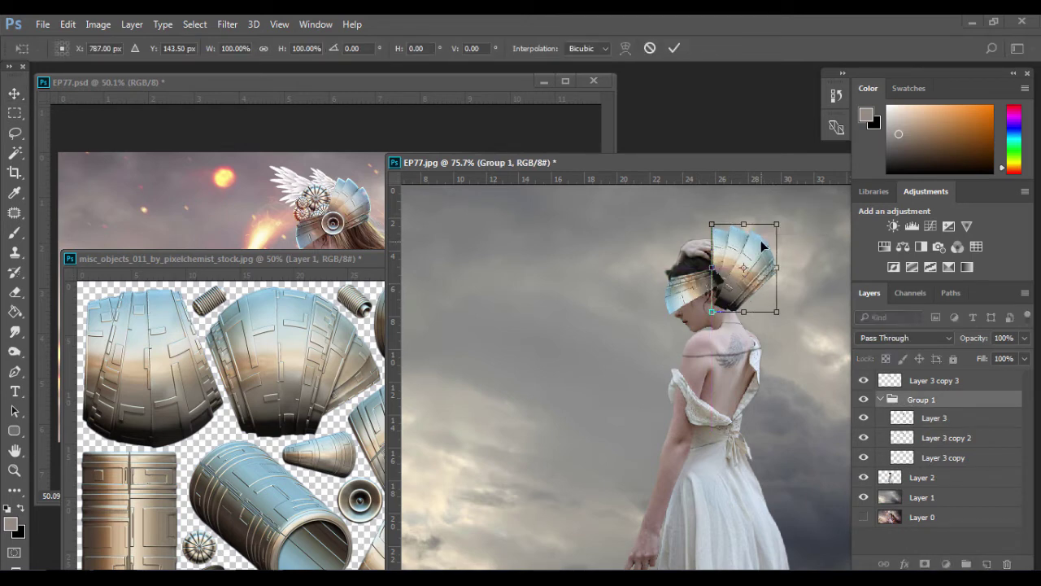
pyautogui.press('Up')
pyautogui.press('Up')
pyautogui.press('Up')
pyautogui.press('Up')
pyautogui.press('Up')
pyautogui.press('Right')
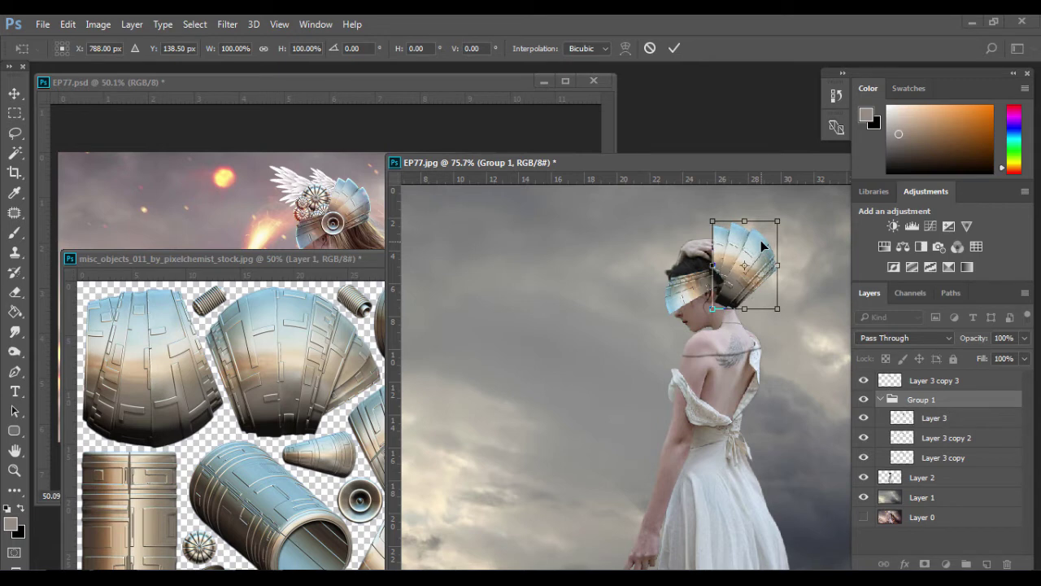
pyautogui.click(675, 49)
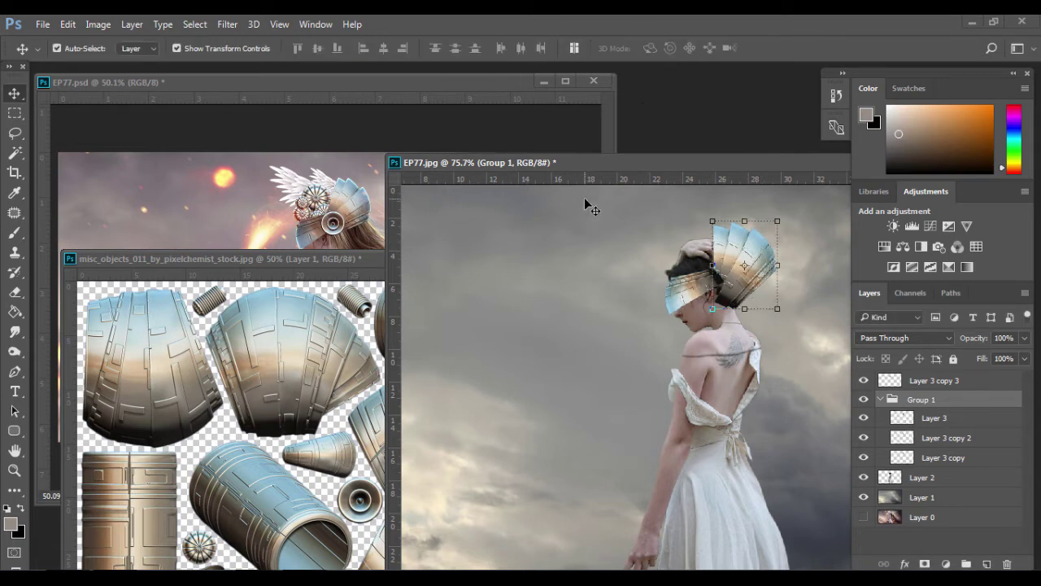
pyautogui.click(313, 368)
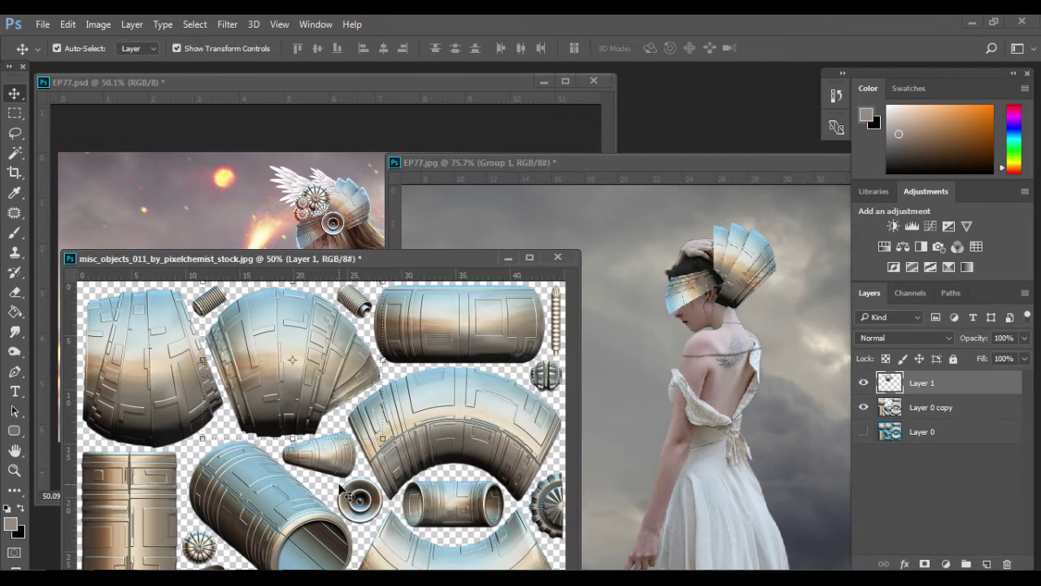
# Step: Lasso the round lens from Layer 0 copy, copy it to a layer, and drag it into EP77.jpg
pyautogui.click(14, 132)
pyautogui.moveTo(349, 520)
pyautogui.mouseDown()
pyautogui.moveTo(385, 524)
pyautogui.moveTo(395, 504)
pyautogui.moveTo(348, 485)
pyautogui.moveTo(338, 502)
pyautogui.mouseUp()
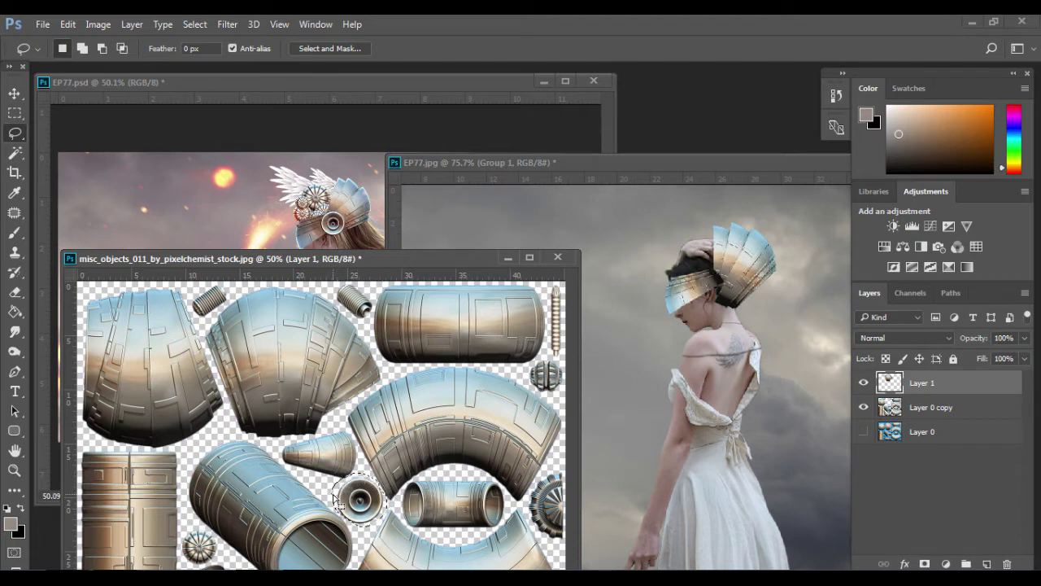
pyautogui.click(941, 411)
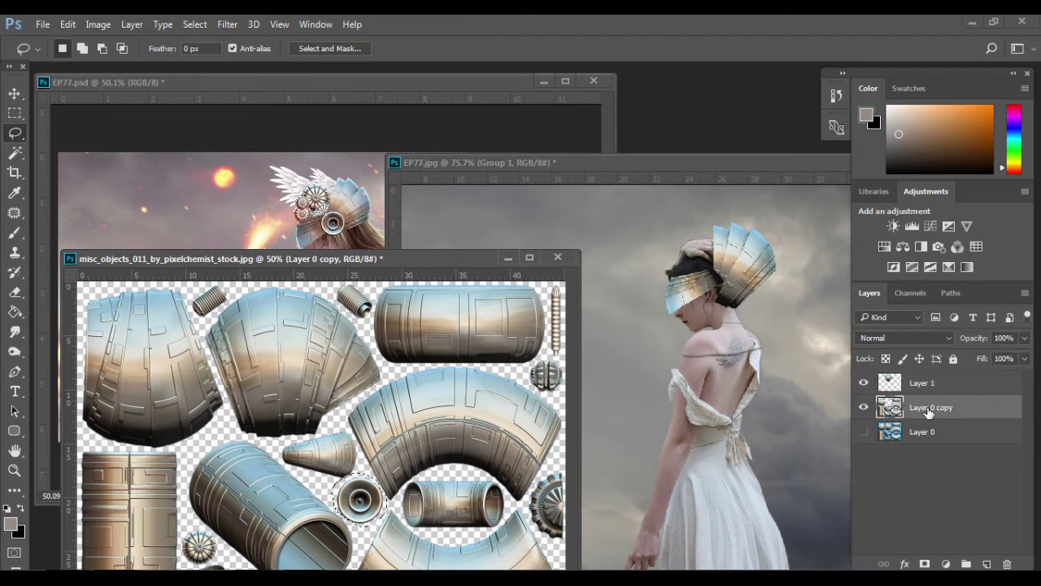
pyautogui.hotkey('ctrl', 'j')
pyautogui.moveTo(929, 411); pyautogui.dragTo(656, 368)
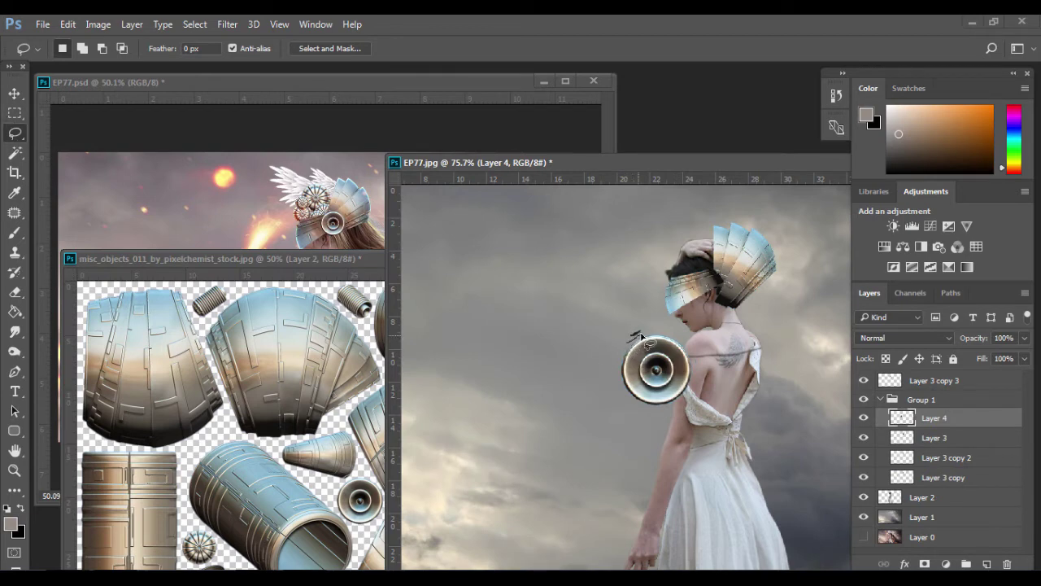
pyautogui.moveTo(634, 340); pyautogui.dragTo(579, 329)
# Step: Deselect, scale the lens to about 57% onto the helmet, and bring Layer 4 to the top
pyautogui.press('m')
pyautogui.hotkey('ctrl', 'd')
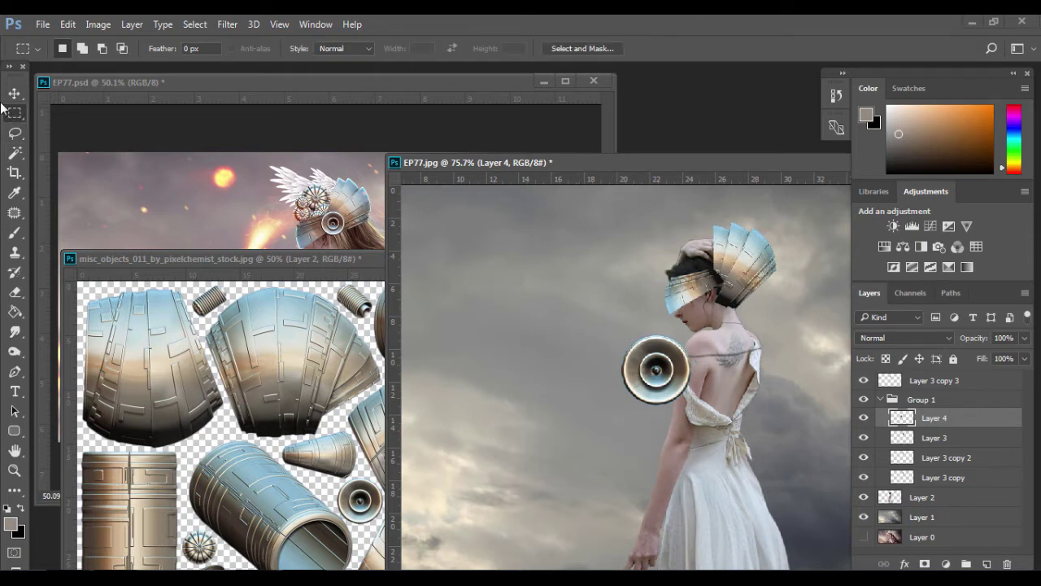
pyautogui.press('v')
pyautogui.hotkey('ctrl', 't')
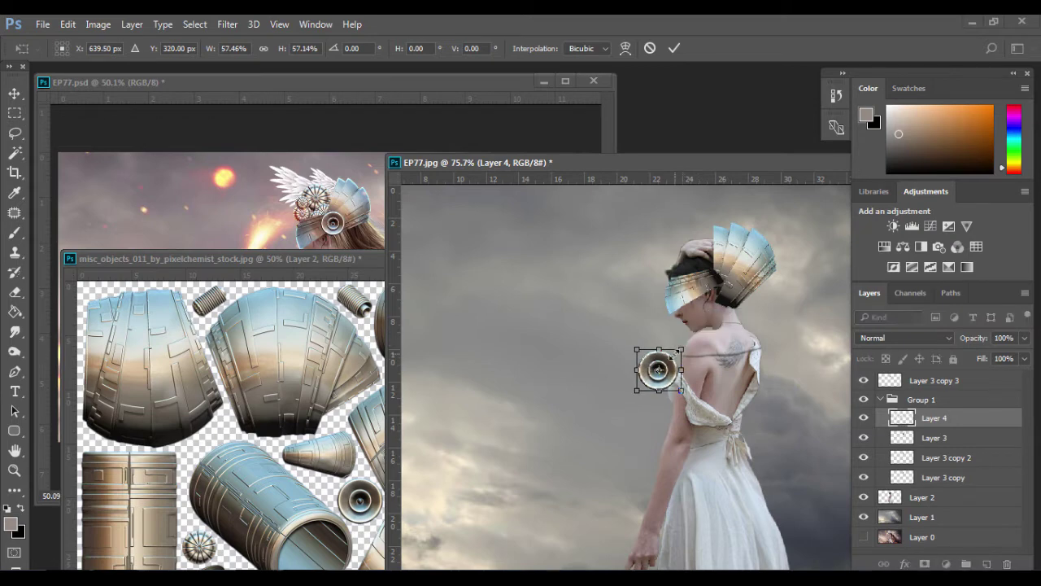
pyautogui.moveTo(697, 332)
pyautogui.mouseDown()
pyautogui.moveTo(696, 312)
pyautogui.moveTo(725, 275)
pyautogui.mouseUp()
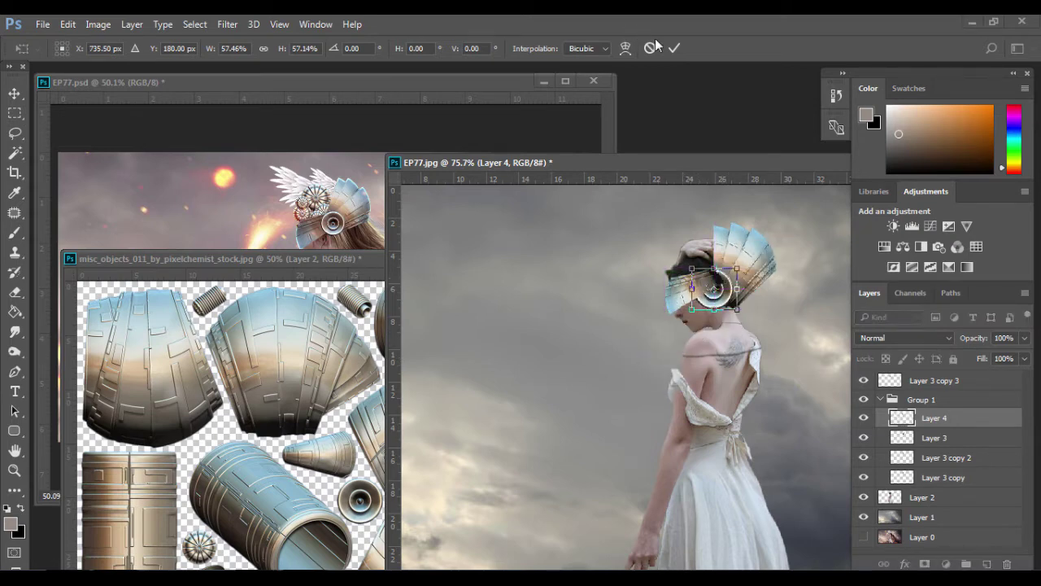
pyautogui.hotkey('ctrl', ']')
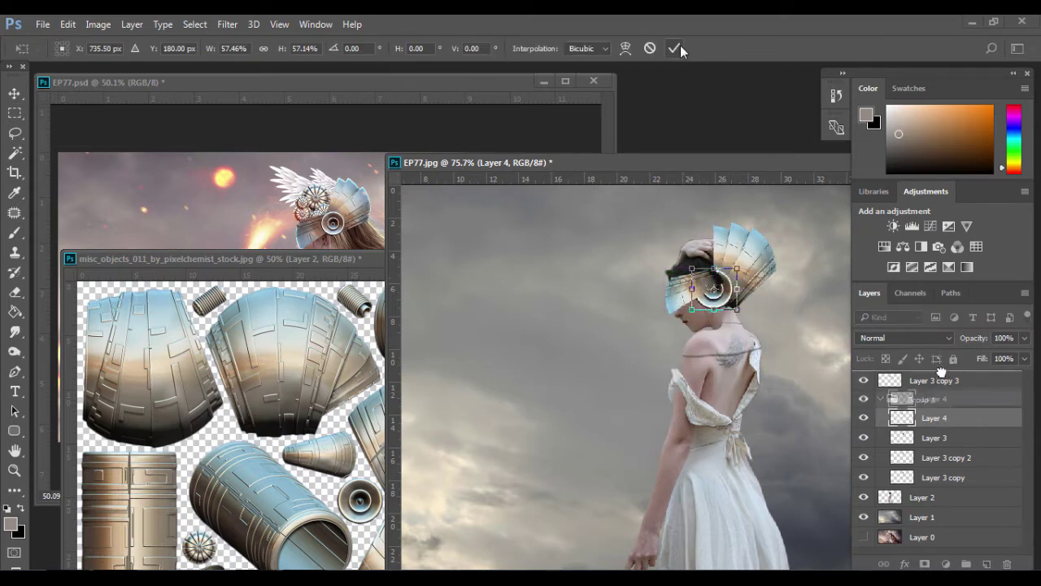
pyautogui.hotkey('ctrl', ']')
pyautogui.click(675, 48)
# Step: Shrink the lens disc slightly more so it sits on the visor at her temple
pyautogui.hotkey('ctrl', 't')
pyautogui.moveTo(737, 269); pyautogui.dragTo(732, 272)
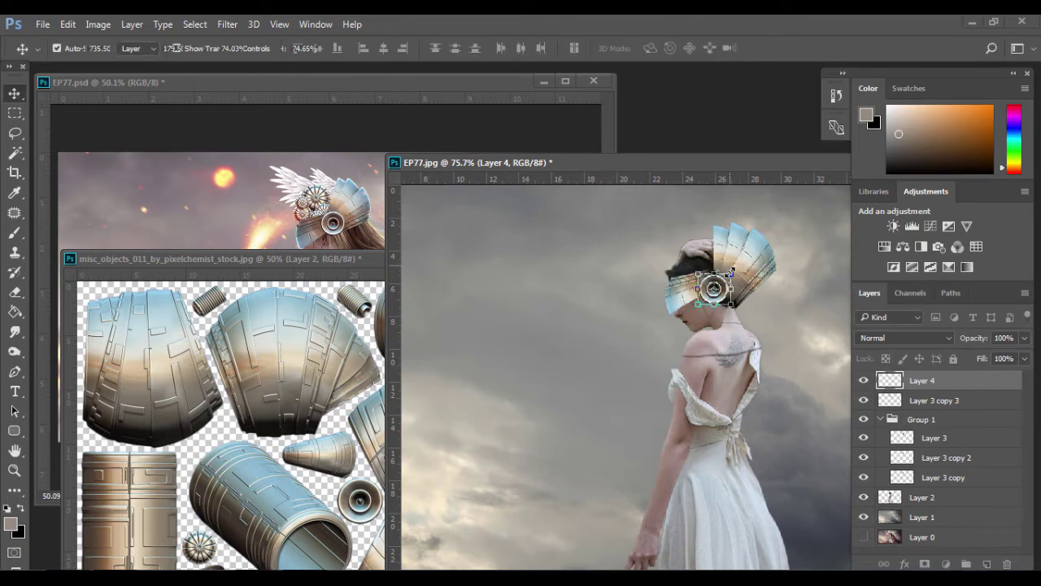
pyautogui.click(680, 44)
pyautogui.click(536, 403)
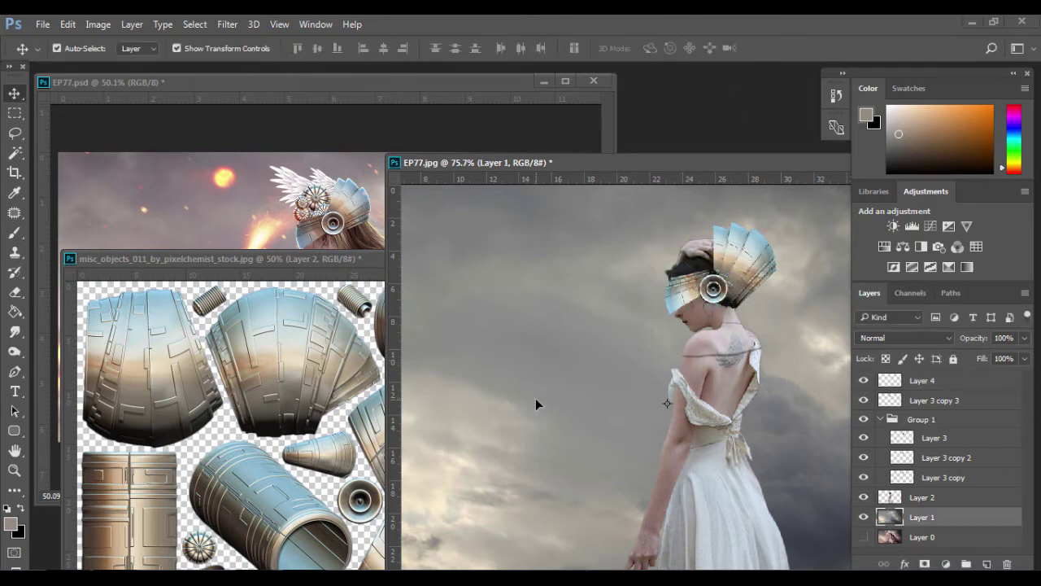
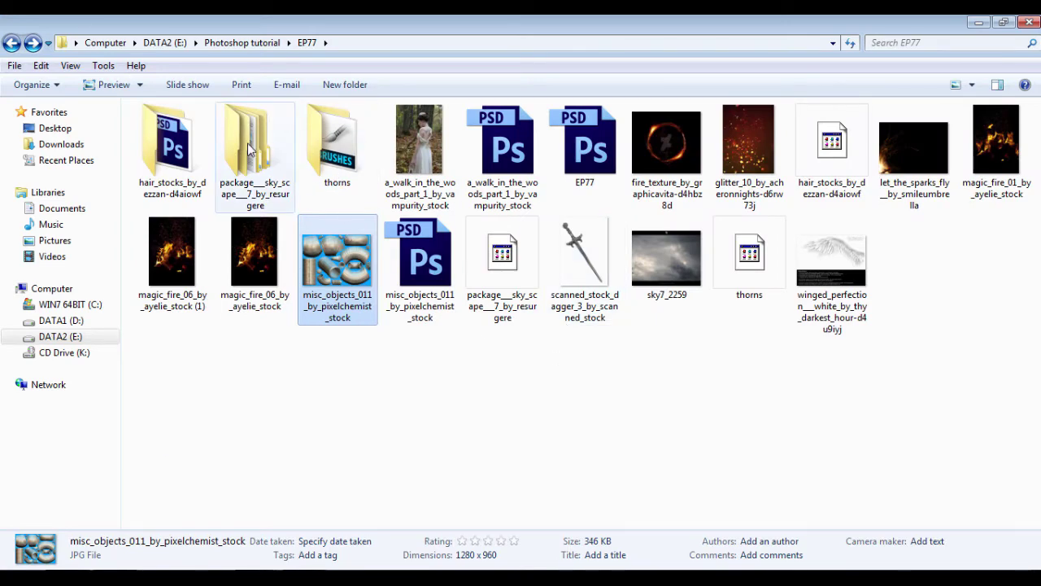
# Step: Open hair stocks.psd from the hair_stocks folder inside EP77 in Photoshop
pyautogui.doubleClick(178, 153)
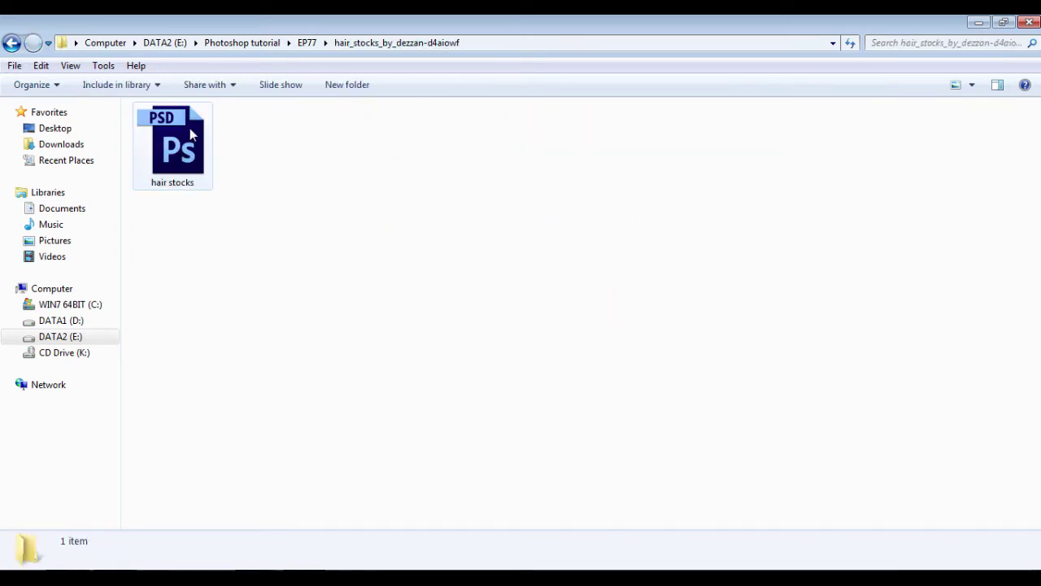
pyautogui.doubleClick(190, 127)
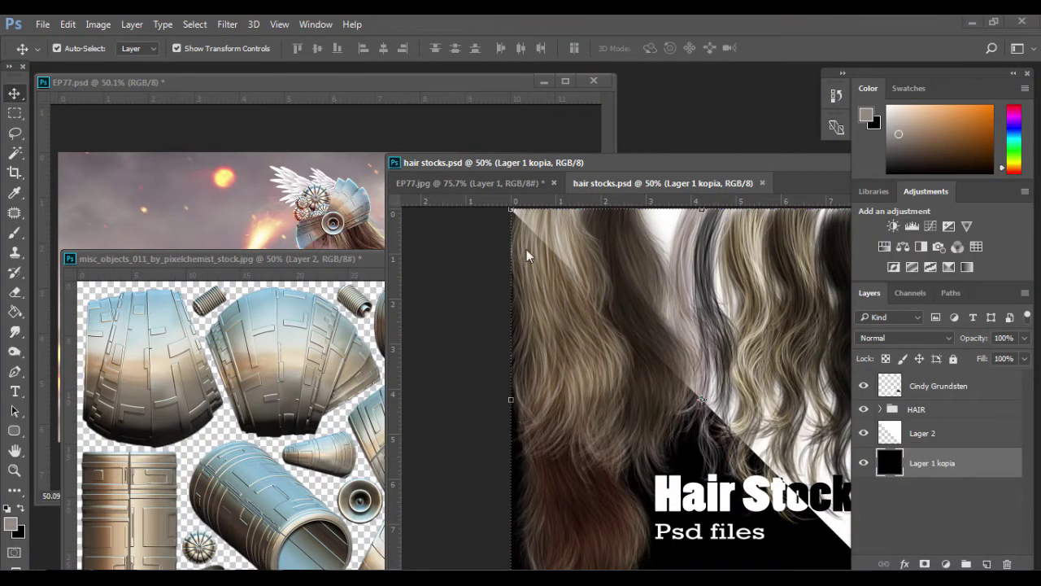
# Step: Float the hair stocks window and drag a brown hair strand into EP77.jpg as BROWN
pyautogui.moveTo(667, 183)
pyautogui.mouseDown()
pyautogui.moveTo(324, 296)
pyautogui.moveTo(295, 285)
pyautogui.mouseUp()
pyautogui.click(325, 257)
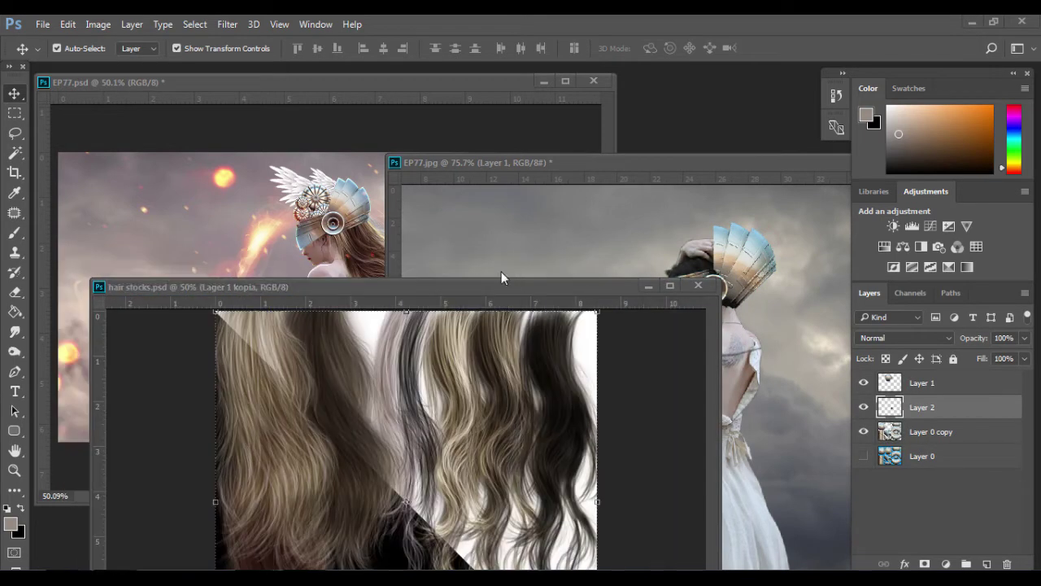
pyautogui.moveTo(478, 285)
pyautogui.mouseDown()
pyautogui.moveTo(361, 244)
pyautogui.moveTo(365, 256)
pyautogui.mouseUp()
pyautogui.click(341, 172)
pyautogui.click(415, 305)
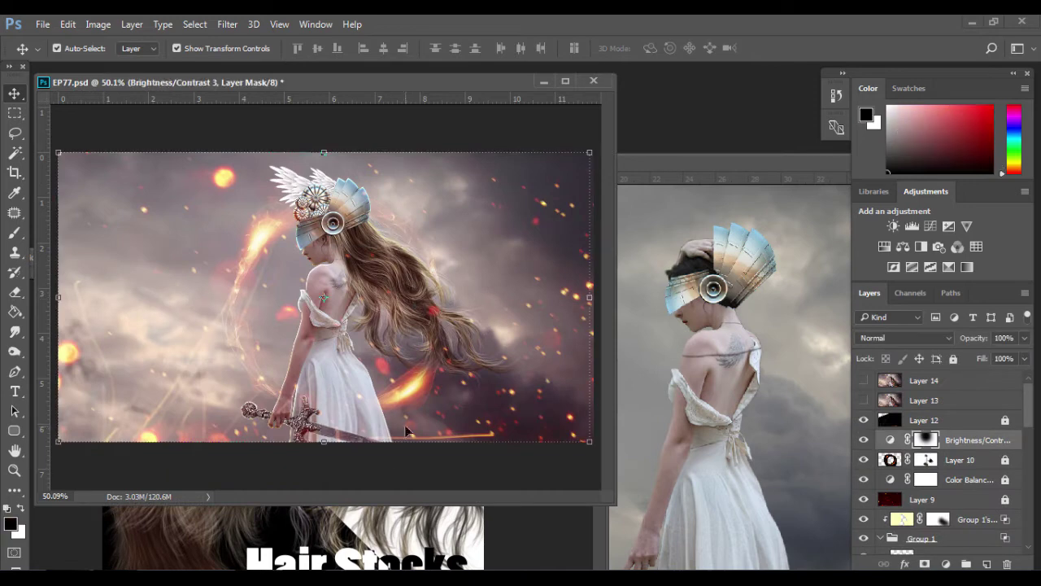
pyautogui.click(393, 515)
pyautogui.moveTo(371, 350)
pyautogui.mouseDown()
pyautogui.moveTo(379, 345)
pyautogui.moveTo(361, 370)
pyautogui.moveTo(719, 332)
pyautogui.mouseUp()
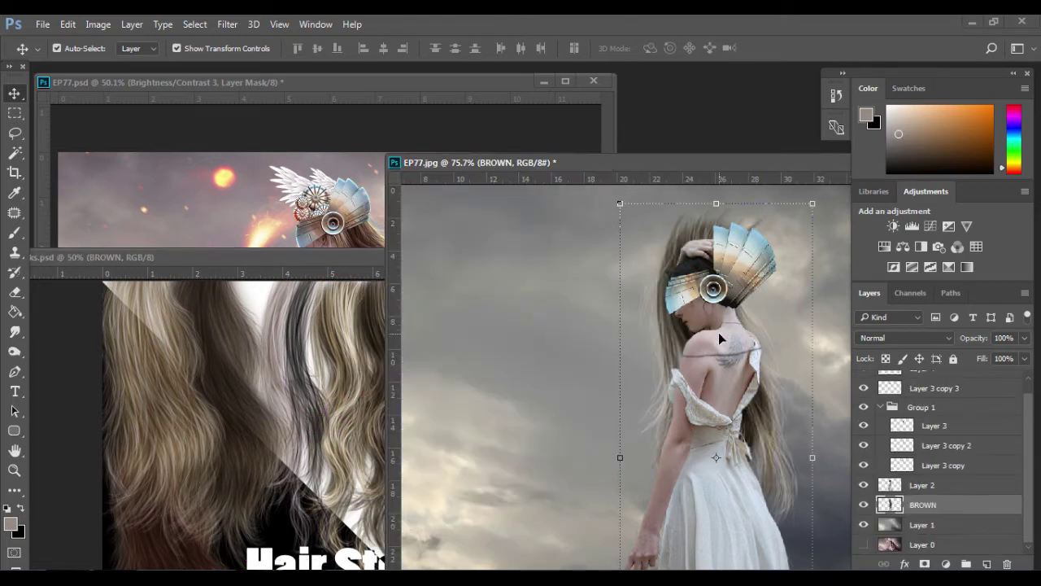
# Step: Scale the BROWN hair to about 63% and tilt it toward the head
pyautogui.moveTo(813, 201); pyautogui.dragTo(777, 297)
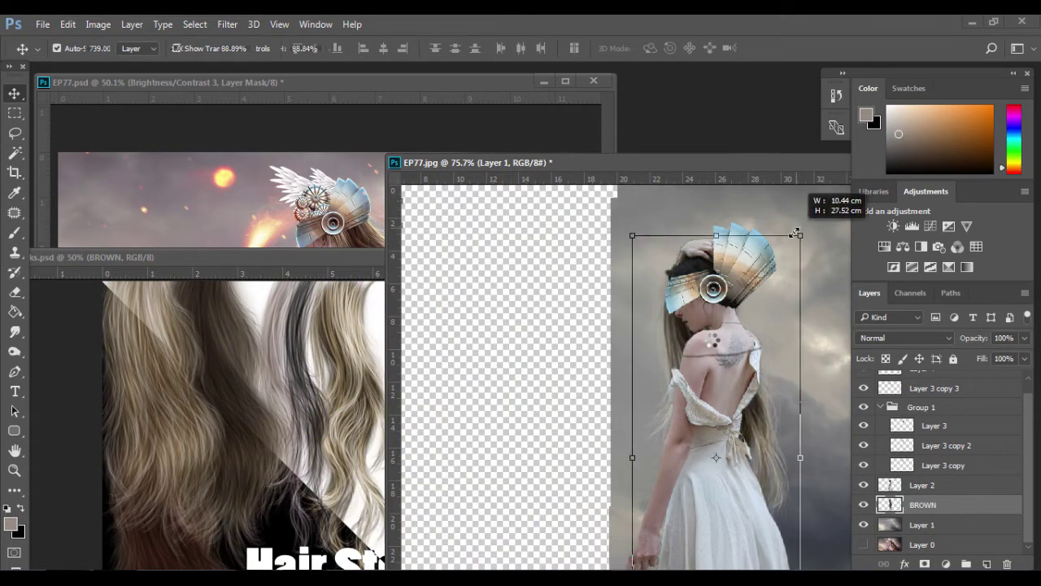
pyautogui.moveTo(747, 330)
pyautogui.mouseDown()
pyautogui.moveTo(779, 272)
pyautogui.moveTo(776, 212)
pyautogui.moveTo(767, 213)
pyautogui.mouseUp()
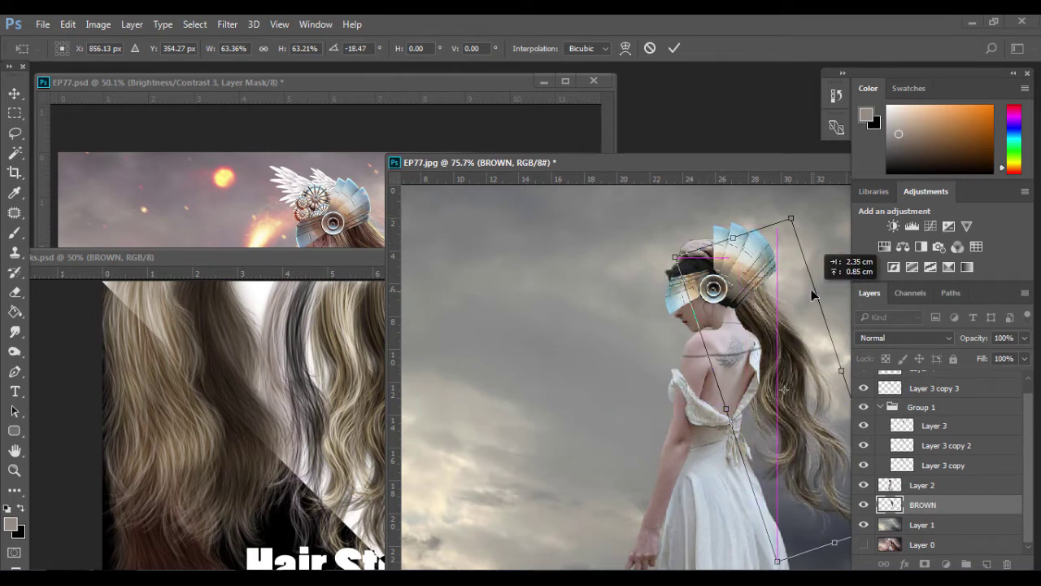
pyautogui.moveTo(773, 285); pyautogui.dragTo(814, 271)
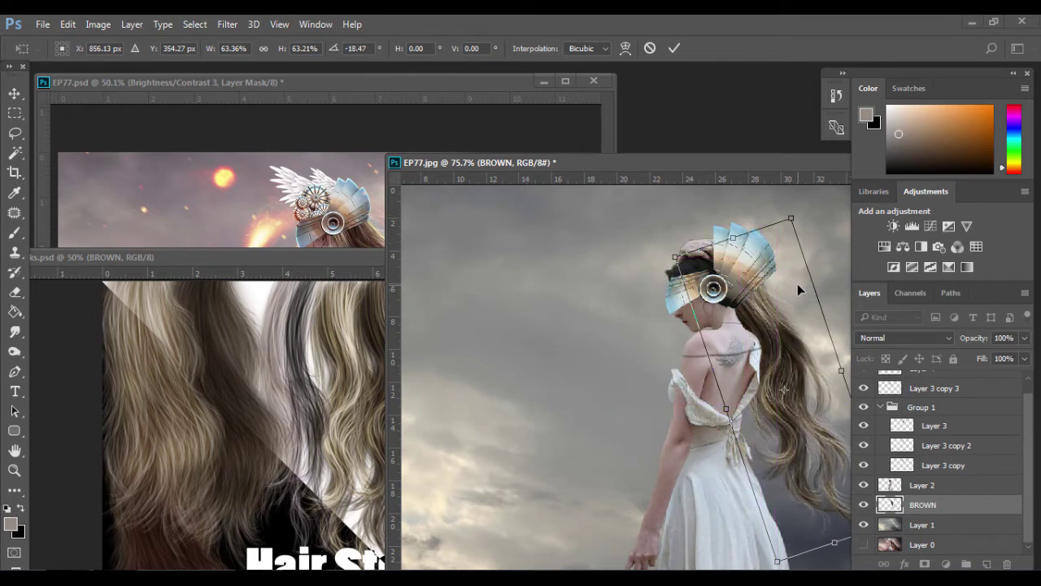
pyautogui.click(675, 48)
# Step: Re-rotate the hair to about -16° and nudge it behind the model's head
pyautogui.moveTo(701, 162); pyautogui.dragTo(558, 133)
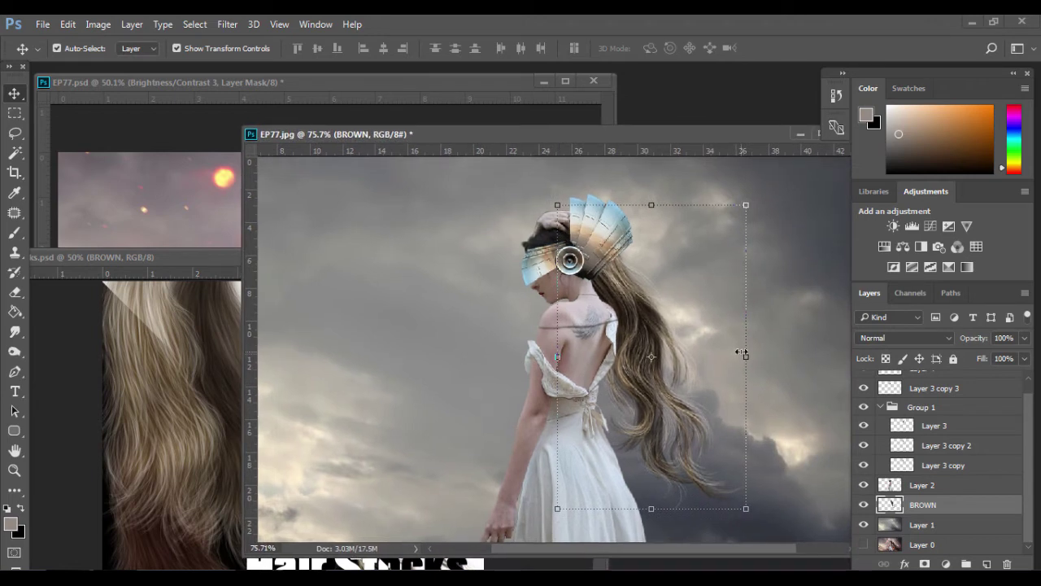
pyautogui.moveTo(765, 535)
pyautogui.mouseDown()
pyautogui.moveTo(742, 445)
pyautogui.moveTo(706, 382)
pyautogui.mouseUp()
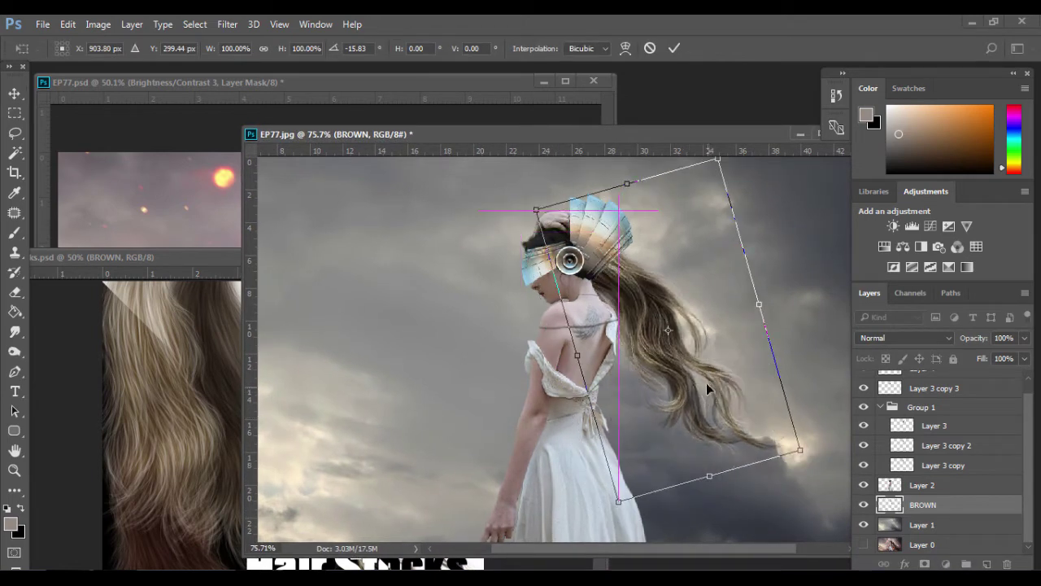
pyautogui.click(674, 48)
pyautogui.moveTo(667, 289); pyautogui.dragTo(673, 292)
# Step: Compare against the EP77.psd reference and reselect the BROWN hair layer
pyautogui.click(700, 232)
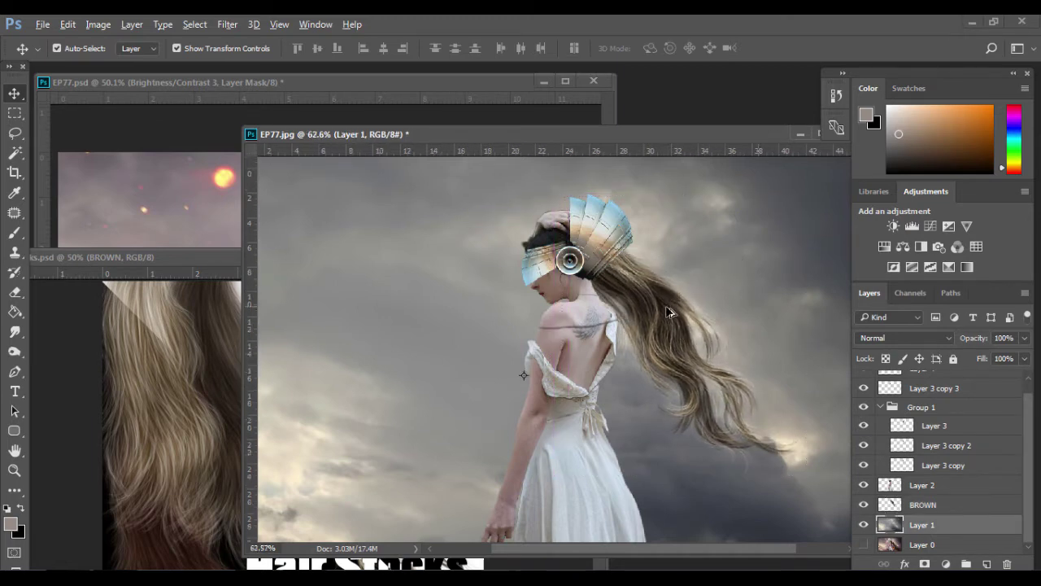
pyautogui.scroll(-3, 666, 305)
pyautogui.scroll(1, 666, 305)
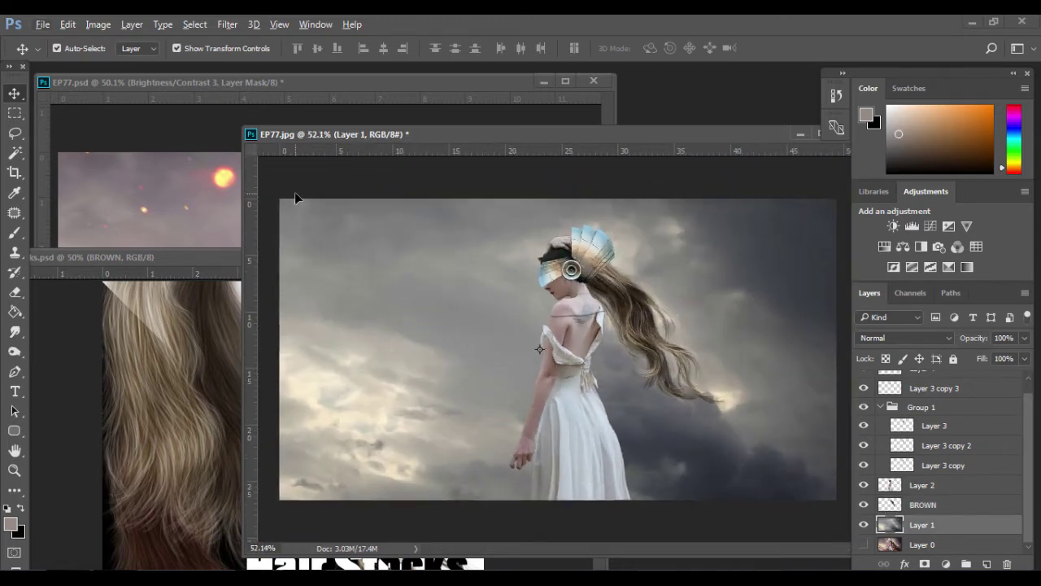
pyautogui.click(174, 181)
pyautogui.click(724, 321)
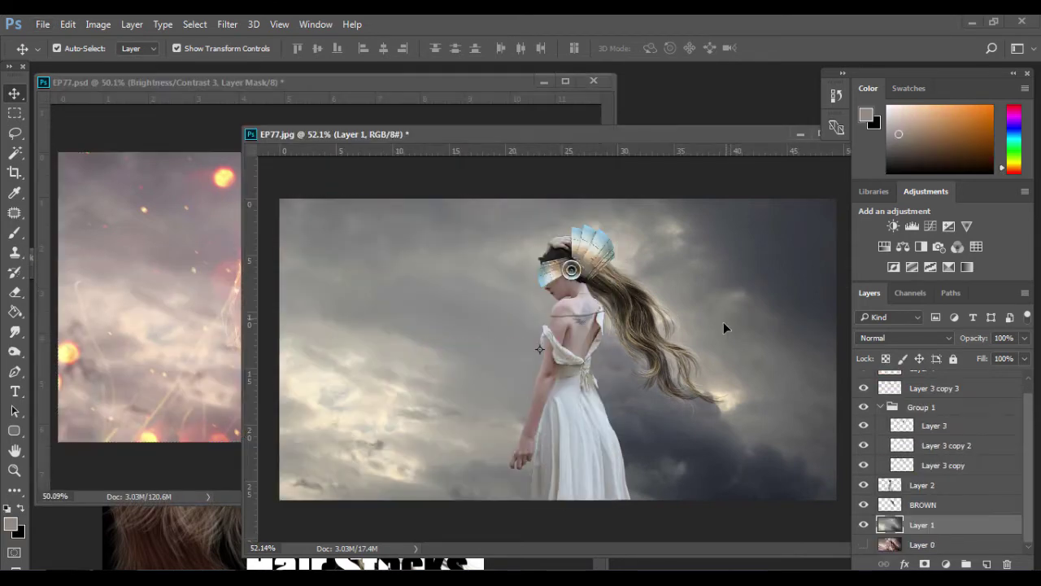
pyautogui.scroll(2, 674, 333)
pyautogui.keyDown('alt'); pyautogui.click(604, 285); pyautogui.keyUp('alt')
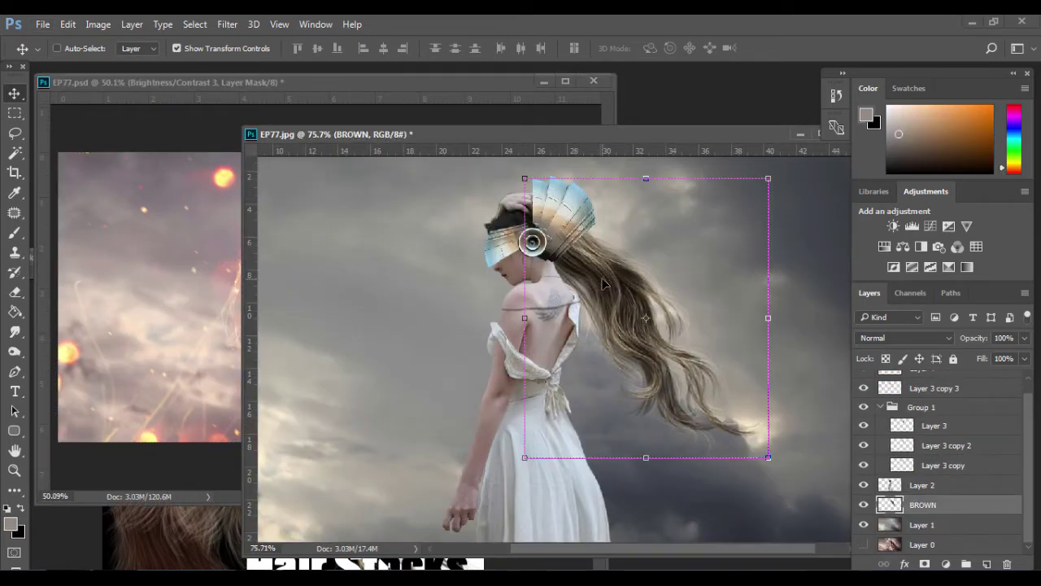
# Step: Duplicate the BROWN hair and place BROWN copy just below Group 1
pyautogui.moveTo(606, 285); pyautogui.dragTo(595, 288)
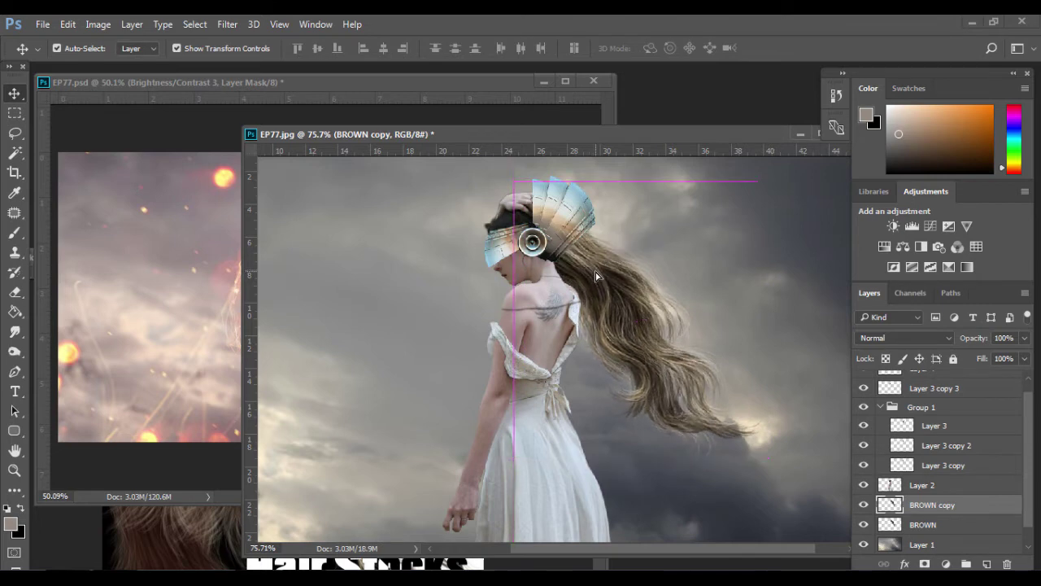
pyautogui.moveTo(930, 504); pyautogui.dragTo(942, 397)
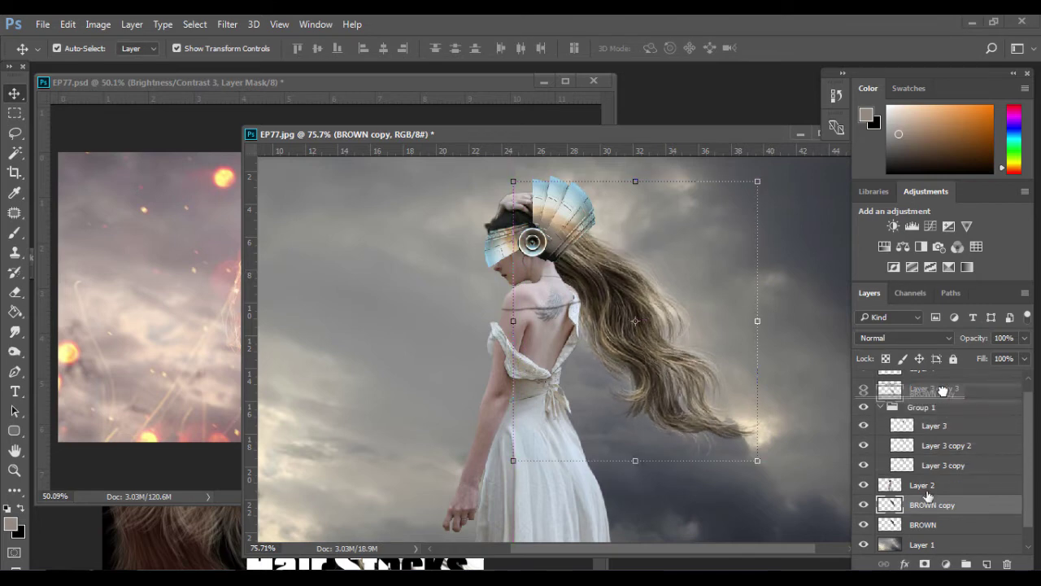
pyautogui.moveTo(581, 269); pyautogui.dragTo(584, 278)
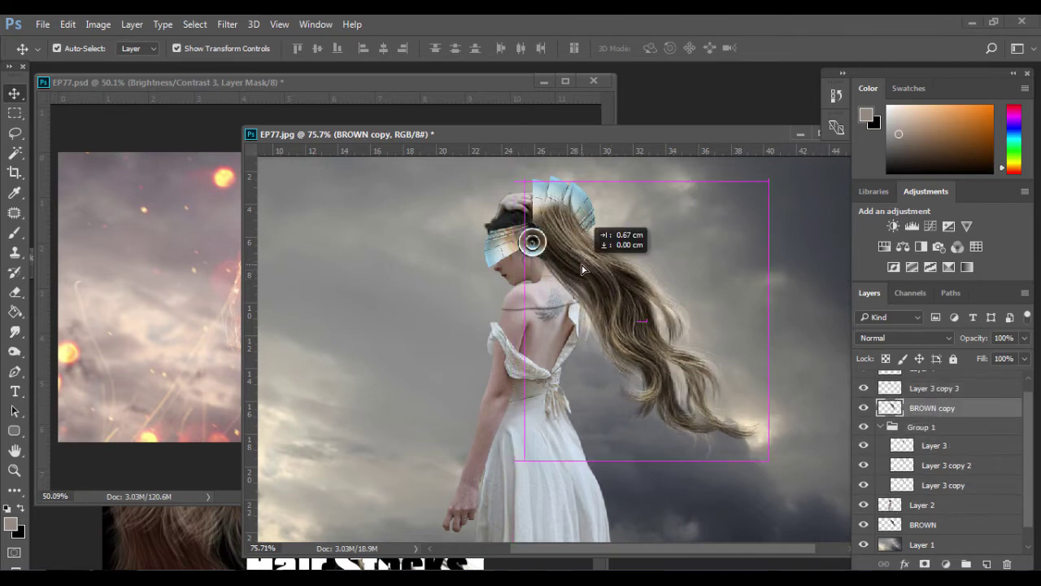
pyautogui.click(879, 427)
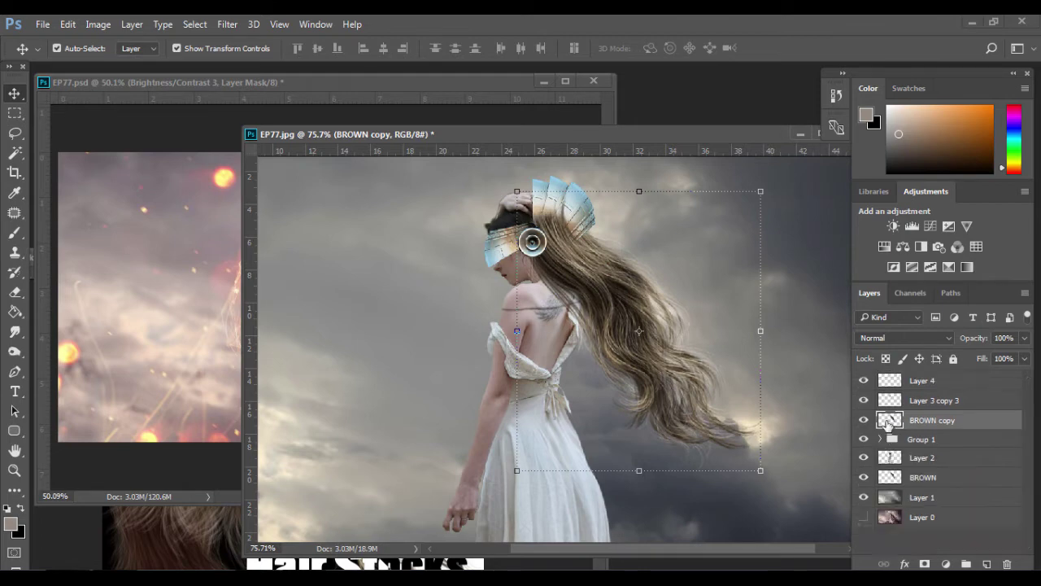
pyautogui.moveTo(917, 421); pyautogui.dragTo(919, 454)
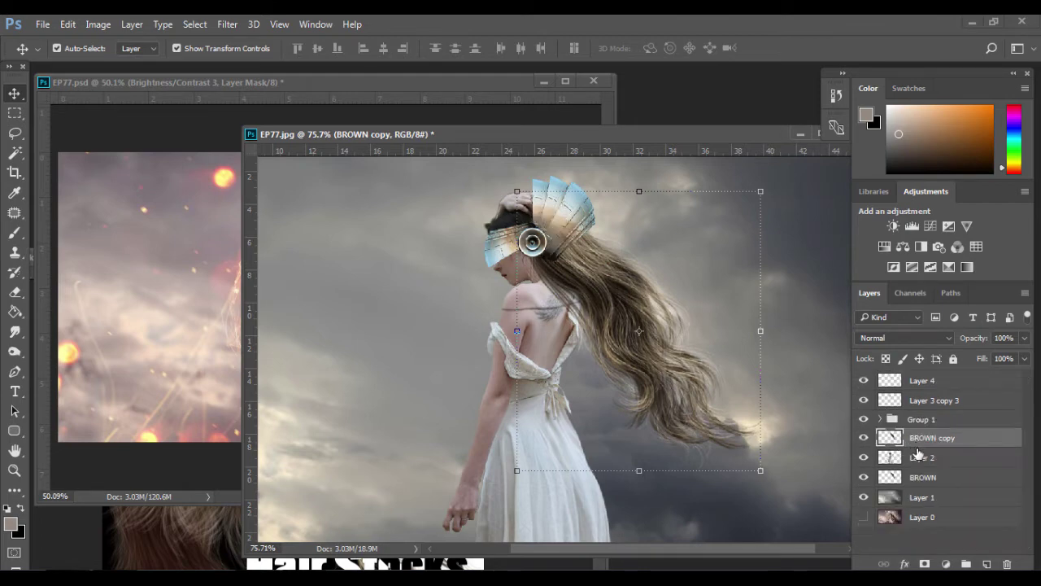
pyautogui.click(863, 438)
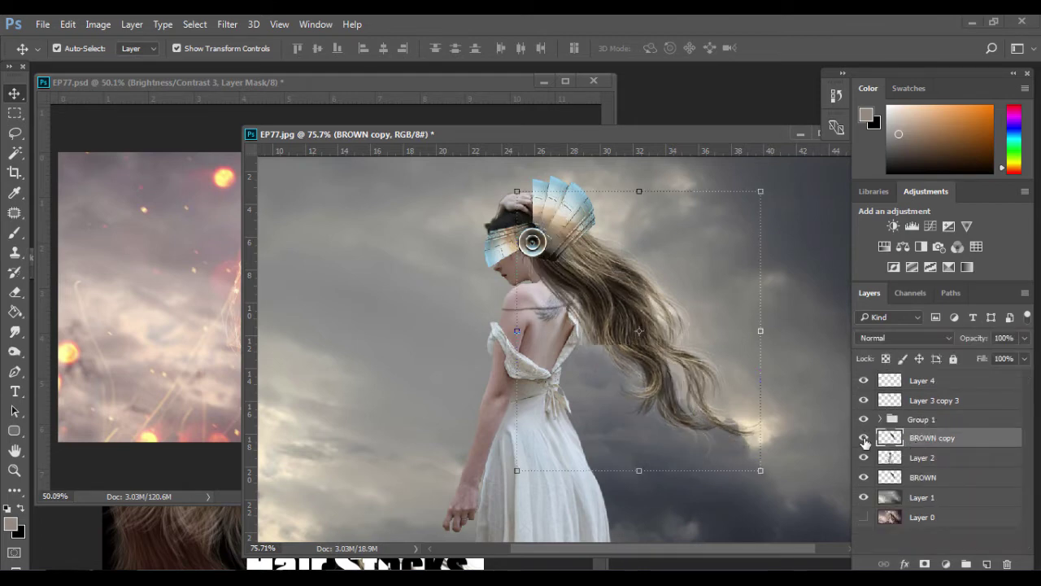
# Step: Rotate BROWN copy about 3.4°, shift it into place, and apply the transform
pyautogui.moveTo(775, 191); pyautogui.dragTo(784, 200)
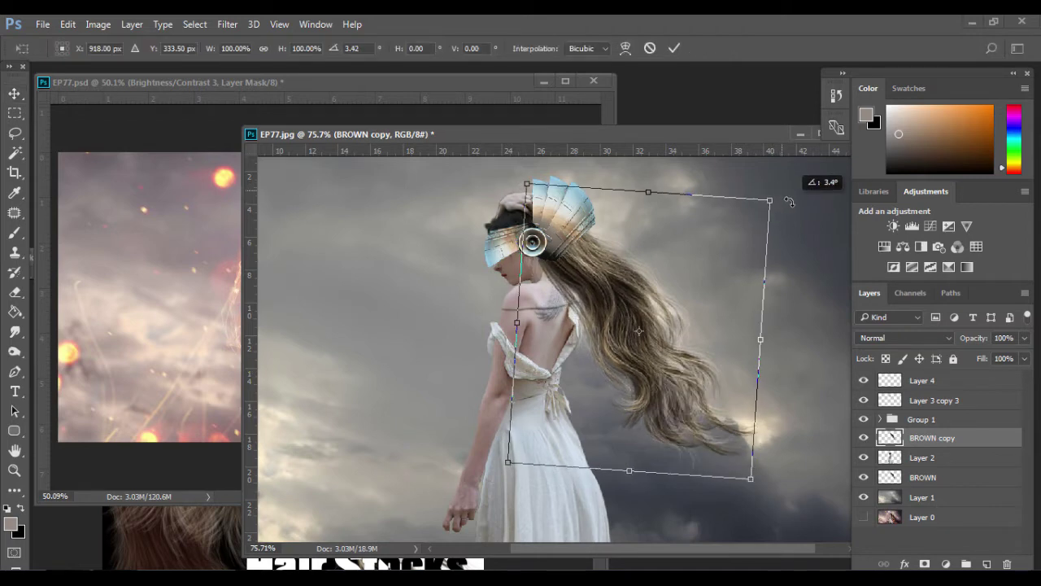
pyautogui.moveTo(698, 278)
pyautogui.mouseDown()
pyautogui.moveTo(688, 288)
pyautogui.moveTo(702, 284)
pyautogui.mouseUp()
pyautogui.click(676, 48)
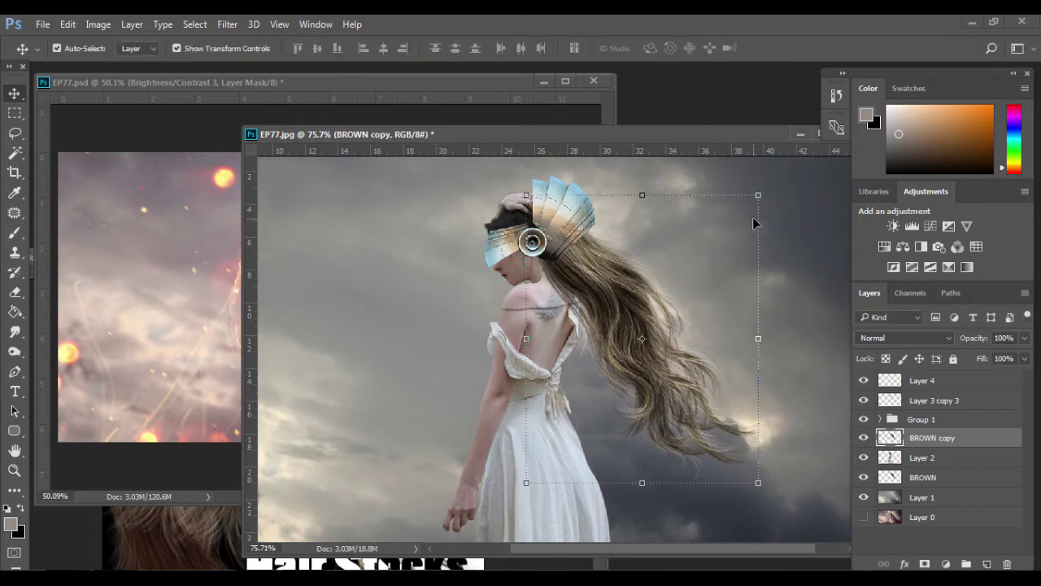
pyautogui.click(801, 263)
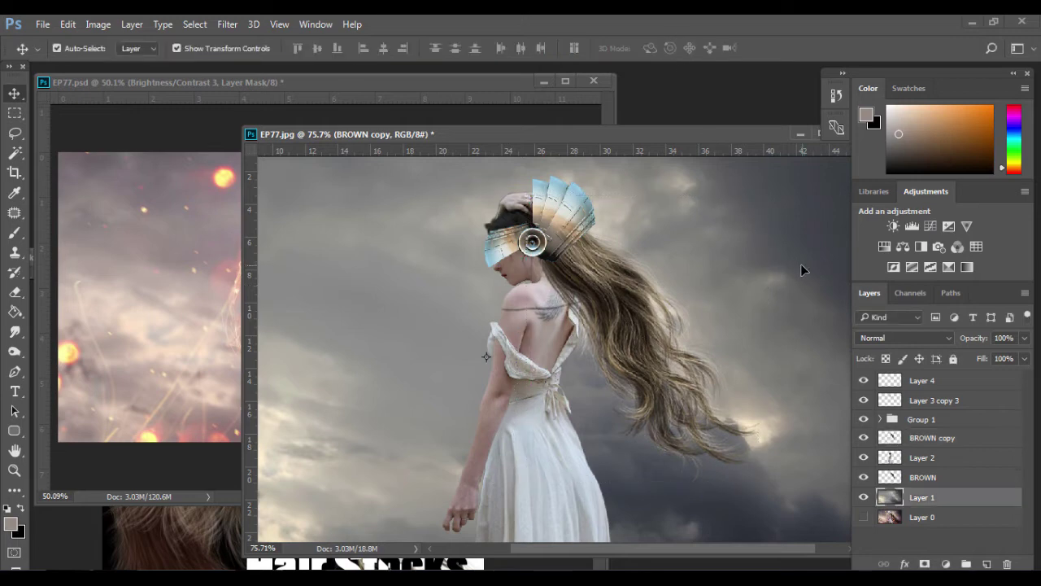
# Step: Nudge the BROWN hair into place and give it a layer mask
pyautogui.click(924, 477)
pyautogui.moveTo(626, 262); pyautogui.dragTo(639, 238)
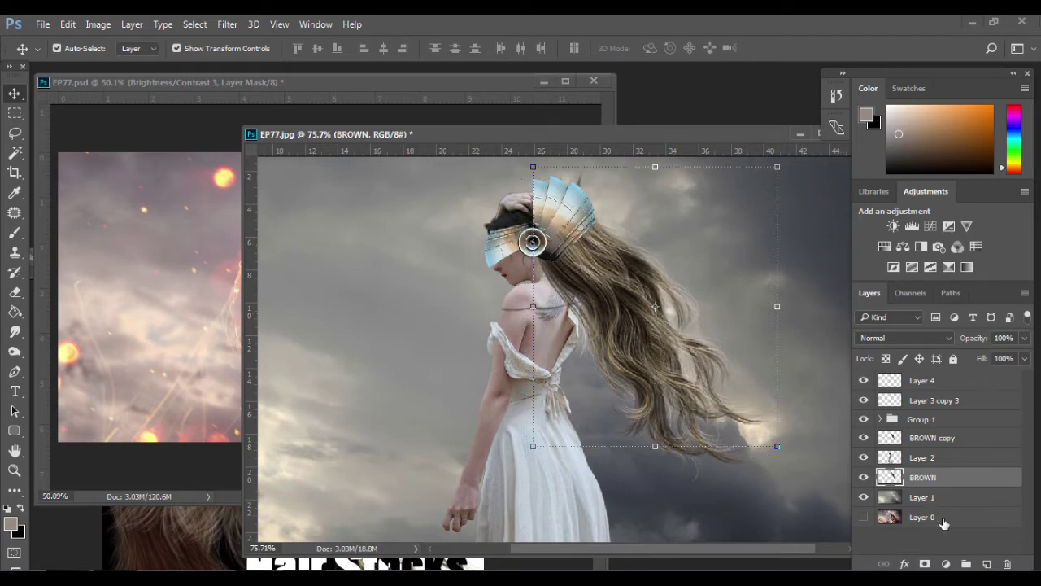
pyautogui.click(925, 563)
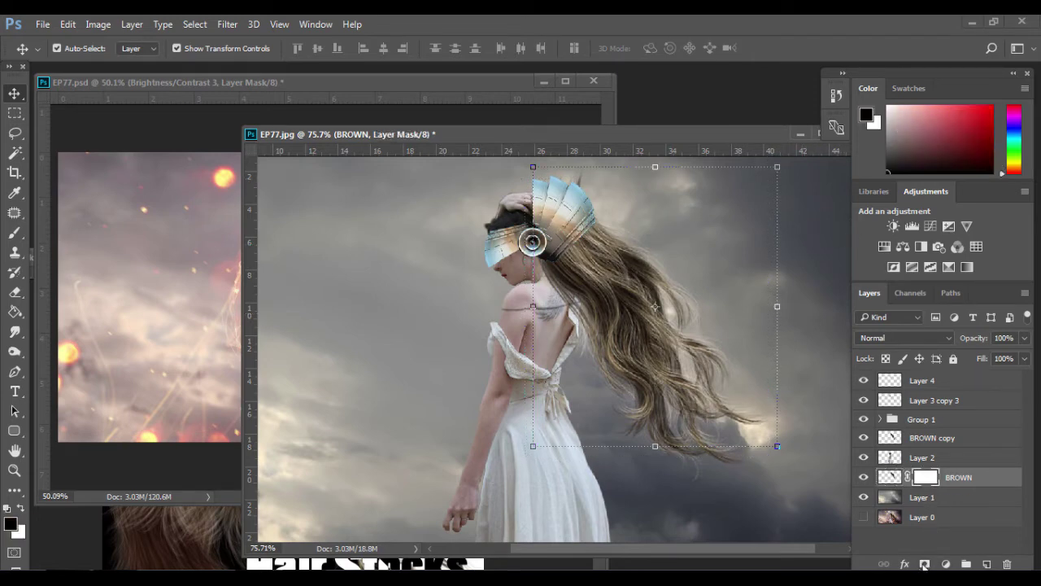
pyautogui.click(10, 524)
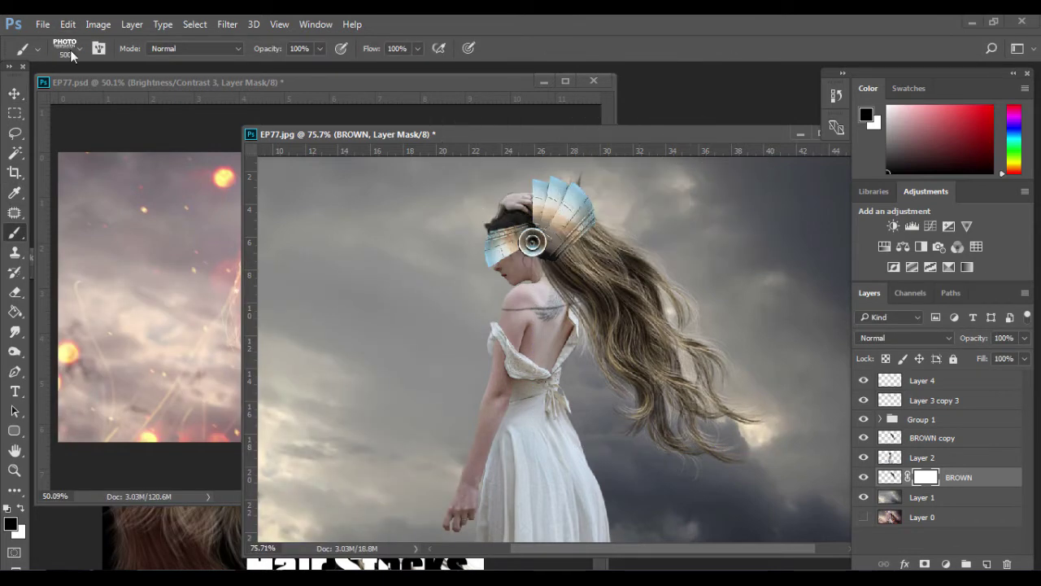
# Step: Set the brush to 58% opacity and size 150
pyautogui.click(77, 50)
pyautogui.click(480, 218)
pyautogui.moveTo(319, 50); pyautogui.dragTo(296, 64)
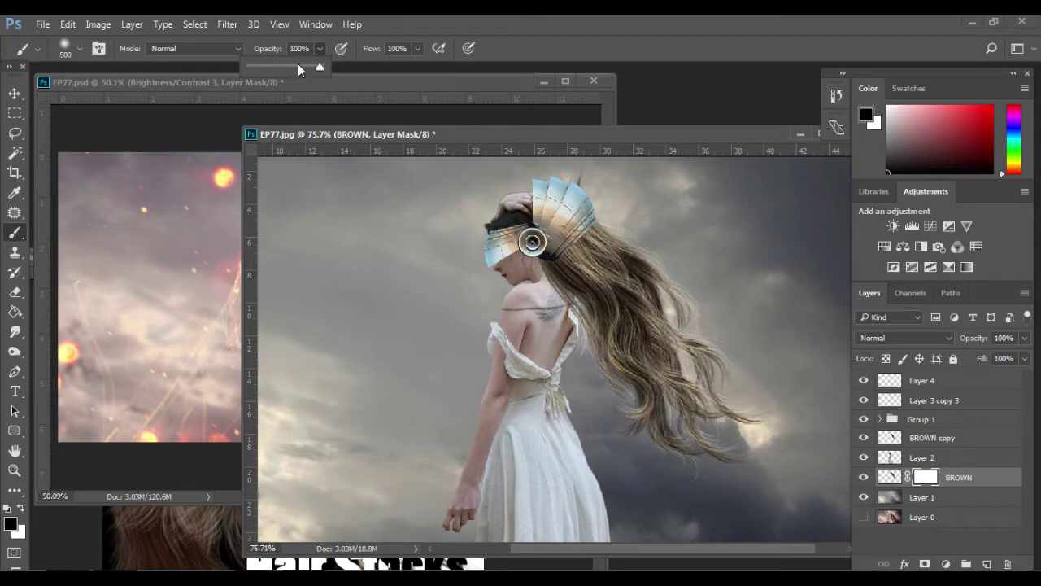
pyautogui.click(415, 49)
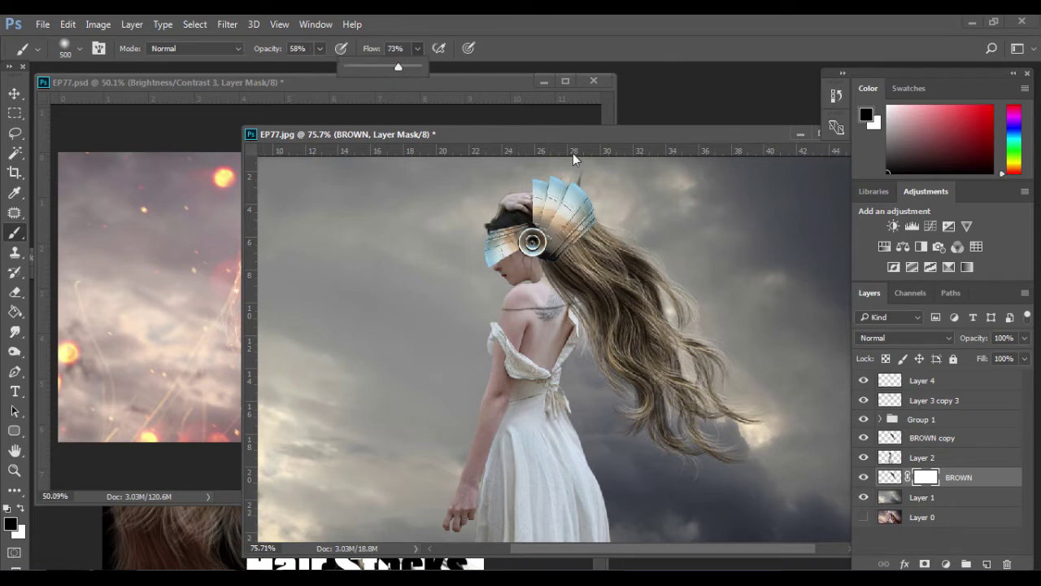
pyautogui.press('[')
pyautogui.press('[')
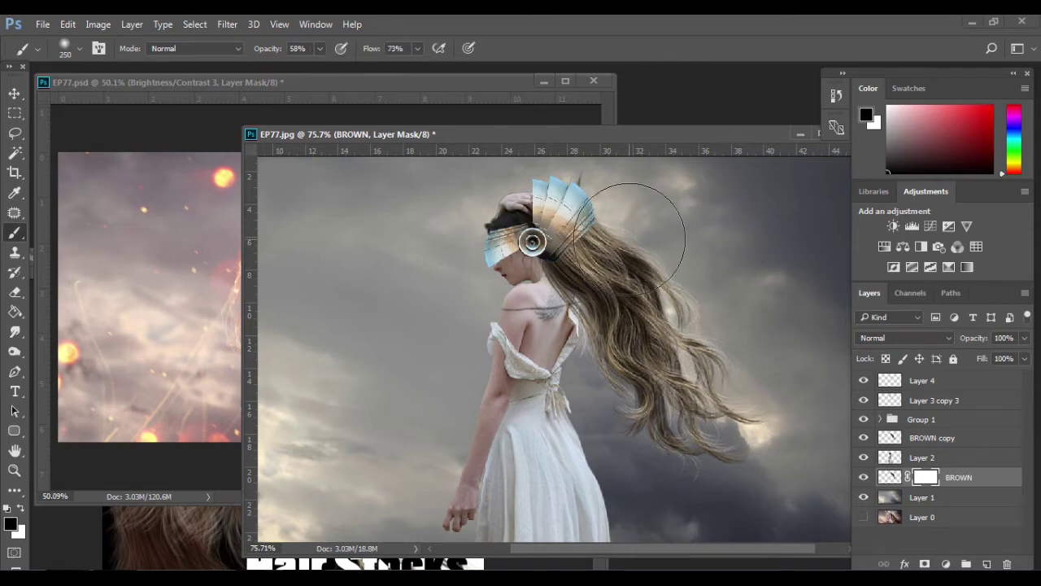
pyautogui.press('[')
pyautogui.press('[')
pyautogui.press('[')
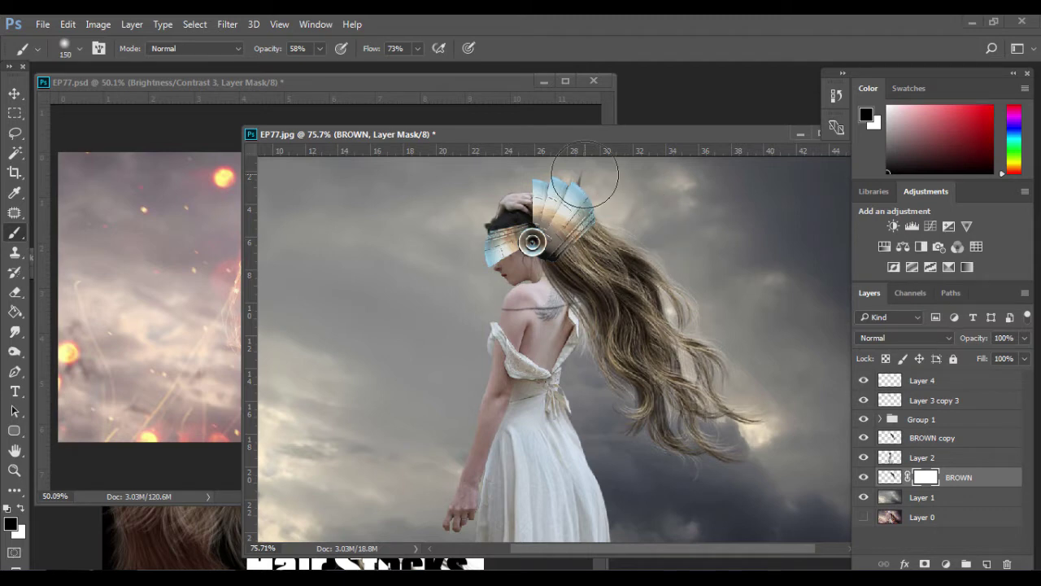
# Step: Paint the BROWN mask to reveal the fan headpiece top, checking the EP77.psd reference
pyautogui.moveTo(584, 174)
pyautogui.mouseDown()
pyautogui.moveTo(561, 183)
pyautogui.moveTo(600, 175)
pyautogui.moveTo(570, 187)
pyautogui.mouseUp()
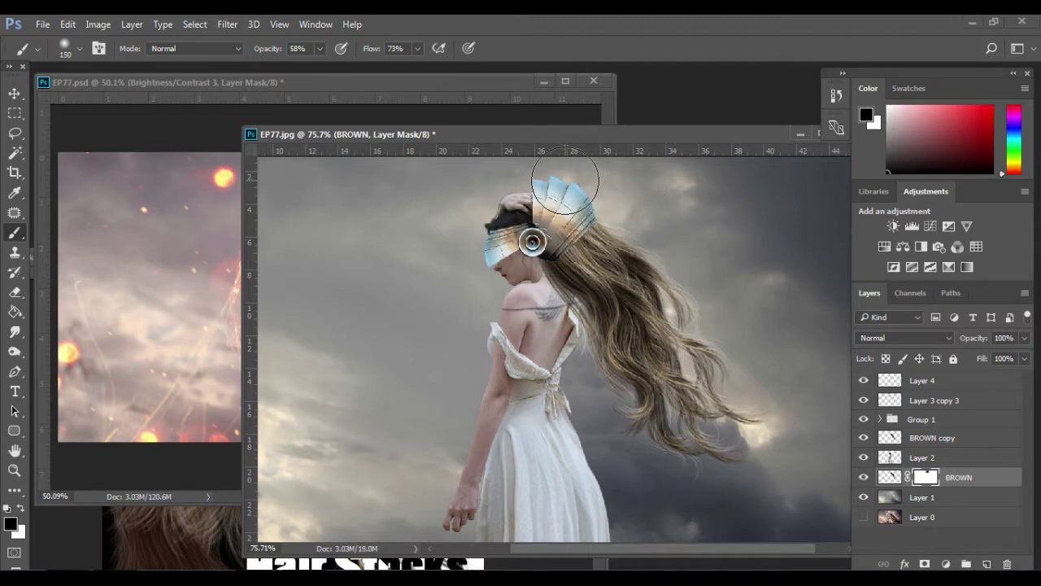
pyautogui.click(170, 153)
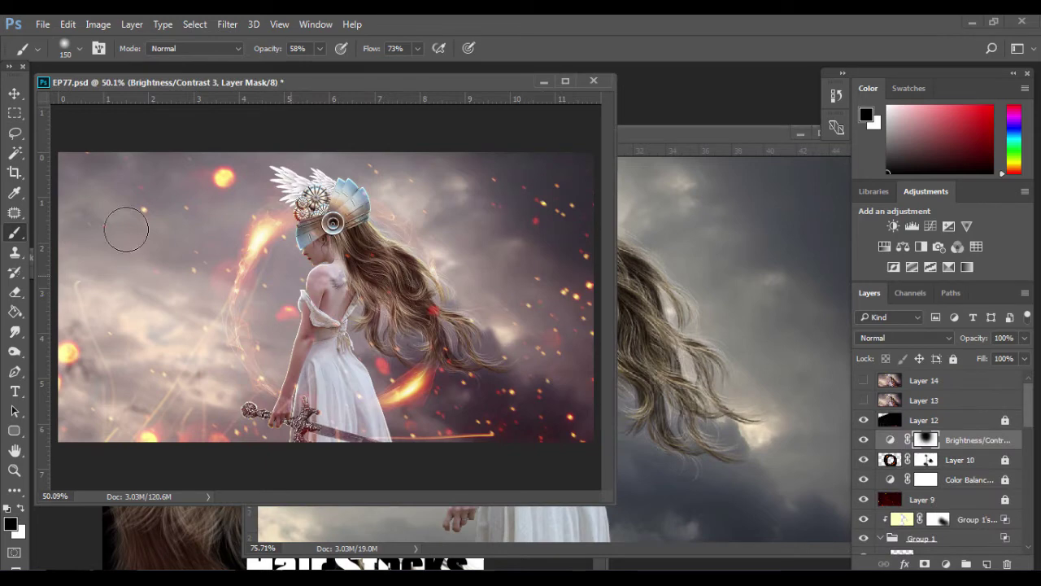
pyautogui.click(14, 94)
# Step: Flip BROWN copy horizontally and rotate it about -69° for fuller wind-blown strands
pyautogui.moveTo(683, 336)
pyautogui.mouseDown()
pyautogui.moveTo(622, 335)
pyautogui.moveTo(864, 440)
pyautogui.mouseUp()
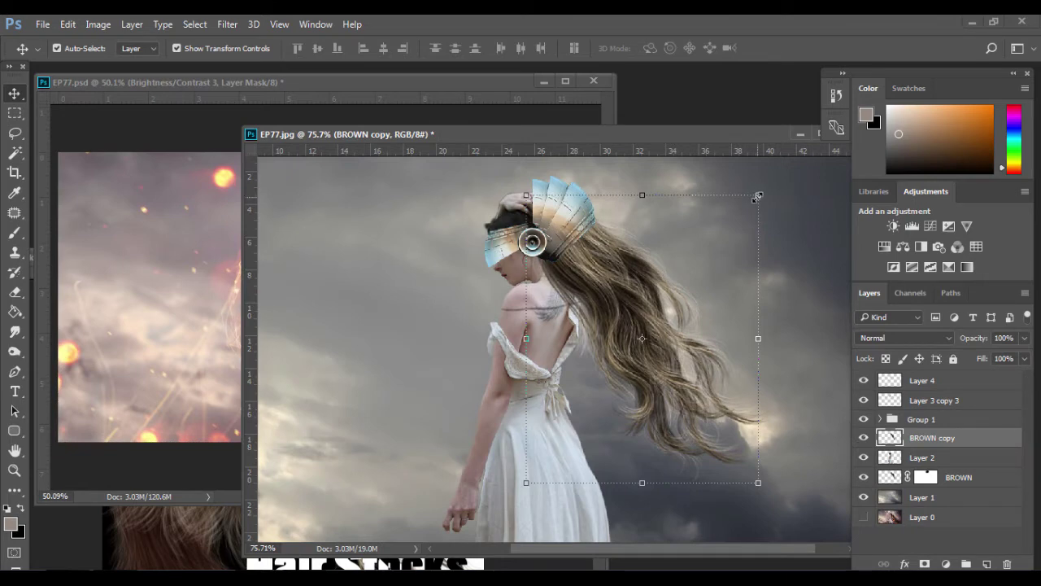
pyautogui.click(757, 197)
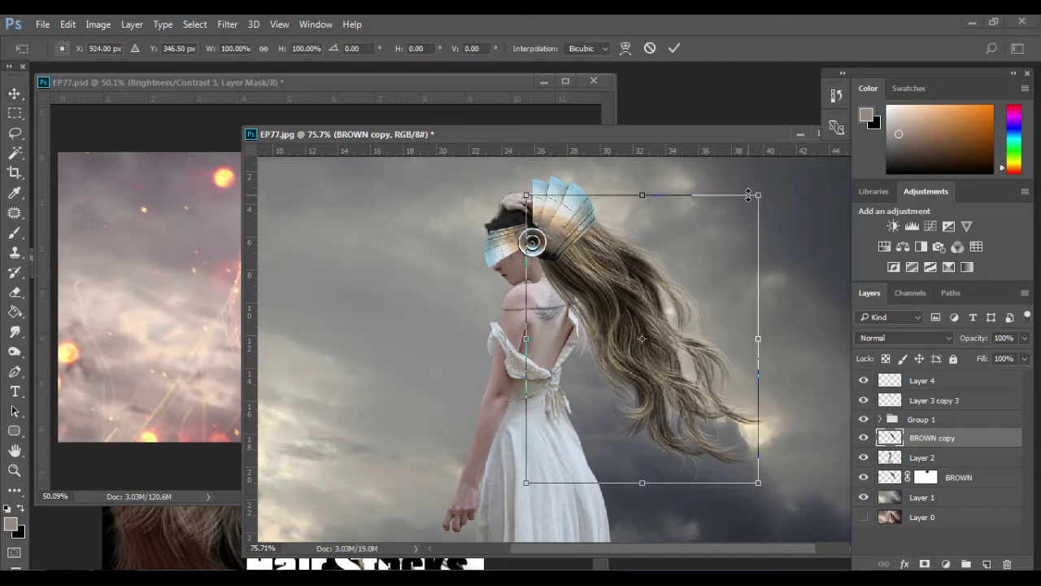
pyautogui.rightClick(598, 287)
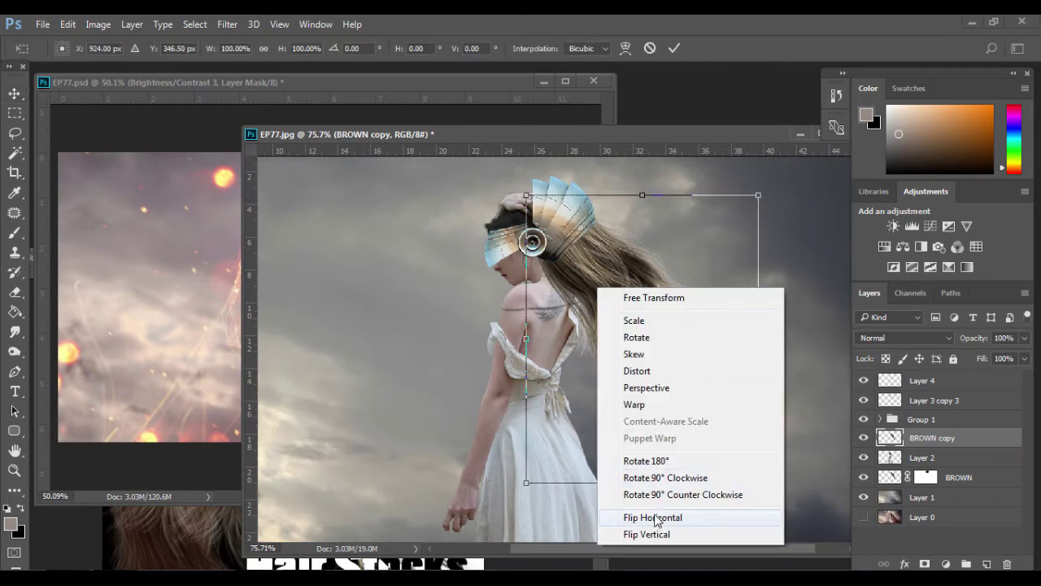
pyautogui.click(639, 518)
pyautogui.moveTo(777, 250); pyautogui.dragTo(627, 167)
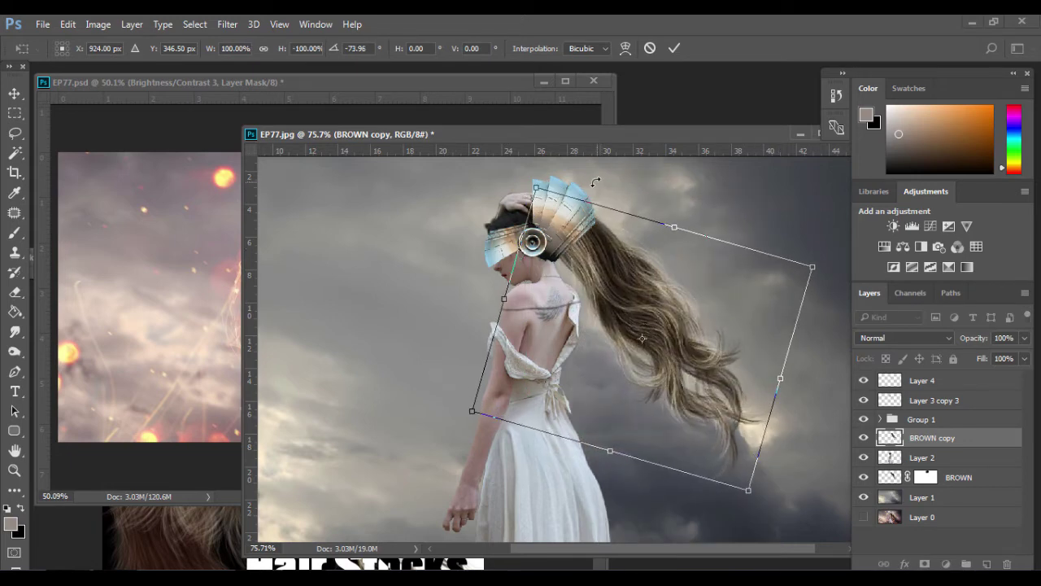
pyautogui.moveTo(626, 261)
pyautogui.mouseDown()
pyautogui.moveTo(598, 298)
pyautogui.moveTo(640, 264)
pyautogui.mouseUp()
pyautogui.moveTo(782, 273); pyautogui.dragTo(755, 295)
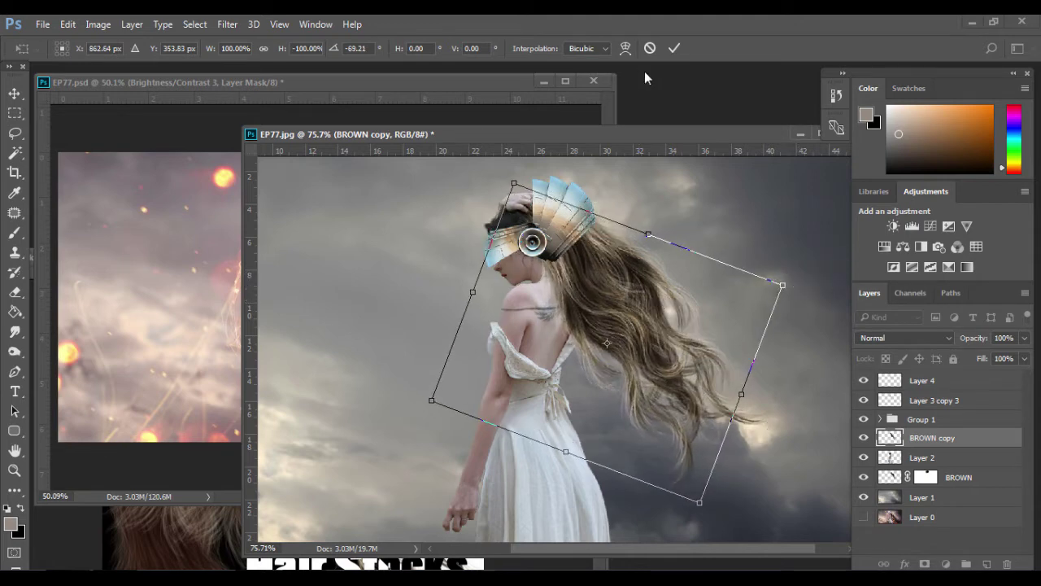
pyautogui.click(674, 48)
pyautogui.click(763, 209)
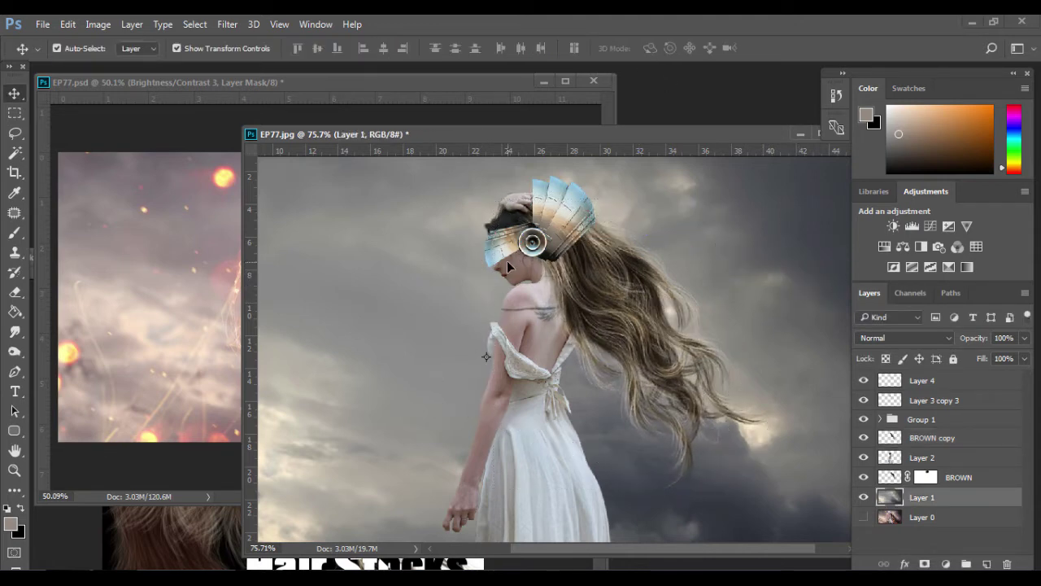
# Step: Drag the winged_perfection PNG from the EP77 folder into Photoshop and float its window
pyautogui.moveTo(577, 133); pyautogui.dragTo(555, 128)
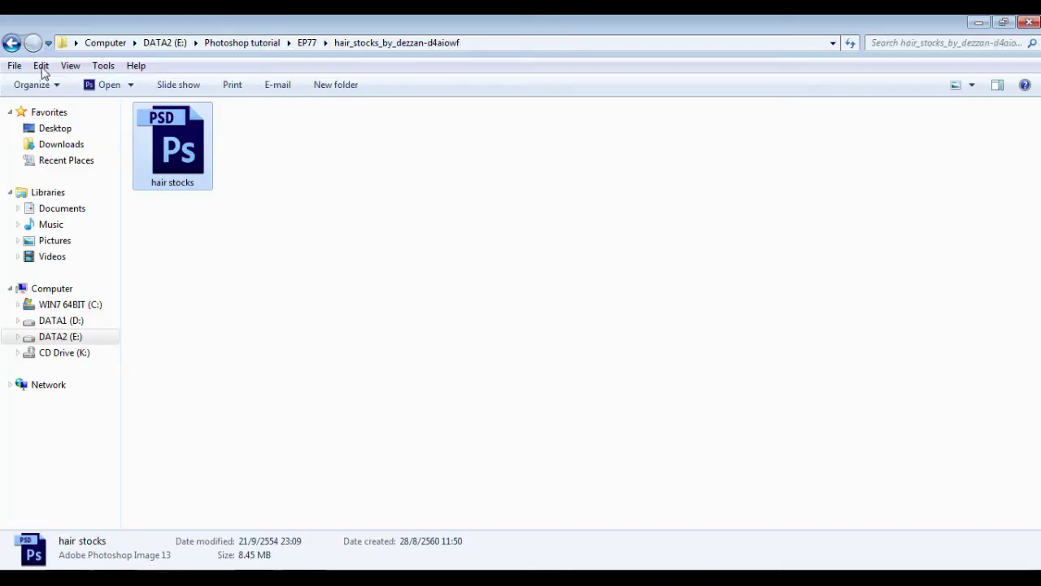
pyautogui.click(11, 42)
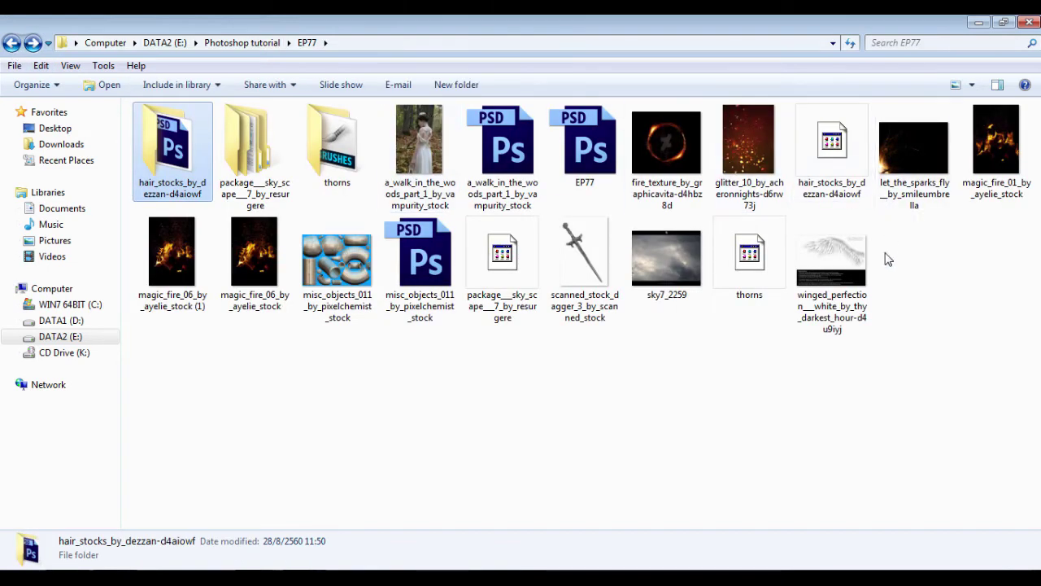
pyautogui.click(832, 256)
pyautogui.moveTo(831, 254); pyautogui.dragTo(257, 576)
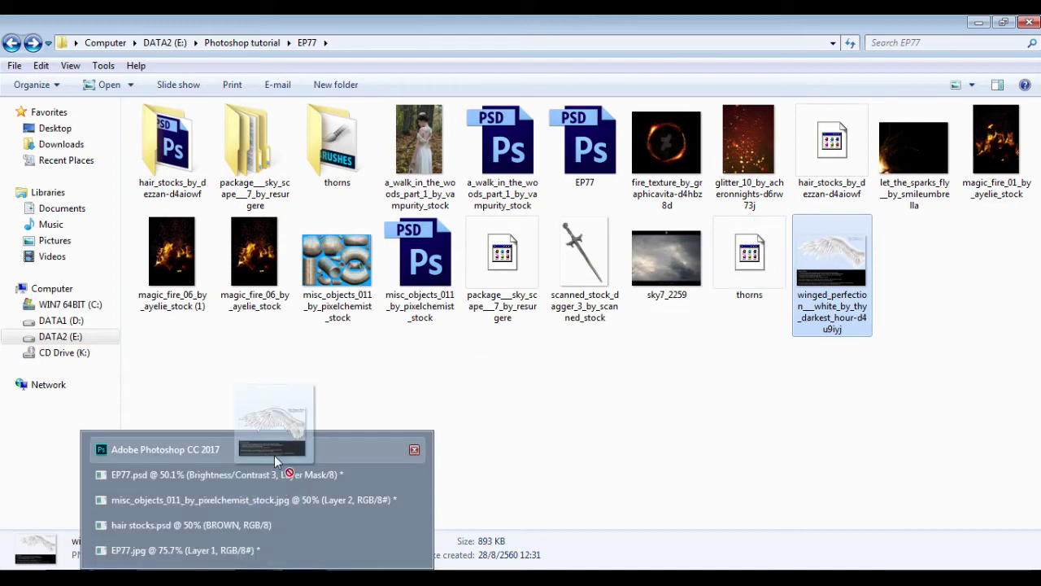
pyautogui.moveTo(257, 569)
pyautogui.mouseDown()
pyautogui.moveTo(132, 460)
pyautogui.moveTo(218, 411)
pyautogui.mouseUp()
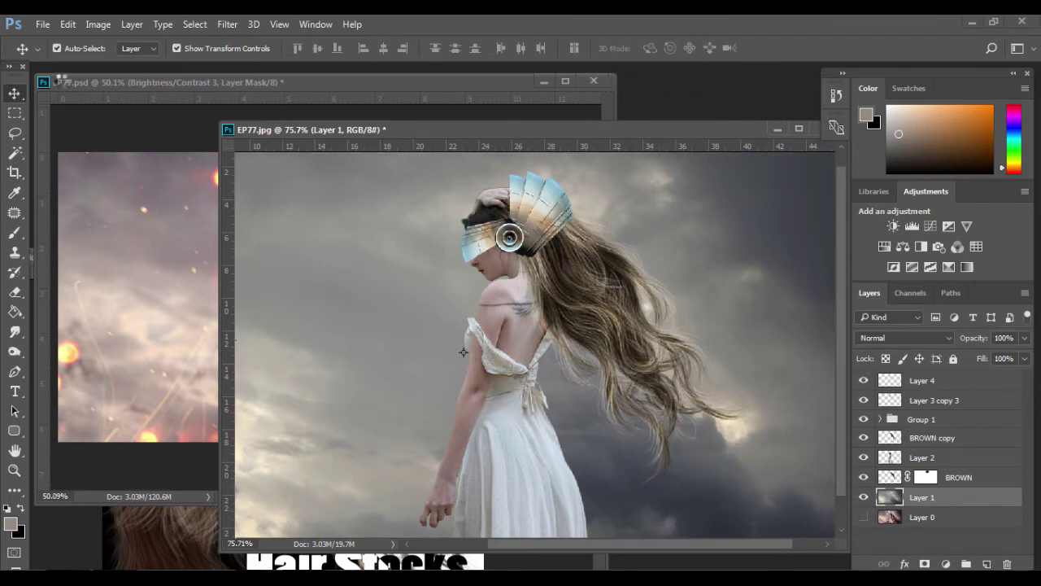
pyautogui.moveTo(532, 107); pyautogui.dragTo(65, 73)
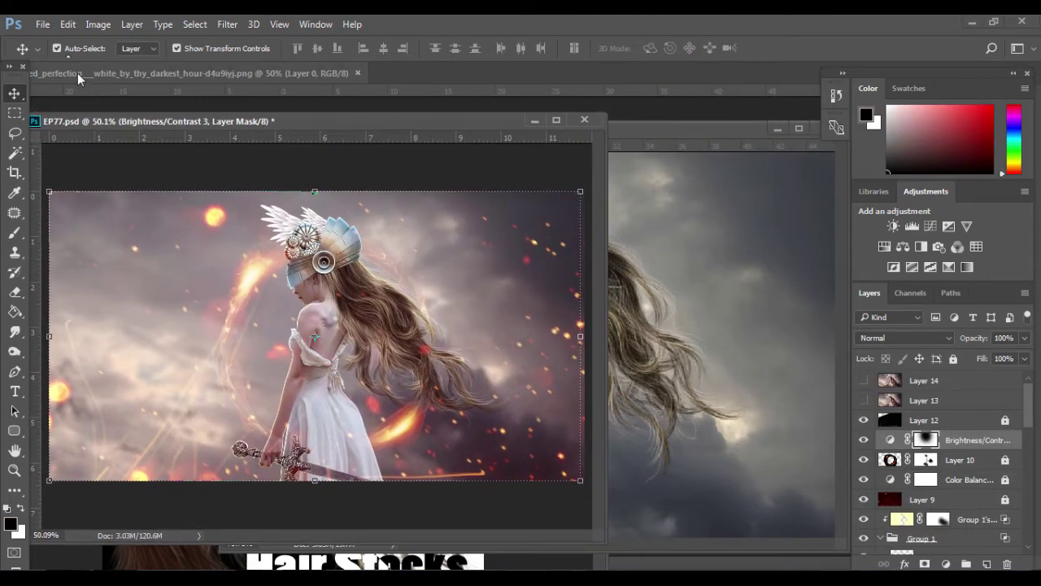
pyautogui.moveTo(77, 73); pyautogui.dragTo(80, 107)
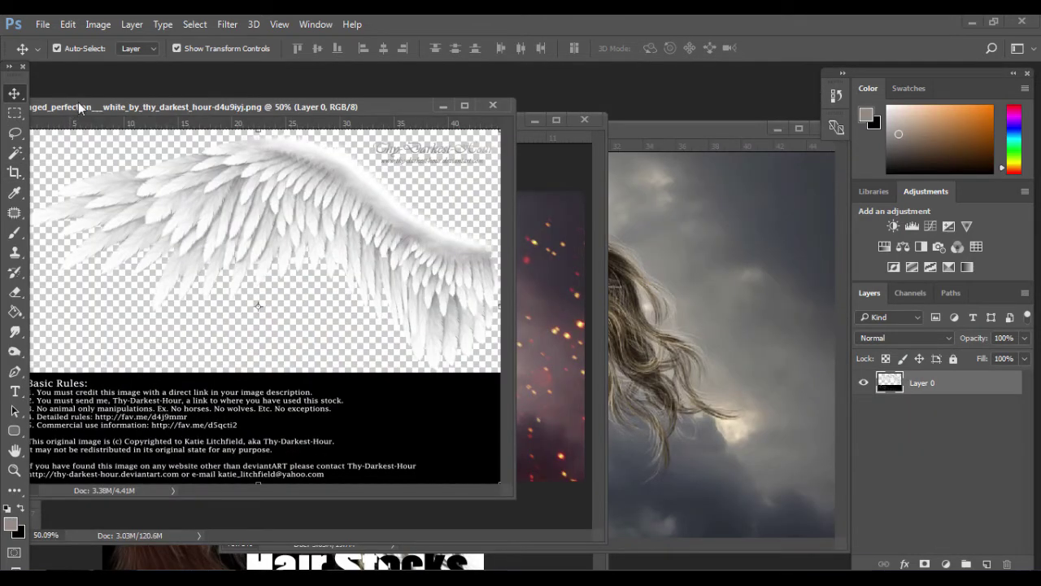
# Step: Lasso the wing, copy it to its own layer, and drag it into EP77.jpg
pyautogui.click(15, 133)
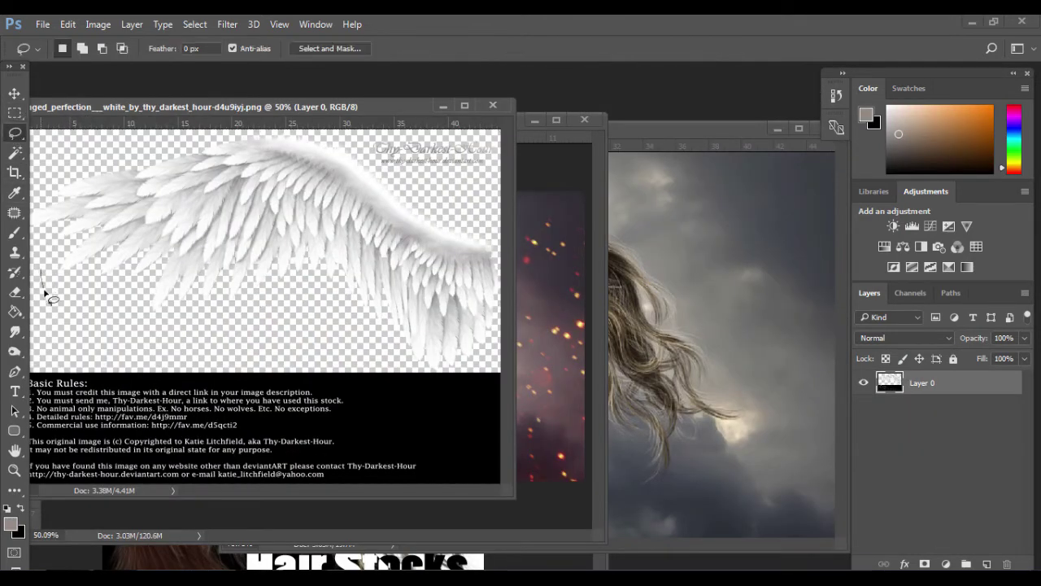
pyautogui.moveTo(45, 293)
pyautogui.mouseDown()
pyautogui.moveTo(415, 154)
pyautogui.moveTo(212, 128)
pyautogui.moveTo(74, 159)
pyautogui.moveTo(18, 211)
pyautogui.mouseUp()
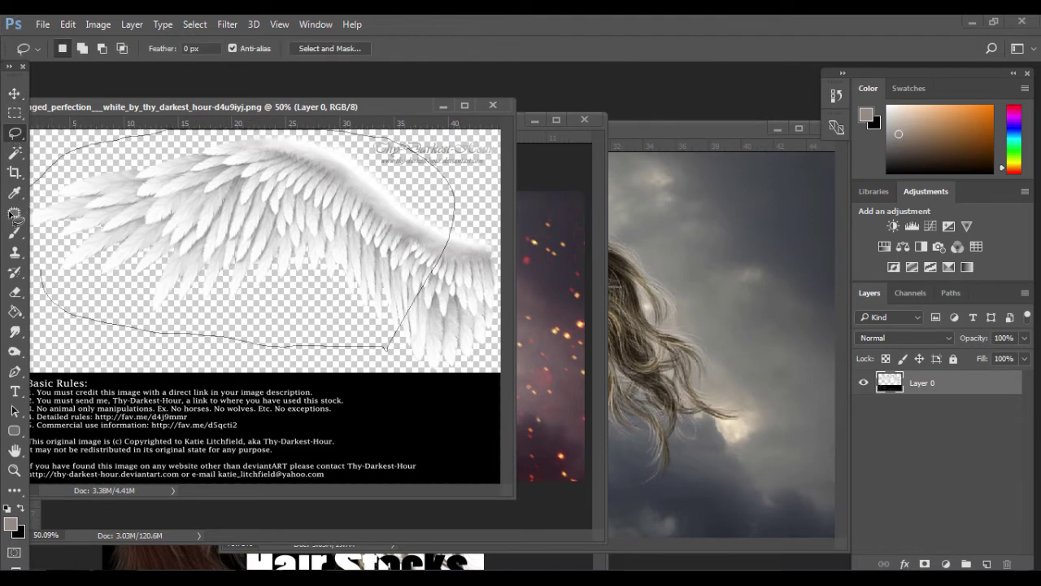
pyautogui.moveTo(40, 299); pyautogui.dragTo(45, 303)
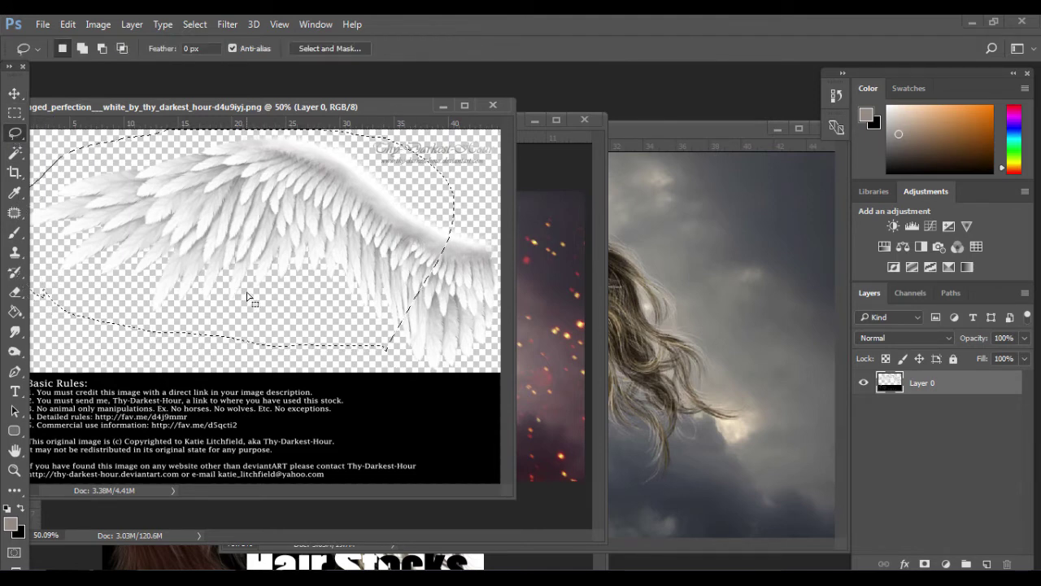
pyautogui.hotkey('ctrl', 'j')
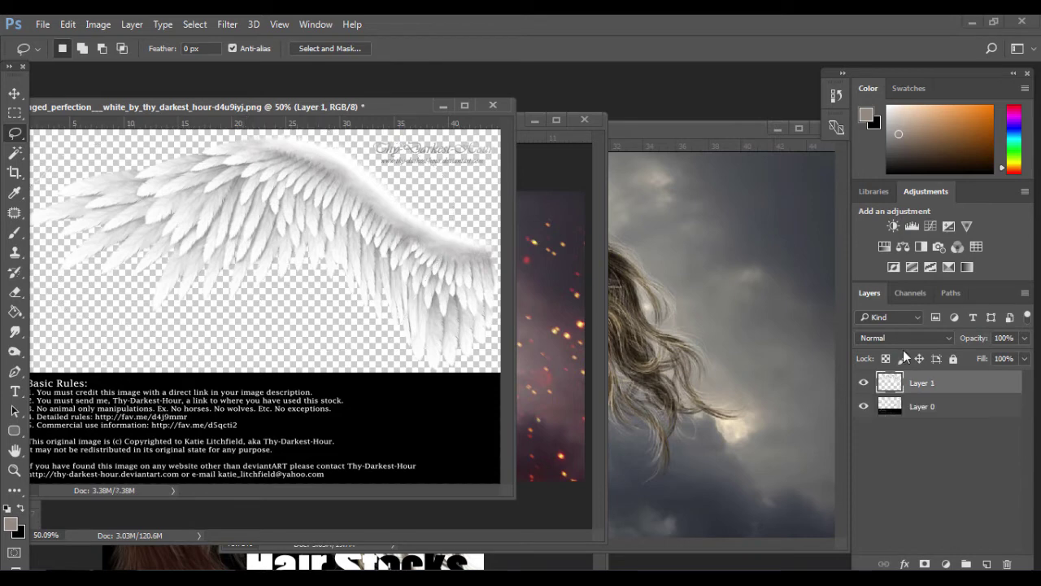
pyautogui.moveTo(935, 395); pyautogui.dragTo(708, 305)
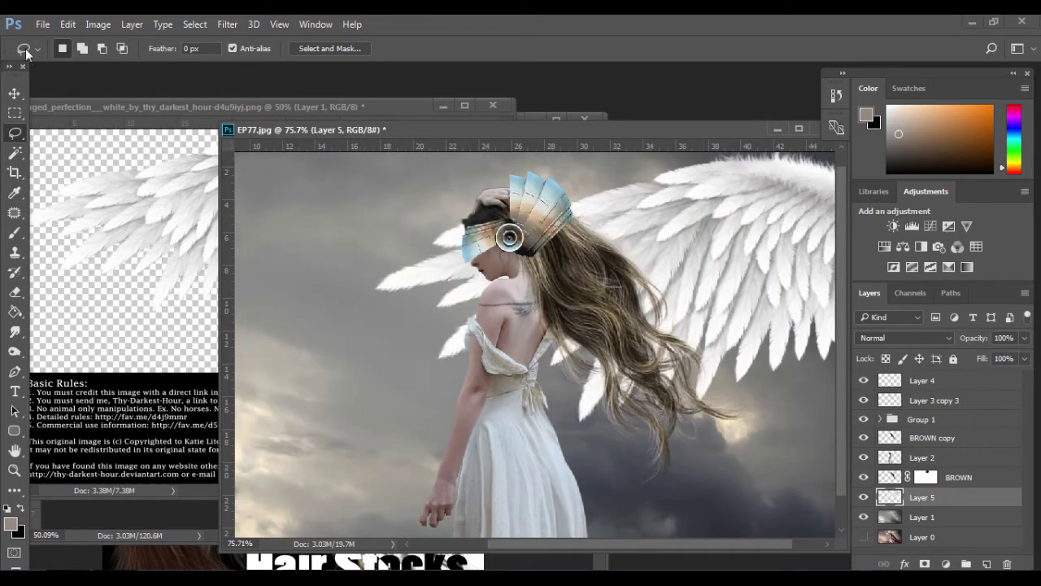
# Step: Position the wings behind the woman, lock Layer 1, and close the wings PNG
pyautogui.click(15, 93)
pyautogui.moveTo(651, 214); pyautogui.dragTo(568, 244)
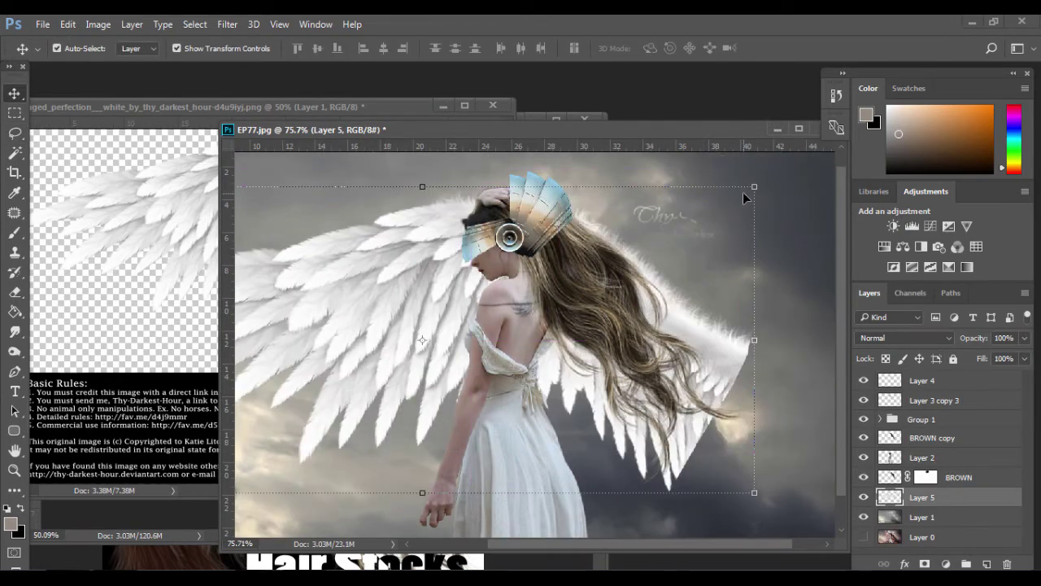
pyautogui.click(711, 205)
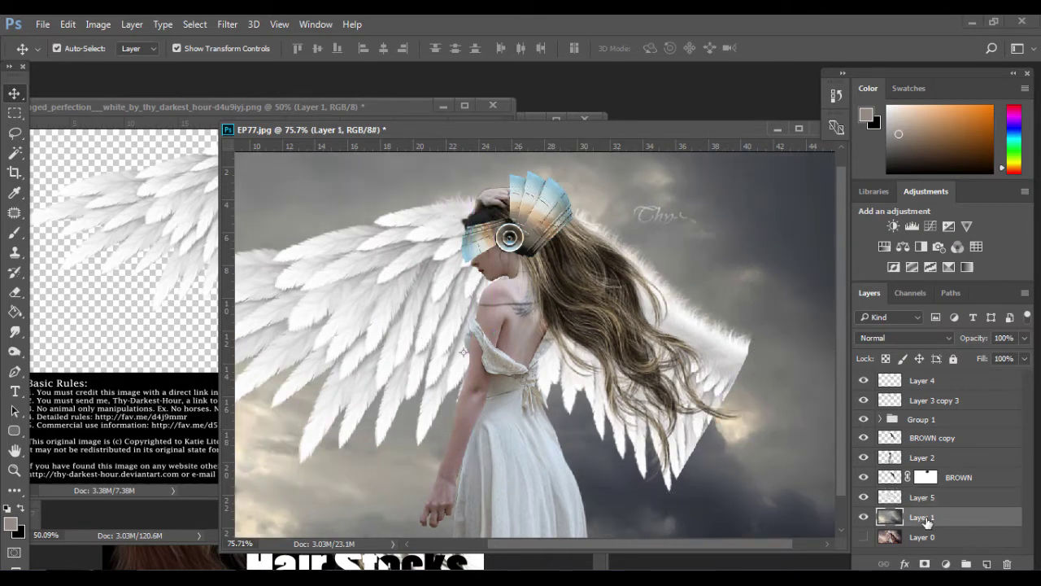
pyautogui.click(954, 358)
pyautogui.moveTo(702, 336); pyautogui.dragTo(742, 325)
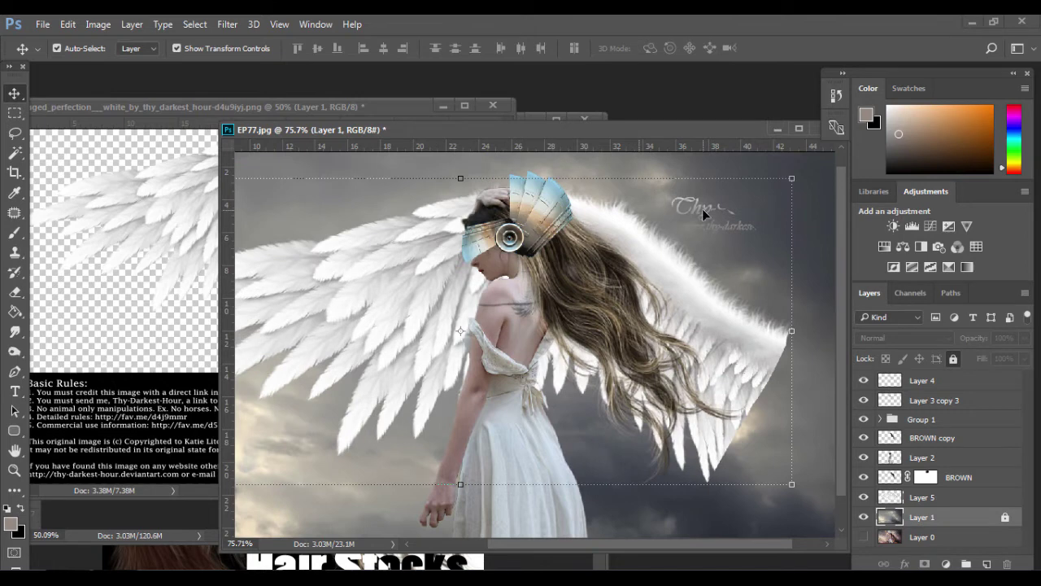
pyautogui.click(51, 122)
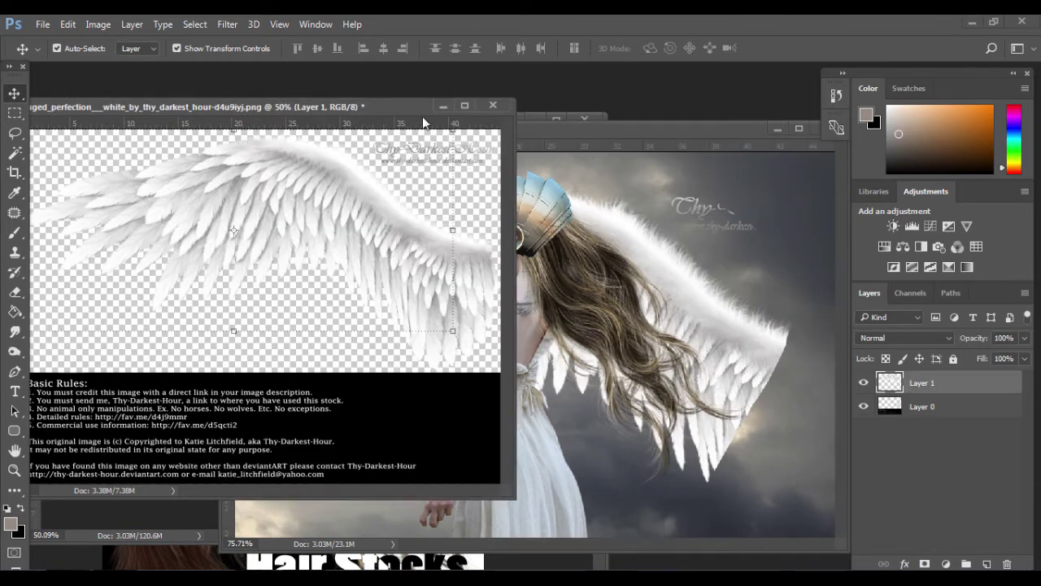
pyautogui.click(493, 105)
# Step: Lasso and delete the Thy watermark from the upper-right of the wings
pyautogui.press('l')
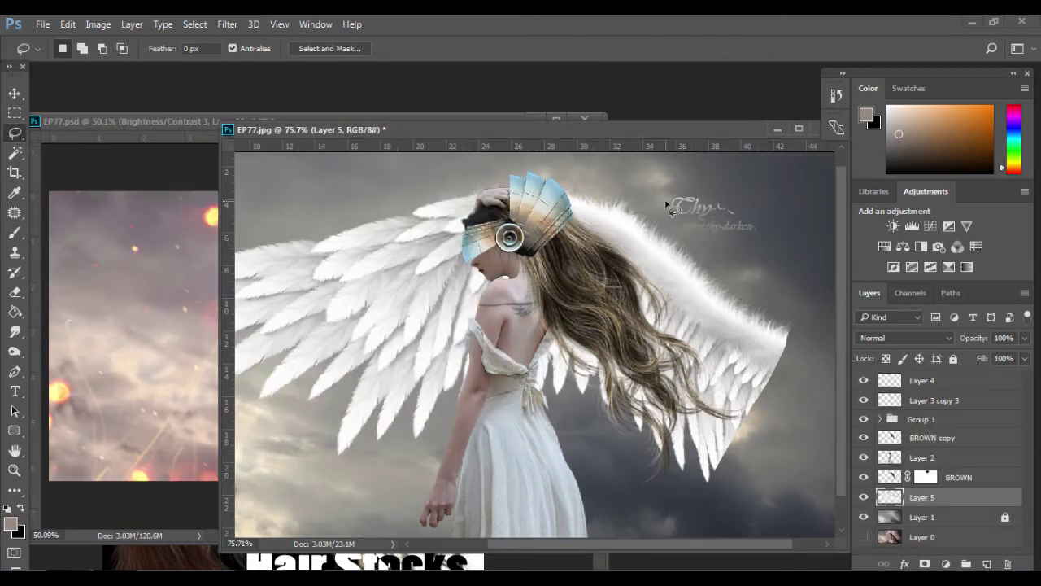
pyautogui.moveTo(667, 205); pyautogui.dragTo(714, 143)
pyautogui.press('Delete')
pyautogui.click(15, 112)
pyautogui.click(215, 216)
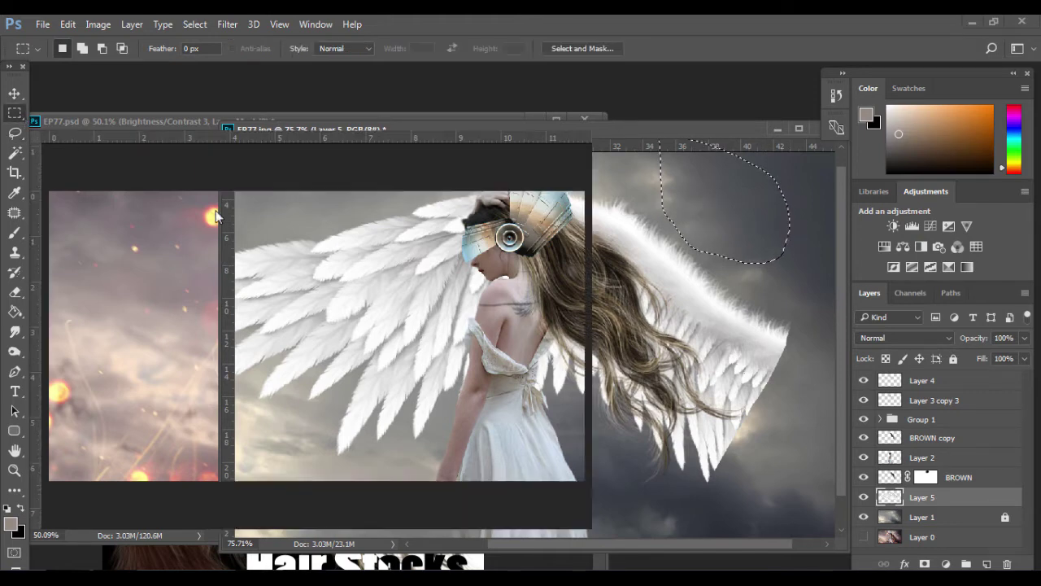
pyautogui.click(724, 238)
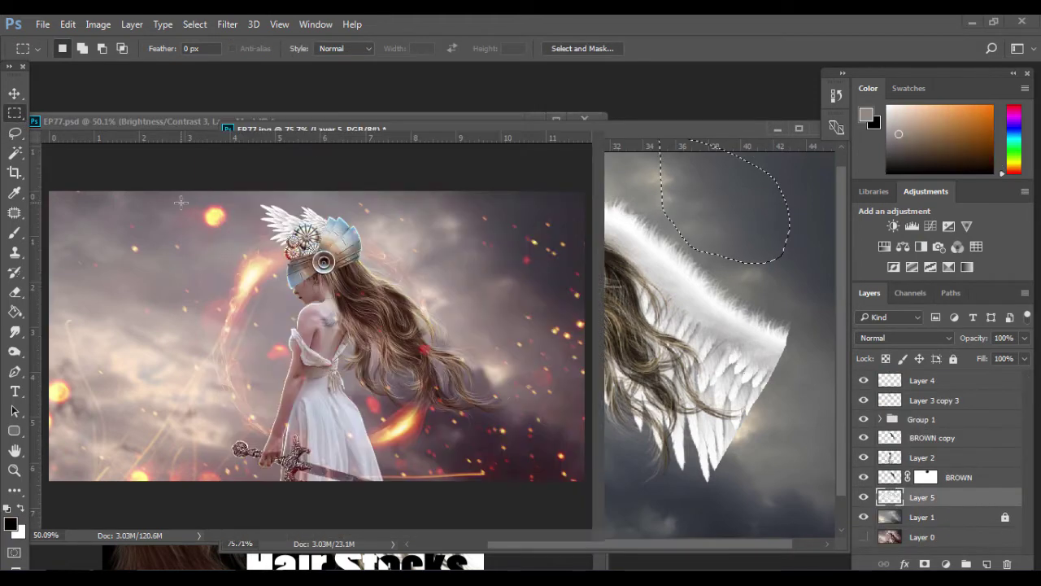
pyautogui.press('v')
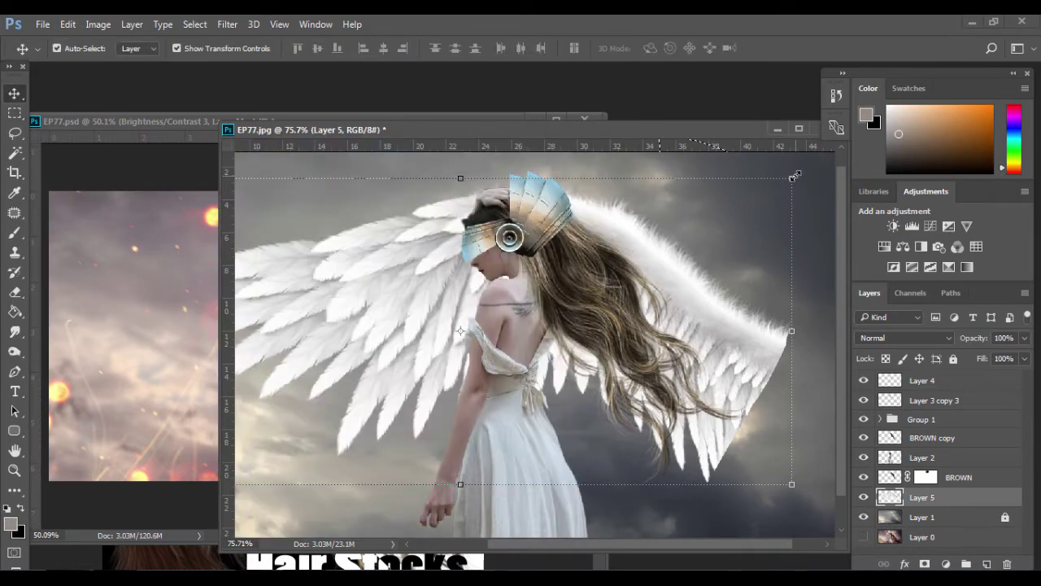
# Step: Shrink the wings and move them onto the helmet, committing the transform
pyautogui.click(794, 177)
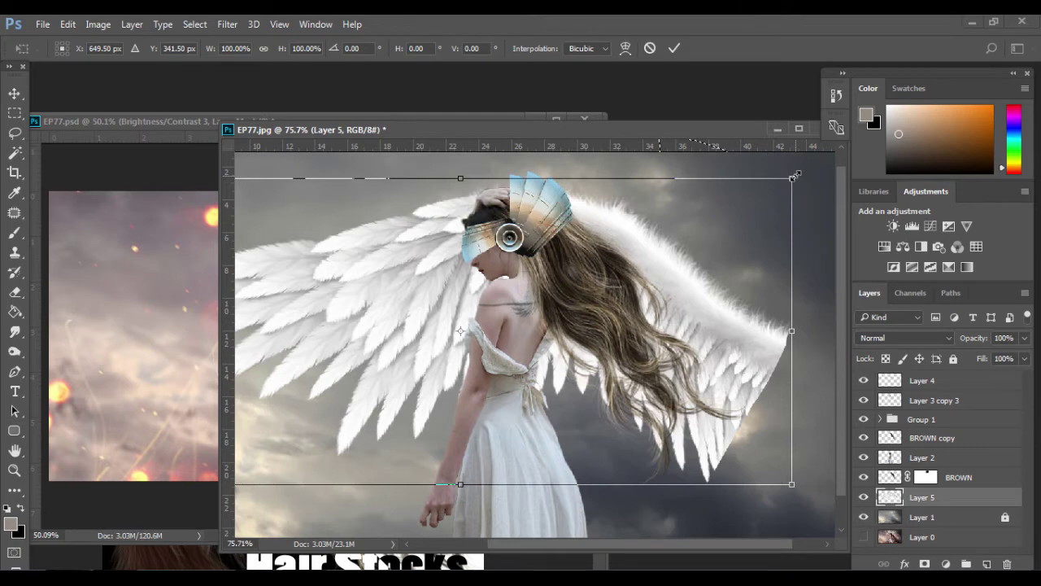
pyautogui.moveTo(794, 177); pyautogui.dragTo(583, 276)
pyautogui.moveTo(455, 299); pyautogui.dragTo(484, 197)
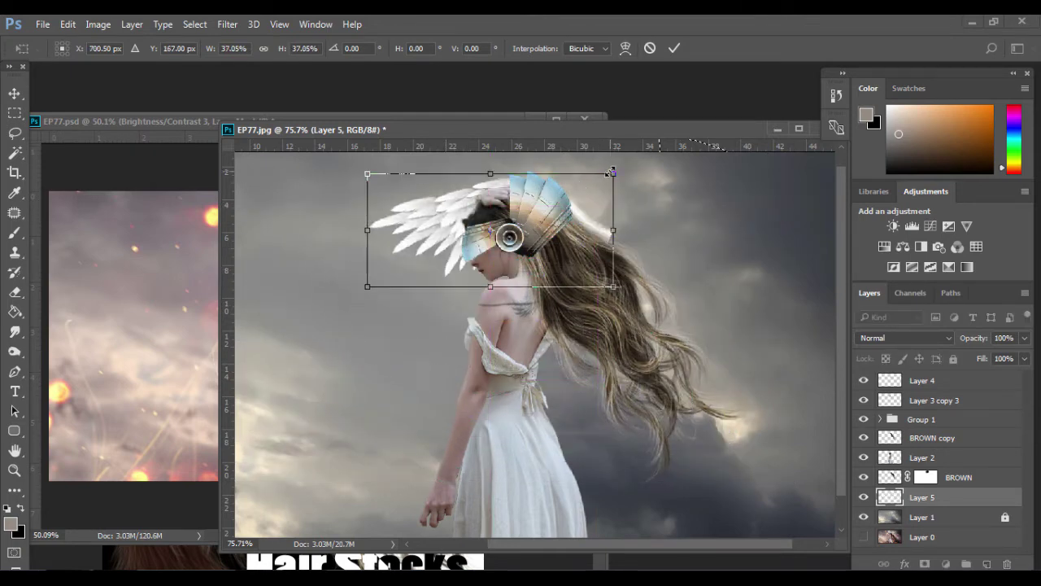
pyautogui.moveTo(612, 172)
pyautogui.mouseDown()
pyautogui.moveTo(562, 197)
pyautogui.moveTo(618, 213)
pyautogui.moveTo(602, 202)
pyautogui.mouseUp()
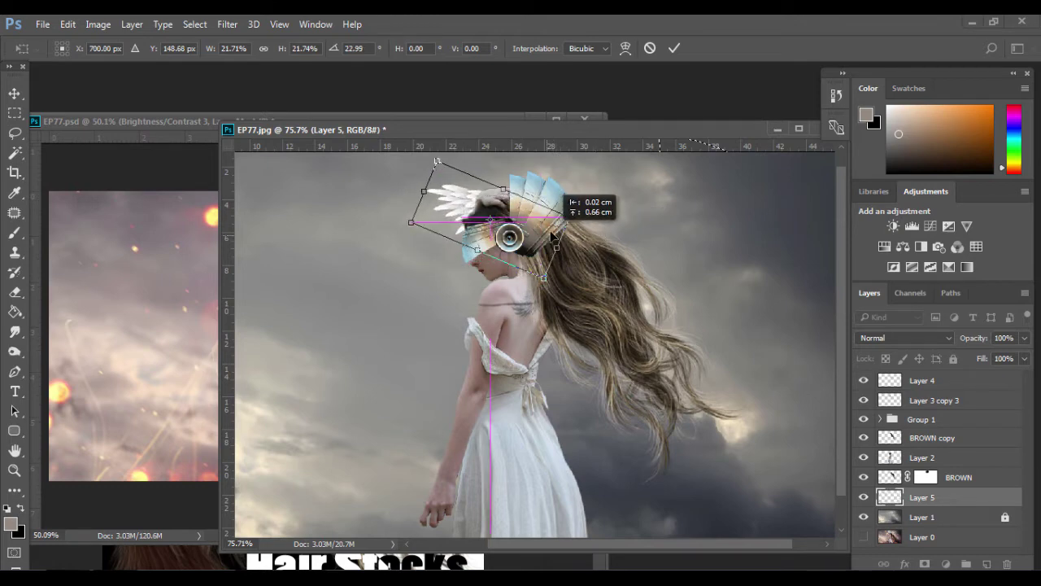
pyautogui.click(677, 48)
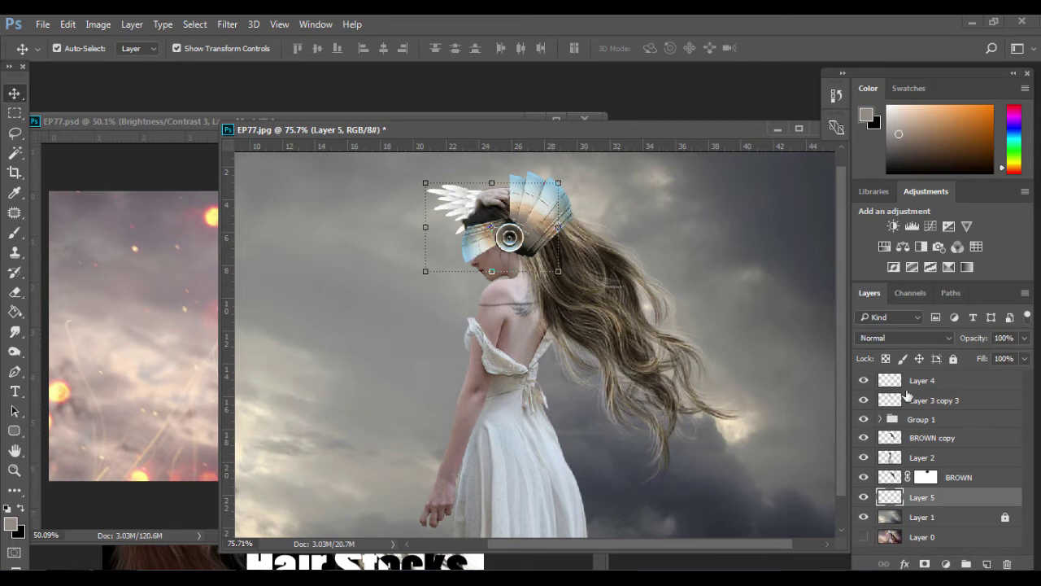
# Step: Move Layer 5 above the hair and scale the wings to about 76%
pyautogui.moveTo(918, 498); pyautogui.dragTo(939, 438)
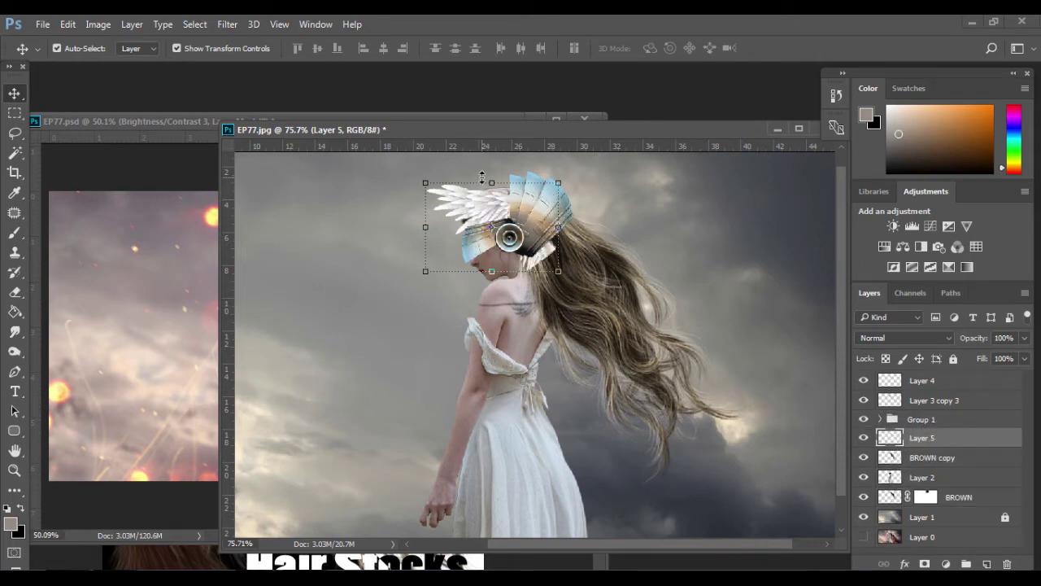
pyautogui.moveTo(488, 193); pyautogui.dragTo(473, 185)
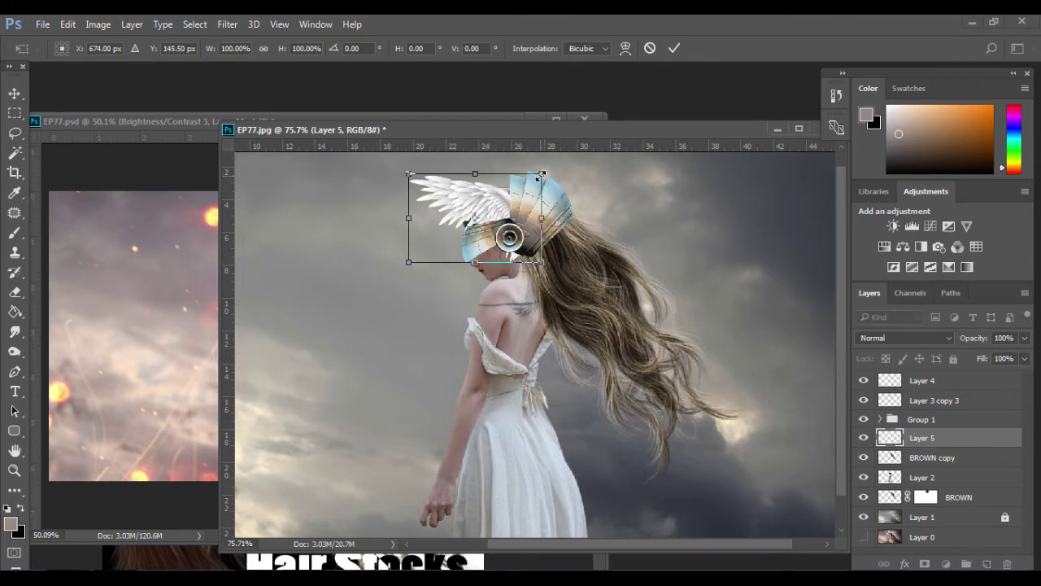
pyautogui.moveTo(542, 174); pyautogui.dragTo(486, 209)
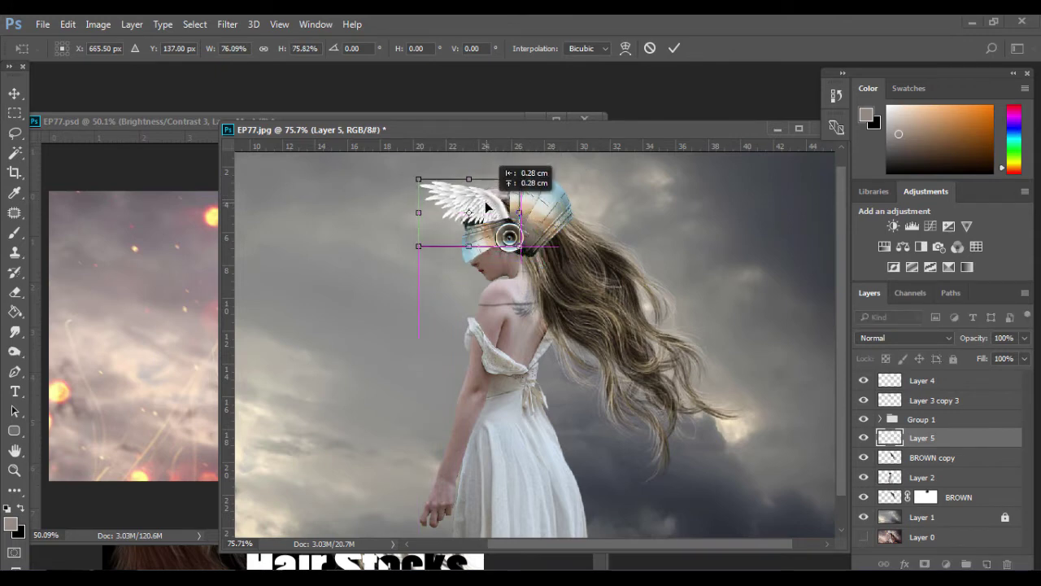
pyautogui.click(675, 48)
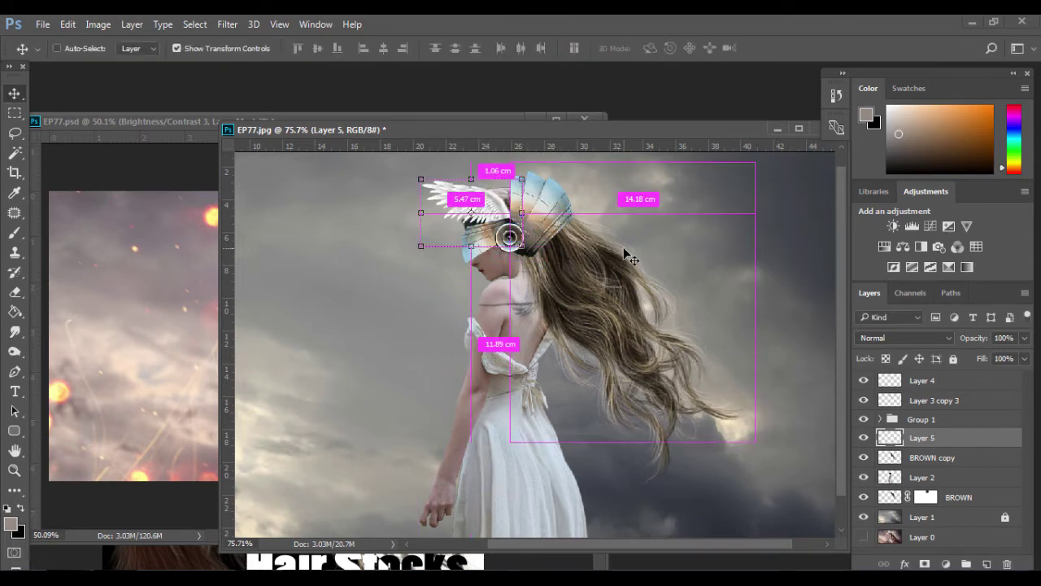
# Step: Duplicate the wings as Layer 5 copy and shift it right beside the helmet
pyautogui.hotkey('ctrl', 'j')
pyautogui.moveTo(479, 195)
pyautogui.mouseDown()
pyautogui.moveTo(570, 197)
pyautogui.moveTo(521, 200)
pyautogui.mouseUp()
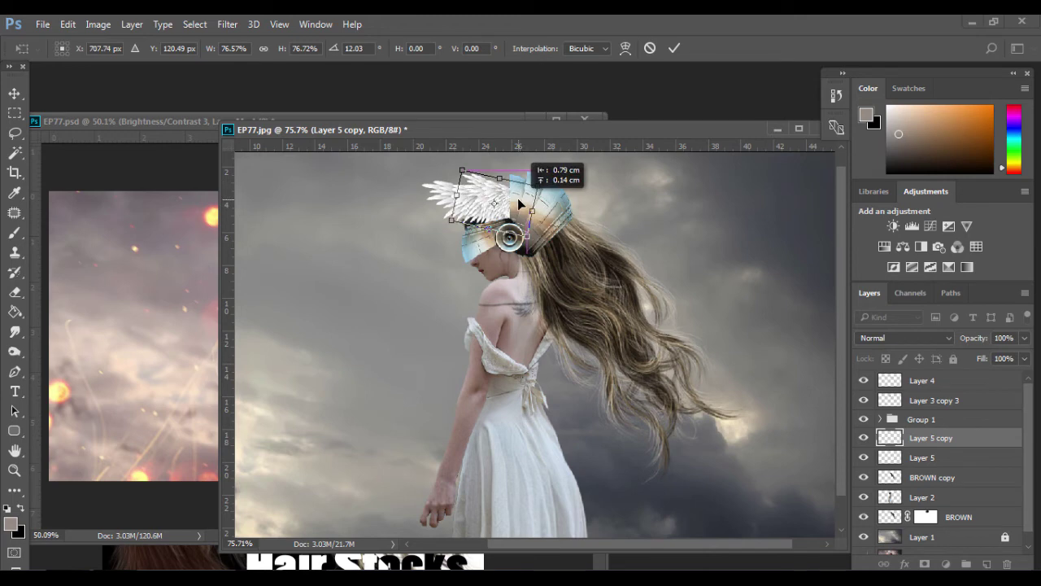
pyautogui.click(674, 48)
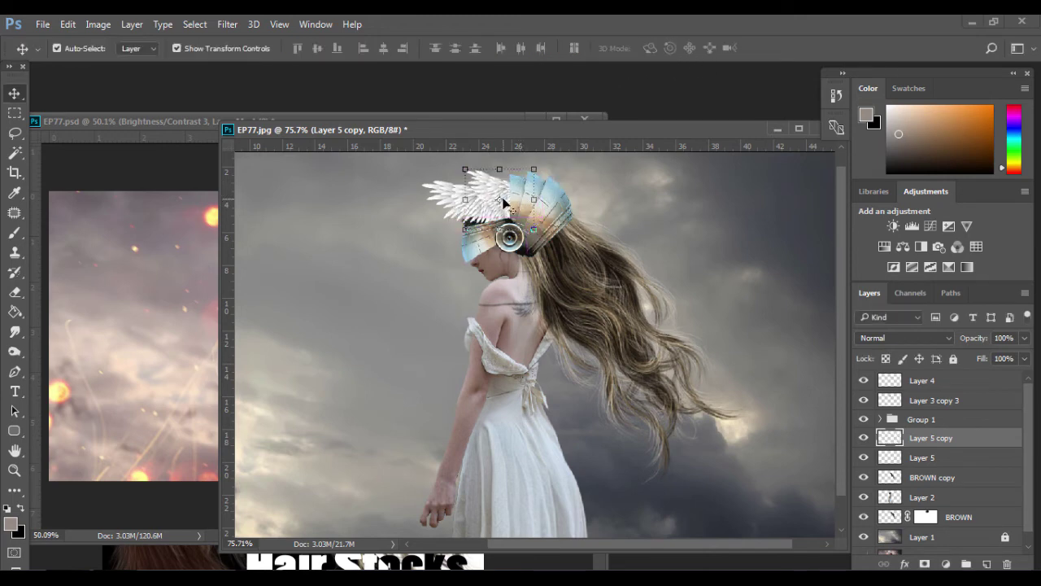
pyautogui.click(461, 205)
# Step: Bring the misc_objects parts sheet window into view and reposition it
pyautogui.click(714, 233)
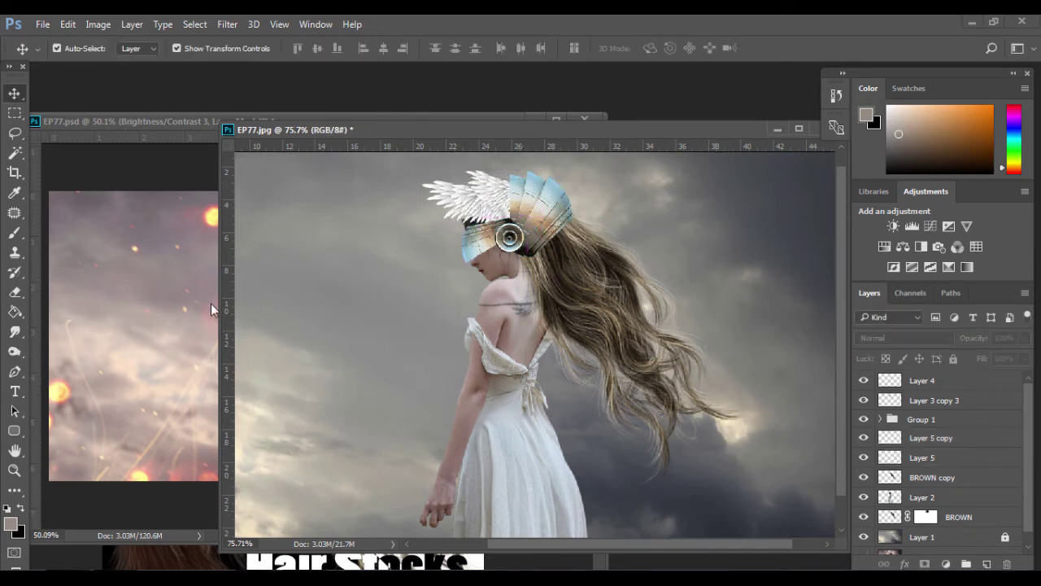
pyautogui.click(575, 564)
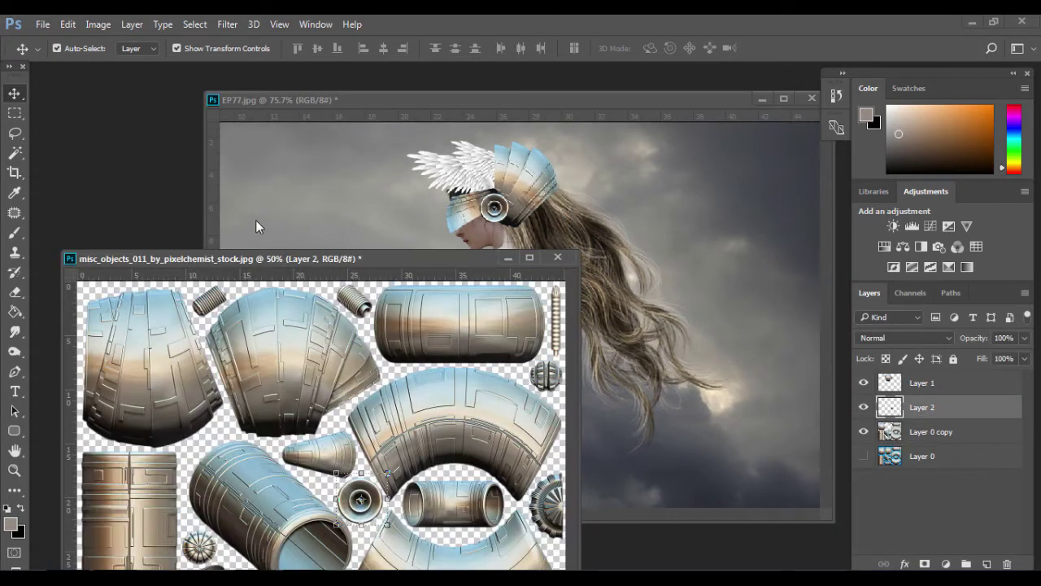
pyautogui.moveTo(383, 268); pyautogui.dragTo(375, 197)
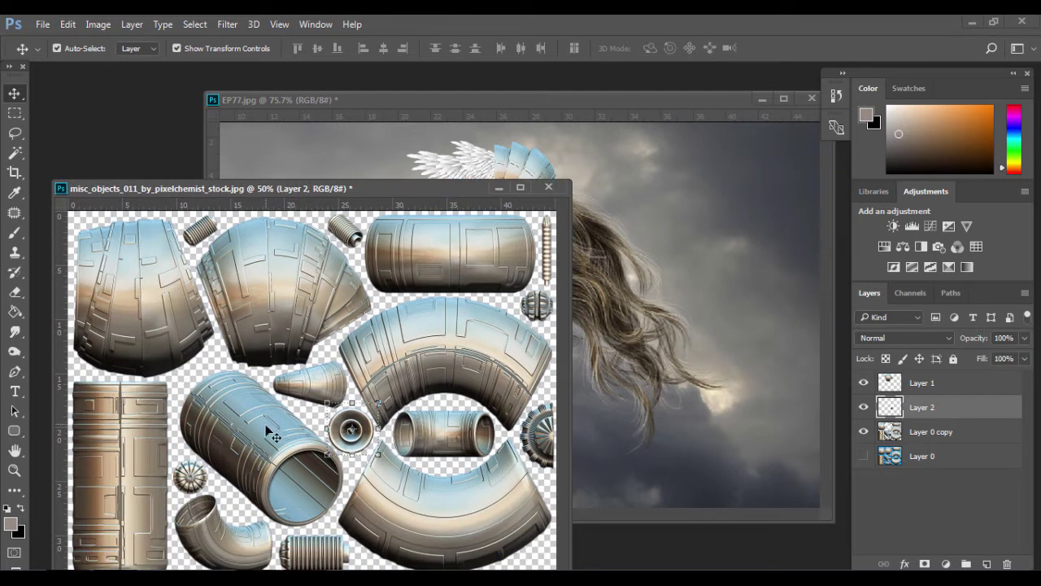
# Step: Lasso the small round gear onto Layer 3 and drag it into EP77.jpg
pyautogui.click(17, 137)
pyautogui.click(63, 135)
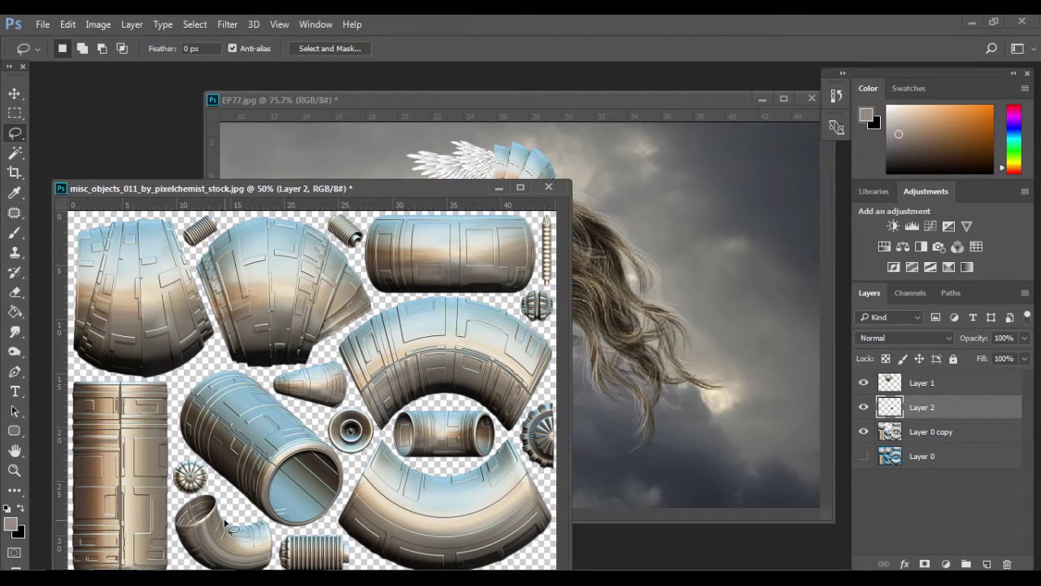
pyautogui.moveTo(180, 498)
pyautogui.mouseDown()
pyautogui.moveTo(208, 470)
pyautogui.moveTo(182, 457)
pyautogui.moveTo(169, 481)
pyautogui.moveTo(181, 496)
pyautogui.mouseUp()
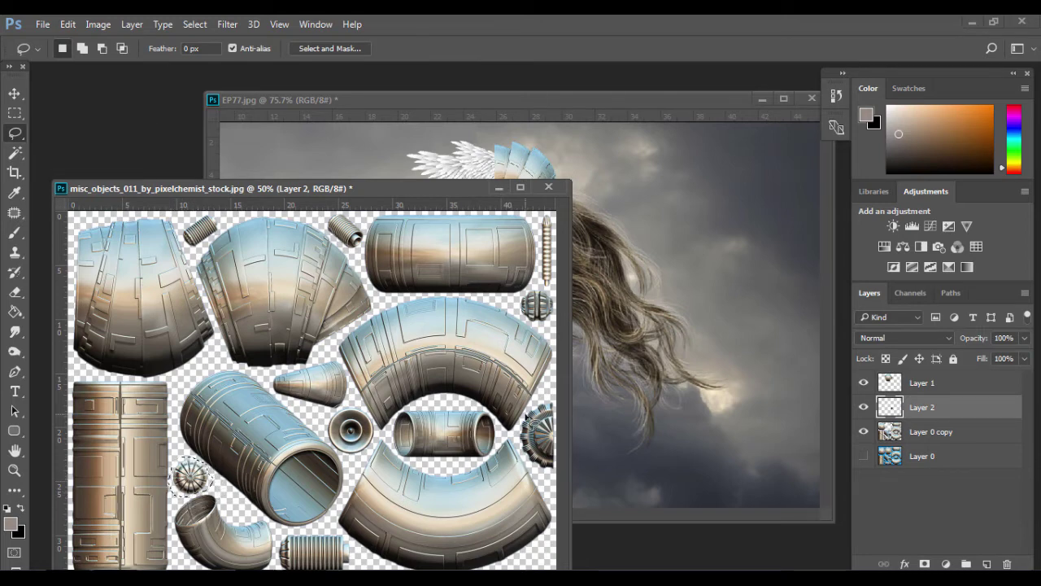
pyautogui.click(928, 435)
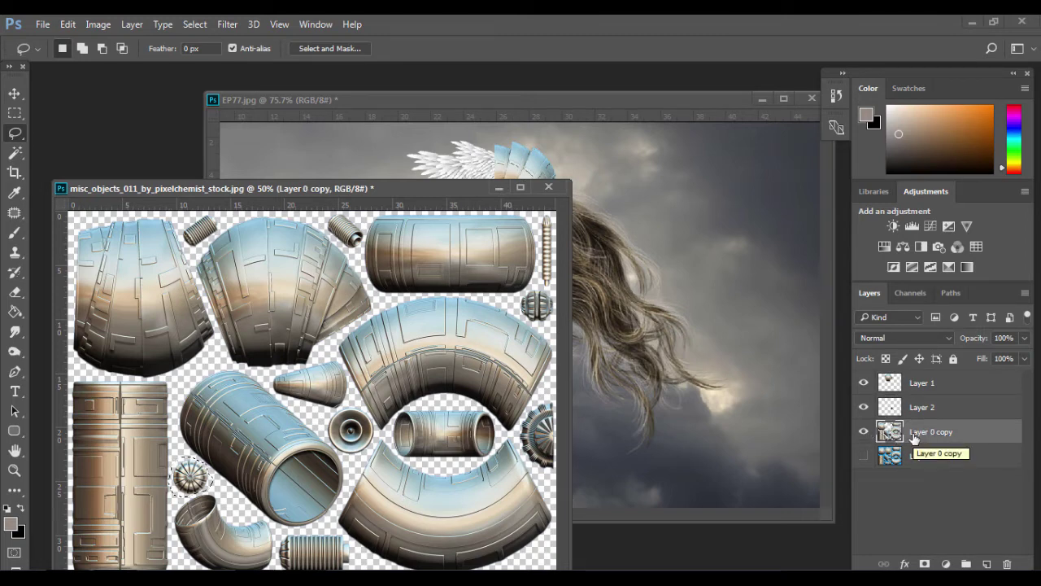
pyautogui.hotkey('ctrl', 'j')
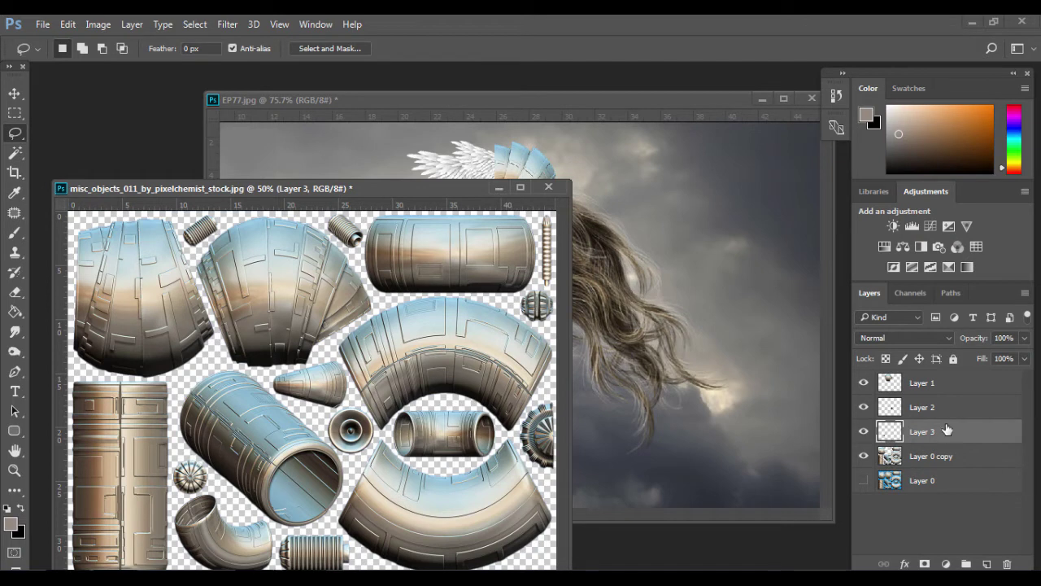
pyautogui.moveTo(946, 431)
pyautogui.mouseDown()
pyautogui.moveTo(680, 334)
pyautogui.moveTo(502, 174)
pyautogui.mouseUp()
# Step: Shrink the first gear to about half size and move its layer just below Group 1
pyautogui.click(13, 90)
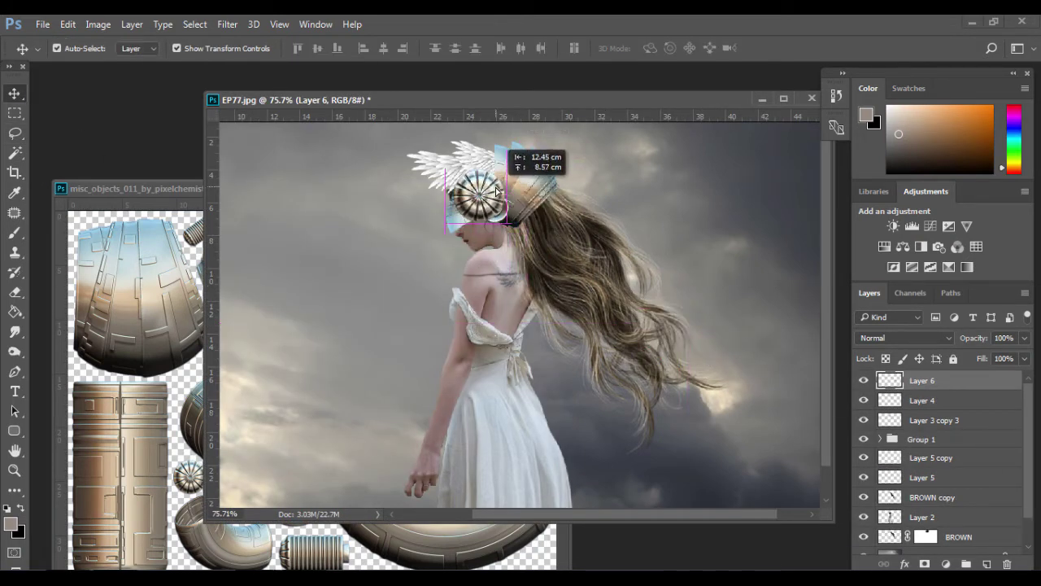
pyautogui.hotkey('ctrl', 't')
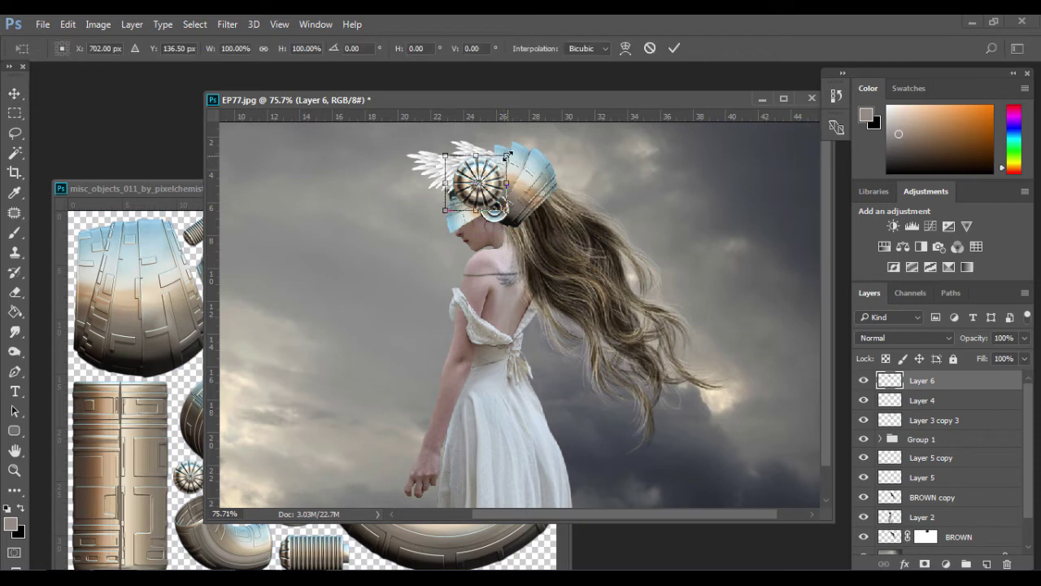
pyautogui.moveTo(507, 155); pyautogui.dragTo(493, 167)
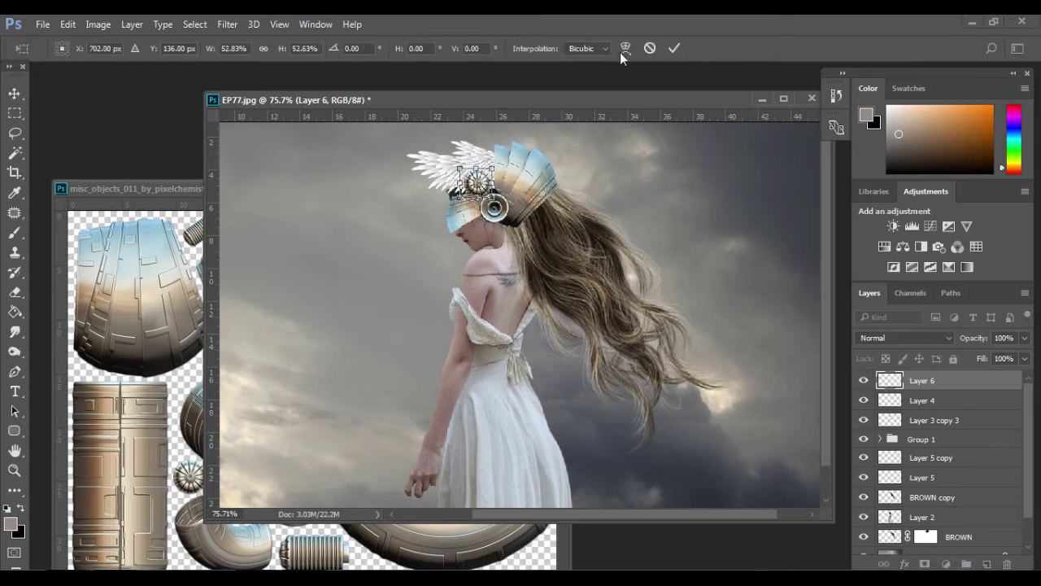
pyautogui.click(675, 49)
pyautogui.moveTo(946, 384); pyautogui.dragTo(948, 449)
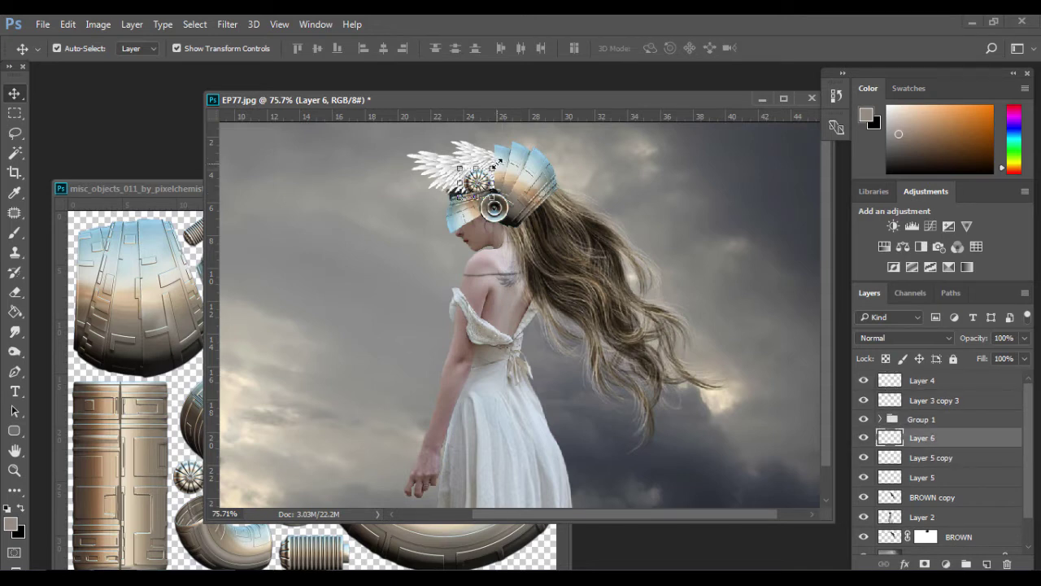
# Step: Duplicate the gear and scale the copy down to about 76%
pyautogui.keyDown('alt'); pyautogui.moveTo(493, 167); pyautogui.dragTo(480, 166); pyautogui.keyUp('alt')
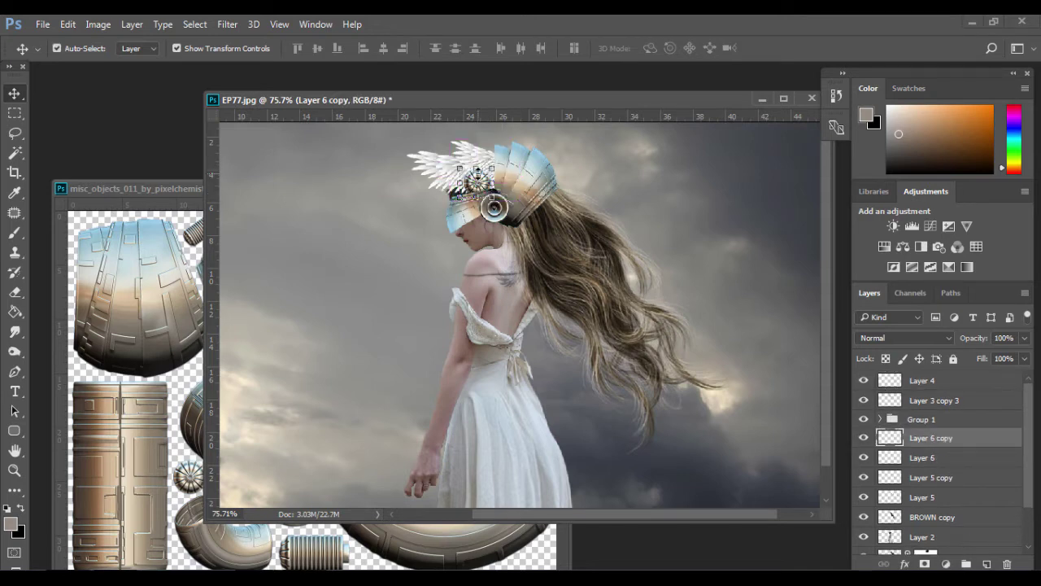
pyautogui.scroll(4, 478, 160)
pyautogui.scroll(3, 479, 160)
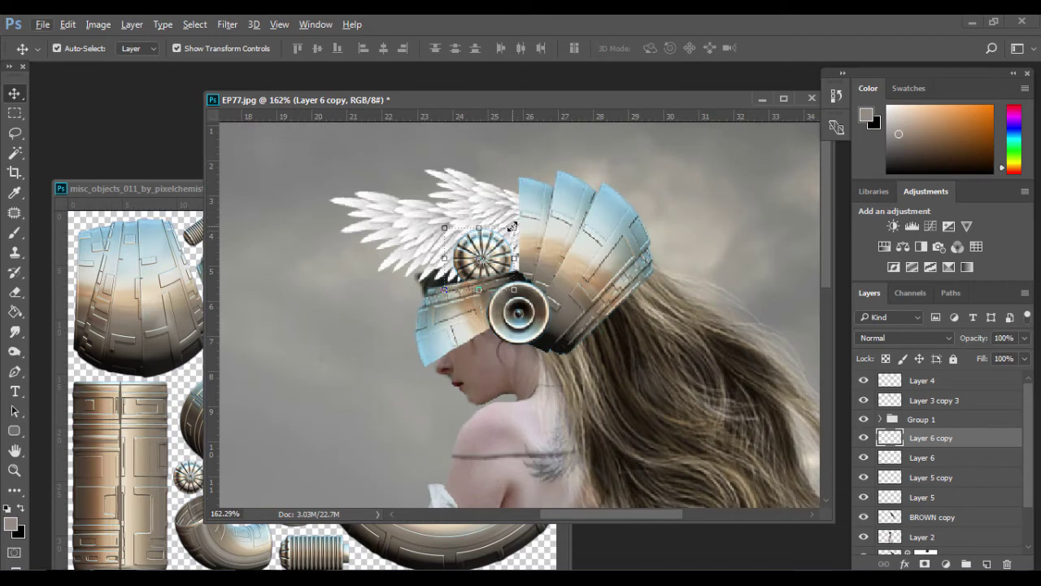
pyautogui.hotkey('ctrl', 't')
pyautogui.moveTo(514, 227)
pyautogui.mouseDown()
pyautogui.moveTo(442, 267)
pyautogui.moveTo(445, 234)
pyautogui.mouseUp()
pyautogui.click(674, 48)
# Step: Add another gear copy on the helmet, resized to about 65%
pyautogui.press('Return')
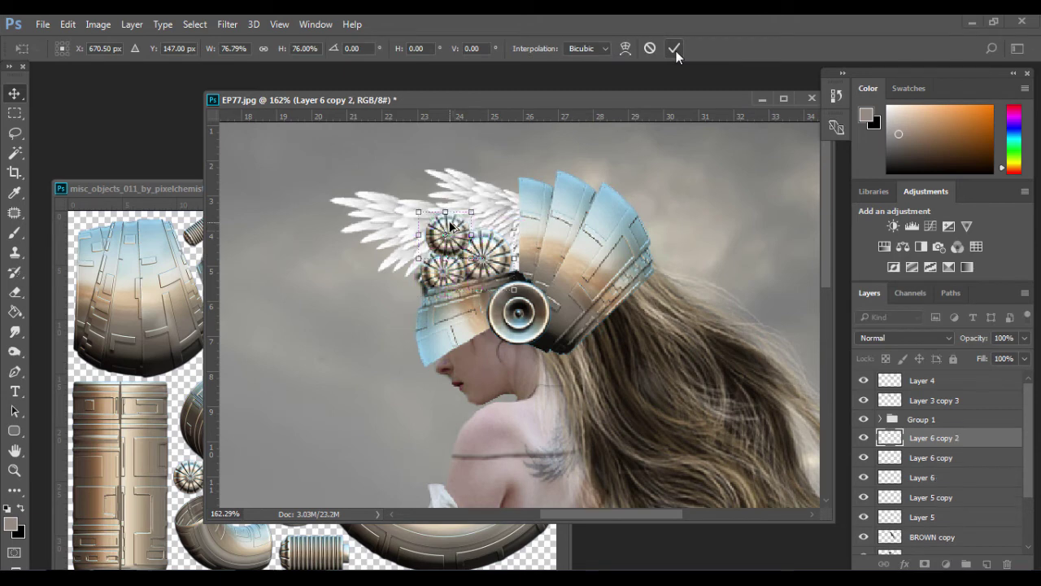
pyautogui.moveTo(461, 226); pyautogui.dragTo(499, 216)
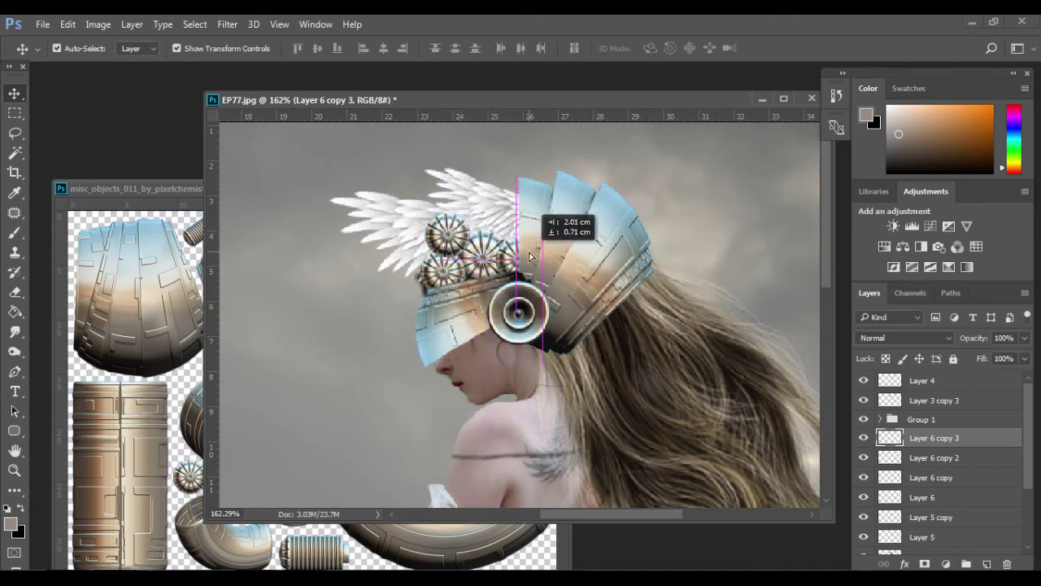
pyautogui.moveTo(498, 217)
pyautogui.mouseDown()
pyautogui.moveTo(508, 234)
pyautogui.moveTo(508, 204)
pyautogui.moveTo(485, 221)
pyautogui.mouseUp()
pyautogui.press('ctrl')
pyautogui.hotkey('ctrl', 't')
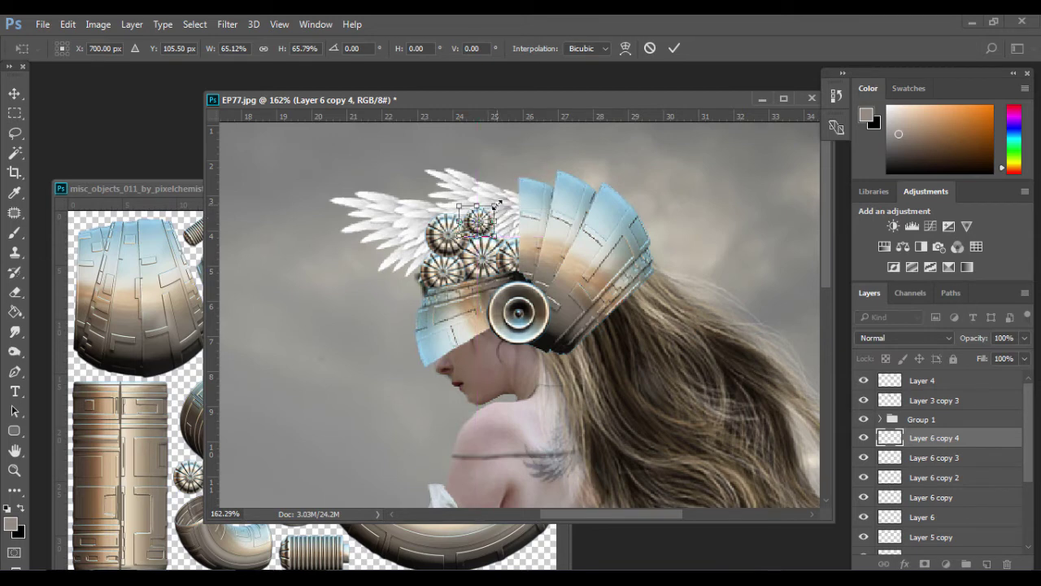
pyautogui.click(675, 50)
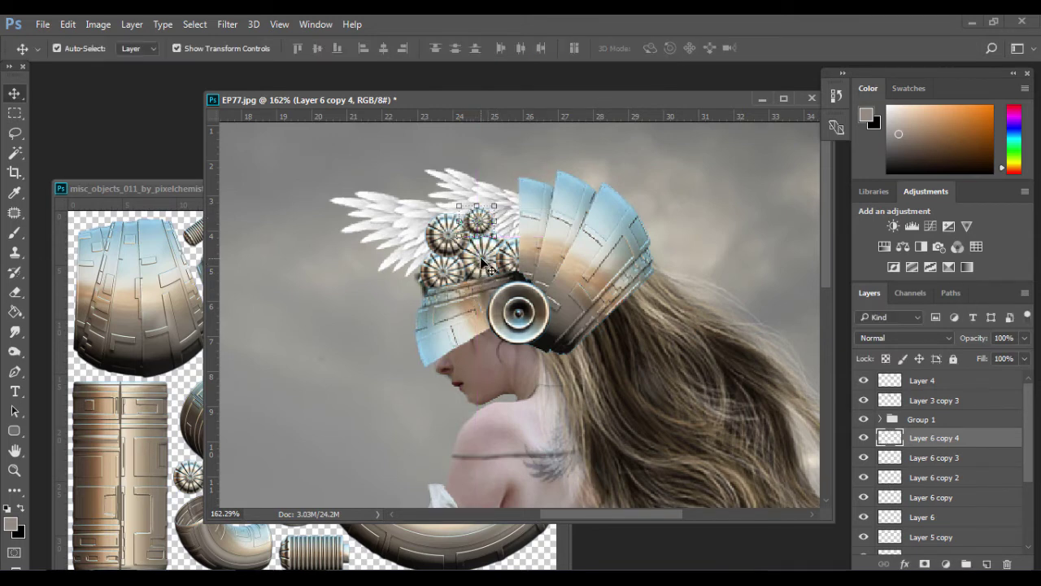
# Step: Nudge the newest gear into position among the gears on the helmet
pyautogui.click(486, 263)
pyautogui.click(460, 246)
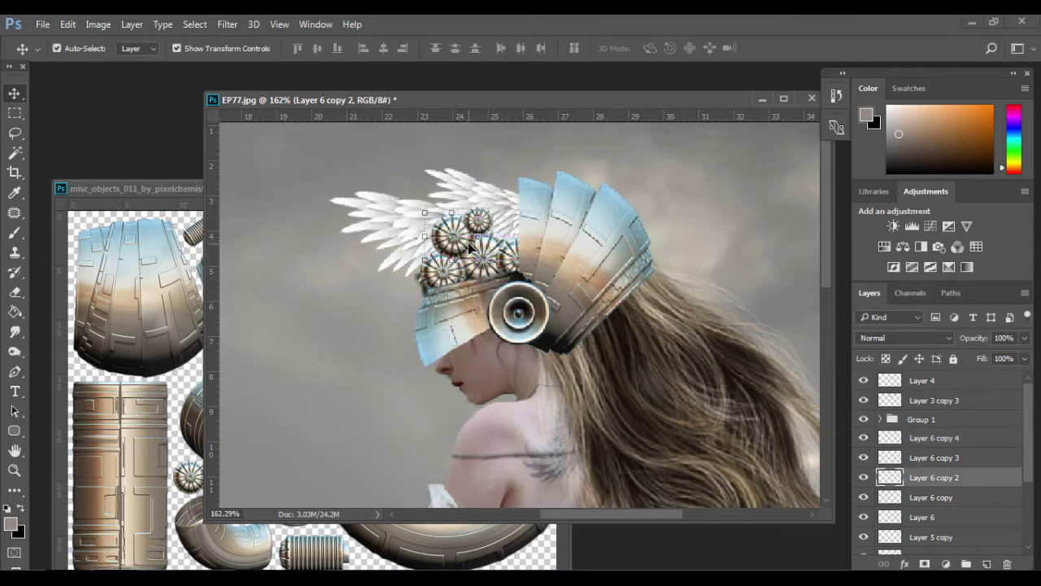
pyautogui.click(490, 228)
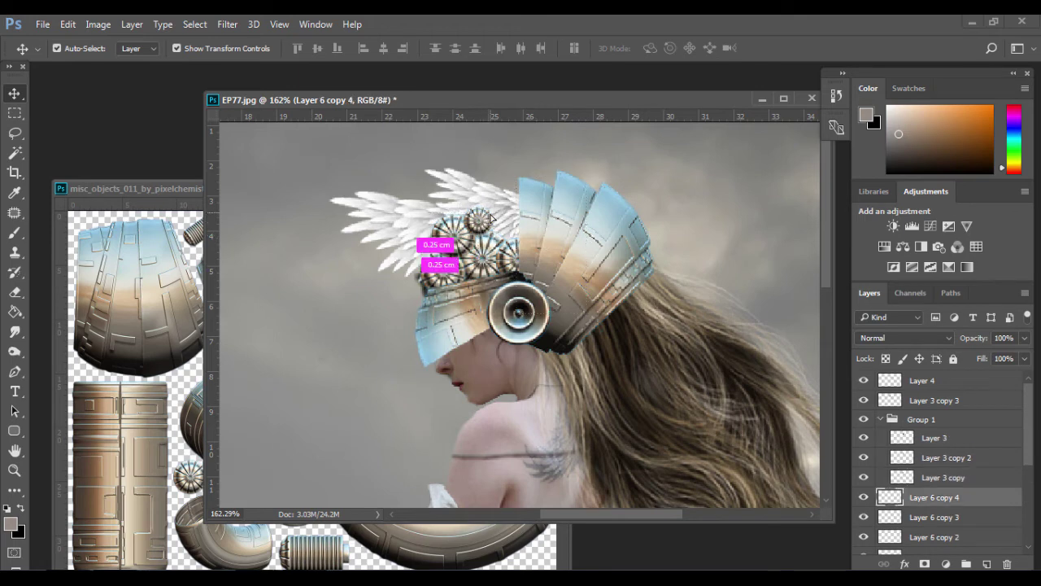
pyautogui.moveTo(511, 228); pyautogui.dragTo(510, 227)
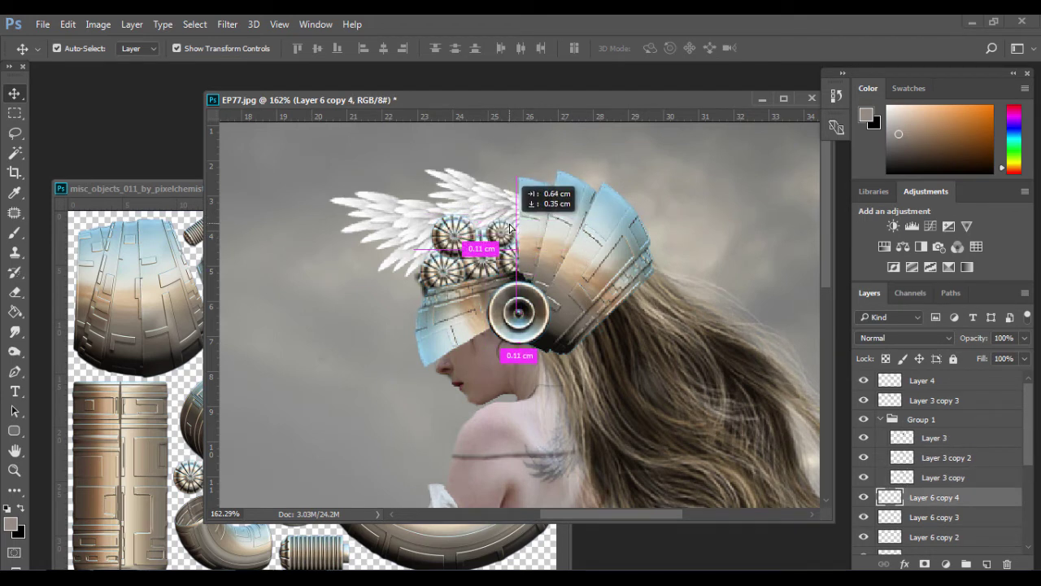
# Step: Duplicate the left gear onto the helmet top, then deselect
pyautogui.click(450, 273)
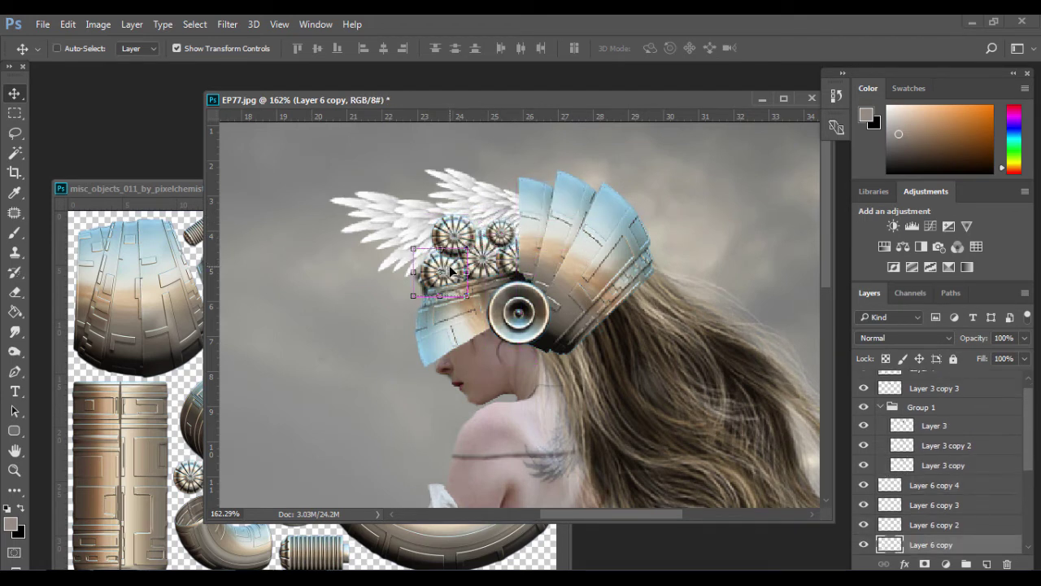
pyautogui.hotkey('ctrl', 'j')
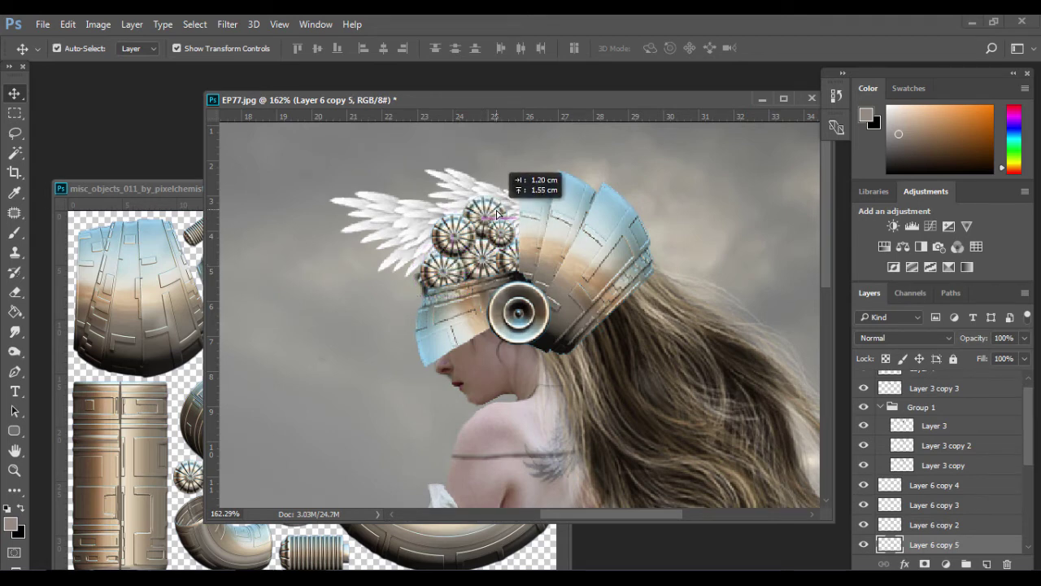
pyautogui.moveTo(458, 261); pyautogui.dragTo(499, 206)
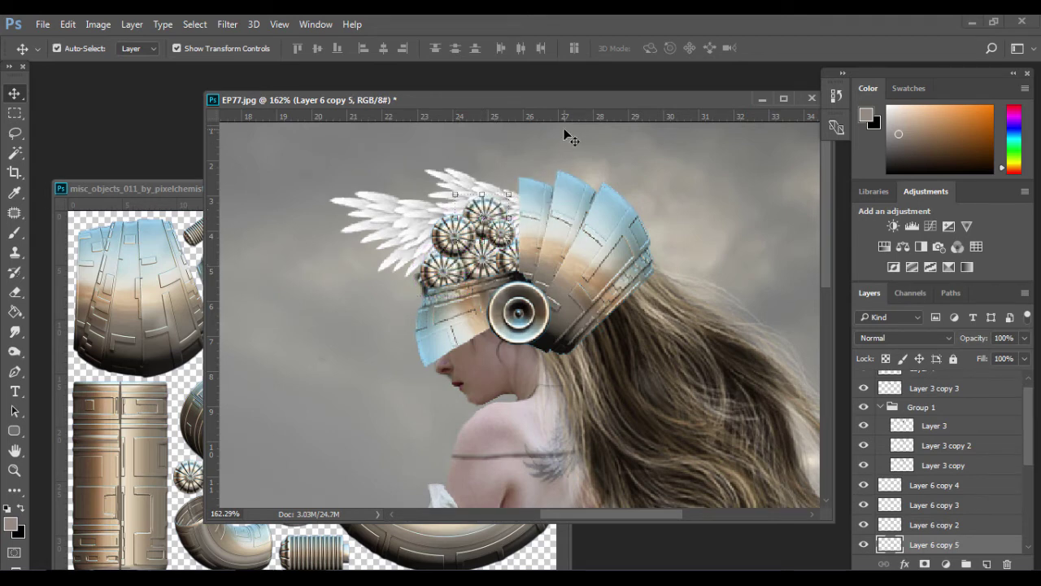
pyautogui.click(503, 224)
pyautogui.click(538, 240)
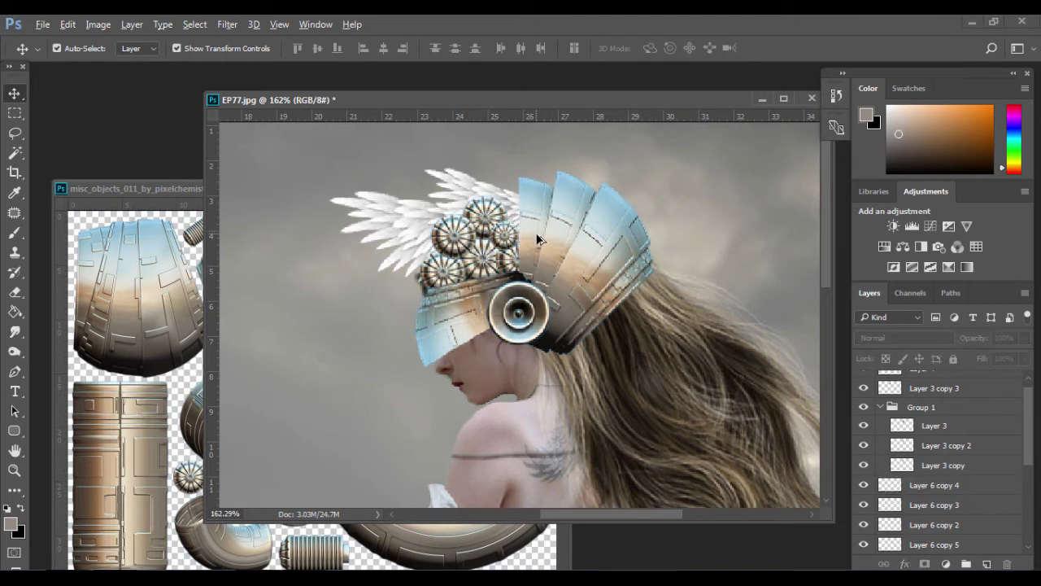
pyautogui.scroll(-3, 536, 233)
pyautogui.scroll(2, 577, 275)
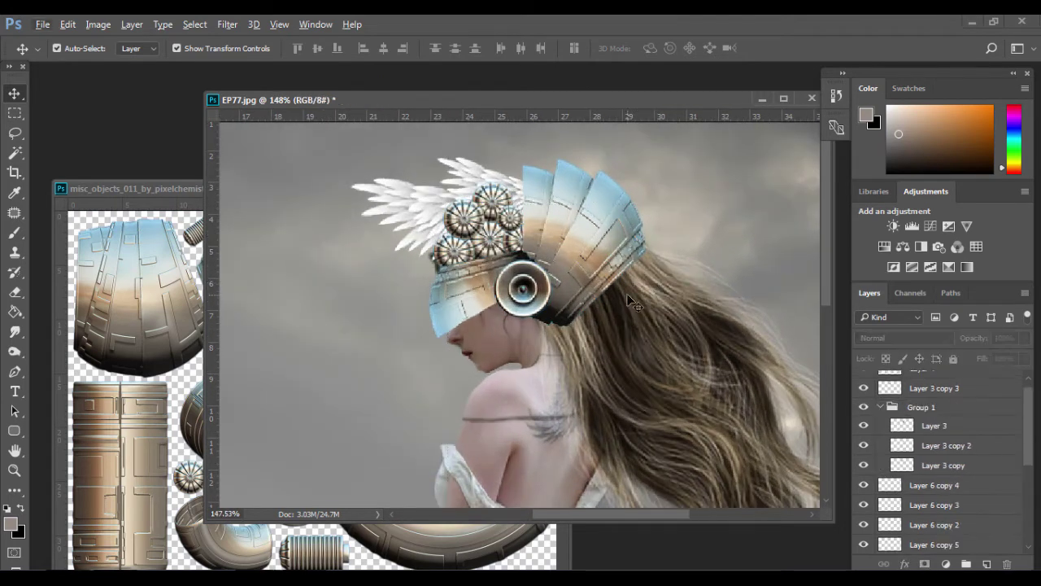
# Step: Shift the BROWN copy hair layer slightly down and right beneath the helmet
pyautogui.moveTo(633, 303); pyautogui.dragTo(647, 295)
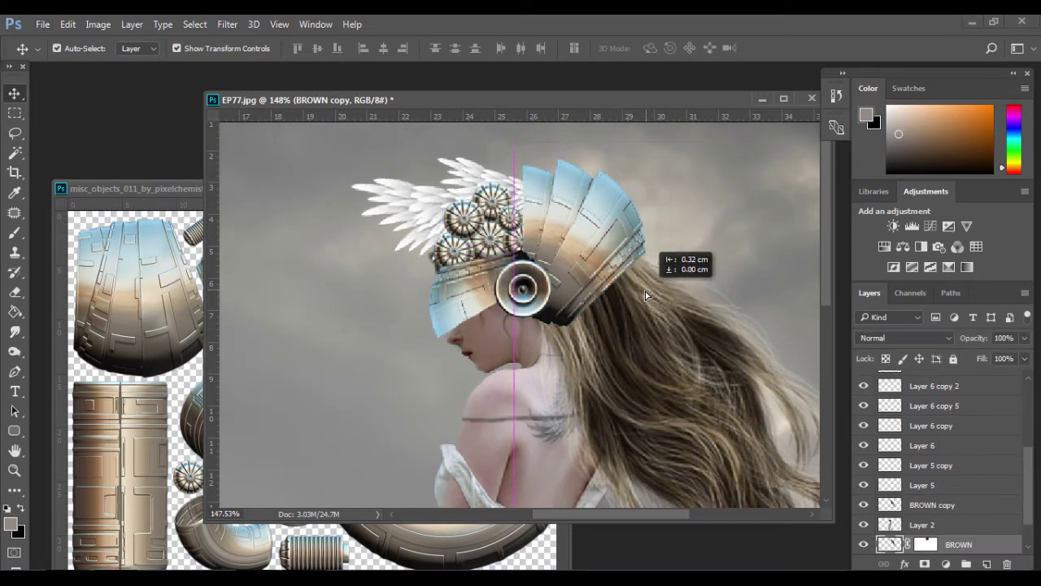
pyautogui.moveTo(647, 295); pyautogui.dragTo(649, 288)
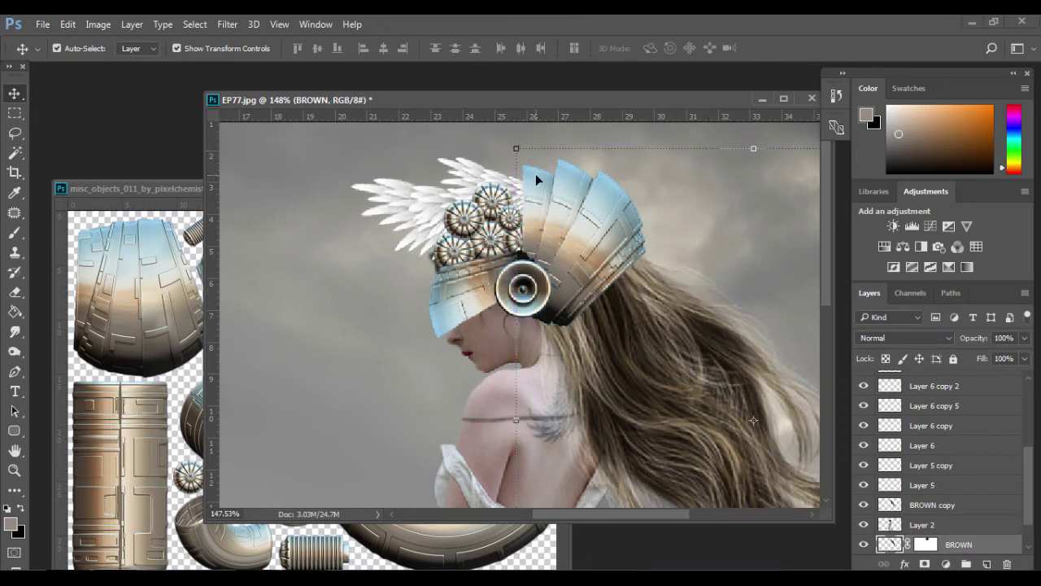
pyautogui.hotkey('ctrl', 't')
pyautogui.moveTo(557, 194); pyautogui.dragTo(565, 213)
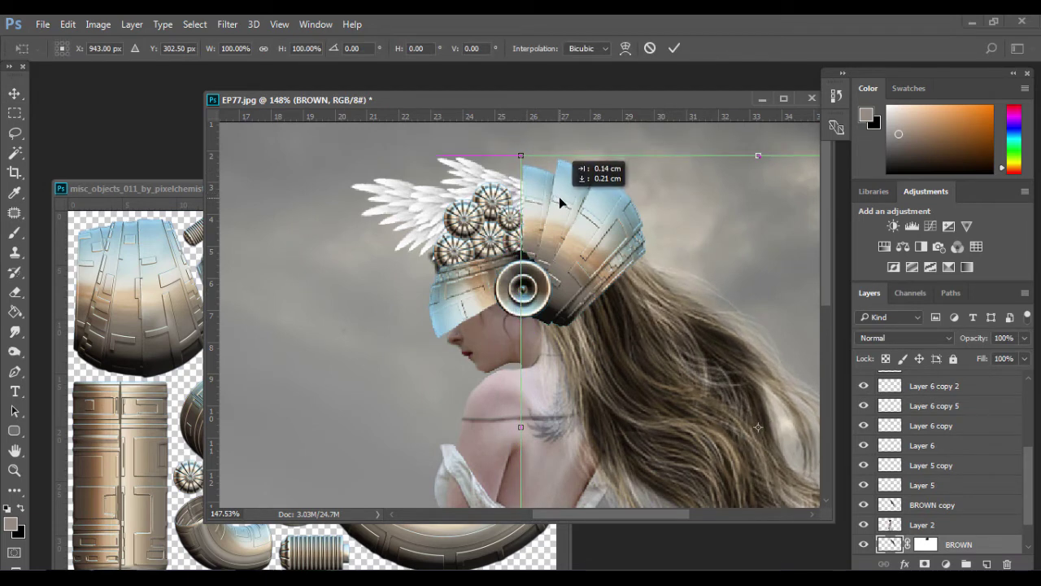
pyautogui.click(674, 48)
# Step: Raise the ear disc slightly and fit the whole image in view
pyautogui.click(568, 328)
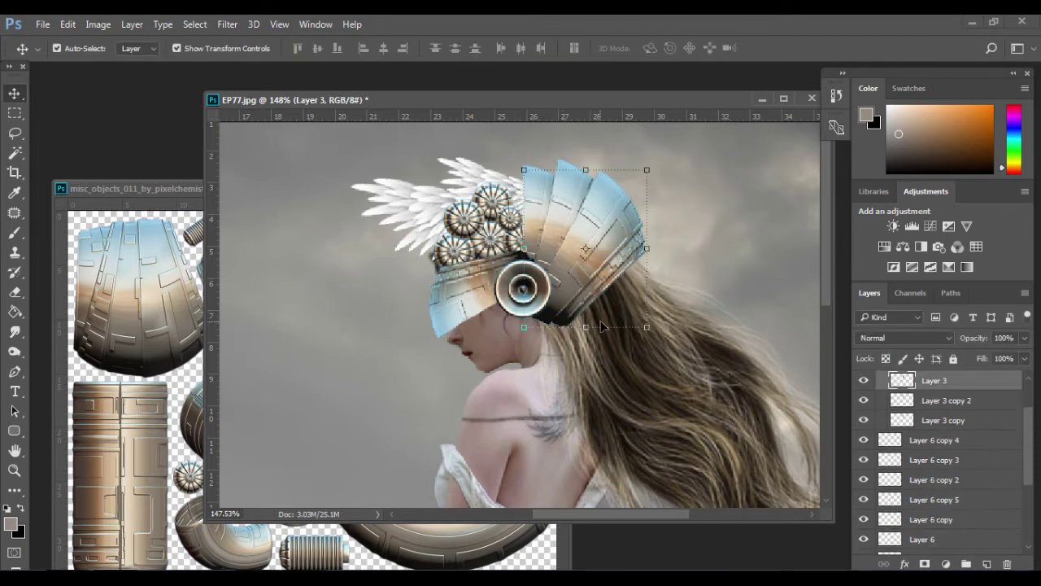
pyautogui.moveTo(542, 309); pyautogui.dragTo(551, 285)
pyautogui.hotkey('ctrl', '0')
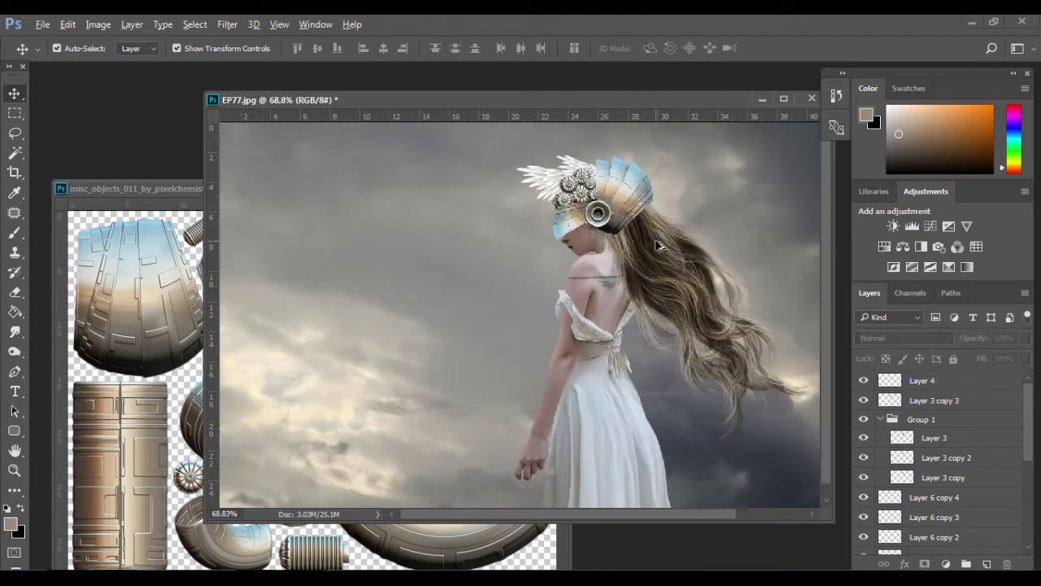
pyautogui.scroll(1, 632, 260)
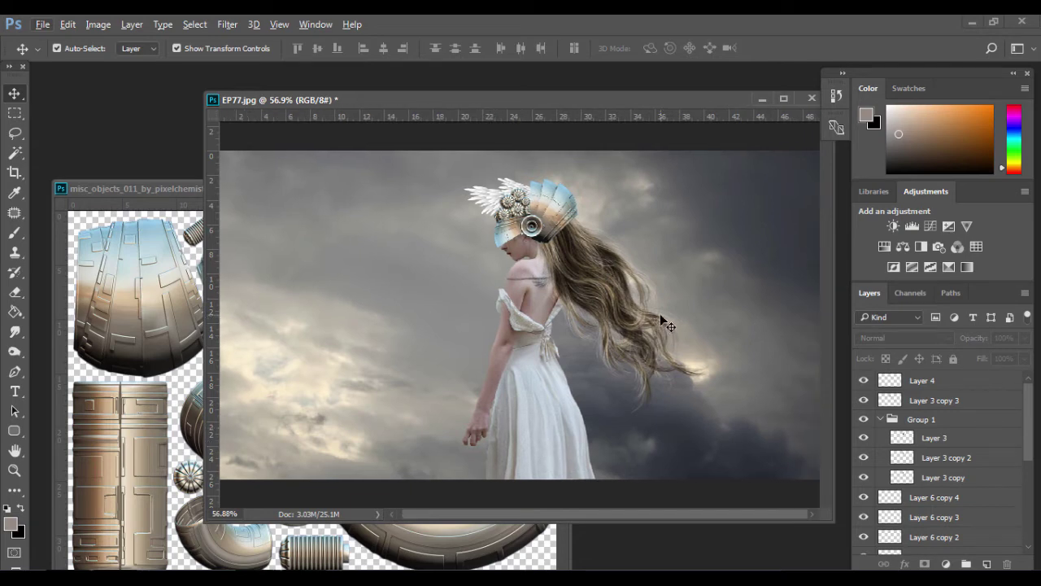
# Step: Add a Brightness/Contrast adjustment clipped to Layer 3 copy 3
pyautogui.click(503, 231)
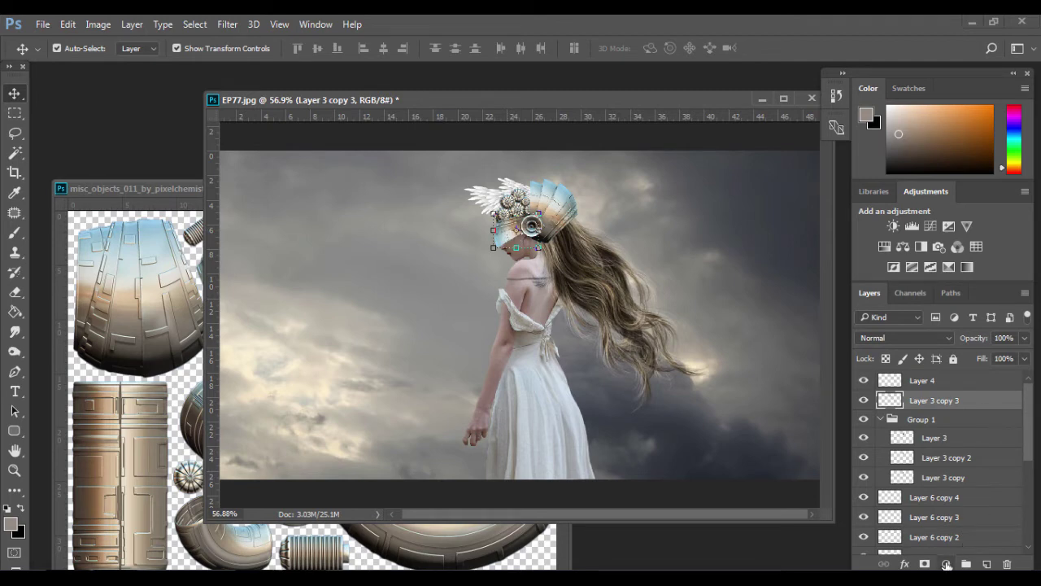
pyautogui.click(946, 565)
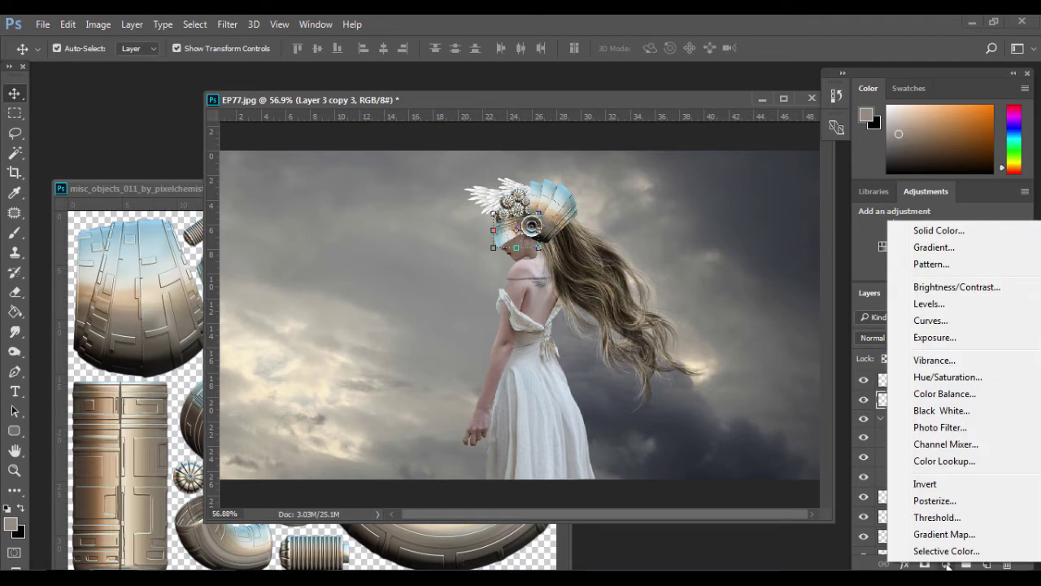
pyautogui.click(915, 286)
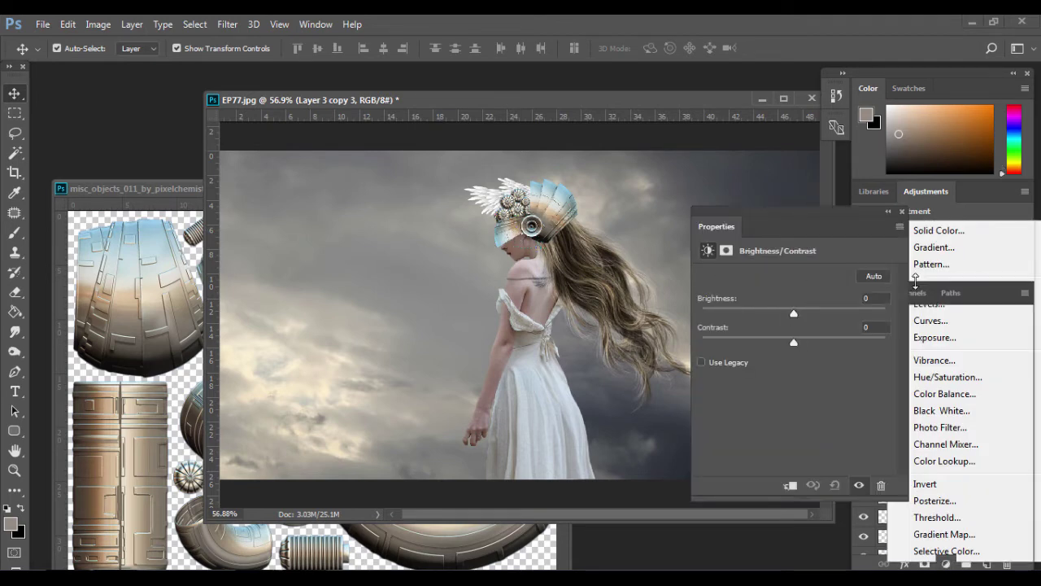
pyautogui.click(790, 486)
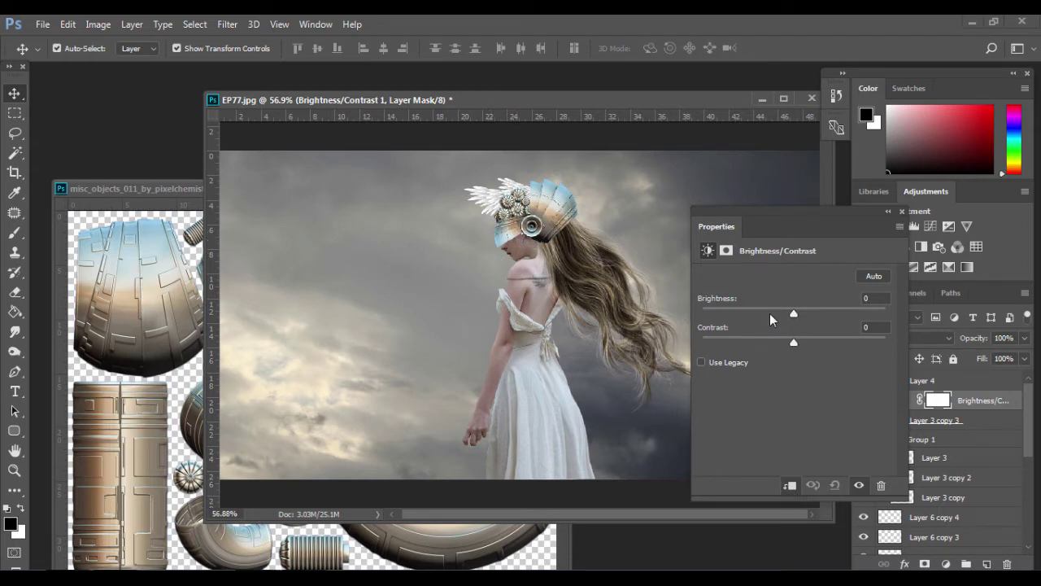
# Step: Set the adjustment's brightness to -43 with contrast near 0, then switch to the Brush tool
pyautogui.moveTo(794, 313); pyautogui.dragTo(766, 313)
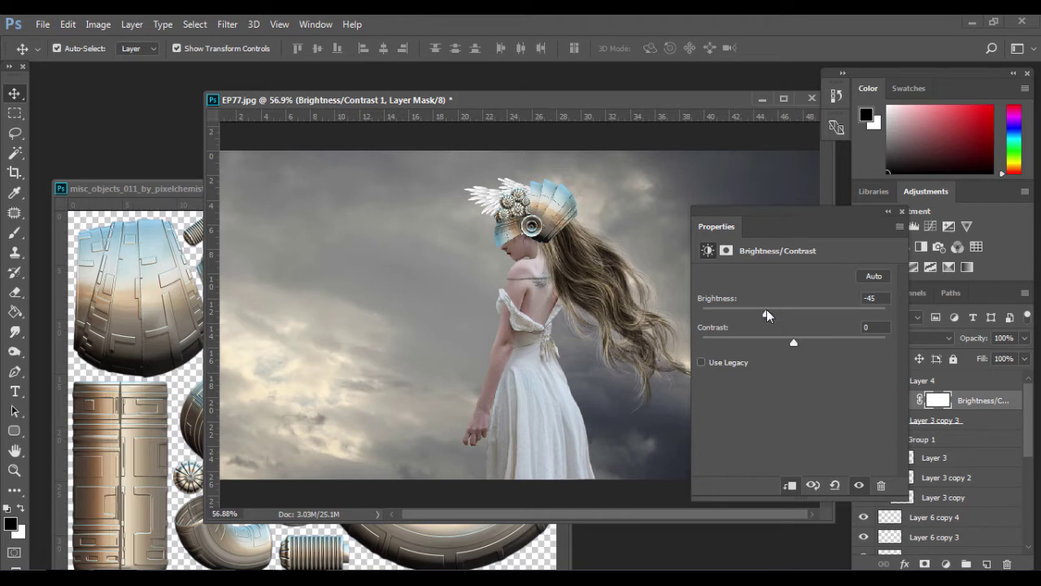
pyautogui.moveTo(794, 342); pyautogui.dragTo(819, 342)
pyautogui.moveTo(766, 313); pyautogui.dragTo(767, 313)
pyautogui.moveTo(817, 342); pyautogui.dragTo(798, 341)
pyautogui.click(889, 210)
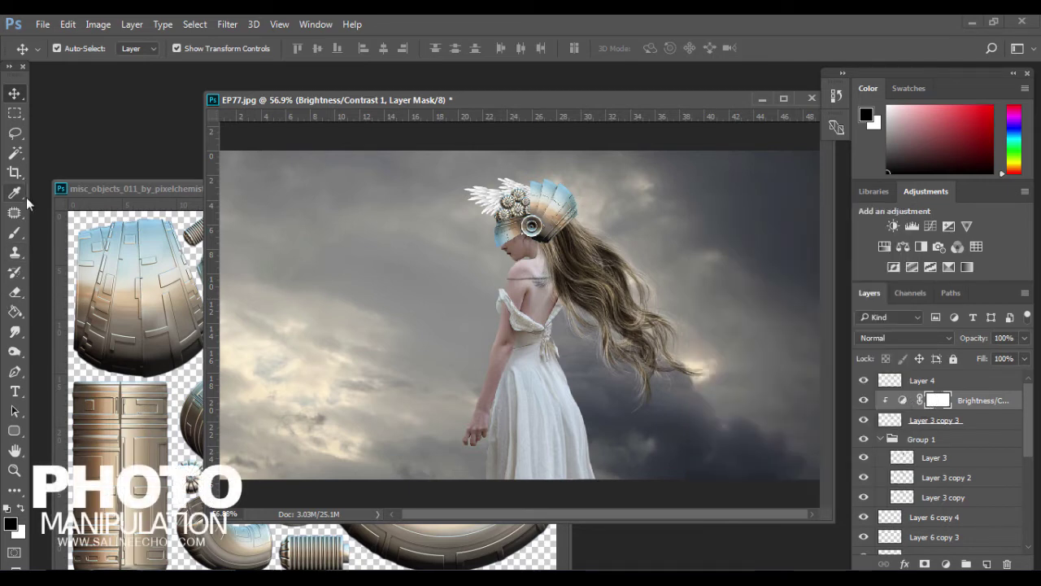
pyautogui.click(18, 235)
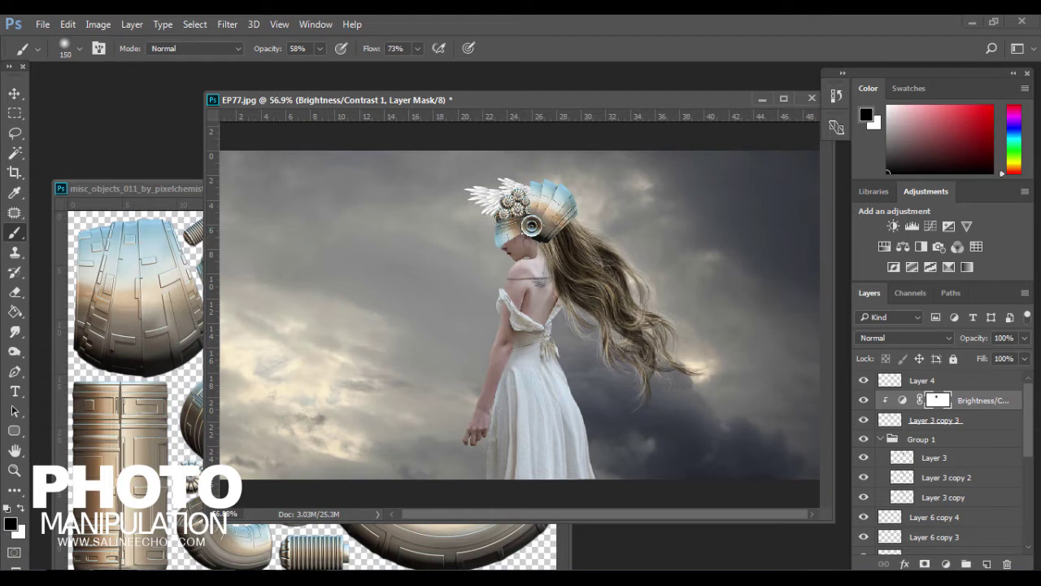
pyautogui.scroll(-2, 692, 342)
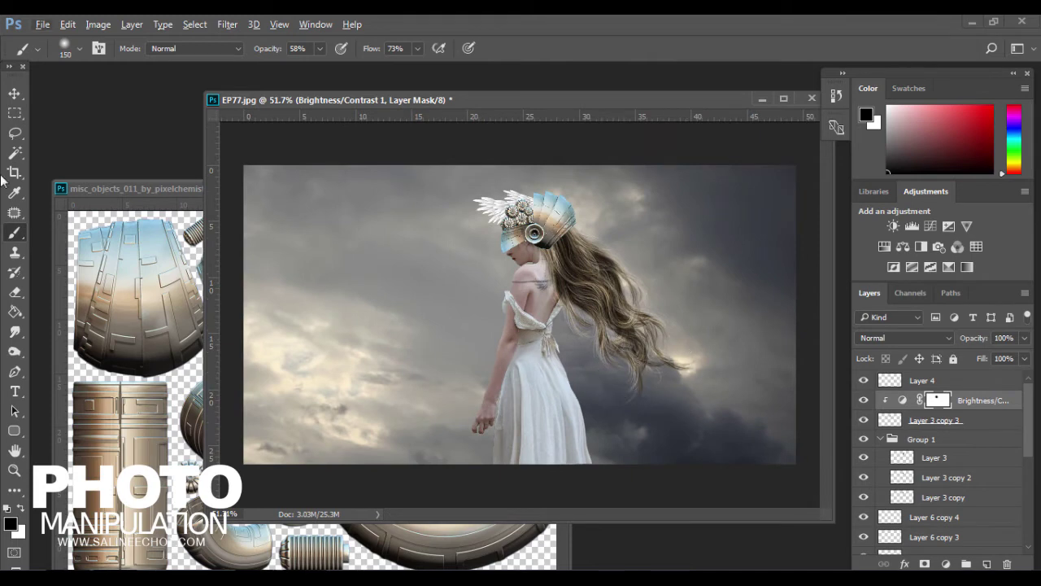
# Step: Box-select the figure's layers above Group 1 and group them as 'girl'
pyautogui.click(17, 94)
pyautogui.click(537, 221)
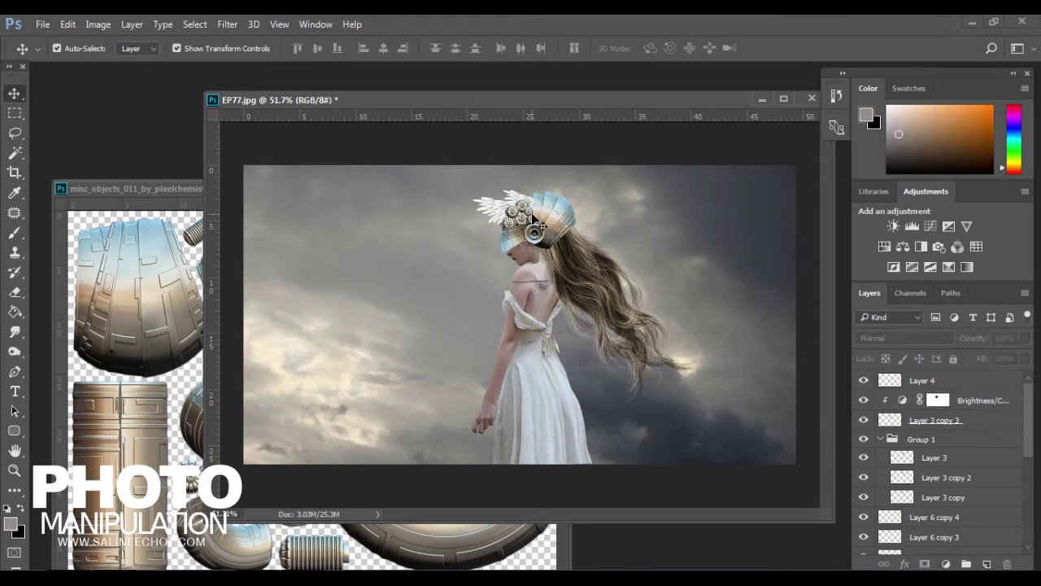
pyautogui.moveTo(428, 168)
pyautogui.mouseDown()
pyautogui.moveTo(690, 481)
pyautogui.moveTo(704, 535)
pyautogui.mouseUp()
pyautogui.press('ctrl')
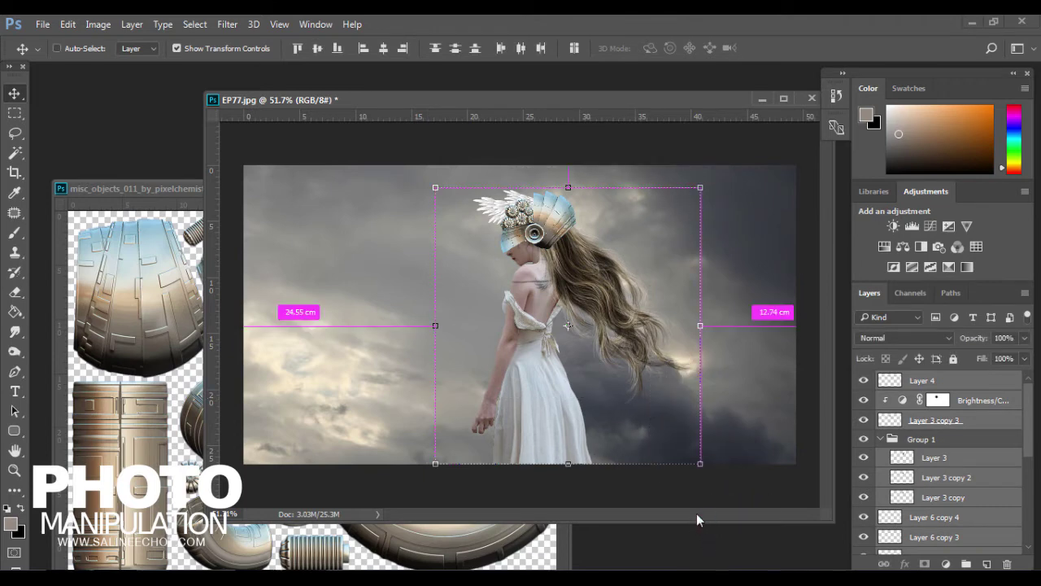
pyautogui.hotkey('ctrl', 'g')
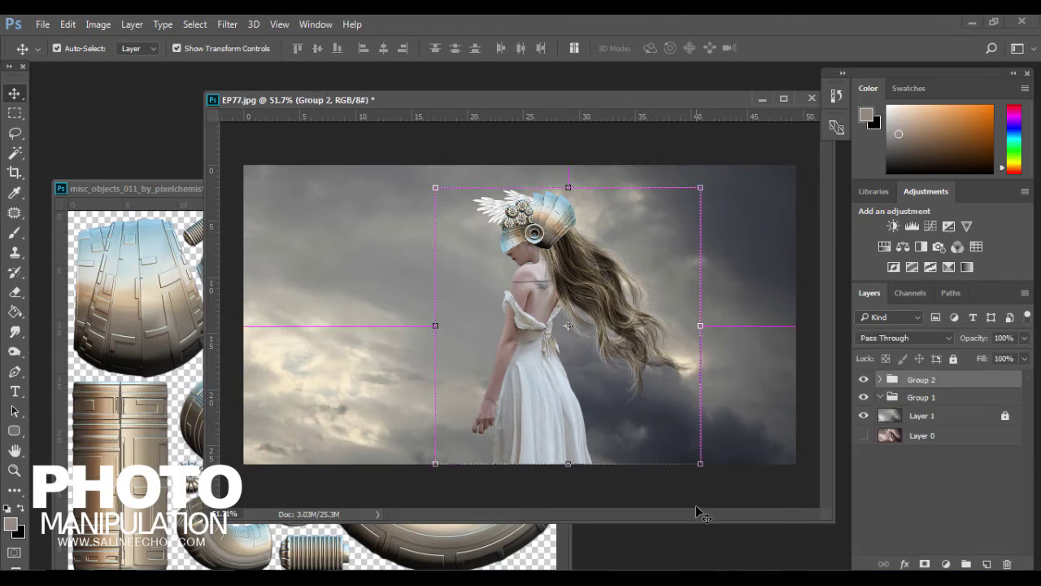
pyautogui.click(864, 380)
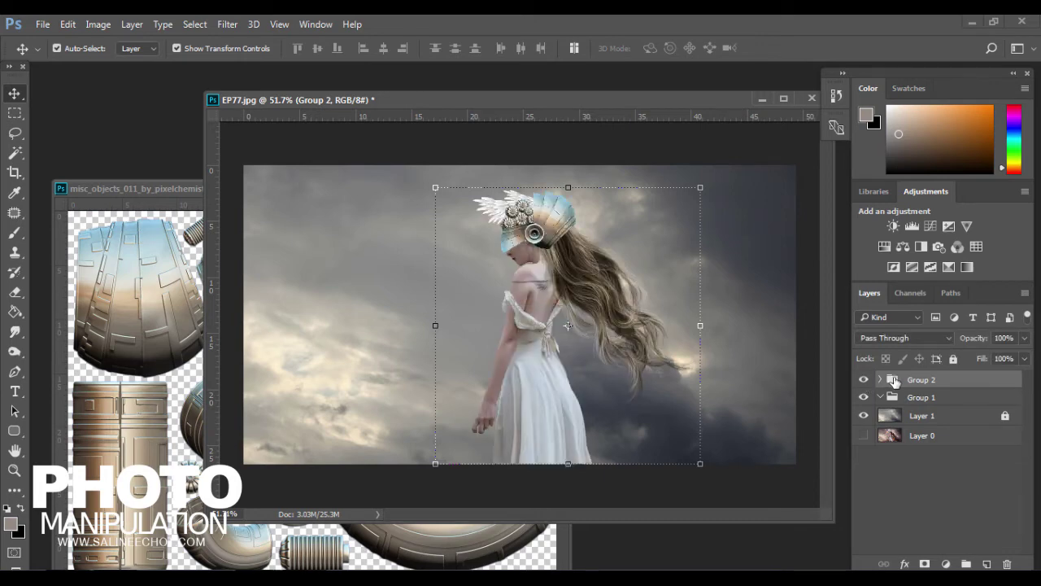
pyautogui.doubleClick(921, 379)
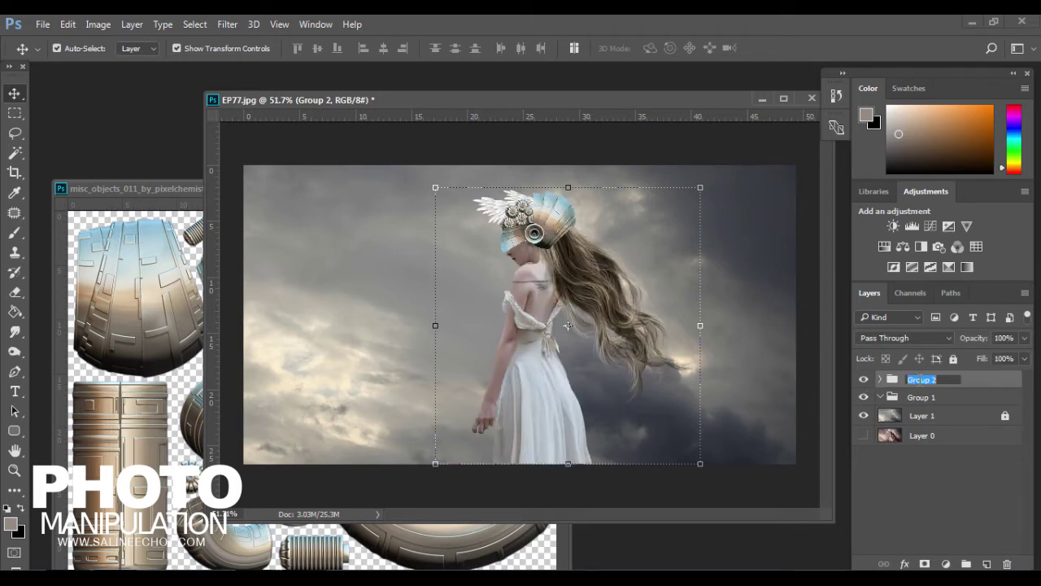
pyautogui.write('girl')
pyautogui.press('Return')
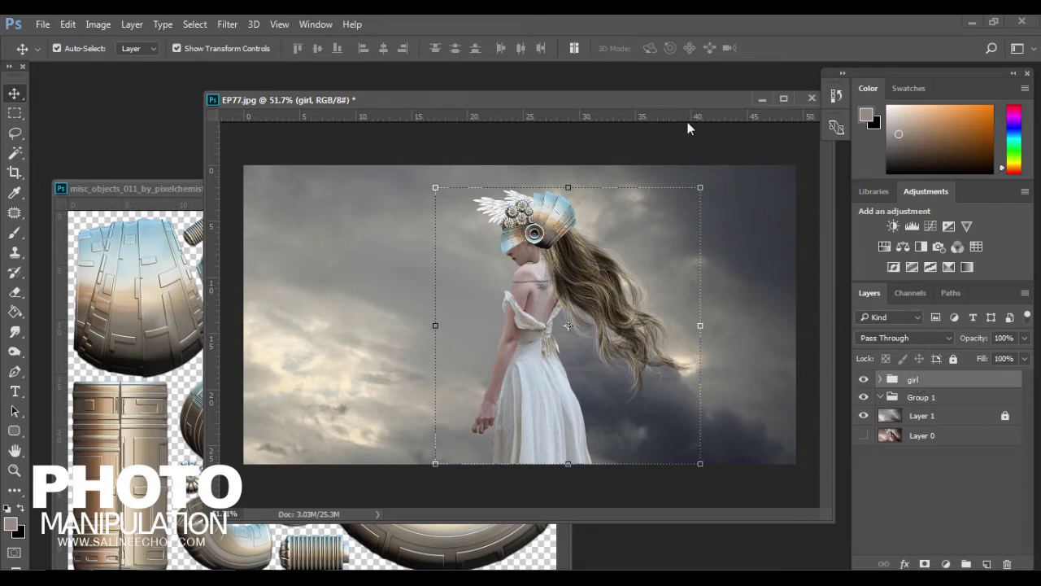
pyautogui.click(682, 145)
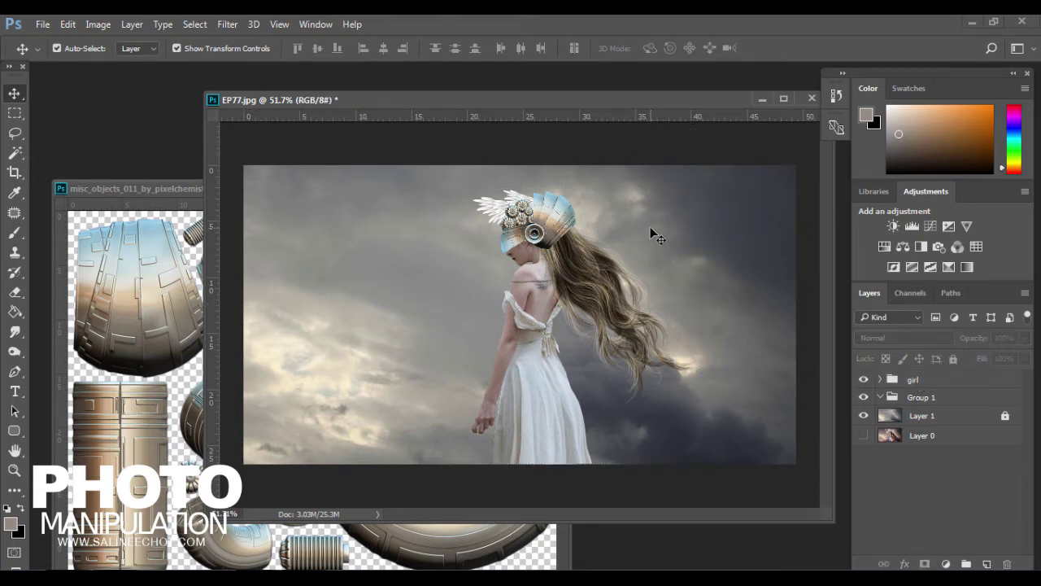
# Step: Target Layer 2 with the Clone Stamp tool at 35 px
pyautogui.click(521, 277)
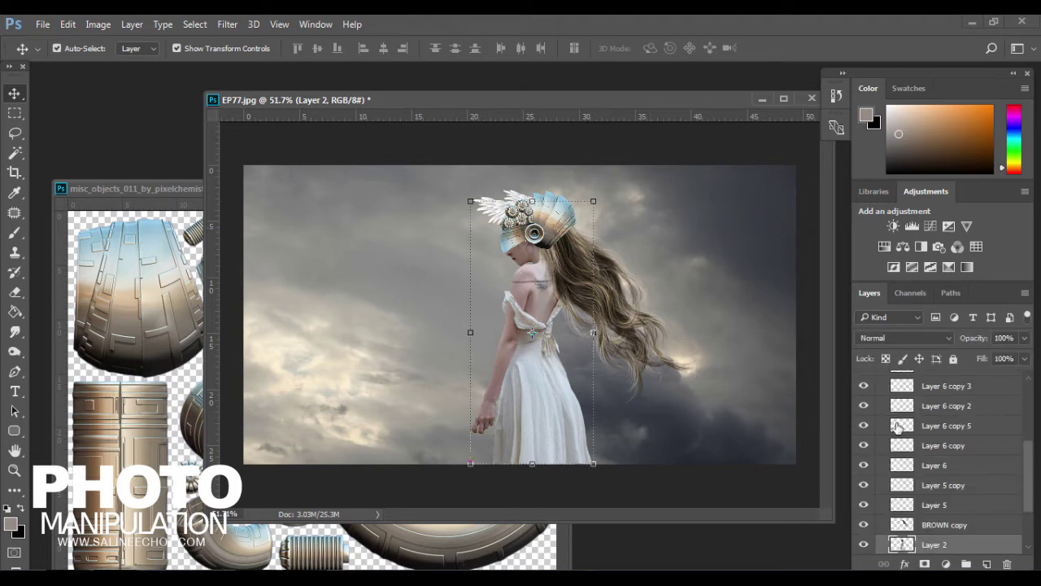
pyautogui.scroll(-1, 984, 537)
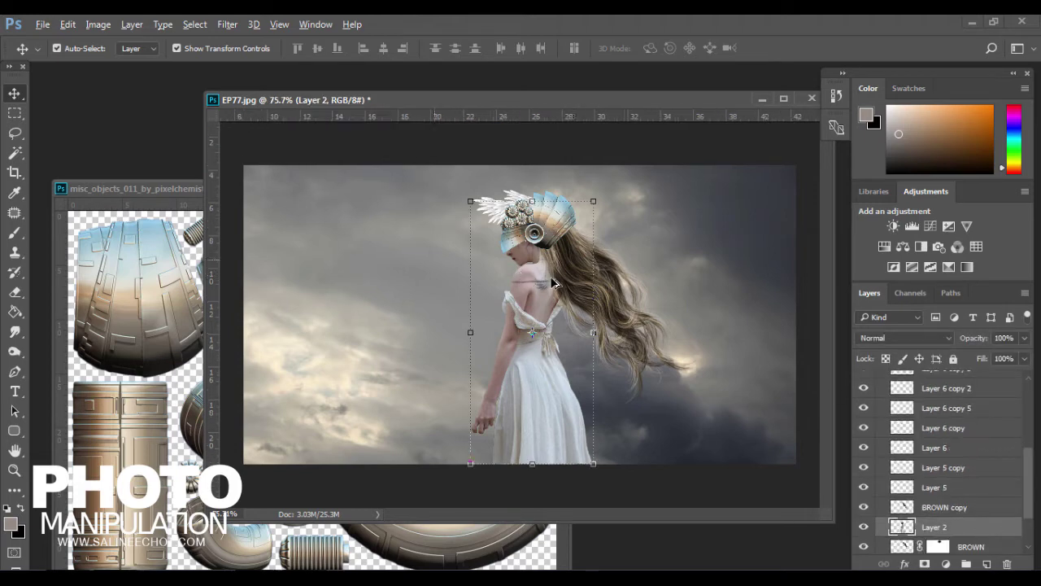
pyautogui.scroll(5, 537, 277)
pyautogui.scroll(1, 528, 276)
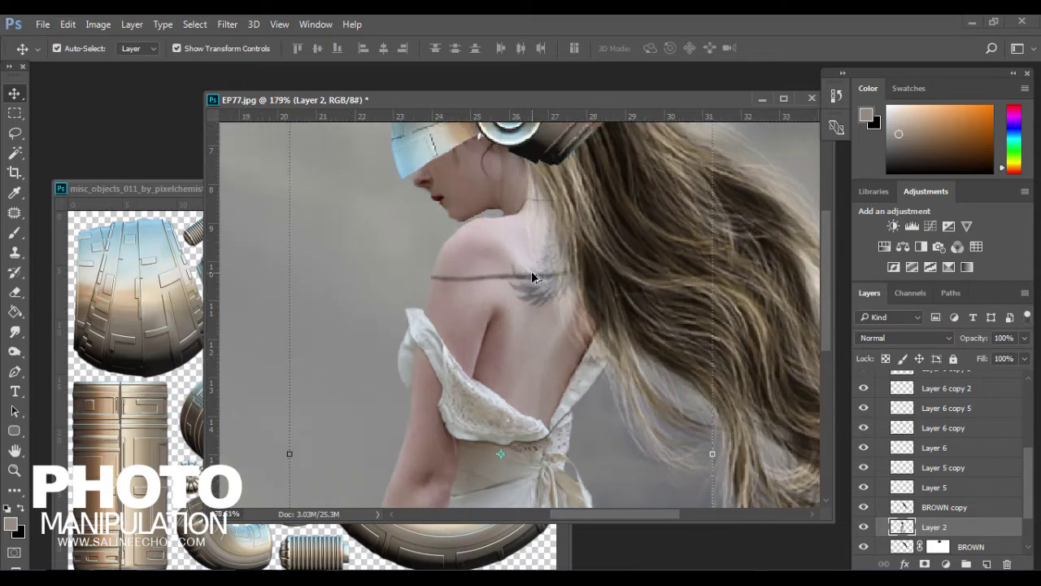
pyautogui.scroll(1, 531, 277)
pyautogui.scroll(1, 532, 276)
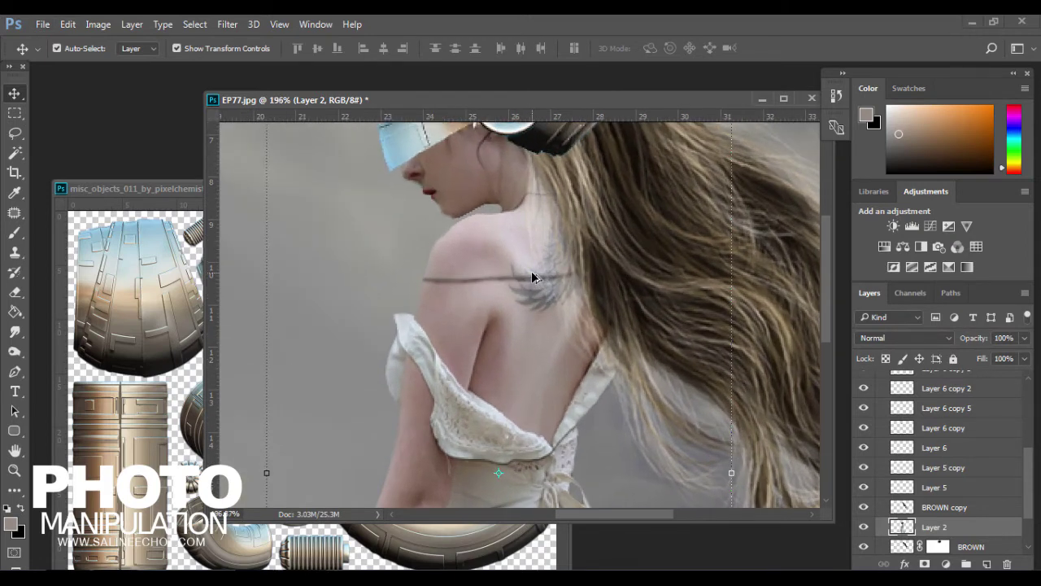
pyautogui.click(17, 255)
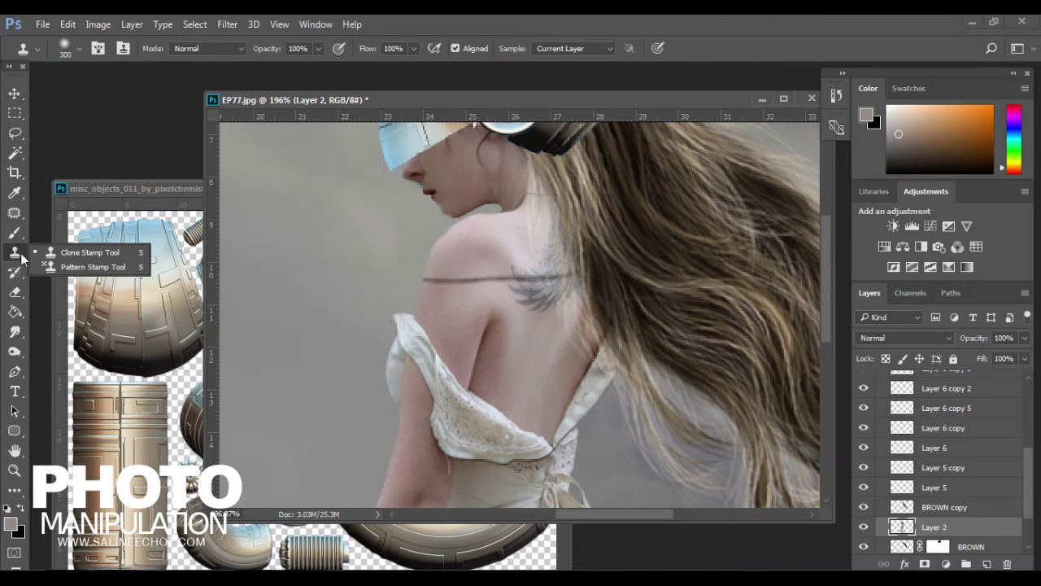
pyautogui.click(79, 253)
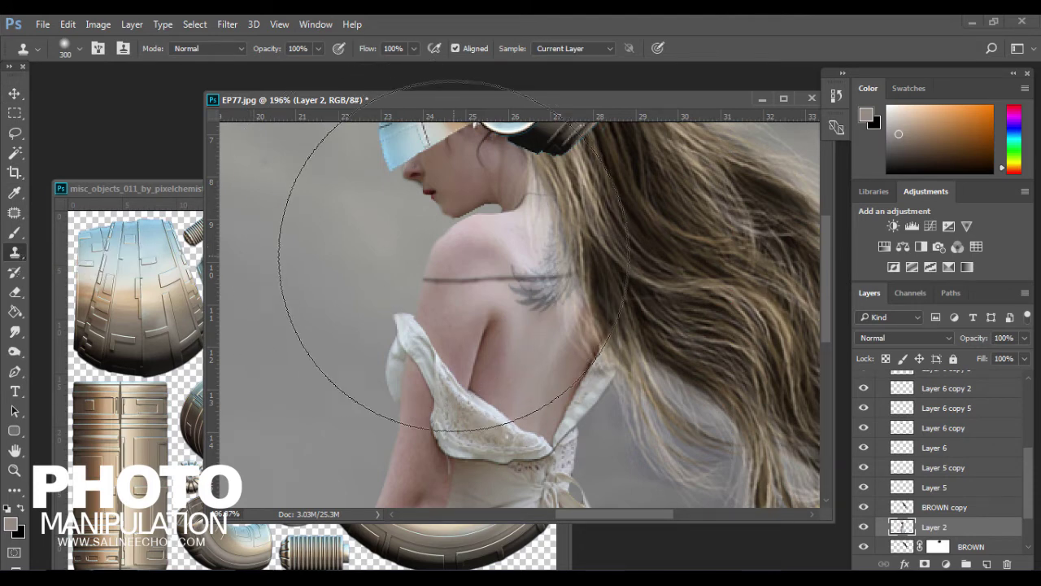
pyautogui.click(17, 255)
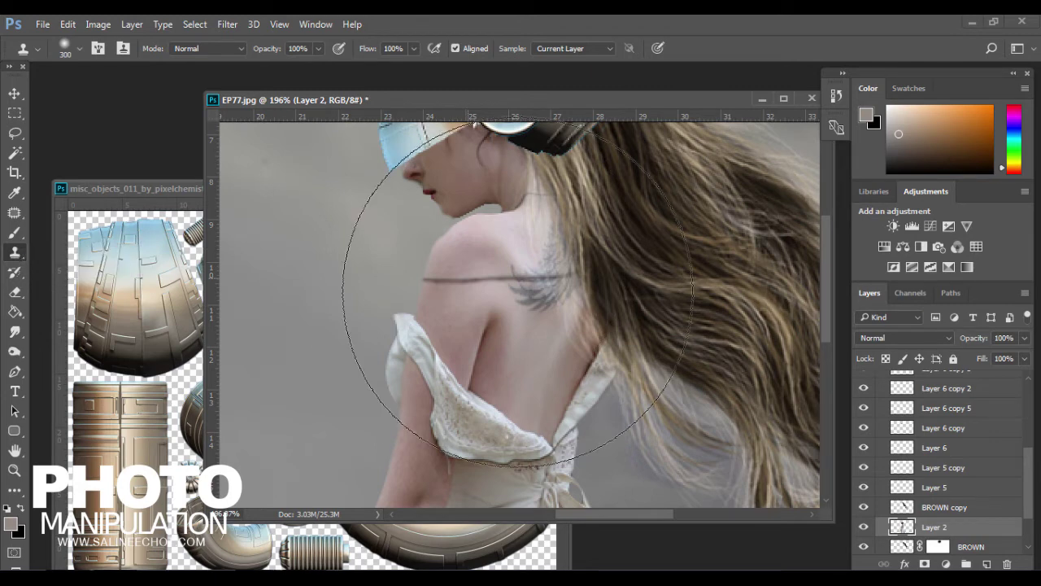
pyautogui.press('[')
pyautogui.press('[')
pyautogui.press('[')
pyautogui.press('[')
pyautogui.press('[')
pyautogui.press('[')
pyautogui.press('[')
pyautogui.press('[')
pyautogui.press('[')
pyautogui.press('[')
pyautogui.press('[')
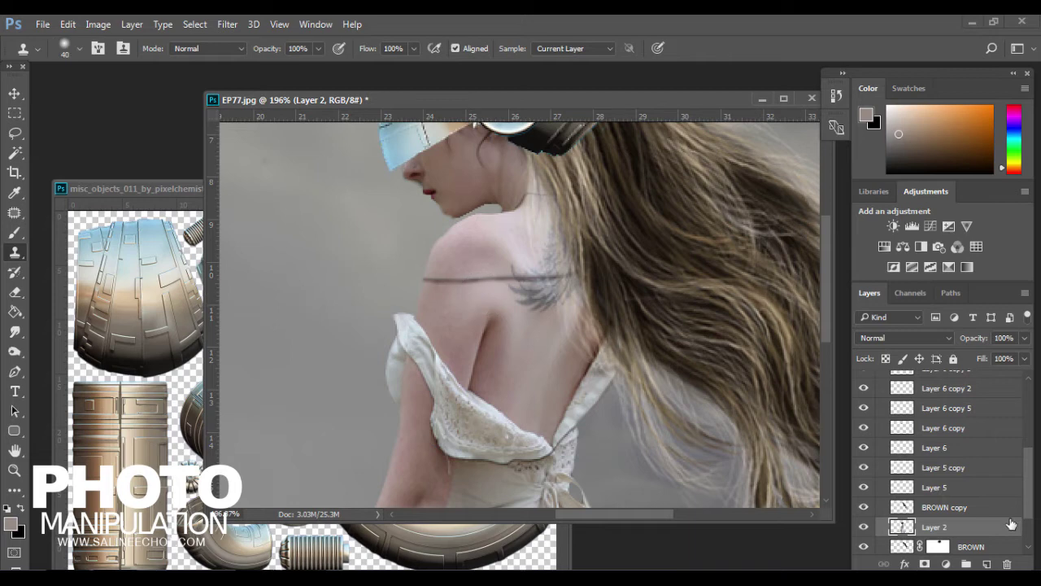
pyautogui.click(867, 528)
pyautogui.press('[')
# Step: Clone clean skin over the dark line across the shoulder
pyautogui.keyDown('alt'); pyautogui.click(470, 256); pyautogui.keyUp('alt')
pyautogui.moveTo(440, 279); pyautogui.dragTo(468, 278)
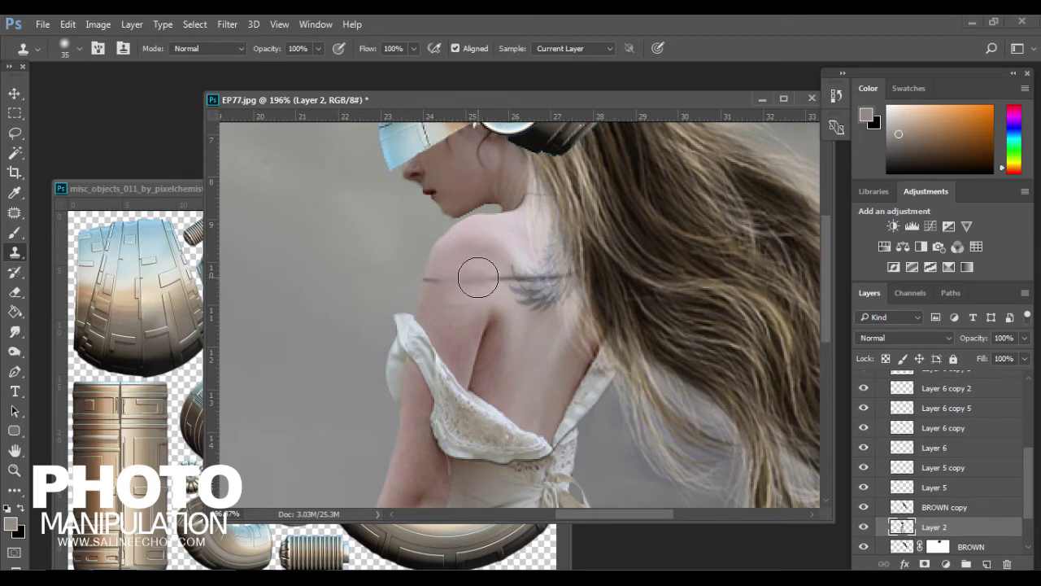
pyautogui.keyDown('alt'); pyautogui.click(488, 236); pyautogui.keyUp('alt')
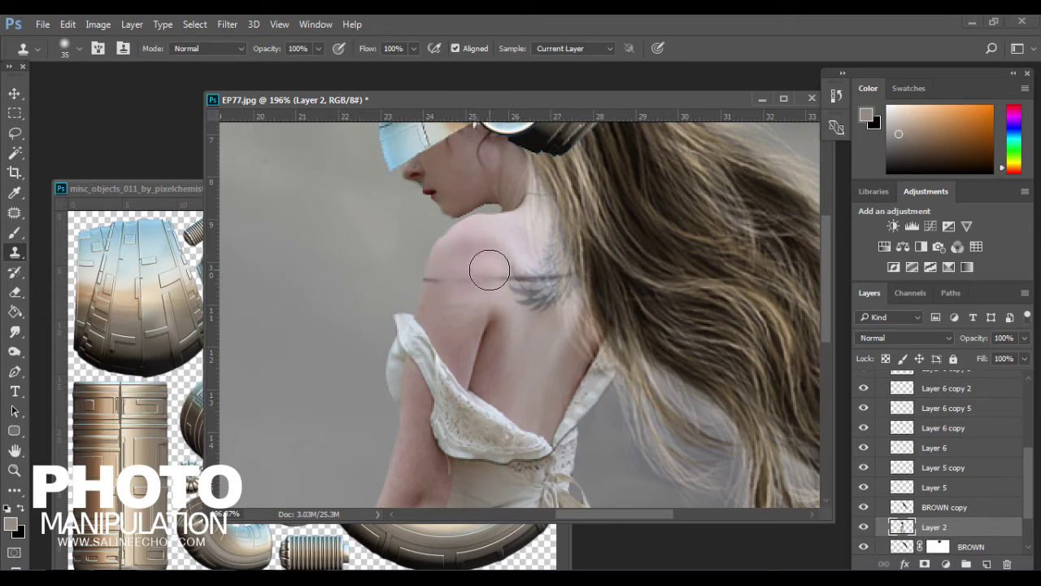
pyautogui.moveTo(488, 269); pyautogui.dragTo(481, 277)
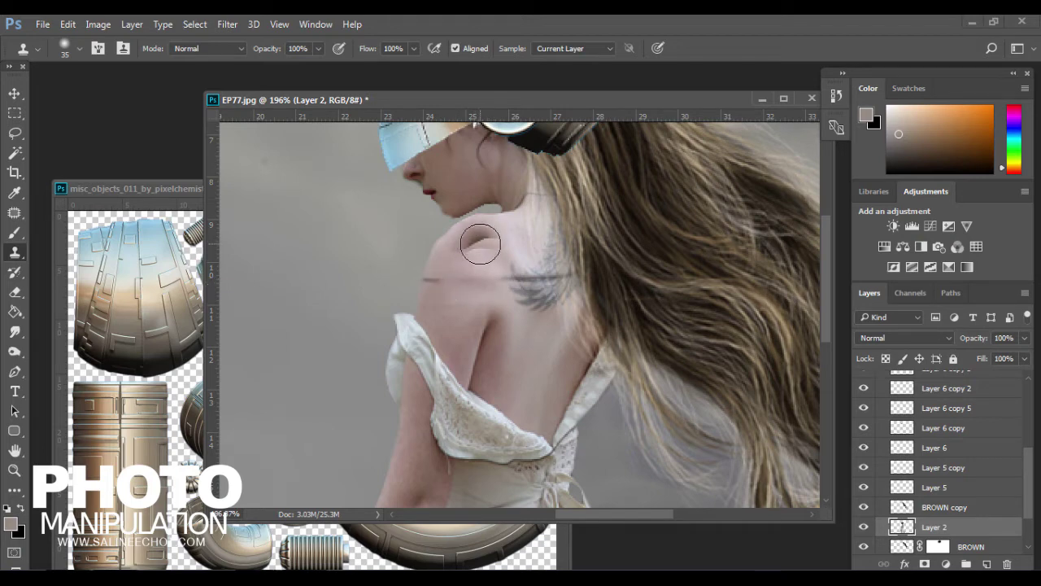
pyautogui.moveTo(482, 238)
pyautogui.mouseDown()
pyautogui.moveTo(476, 255)
pyautogui.moveTo(437, 282)
pyautogui.mouseUp()
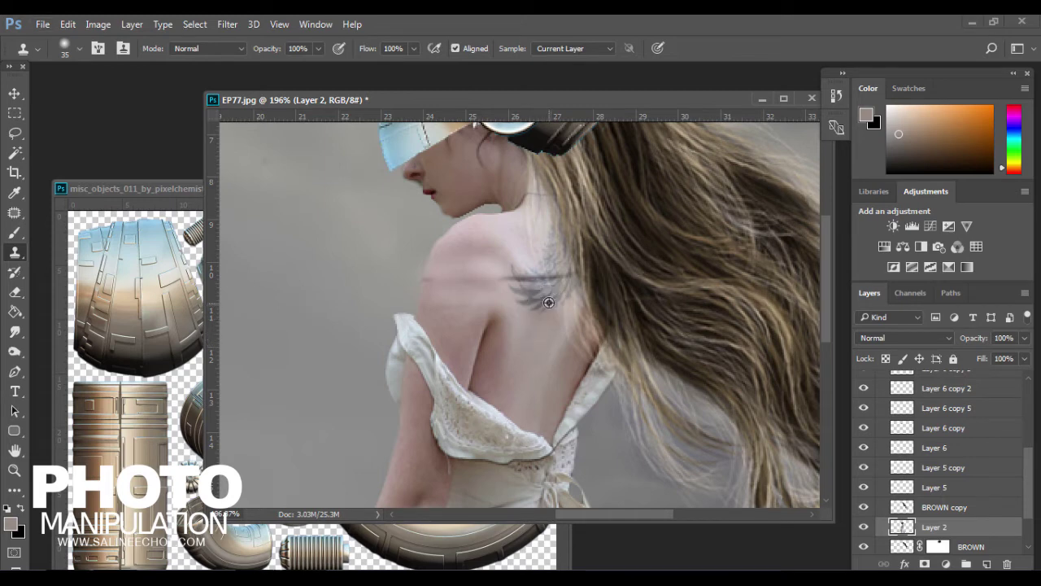
# Step: Fade the wing tattoo and upper arm into smooth cloned skin
pyautogui.keyDown('alt'); pyautogui.click(549, 302); pyautogui.keyUp('alt')
pyautogui.click(557, 258)
pyautogui.moveTo(557, 258); pyautogui.dragTo(560, 277)
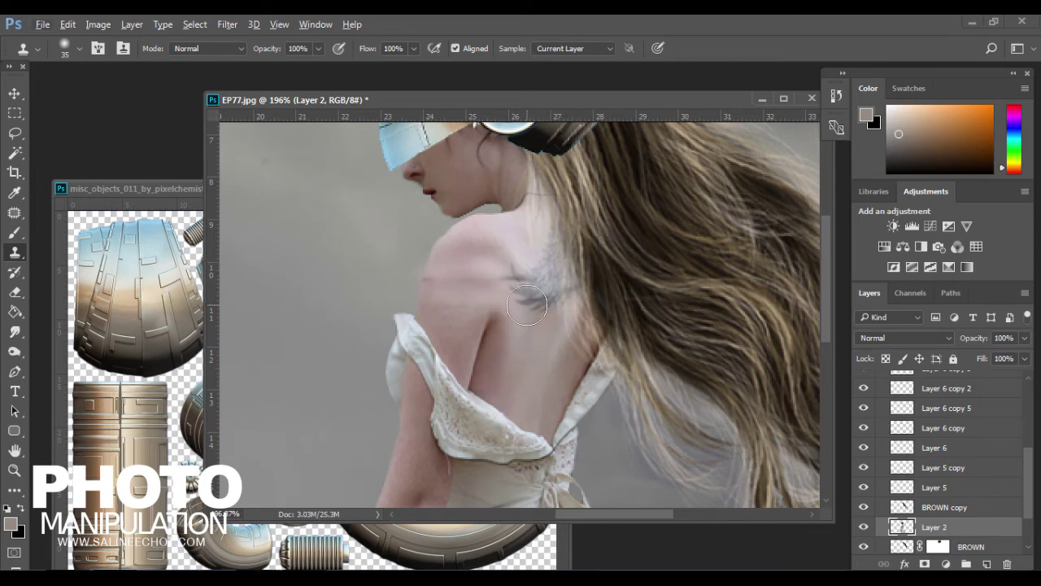
pyautogui.moveTo(525, 287); pyautogui.dragTo(528, 291)
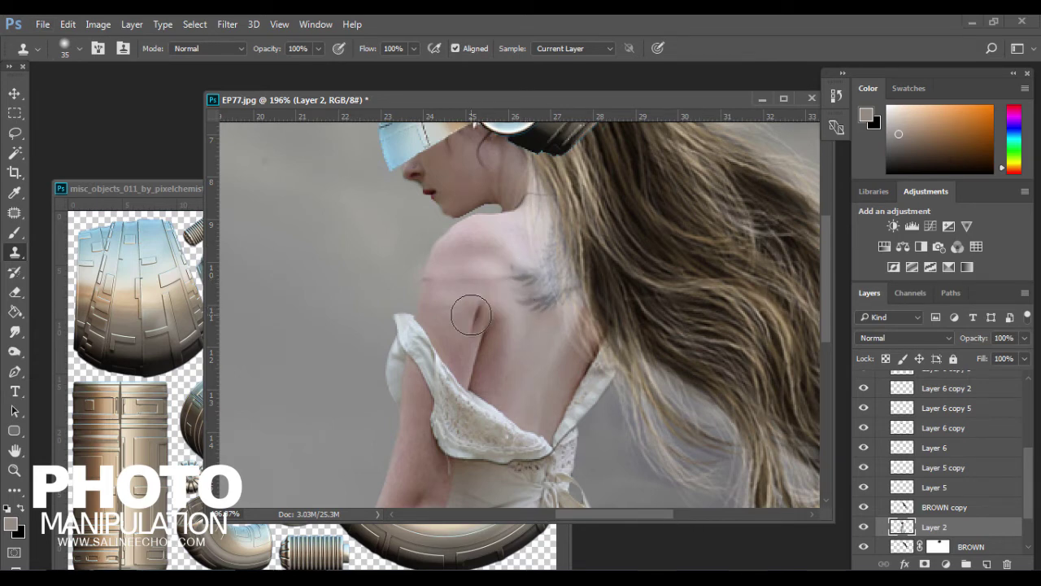
pyautogui.moveTo(464, 309); pyautogui.dragTo(495, 244)
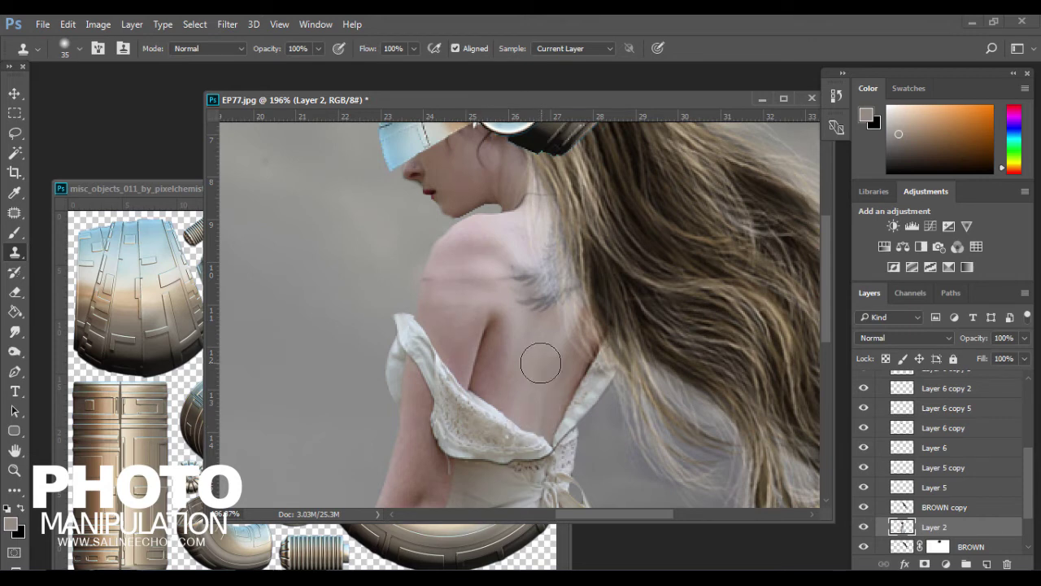
# Step: Set the Brush to size 70 and sample the pinkish shoulder skin tone
pyautogui.click(18, 235)
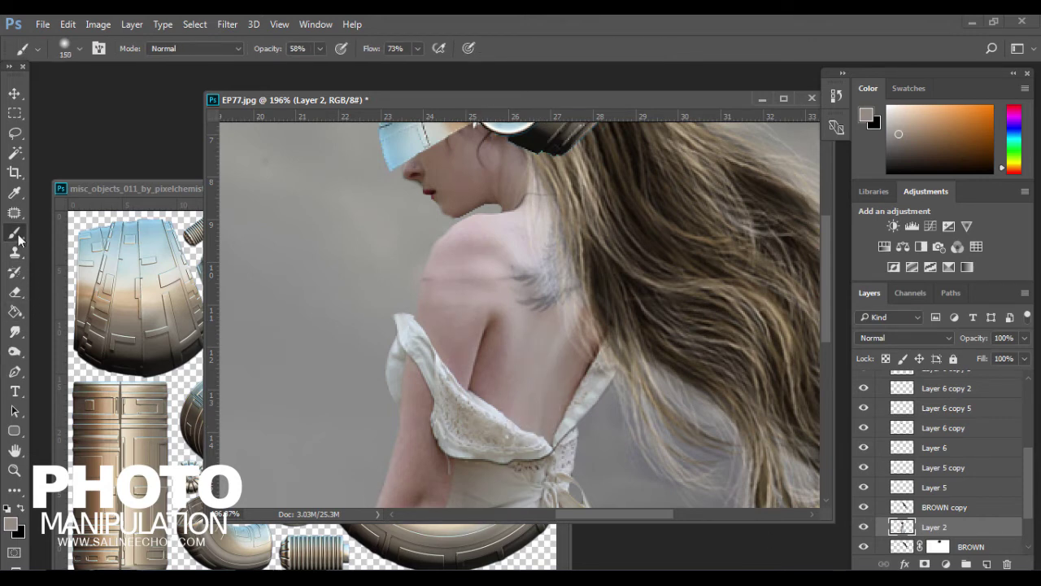
pyautogui.press('[')
pyautogui.press('[')
pyautogui.press('[')
pyautogui.press('[')
pyautogui.press('[')
pyautogui.press(']')
pyautogui.press(']')
pyautogui.press('[')
pyautogui.press('[')
pyautogui.press('[')
pyautogui.keyDown('alt'); pyautogui.click(446, 260); pyautogui.keyUp('alt')
pyautogui.keyDown('alt'); pyautogui.click(431, 279); pyautogui.keyUp('alt')
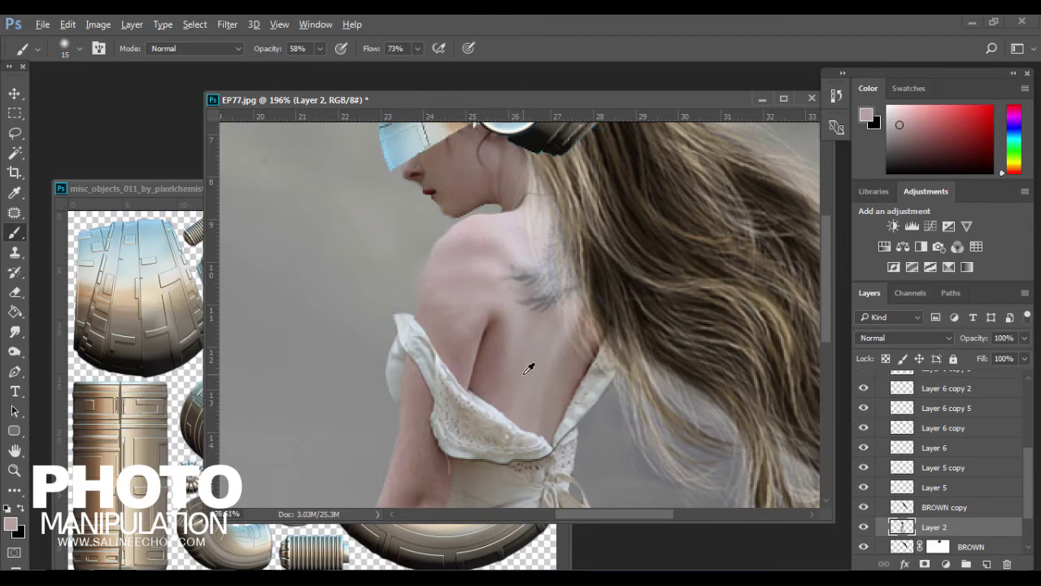
# Step: Bring the misc_objects_011 mechanical parts document to the front
pyautogui.scroll(-3, 529, 366)
pyautogui.scroll(-3, 528, 369)
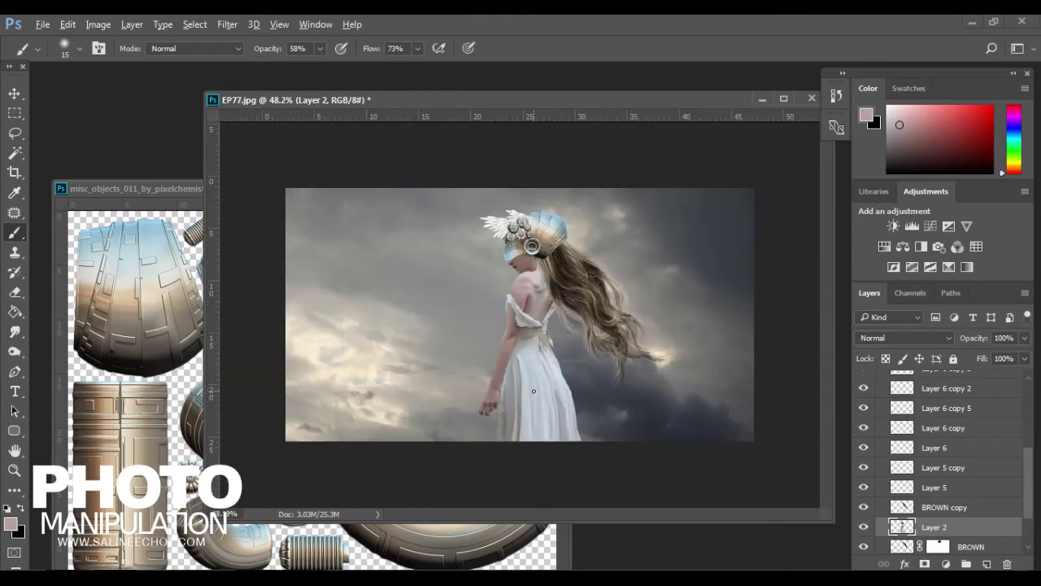
pyautogui.scroll(1, 539, 386)
pyautogui.scroll(1, 538, 386)
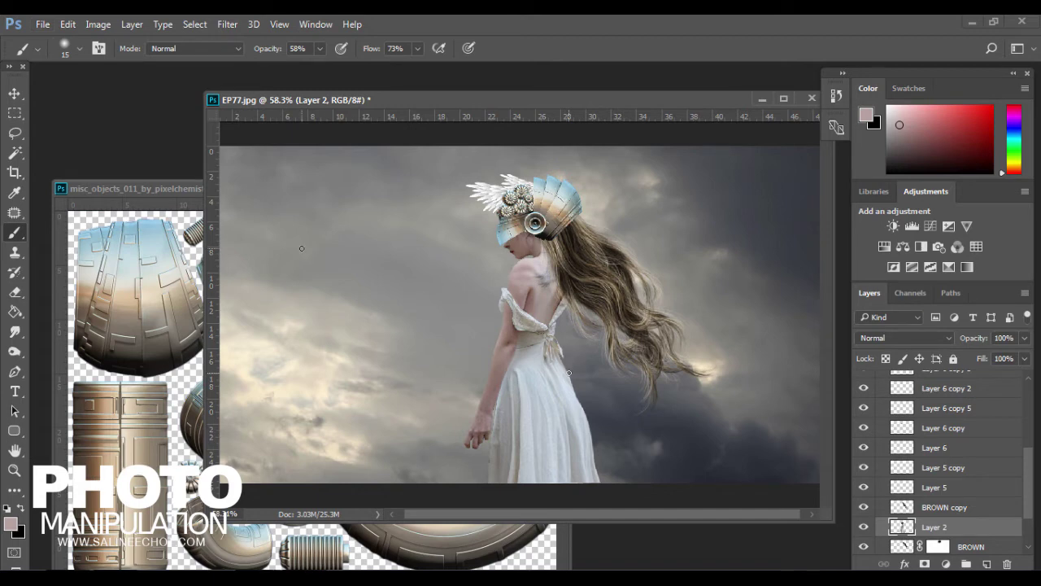
pyautogui.click(130, 188)
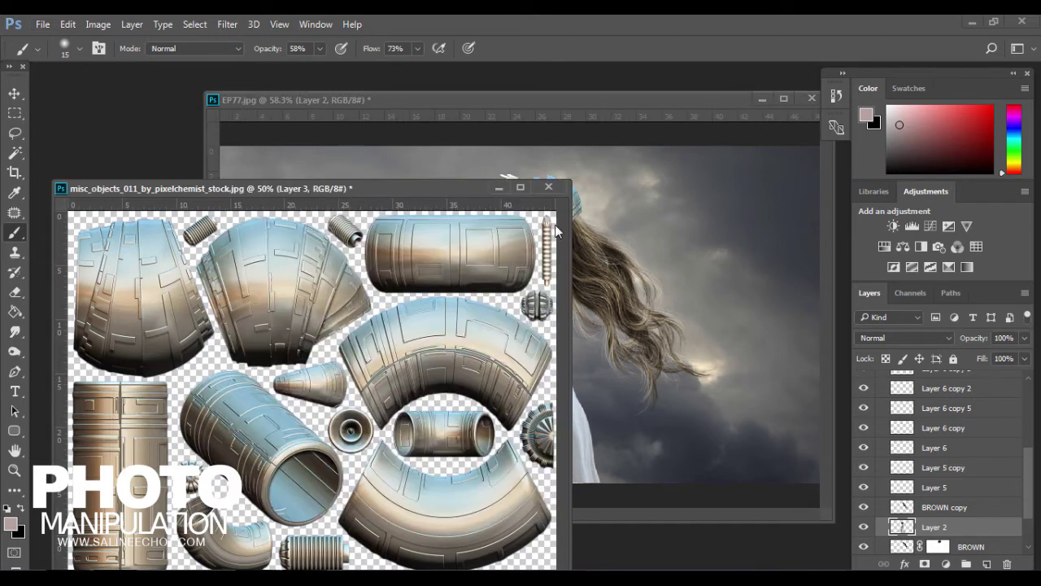
# Step: Minimise misc_objects and arrange EP77.psd beside the working EP77.jpg in front
pyautogui.click(500, 190)
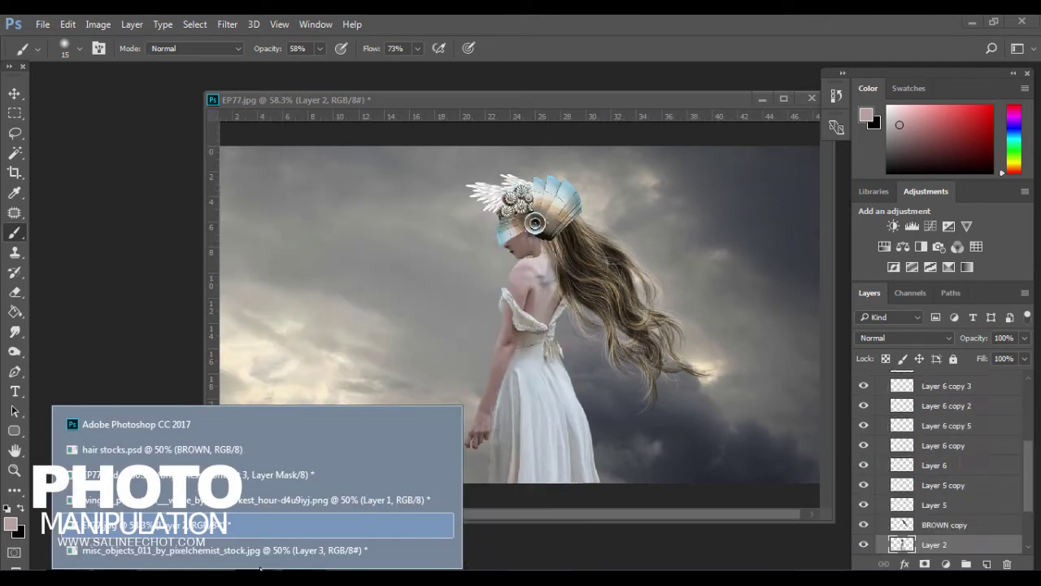
pyautogui.click(221, 476)
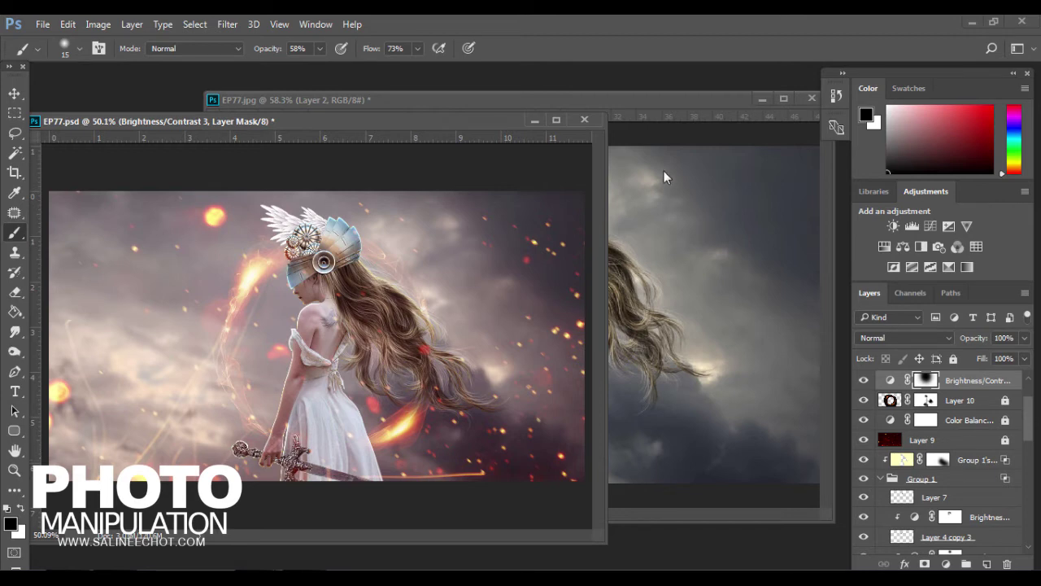
pyautogui.click(654, 99)
pyautogui.moveTo(147, 123); pyautogui.dragTo(167, 122)
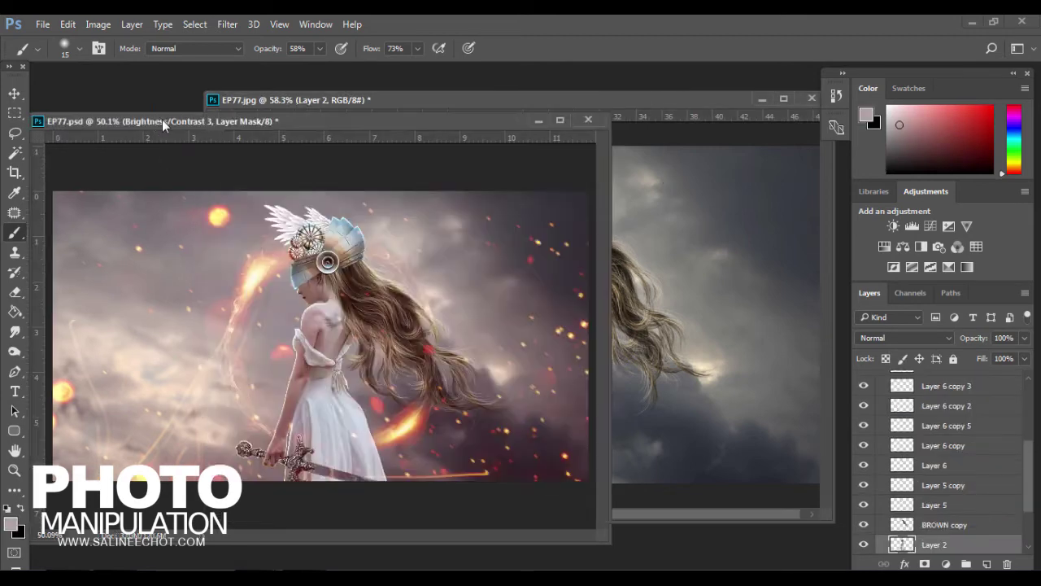
pyautogui.click(516, 117)
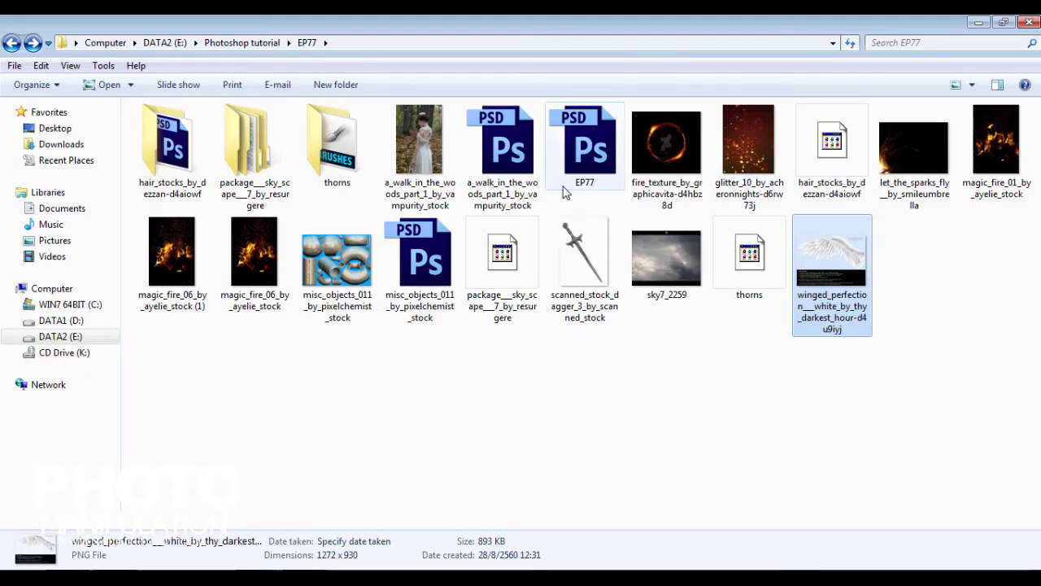
pyautogui.moveTo(584, 253)
pyautogui.mouseDown()
pyautogui.moveTo(248, 558)
pyautogui.moveTo(257, 429)
pyautogui.mouseUp()
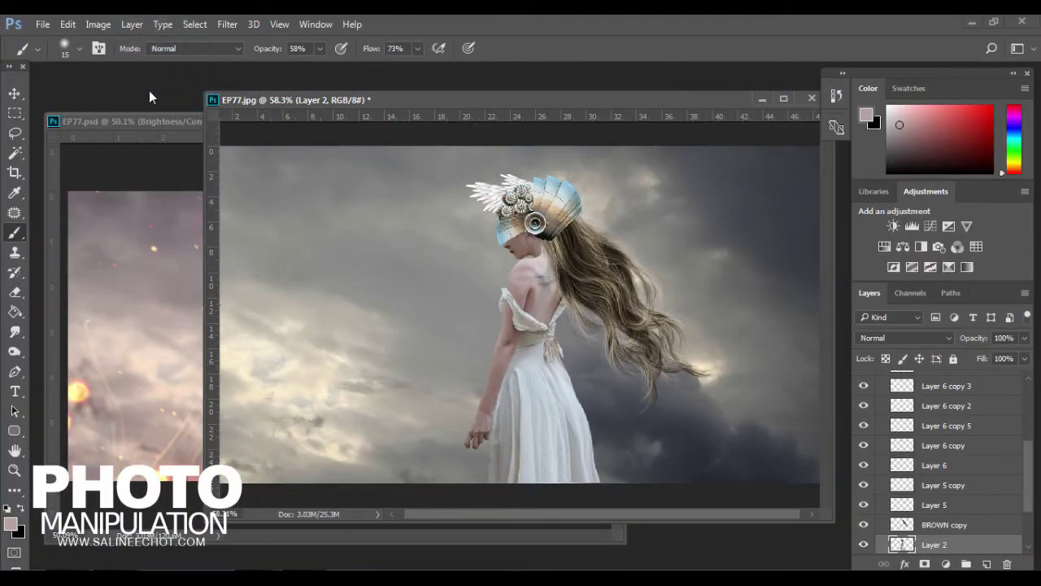
# Step: Drag scanned_stock_dagger_3_by_scanned_stock from the EP77 folder into Photoshop
pyautogui.moveTo(256, 429)
pyautogui.mouseDown()
pyautogui.moveTo(81, 70)
pyautogui.moveTo(98, 77)
pyautogui.mouseUp()
# Step: Place the dagger into EP77.jpg beside the woman as Layer 7
pyautogui.press('v')
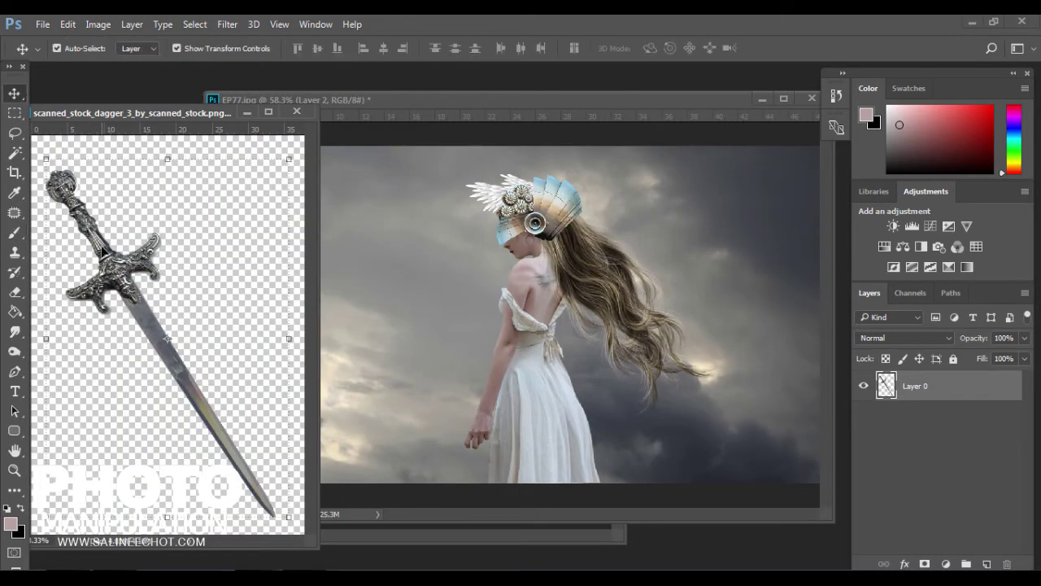
pyautogui.moveTo(167, 338); pyautogui.dragTo(365, 280)
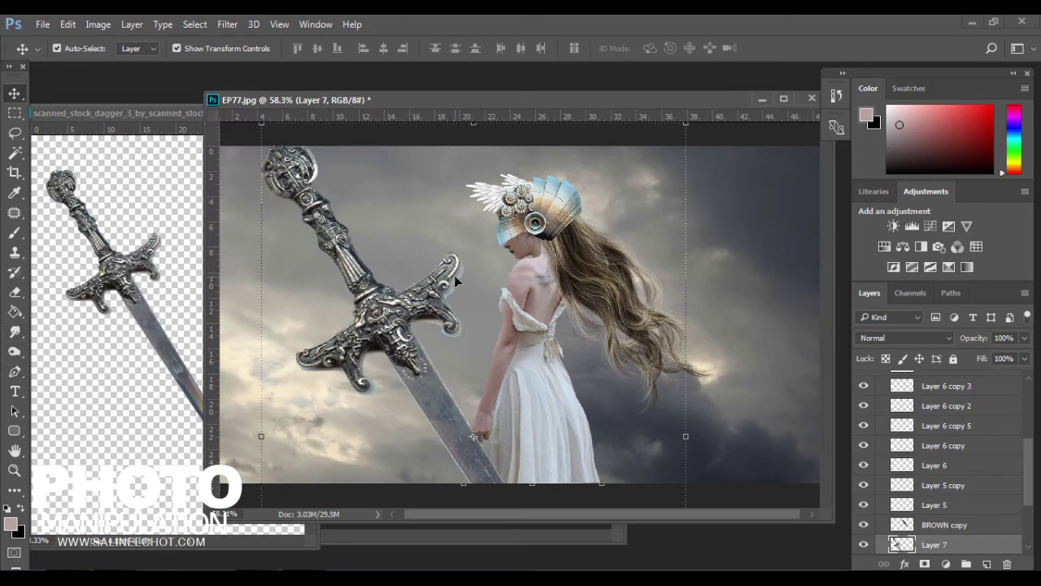
pyautogui.scroll(3, 454, 275)
# Step: Trace a closed Pen path around the pale fringe on the crossguard's right edge
pyautogui.press('p')
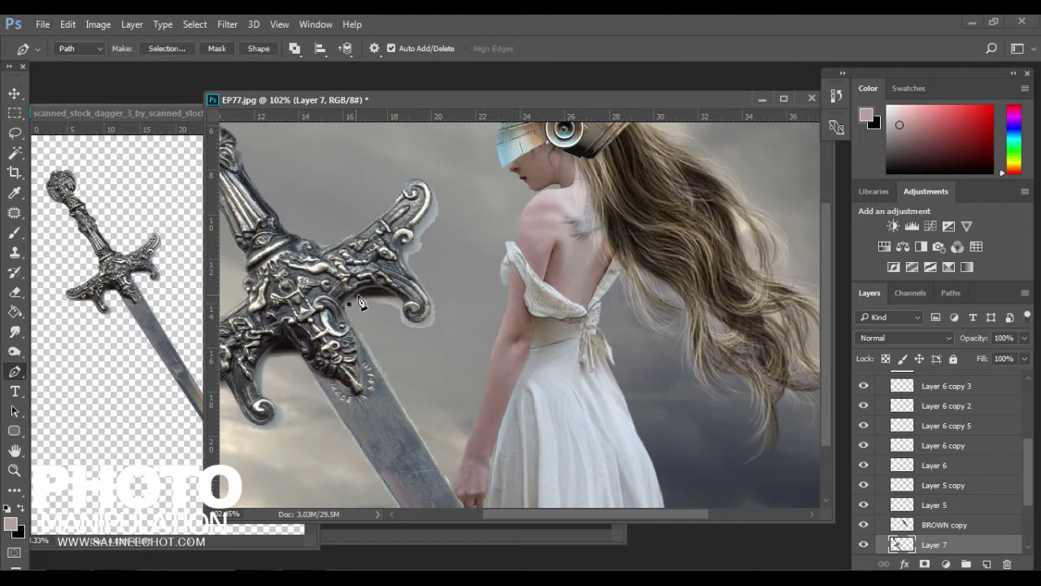
pyautogui.click(365, 294)
pyautogui.click(398, 295)
pyautogui.click(413, 317)
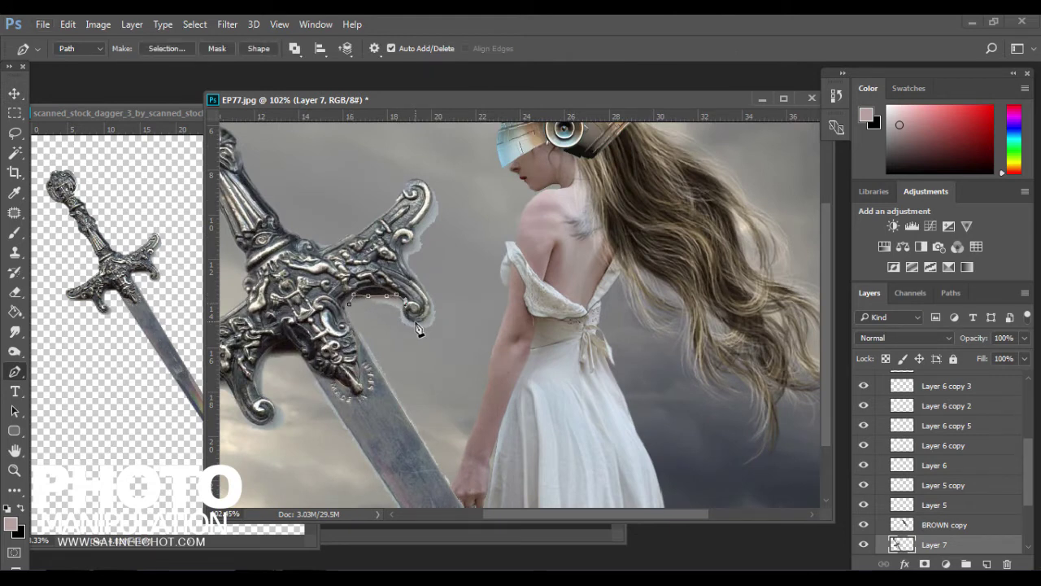
pyautogui.moveTo(427, 318); pyautogui.dragTo(428, 317)
pyautogui.click(407, 259)
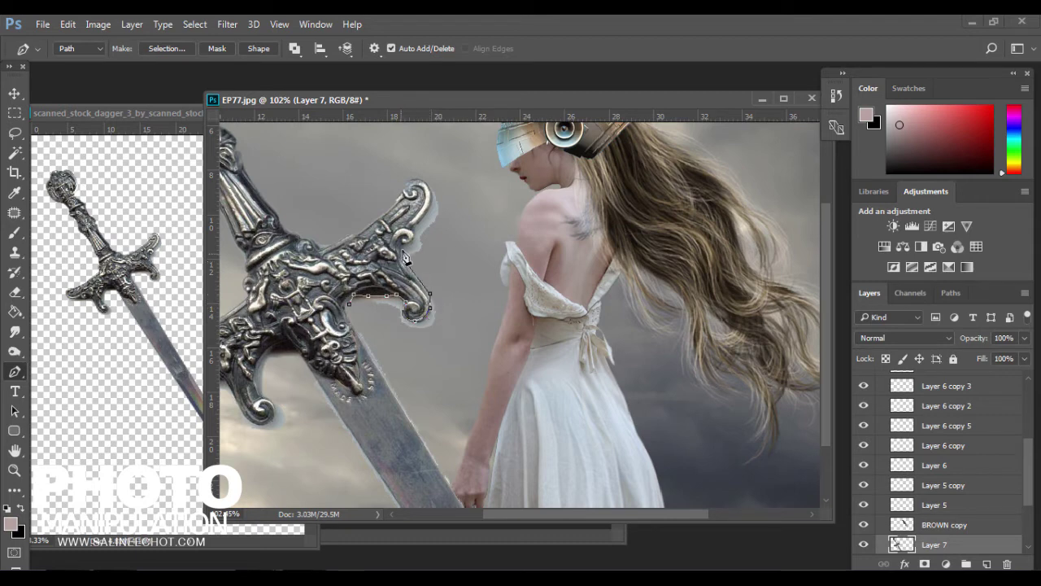
pyautogui.click(411, 245)
pyautogui.moveTo(425, 160); pyautogui.dragTo(461, 385)
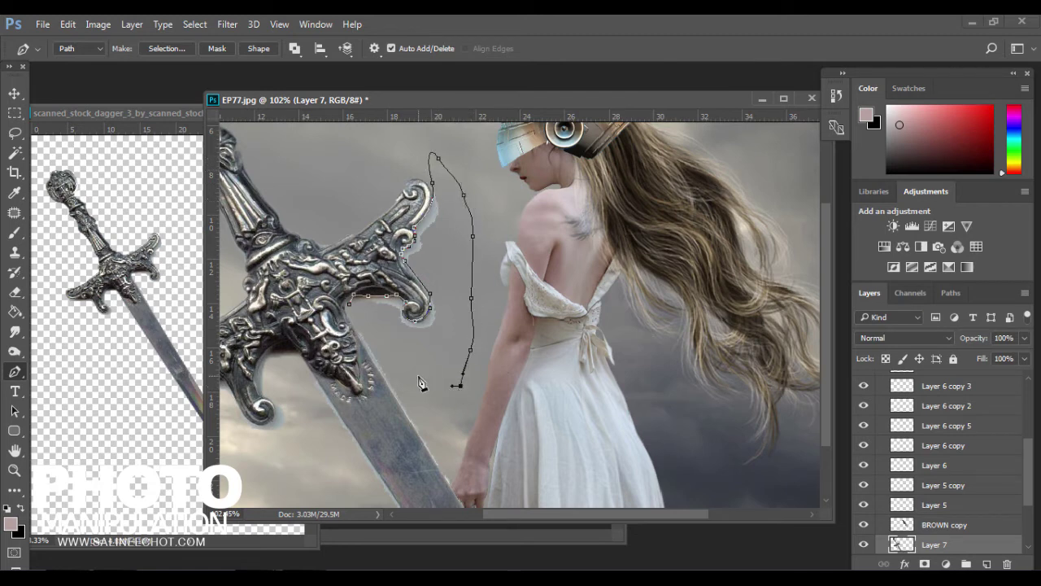
pyautogui.click(404, 411)
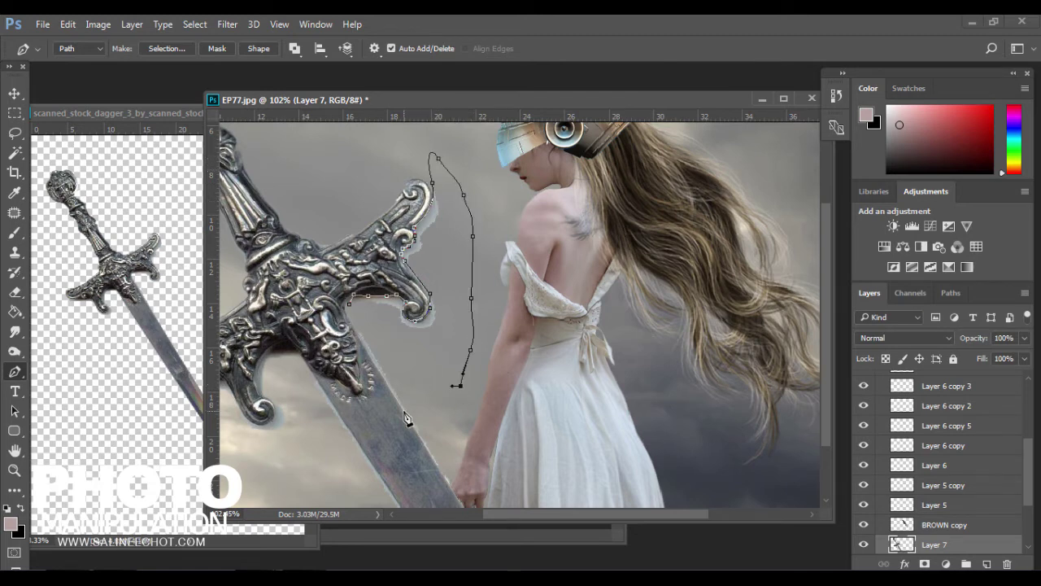
pyautogui.click(349, 309)
# Step: Turn the path into a 1 px feathered selection, delete the fringe and deselect
pyautogui.click(161, 48)
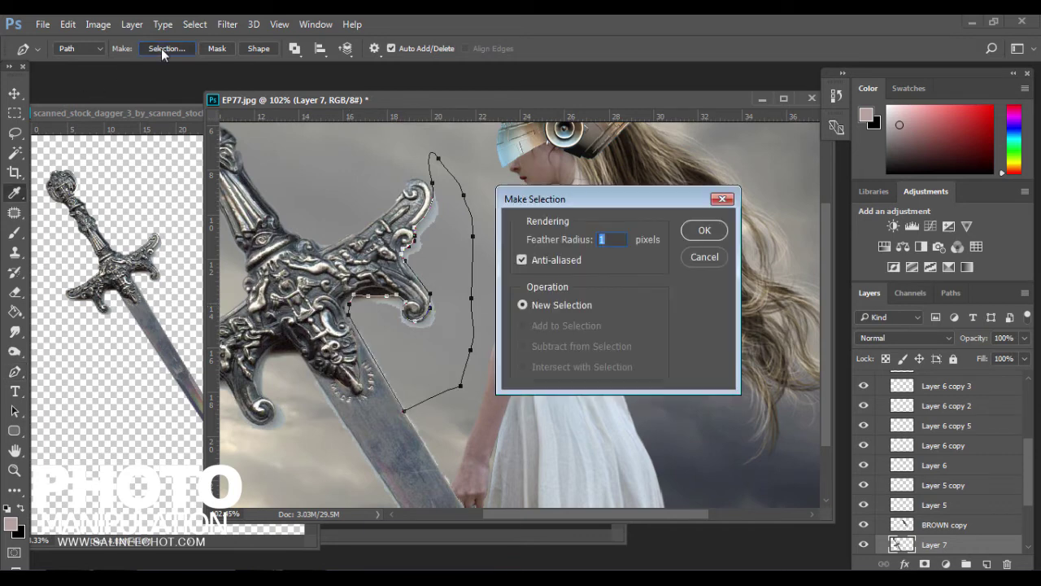
pyautogui.press('Return')
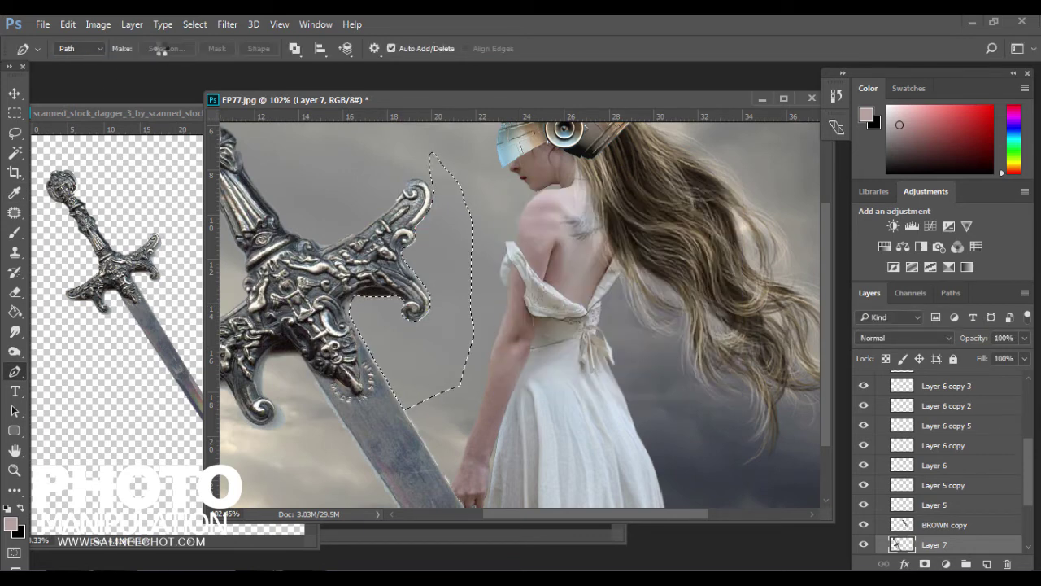
pyautogui.press('m')
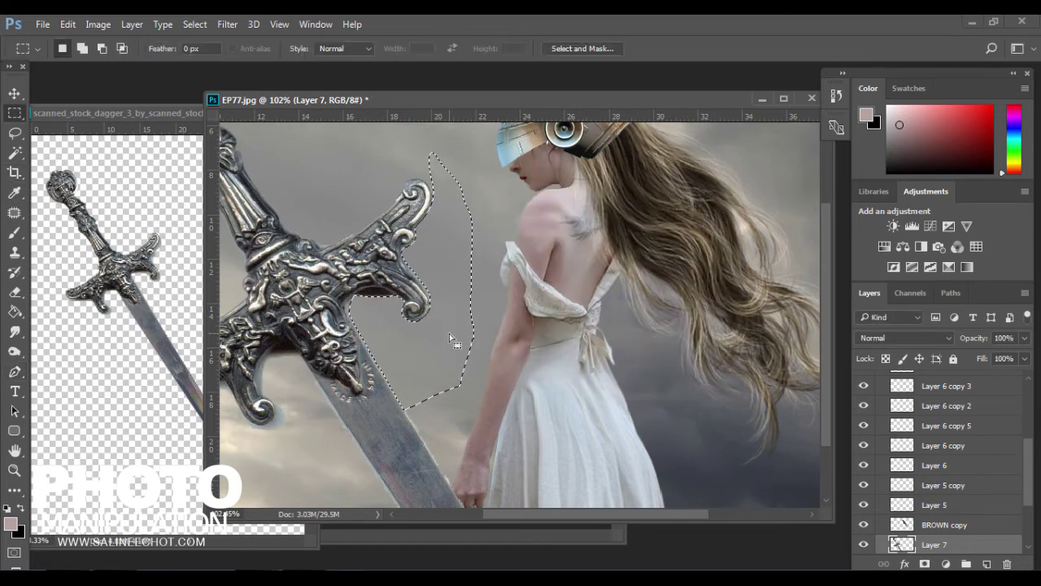
pyautogui.hotkey('ctrl', 'd')
pyautogui.scroll(-1, 453, 376)
pyautogui.scroll(-3, 453, 376)
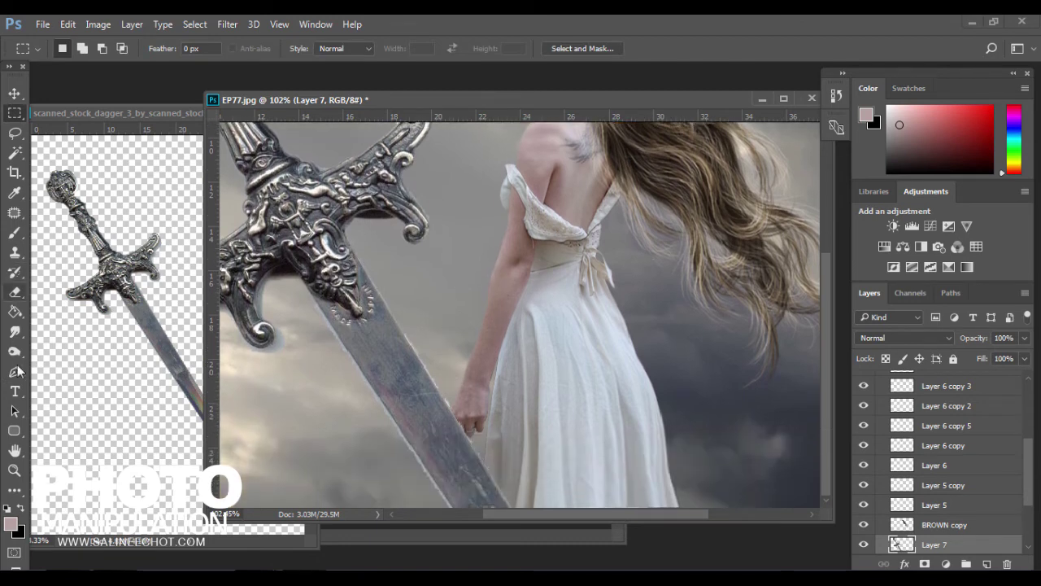
# Step: Trace a Pen path around the guard's lower curl and along its edge
pyautogui.click(15, 371)
pyautogui.click(239, 332)
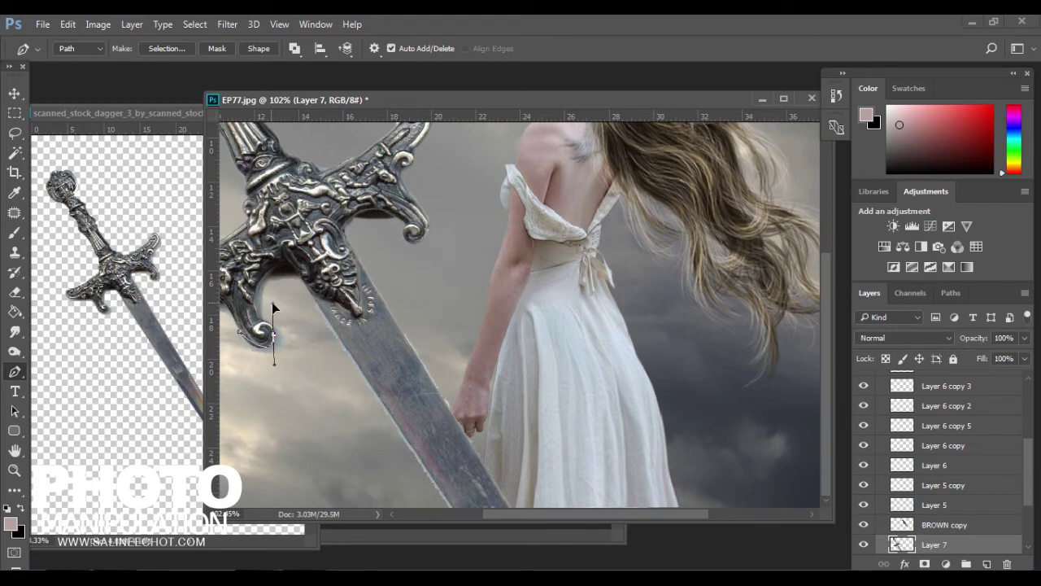
pyautogui.click(268, 353)
pyautogui.moveTo(267, 353); pyautogui.dragTo(285, 344)
pyautogui.keyDown('alt'); pyautogui.click(276, 337); pyautogui.keyUp('alt')
pyautogui.moveTo(277, 335); pyautogui.dragTo(270, 322)
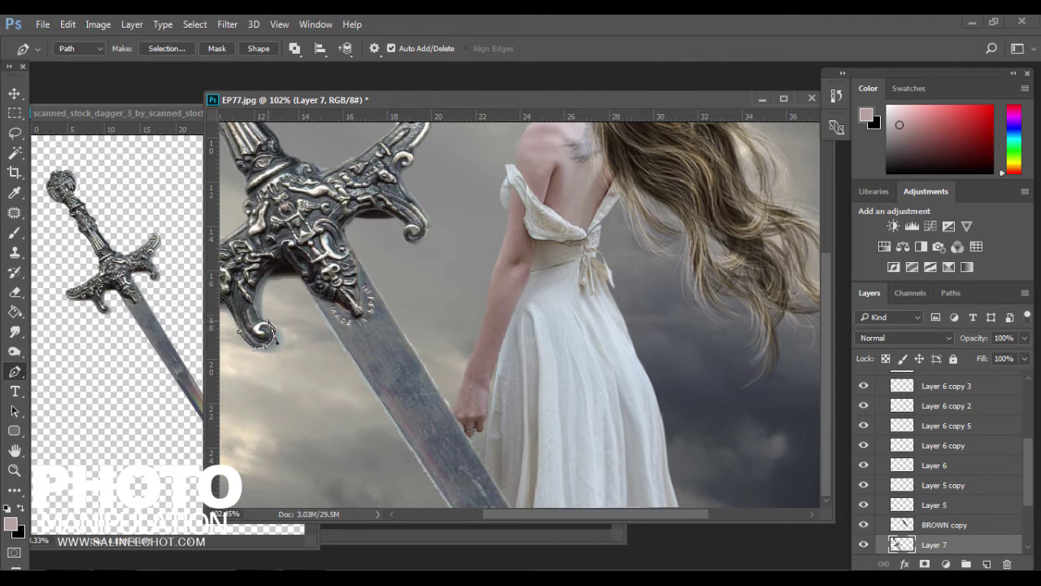
pyautogui.moveTo(258, 284); pyautogui.dragTo(275, 279)
pyautogui.click(297, 265)
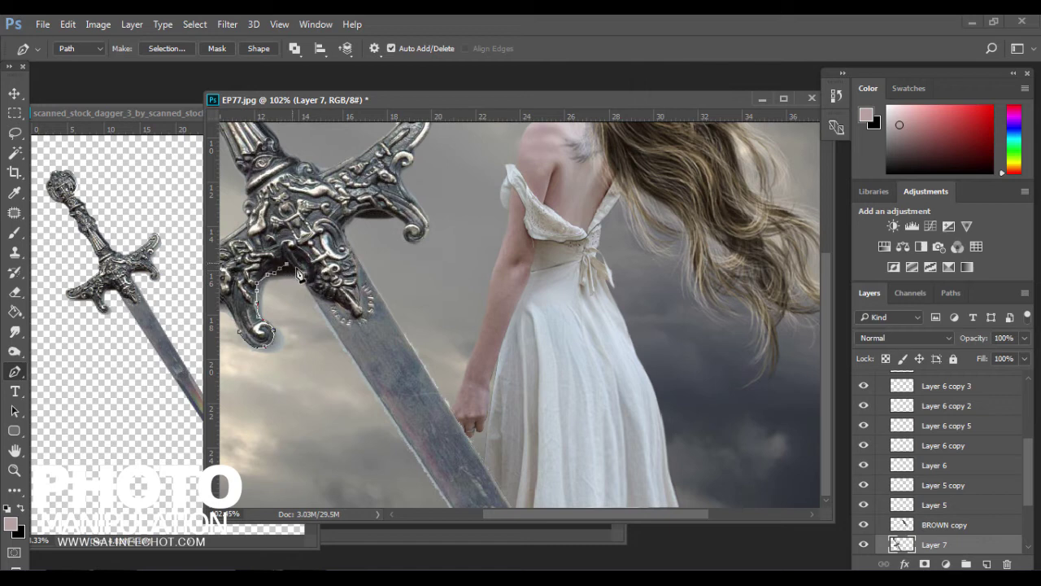
# Step: Extend the outline along the lower blade, close it, and delete the selected area
pyautogui.click(453, 505)
pyautogui.click(356, 474)
pyautogui.moveTo(316, 397); pyautogui.dragTo(288, 380)
pyautogui.click(242, 358)
pyautogui.click(244, 340)
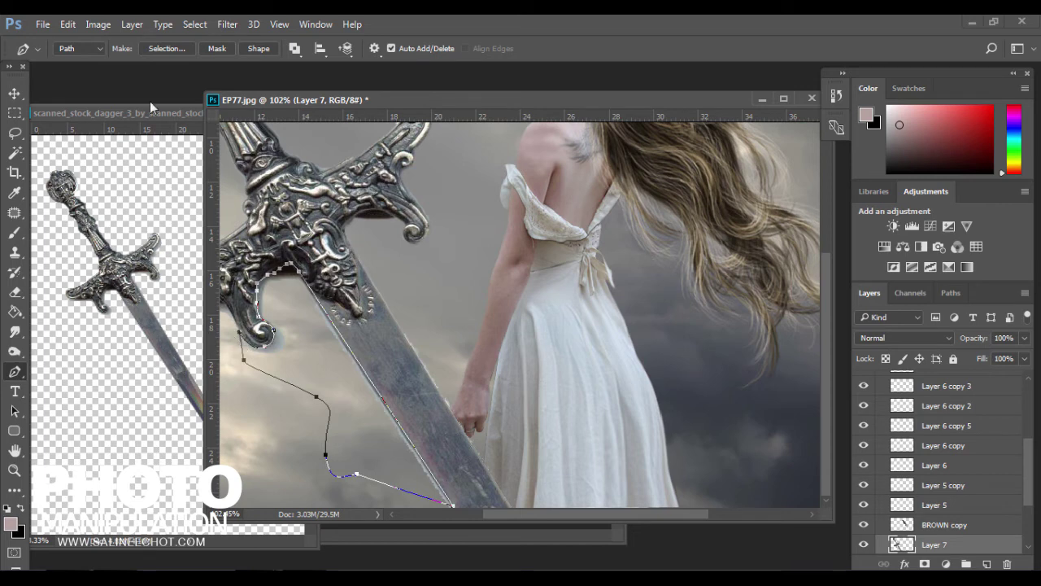
pyautogui.press('Return')
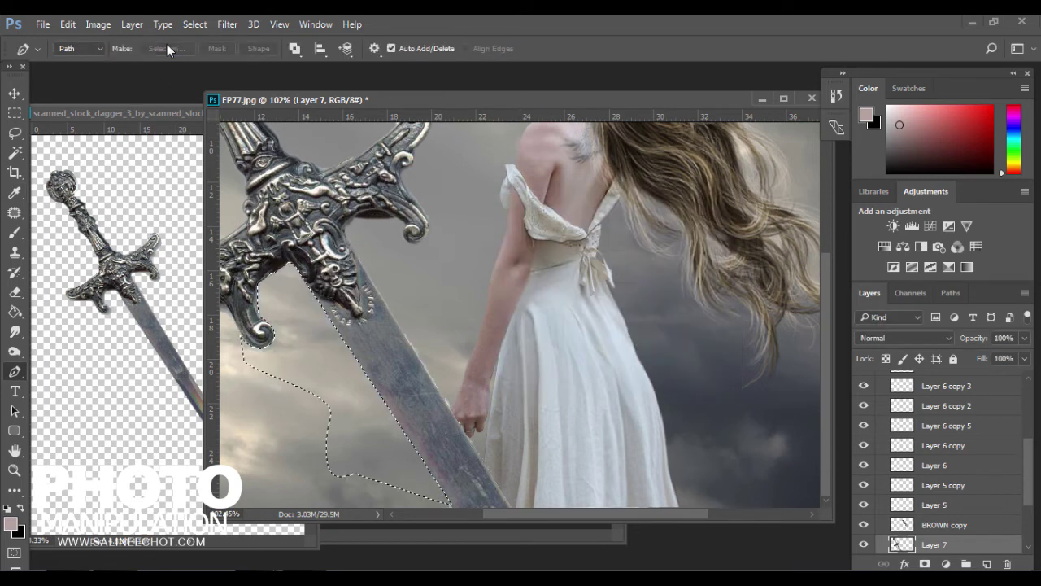
pyautogui.click(167, 48)
pyautogui.press('Return')
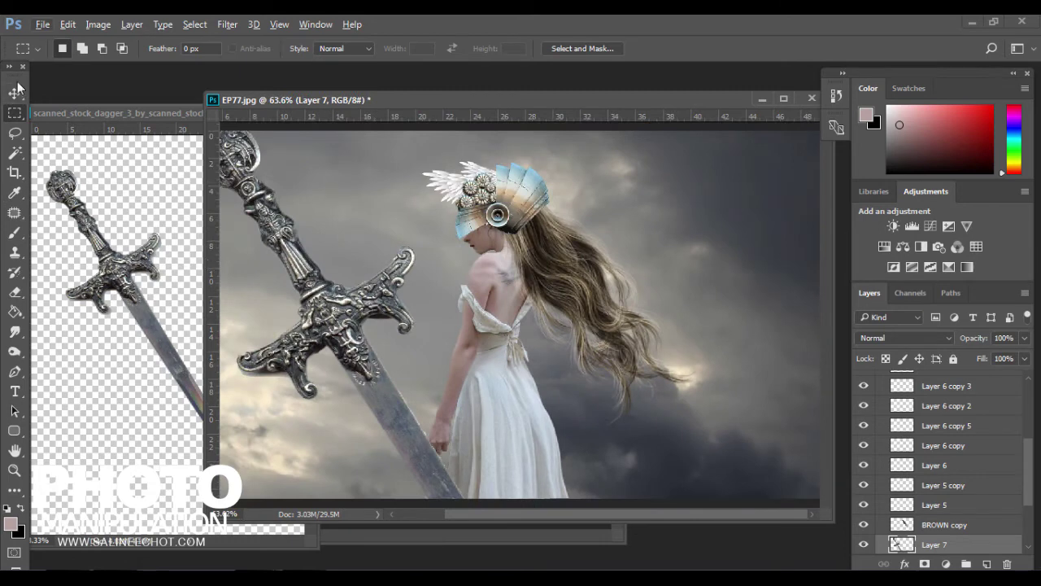
# Step: Move the sword down, scale it to about 35%, and rotate it into the woman's hand
pyautogui.click(14, 92)
pyautogui.moveTo(232, 177); pyautogui.dragTo(301, 244)
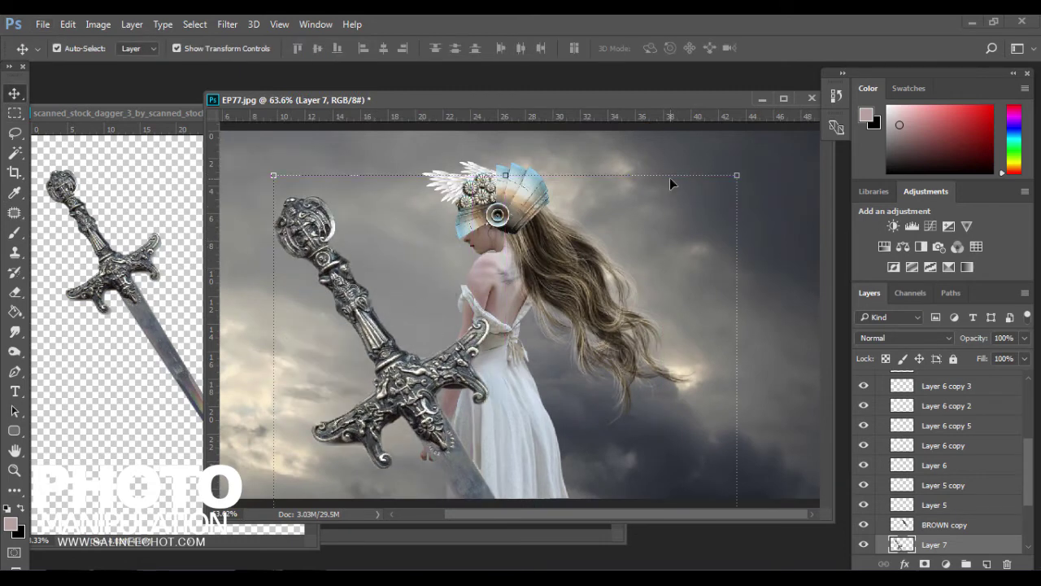
pyautogui.click(734, 175)
pyautogui.moveTo(737, 176)
pyautogui.mouseDown()
pyautogui.moveTo(616, 384)
pyautogui.moveTo(548, 338)
pyautogui.mouseUp()
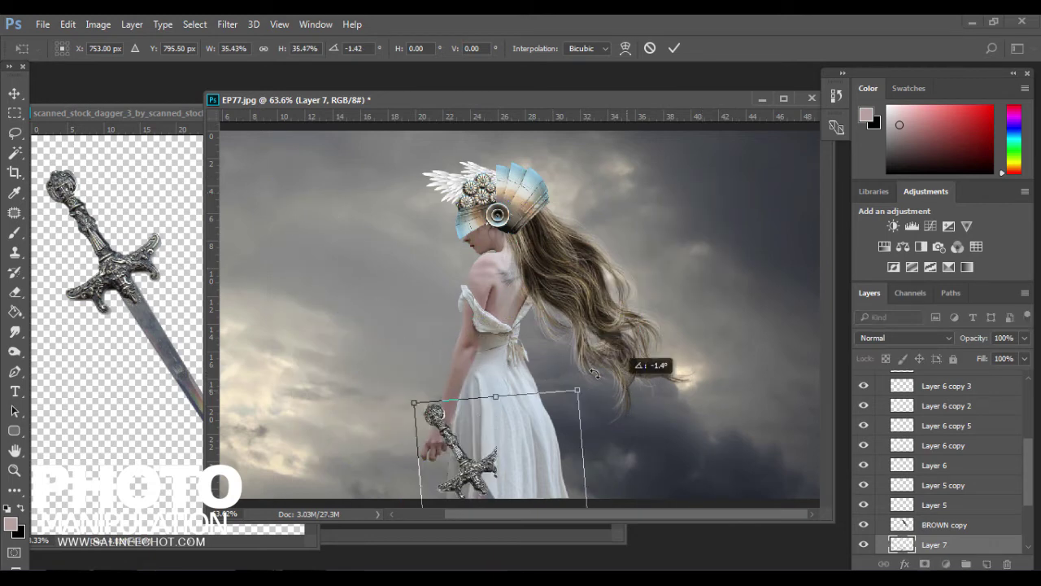
pyautogui.moveTo(523, 449)
pyautogui.mouseDown()
pyautogui.moveTo(550, 421)
pyautogui.moveTo(525, 415)
pyautogui.mouseUp()
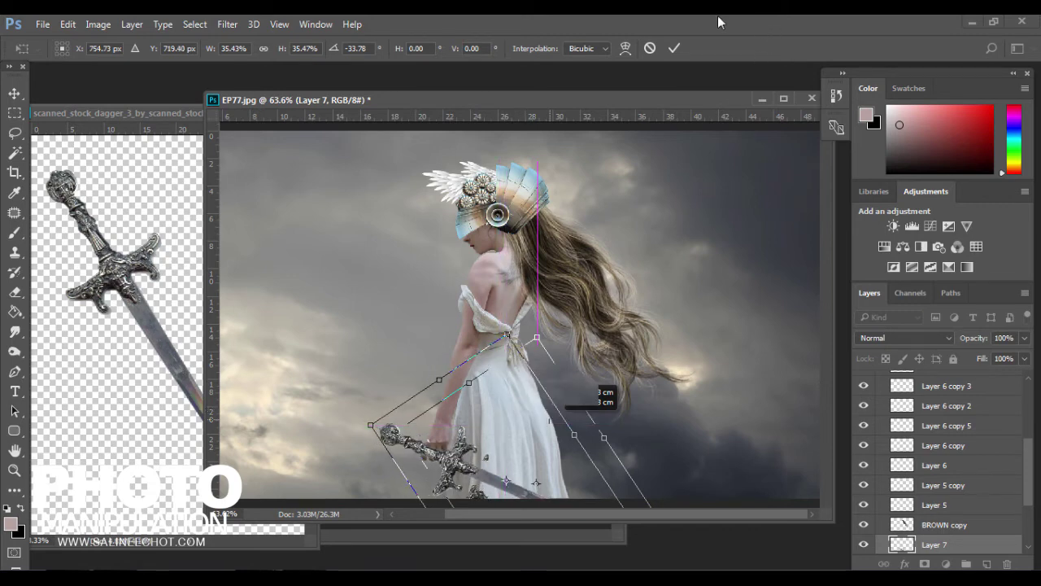
pyautogui.click(676, 47)
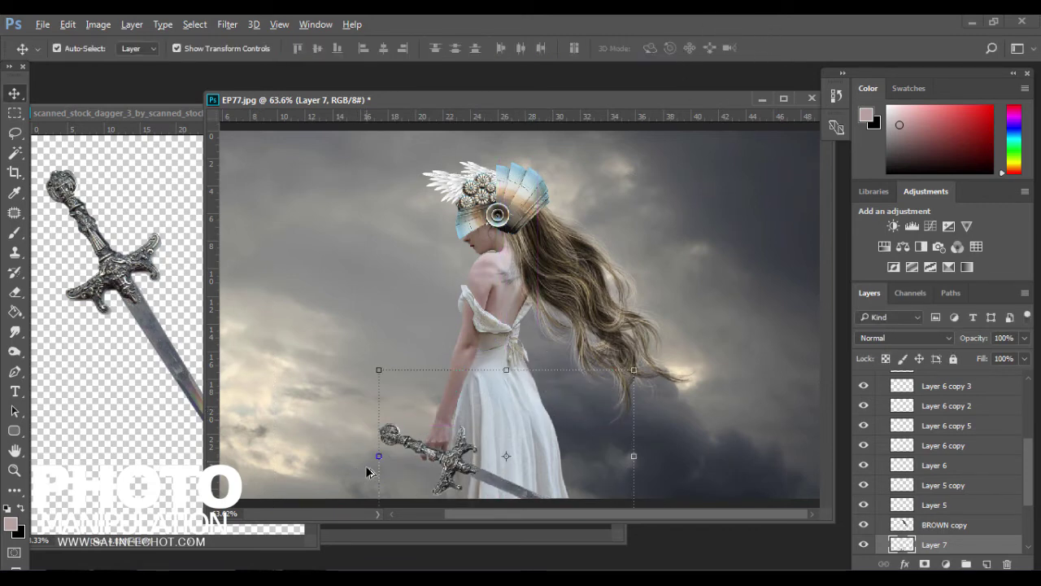
# Step: Scroll the Layers panel and bring up Layer 7's opacity control
pyautogui.scroll(3, 372, 473)
pyautogui.scroll(3, 432, 456)
pyautogui.scroll(3, 493, 444)
pyautogui.scroll(-2, 498, 444)
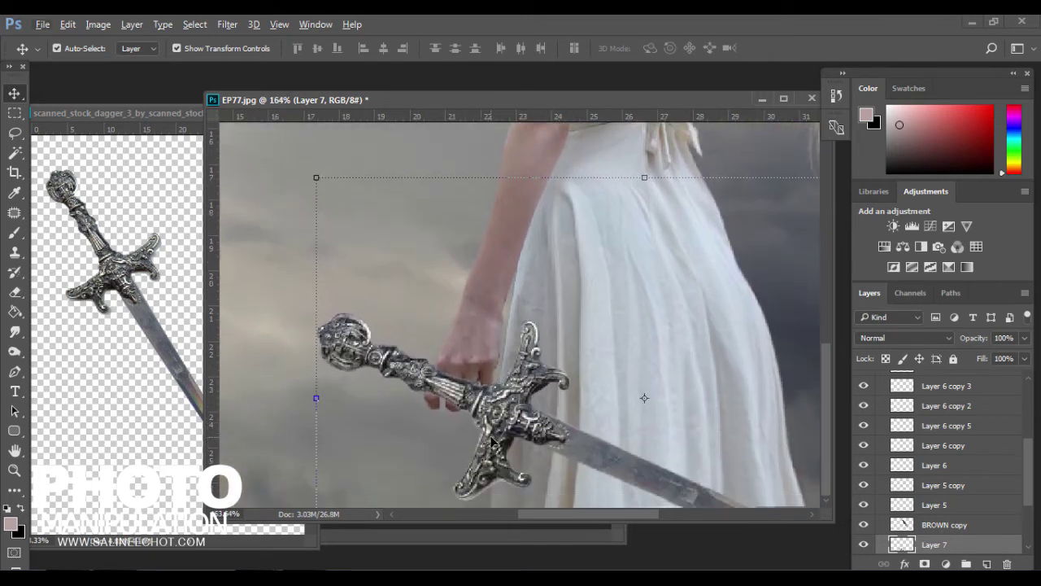
pyautogui.scroll(1, 482, 409)
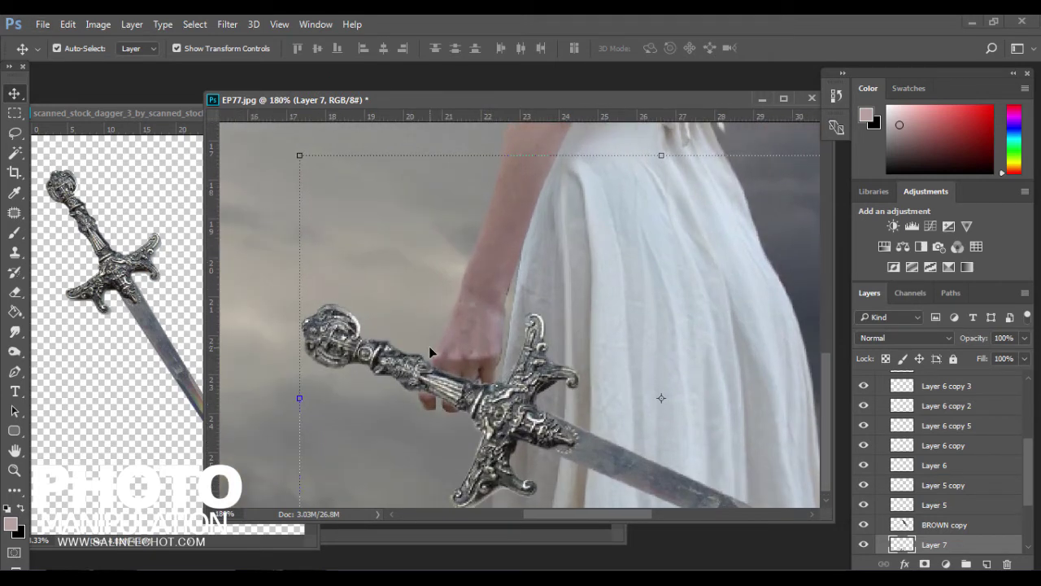
pyautogui.click(1025, 339)
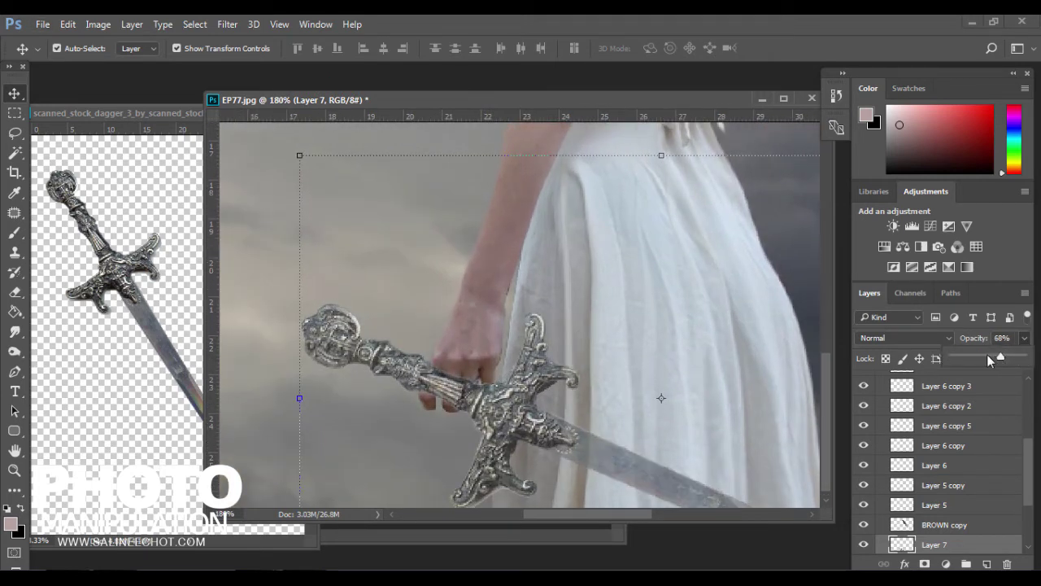
# Step: Lower Layer 7's opacity and Pen-trace the first finger over the hilt into a selection
pyautogui.moveTo(1001, 356); pyautogui.dragTo(963, 358)
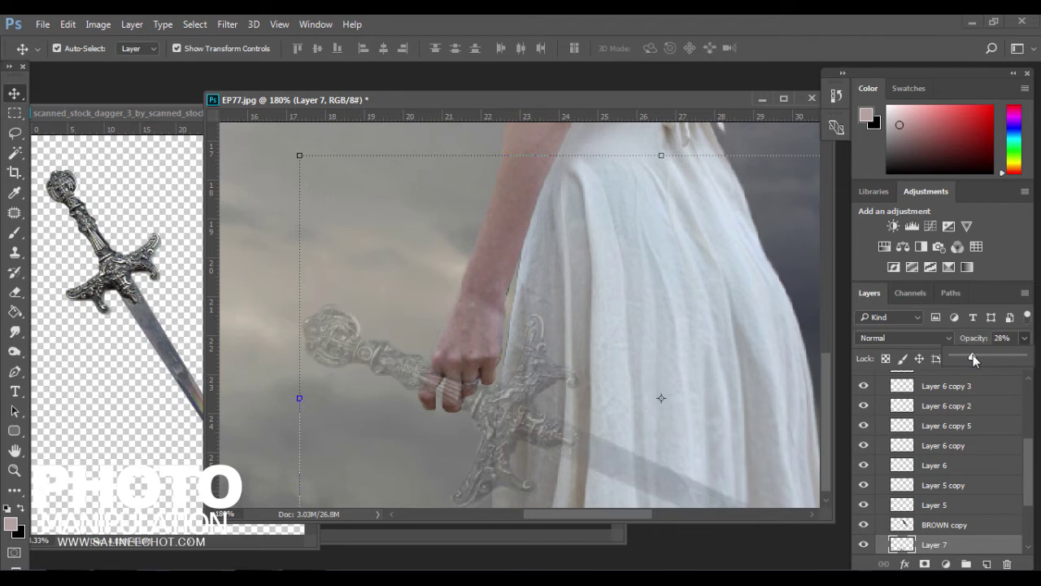
pyautogui.press('p')
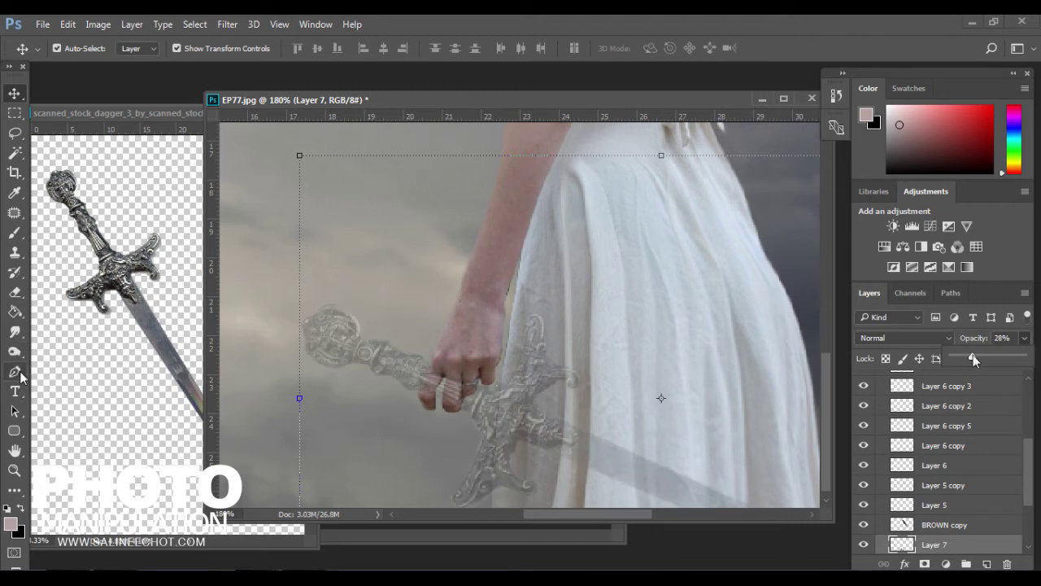
pyautogui.click(423, 391)
pyautogui.click(436, 363)
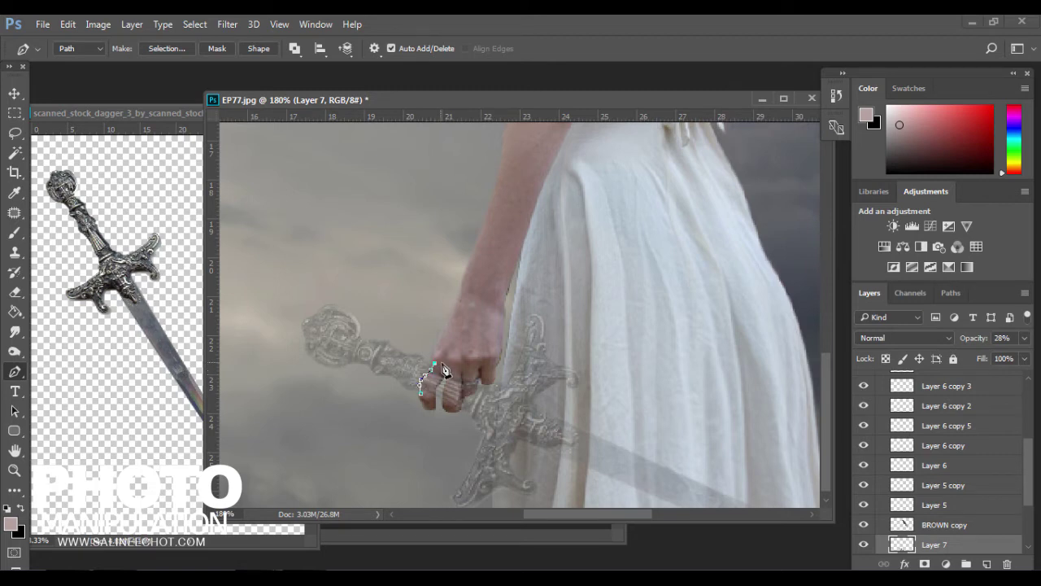
pyautogui.click(434, 410)
pyautogui.click(423, 391)
pyautogui.click(168, 49)
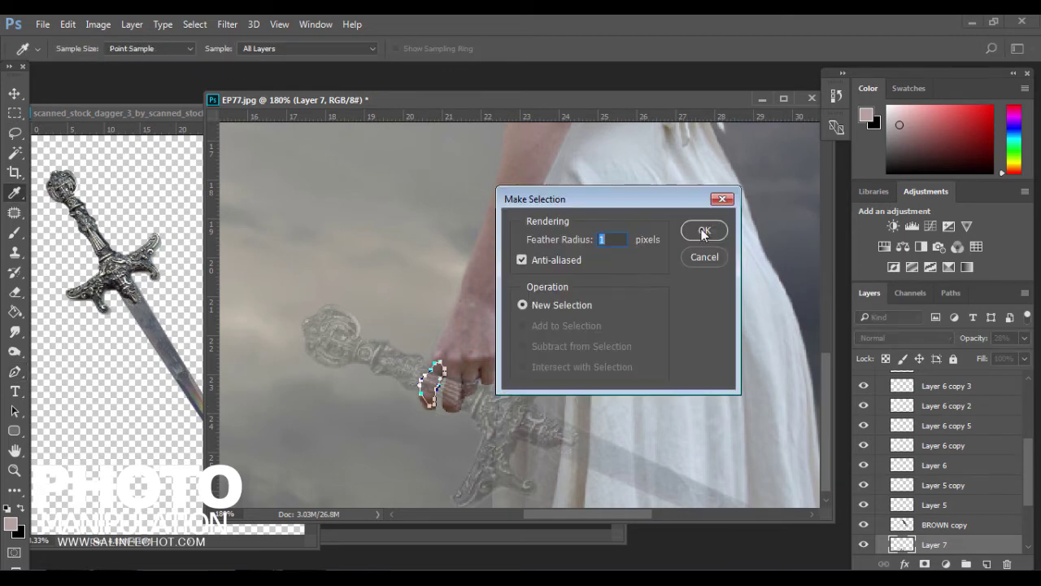
pyautogui.click(703, 232)
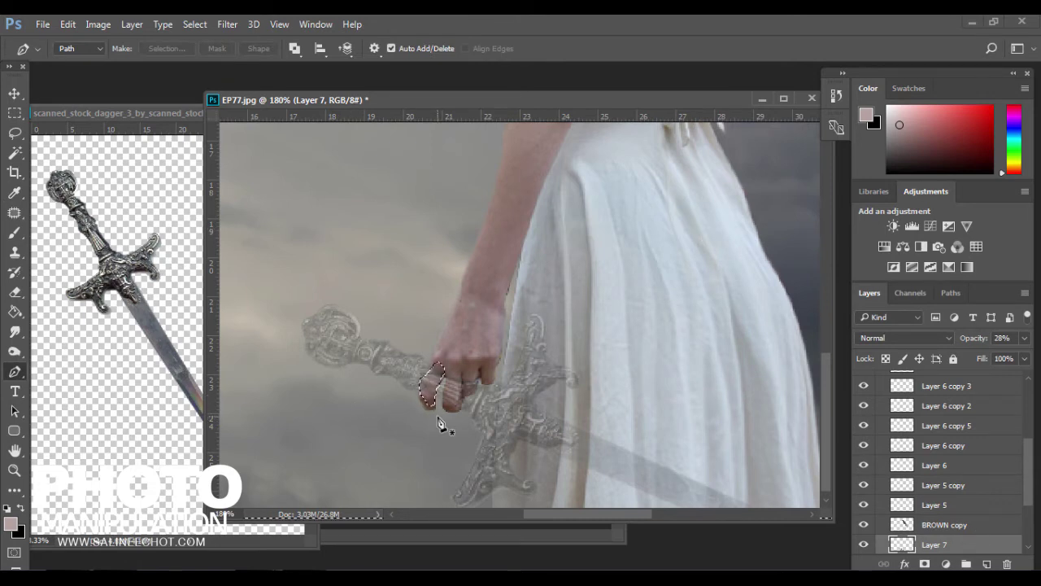
# Step: Add a layer mask hiding the sword under the first finger, checking it at full opacity
pyautogui.keyDown('alt'); pyautogui.click(925, 564); pyautogui.keyUp('alt')
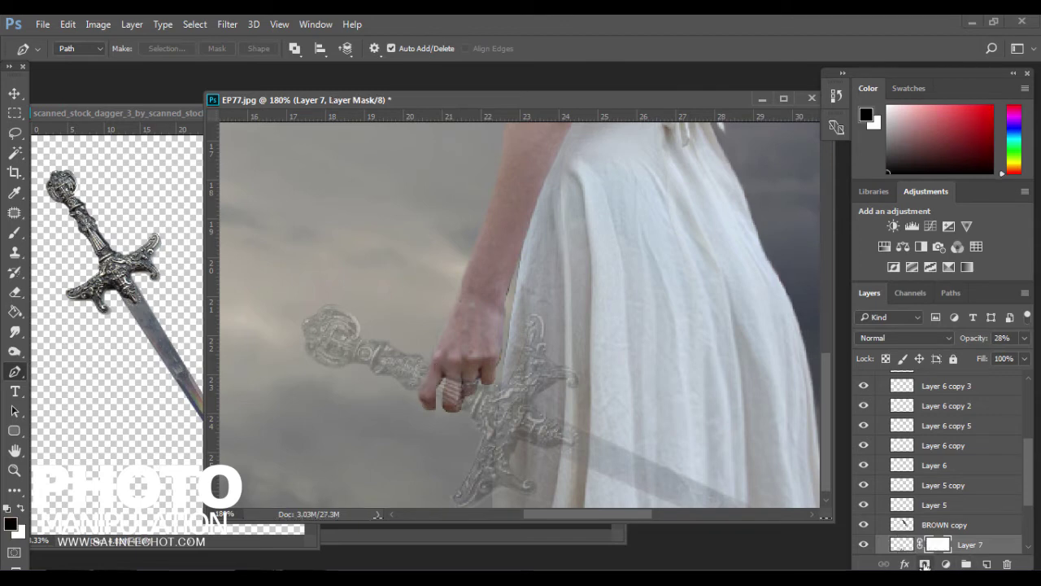
pyautogui.click(1024, 338)
pyautogui.moveTo(980, 355); pyautogui.dragTo(1024, 355)
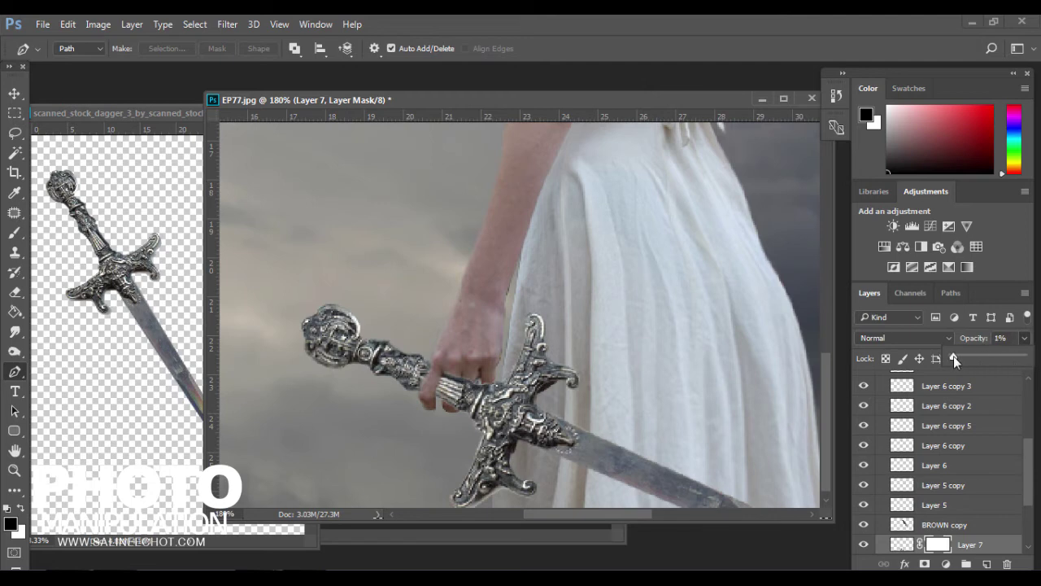
pyautogui.moveTo(951, 355); pyautogui.dragTo(971, 357)
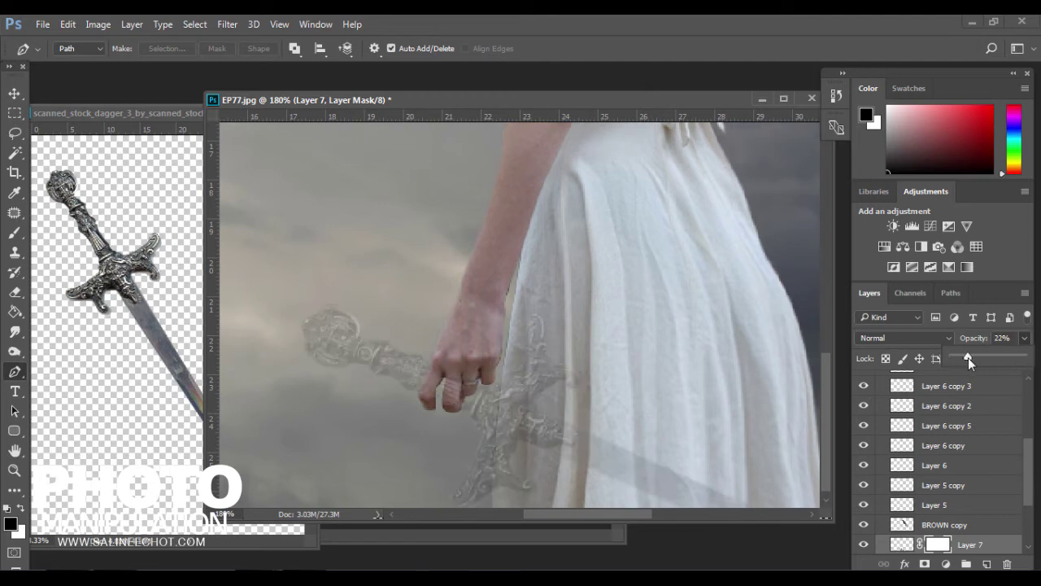
pyautogui.scroll(-2, 960, 537)
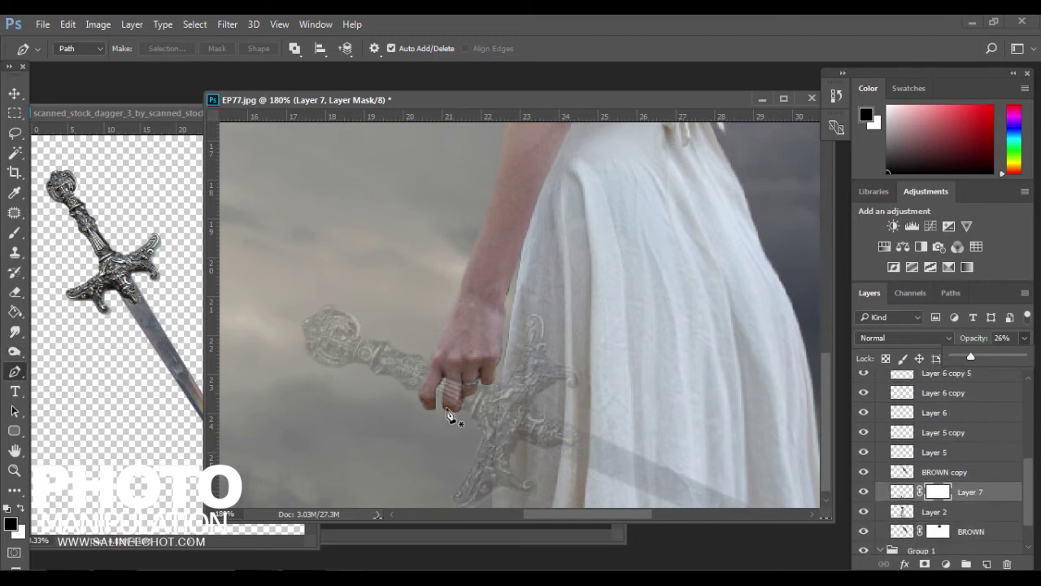
pyautogui.click(446, 412)
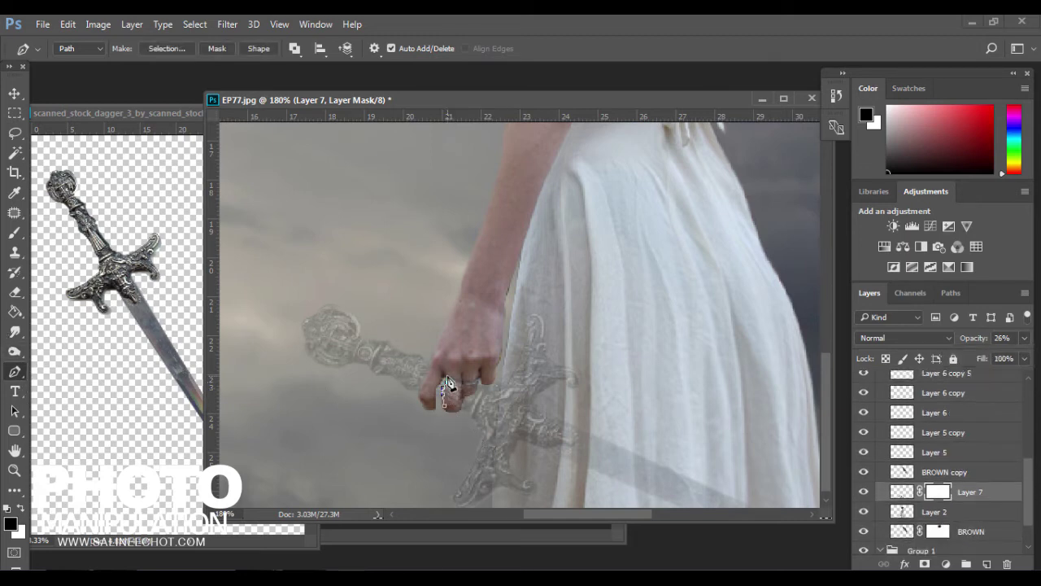
# Step: Pen-trace the next finger over the hilt and turn it into a selection
pyautogui.click(446, 377)
pyautogui.click(459, 372)
pyautogui.click(480, 375)
pyautogui.click(469, 399)
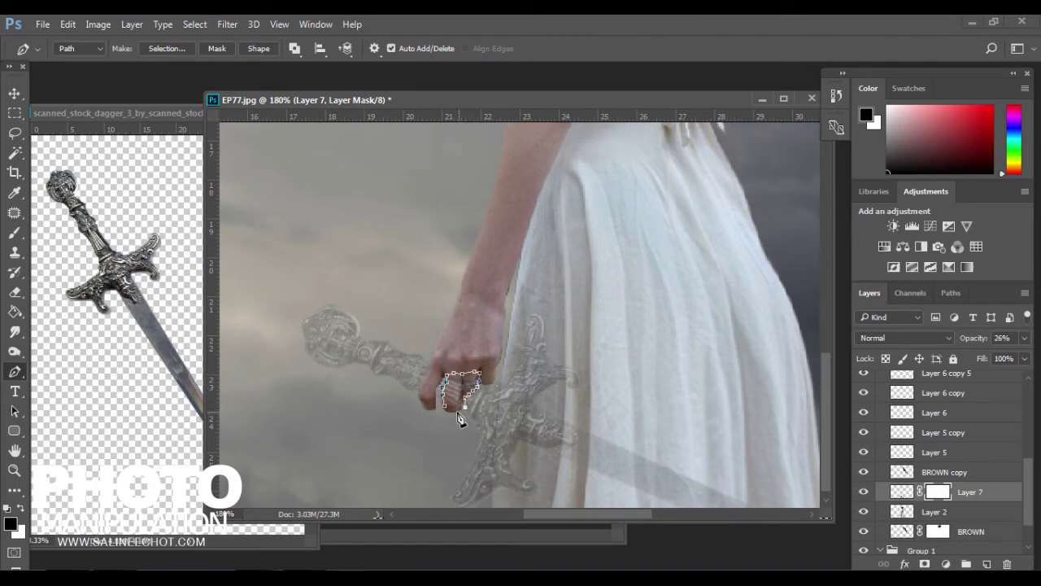
pyautogui.click(459, 411)
pyautogui.click(446, 413)
pyautogui.click(167, 49)
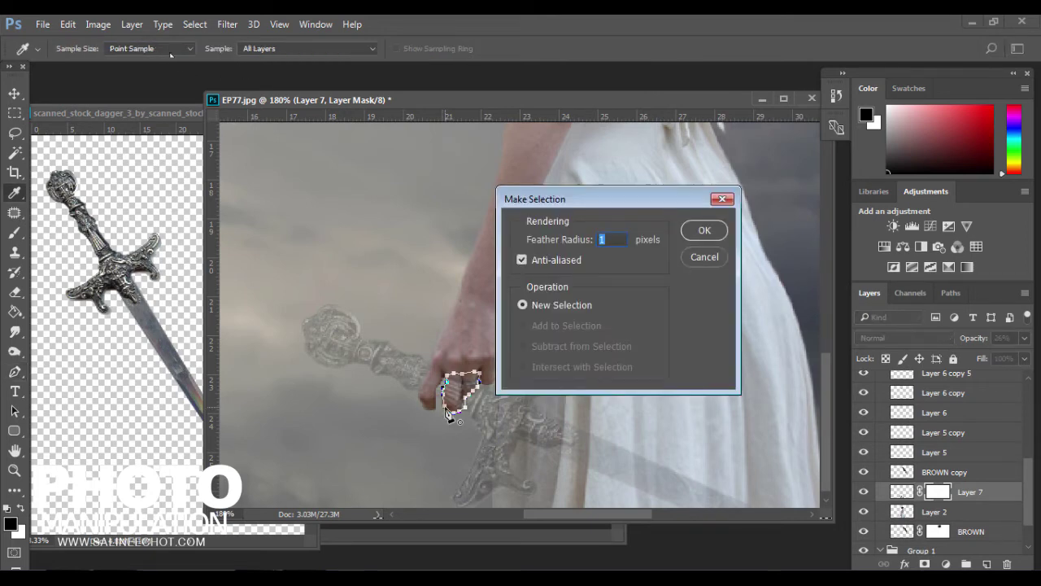
pyautogui.press('Return')
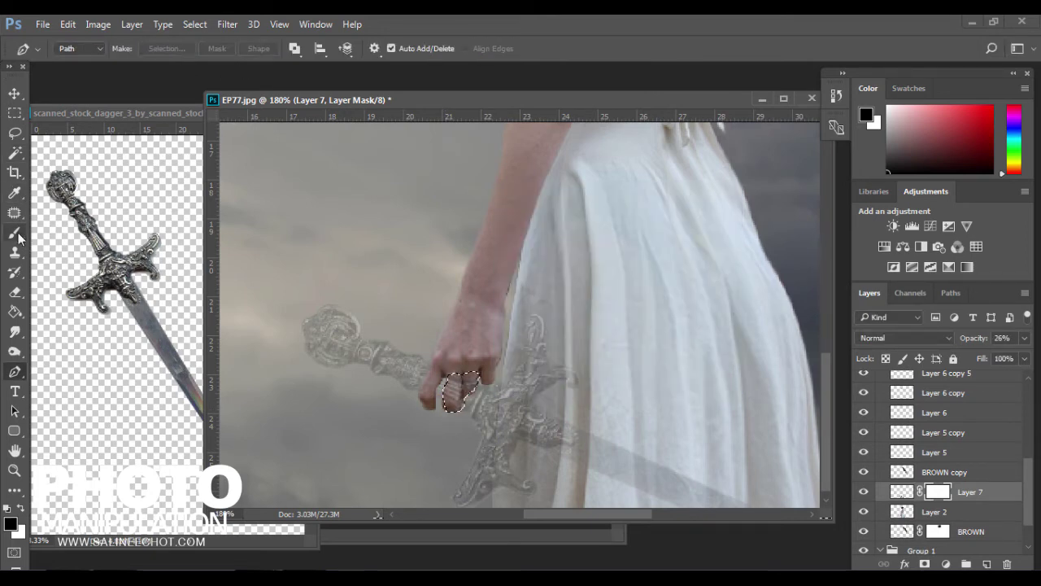
# Step: Brush the sword out of the finger overlap, deselect, and restore Layer 7 to 100% opacity
pyautogui.click(14, 232)
pyautogui.moveTo(473, 394); pyautogui.dragTo(452, 405)
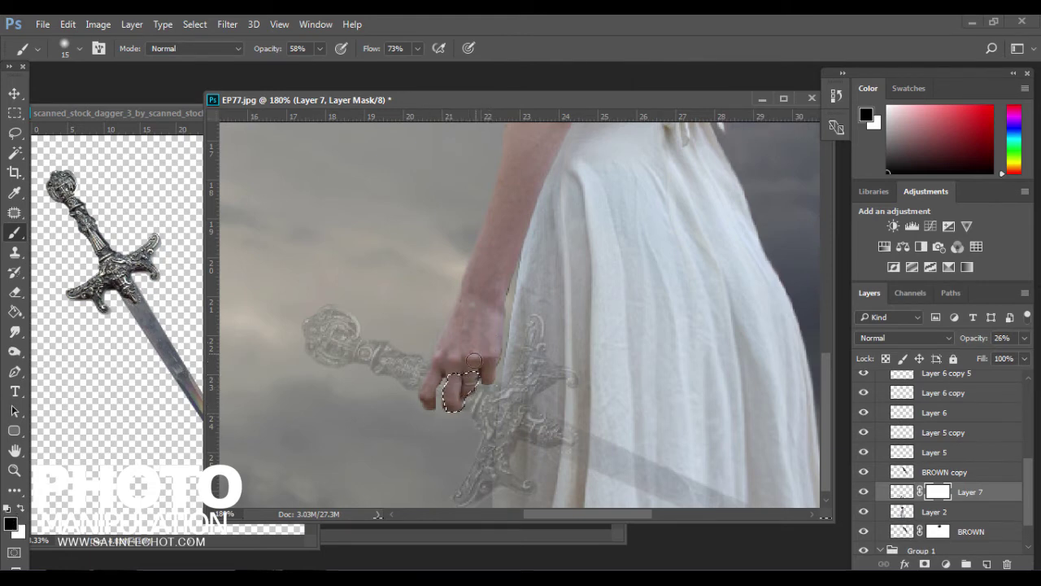
pyautogui.click(18, 116)
pyautogui.hotkey('ctrl', 'd')
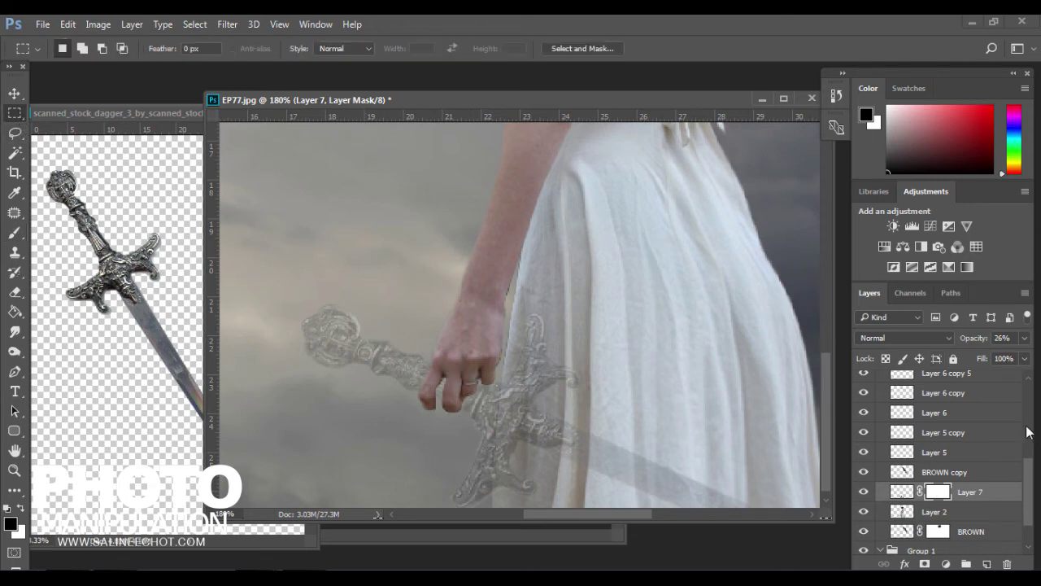
pyautogui.click(1026, 338)
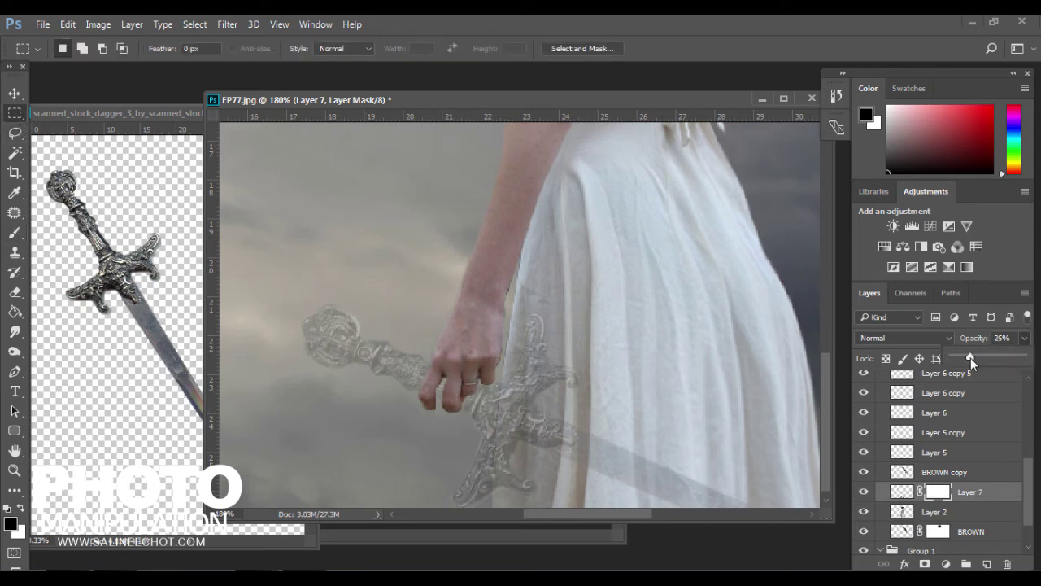
pyautogui.moveTo(972, 357); pyautogui.dragTo(1023, 357)
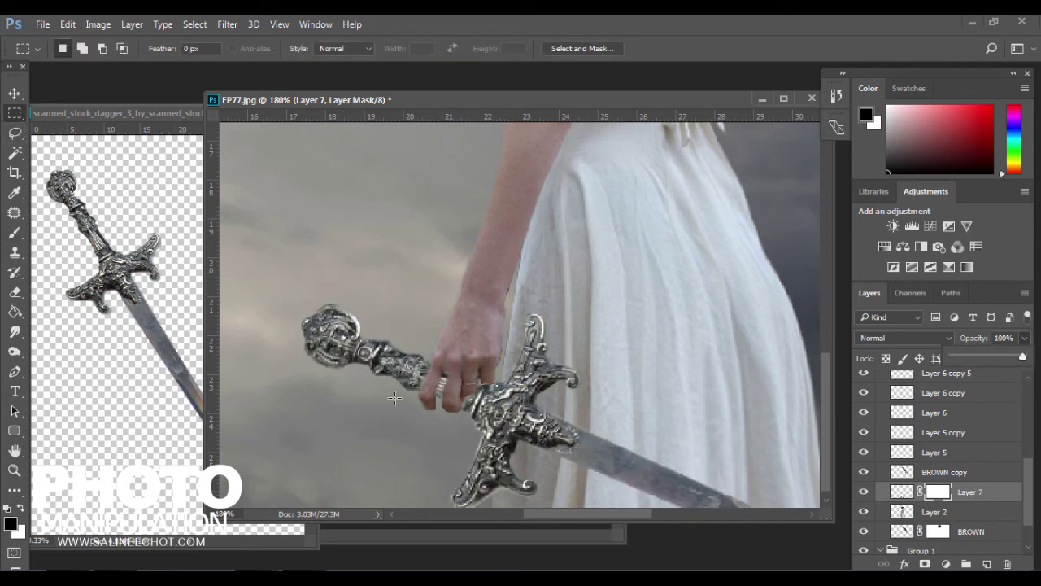
# Step: Zoom to fit, close the scanned dagger document, and bring EP77.psd to the front
pyautogui.press('v')
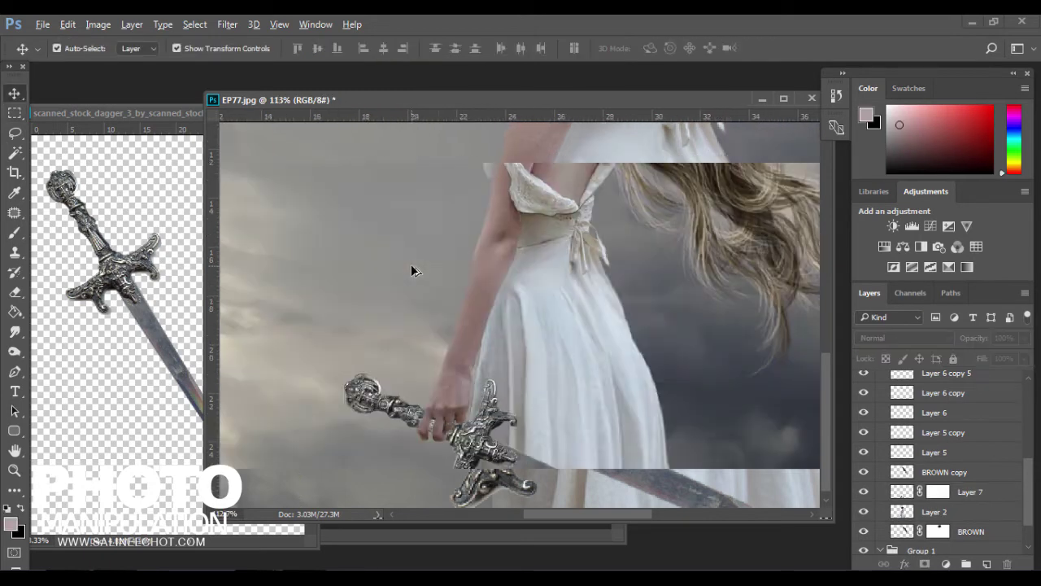
pyautogui.hotkey('ctrl', '0')
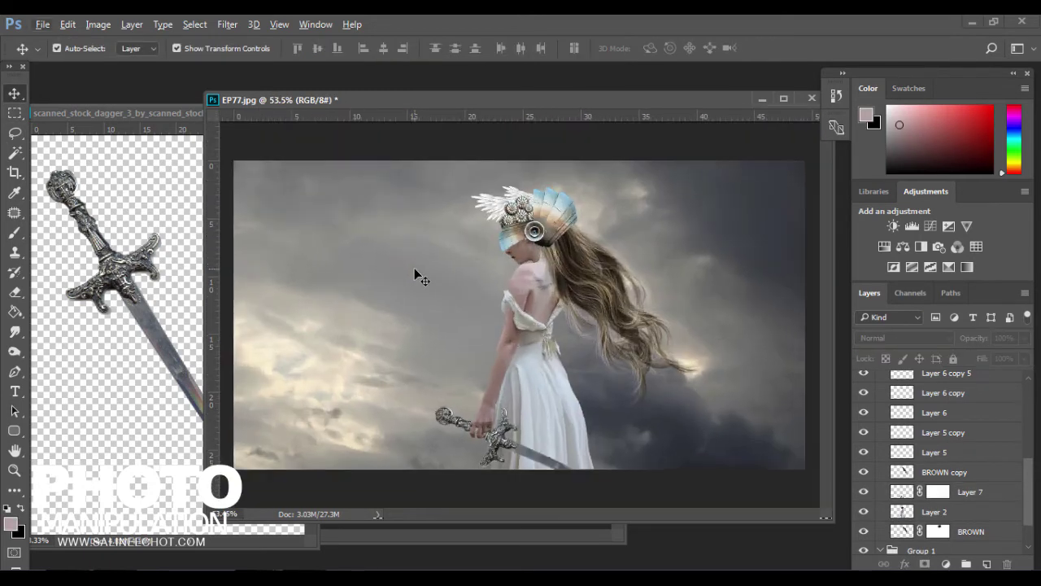
pyautogui.scroll(-2, 524, 379)
pyautogui.scroll(1, 529, 378)
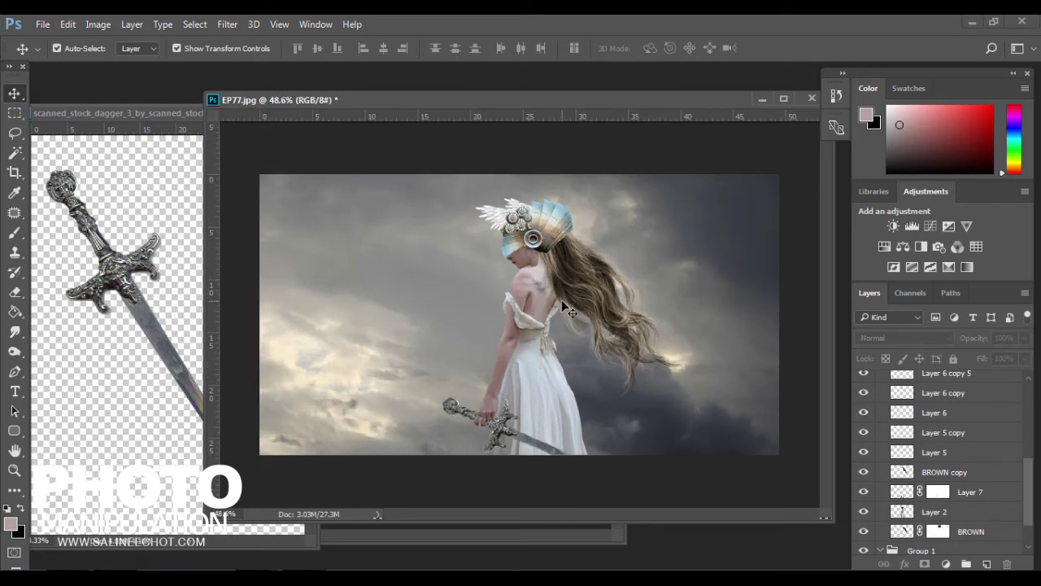
pyautogui.click(93, 290)
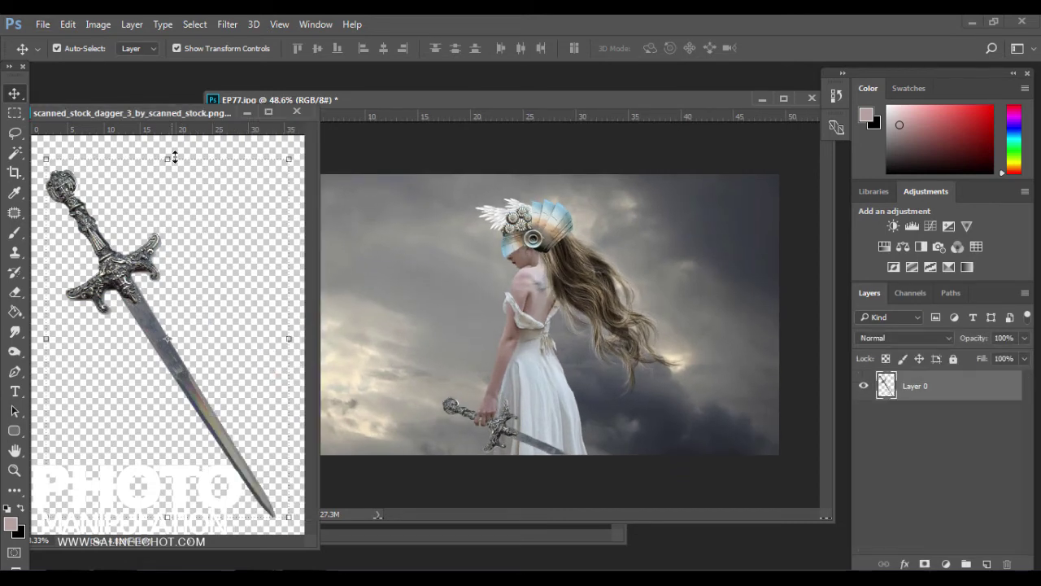
pyautogui.click(284, 111)
pyautogui.click(147, 218)
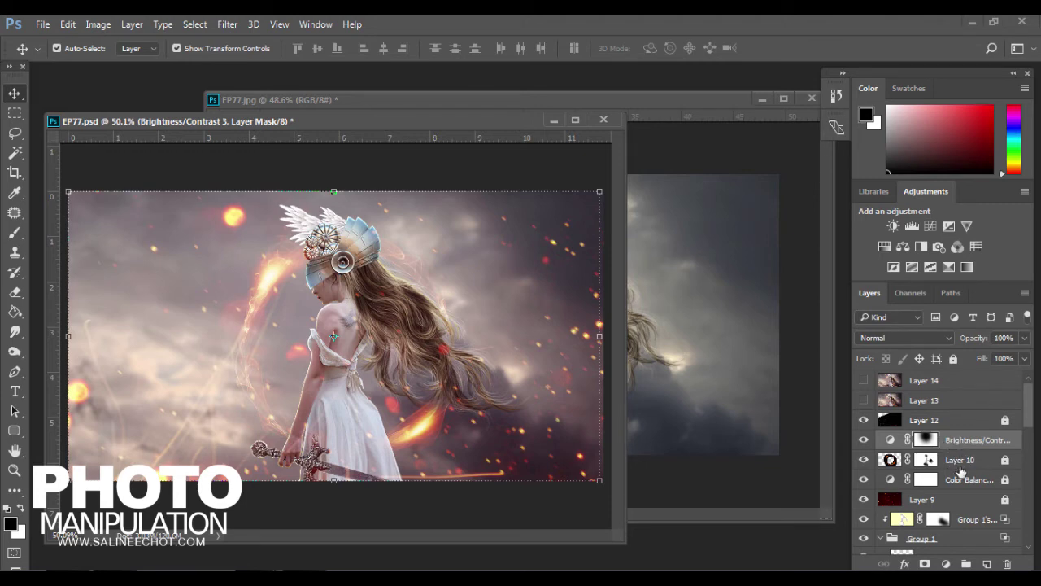
# Step: Copy the Color Balance and Brightness/Contrast layers into EP77.jpg, deleting the Brightness/Contrast mask
pyautogui.keyDown('ctrl'); pyautogui.click(964, 480); pyautogui.keyUp('ctrl')
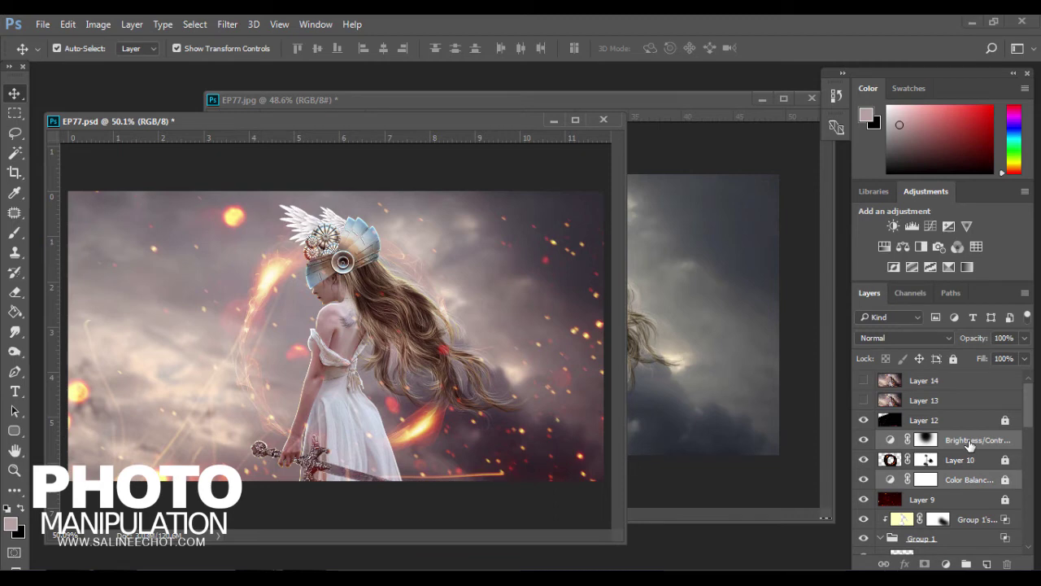
pyautogui.moveTo(971, 445); pyautogui.dragTo(683, 330)
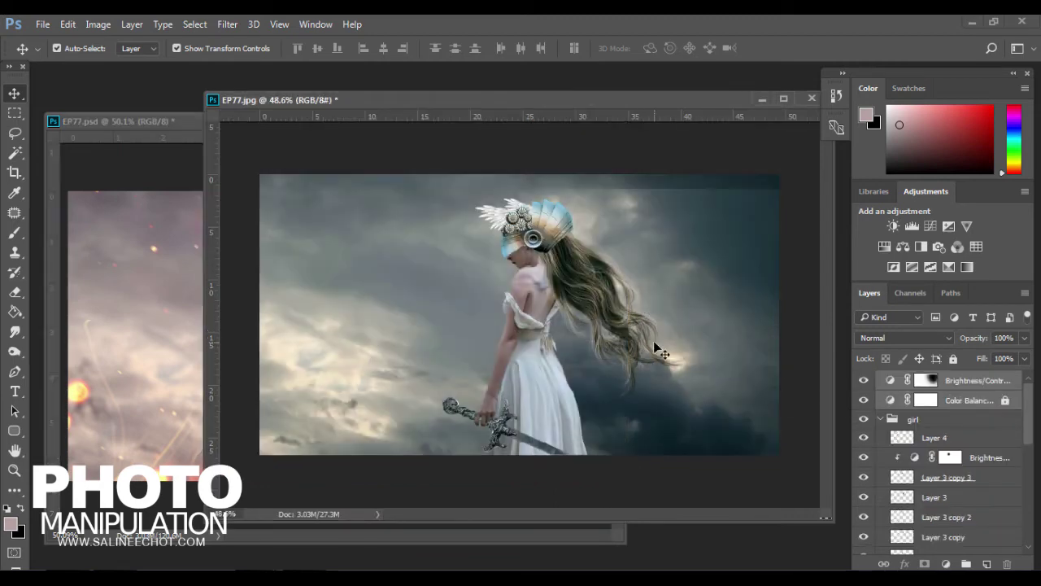
pyautogui.click(942, 386)
pyautogui.rightClick(942, 386)
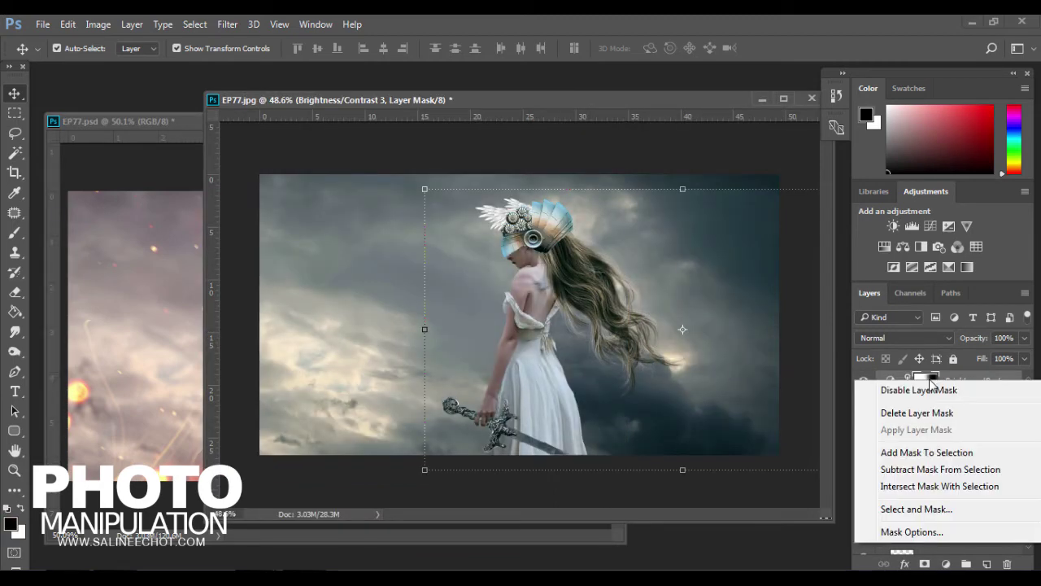
pyautogui.click(932, 412)
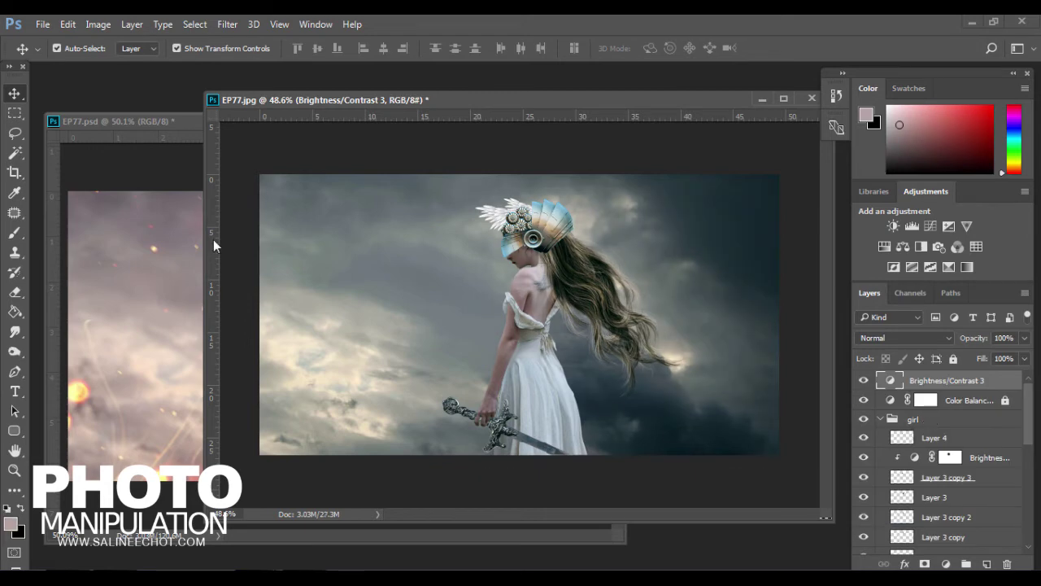
# Step: Compare the copied Color Balance adjustment, then delete that layer
pyautogui.click(864, 400)
pyautogui.click(944, 404)
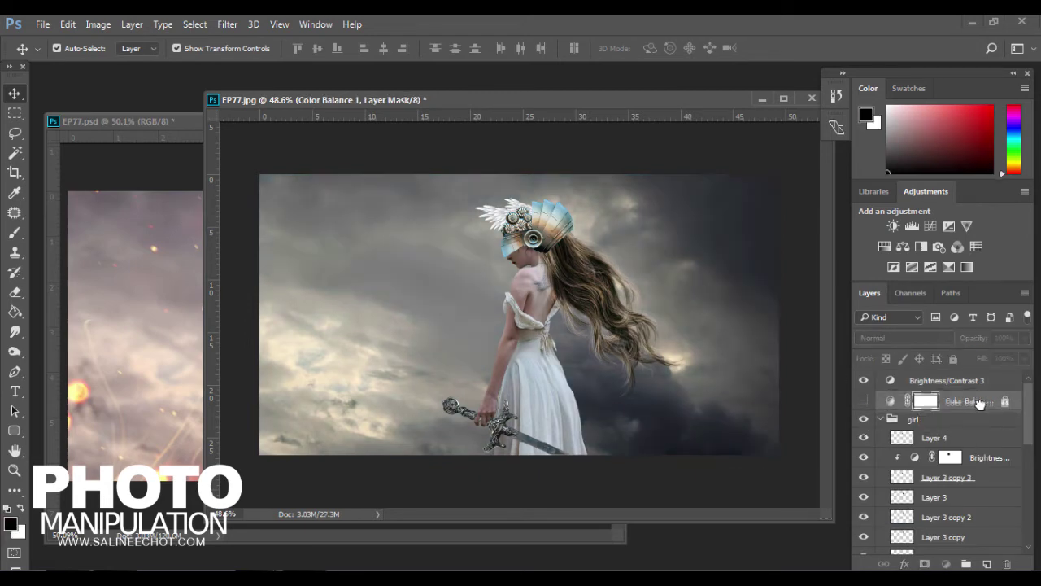
pyautogui.click(864, 400)
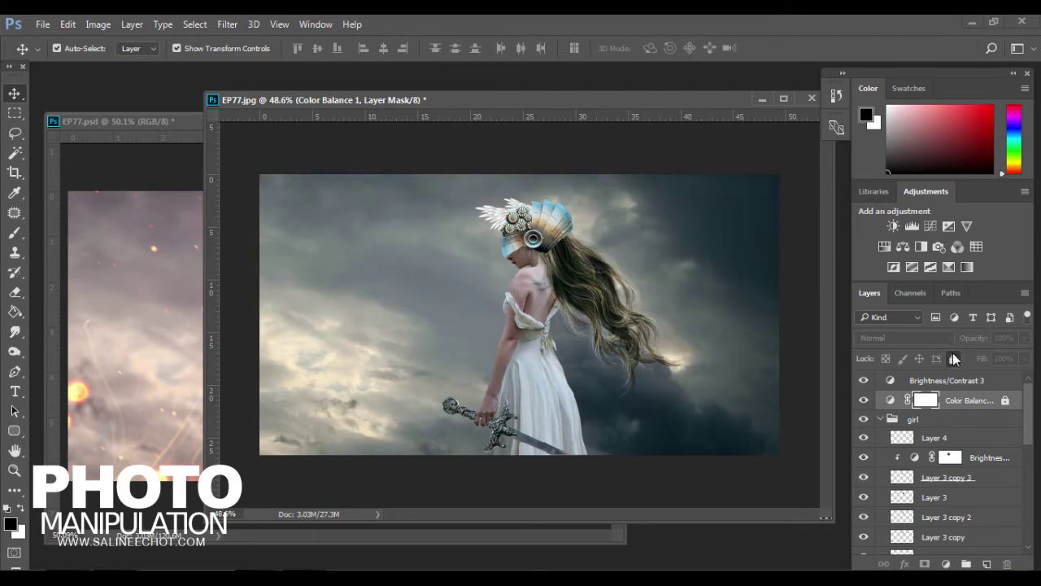
pyautogui.moveTo(964, 399); pyautogui.dragTo(1008, 563)
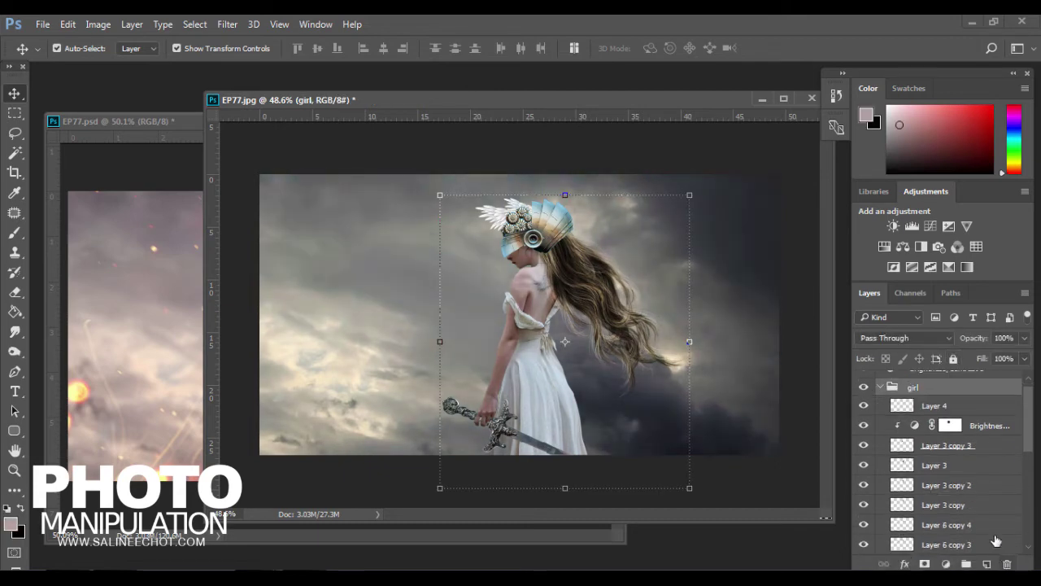
# Step: Toggle the adjustment layers in EP77.psd to compare their effect, then return to EP77.jpg
pyautogui.click(168, 297)
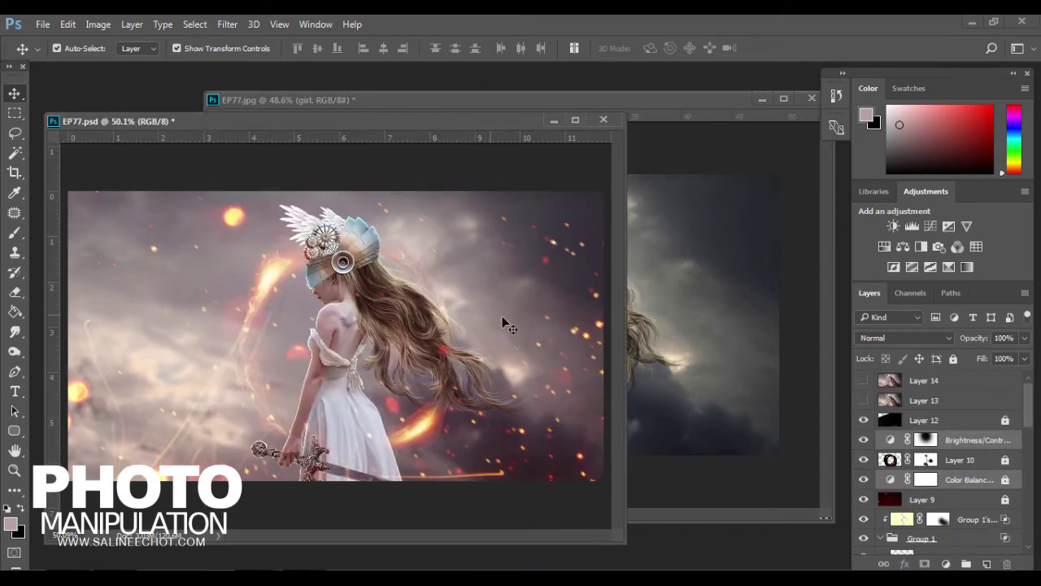
pyautogui.click(863, 440)
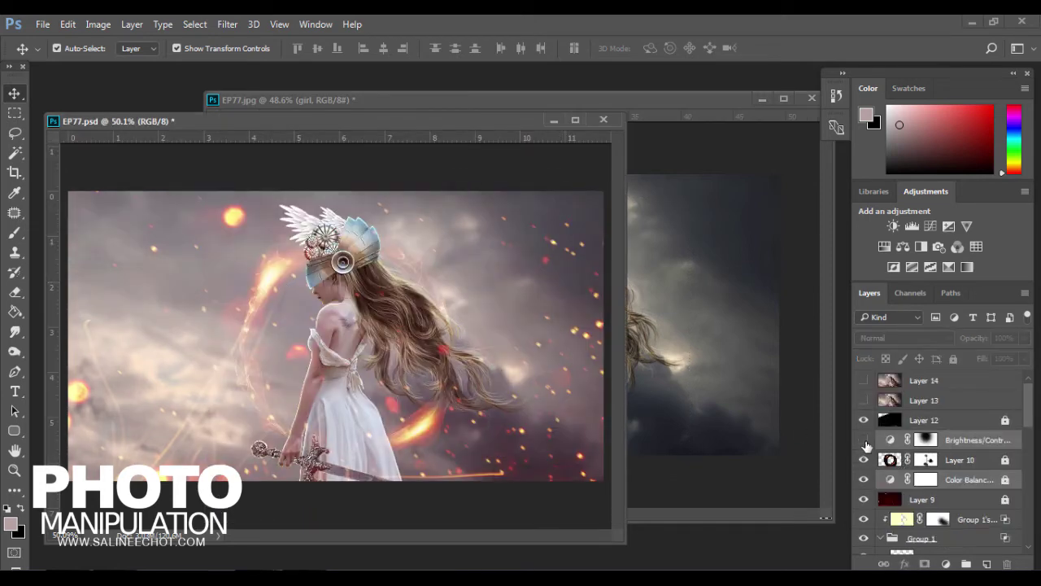
pyautogui.click(863, 439)
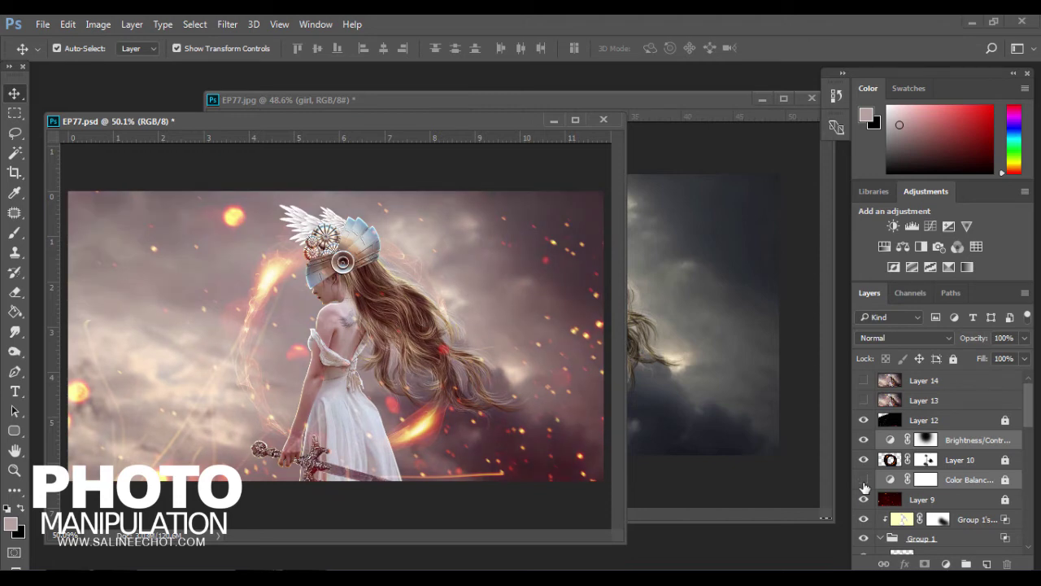
pyautogui.click(863, 480)
pyautogui.scroll(-1, 908, 485)
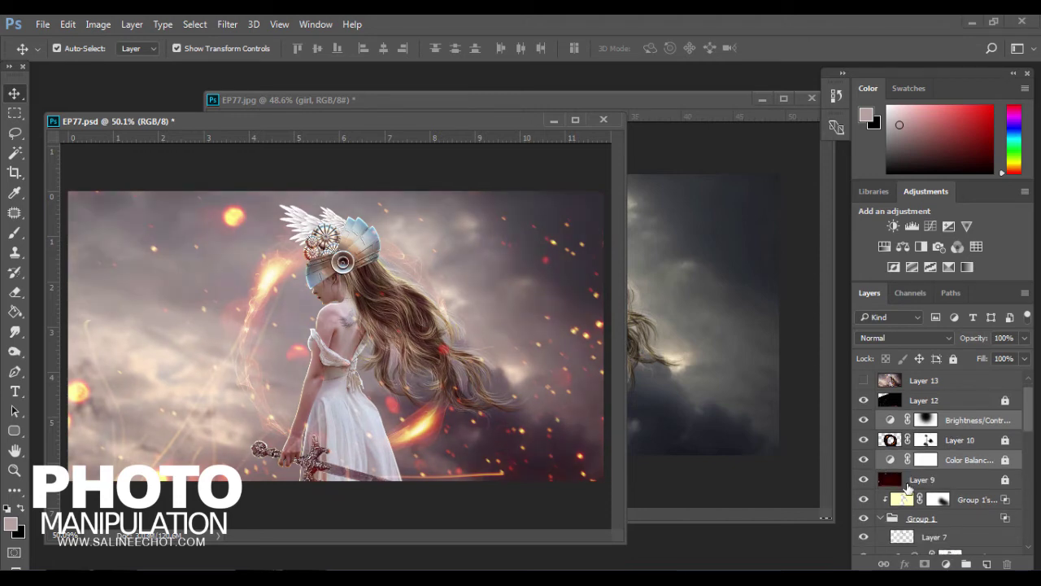
pyautogui.click(908, 483)
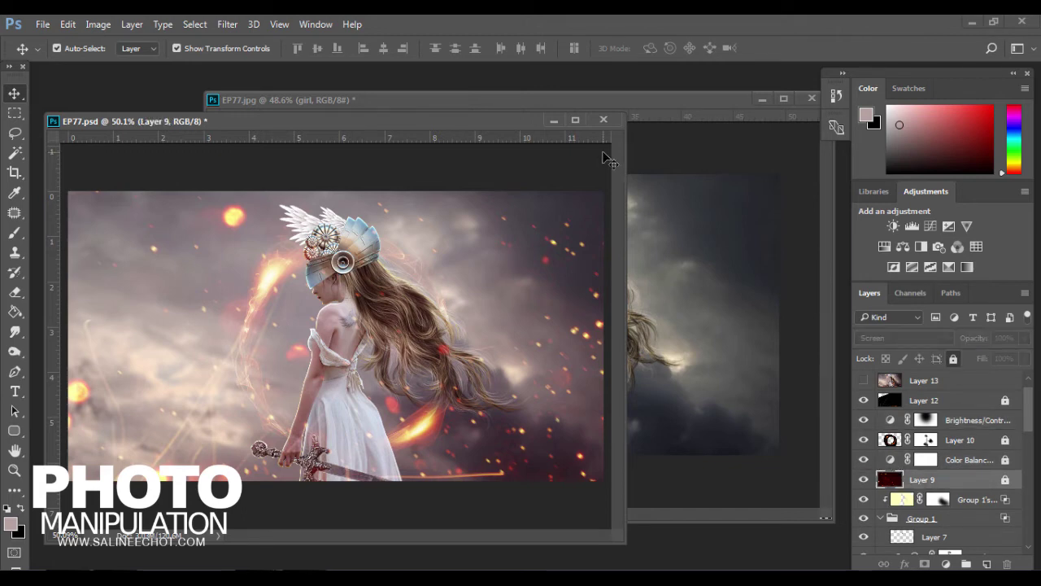
pyautogui.click(926, 459)
pyautogui.click(624, 338)
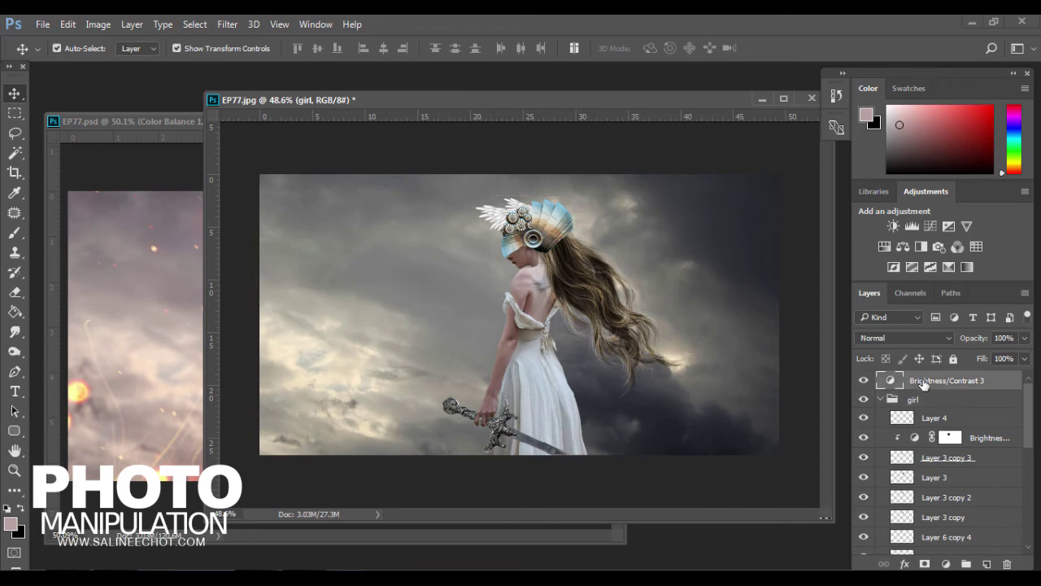
# Step: Discard Brightness/Contrast 3, hide Color Balance 1, and select the Brightness/Contrast adjustment
pyautogui.moveTo(931, 382); pyautogui.dragTo(1008, 564)
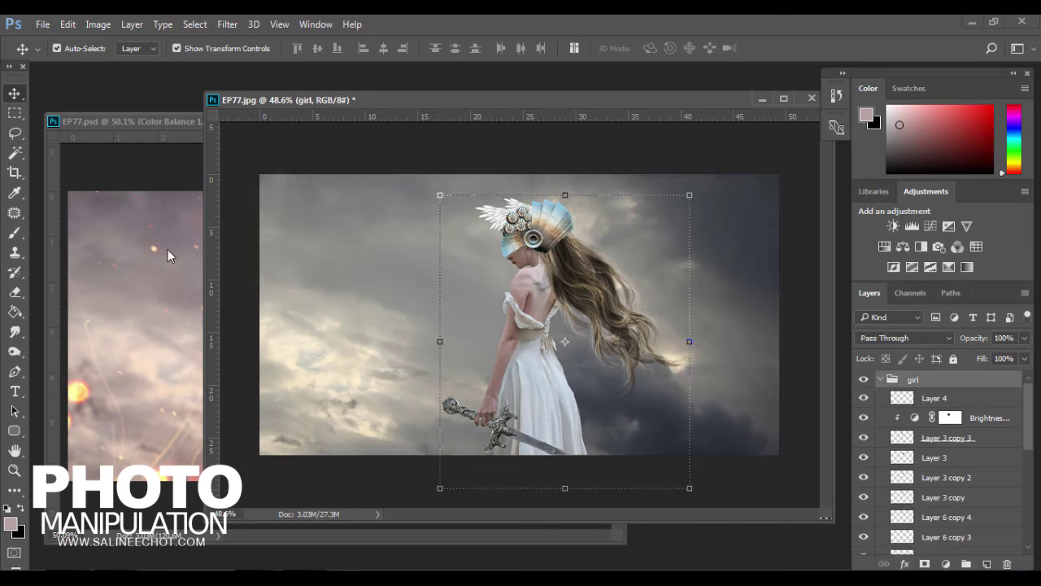
pyautogui.click(80, 248)
pyautogui.click(713, 368)
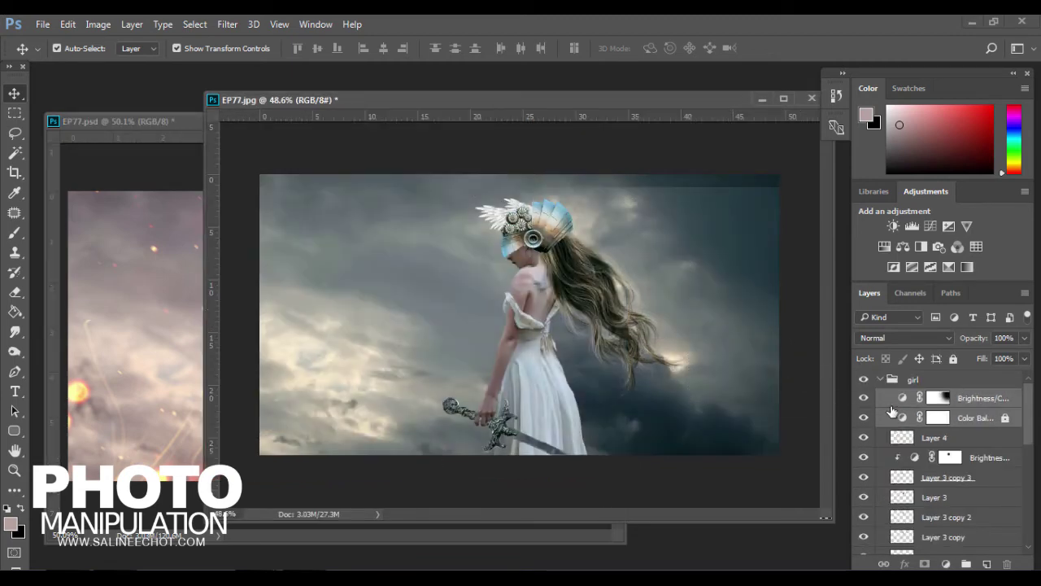
pyautogui.click(946, 404)
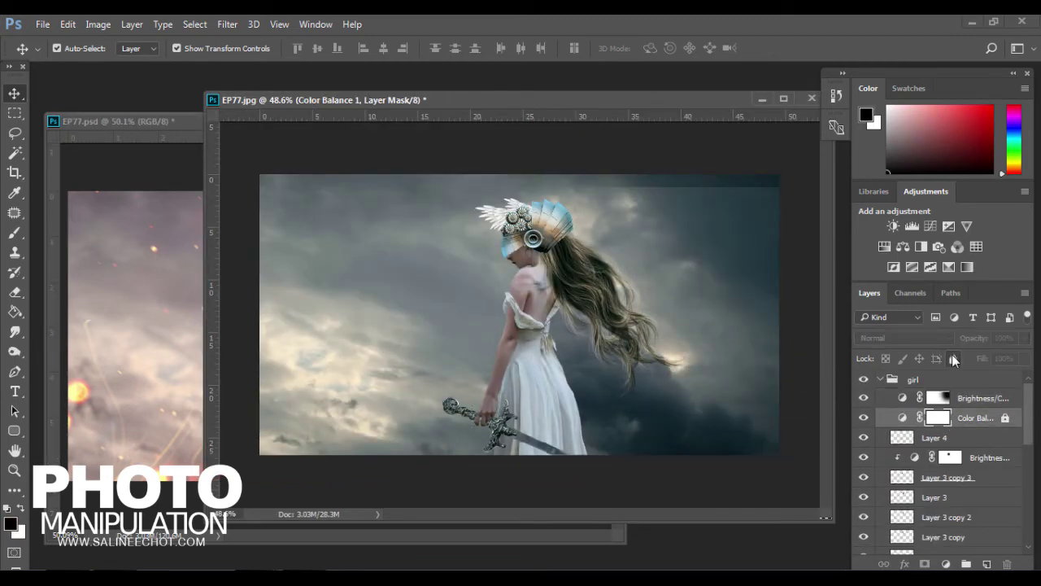
pyautogui.click(863, 417)
pyautogui.click(964, 402)
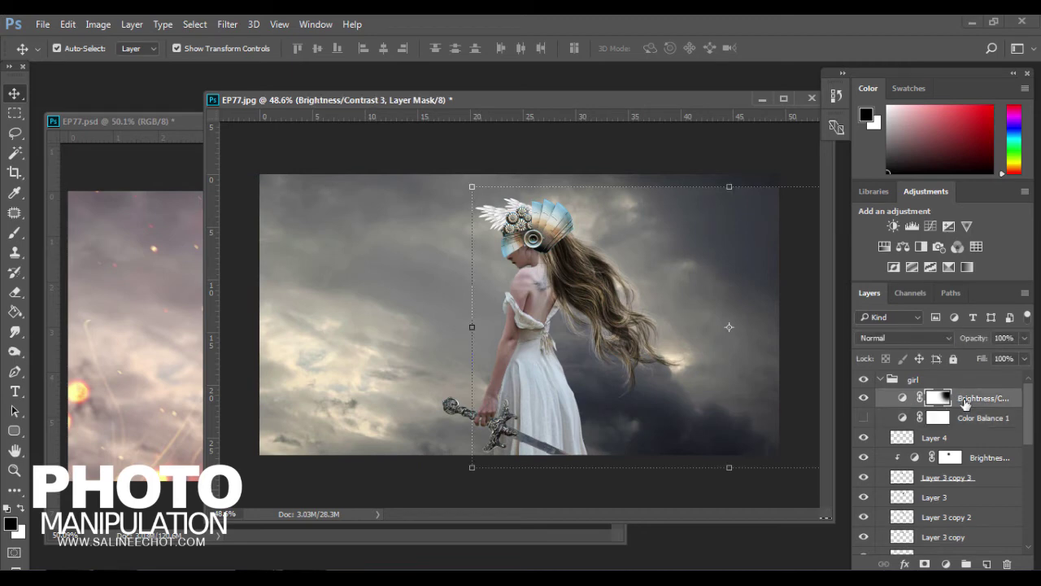
# Step: Move the adjustments above the girl group and delete the Brightness/Contrast layer mask
pyautogui.moveTo(967, 417)
pyautogui.mouseDown()
pyautogui.moveTo(969, 360)
pyautogui.moveTo(978, 371)
pyautogui.mouseUp()
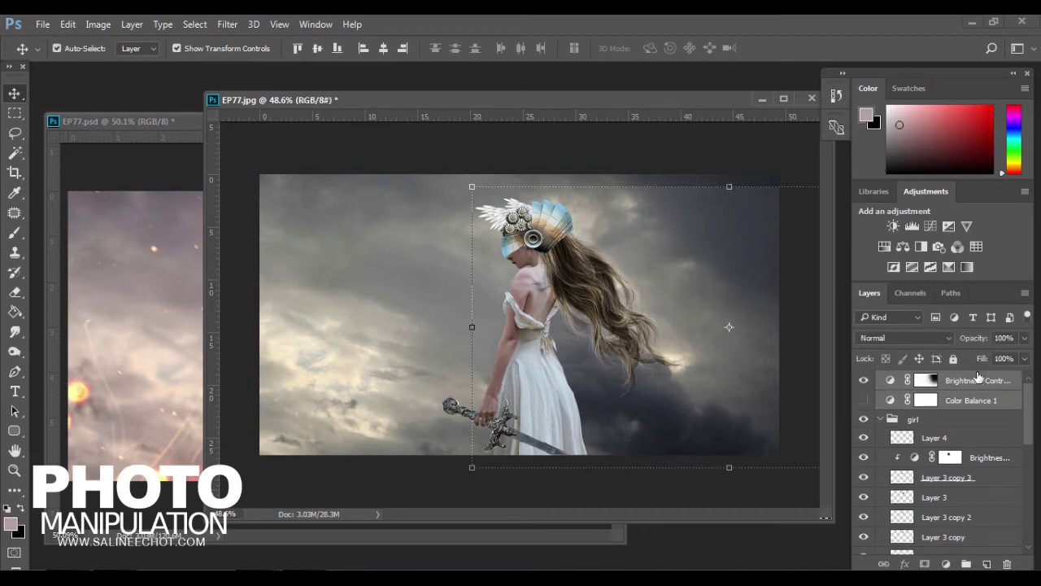
pyautogui.click(926, 380)
pyautogui.rightClick(926, 380)
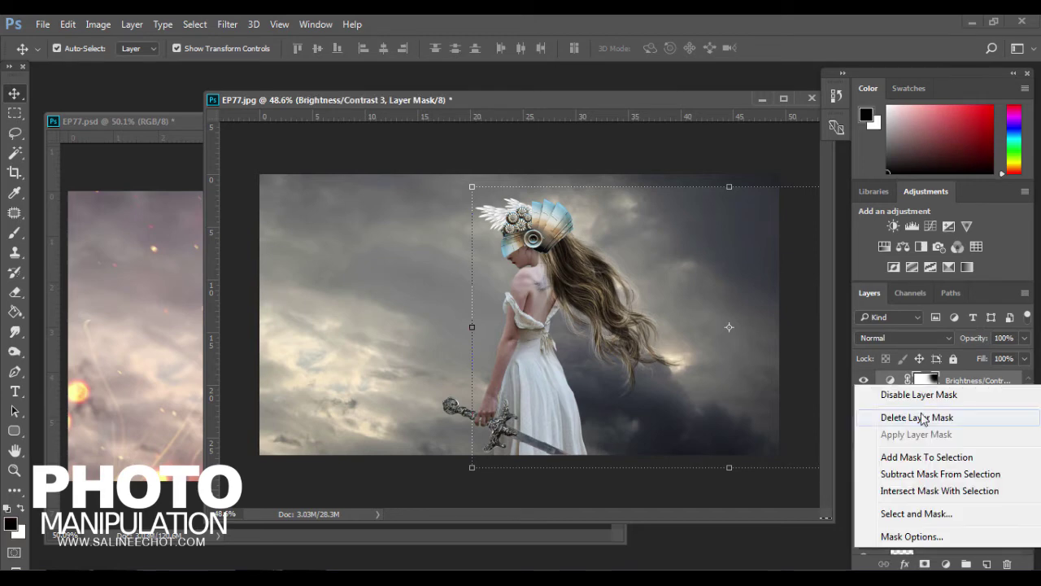
pyautogui.click(919, 416)
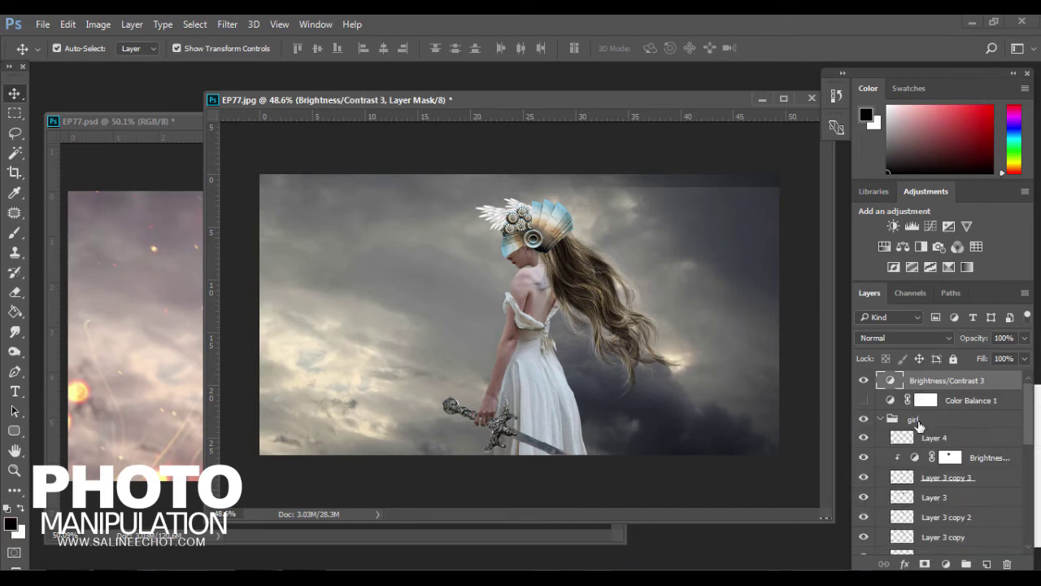
# Step: Toggle Brightness/Contrast 3 to compare, then make Color Balance 1 visible again
pyautogui.click(864, 380)
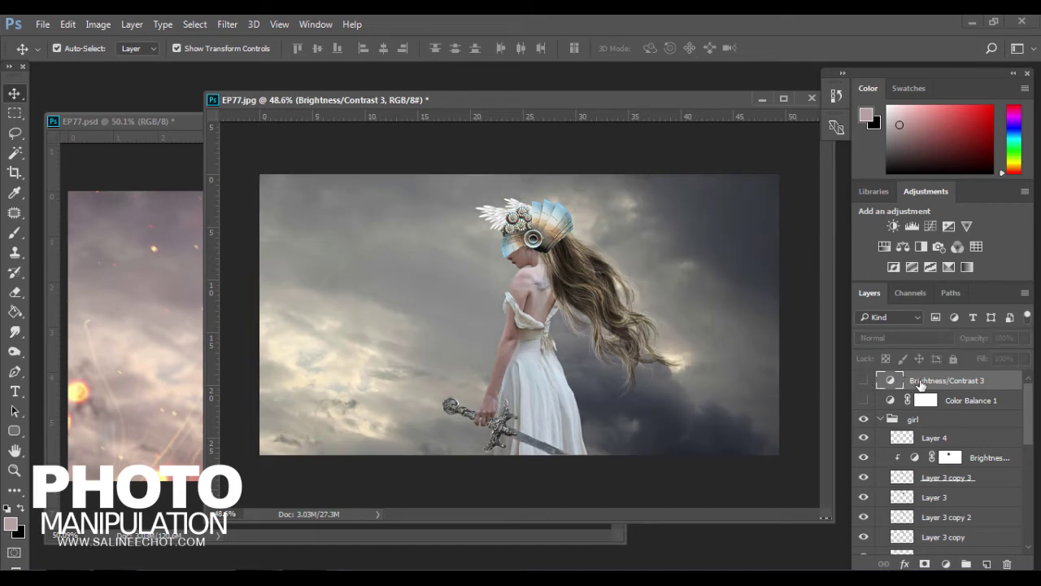
pyautogui.click(863, 382)
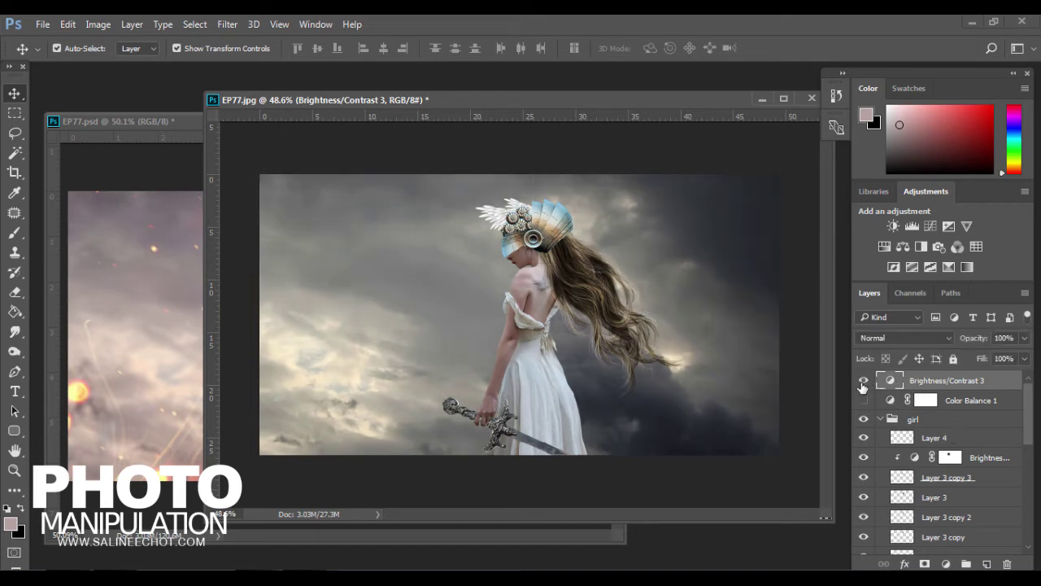
pyautogui.click(863, 382)
pyautogui.click(864, 400)
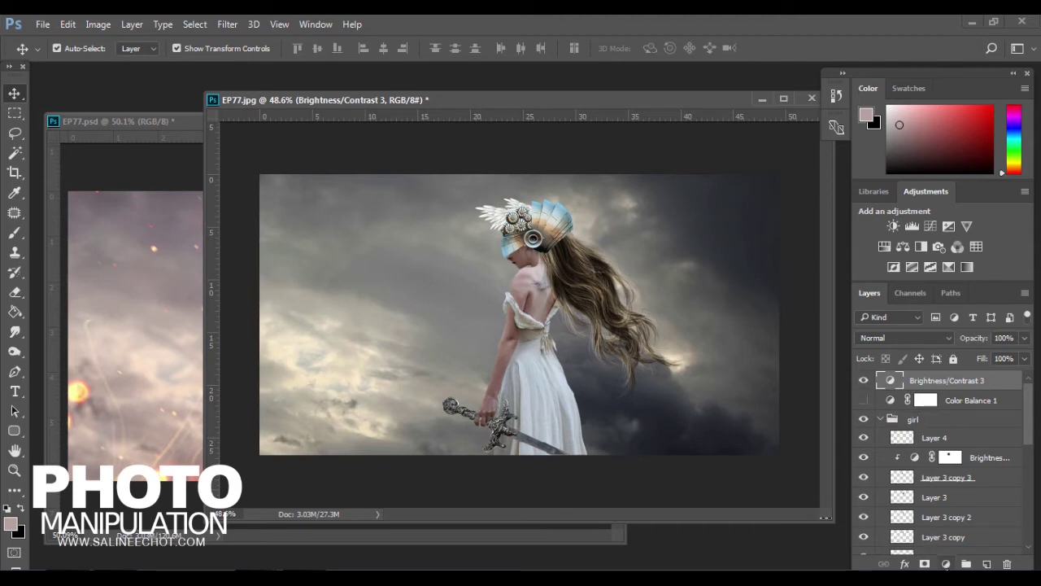
# Step: Add a Brightness/Contrast 4 adjustment layer, then drag it to the trash
pyautogui.click(946, 564)
pyautogui.click(947, 290)
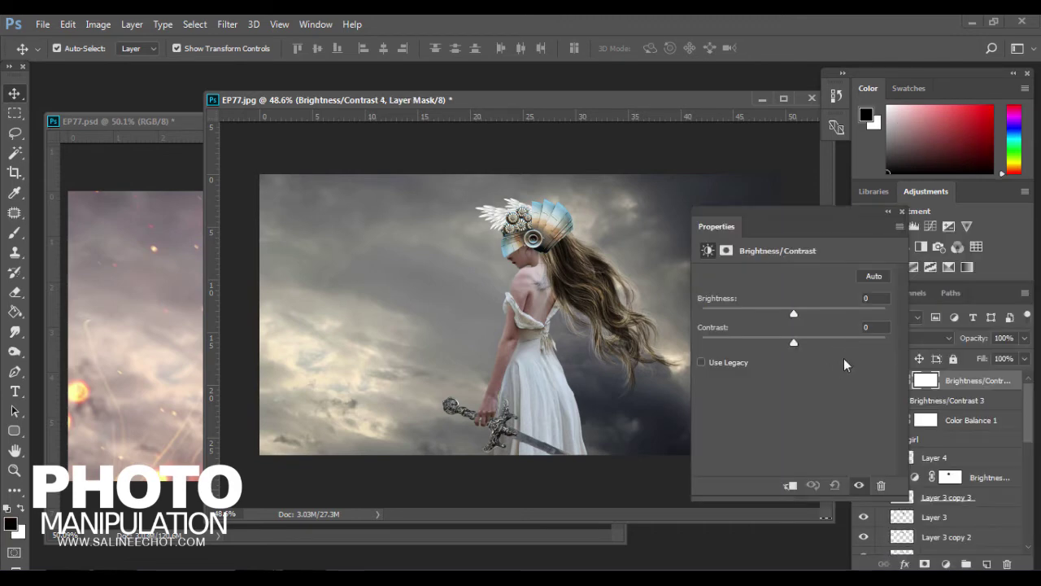
pyautogui.moveTo(811, 239); pyautogui.dragTo(616, 281)
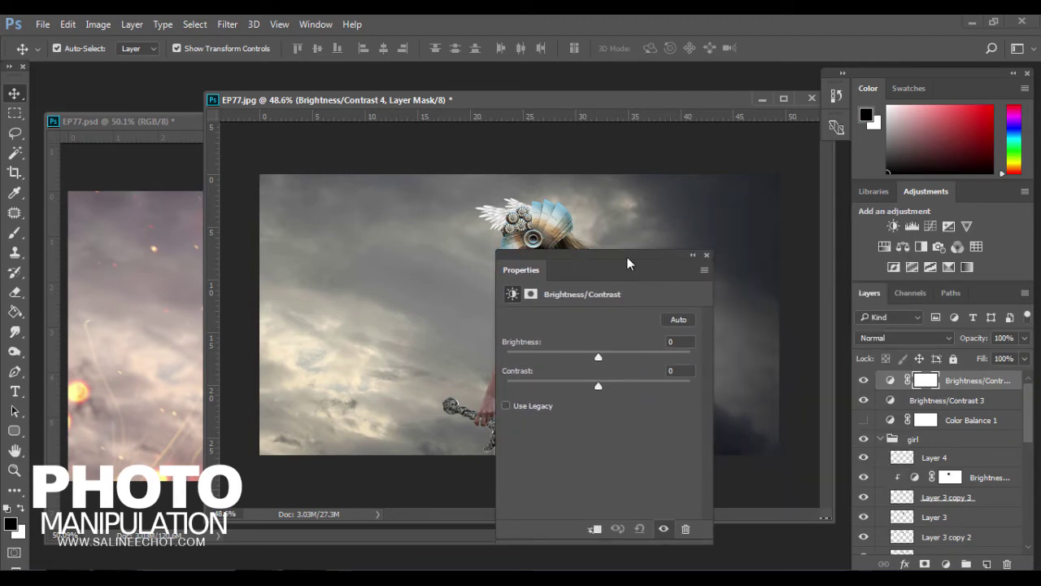
pyautogui.click(706, 255)
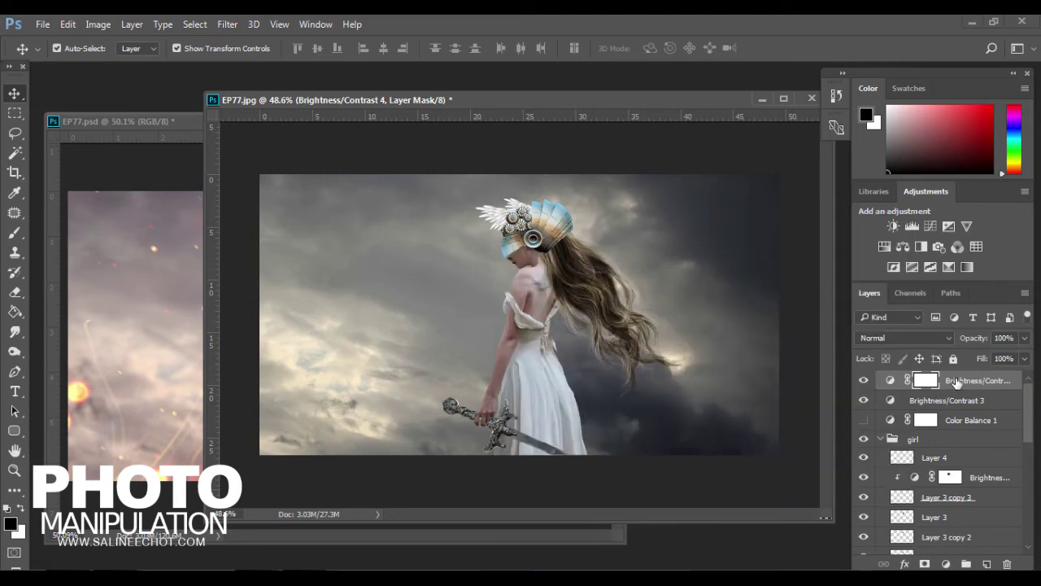
pyautogui.moveTo(956, 383); pyautogui.dragTo(1007, 563)
# Step: Review Brightness/Contrast 3's settings: brightness -15, contrast 49
pyautogui.doubleClick(892, 380)
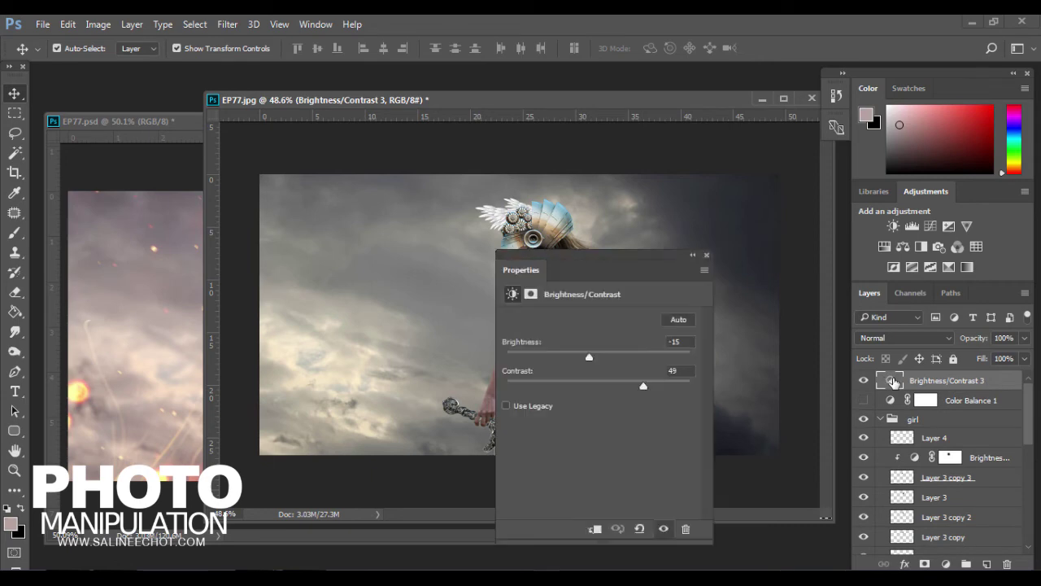
pyautogui.click(677, 342)
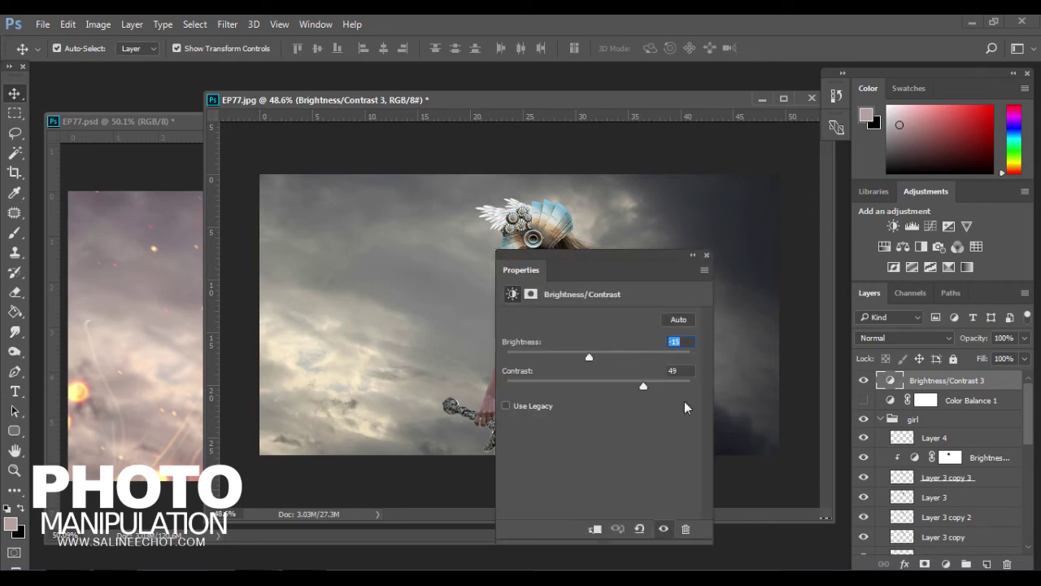
pyautogui.click(682, 370)
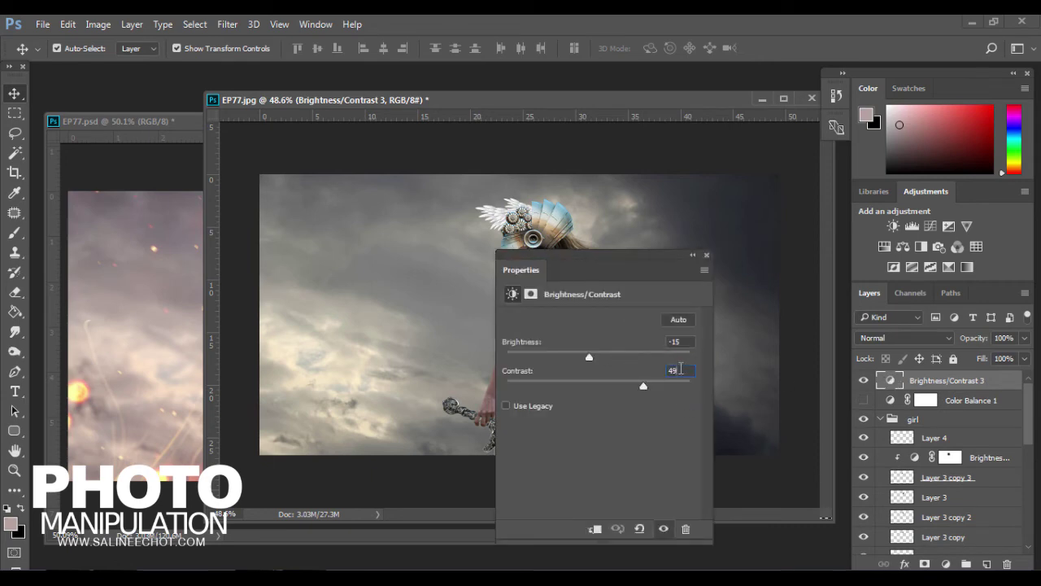
pyautogui.click(707, 254)
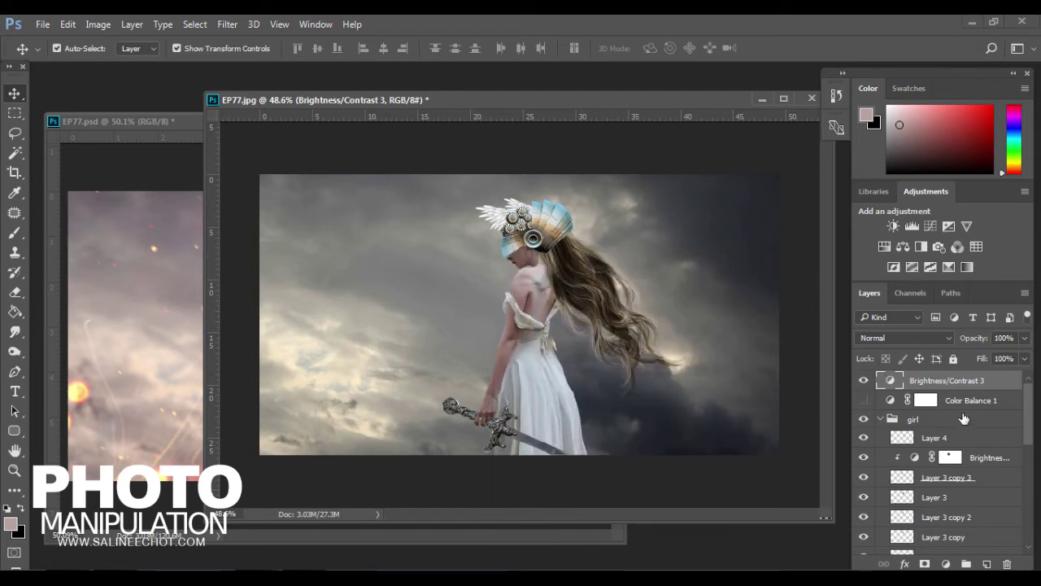
pyautogui.click(946, 564)
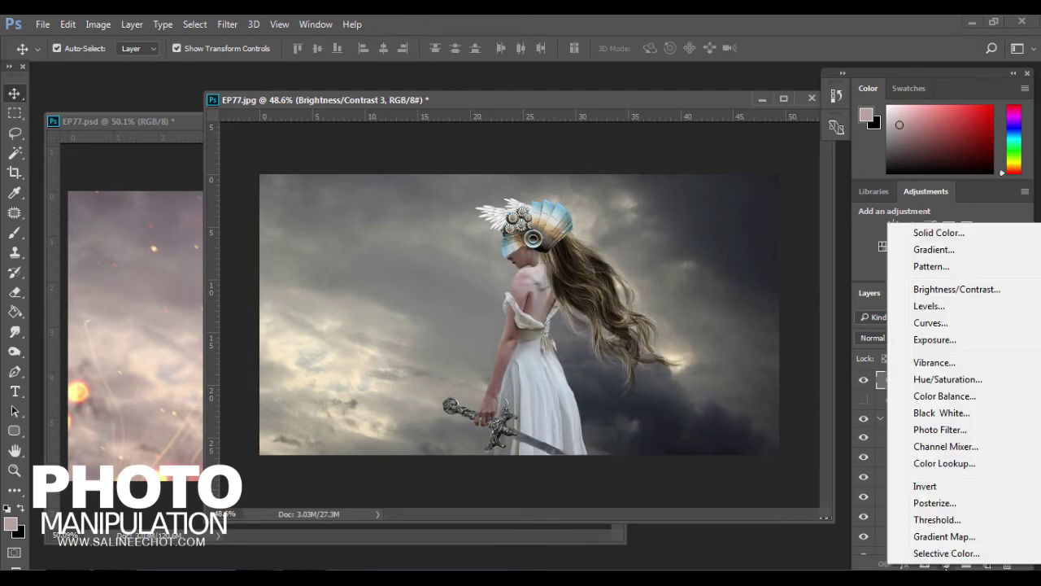
# Step: Add a new Color Balance adjustment layer (Color Balance 2)
pyautogui.click(943, 398)
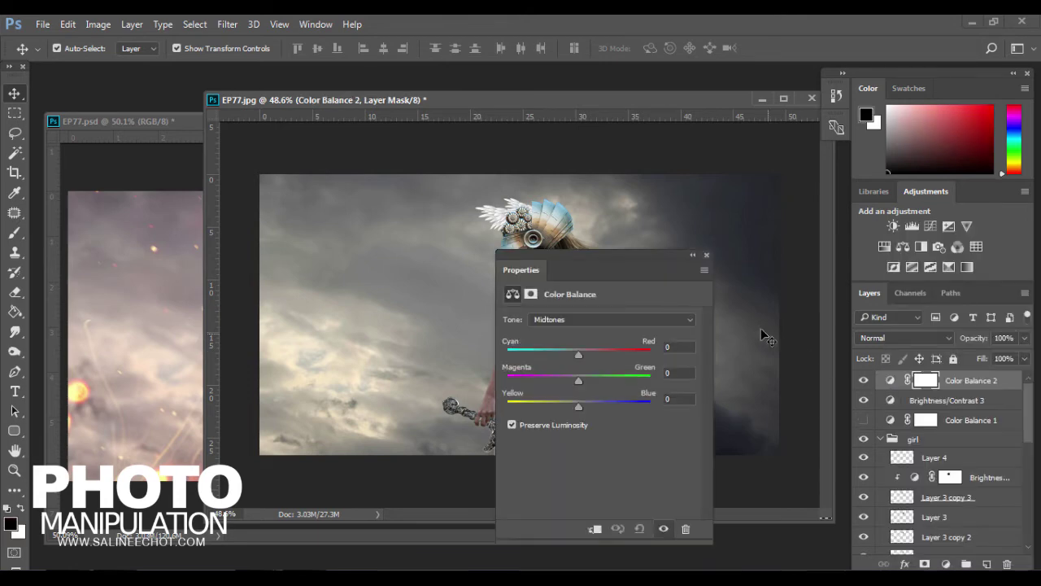
pyautogui.moveTo(624, 260); pyautogui.dragTo(547, 260)
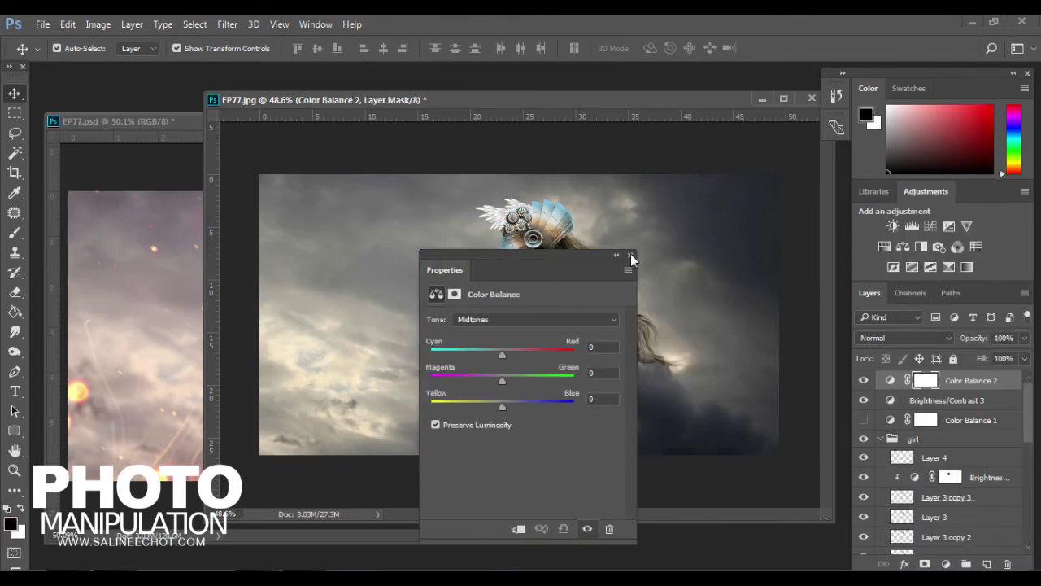
pyautogui.click(631, 254)
# Step: Enable Color Balance 1 and review its midtones Red +11, shadows and highlights; delete Color Balance 2
pyautogui.click(865, 420)
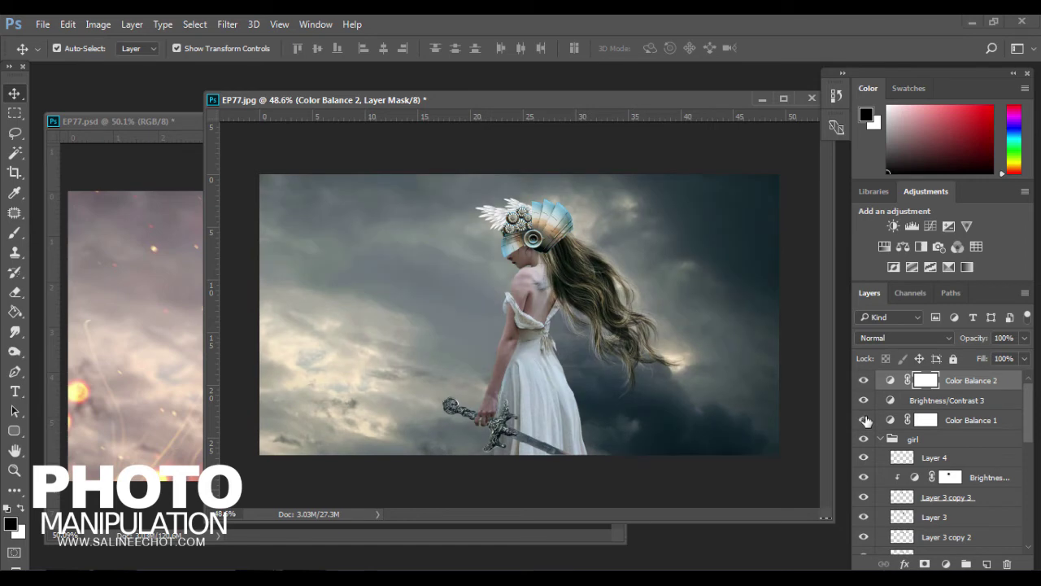
pyautogui.doubleClick(892, 421)
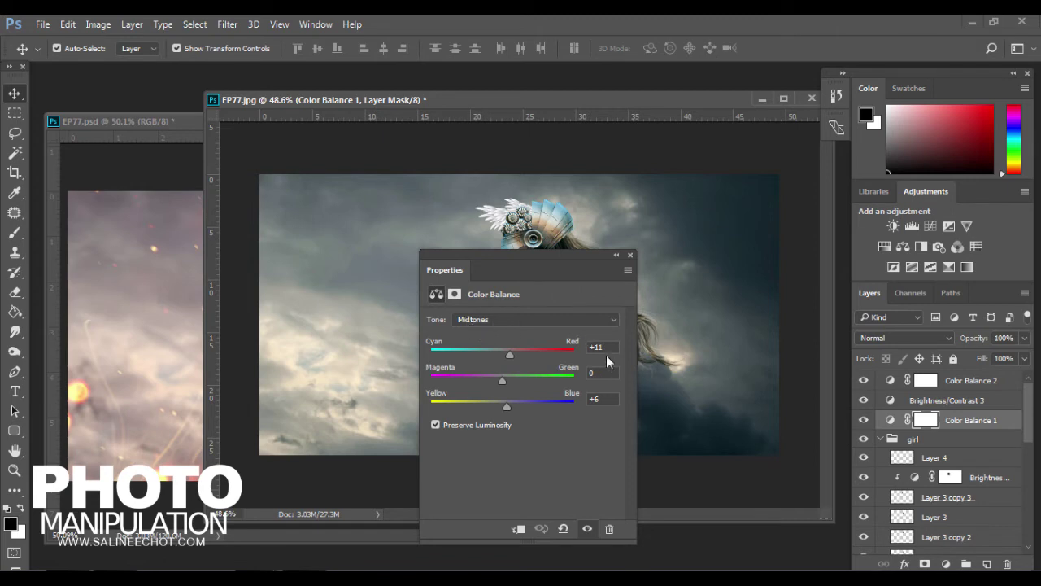
pyautogui.click(600, 347)
pyautogui.click(544, 318)
pyautogui.click(545, 332)
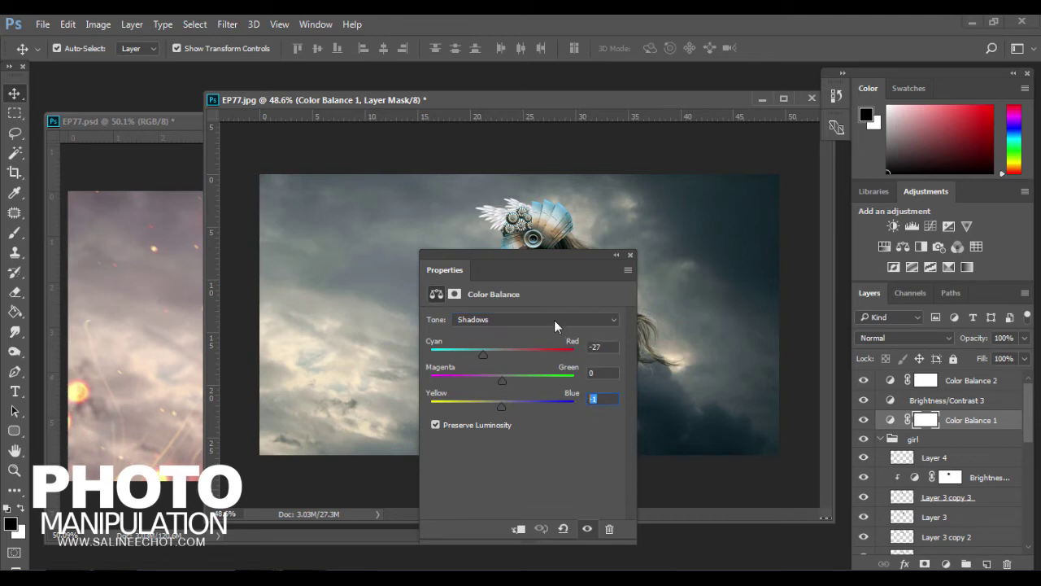
pyautogui.click(551, 318)
pyautogui.click(553, 349)
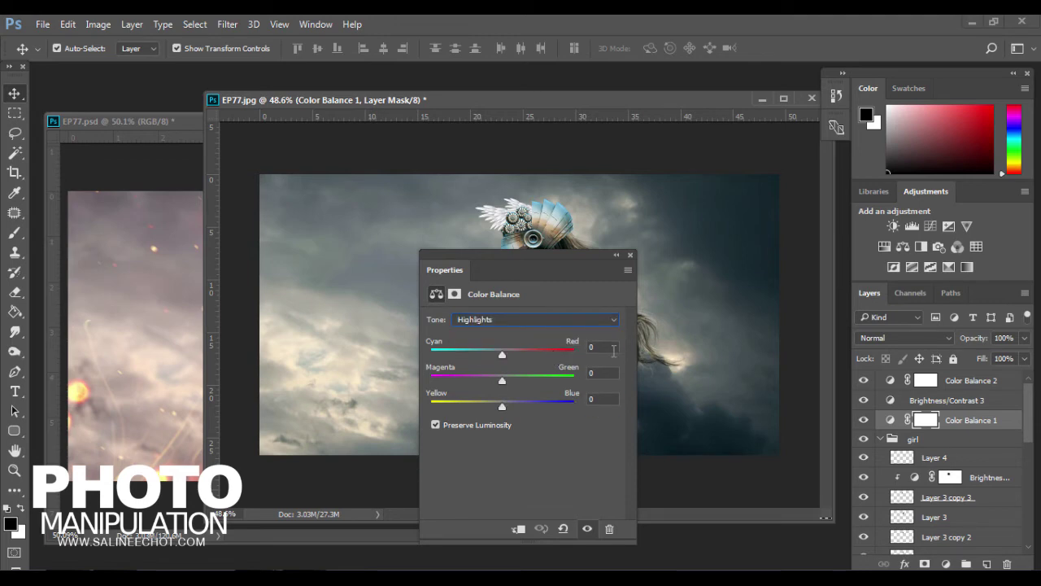
pyautogui.click(633, 253)
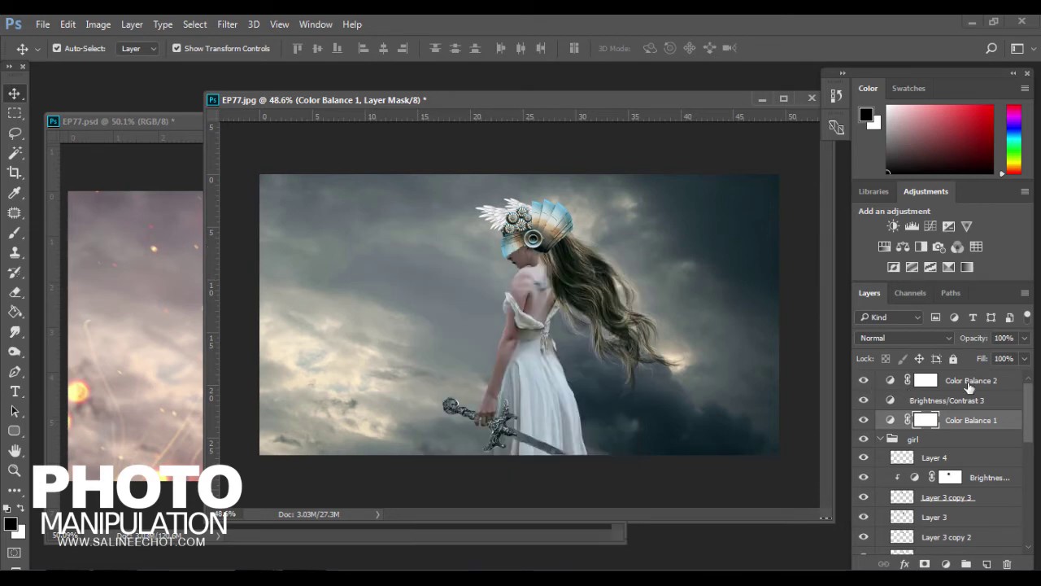
pyautogui.click(964, 382)
pyautogui.press('Delete')
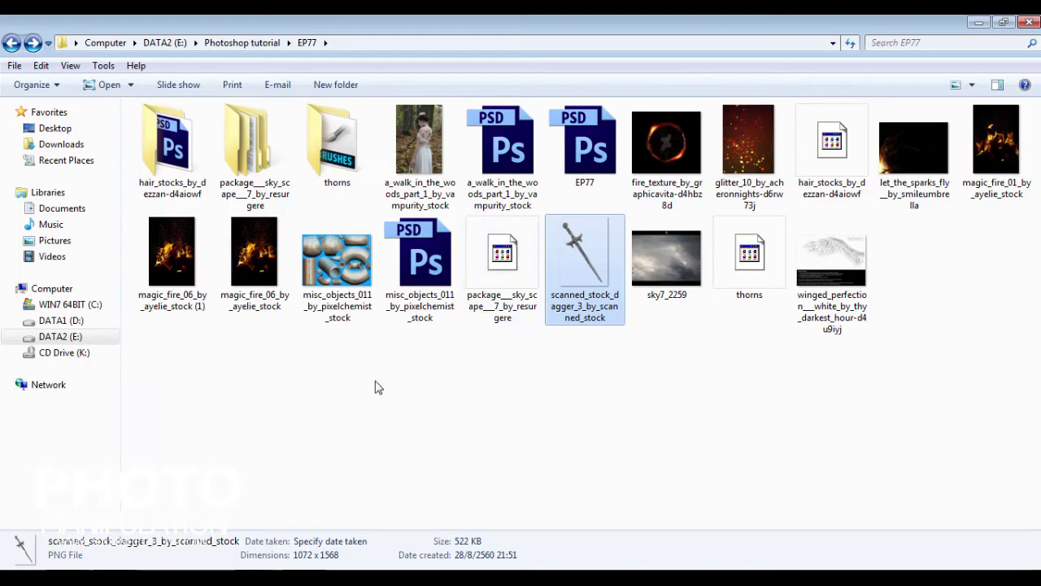
# Step: Drag the glitter_10 file from Explorer onto Photoshop to open it
pyautogui.click(743, 145)
pyautogui.moveTo(743, 145); pyautogui.dragTo(262, 440)
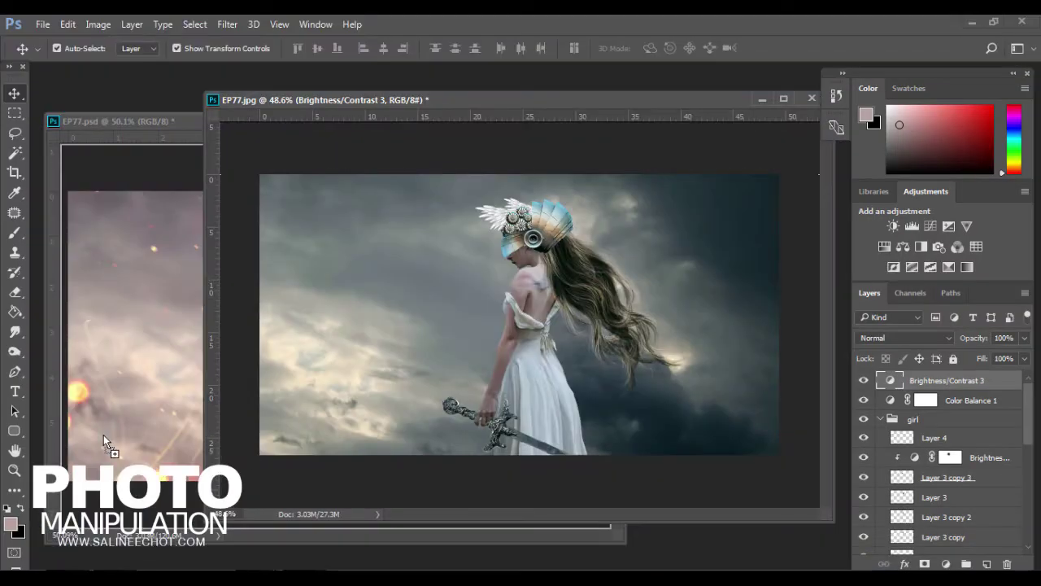
pyautogui.moveTo(263, 439)
pyautogui.mouseDown()
pyautogui.moveTo(129, 120)
pyautogui.moveTo(128, 94)
pyautogui.mouseUp()
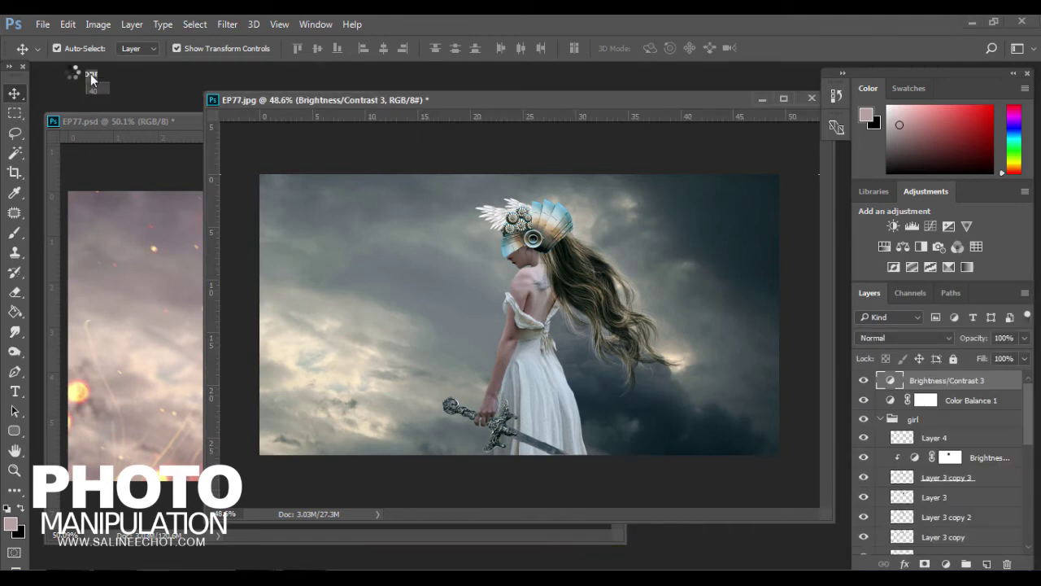
# Step: Place the glitter image into EP77 as Layer 8 in Screen mode and close the source
pyautogui.moveTo(77, 151); pyautogui.dragTo(350, 293)
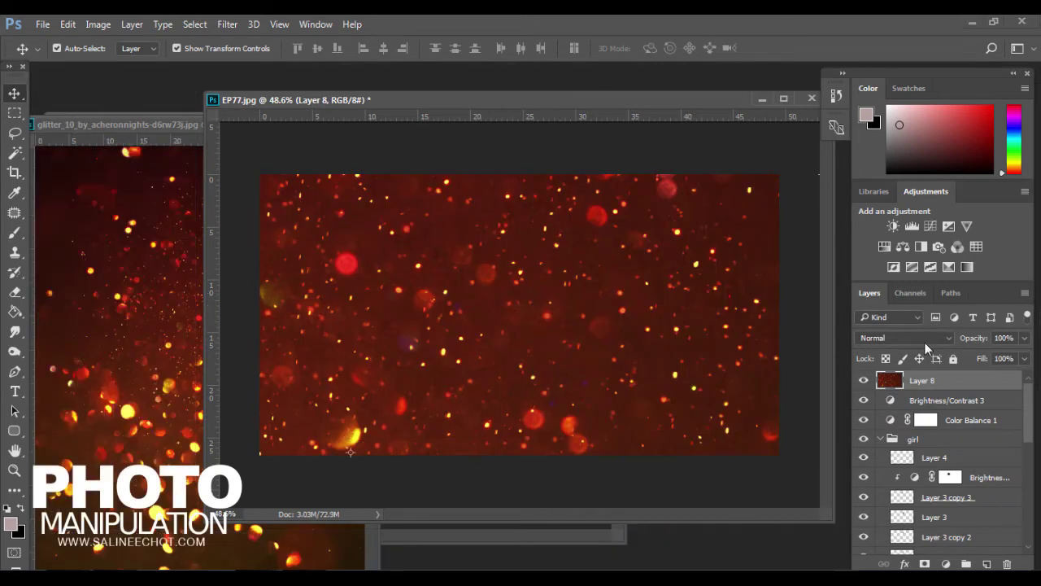
pyautogui.click(924, 341)
pyautogui.click(887, 130)
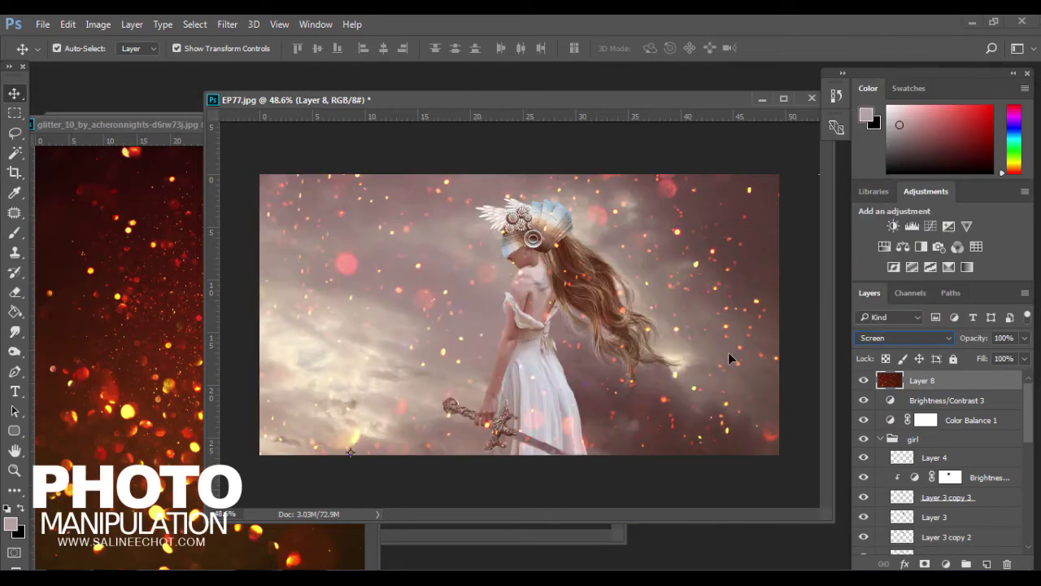
pyautogui.click(130, 215)
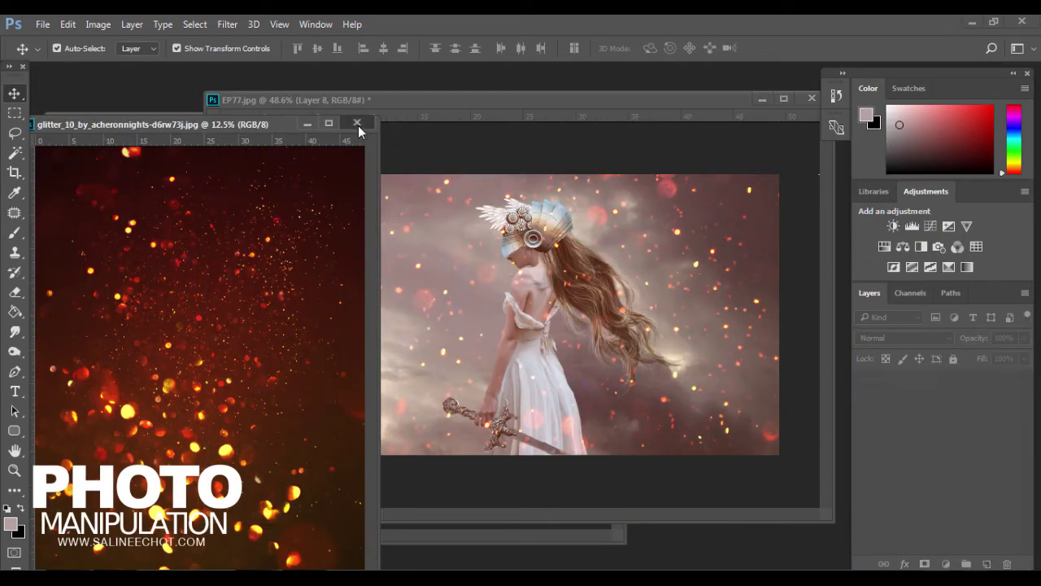
pyautogui.click(358, 123)
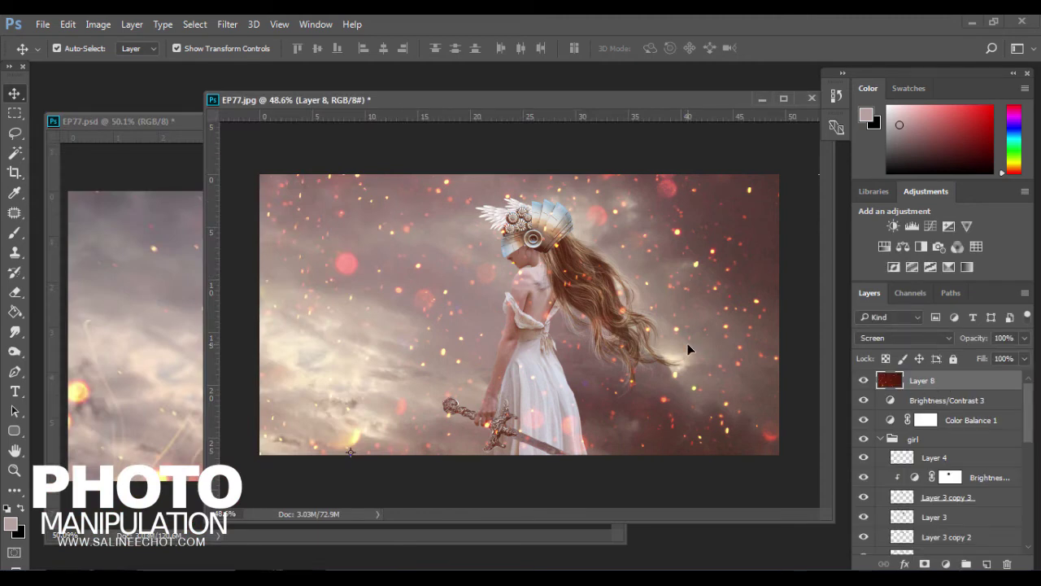
# Step: Scale the glitter layer down to 67.36% and shift it right and down
pyautogui.scroll(-2, 700, 325)
pyautogui.scroll(-2, 705, 317)
pyautogui.scroll(-2, 691, 220)
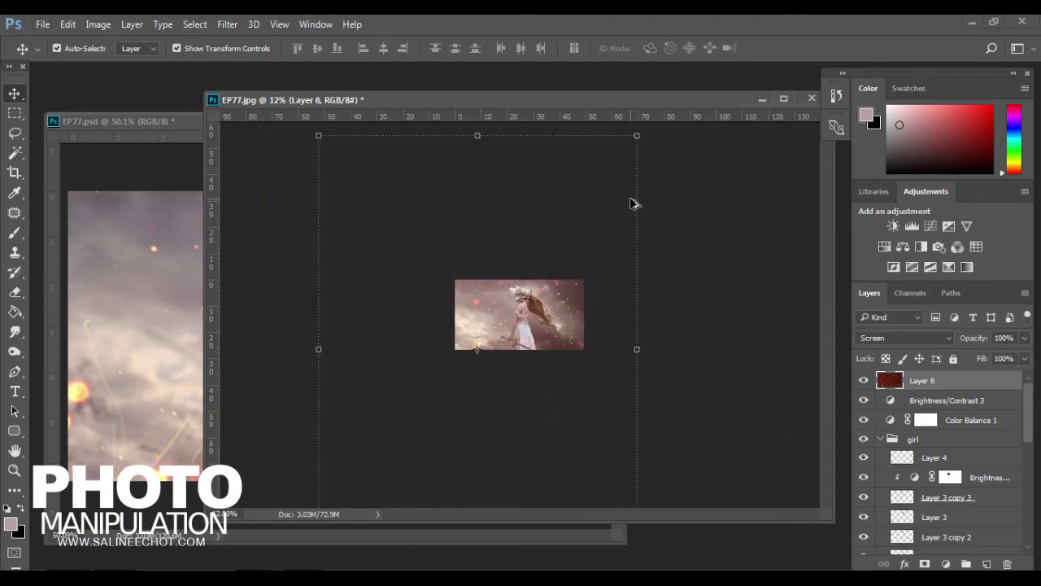
pyautogui.click(639, 135)
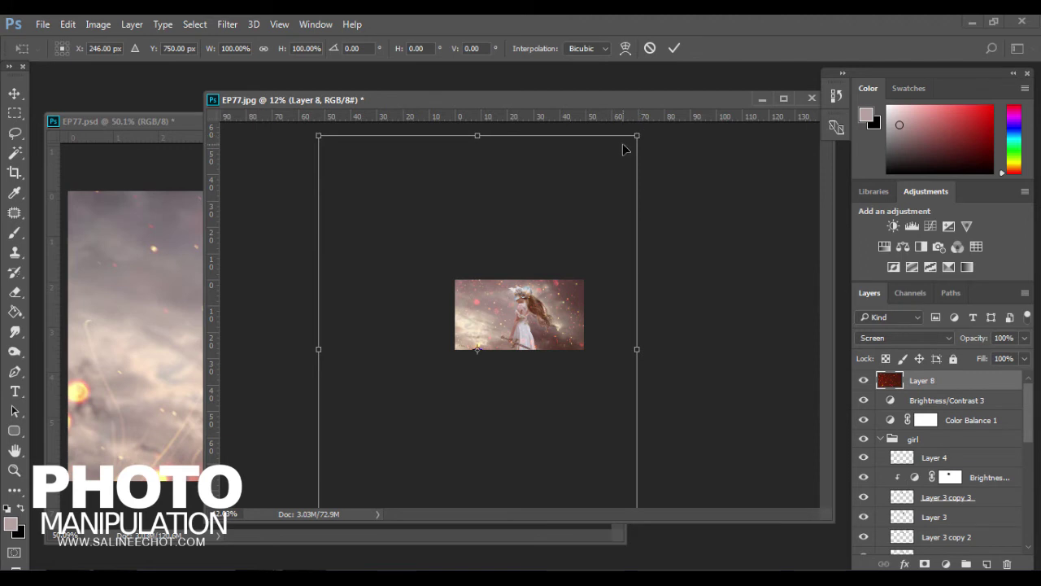
pyautogui.moveTo(637, 136); pyautogui.dragTo(586, 203)
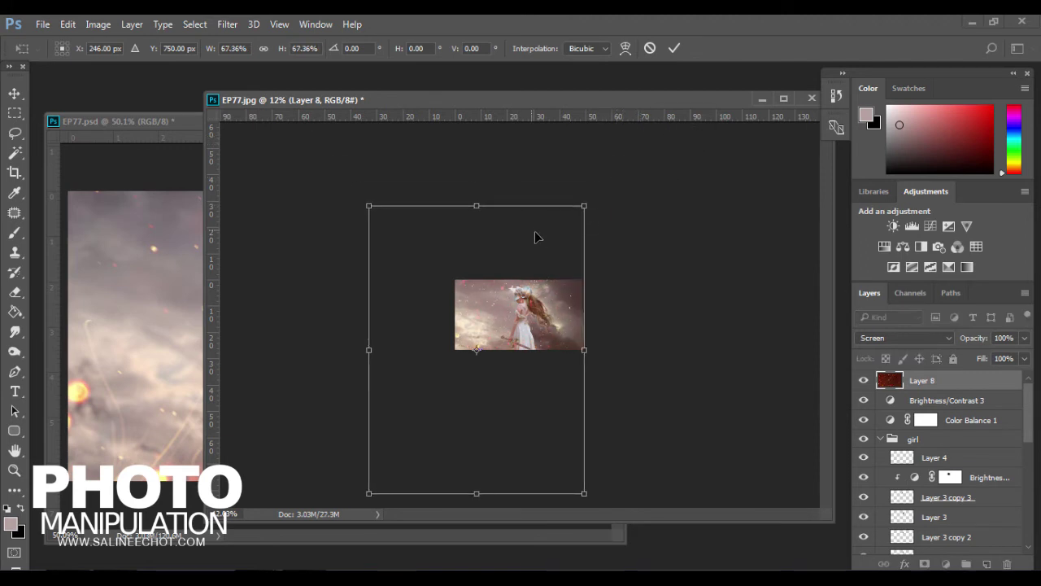
pyautogui.moveTo(535, 234)
pyautogui.mouseDown()
pyautogui.moveTo(569, 247)
pyautogui.moveTo(551, 269)
pyautogui.mouseUp()
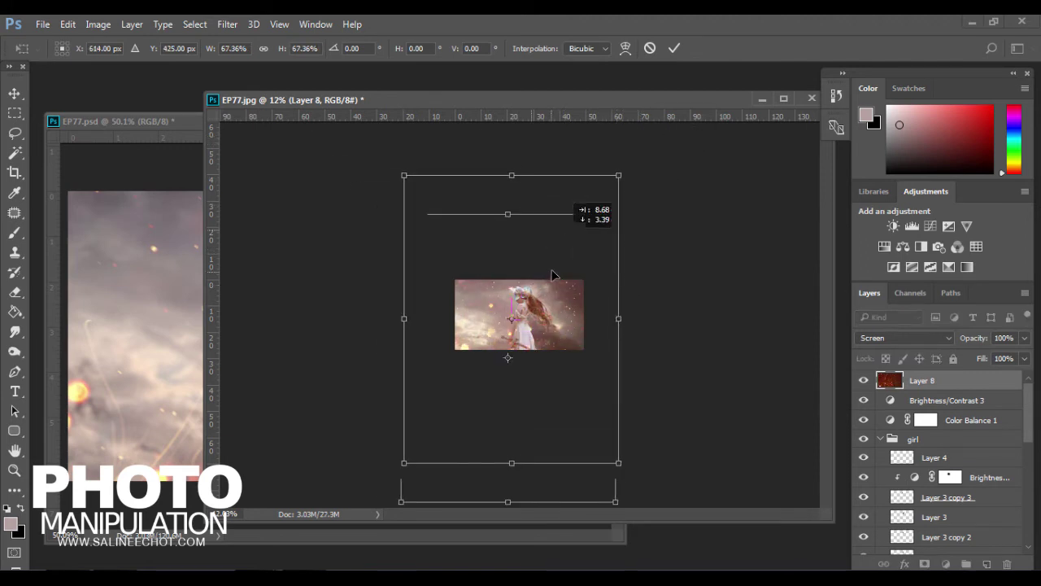
pyautogui.click(675, 49)
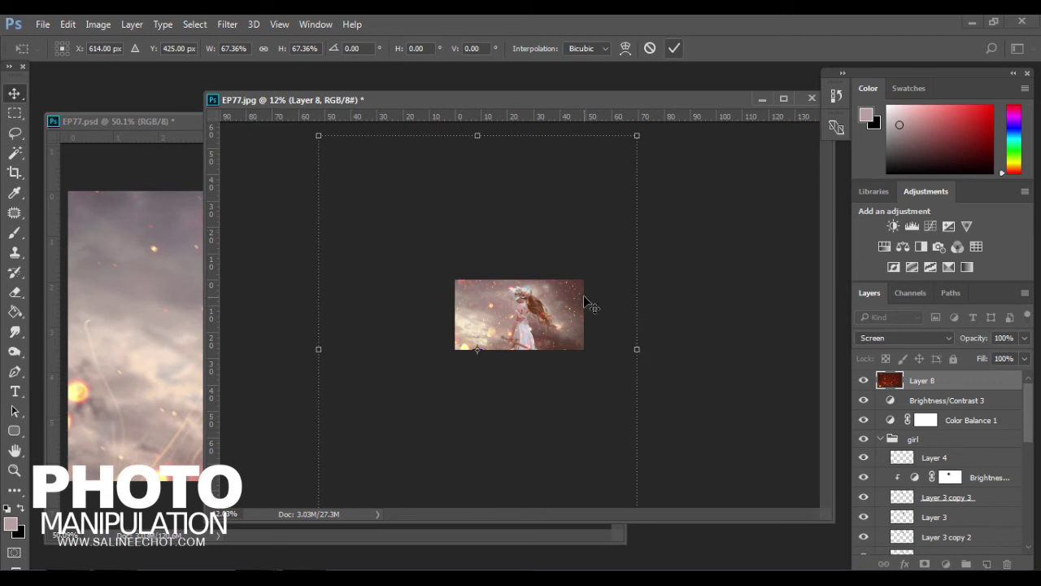
# Step: Fit the composite on screen and compare it with and without glitter Layer 8
pyautogui.hotkey('ctrl', '0')
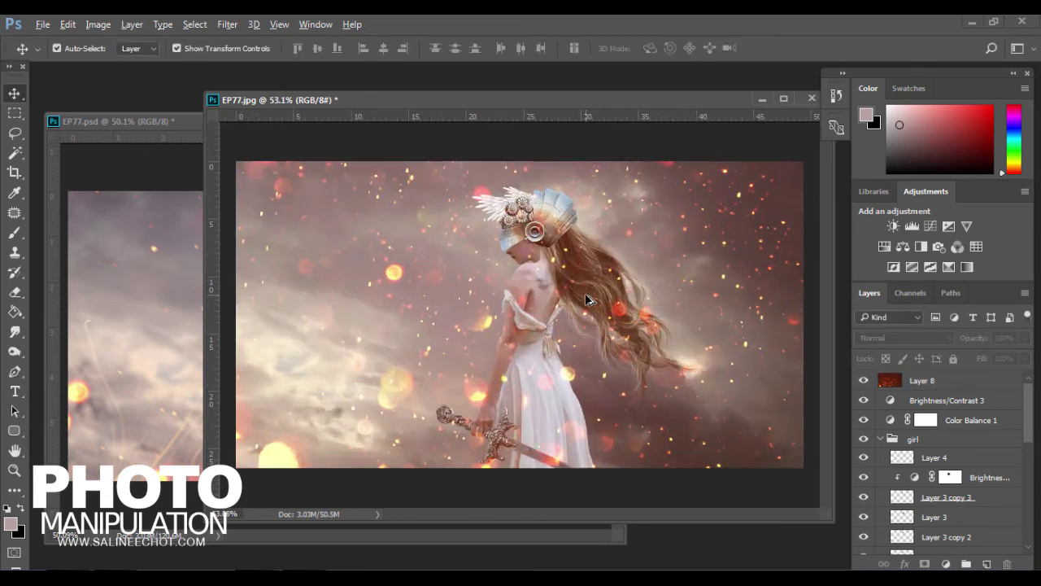
pyautogui.scroll(-3, 588, 300)
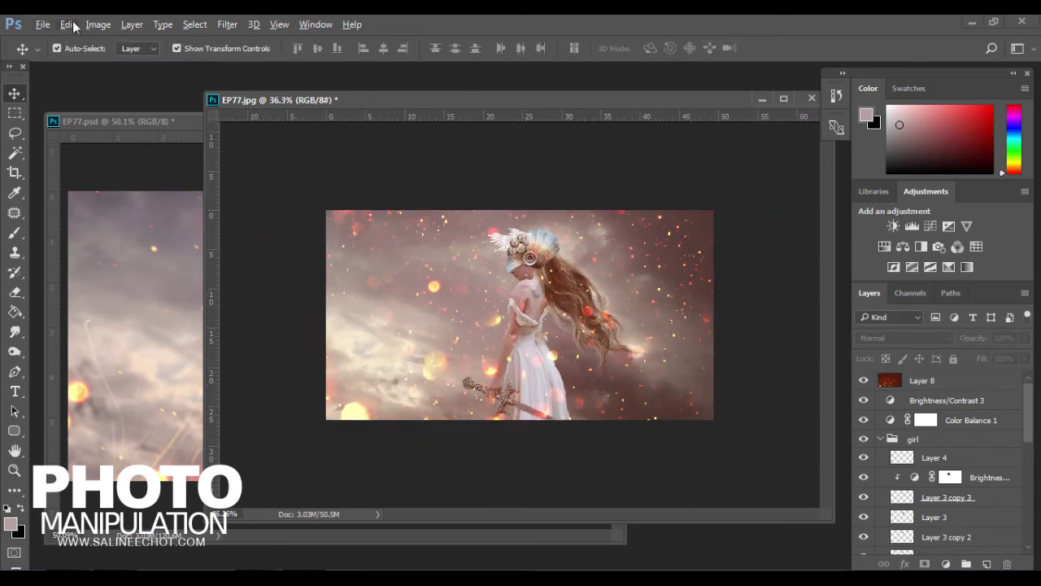
pyautogui.click(888, 382)
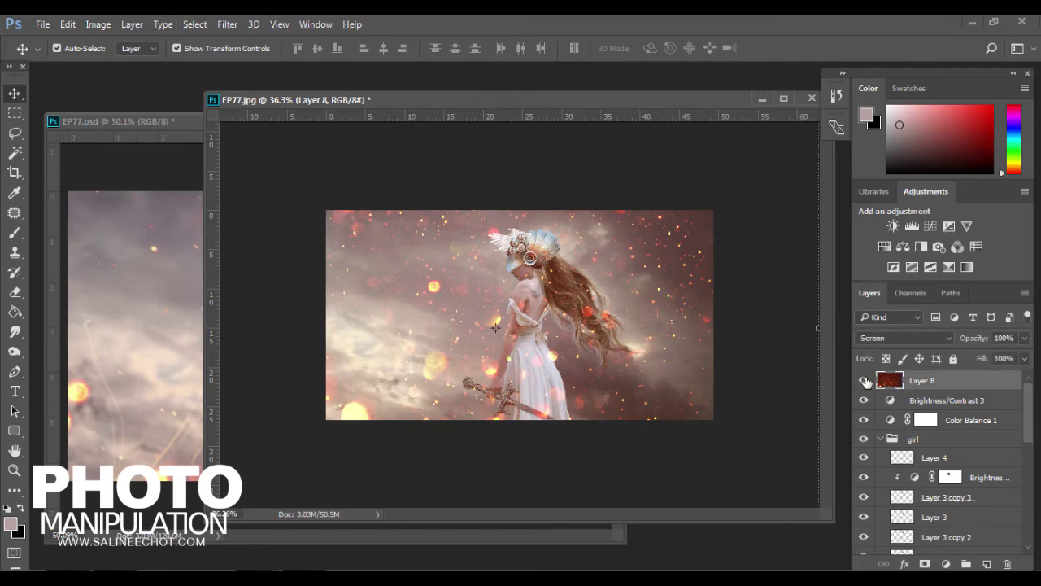
pyautogui.click(864, 381)
# Step: Apply Levels to the glitter layer with inputs 15, 0.54 and 226
pyautogui.click(97, 23)
pyautogui.moveTo(107, 40)
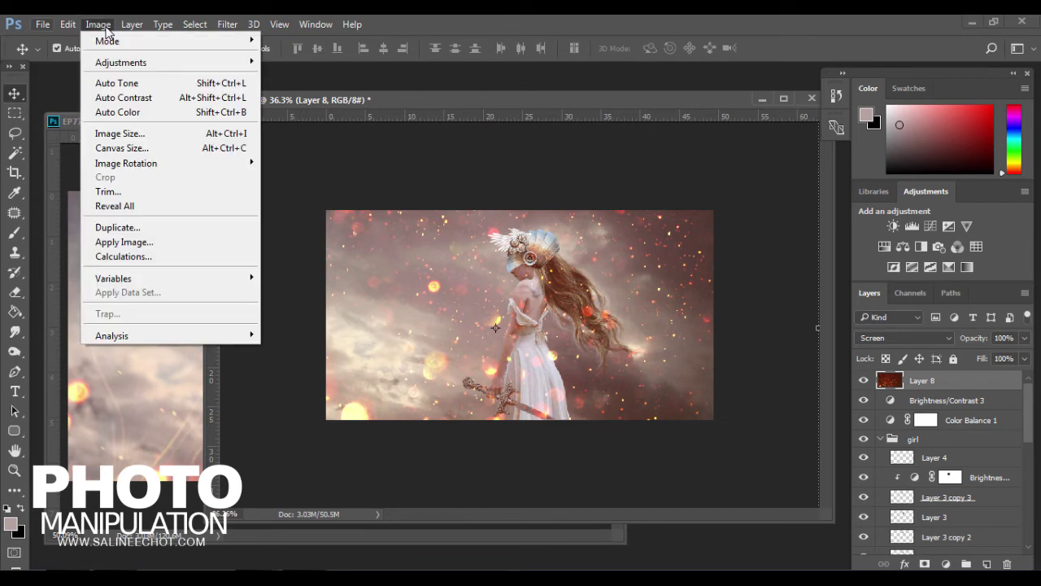
pyautogui.moveTo(121, 63)
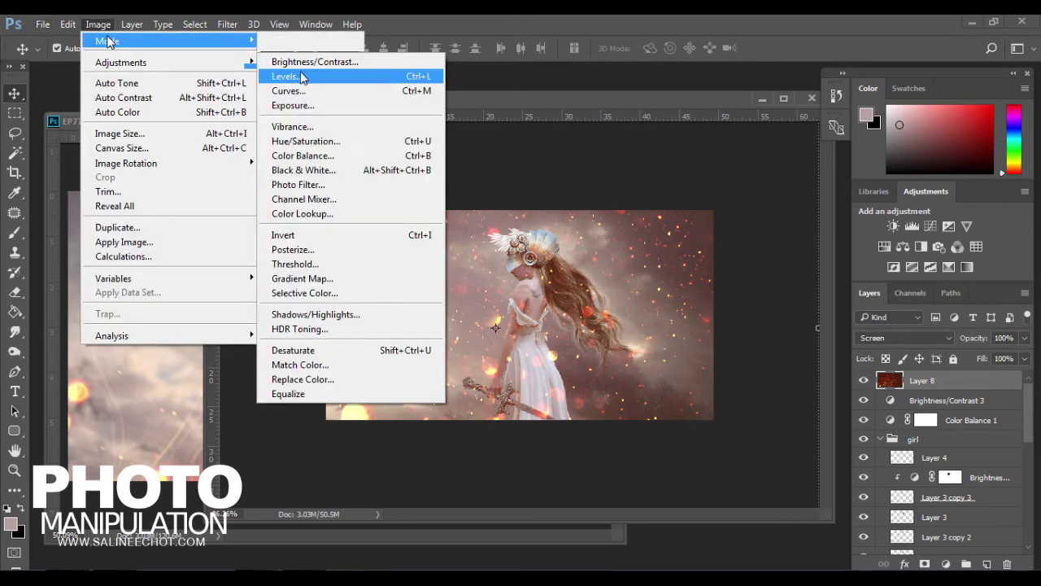
pyautogui.click(300, 75)
pyautogui.moveTo(681, 448); pyautogui.dragTo(722, 449)
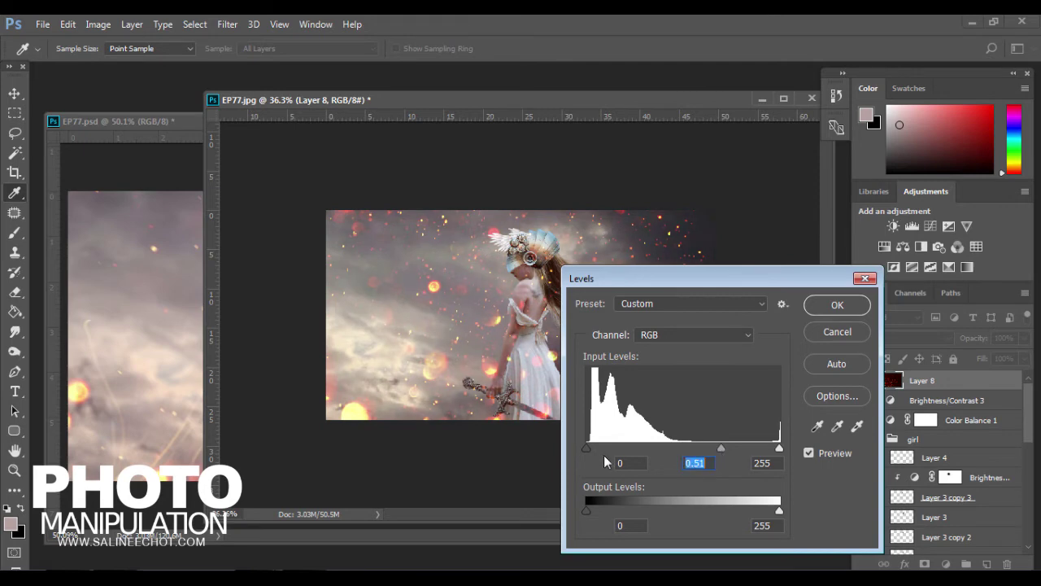
pyautogui.moveTo(586, 448)
pyautogui.mouseDown()
pyautogui.moveTo(620, 452)
pyautogui.moveTo(599, 444)
pyautogui.mouseUp()
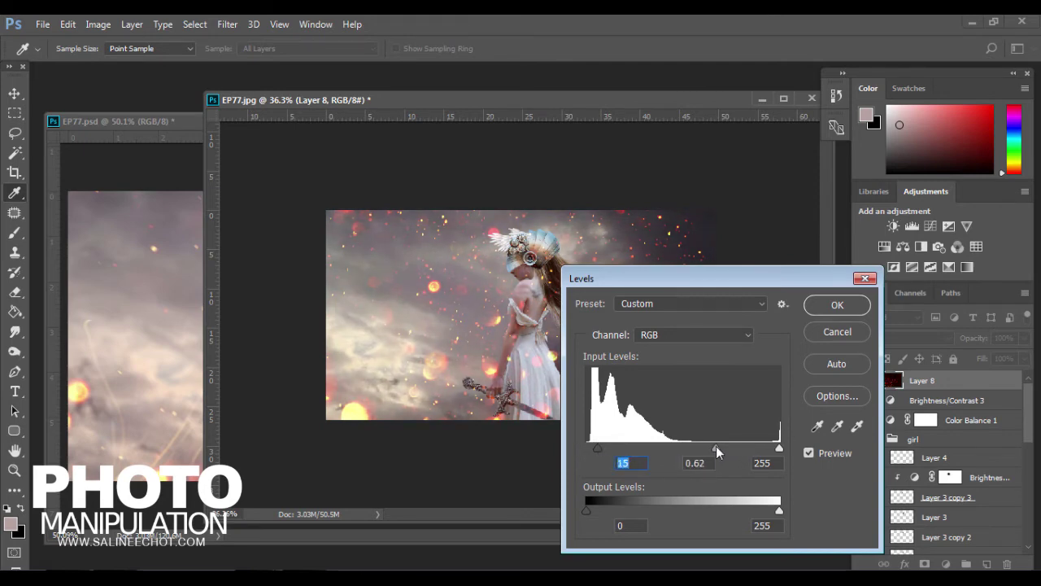
pyautogui.moveTo(719, 448)
pyautogui.mouseDown()
pyautogui.moveTo(779, 449)
pyautogui.moveTo(750, 450)
pyautogui.mouseUp()
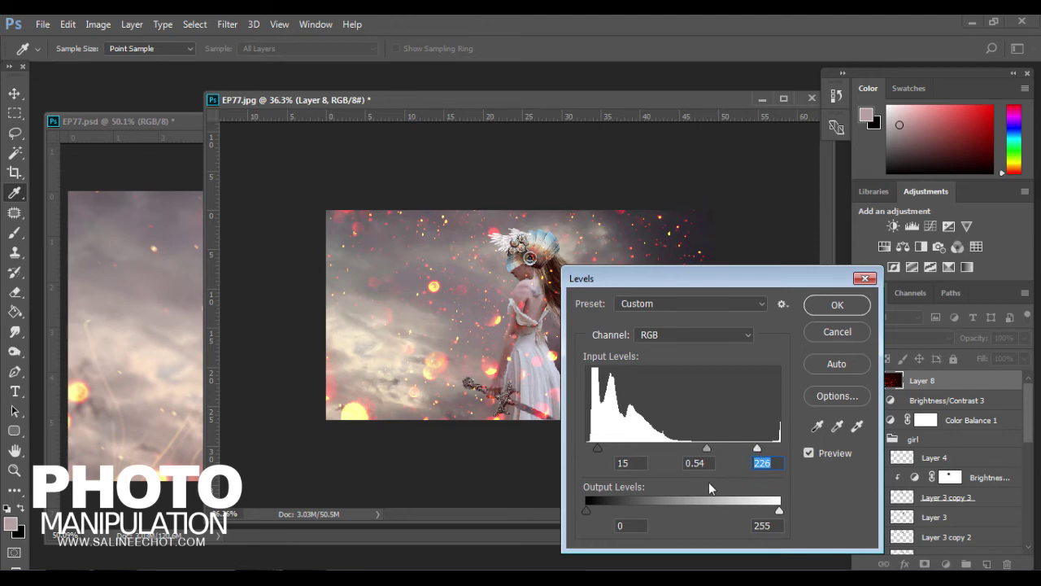
pyautogui.moveTo(758, 449); pyautogui.dragTo(757, 450)
pyautogui.click(842, 304)
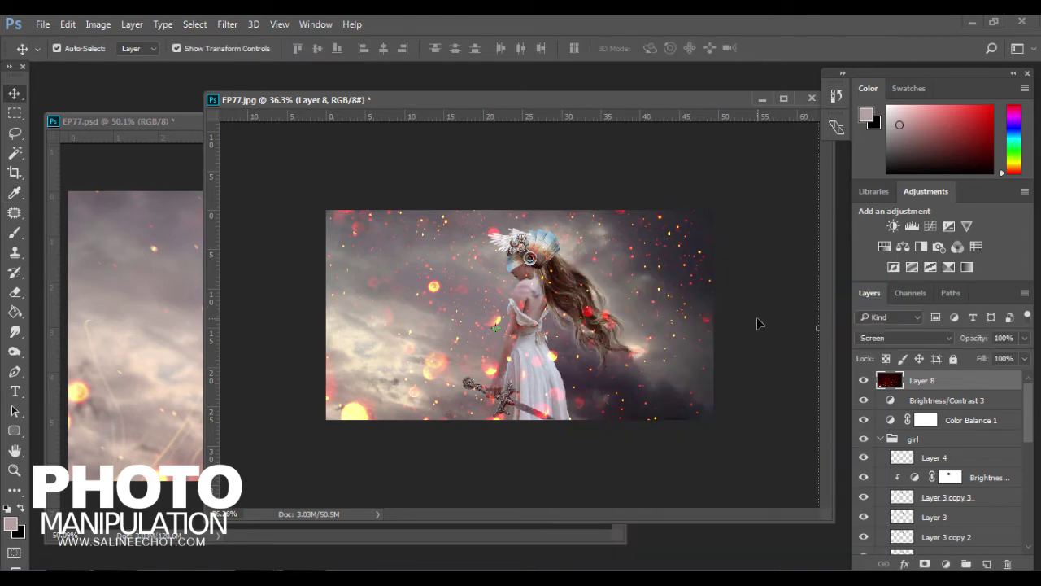
# Step: Toggle the sparks layer to compare before and after the Levels correction
pyautogui.scroll(3, 683, 335)
pyautogui.scroll(-1, 683, 334)
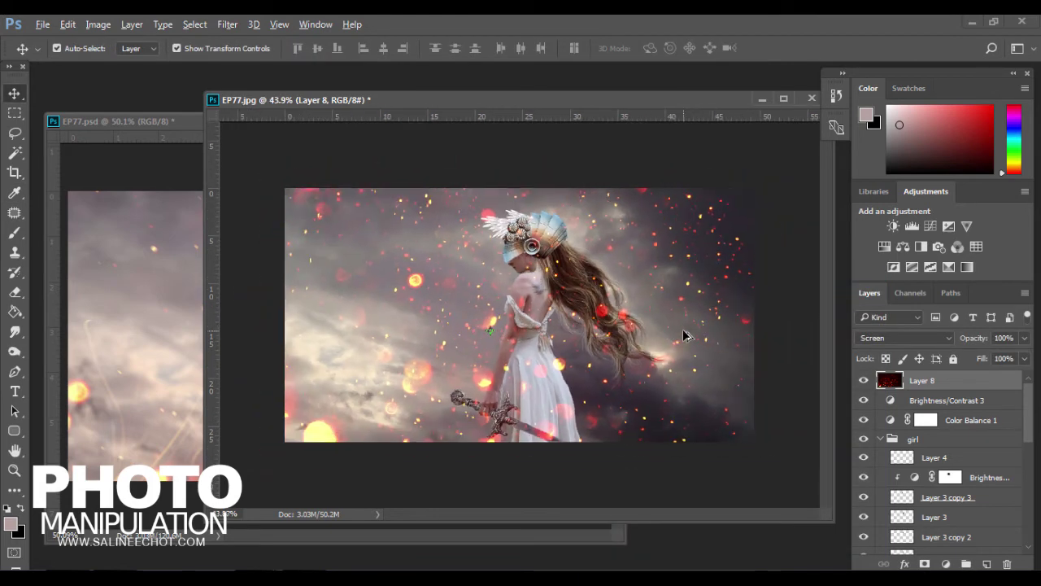
pyautogui.click(865, 380)
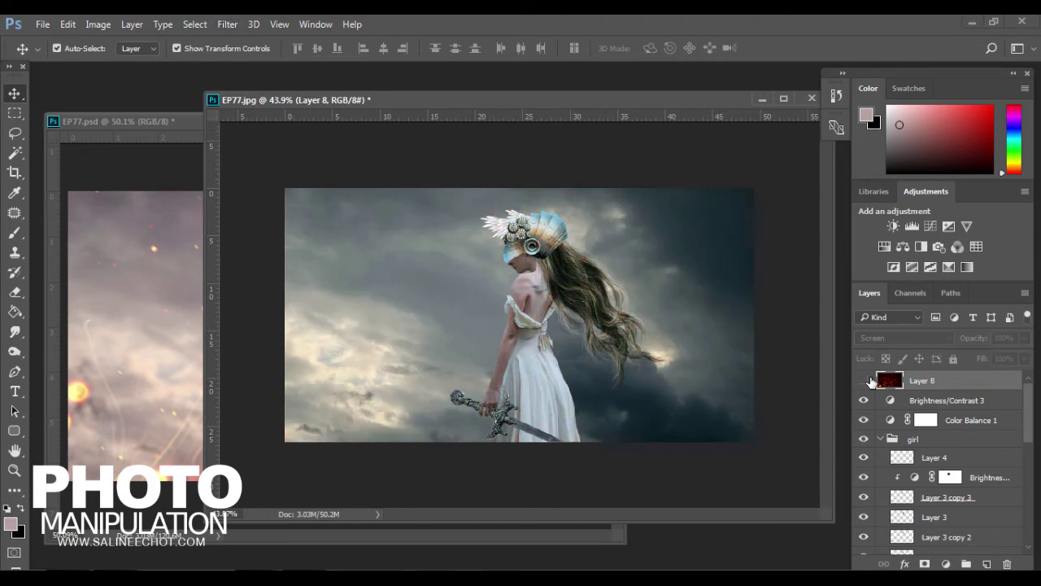
pyautogui.click(227, 24)
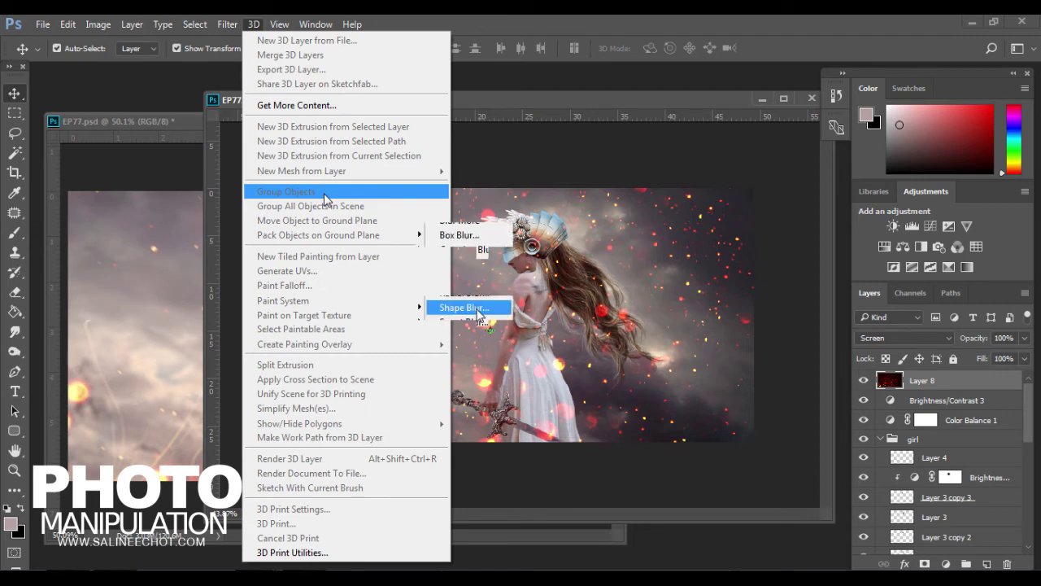
# Step: Apply a Motion Blur of 10 pixels at -52° to the sparks layer
pyautogui.click(466, 279)
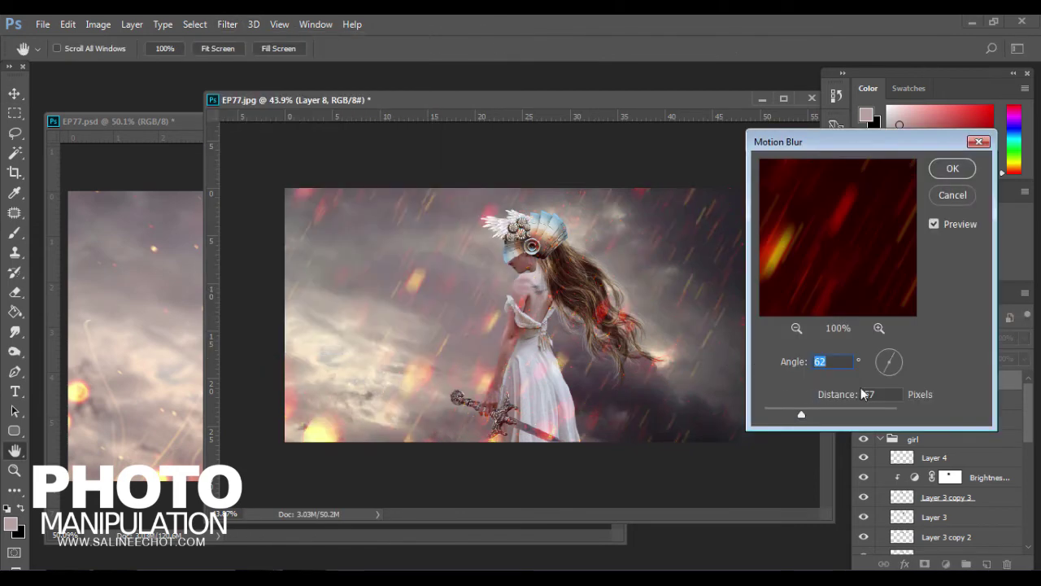
pyautogui.press('Tab')
pyautogui.write('10')
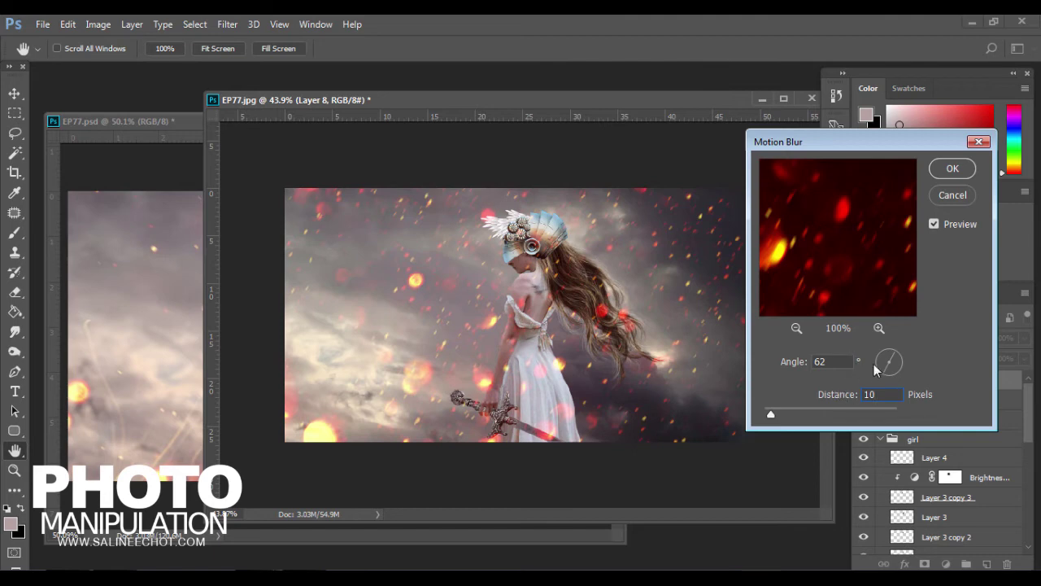
pyautogui.moveTo(887, 366); pyautogui.dragTo(882, 356)
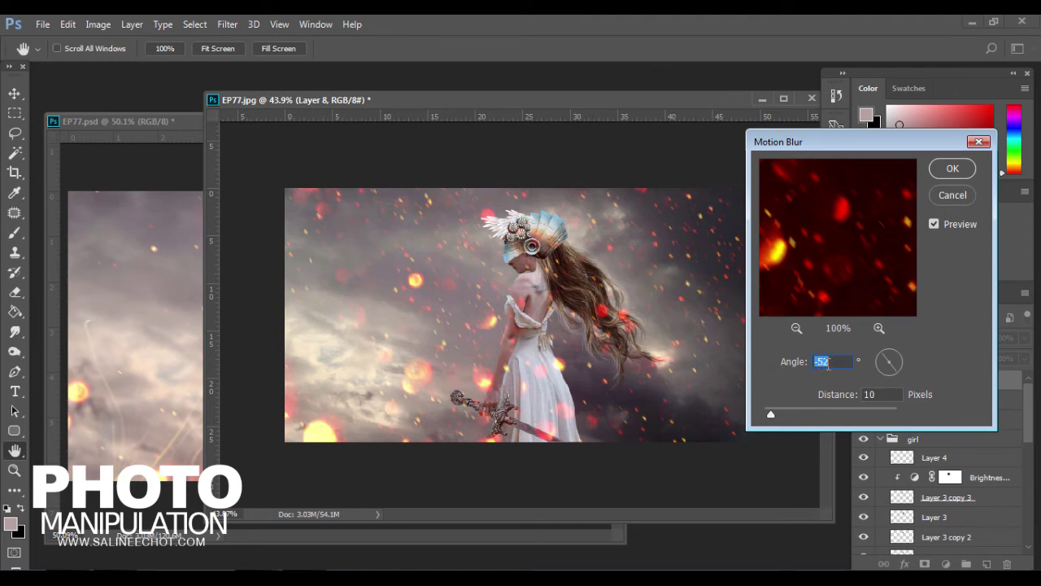
pyautogui.click(946, 171)
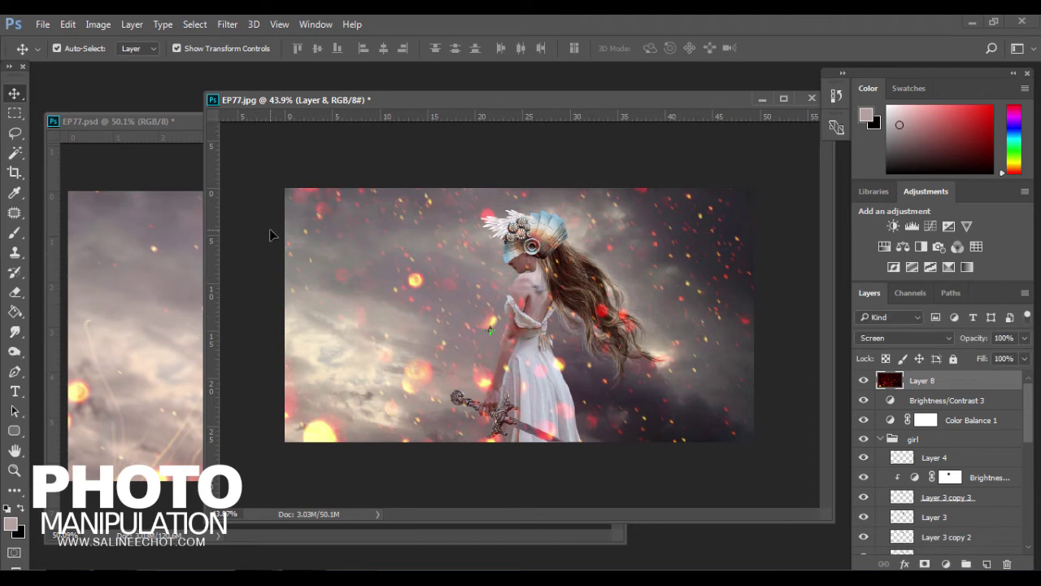
pyautogui.click(137, 160)
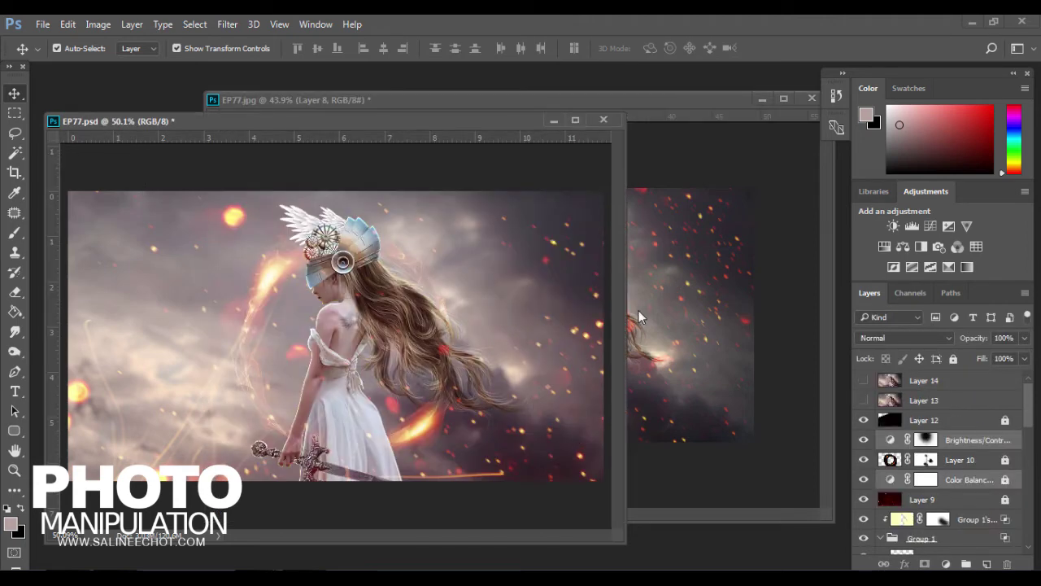
# Step: Enlarge the sparks layer to about 121% and shift it downward
pyautogui.click(683, 251)
pyautogui.scroll(-2, 657, 324)
pyautogui.scroll(-2, 689, 313)
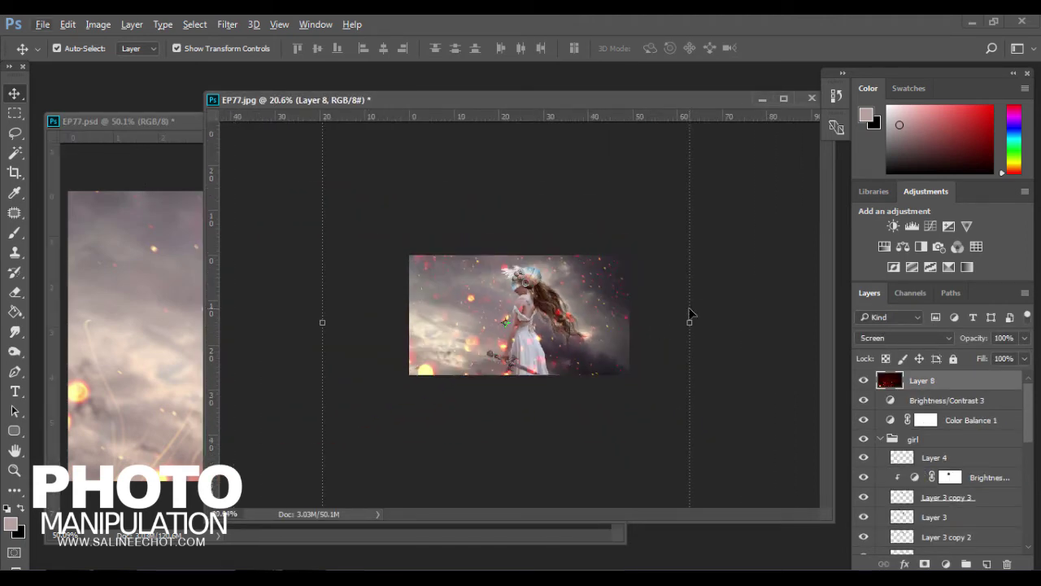
pyautogui.moveTo(690, 321); pyautogui.dragTo(739, 297)
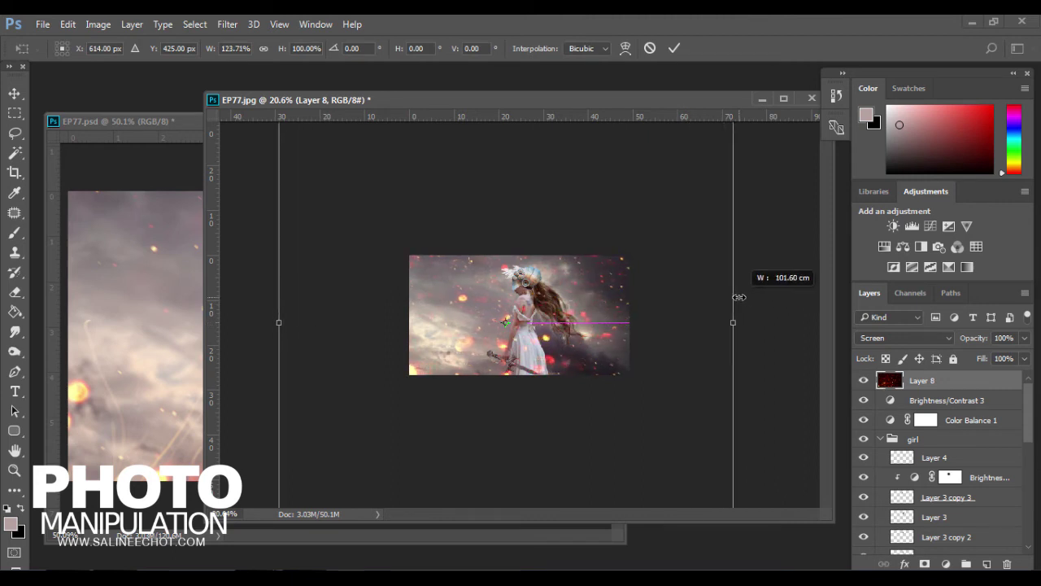
pyautogui.hotkey('ctrl', 'z')
pyautogui.scroll(-2, 690, 334)
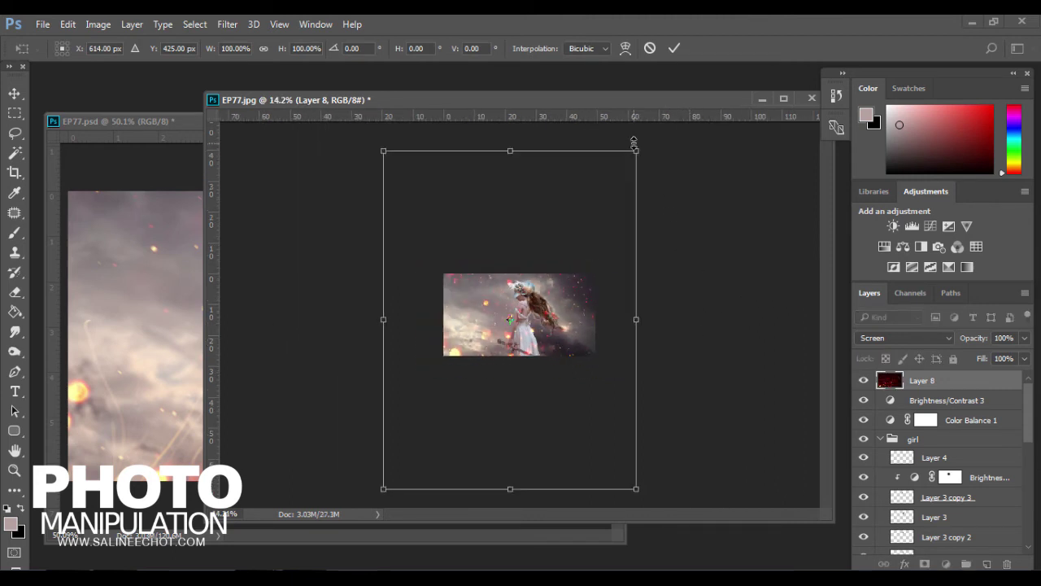
pyautogui.moveTo(635, 149); pyautogui.dragTo(663, 115)
pyautogui.moveTo(615, 215)
pyautogui.mouseDown()
pyautogui.moveTo(616, 365)
pyautogui.moveTo(620, 352)
pyautogui.mouseUp()
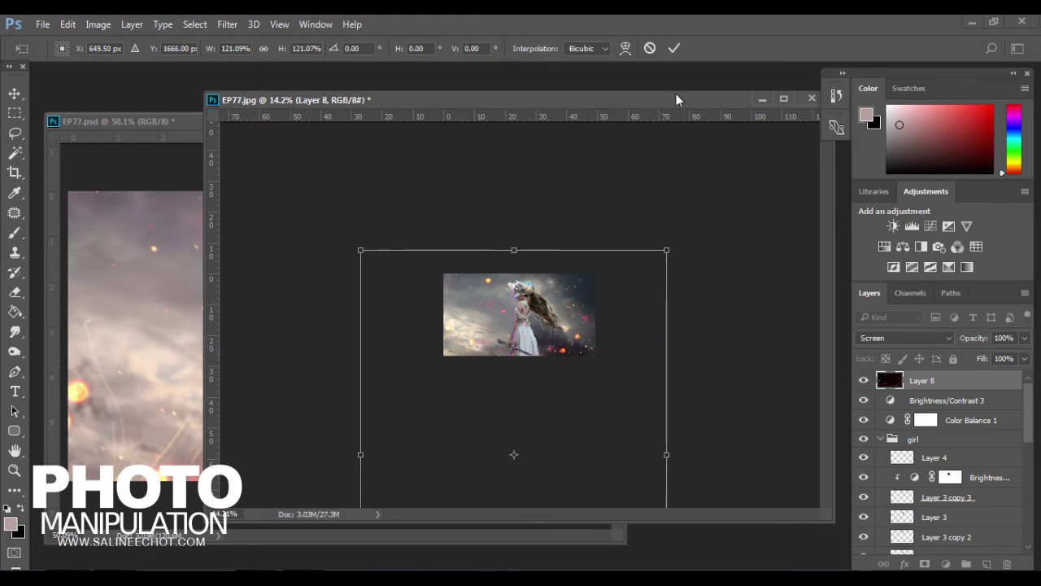
pyautogui.click(676, 49)
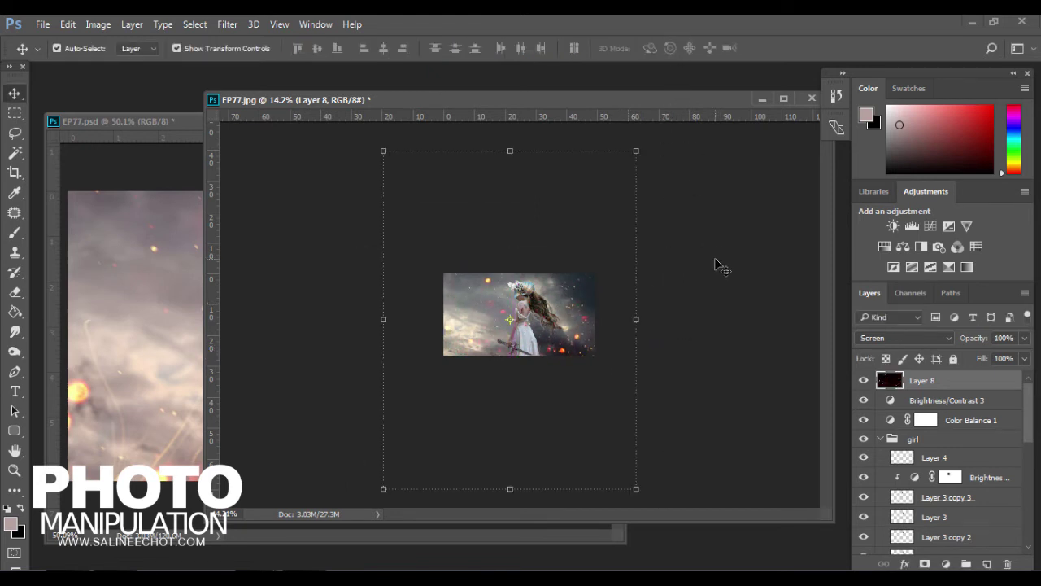
# Step: Reposition the spark overlay and move Layer 8 beneath Color Balance 1
pyautogui.scroll(3, 673, 293)
pyautogui.scroll(1, 672, 293)
pyautogui.scroll(1, 673, 293)
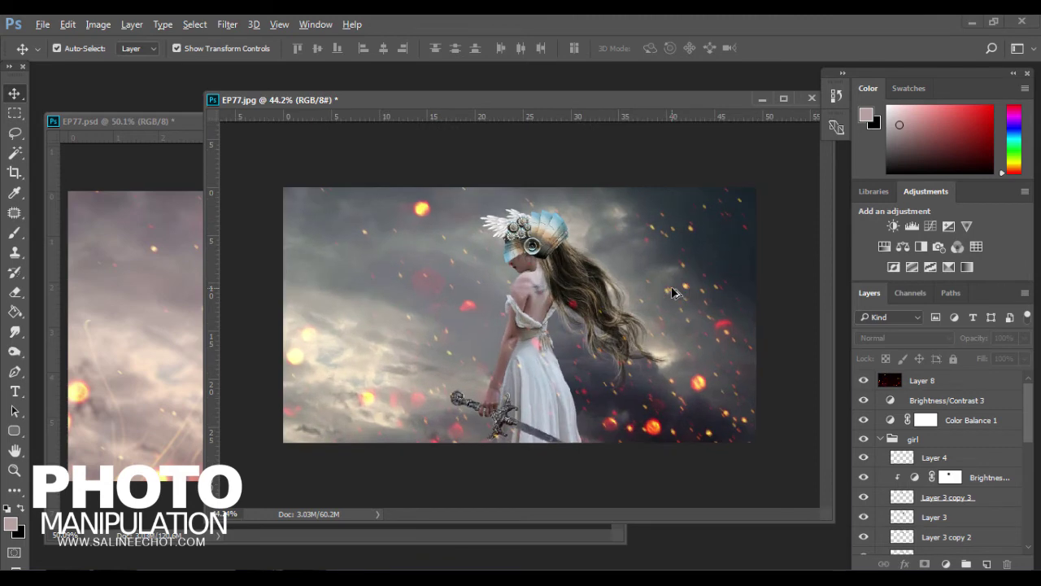
pyautogui.scroll(-1, 673, 293)
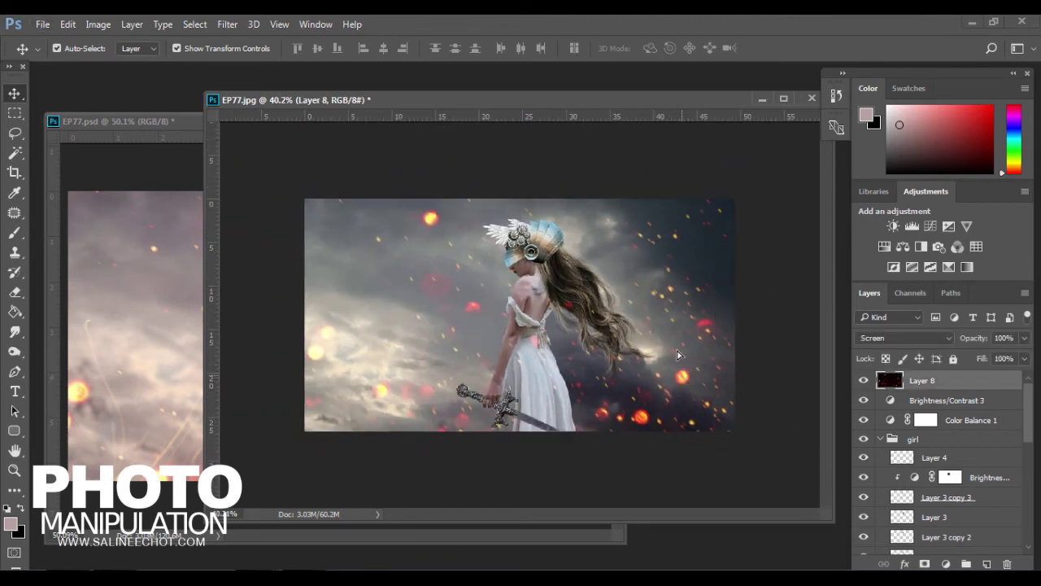
pyautogui.moveTo(678, 355)
pyautogui.mouseDown()
pyautogui.moveTo(693, 276)
pyautogui.moveTo(707, 329)
pyautogui.moveTo(594, 380)
pyautogui.moveTo(580, 403)
pyautogui.moveTo(578, 296)
pyautogui.moveTo(577, 366)
pyautogui.moveTo(654, 323)
pyautogui.moveTo(648, 356)
pyautogui.moveTo(638, 359)
pyautogui.moveTo(645, 332)
pyautogui.mouseUp()
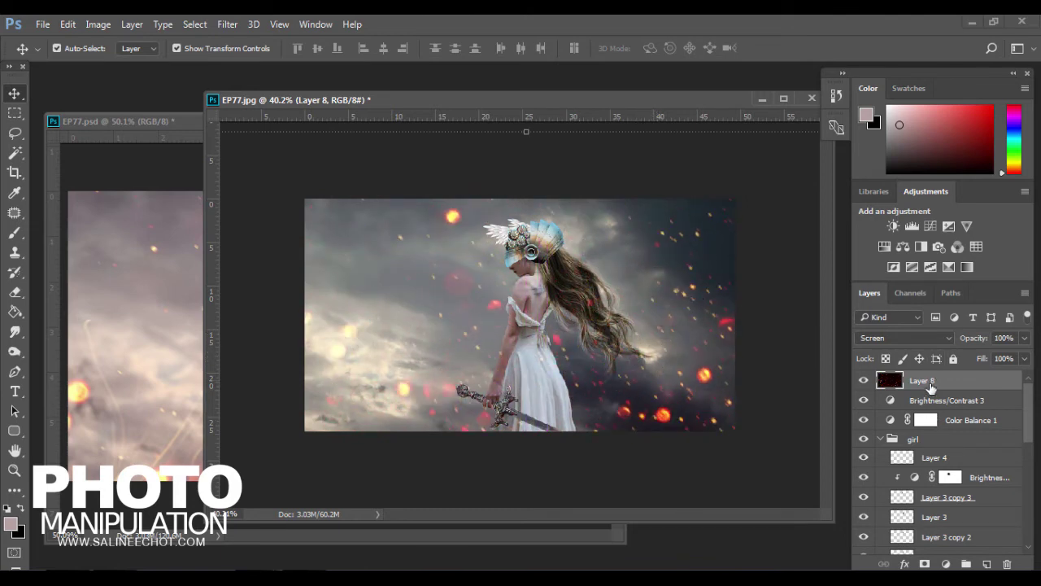
pyautogui.moveTo(931, 381); pyautogui.dragTo(934, 438)
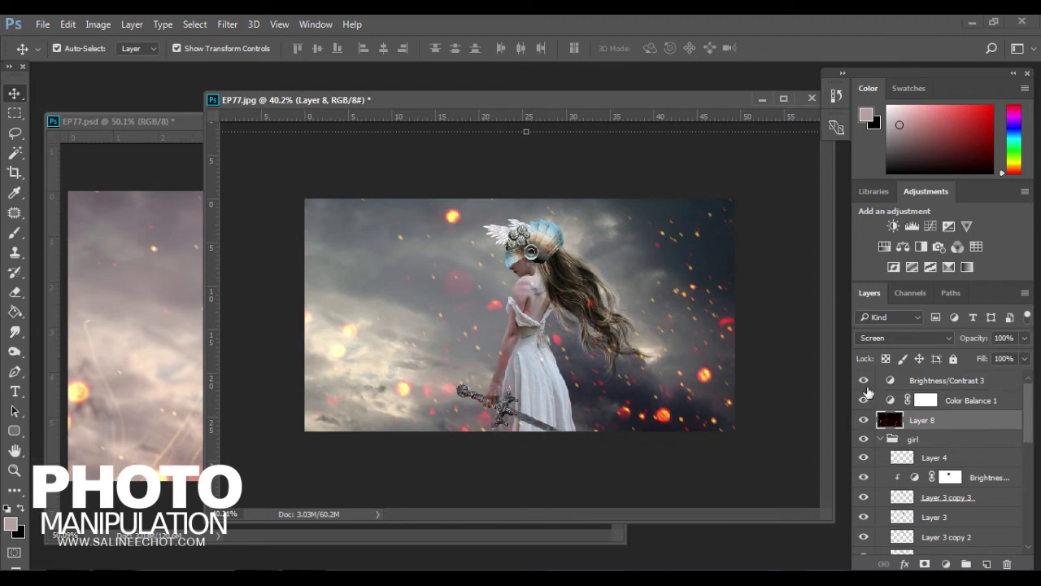
pyautogui.click(167, 226)
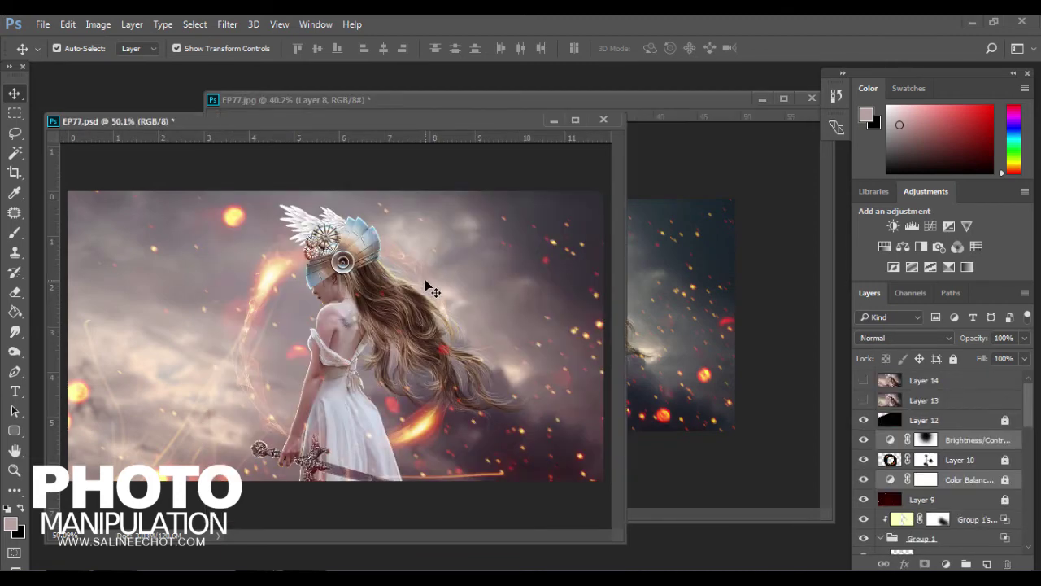
# Step: Compare Brightness/Contrast 3's effect and set its opacity to 64%
pyautogui.click(764, 232)
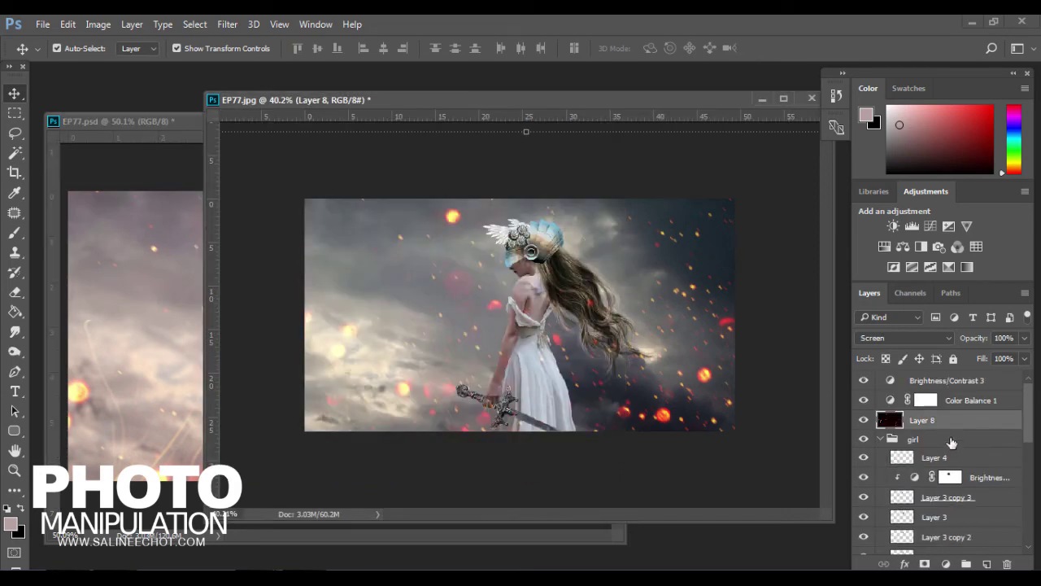
pyautogui.click(865, 380)
pyautogui.click(865, 381)
pyautogui.click(937, 383)
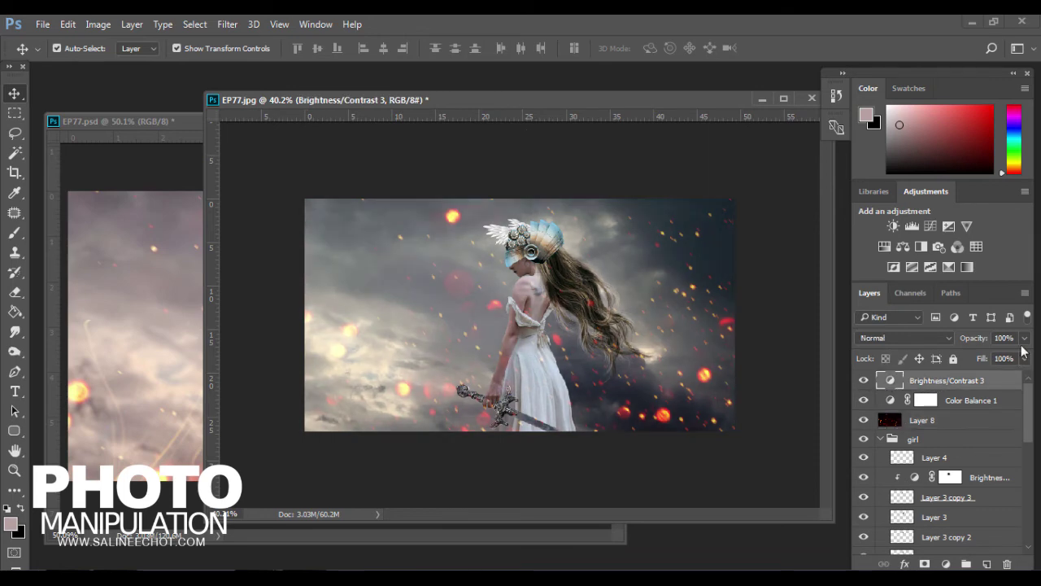
pyautogui.click(1024, 339)
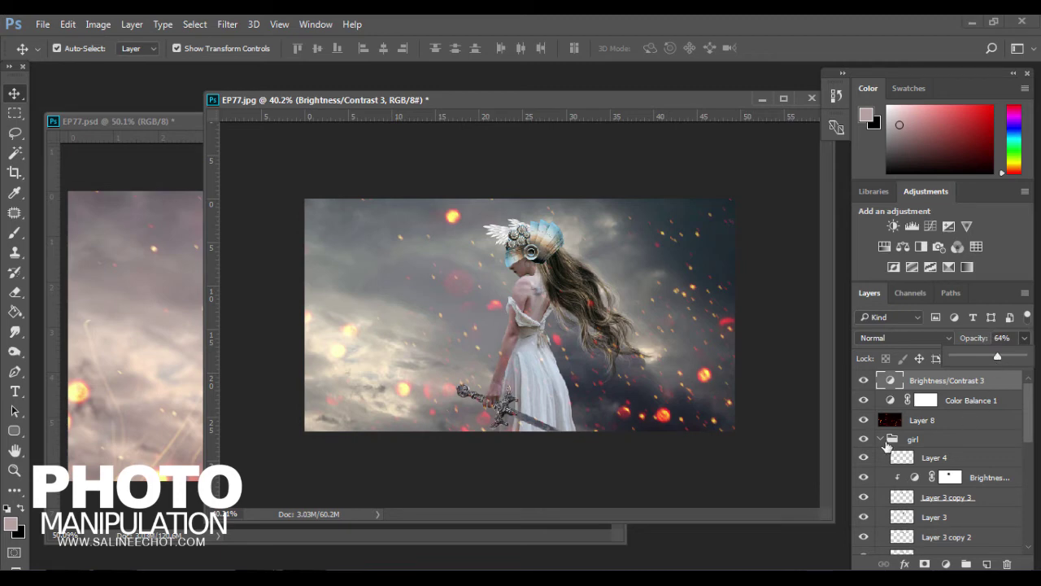
# Step: Change Color Balance 1's midtone Cyan-Red value to +26
pyautogui.click(867, 400)
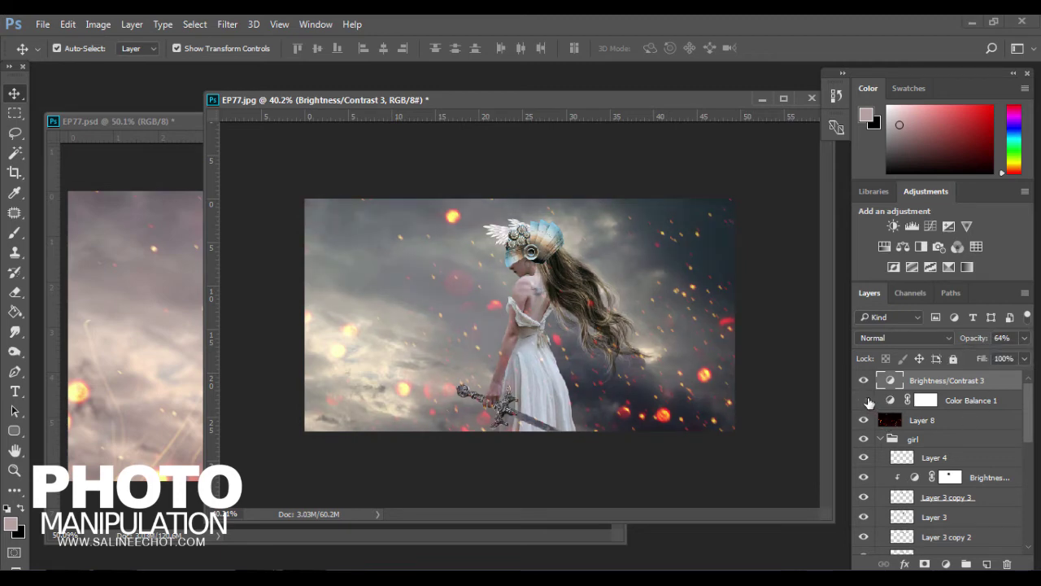
pyautogui.click(864, 400)
pyautogui.doubleClick(890, 401)
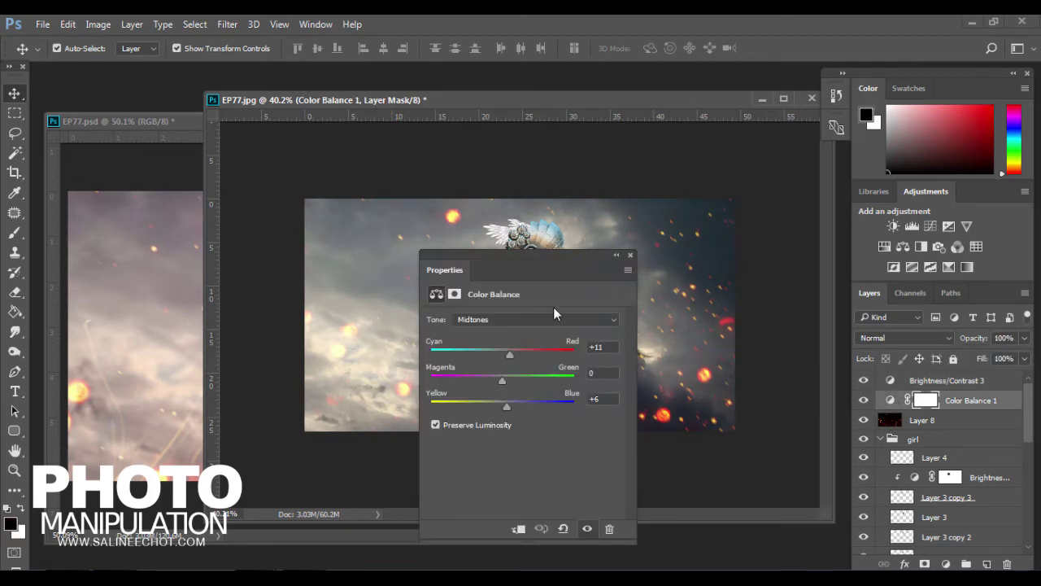
pyautogui.moveTo(534, 254); pyautogui.dragTo(772, 412)
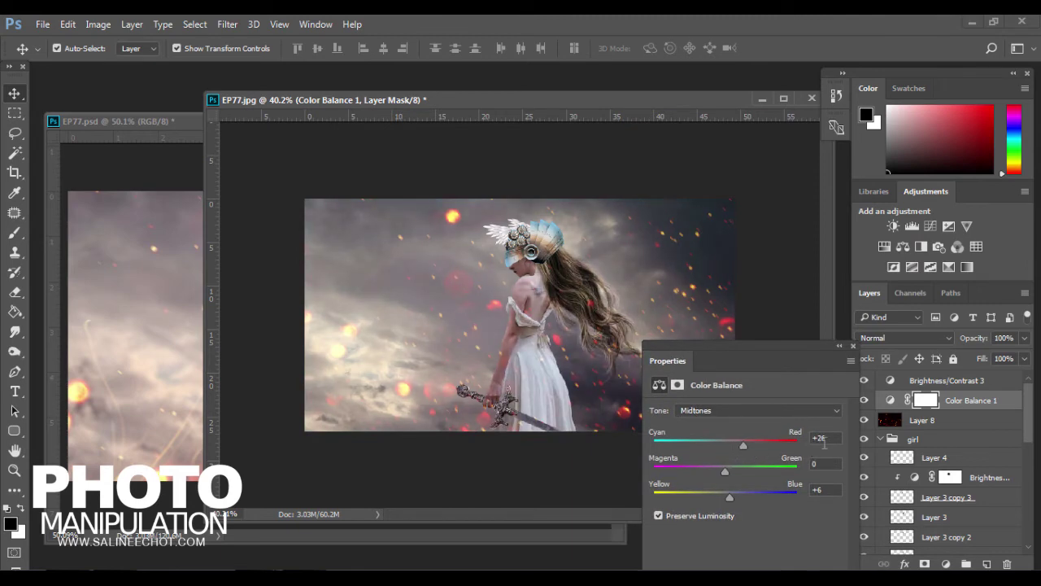
pyautogui.click(853, 346)
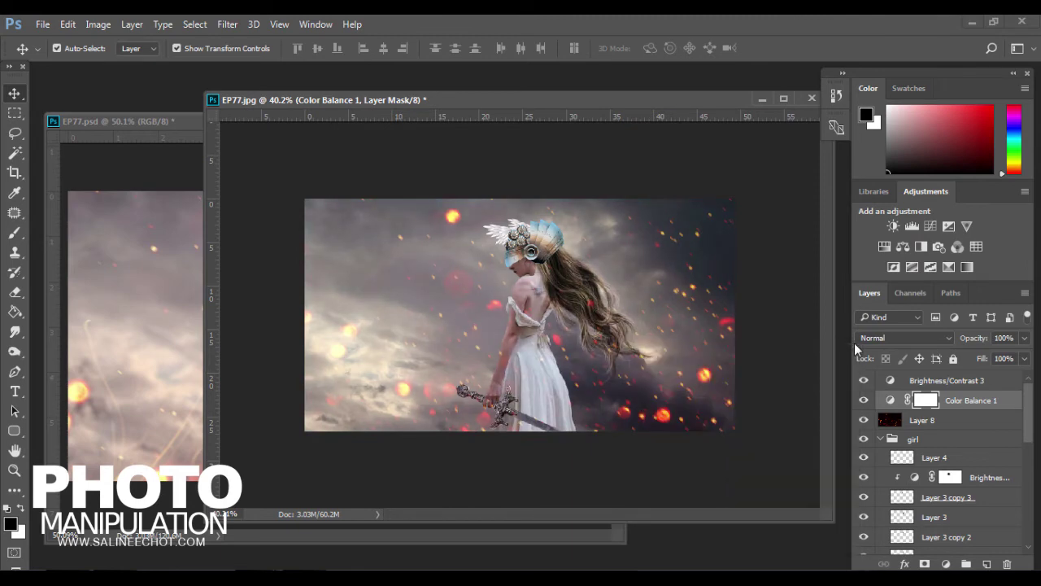
# Step: Minimize the EP77.psd window and reposition the EP77.jpg document window
pyautogui.click(159, 163)
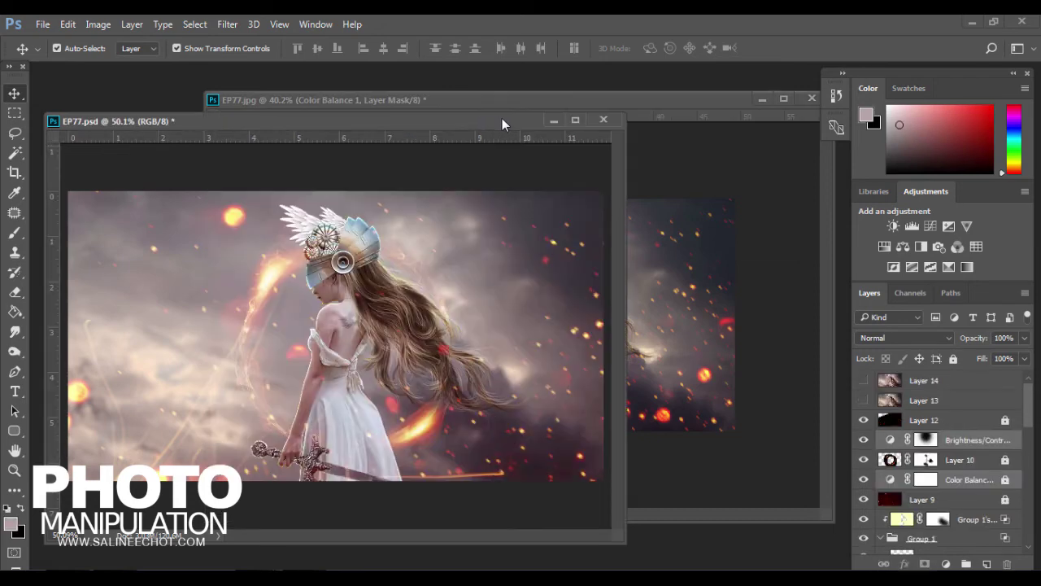
pyautogui.click(553, 121)
pyautogui.moveTo(538, 104); pyautogui.dragTo(427, 94)
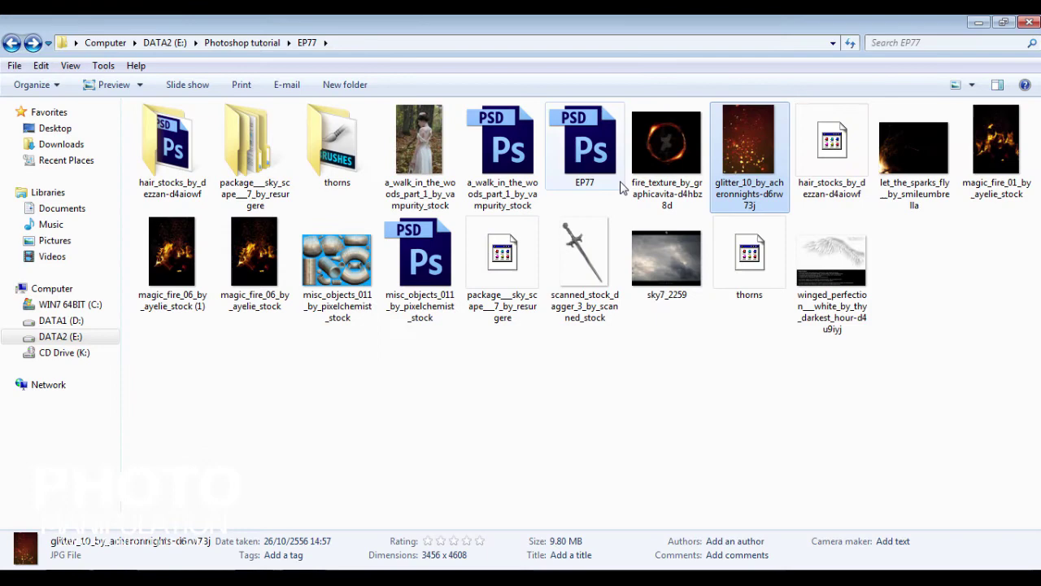
# Step: Open fire_texture_by_graphicavita in Photoshop from Explorer as a floating document
pyautogui.click(669, 144)
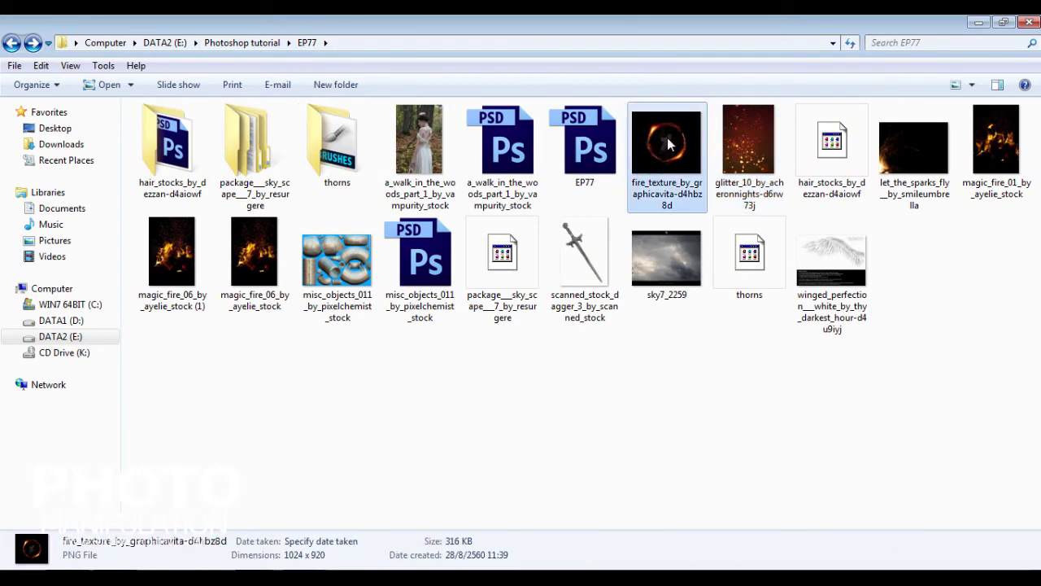
pyautogui.moveTo(669, 144)
pyautogui.mouseDown()
pyautogui.moveTo(295, 424)
pyautogui.moveTo(285, 525)
pyautogui.mouseUp()
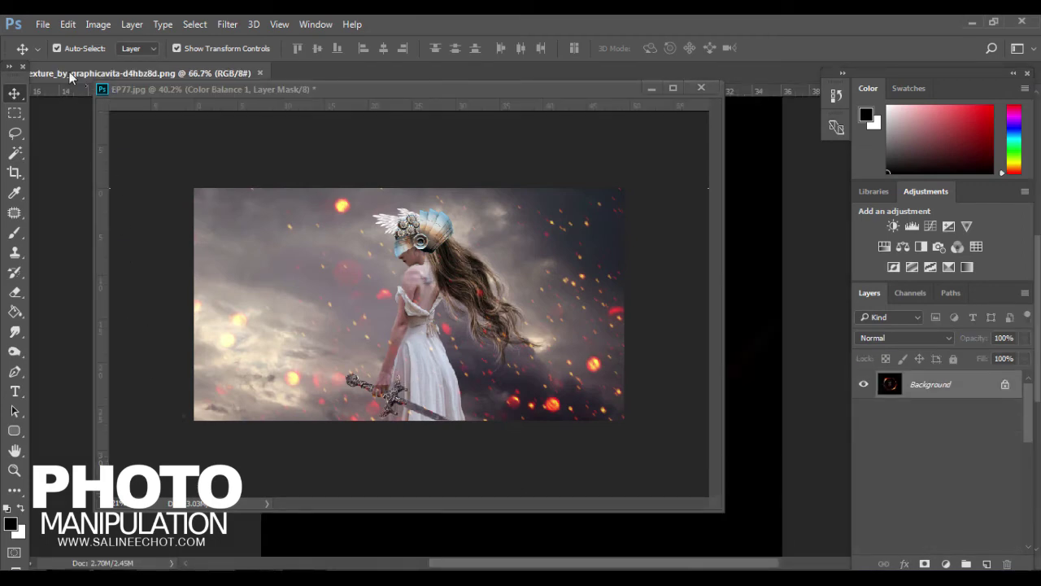
pyautogui.moveTo(71, 77); pyautogui.dragTo(77, 132)
# Step: Unlock the fire texture's background and lasso-delete the watermark inside the ring
pyautogui.click(15, 132)
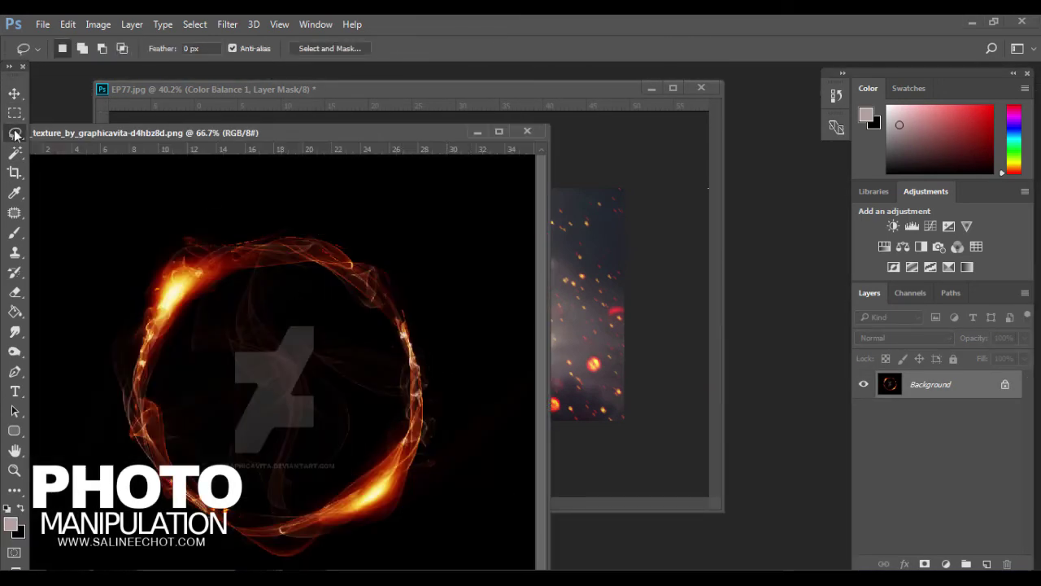
pyautogui.doubleClick(949, 384)
pyautogui.click(602, 376)
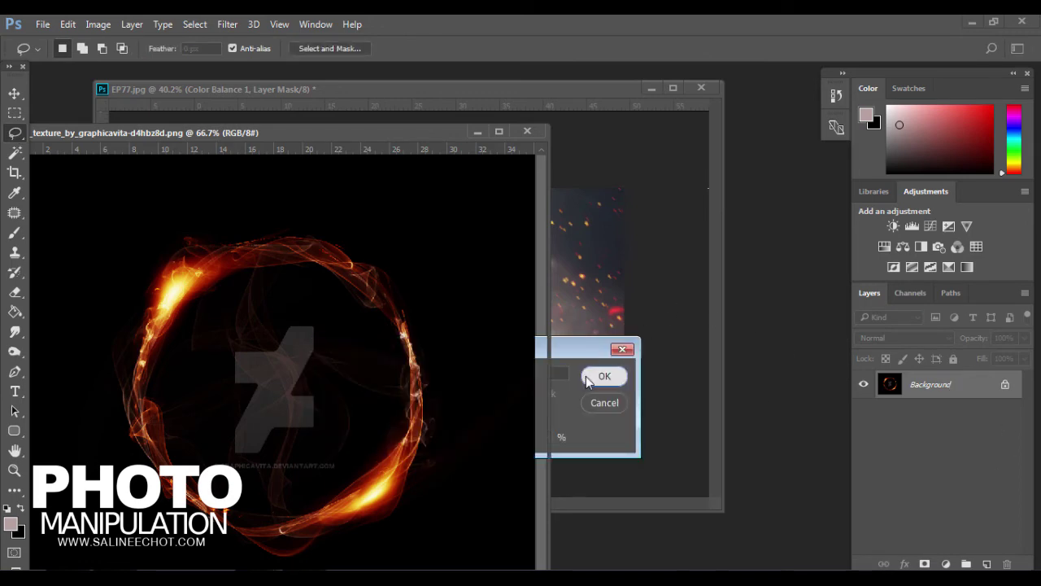
pyautogui.moveTo(183, 366)
pyautogui.mouseDown()
pyautogui.moveTo(343, 465)
pyautogui.moveTo(232, 325)
pyautogui.mouseUp()
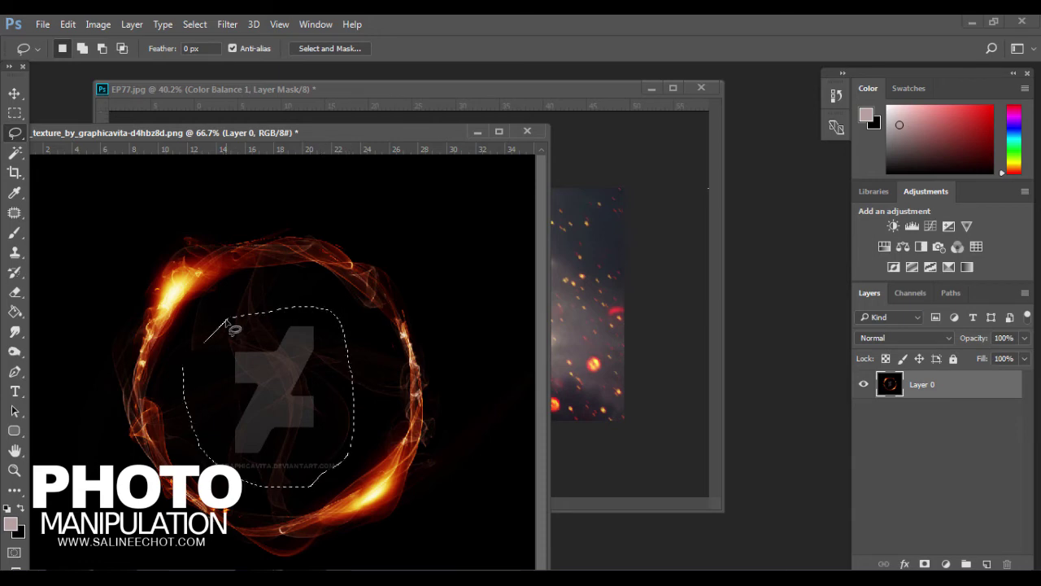
pyautogui.press('Delete')
pyautogui.hotkey('ctrl', 'd')
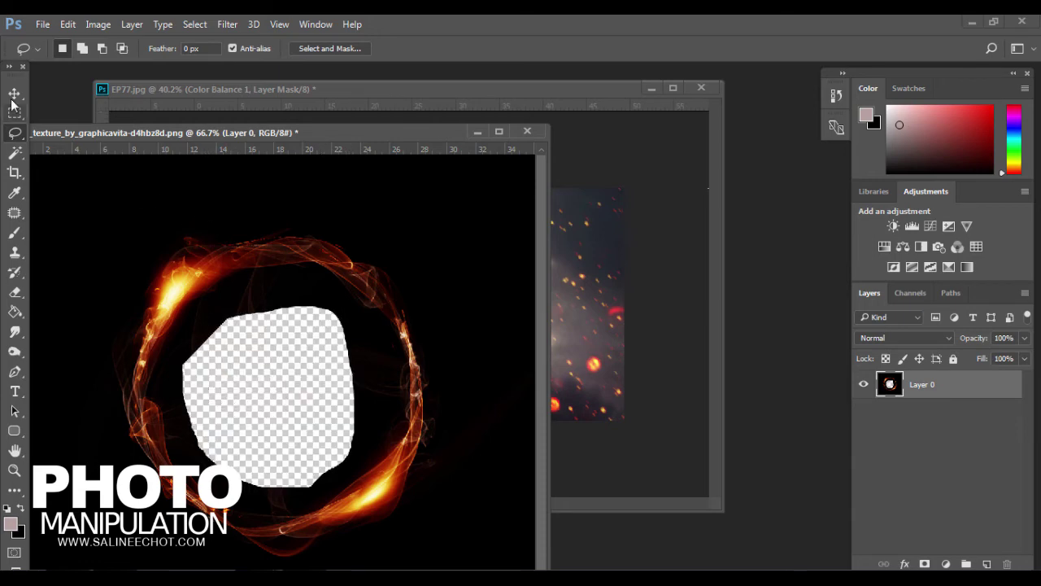
# Step: Move the fire ring into the EP77 composite as a Screen-blended layer
pyautogui.click(15, 112)
pyautogui.click(15, 94)
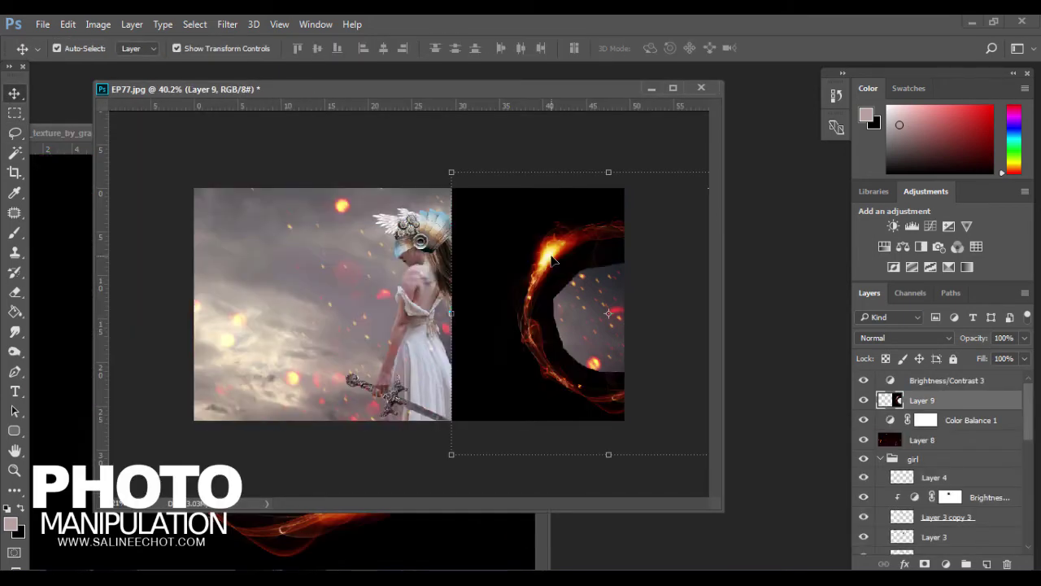
pyautogui.moveTo(256, 268)
pyautogui.mouseDown()
pyautogui.moveTo(398, 238)
pyautogui.moveTo(333, 236)
pyautogui.mouseUp()
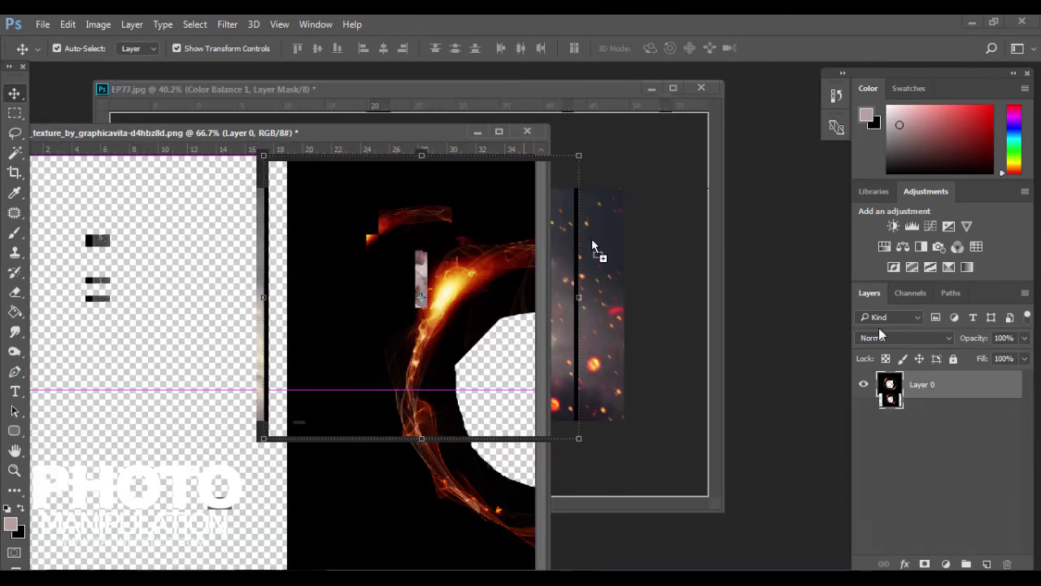
pyautogui.click(903, 337)
pyautogui.click(896, 134)
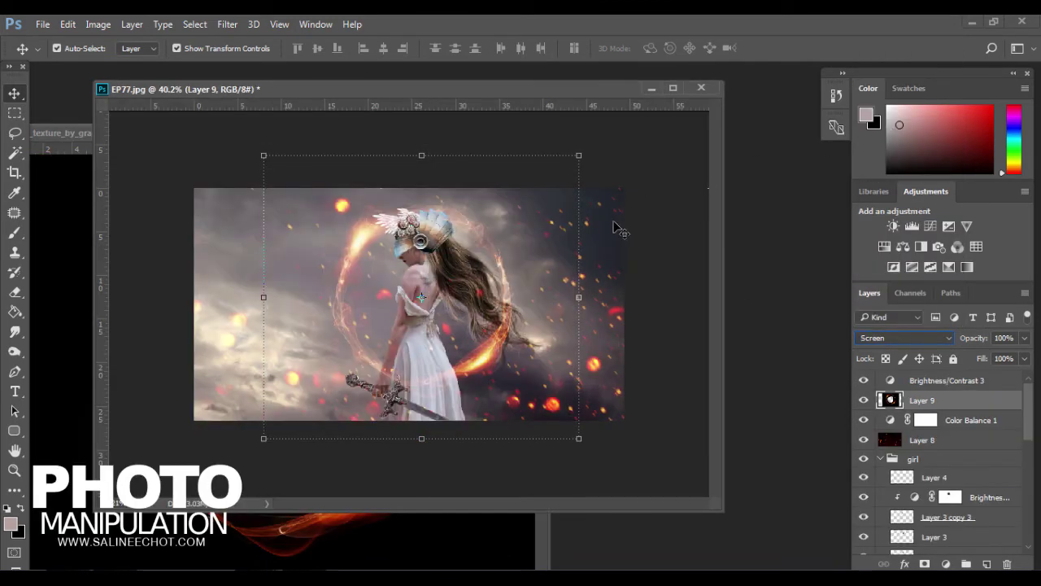
# Step: Nudge the fire ring down around the girl and add a layer mask
pyautogui.hotkey('ctrl', 't')
pyautogui.moveTo(567, 168); pyautogui.dragTo(534, 214)
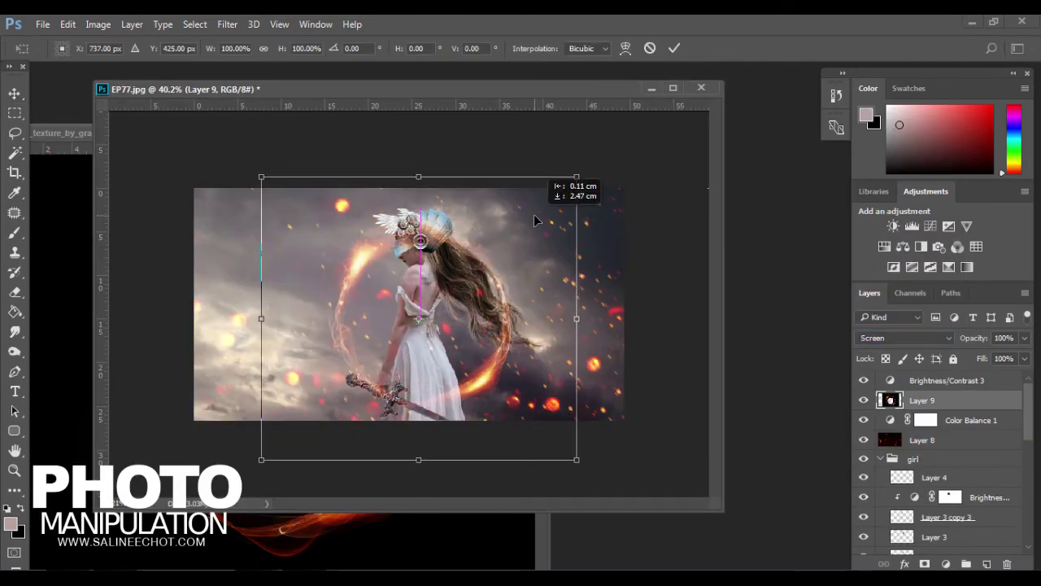
pyautogui.click(675, 48)
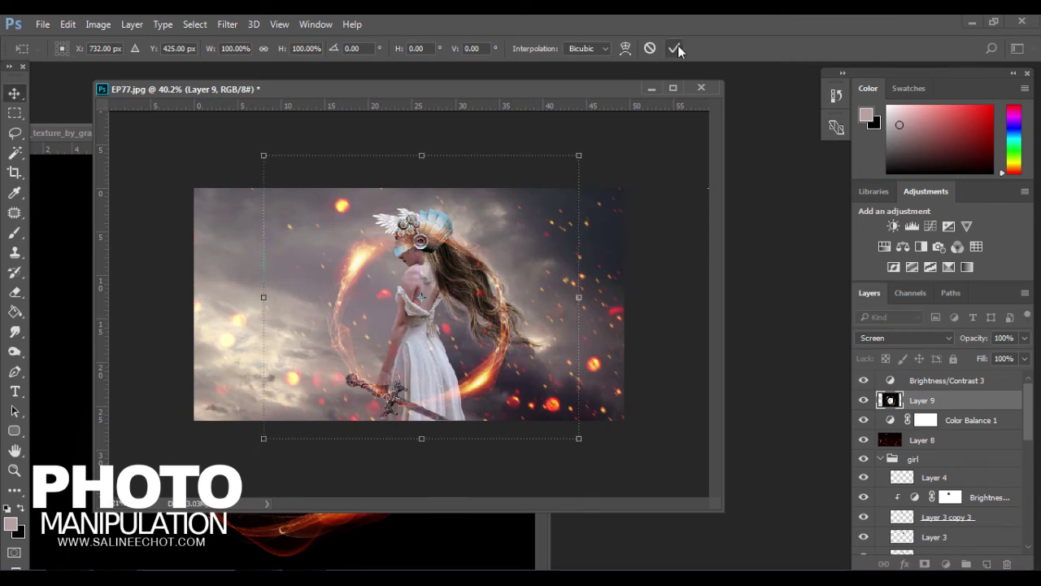
pyautogui.click(924, 563)
# Step: Paint Layer 9's mask black with a ~175 px brush to hide the fire ring over the hair
pyautogui.click(15, 233)
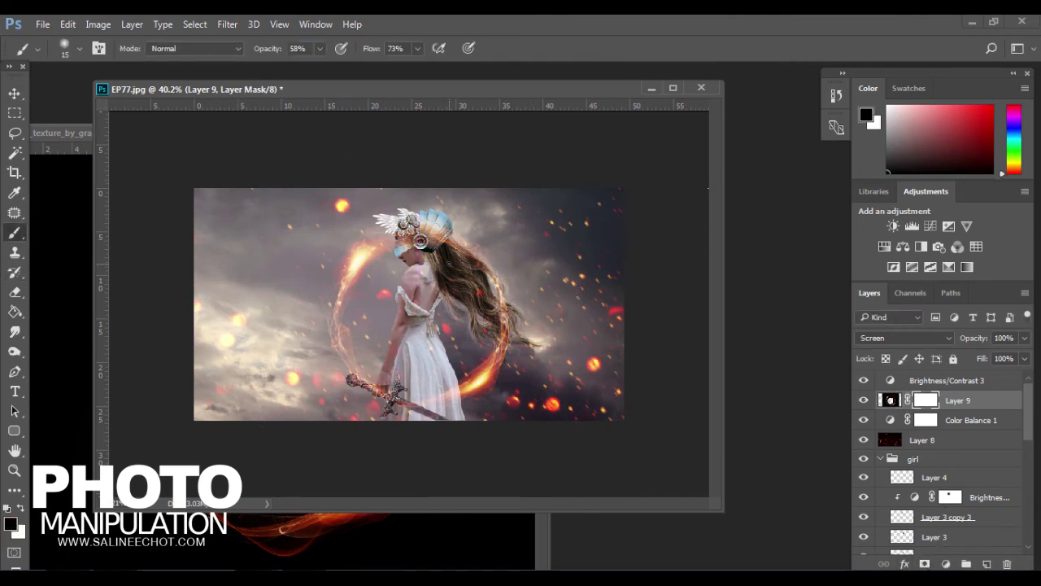
pyautogui.scroll(3, 439, 244)
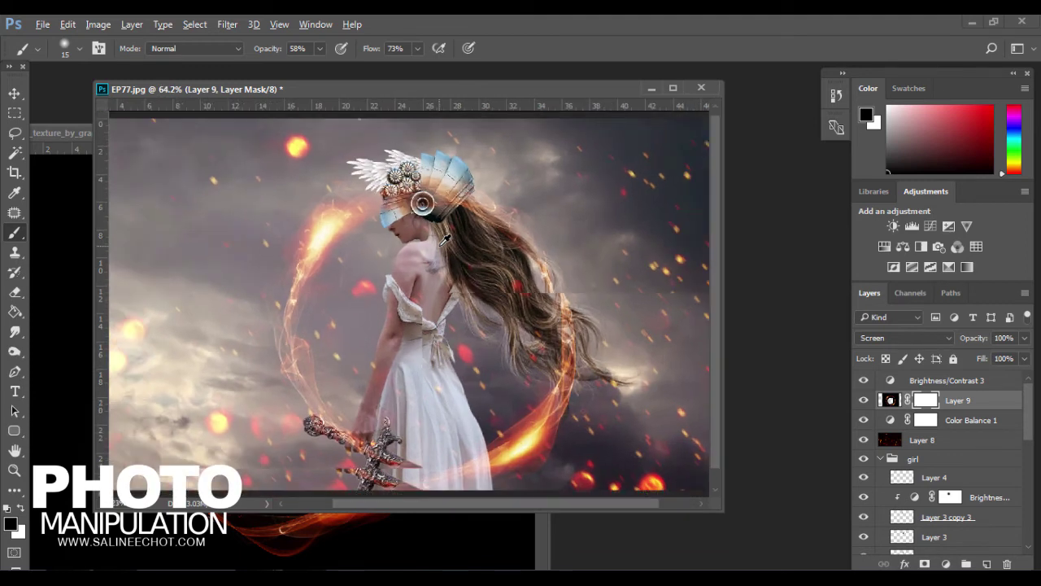
pyautogui.press(']')
pyautogui.press(']')
pyautogui.press(']')
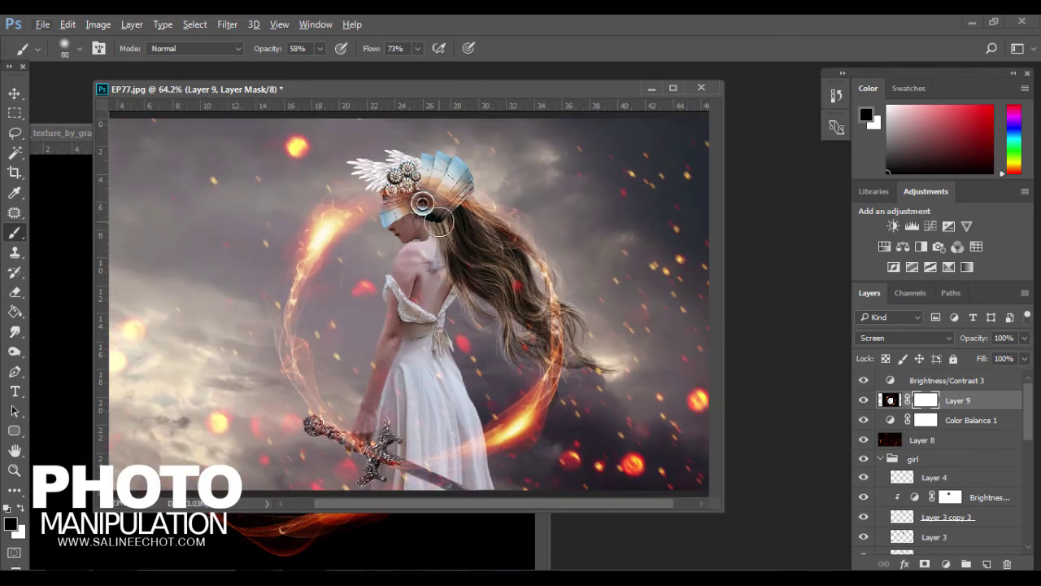
pyautogui.press(']')
pyautogui.press(']')
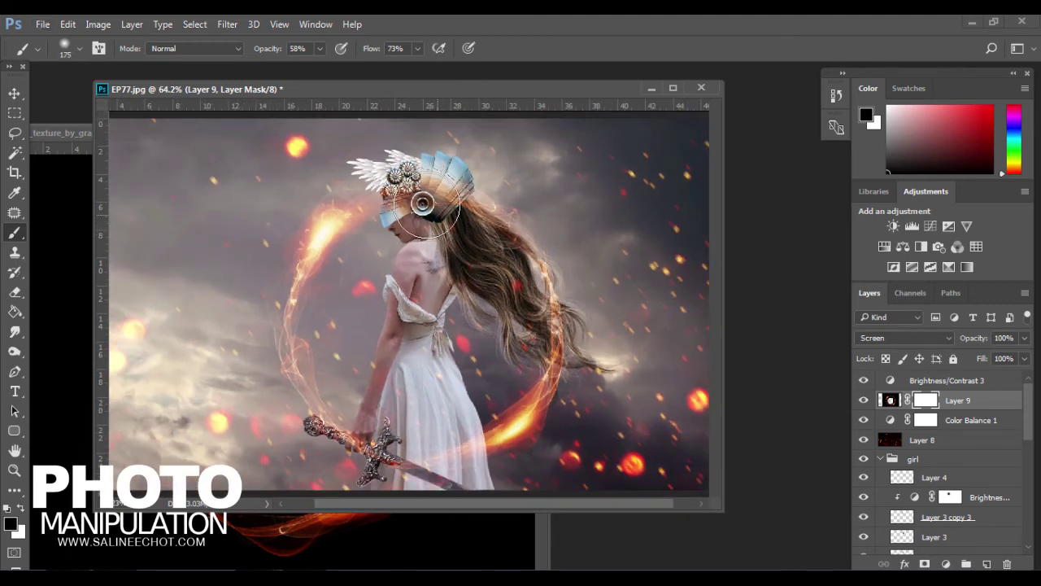
pyautogui.press(']')
pyautogui.press(']')
pyautogui.press(']')
pyautogui.moveTo(445, 211)
pyautogui.mouseDown()
pyautogui.moveTo(472, 333)
pyautogui.moveTo(605, 318)
pyautogui.moveTo(518, 334)
pyautogui.mouseUp()
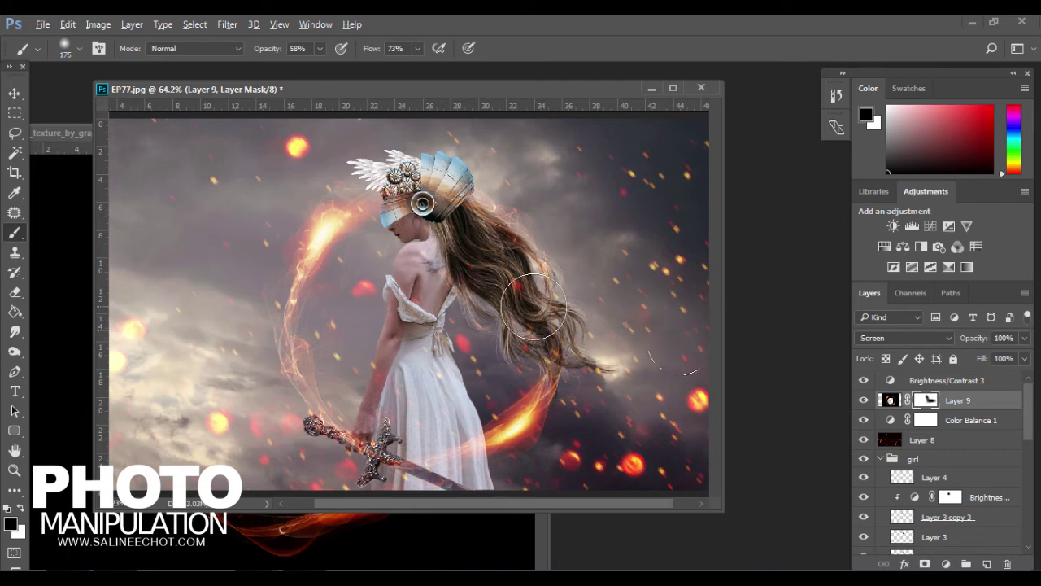
# Step: Bring the fire texture document to the front and close it
pyautogui.scroll(-2, 539, 299)
pyautogui.scroll(1, 538, 299)
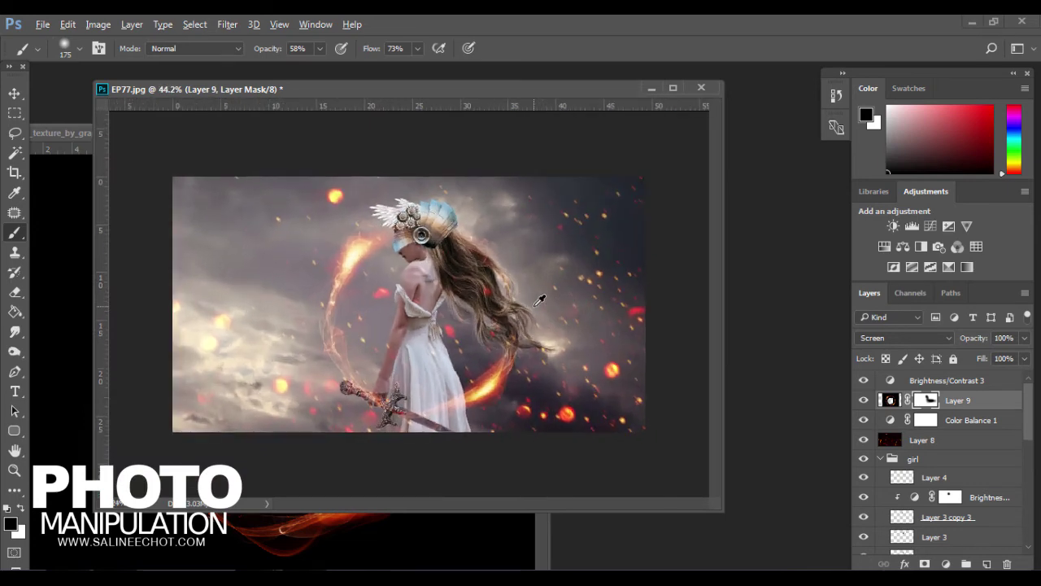
pyautogui.click(432, 545)
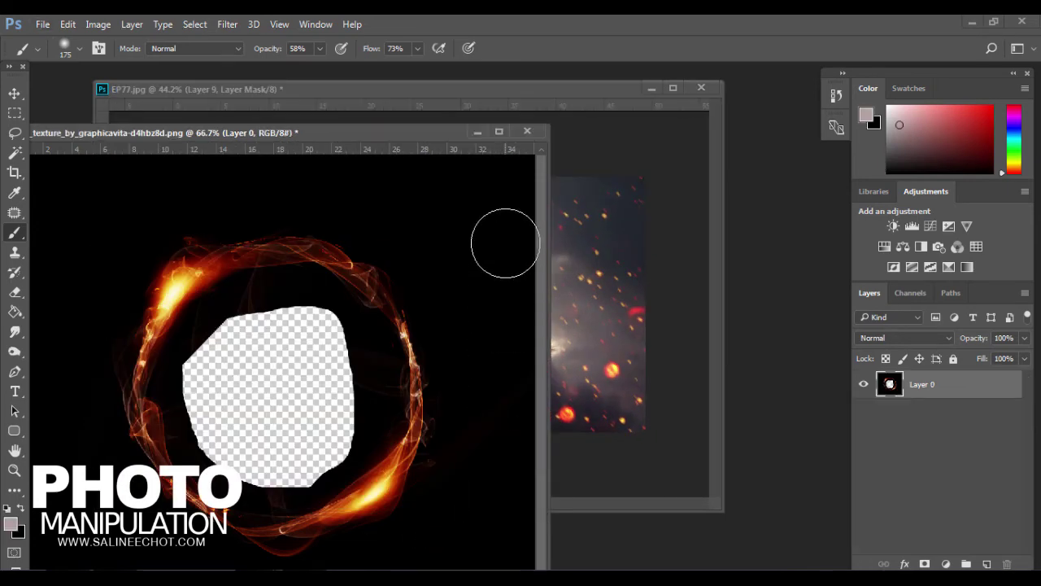
pyautogui.click(527, 131)
# Step: Close the fire texture without saving and open let_the_sparks_fly_by_smileumbrella in Photoshop from Explorer
pyautogui.click(524, 238)
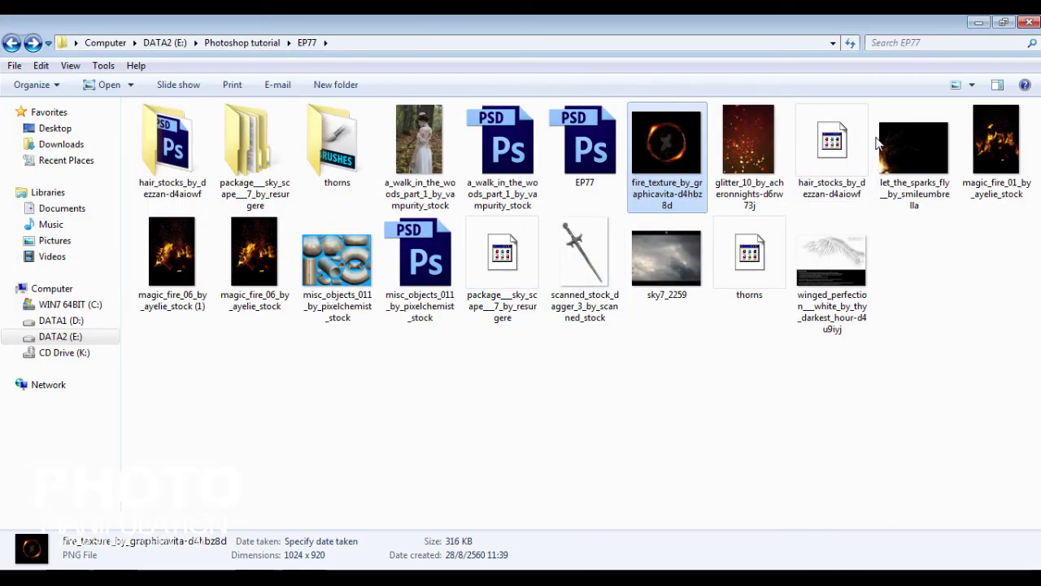
pyautogui.click(893, 151)
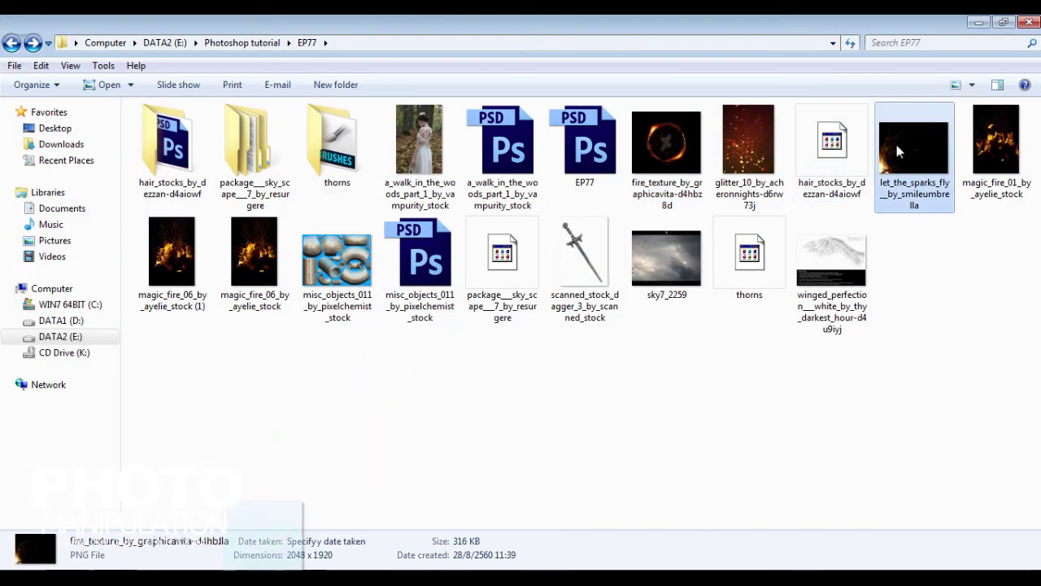
pyautogui.moveTo(896, 145); pyautogui.dragTo(271, 429)
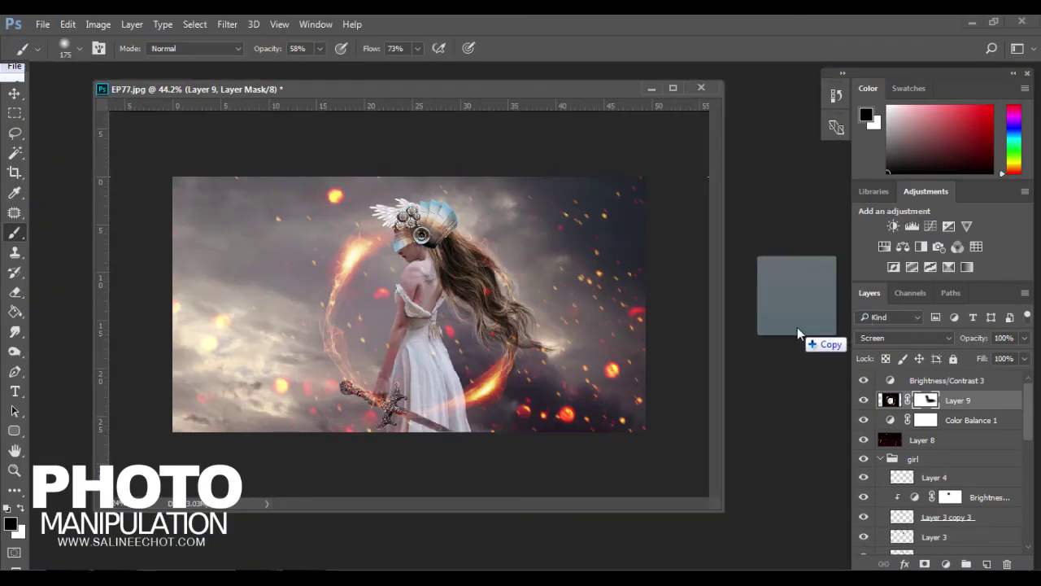
pyautogui.moveTo(270, 429); pyautogui.dragTo(115, 153)
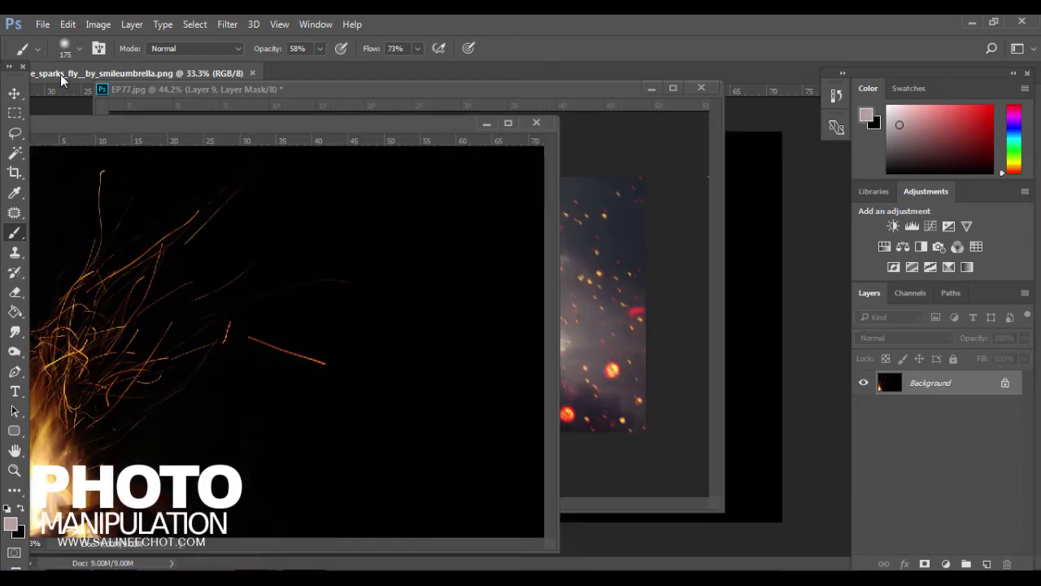
# Step: Move the sparks image into EP77 as Layer 10, covering most of the canvas
pyautogui.moveTo(62, 79); pyautogui.dragTo(78, 126)
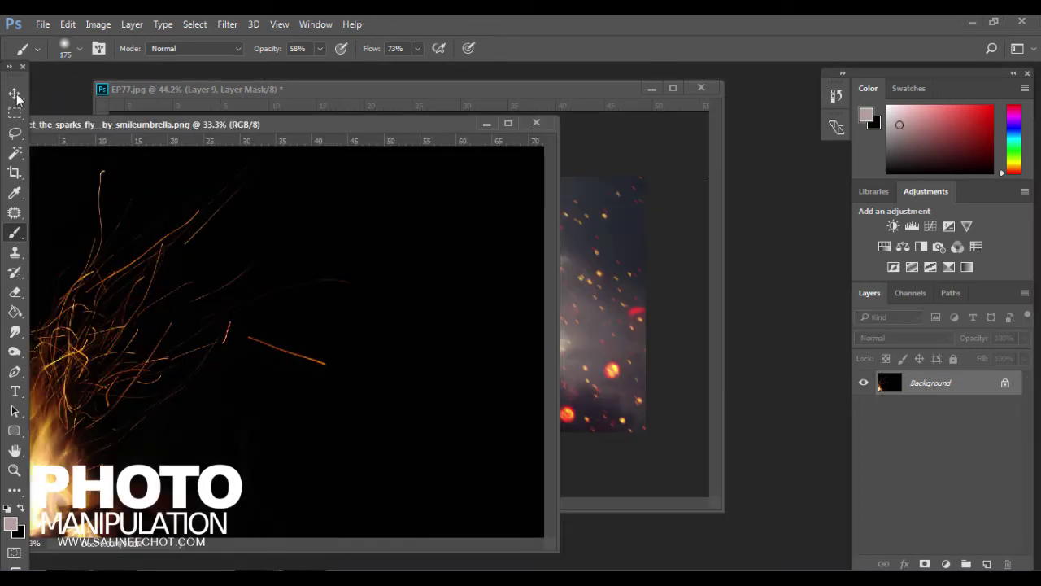
pyautogui.press('v')
pyautogui.moveTo(109, 296); pyautogui.dragTo(529, 248)
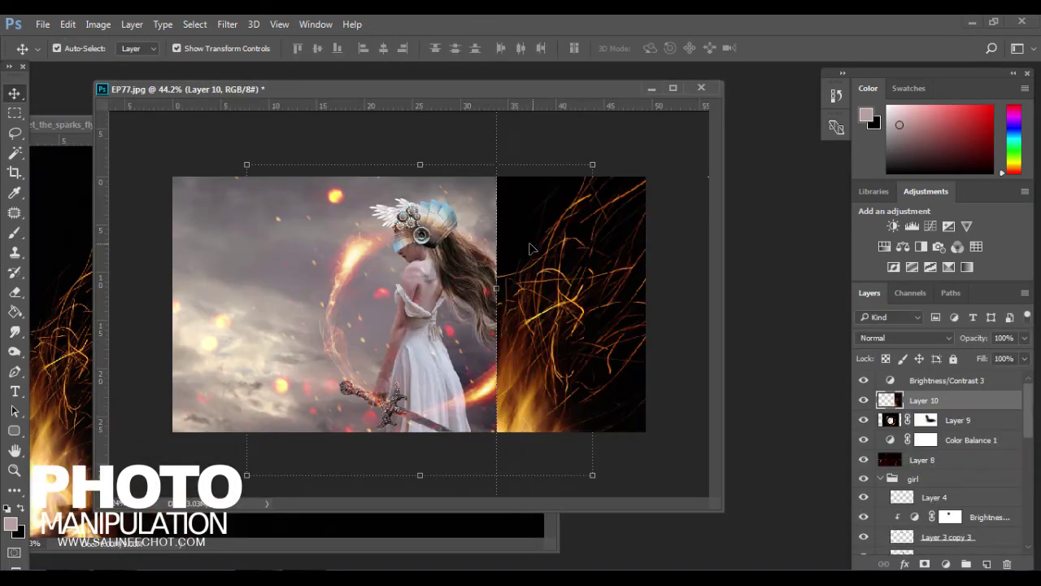
pyautogui.moveTo(560, 298); pyautogui.dragTo(252, 468)
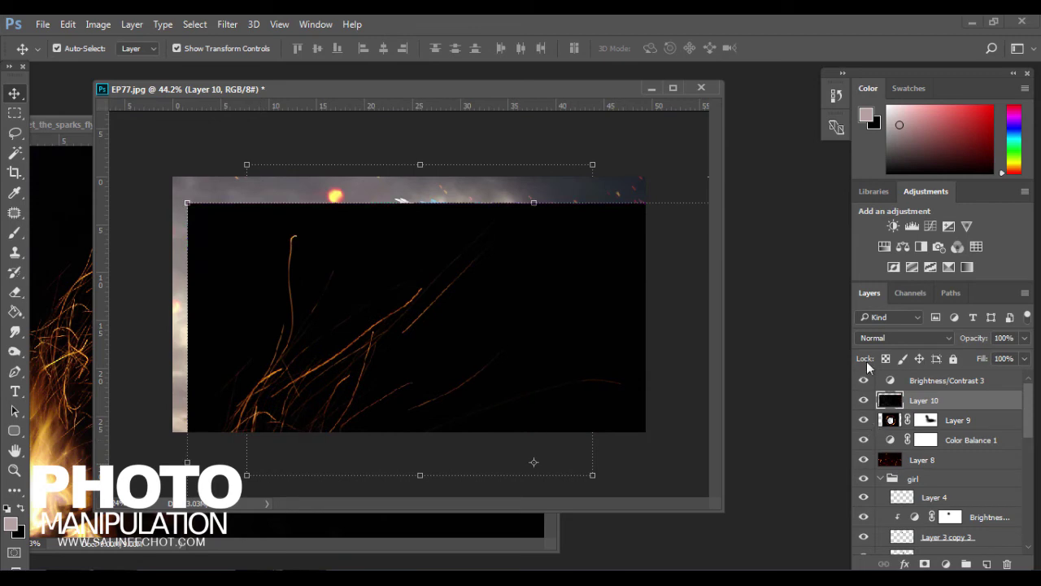
# Step: Set Layer 10's blend mode to Screen
pyautogui.click(885, 337)
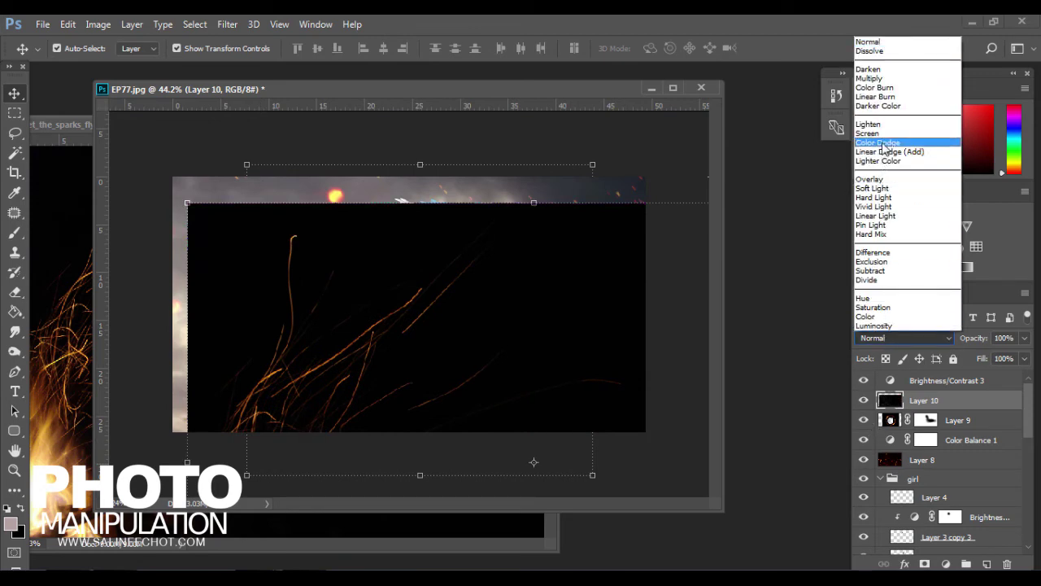
pyautogui.click(884, 134)
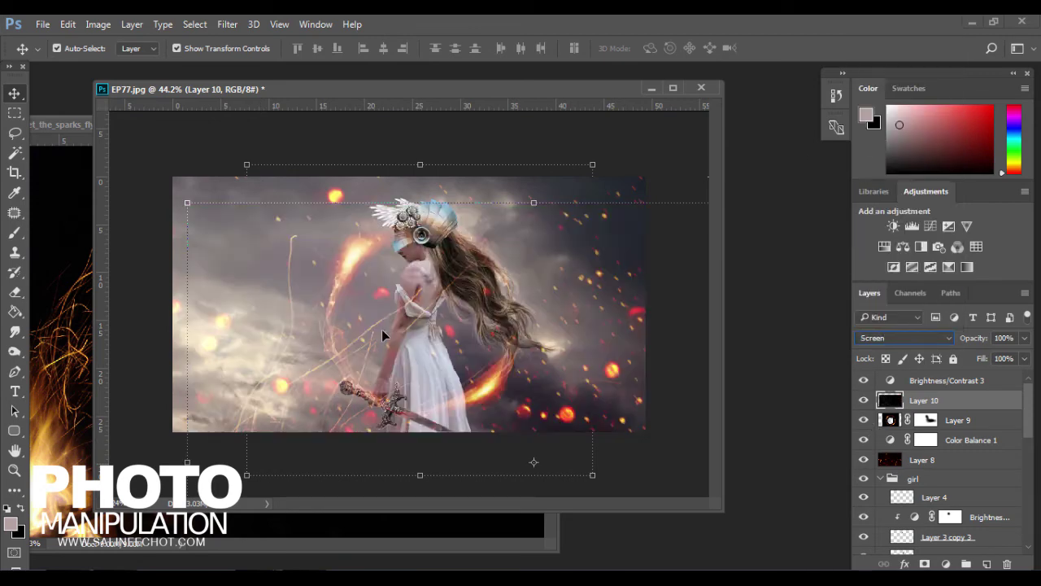
pyautogui.click(228, 26)
pyautogui.moveTo(318, 192)
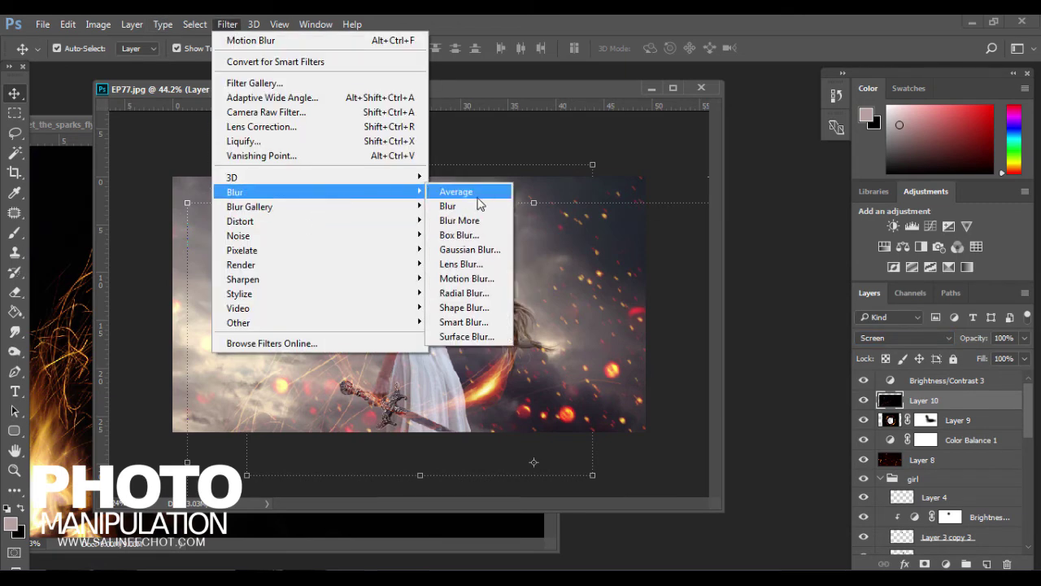
# Step: Apply a Motion Blur with distance 7 to the sparks and shift them across the canvas
pyautogui.click(486, 279)
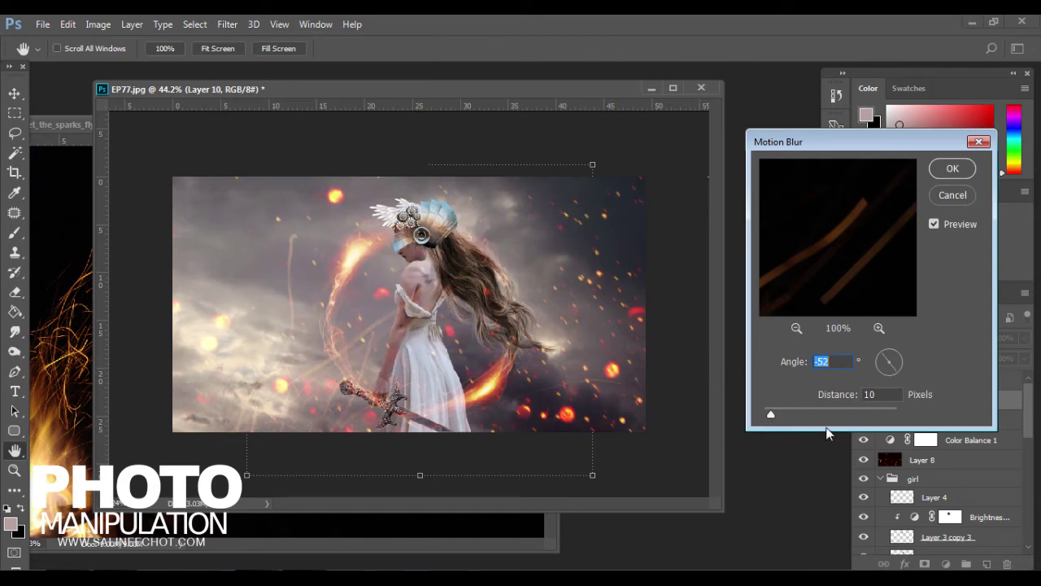
pyautogui.moveTo(776, 411); pyautogui.dragTo(768, 413)
pyautogui.click(953, 168)
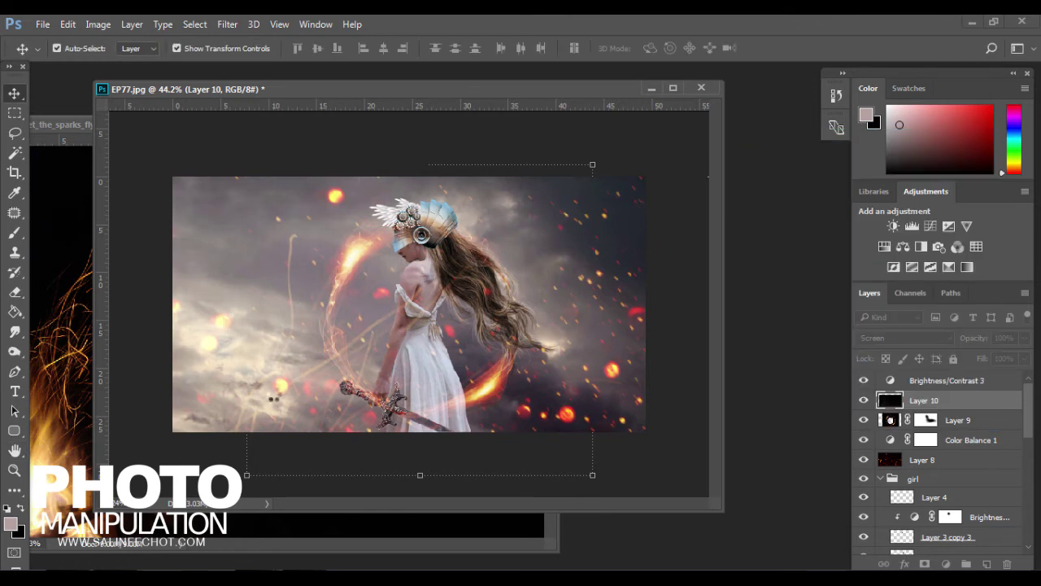
pyautogui.moveTo(265, 402); pyautogui.dragTo(244, 377)
# Step: Rotate the sparks layer about -25 degrees, nudge it right and down, and commit
pyautogui.hotkey('ctrl', 't')
pyautogui.moveTo(431, 152); pyautogui.dragTo(388, 155)
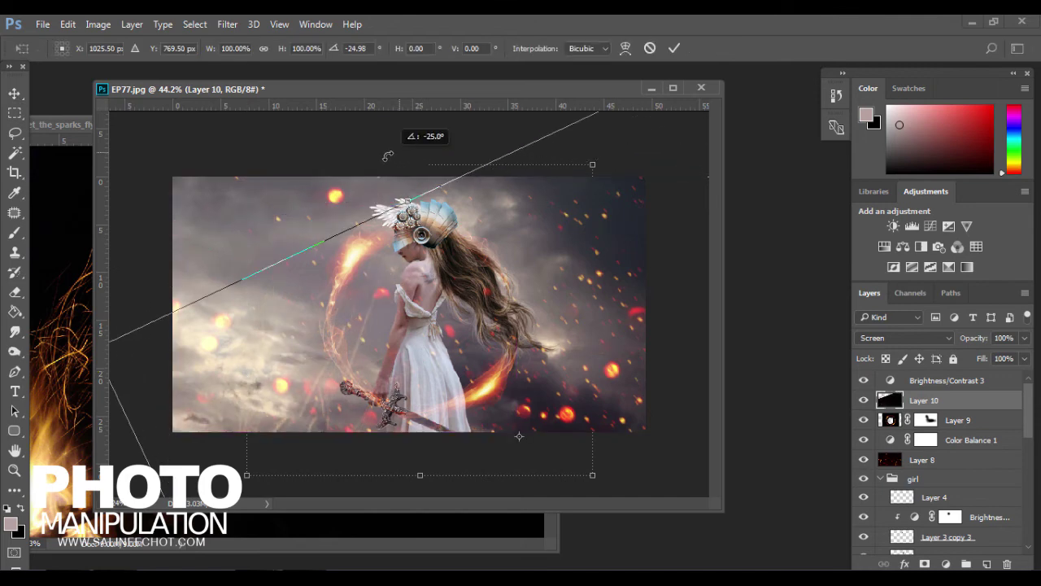
pyautogui.moveTo(457, 311); pyautogui.dragTo(480, 318)
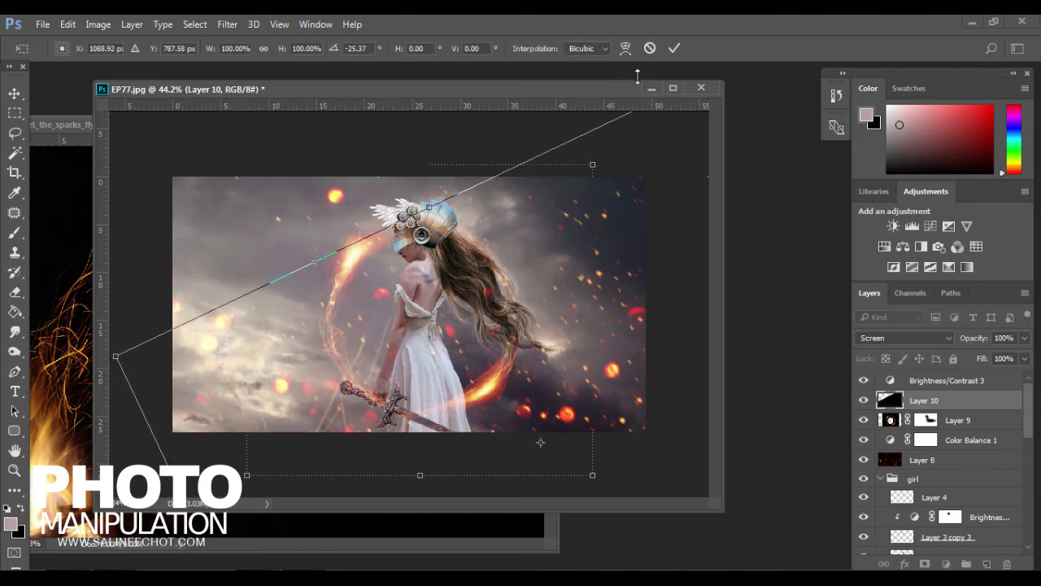
pyautogui.click(675, 48)
pyautogui.click(704, 295)
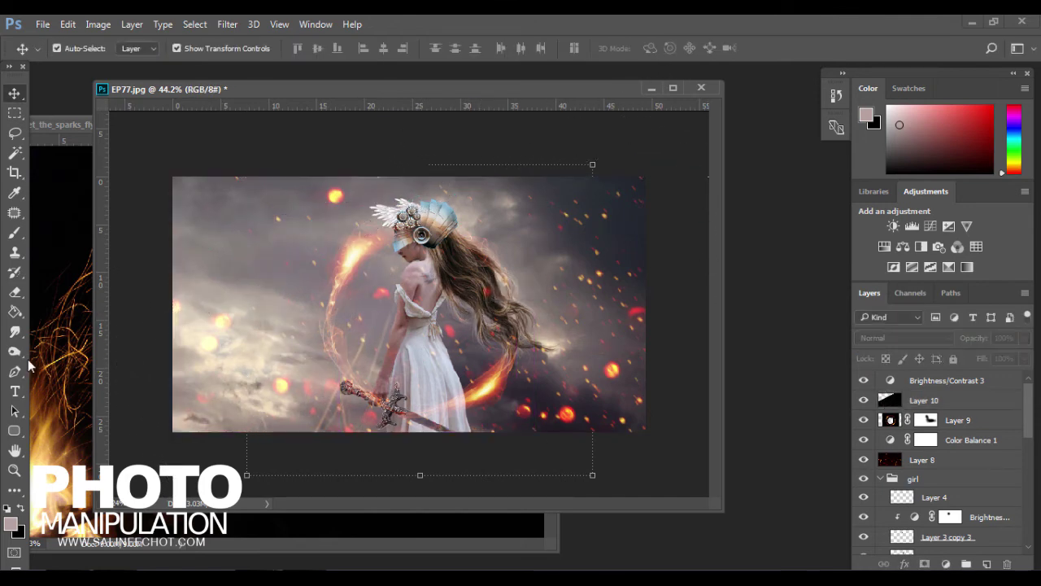
# Step: Close the sparks source image, hide the browser, and select Layer 10 in EP77
pyautogui.click(85, 346)
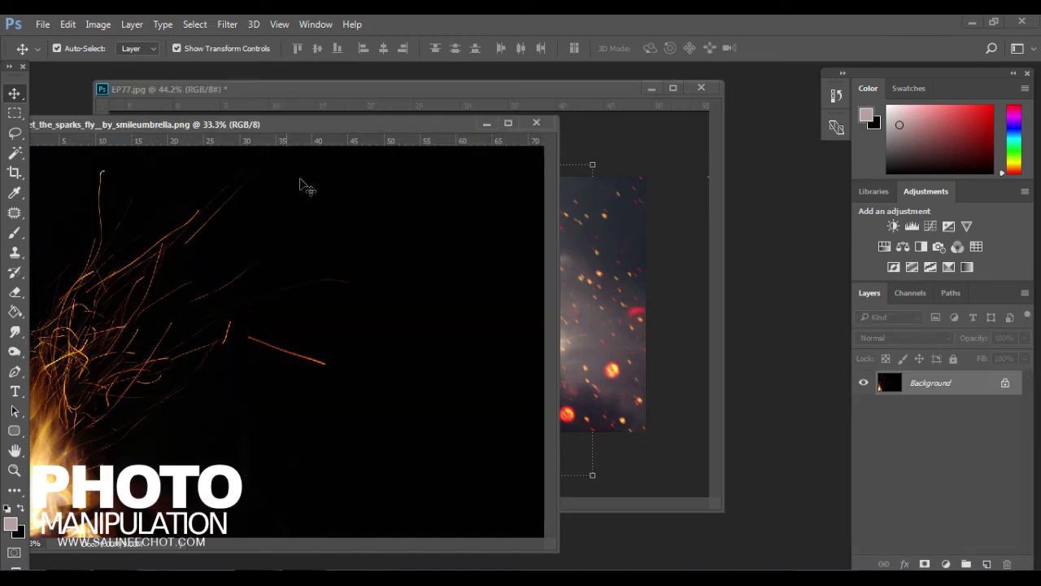
pyautogui.click(536, 123)
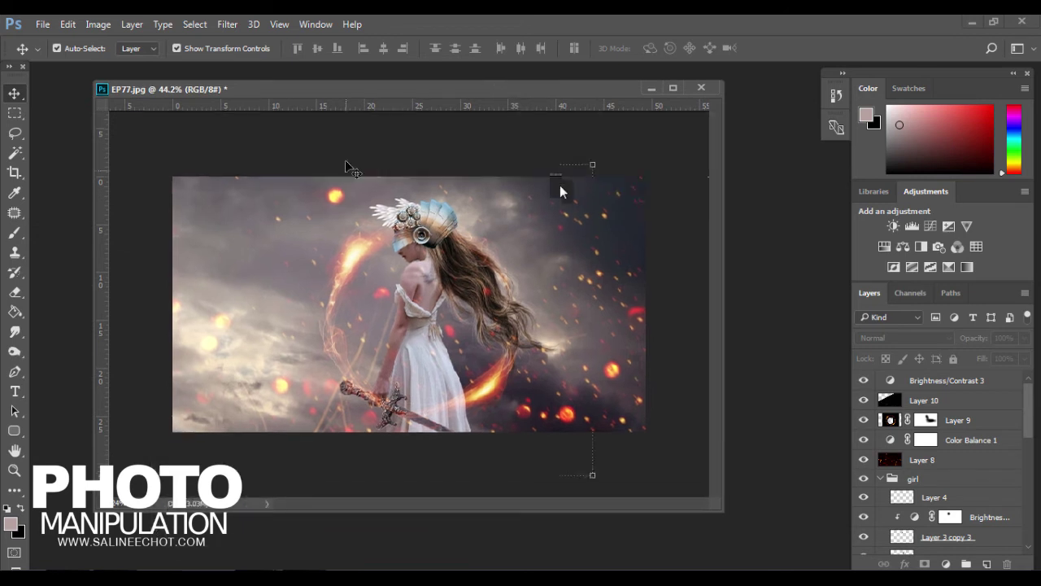
pyautogui.moveTo(490, 89); pyautogui.dragTo(544, 441)
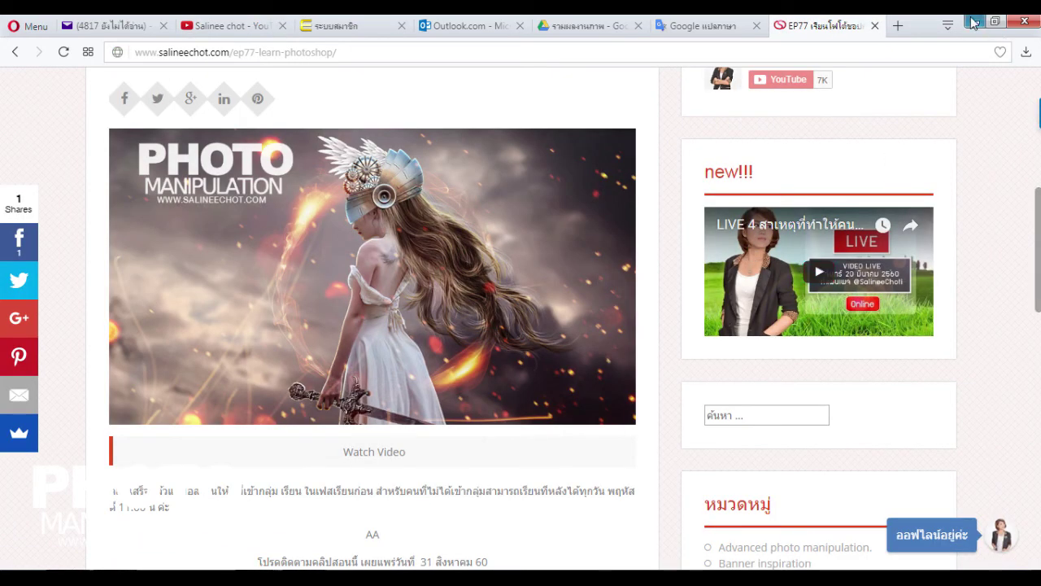
pyautogui.click(975, 22)
pyautogui.click(441, 283)
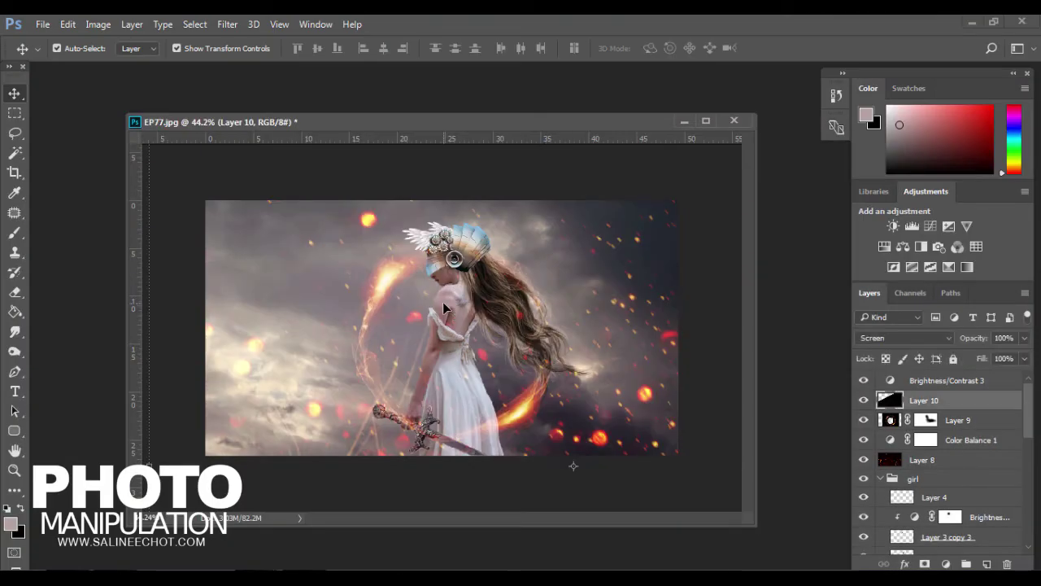
# Step: Lock All on Brightness/Contrast 3, Layer 10, Layer 9, Layer 8 and Color Balance 1
pyautogui.keyDown('shift'); pyautogui.click(944, 380); pyautogui.keyUp('shift')
pyautogui.click(954, 358)
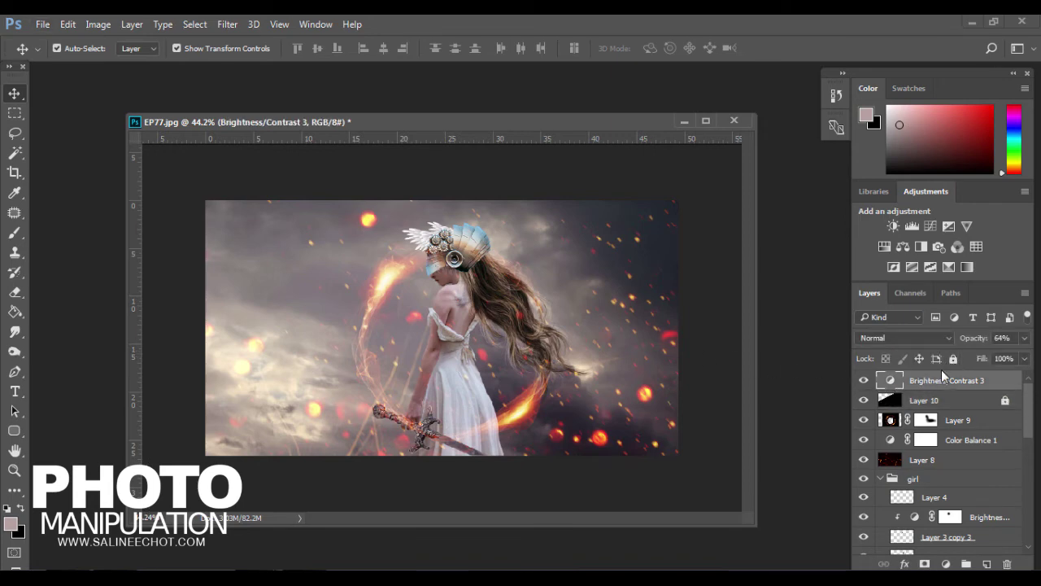
pyautogui.click(926, 420)
pyautogui.click(941, 460)
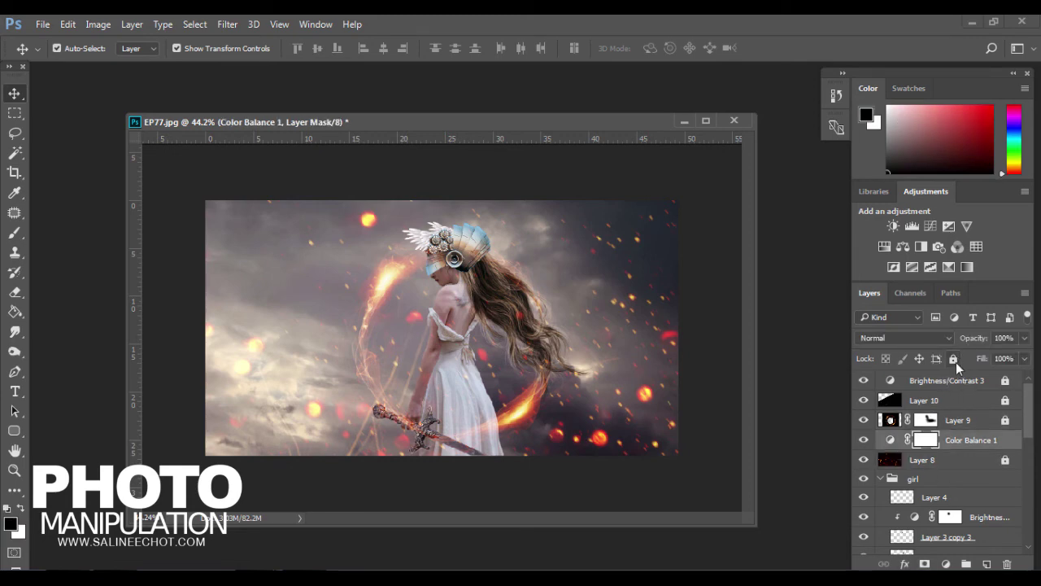
pyautogui.click(954, 358)
pyautogui.scroll(-2, 923, 423)
pyautogui.click(926, 400)
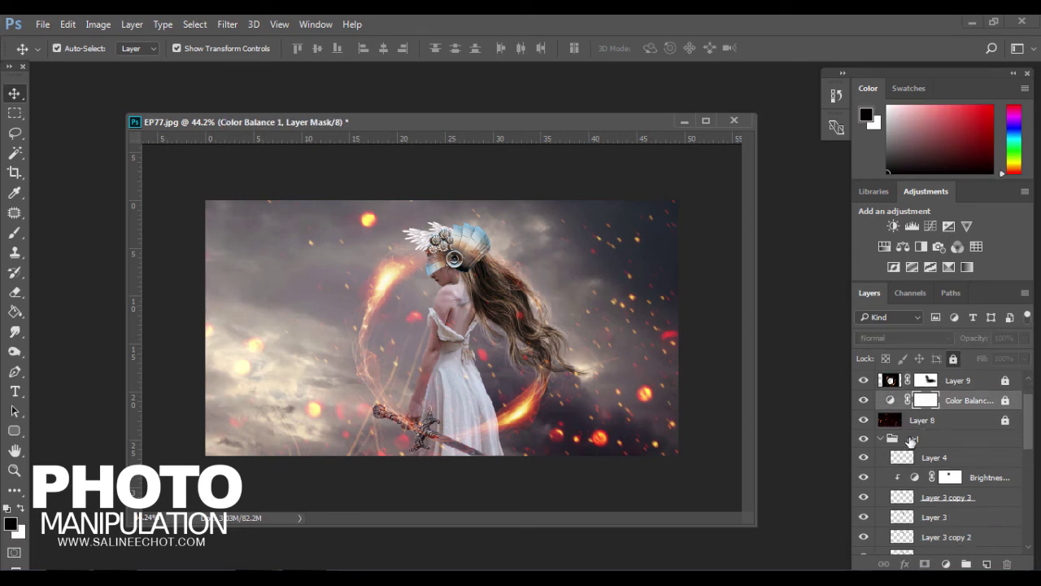
# Step: Collapse the girl group and briefly toggle its visibility
pyautogui.click(912, 439)
pyautogui.scroll(3, 454, 293)
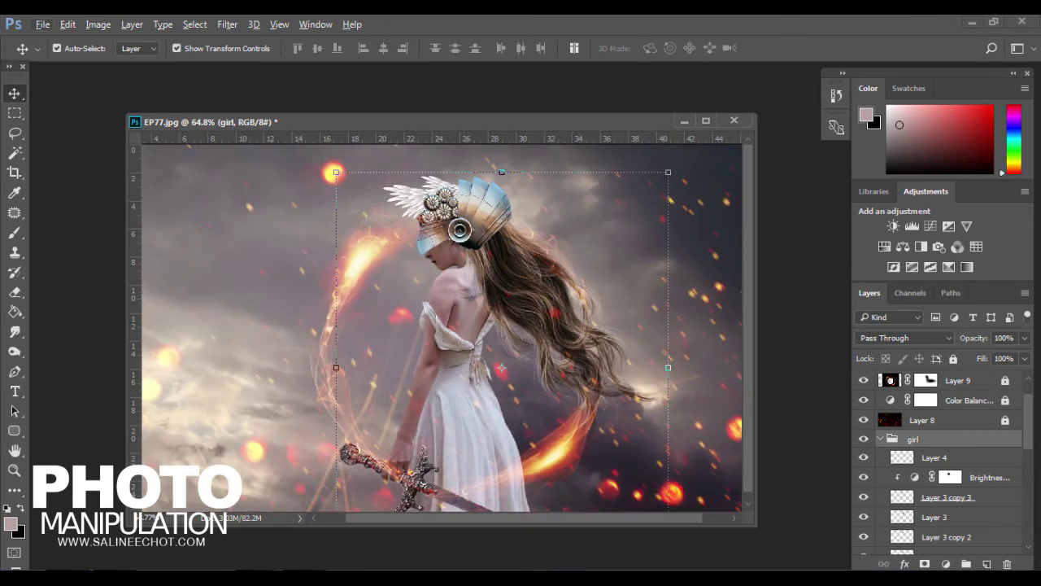
pyautogui.click(881, 439)
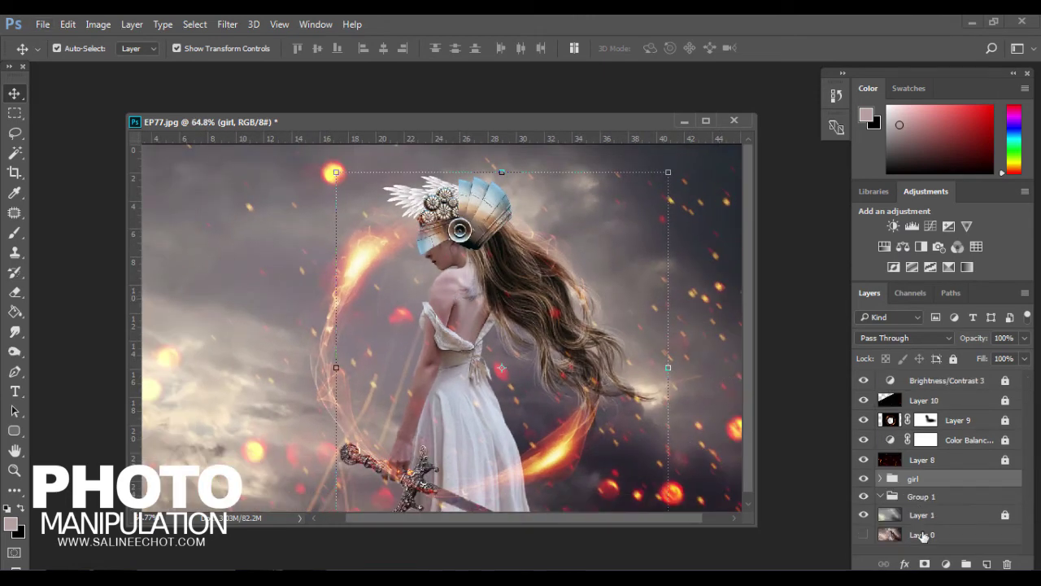
pyautogui.click(864, 480)
# Step: Add an Inner Glow to the girl group in Color Dodge at 46% opacity
pyautogui.click(904, 564)
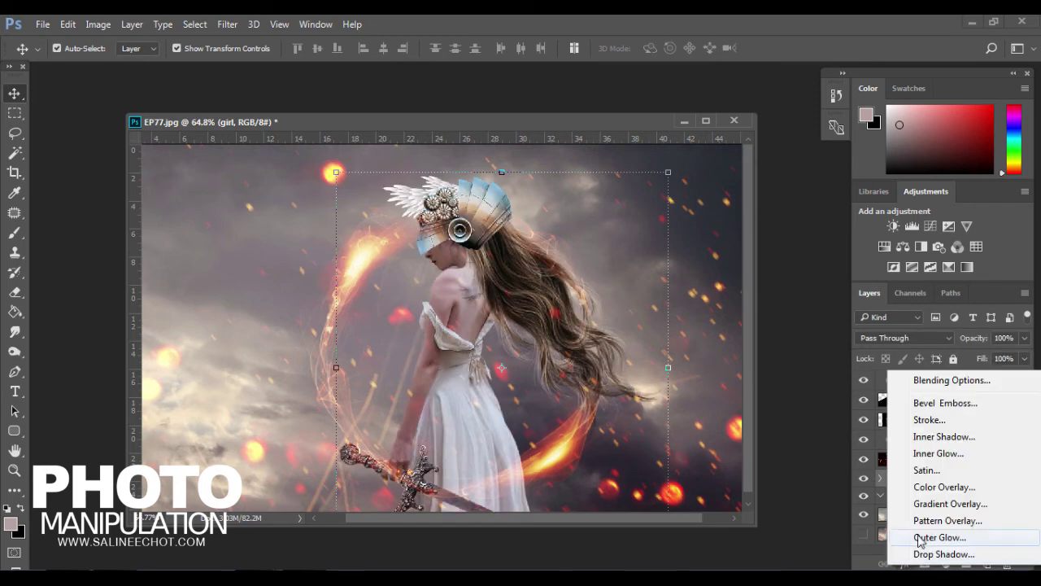
pyautogui.click(950, 458)
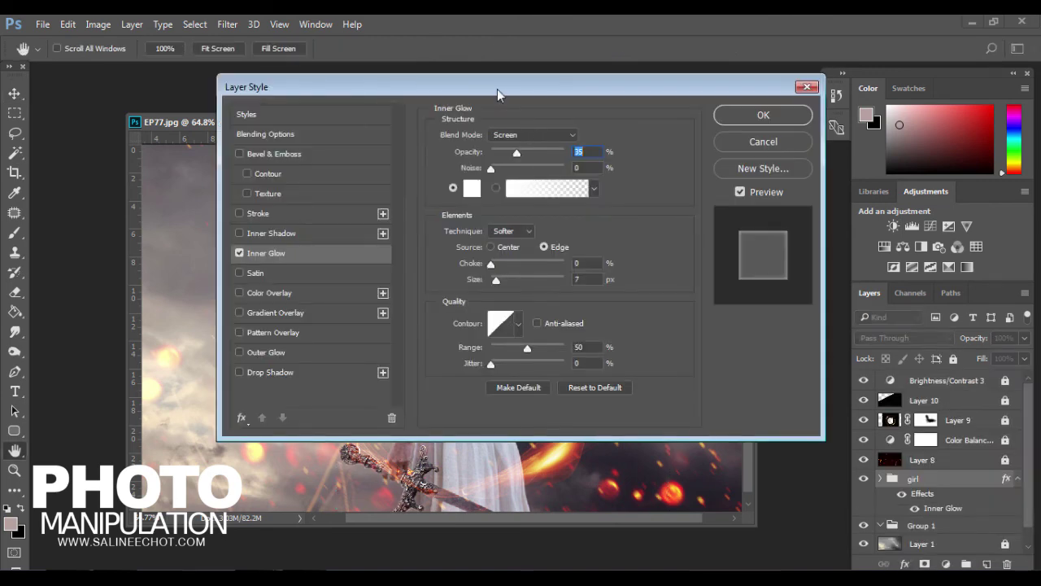
pyautogui.moveTo(497, 88)
pyautogui.mouseDown()
pyautogui.moveTo(791, 154)
pyautogui.moveTo(761, 147)
pyautogui.mouseUp()
pyautogui.click(811, 198)
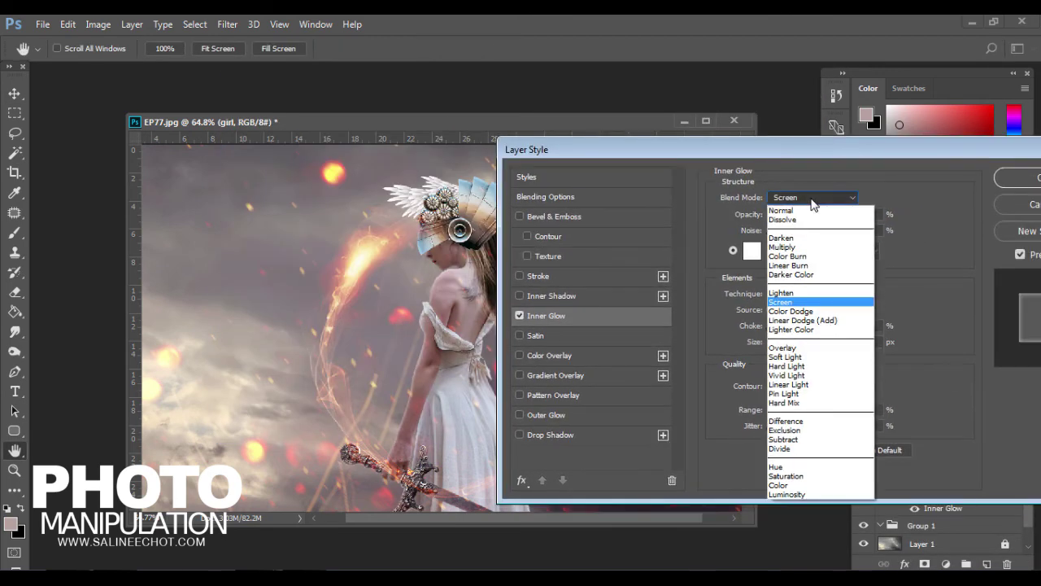
pyautogui.click(804, 311)
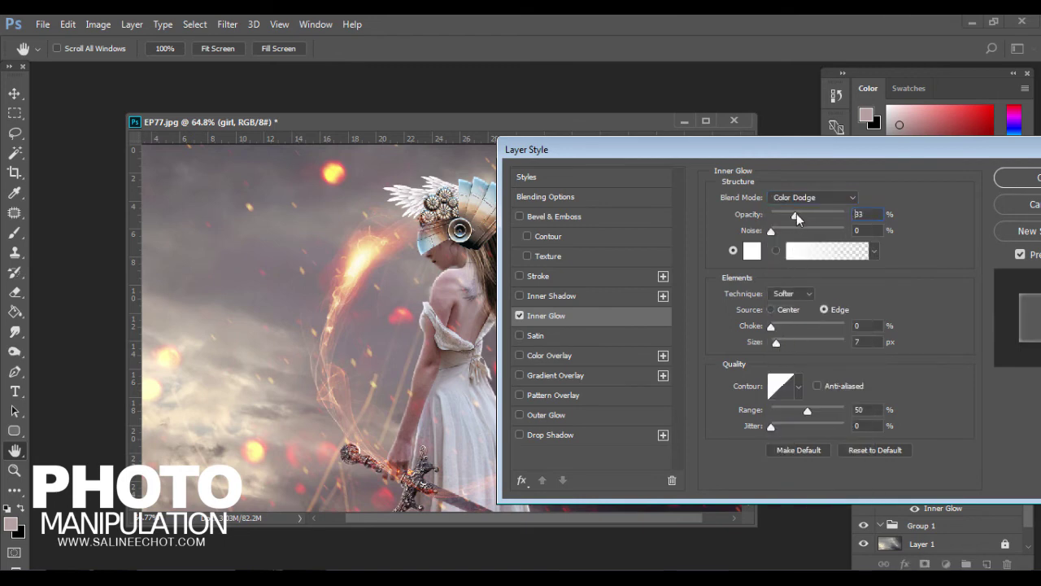
pyautogui.moveTo(796, 214); pyautogui.dragTo(804, 212)
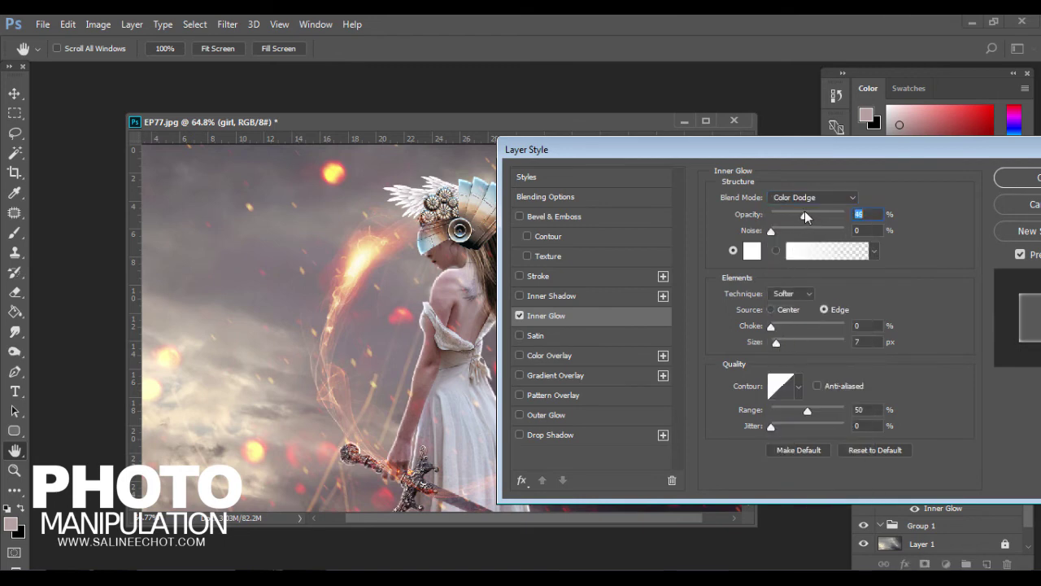
pyautogui.moveTo(748, 151)
pyautogui.mouseDown()
pyautogui.moveTo(915, 147)
pyautogui.moveTo(940, 193)
pyautogui.moveTo(899, 196)
pyautogui.moveTo(778, 169)
pyautogui.moveTo(841, 194)
pyautogui.mouseUp()
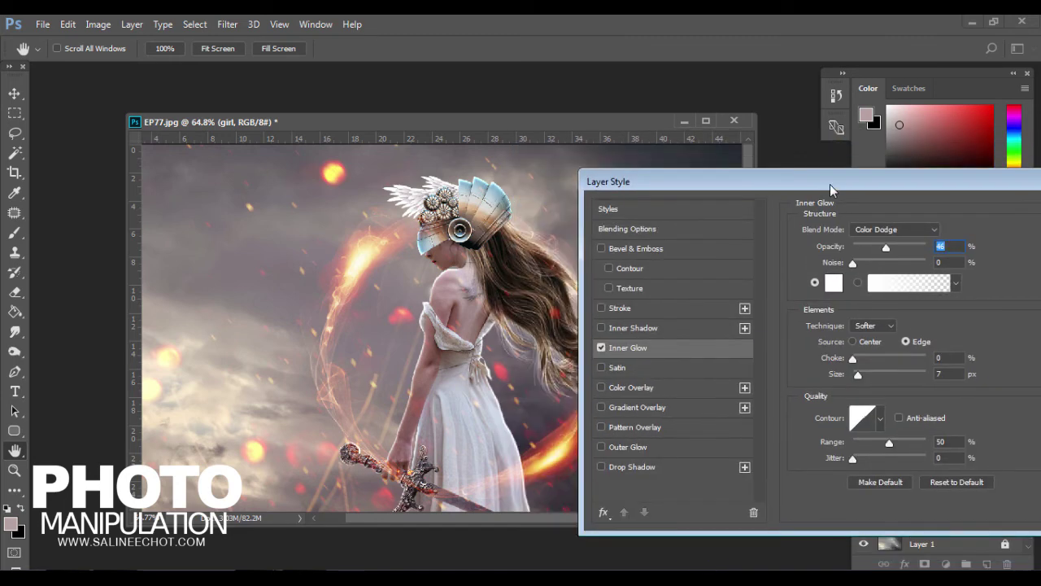
# Step: Set the inner glow colour to pale cream f3e0c0
pyautogui.click(831, 282)
pyautogui.moveTo(203, 272)
pyautogui.mouseDown()
pyautogui.moveTo(499, 300)
pyautogui.moveTo(604, 327)
pyautogui.mouseUp()
pyautogui.click(678, 535)
pyautogui.click(483, 375)
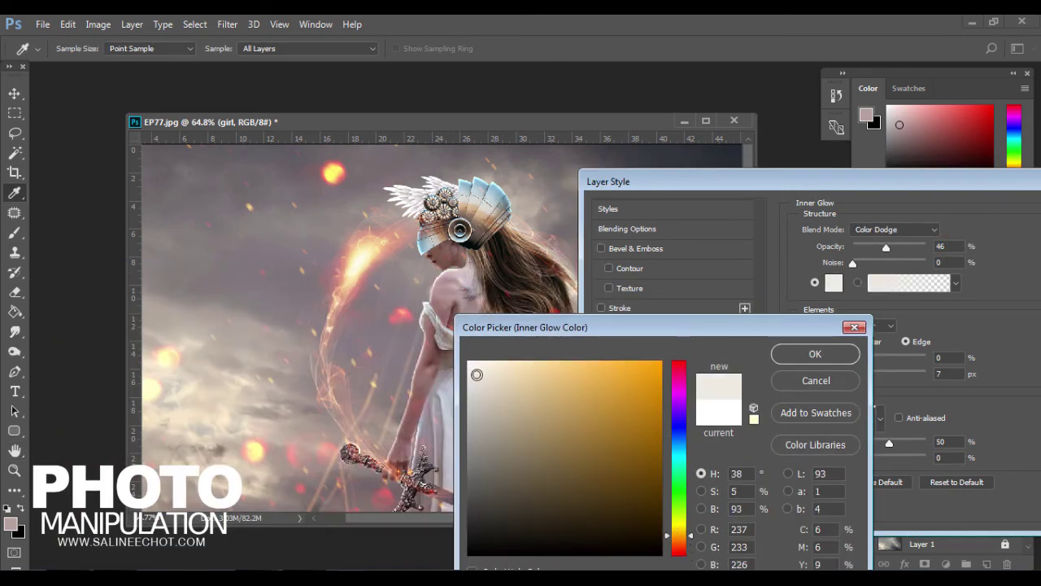
pyautogui.moveTo(483, 375); pyautogui.dragTo(508, 370)
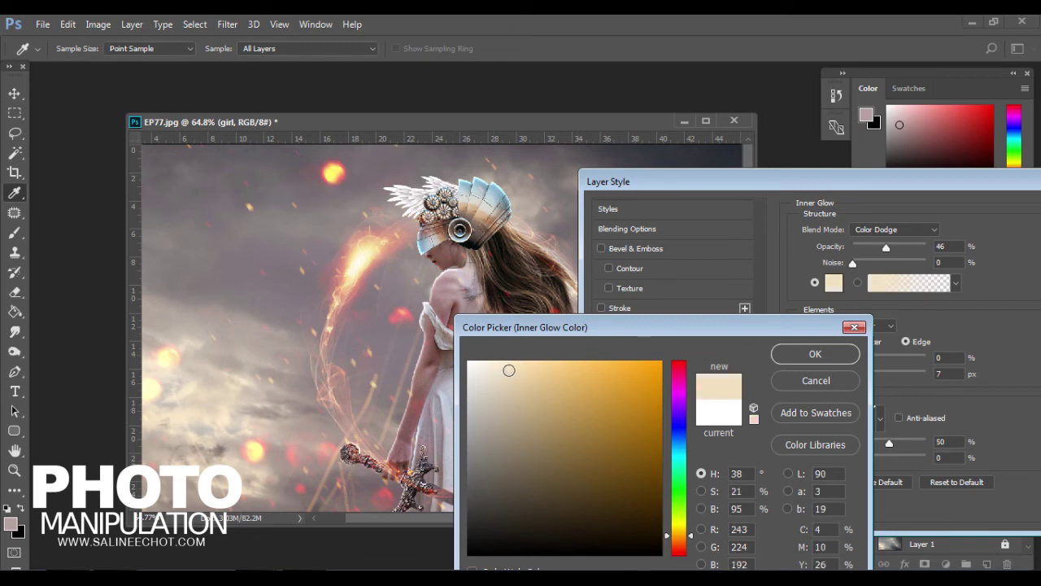
pyautogui.moveTo(758, 330)
pyautogui.mouseDown()
pyautogui.moveTo(650, 233)
pyautogui.moveTo(683, 258)
pyautogui.mouseUp()
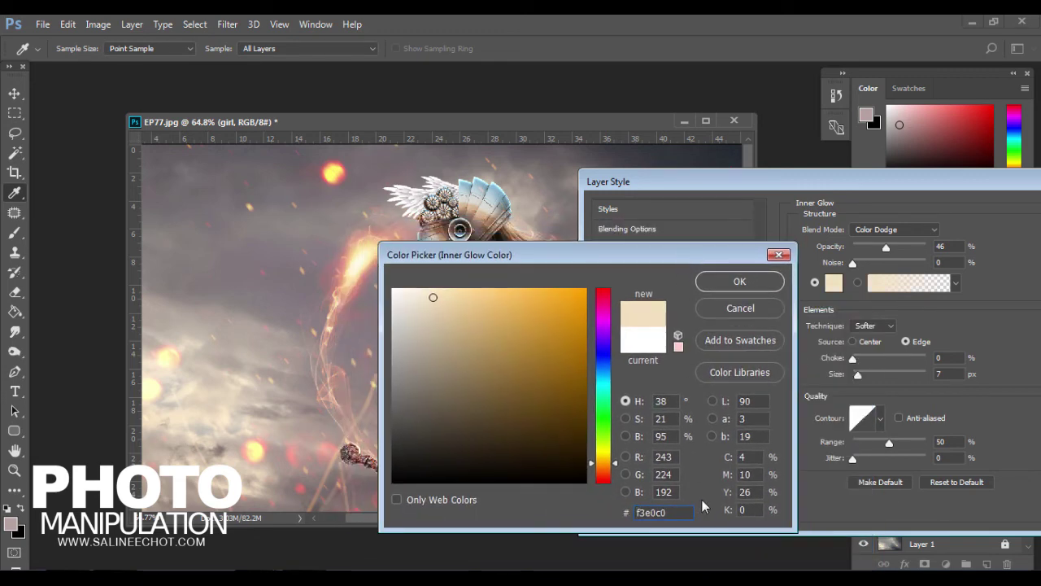
pyautogui.moveTo(677, 509); pyautogui.dragTo(613, 515)
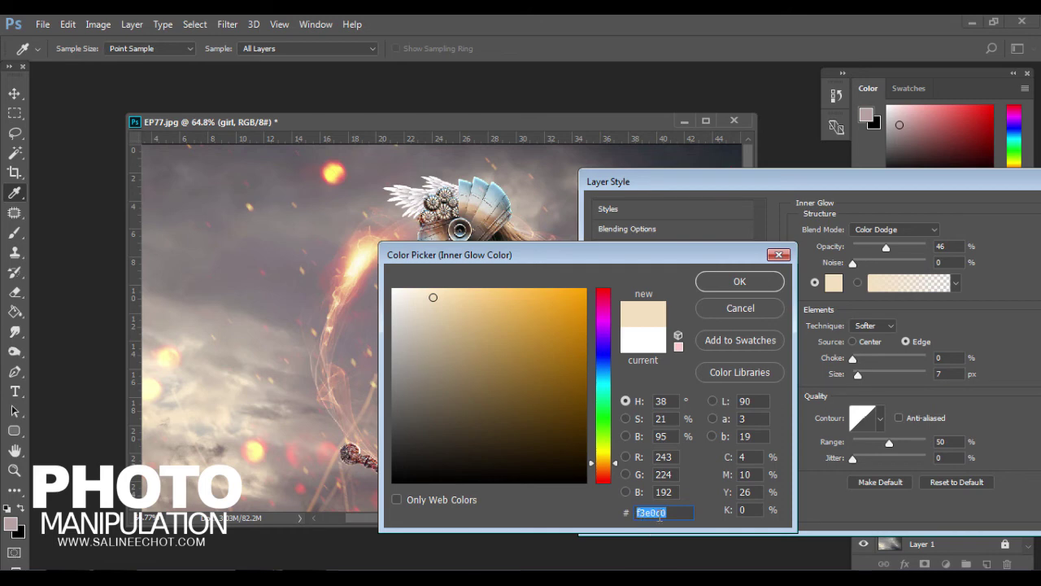
pyautogui.click(739, 282)
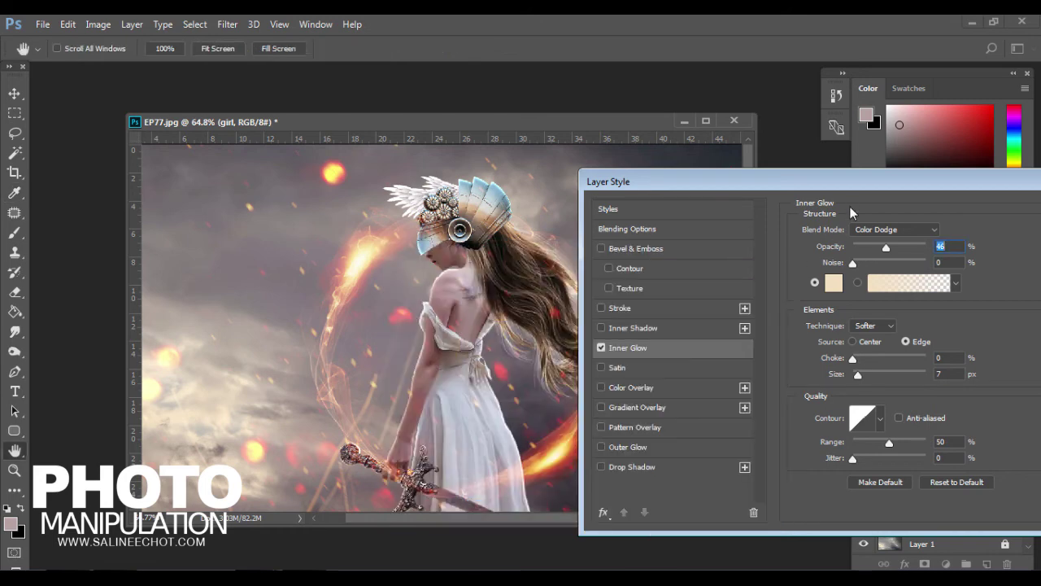
# Step: Confirm the 7 px glow size and apply the Inner Glow
pyautogui.moveTo(867, 173)
pyautogui.mouseDown()
pyautogui.moveTo(718, 151)
pyautogui.moveTo(910, 216)
pyautogui.mouseUp()
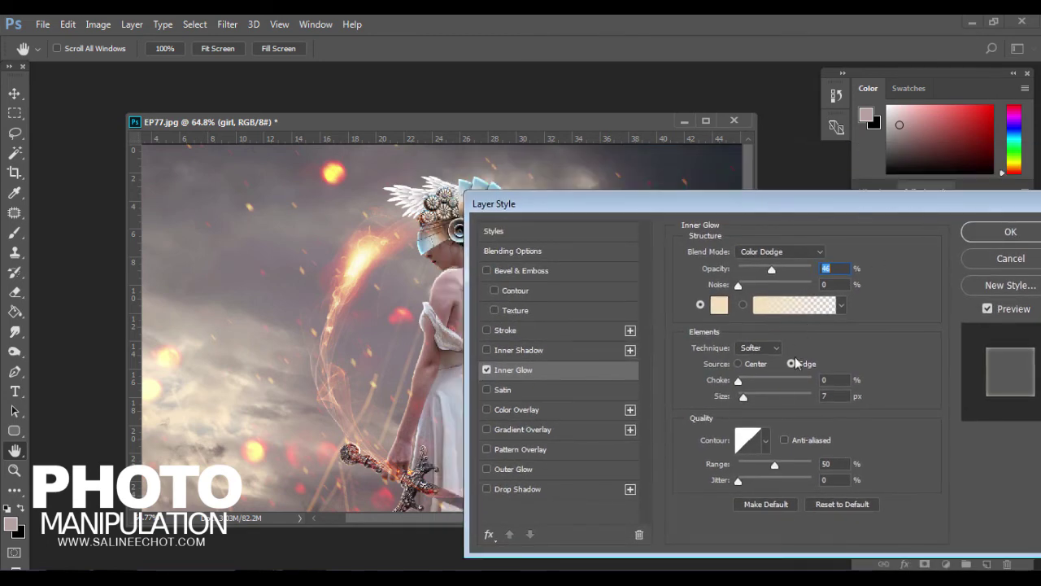
pyautogui.doubleClick(841, 397)
pyautogui.doubleClick(828, 268)
pyautogui.click(1009, 232)
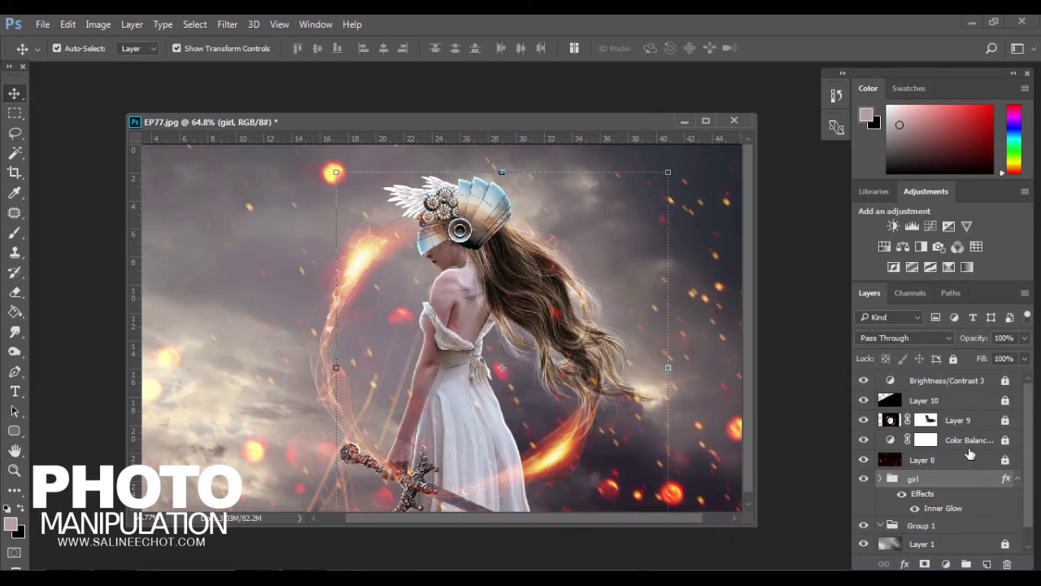
# Step: Convert the girl group's Inner Glow into its own layer and add a layer mask
pyautogui.rightClick(942, 510)
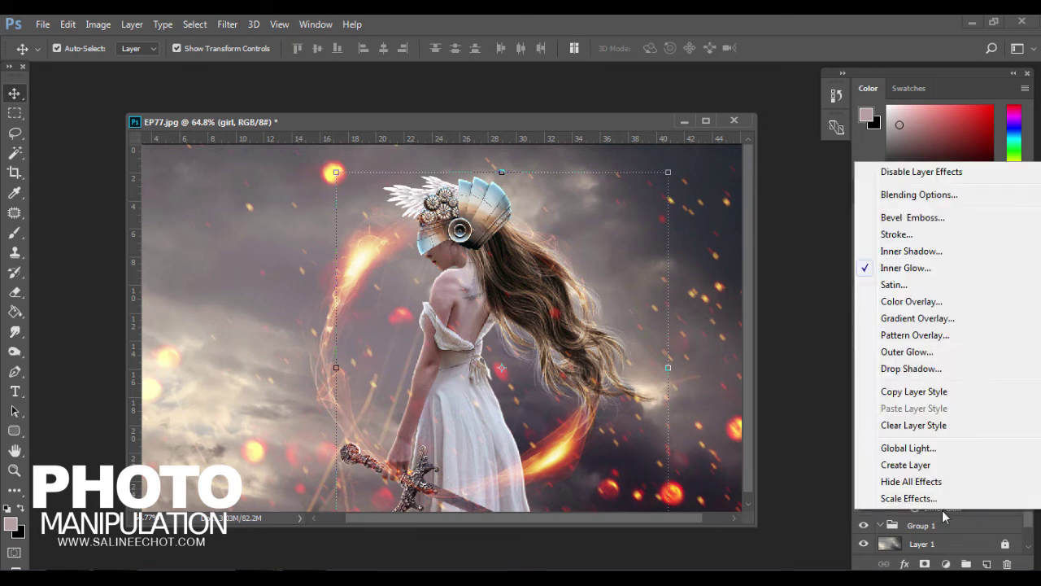
pyautogui.click(893, 464)
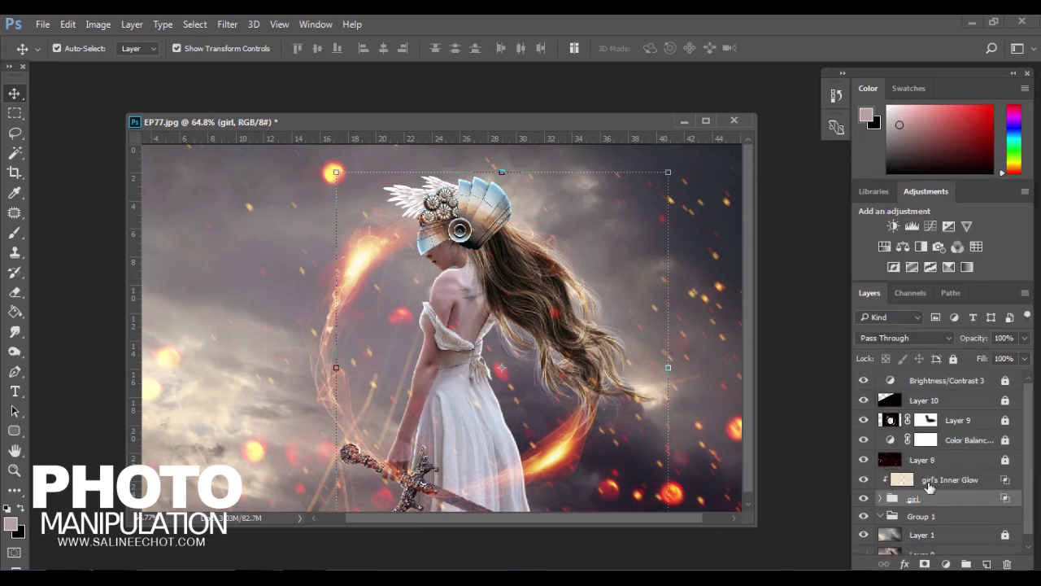
pyautogui.click(930, 482)
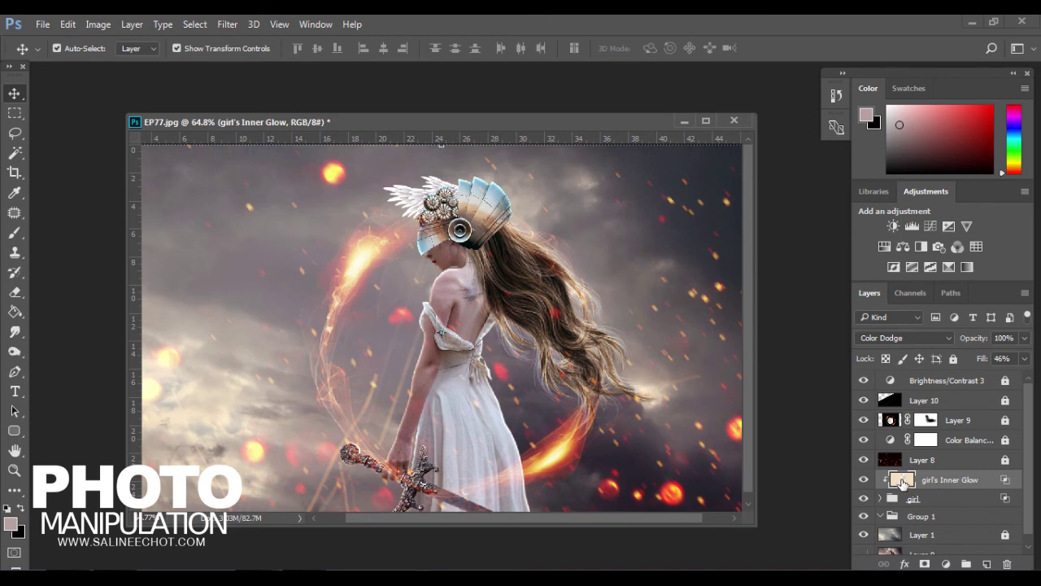
pyautogui.click(926, 563)
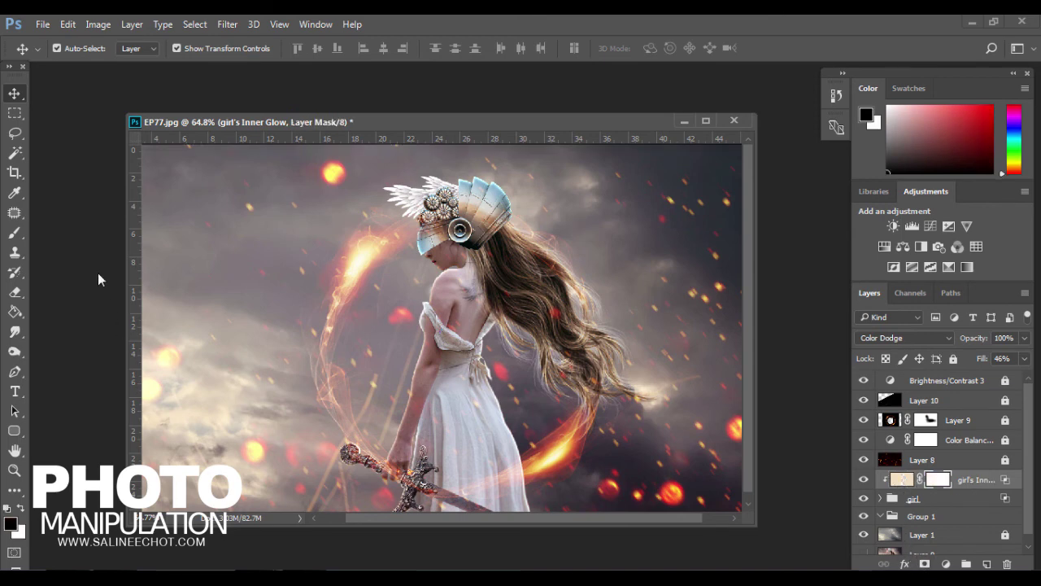
# Step: Paint black on the mask to remove the glow from the lower-right hair
pyautogui.click(15, 233)
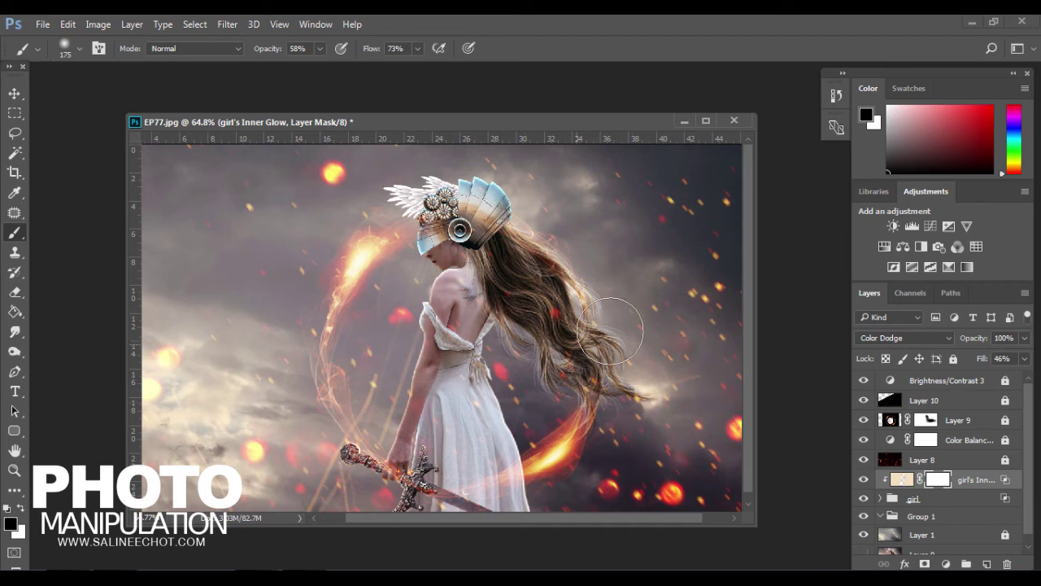
pyautogui.moveTo(570, 393); pyautogui.dragTo(635, 382)
pyautogui.scroll(-1, 887, 488)
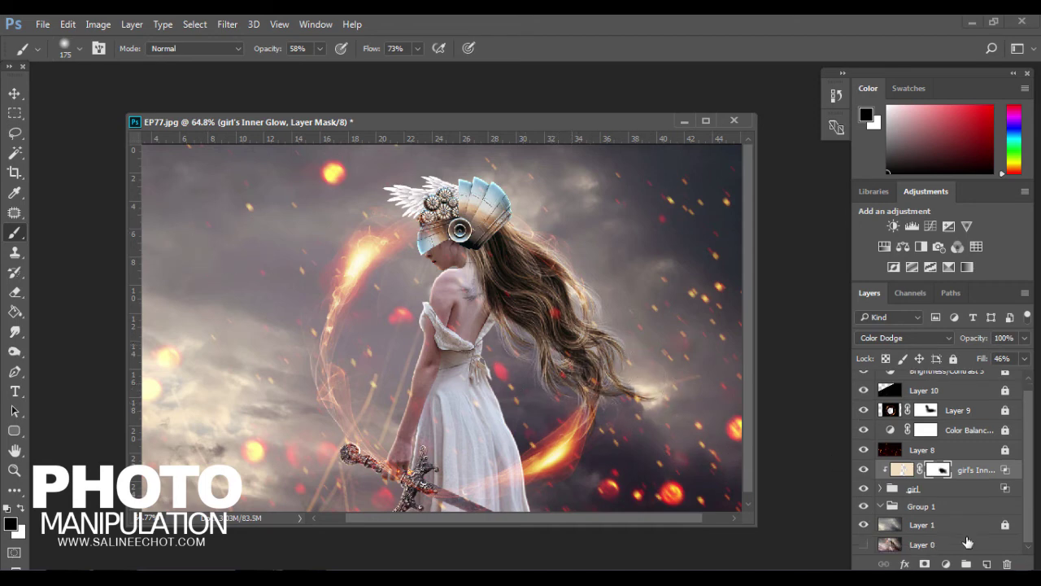
pyautogui.click(14, 93)
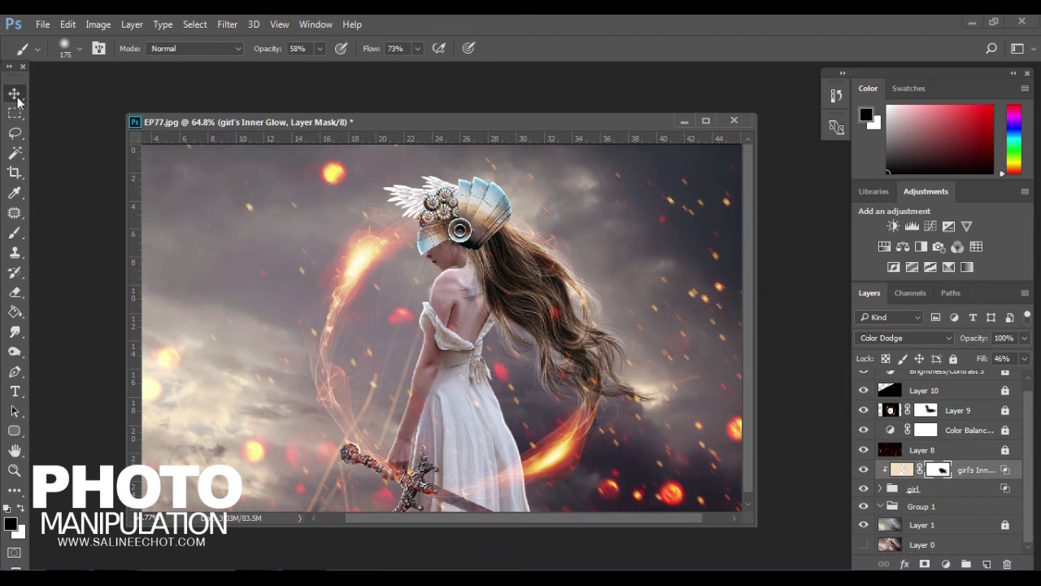
pyautogui.click(358, 463)
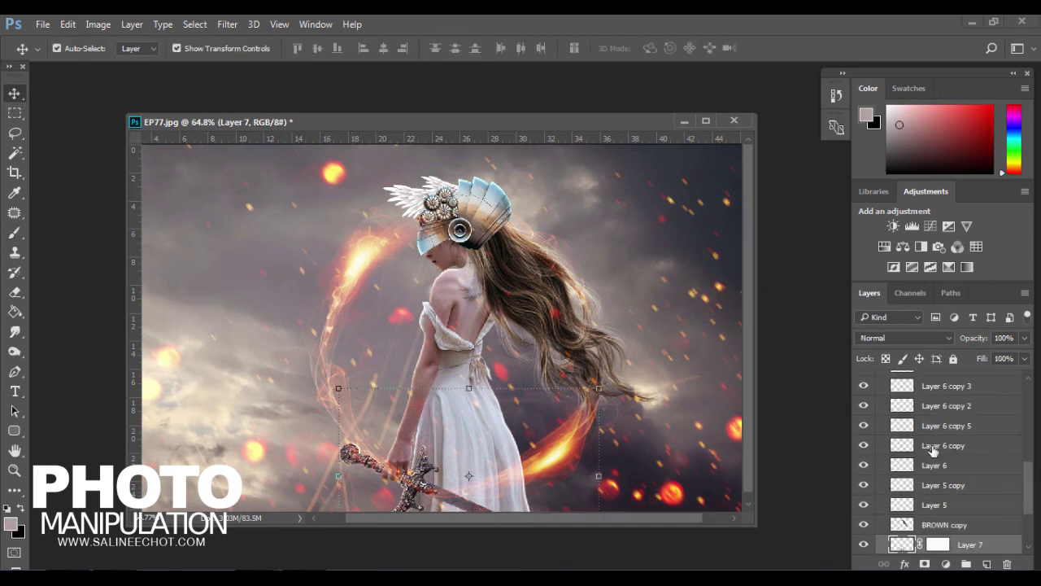
# Step: Add an Inner Glow to Layer 7 with opacity lowered to 25%
pyautogui.scroll(-1, 933, 452)
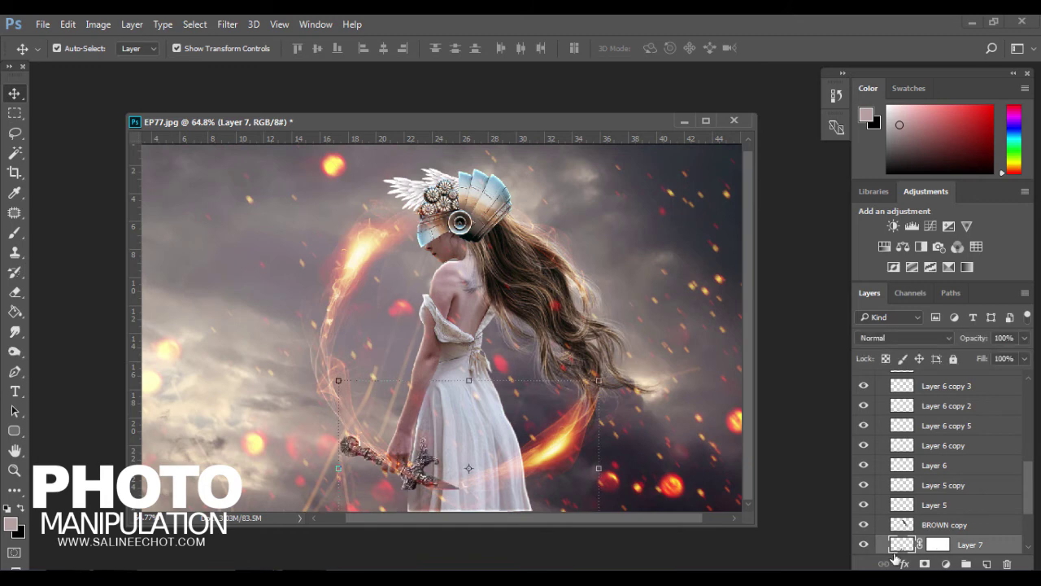
pyautogui.click(904, 563)
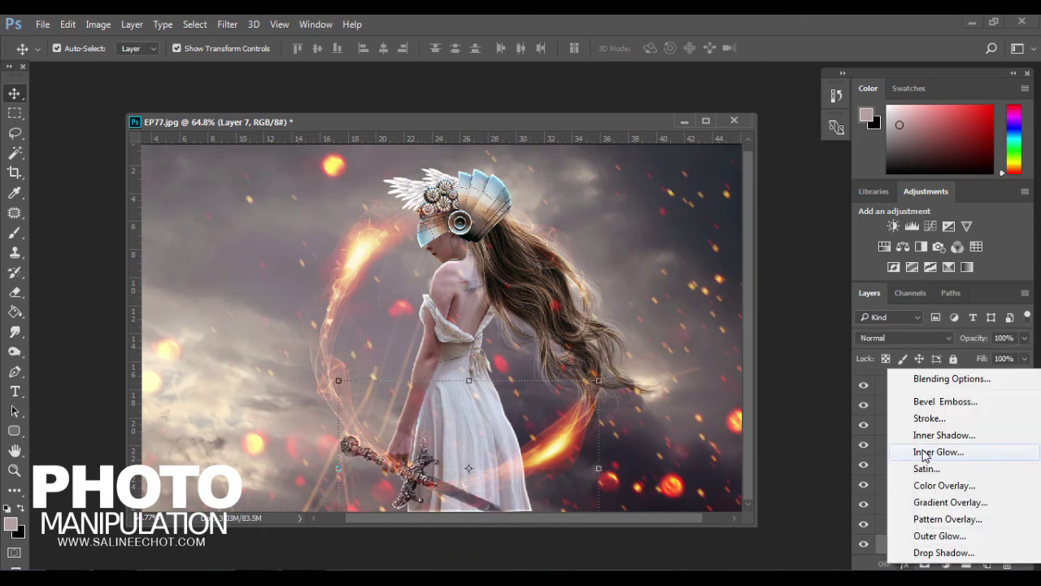
pyautogui.click(924, 453)
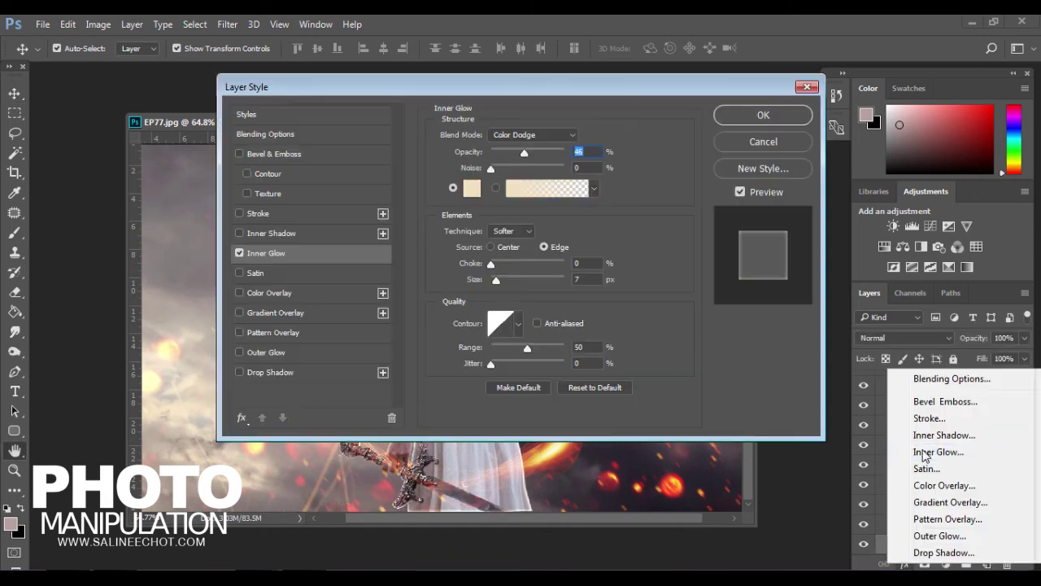
pyautogui.moveTo(447, 85); pyautogui.dragTo(798, 151)
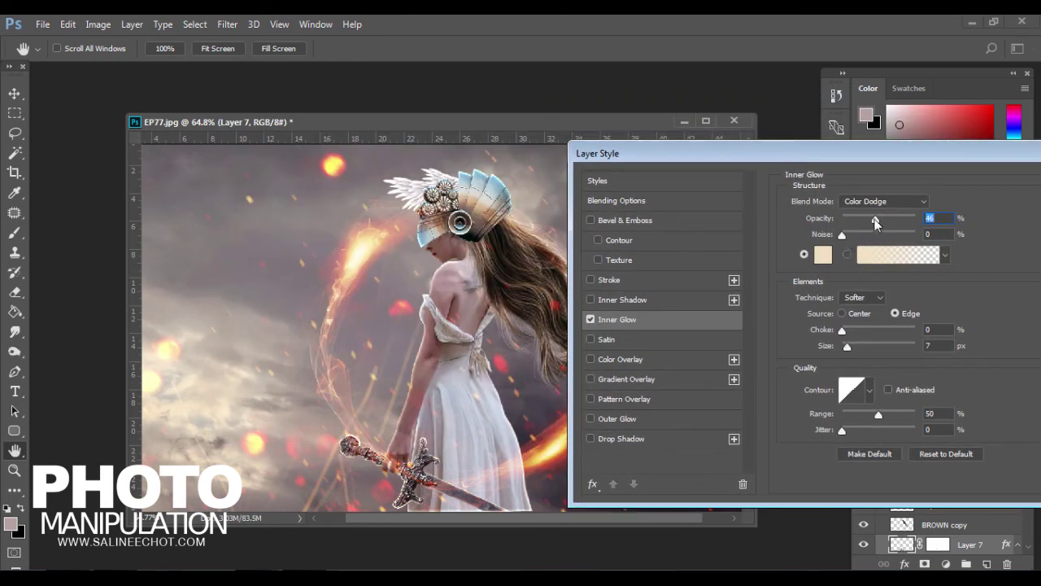
pyautogui.moveTo(875, 223); pyautogui.dragTo(861, 223)
pyautogui.moveTo(887, 156); pyautogui.dragTo(830, 153)
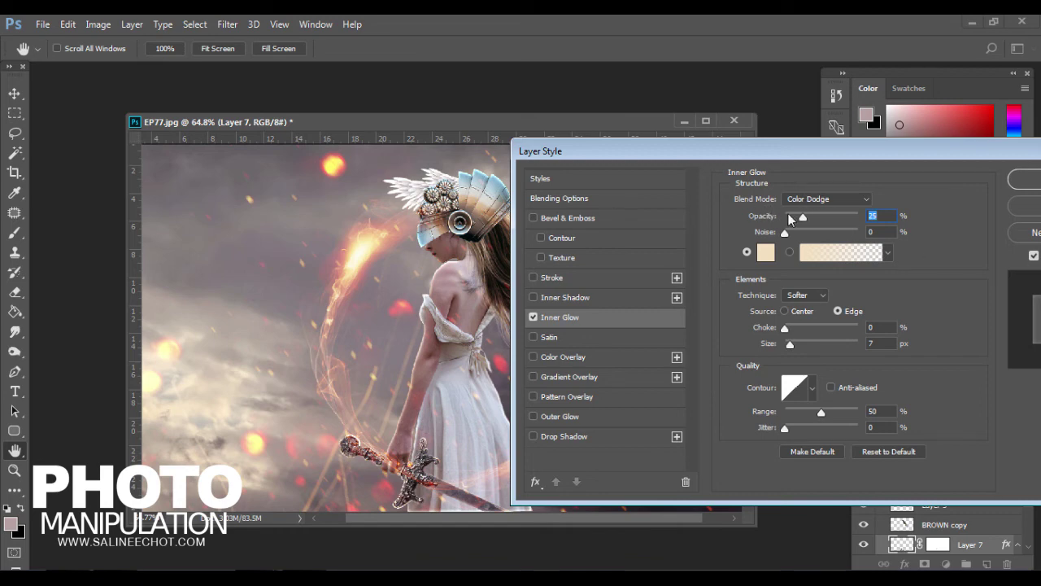
# Step: Set Layer 7's glow colour to cream f3e0c0 at 7 px and apply it
pyautogui.click(766, 251)
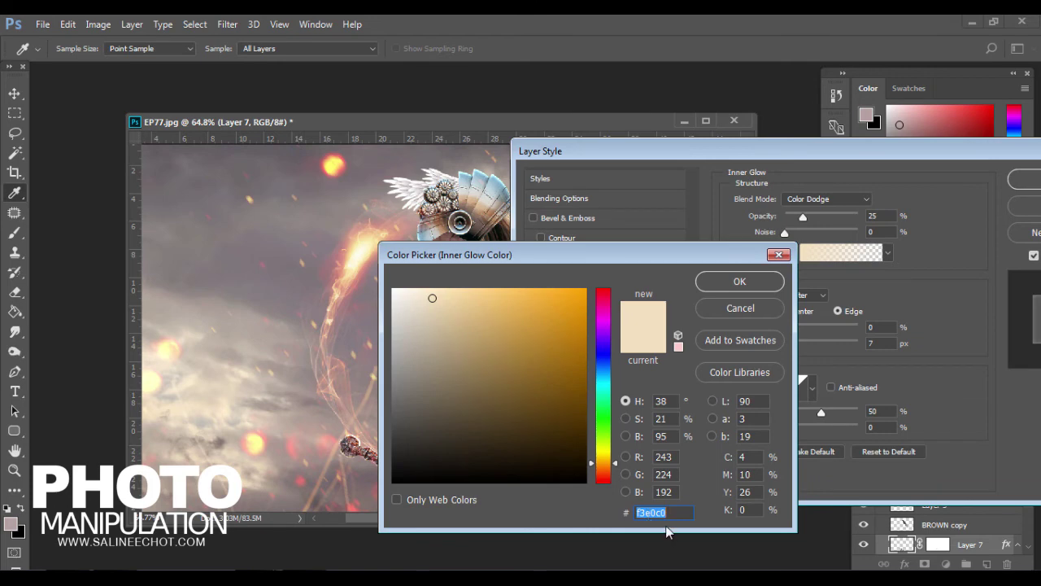
pyautogui.click(707, 284)
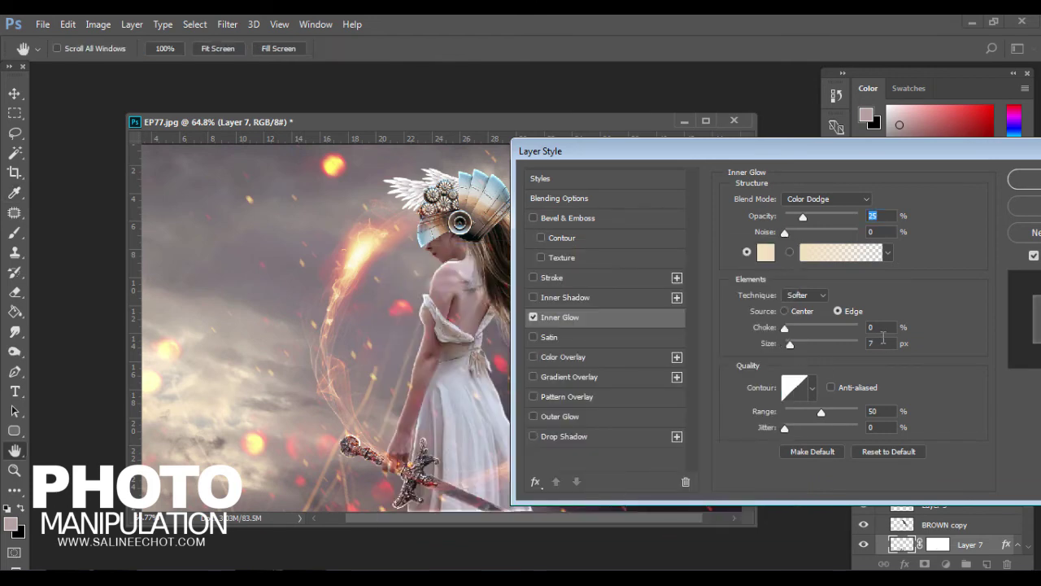
pyautogui.click(881, 342)
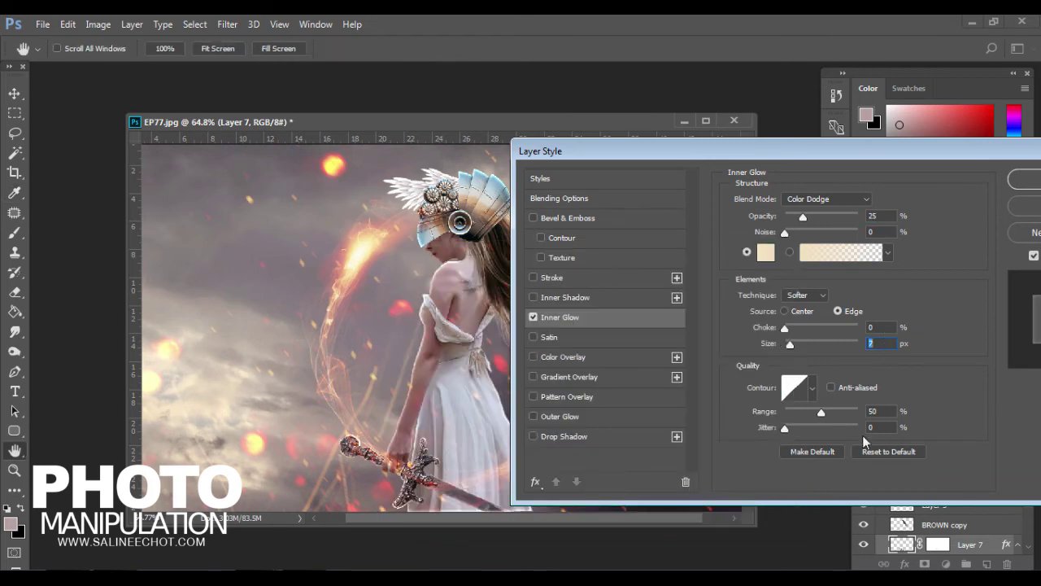
pyautogui.click(1022, 179)
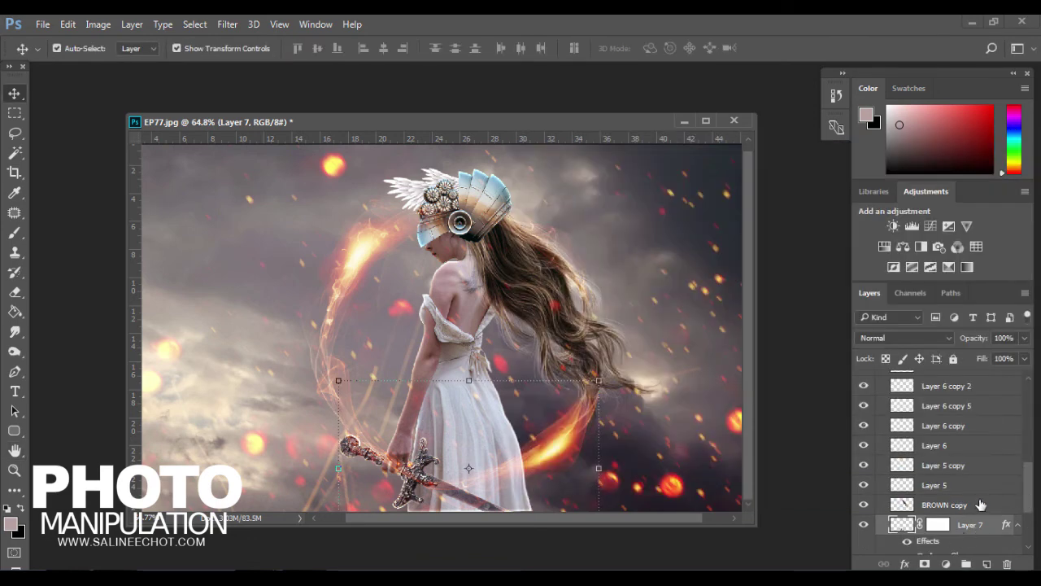
pyautogui.scroll(-2, 980, 506)
# Step: Convert Layer 7's Inner Glow into its own layer and add a layer mask
pyautogui.rightClick(957, 520)
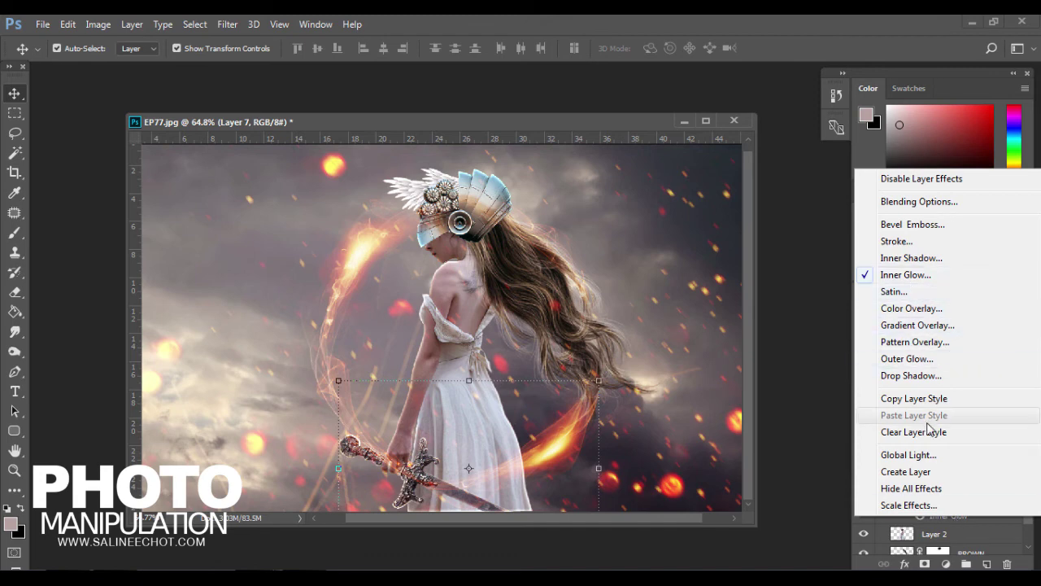
pyautogui.click(920, 473)
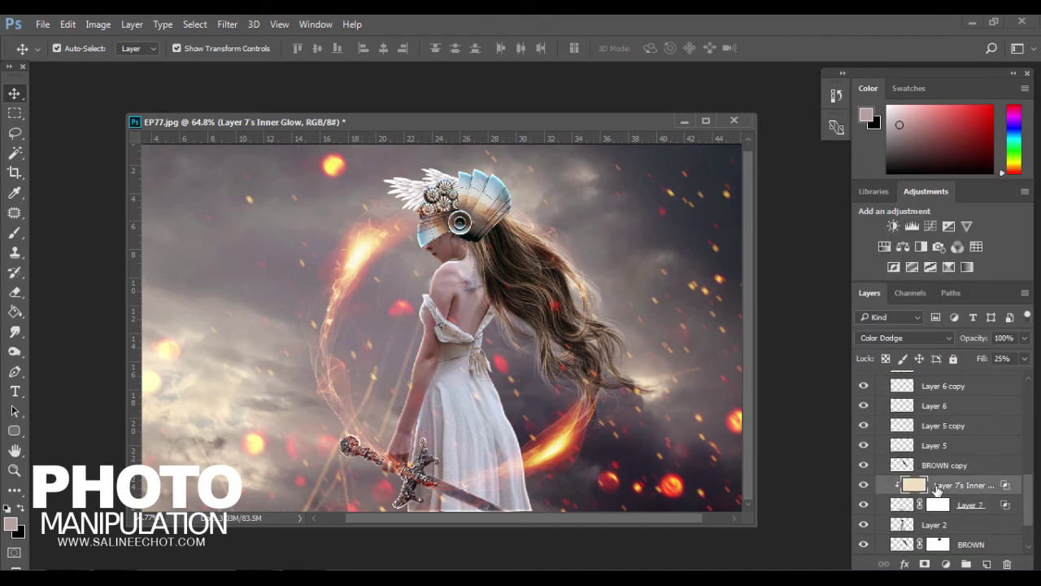
pyautogui.click(924, 563)
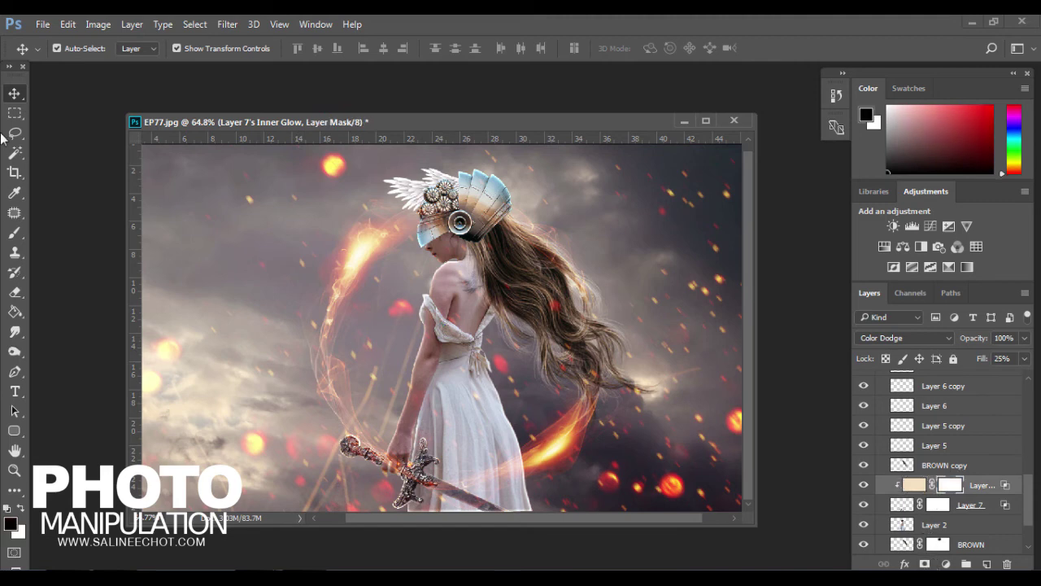
# Step: Paint black on the glow layer's mask to hide part of the sword glow
pyautogui.click(13, 232)
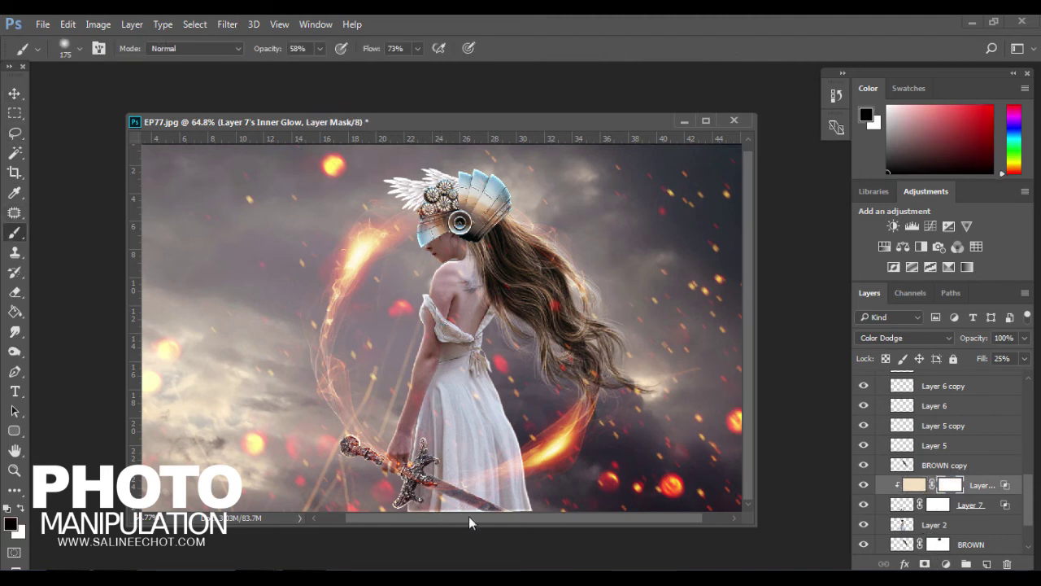
pyautogui.moveTo(554, 533); pyautogui.dragTo(464, 510)
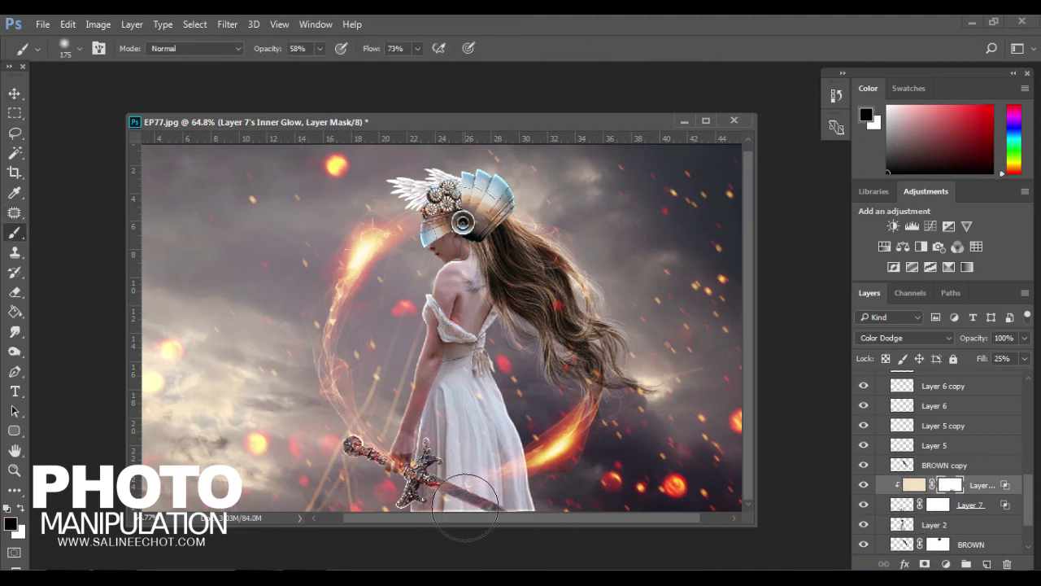
pyautogui.hscroll(-2, 465, 510)
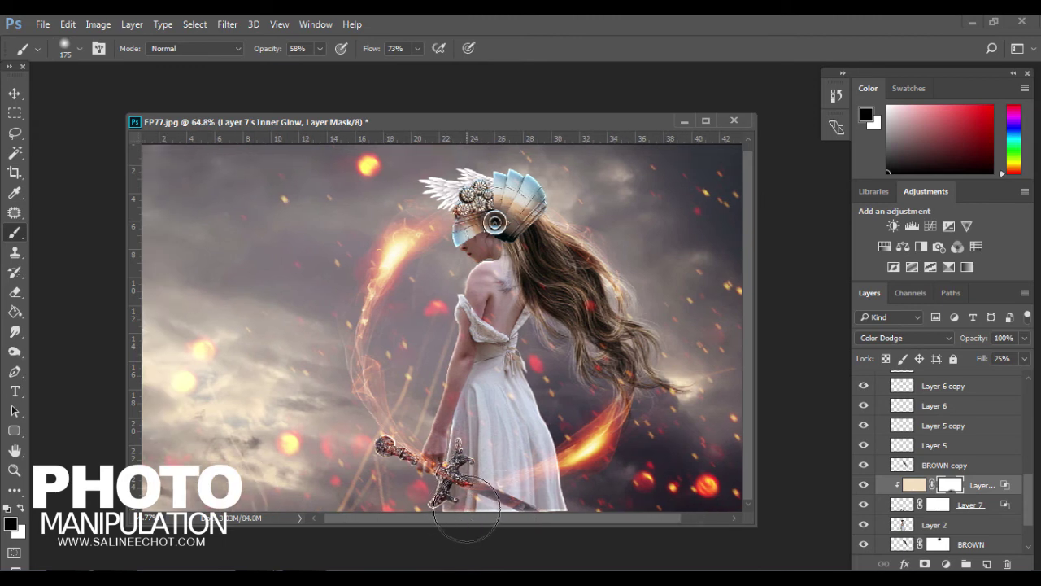
pyautogui.hscroll(5, 466, 513)
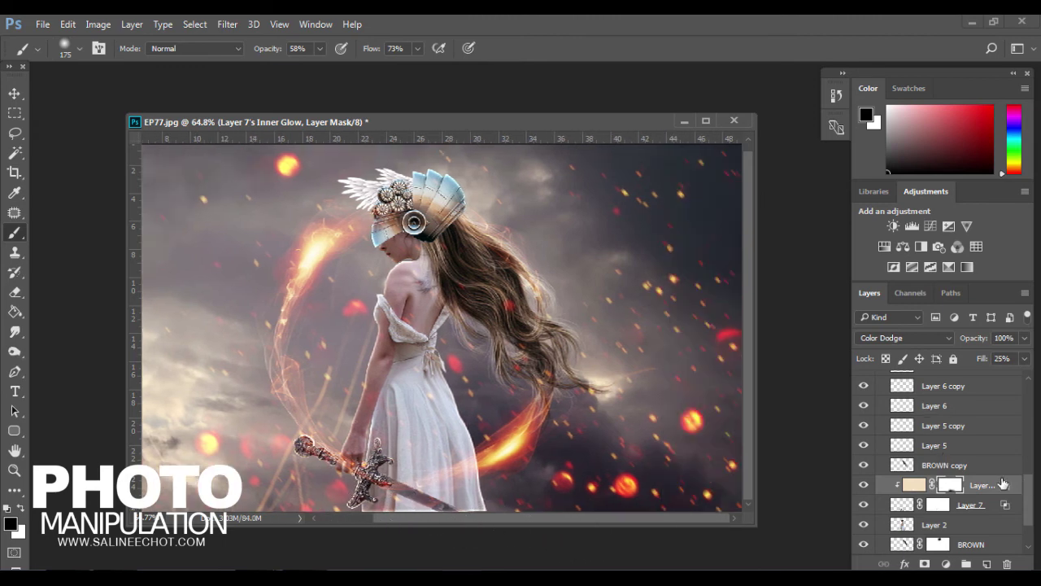
pyautogui.scroll(3, 988, 476)
pyautogui.scroll(3, 944, 432)
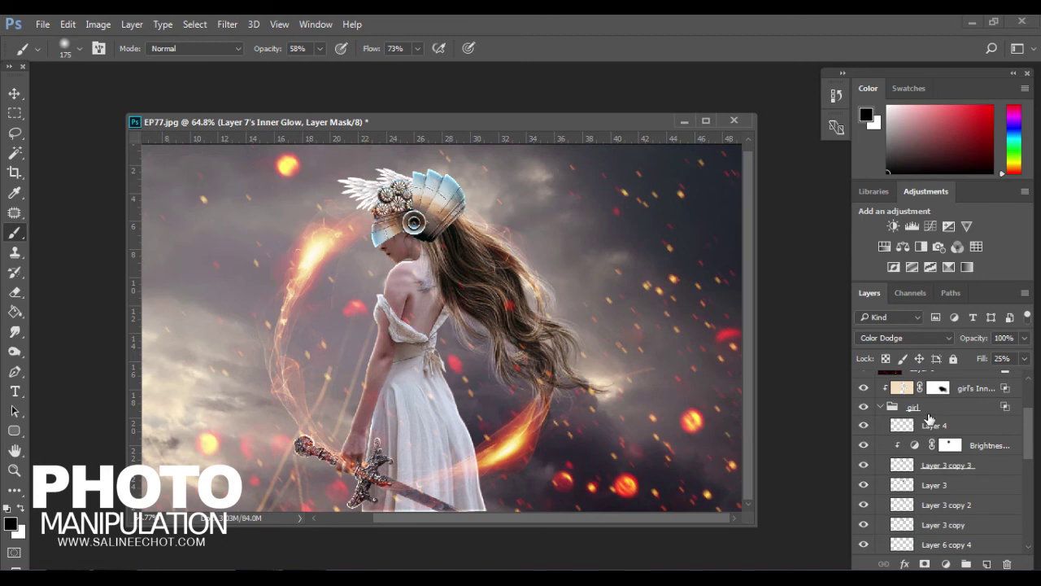
pyautogui.scroll(2, 930, 418)
pyautogui.click(942, 448)
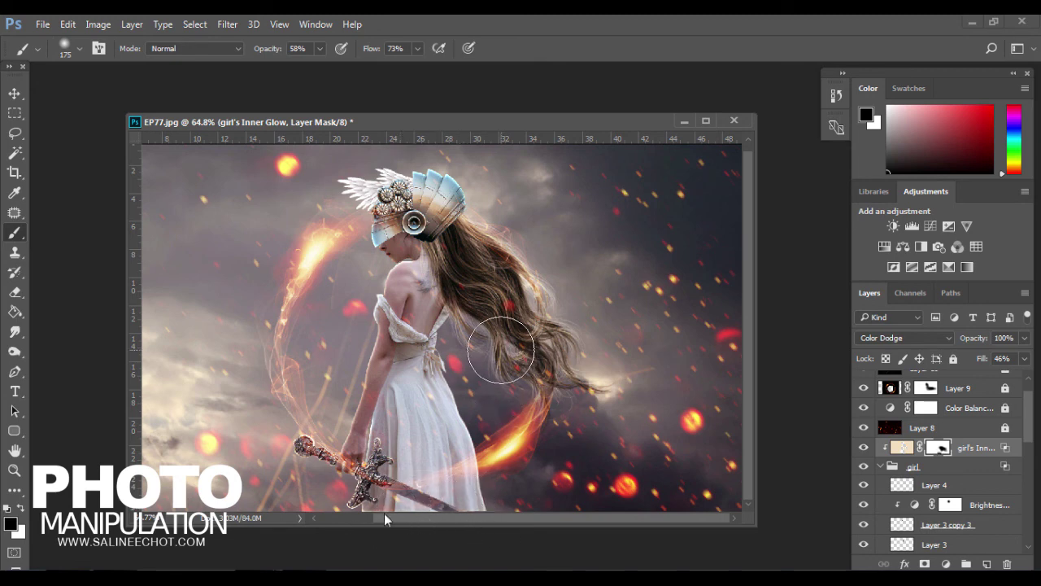
pyautogui.scroll(-2, 502, 341)
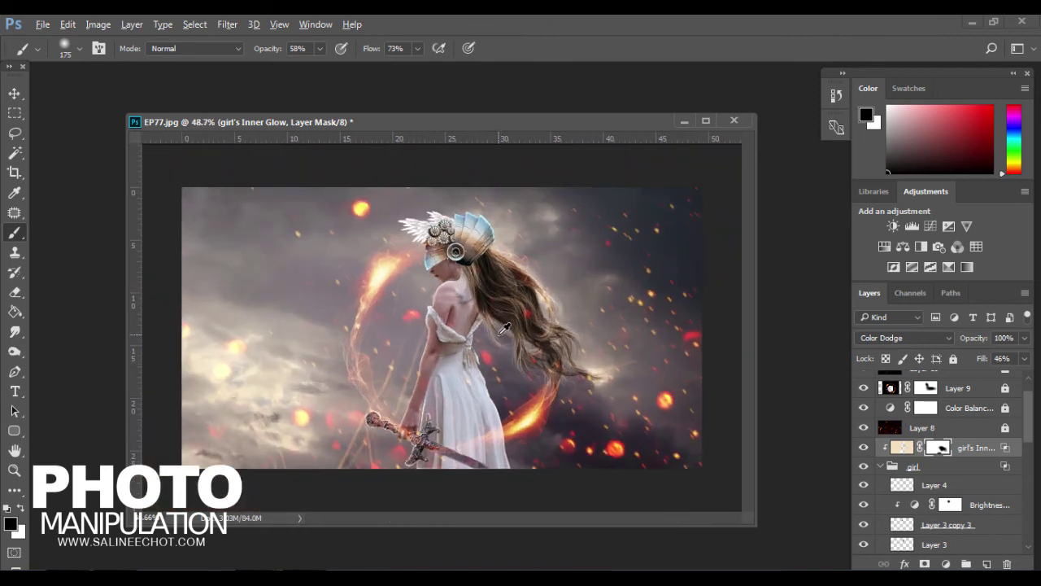
# Step: Stamp all visible layers into a new Layer 11 above Brightness/Contrast 3 with Ctrl+Alt+Shift+E
pyautogui.click(15, 113)
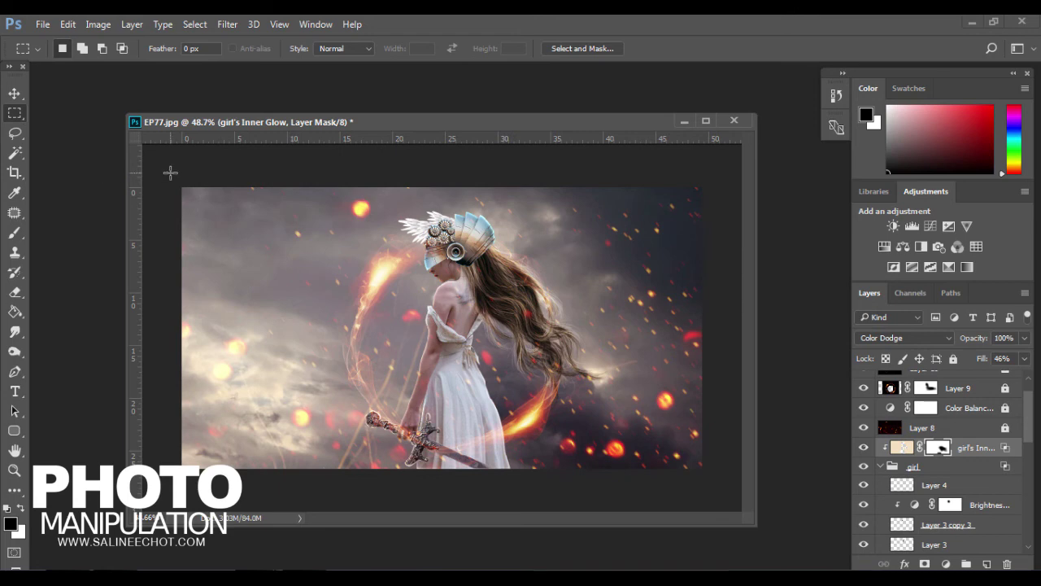
pyautogui.hotkey('ctrl', 'a')
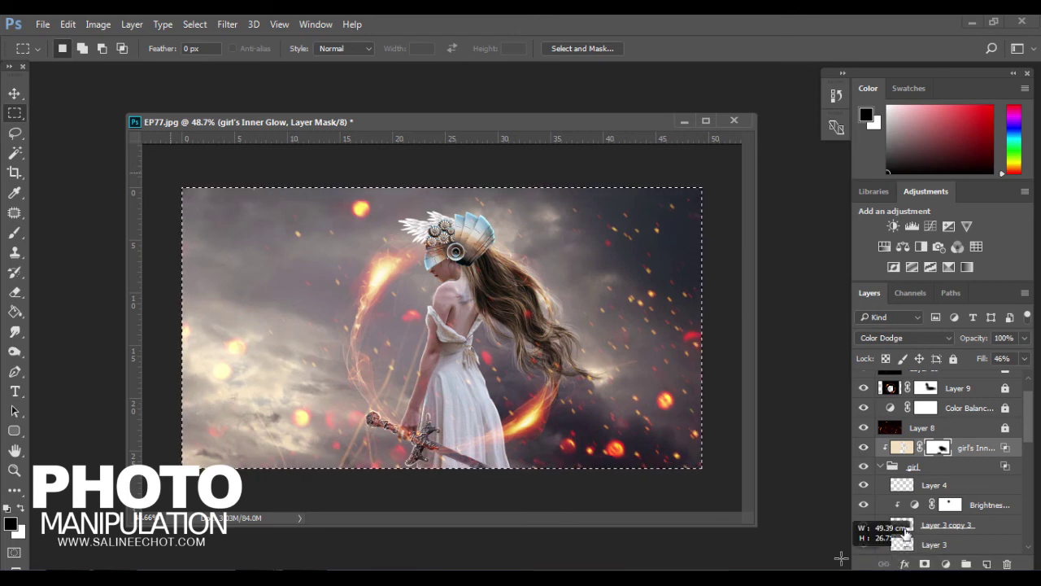
pyautogui.scroll(2, 944, 480)
pyautogui.click(950, 380)
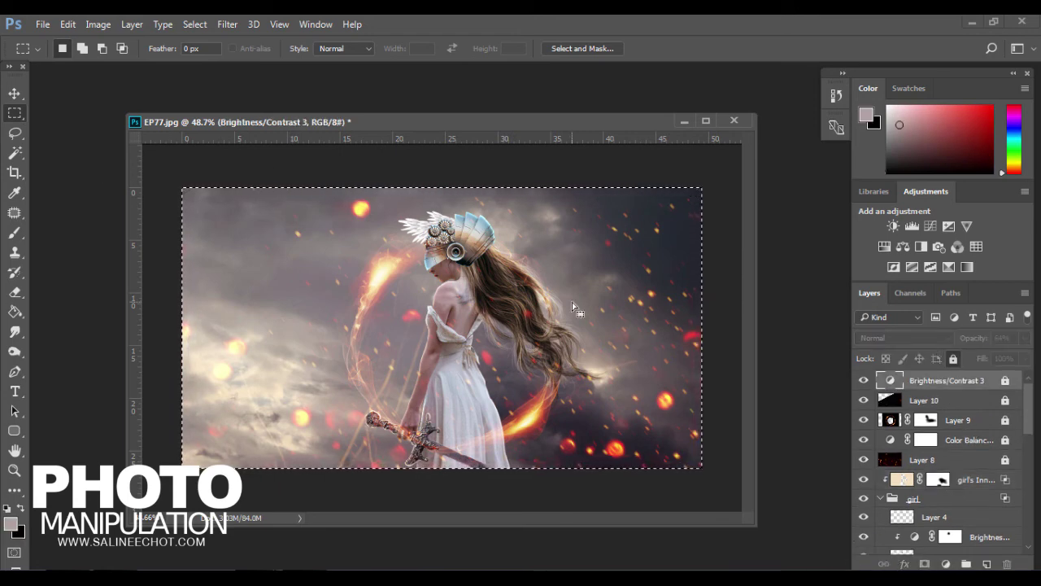
pyautogui.hotkey('ctrl', 'd')
pyautogui.hotkey('ctrl', 'shift', 'alt', 'e')
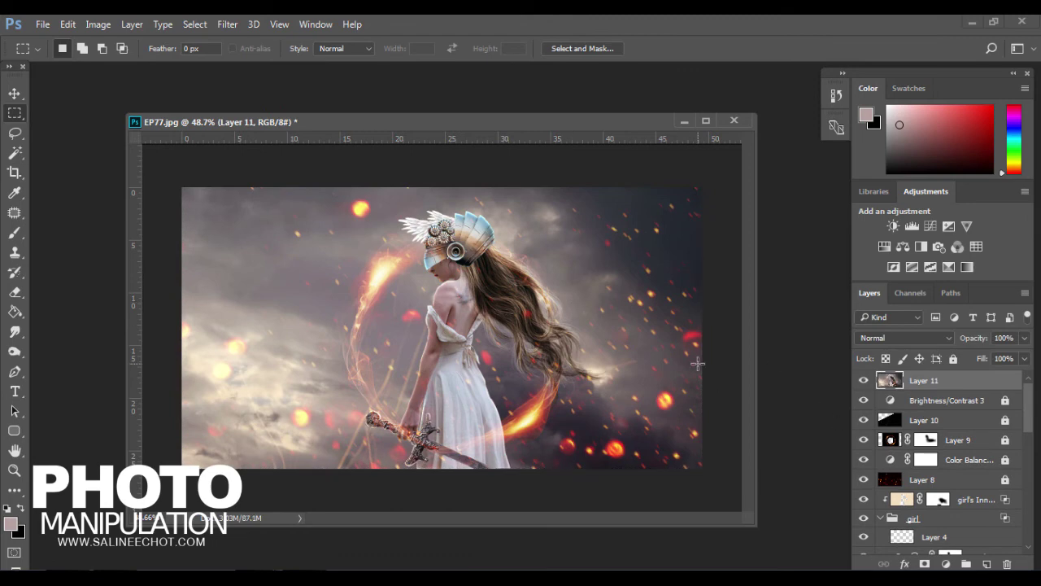
pyautogui.click(228, 24)
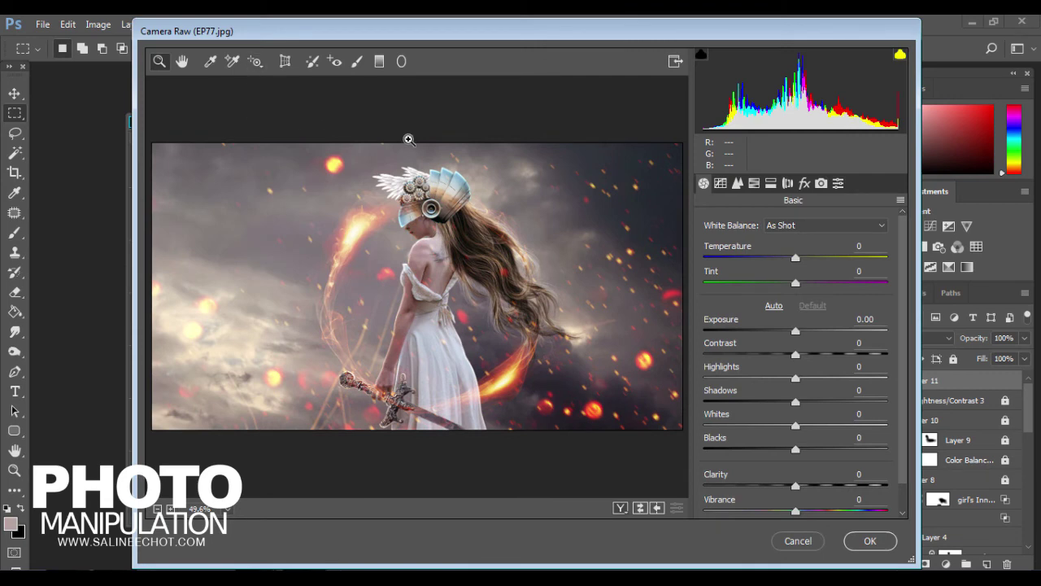
# Step: Draw a Radial Filter oval and position it over the girl's head and body
pyautogui.click(403, 65)
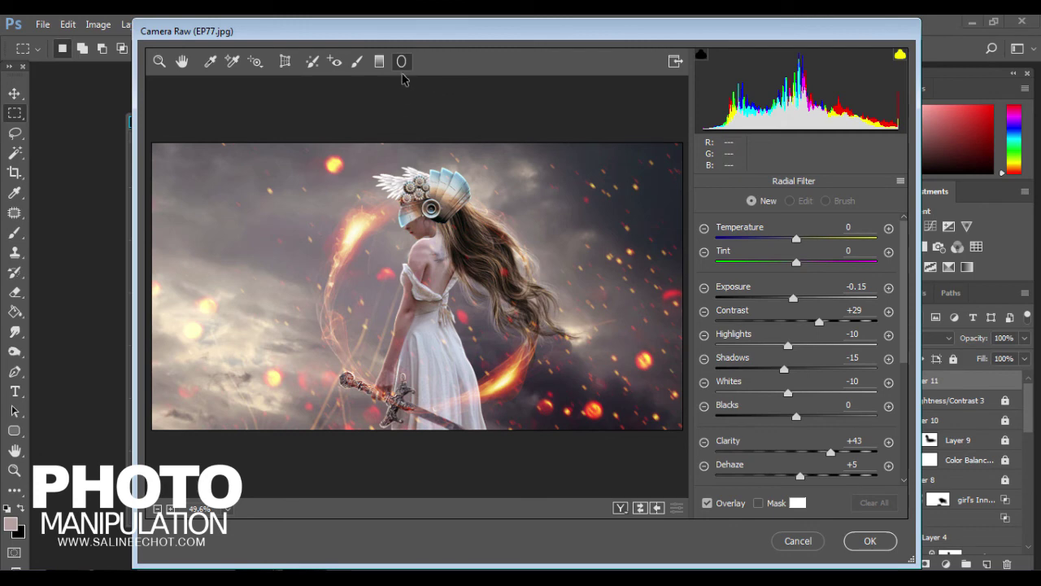
pyautogui.moveTo(417, 182); pyautogui.dragTo(450, 275)
pyautogui.click(404, 87)
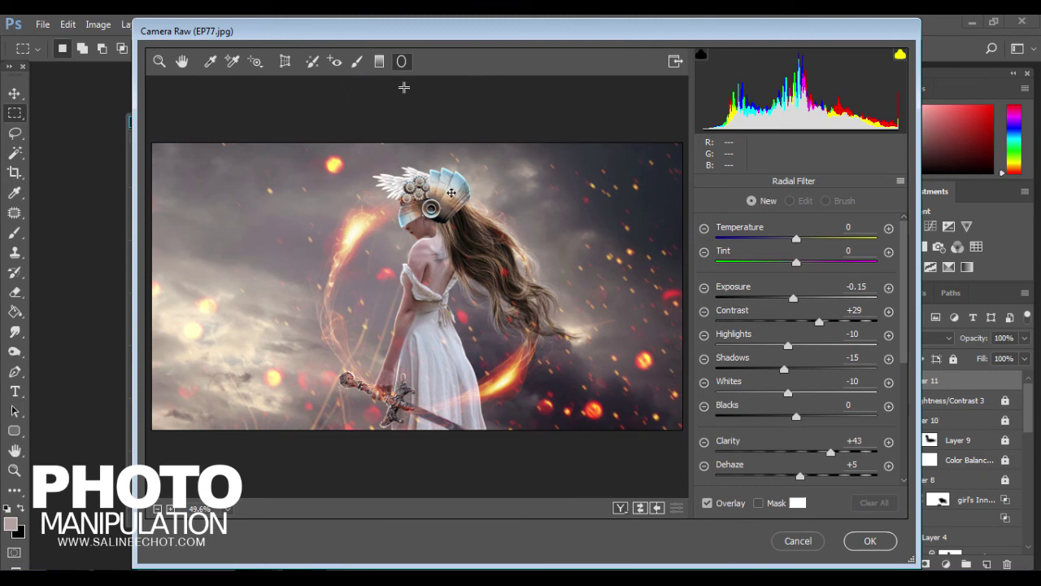
pyautogui.moveTo(416, 182); pyautogui.dragTo(488, 322)
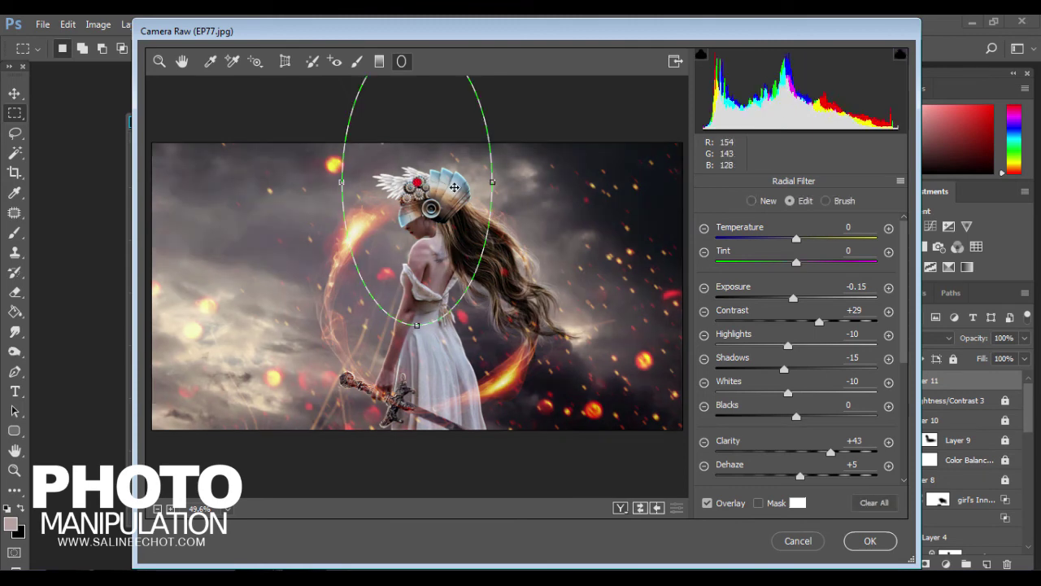
pyautogui.moveTo(454, 187); pyautogui.dragTo(467, 267)
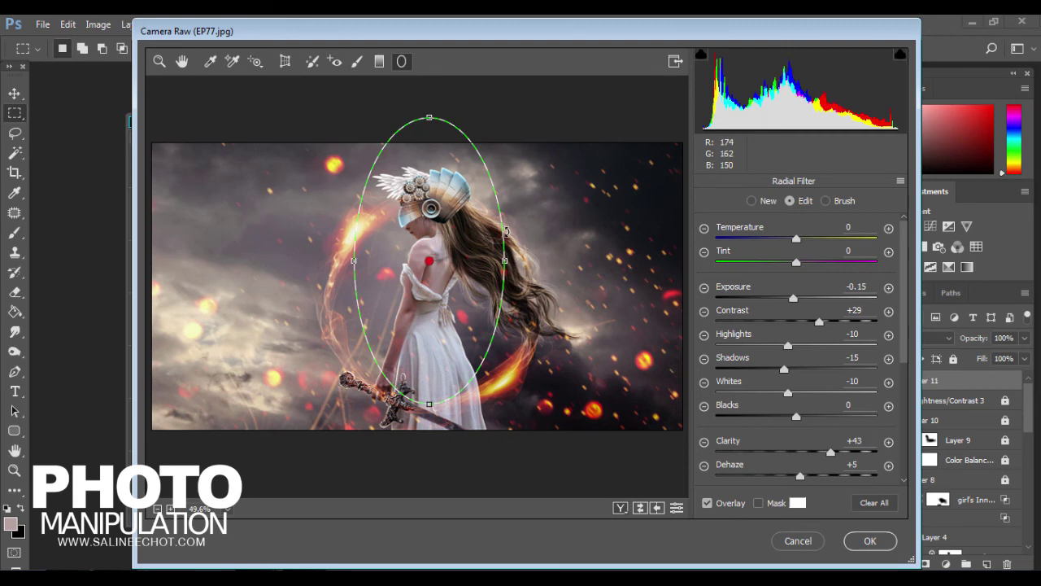
pyautogui.moveTo(506, 232); pyautogui.dragTo(519, 232)
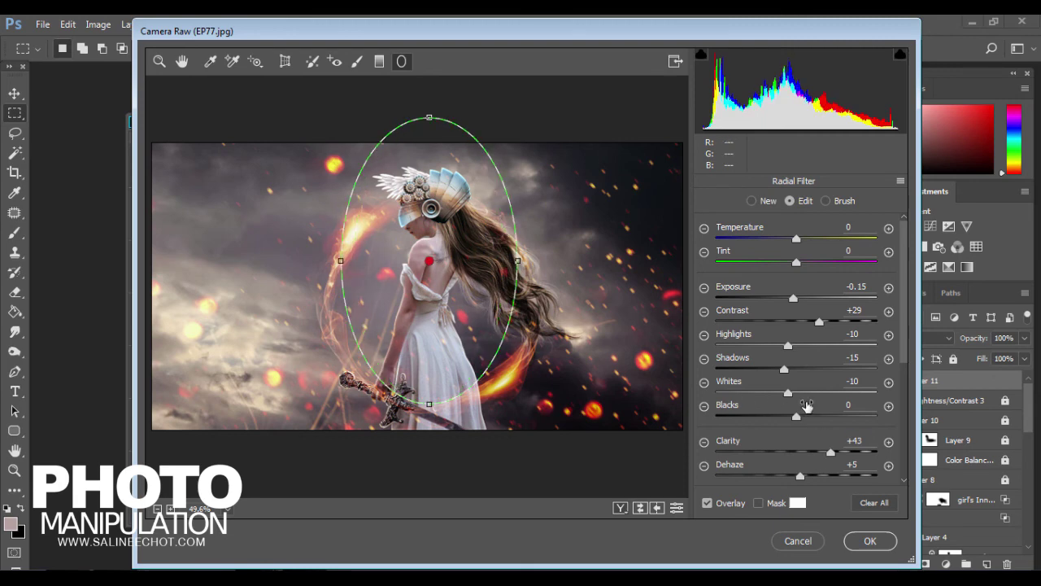
# Step: Set the radial filter to clarity +18, exposure +0.15 and contrast +30
pyautogui.click(820, 452)
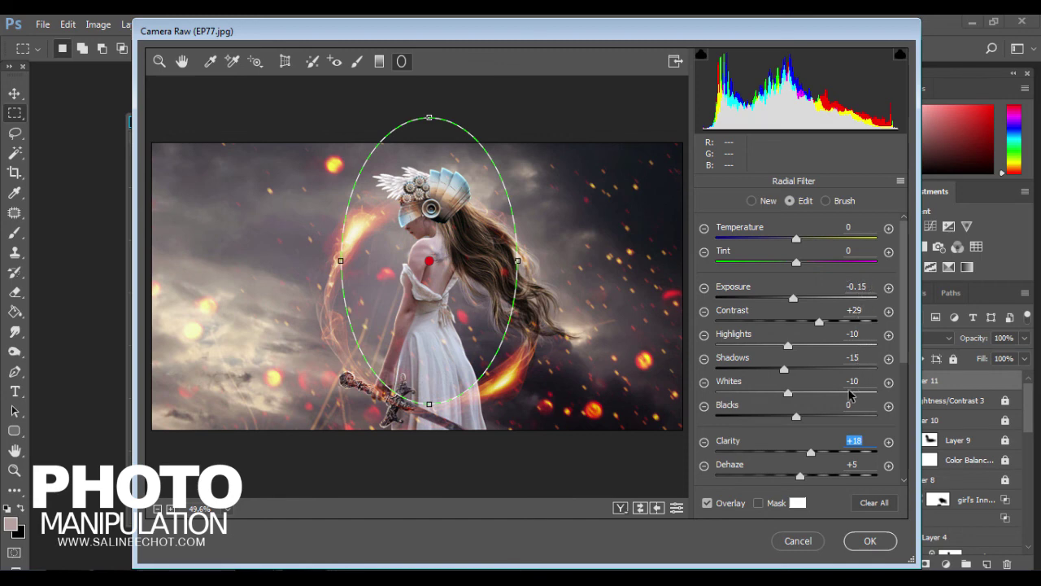
pyautogui.scroll(-1, 850, 394)
pyautogui.scroll(-2, 851, 440)
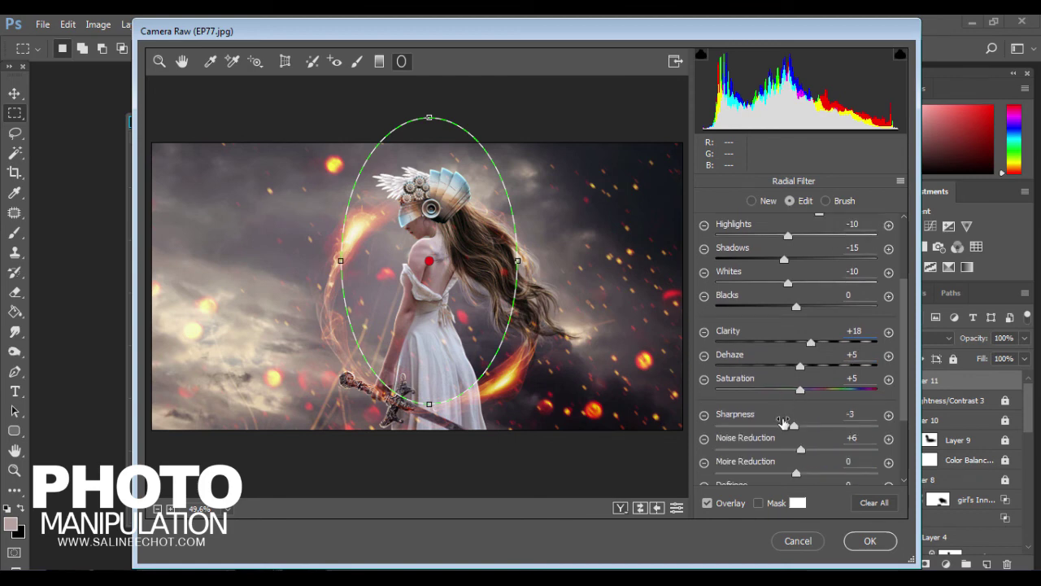
pyautogui.scroll(3, 781, 414)
pyautogui.scroll(-3, 806, 313)
pyautogui.scroll(3, 816, 303)
pyautogui.click(816, 303)
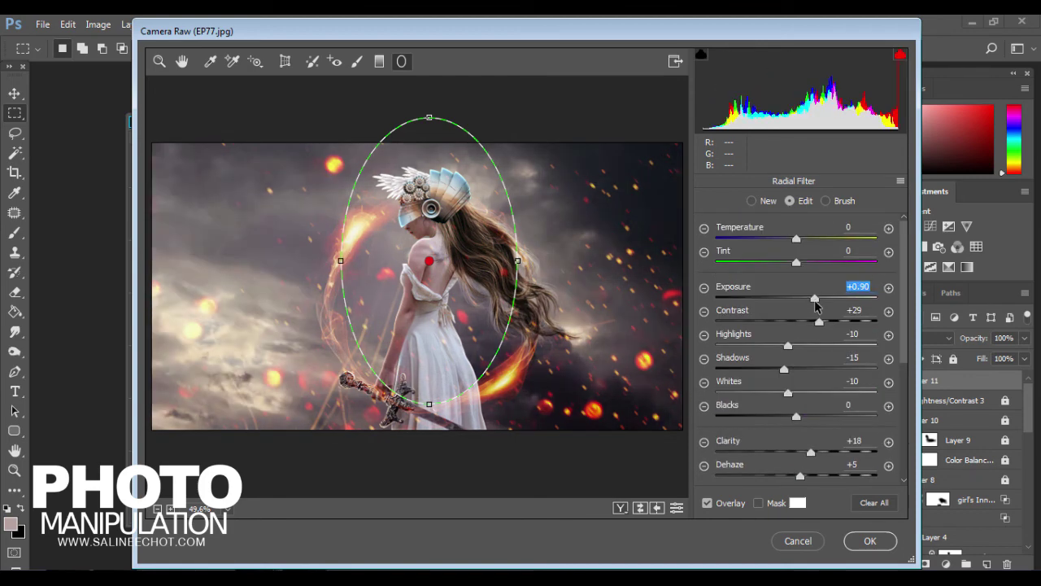
pyautogui.moveTo(816, 302); pyautogui.dragTo(800, 301)
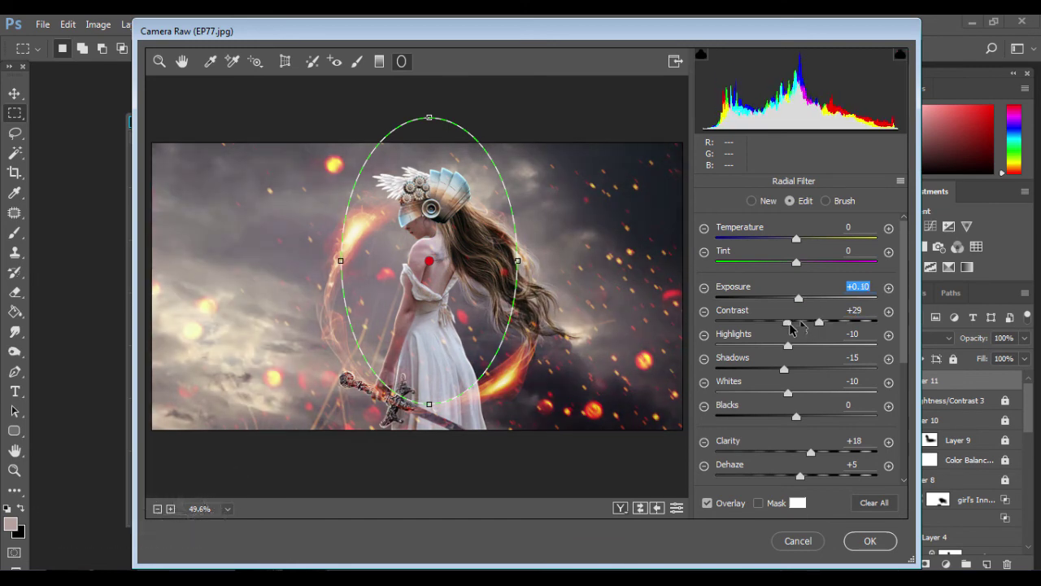
pyautogui.moveTo(819, 323); pyautogui.dragTo(824, 325)
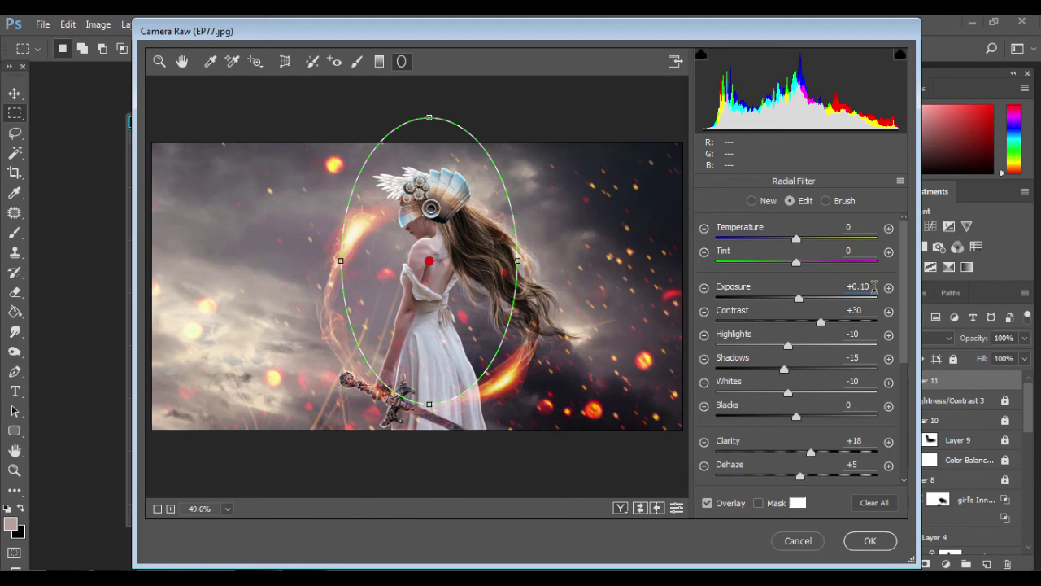
pyautogui.moveTo(874, 286); pyautogui.dragTo(876, 287)
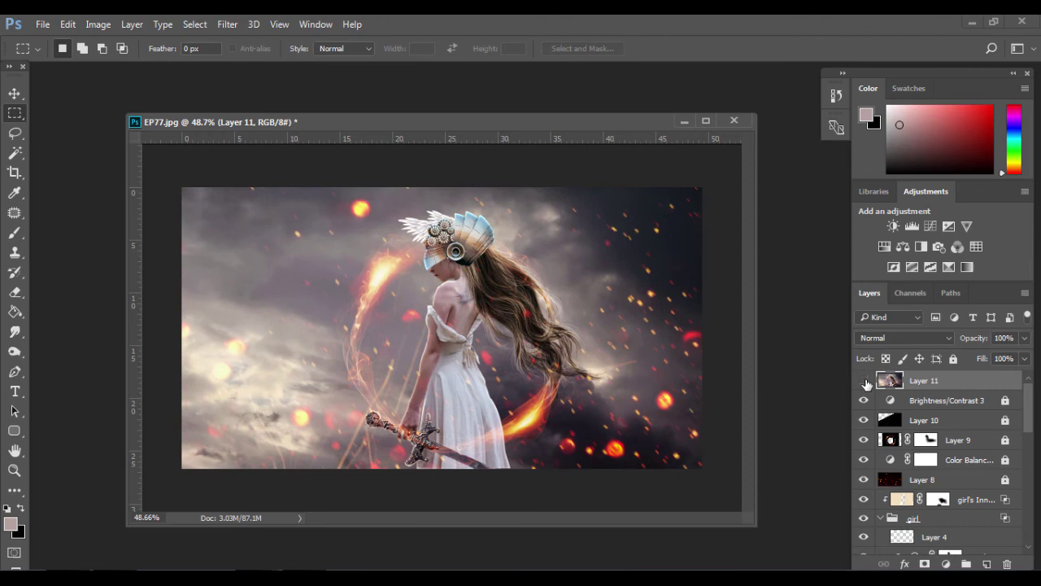
# Step: Toggle Layer 11's visibility to compare the radial light before and after
pyautogui.click(865, 380)
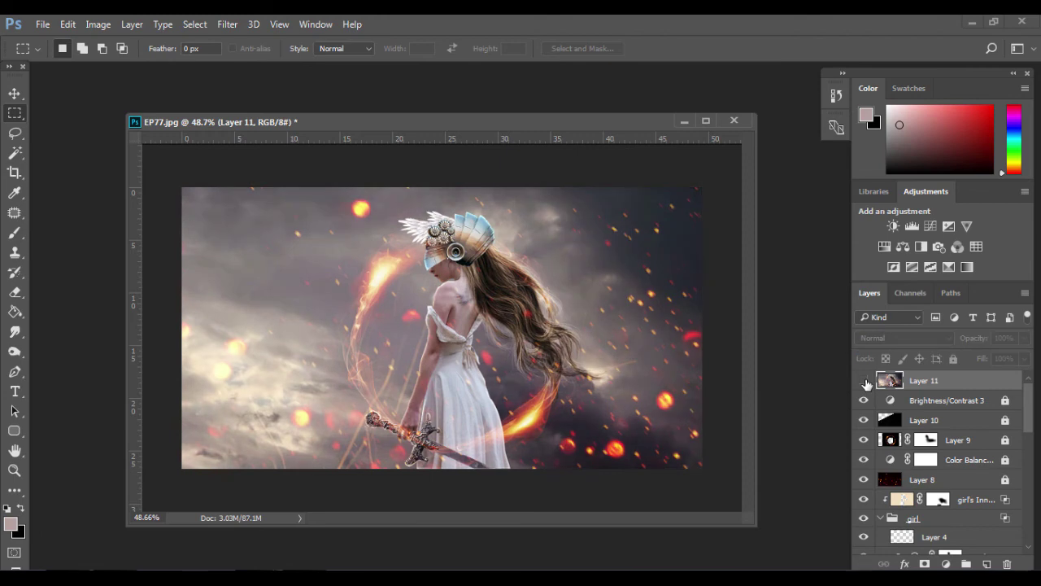
pyautogui.click(864, 381)
pyautogui.click(864, 381)
pyautogui.click(864, 381)
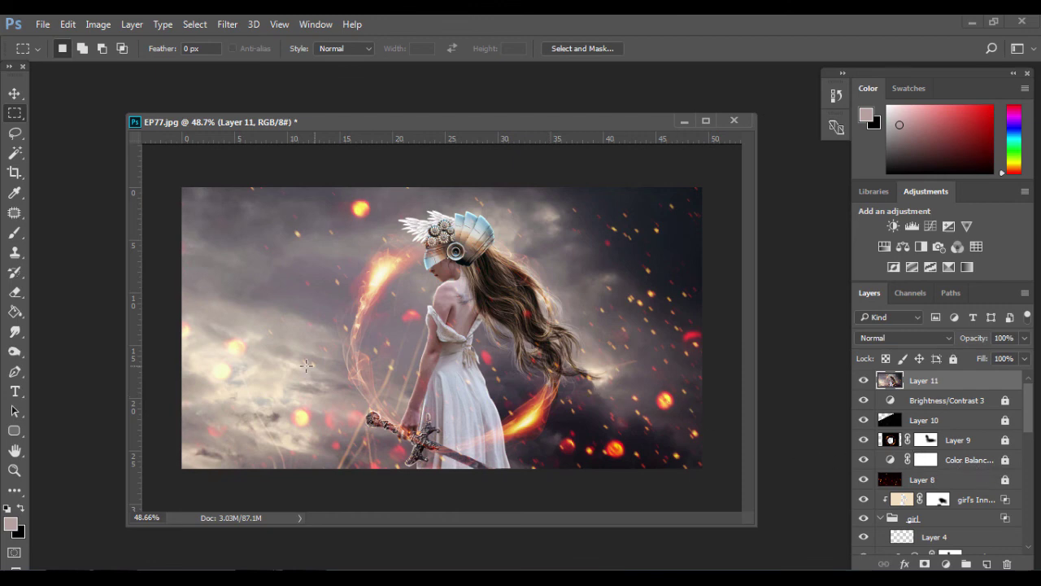
pyautogui.click(864, 380)
# Step: Select Layer 1 at the bottom of the stack and unlock it
pyautogui.scroll(-3, 903, 455)
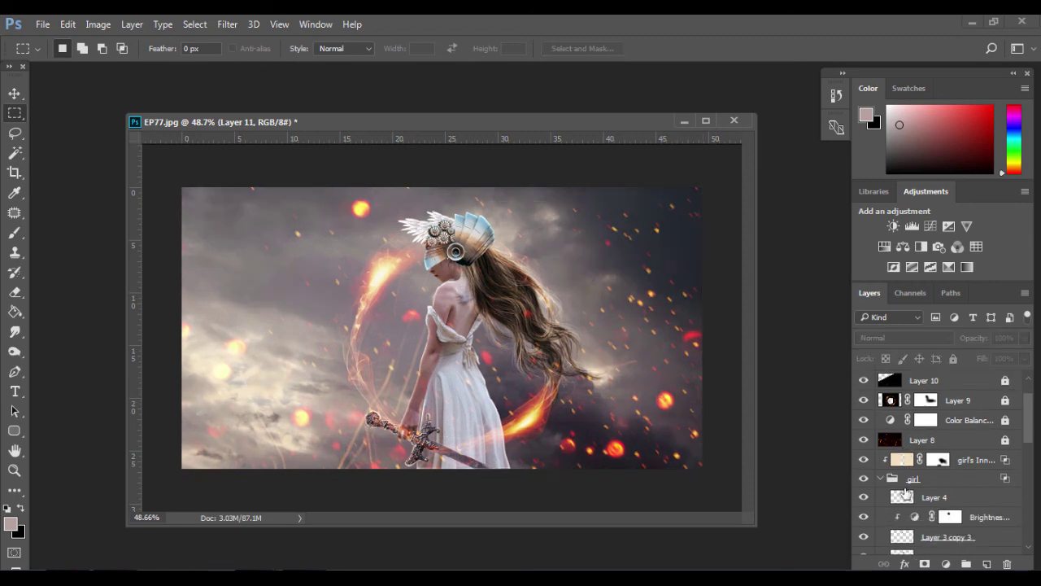
pyautogui.scroll(-5, 904, 472)
pyautogui.scroll(-3, 907, 488)
pyautogui.scroll(-3, 905, 490)
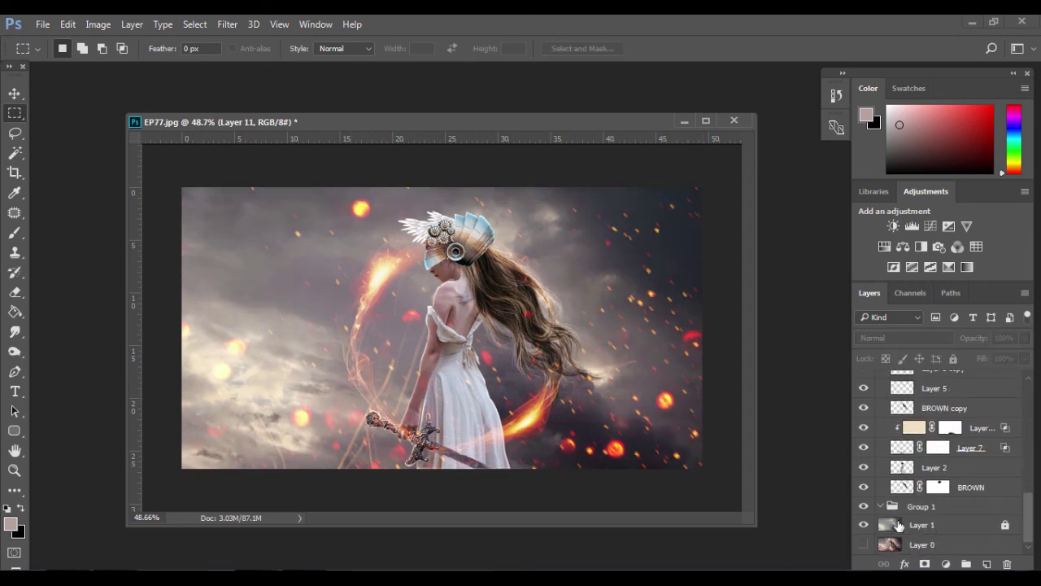
pyautogui.click(898, 525)
pyautogui.click(953, 358)
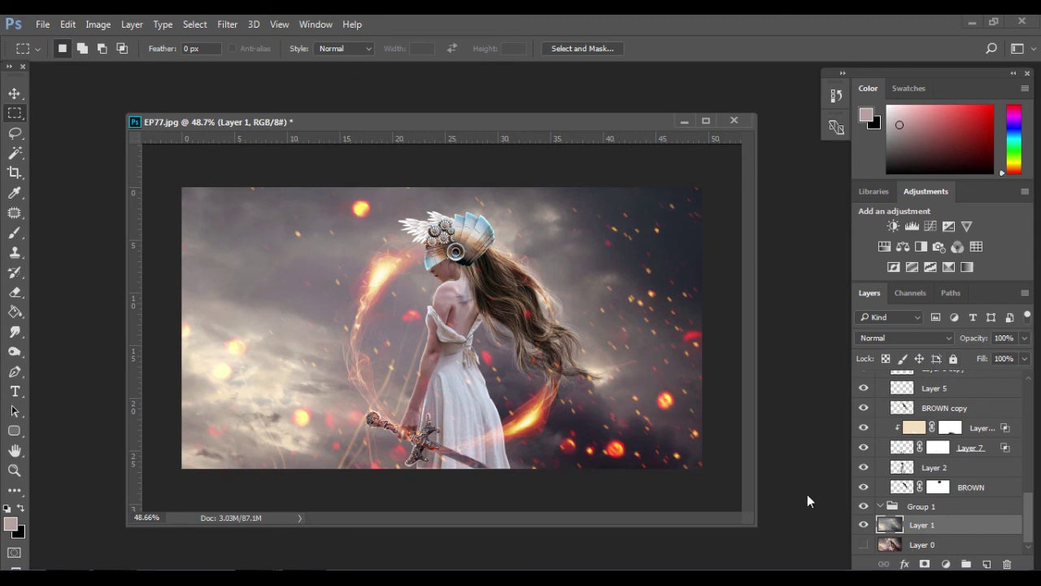
# Step: Apply a 5.8-pixel Gaussian Blur to Layer 1
pyautogui.click(228, 24)
pyautogui.moveTo(240, 293)
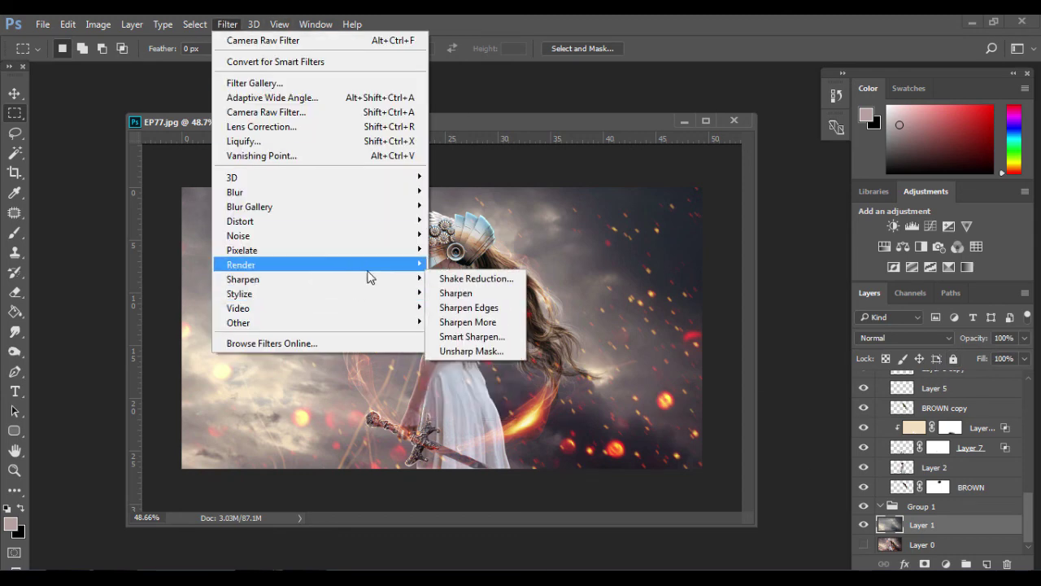
pyautogui.moveTo(236, 192)
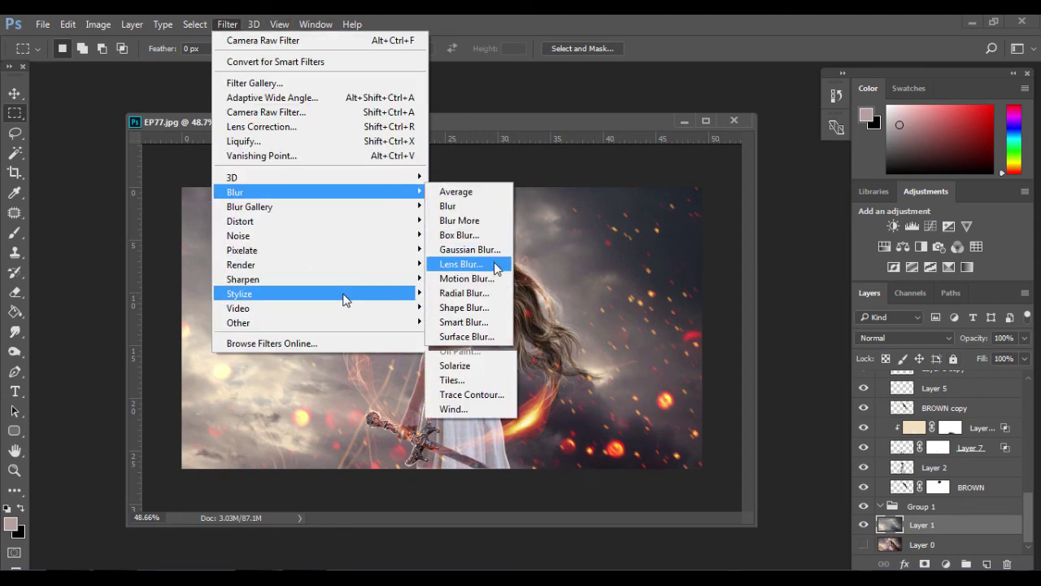
pyautogui.click(472, 249)
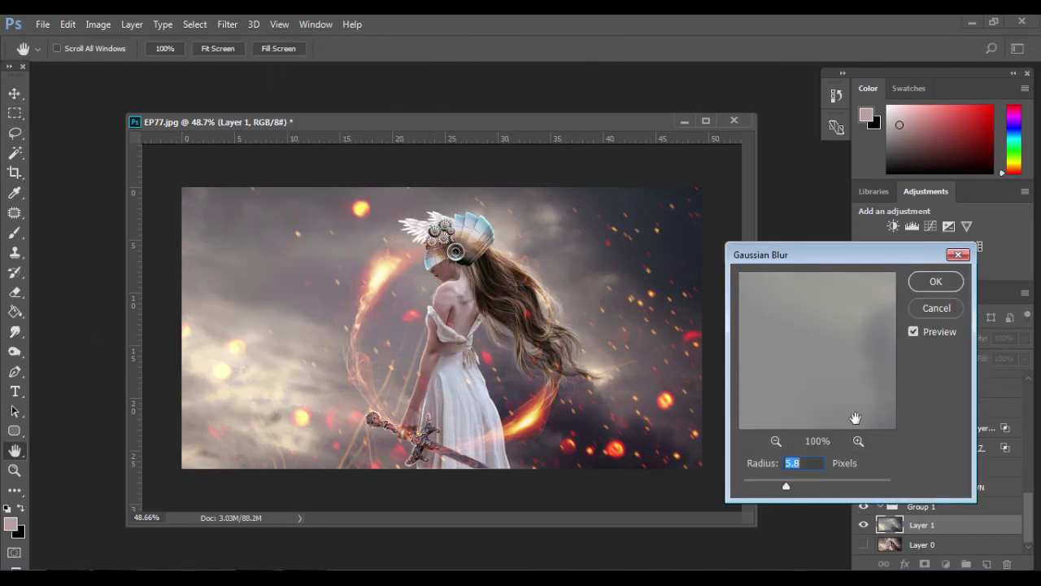
pyautogui.click(934, 283)
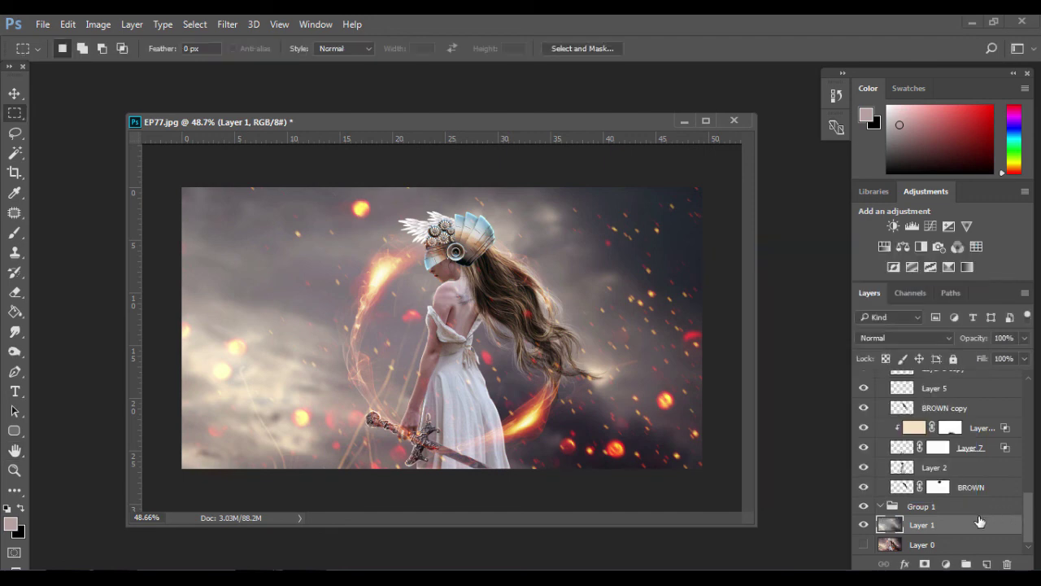
pyautogui.scroll(3, 968, 525)
pyautogui.scroll(3, 952, 529)
pyautogui.scroll(3, 936, 513)
pyautogui.scroll(3, 911, 472)
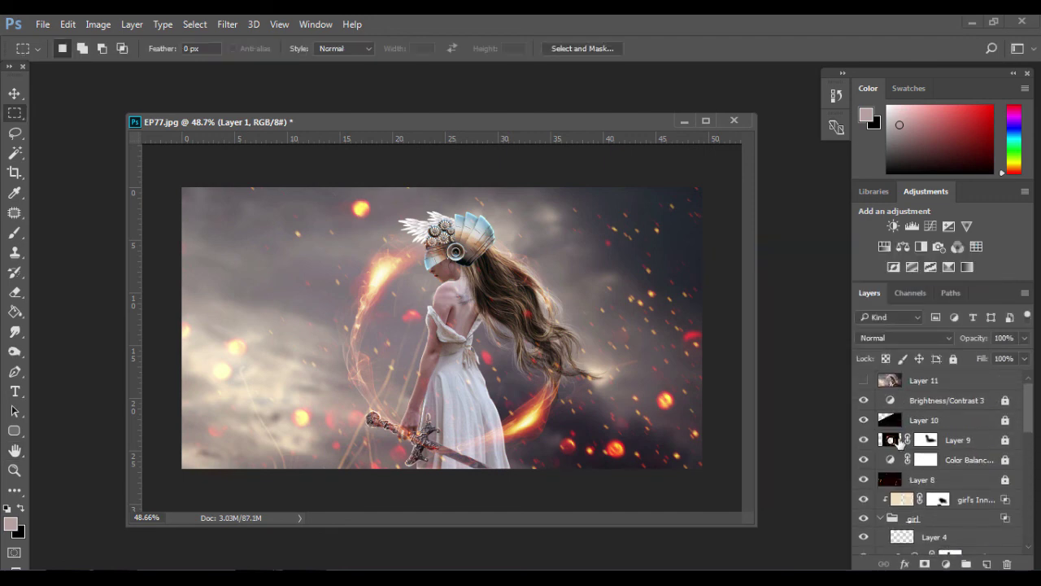
# Step: Toggle Layer 11 to compare the blurred-sky result
pyautogui.click(865, 376)
pyautogui.click(865, 377)
pyautogui.click(865, 377)
pyautogui.scroll(-2, 924, 488)
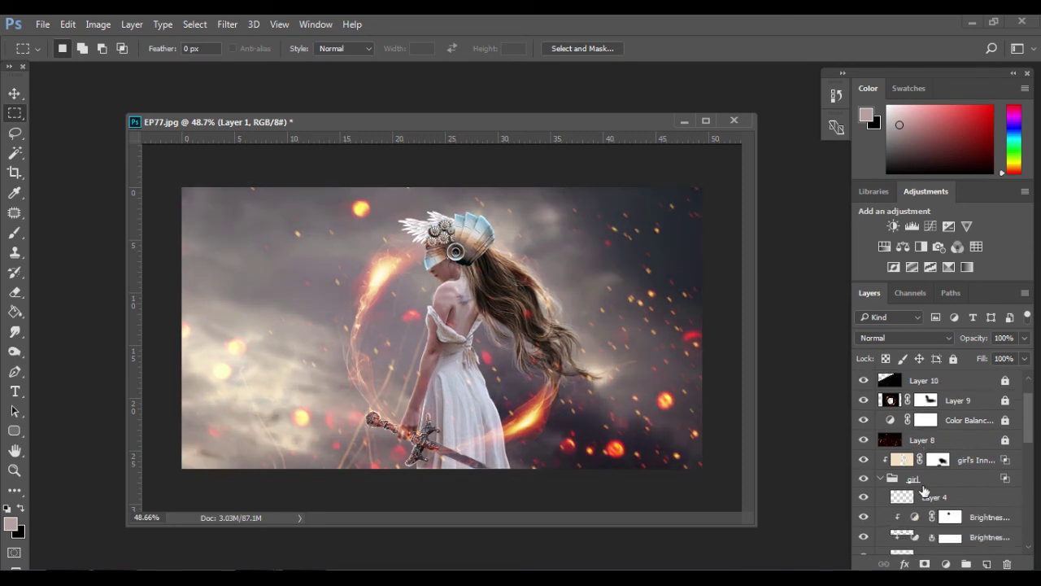
pyautogui.scroll(-3, 925, 488)
pyautogui.scroll(-3, 924, 493)
pyautogui.scroll(-3, 903, 537)
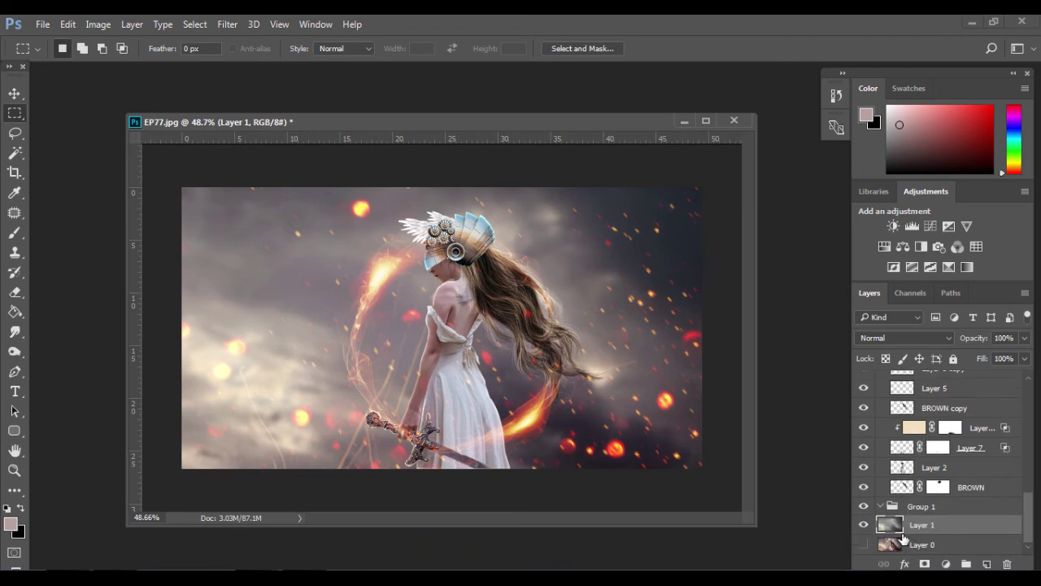
# Step: Select the whole image, try a copy-merged paste, then undo it
pyautogui.moveTo(180, 163); pyautogui.dragTo(795, 527)
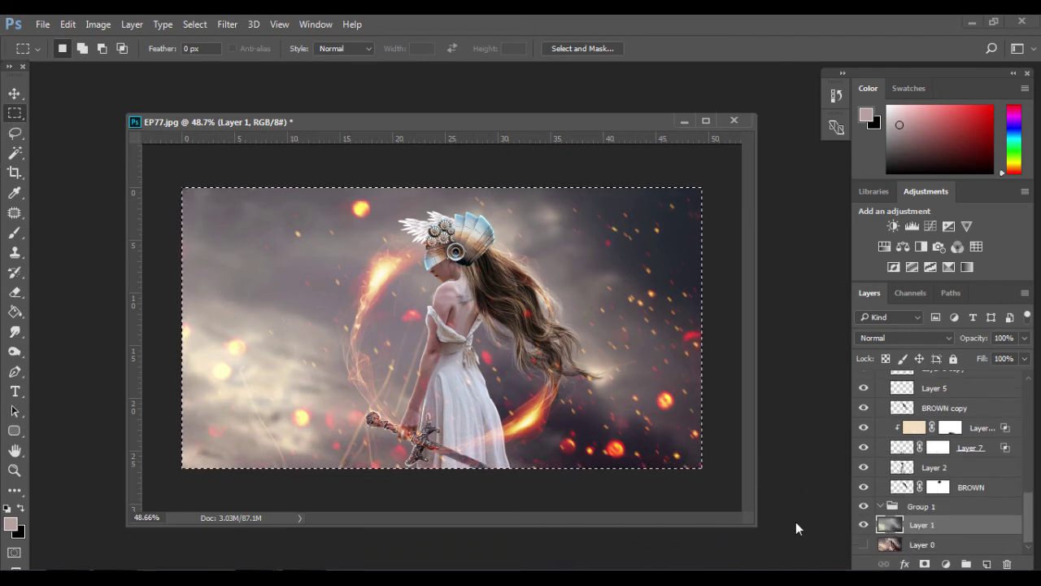
pyautogui.hotkey('ctrl', 'shift', 'c')
pyautogui.hotkey('ctrl', 'v')
pyautogui.hotkey('ctrl', 'z')
pyautogui.hotkey('ctrl', 'z')
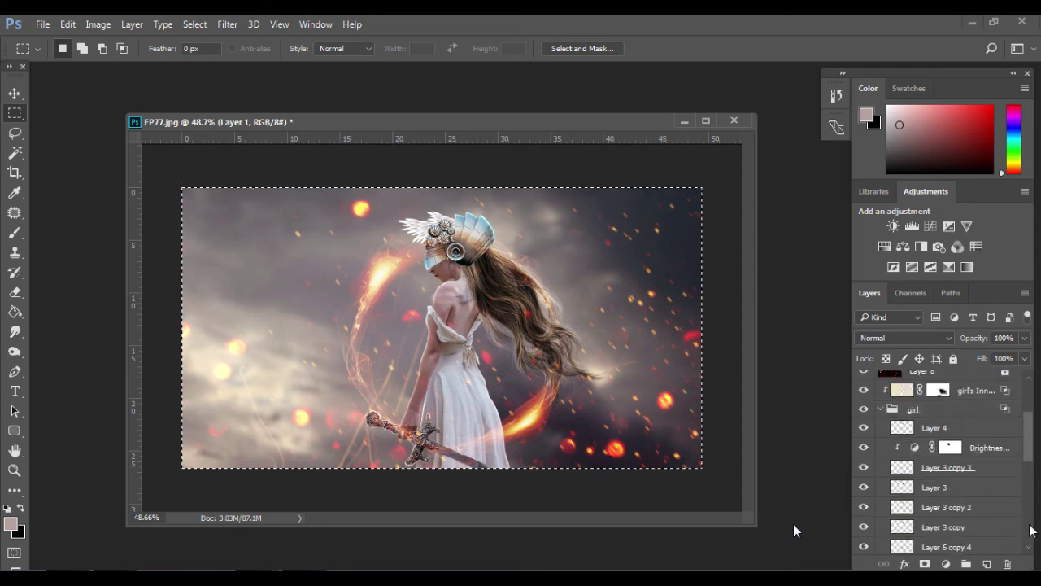
pyautogui.hotkey('ctrl', 'z')
# Step: With Layer 11 selected, stamp all visible layers into a new Layer 12 and deselect
pyautogui.hotkey('ctrl', 'alt', 'z')
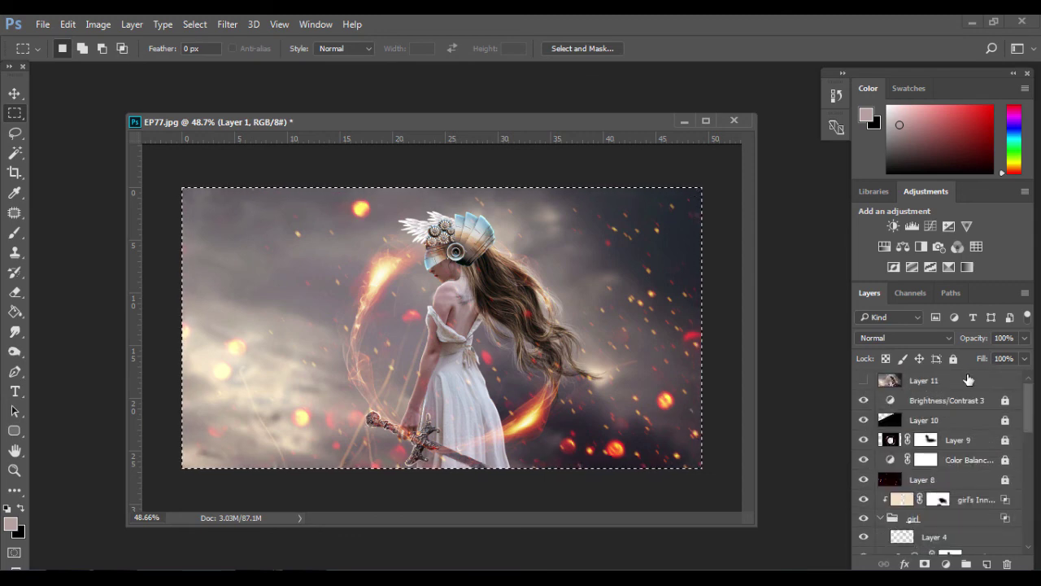
pyautogui.click(967, 374)
pyautogui.hotkey('ctrl', 'shift', 'alt', 'e')
pyautogui.hotkey('ctrl', 'd')
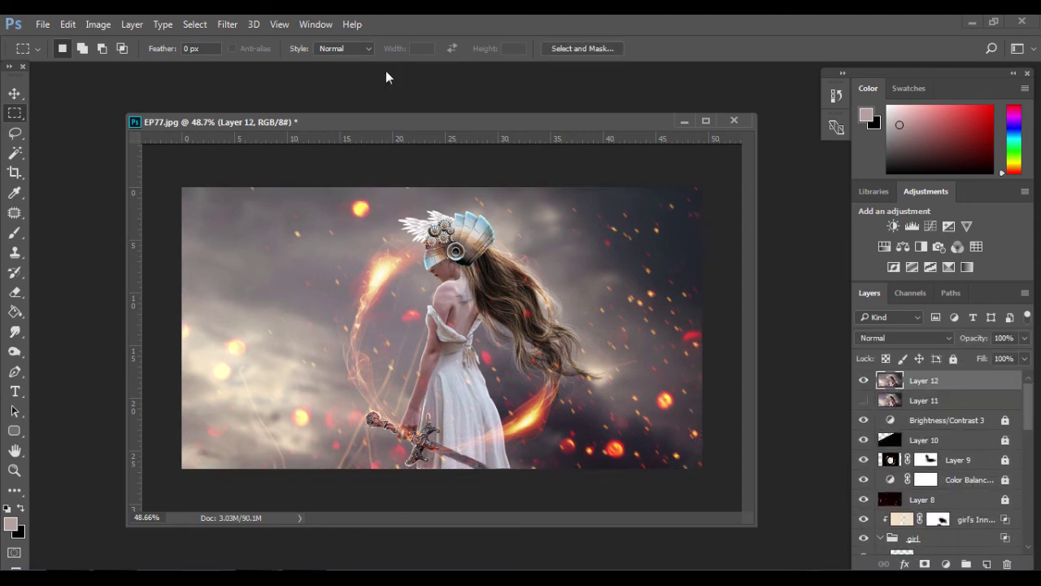
# Step: Run Camera Raw on Layer 12, shift the radial light down over the girl's face, and apply
pyautogui.click(222, 25)
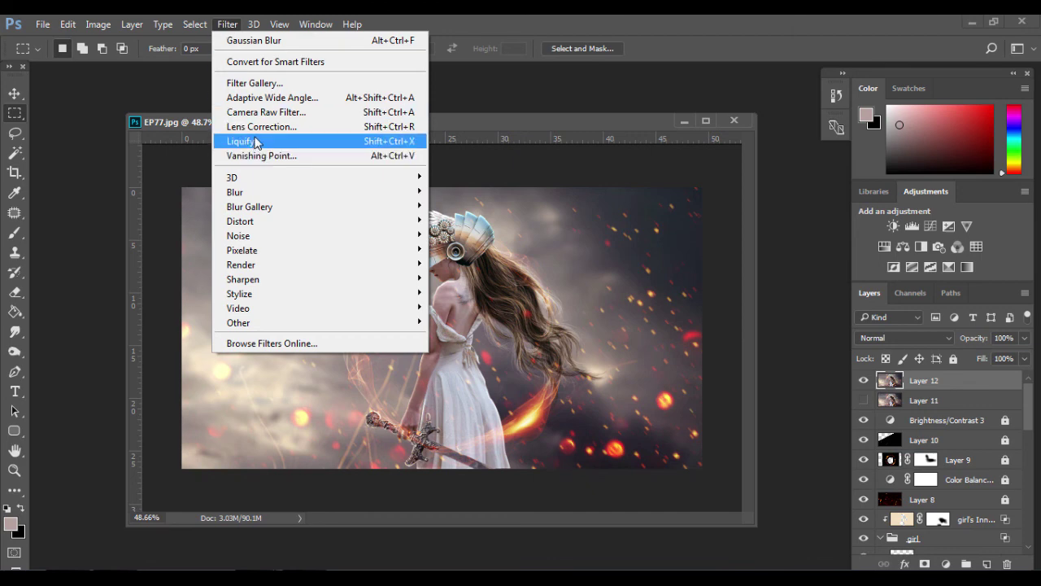
pyautogui.click(265, 113)
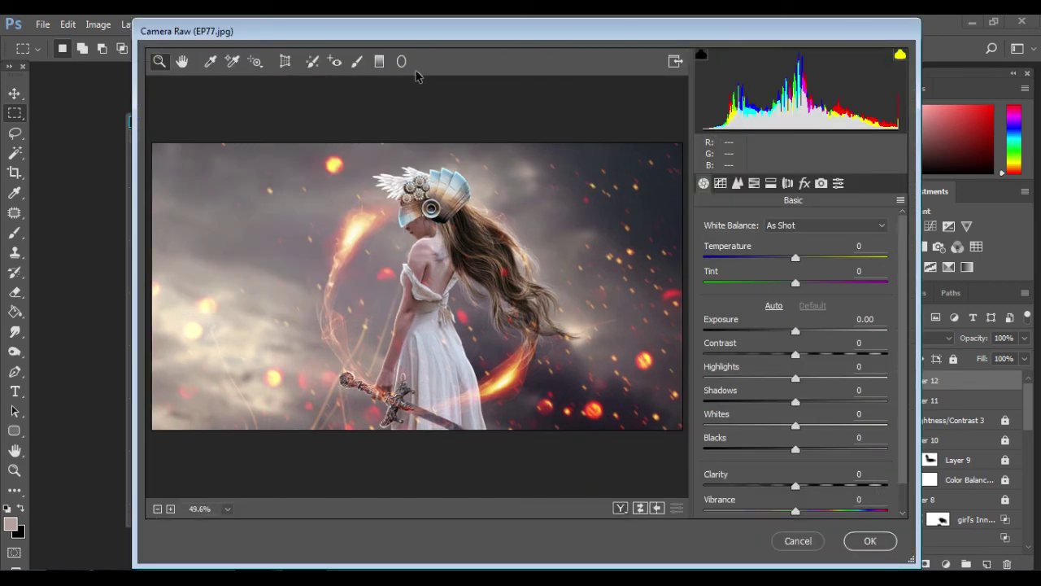
pyautogui.click(403, 63)
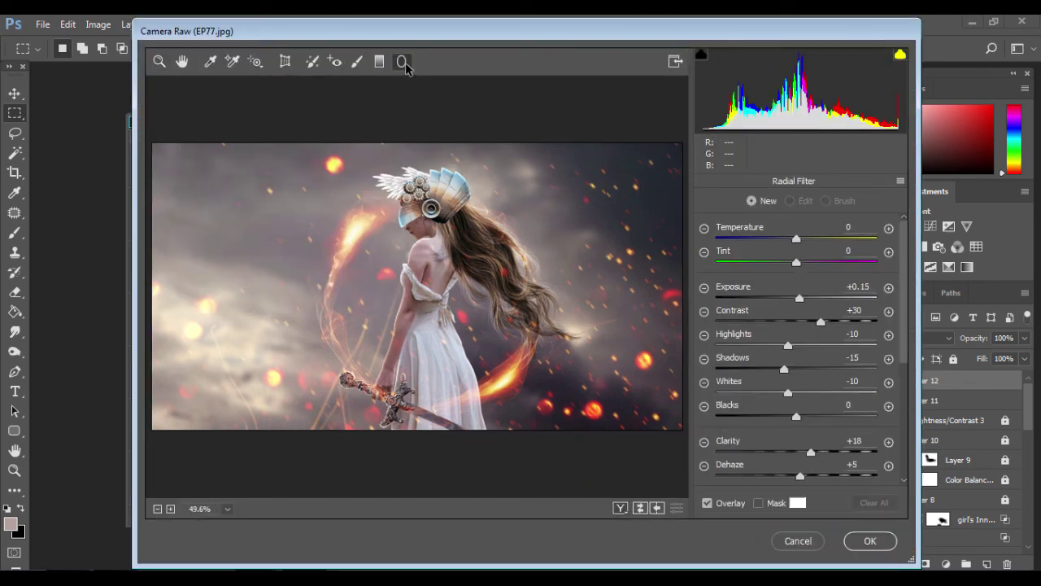
pyautogui.press('z')
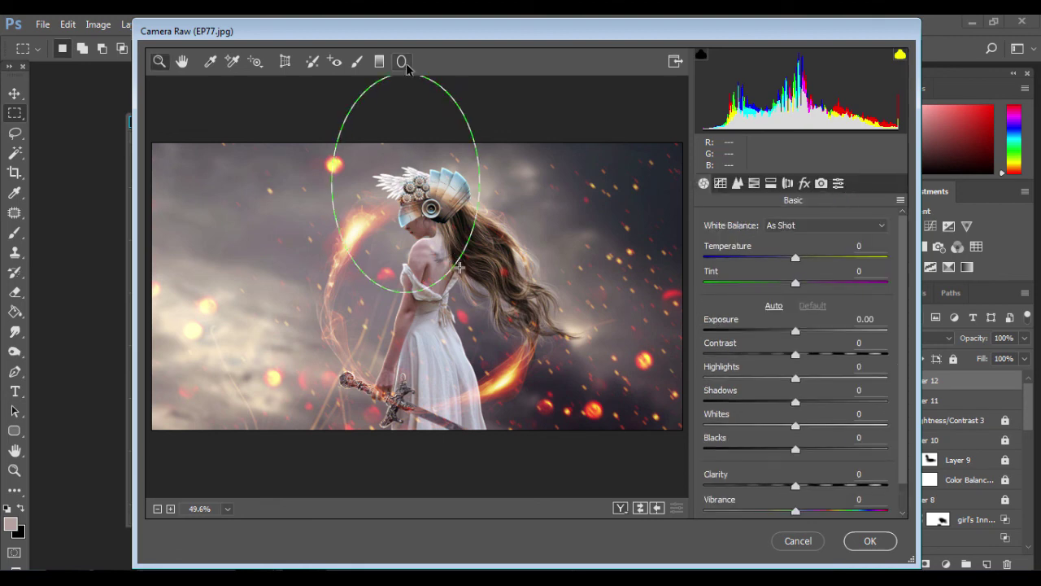
pyautogui.click(402, 63)
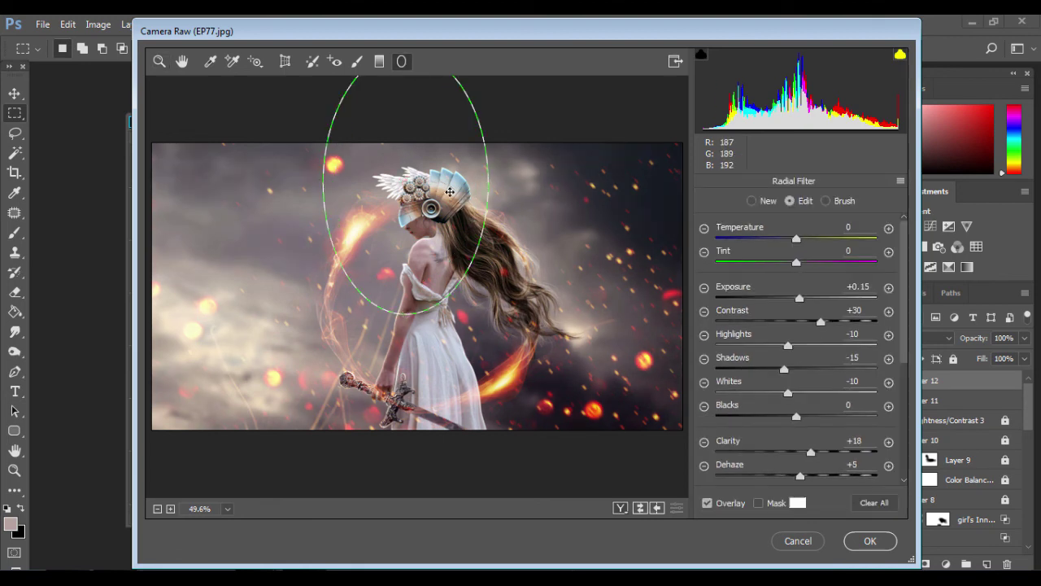
pyautogui.click(455, 199)
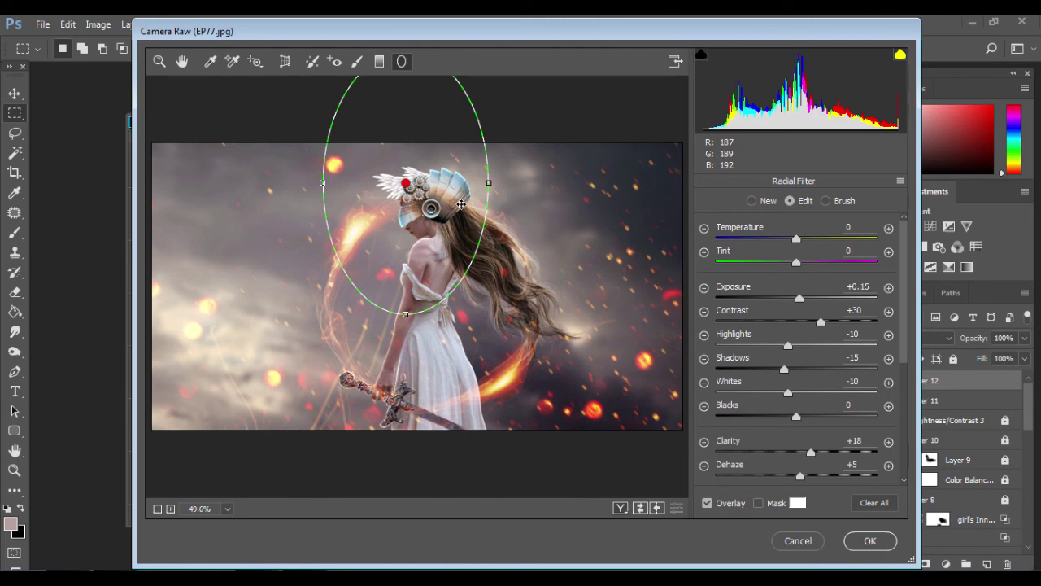
pyautogui.moveTo(461, 205); pyautogui.dragTo(472, 224)
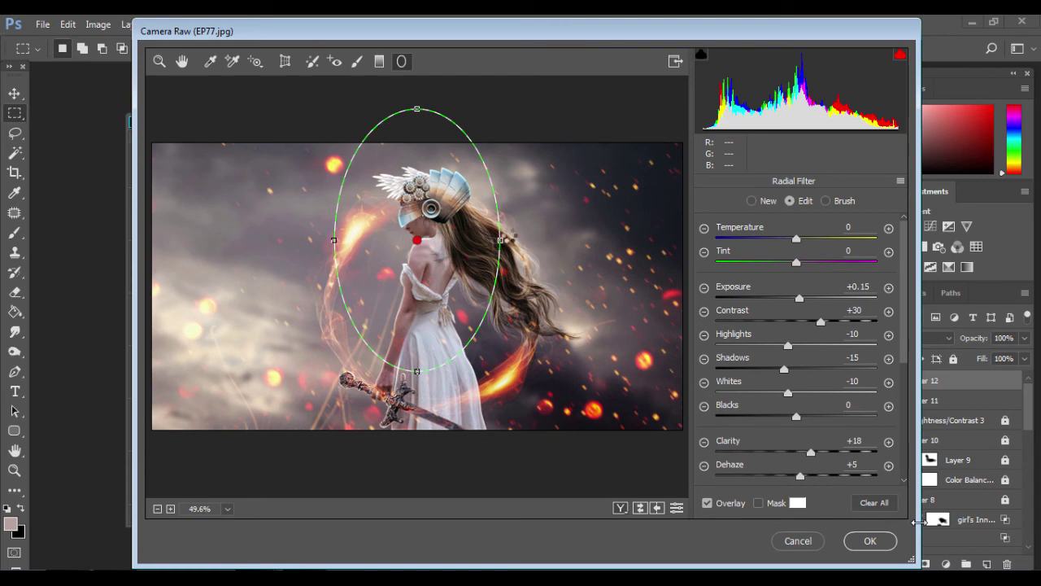
pyautogui.click(870, 540)
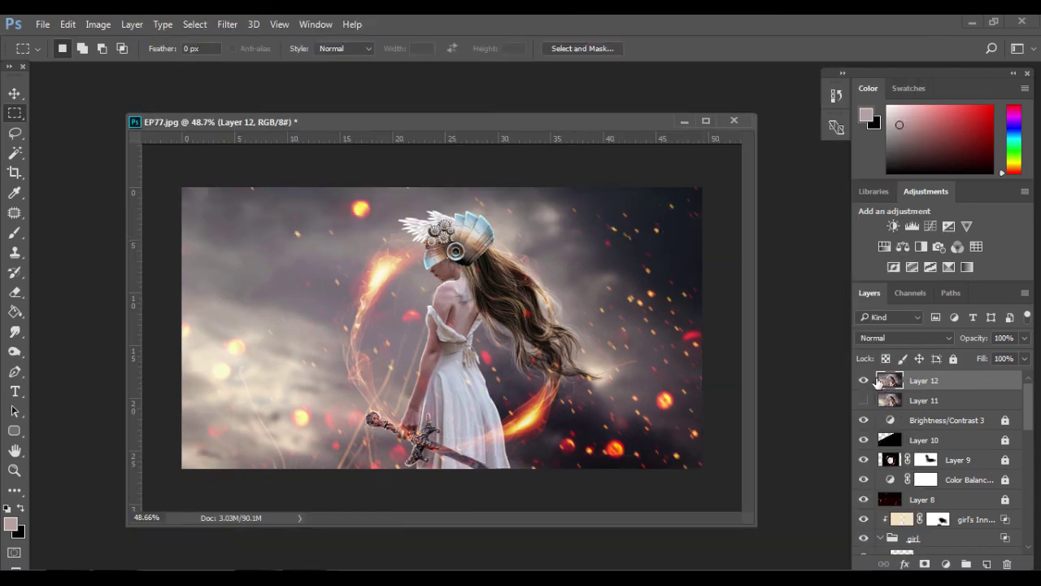
pyautogui.click(867, 381)
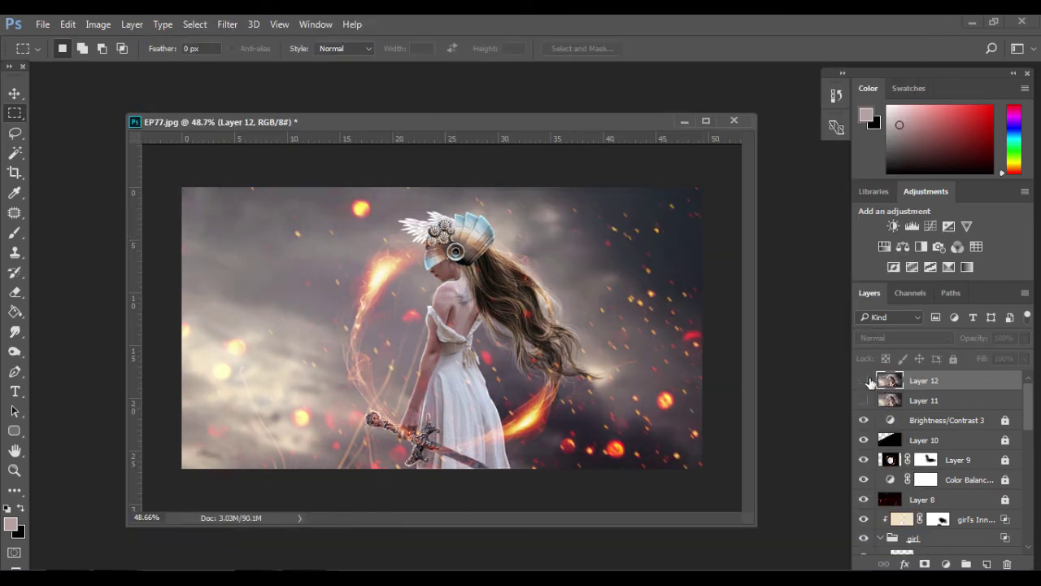
# Step: In Opera's EP77 salineechot.com post, open the author's Facebook page in a new tab
pyautogui.click(867, 381)
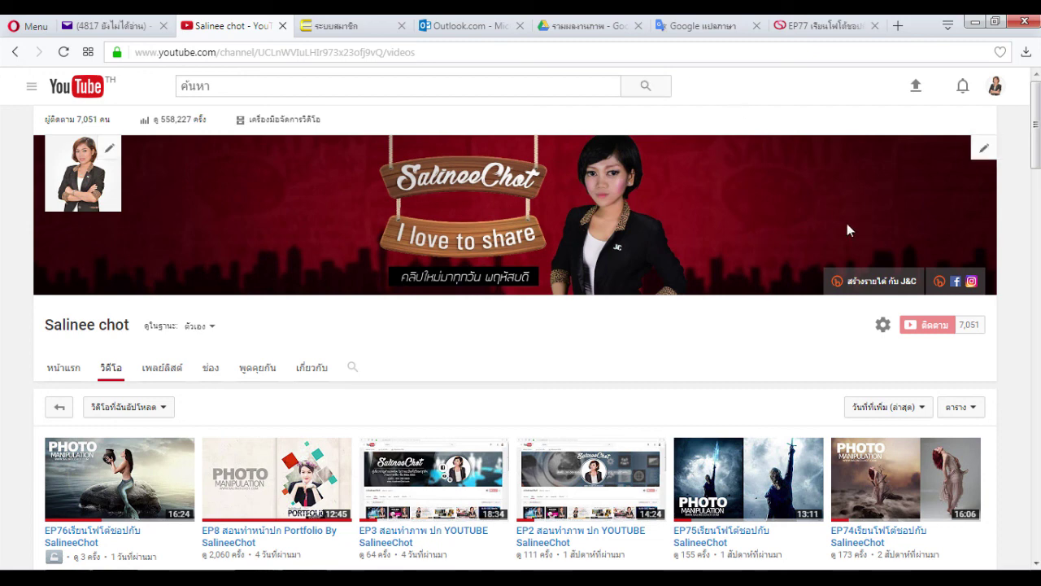
pyautogui.click(817, 32)
pyautogui.scroll(-1, 779, 233)
pyautogui.scroll(-4, 778, 232)
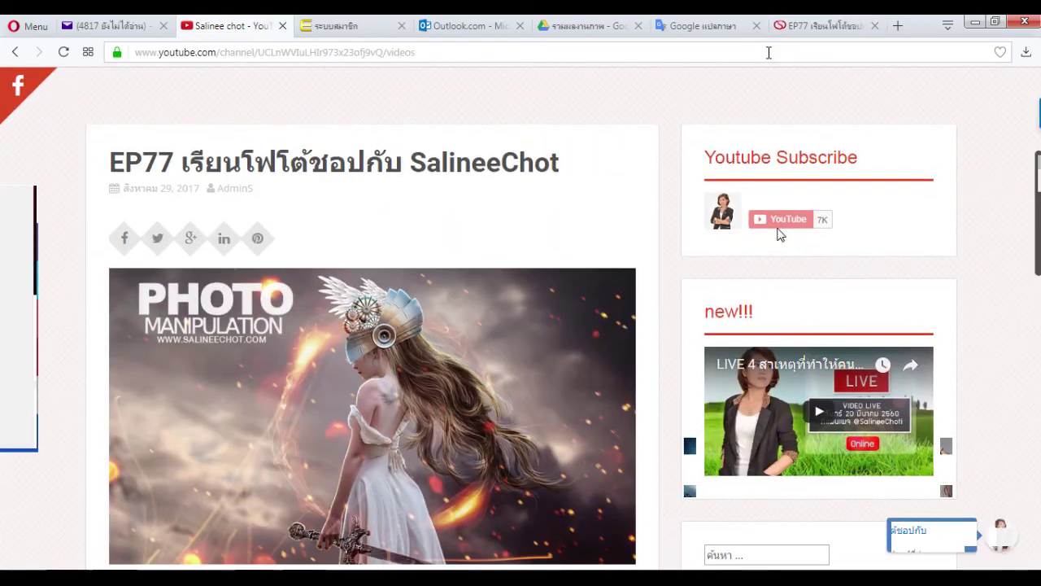
pyautogui.scroll(-4, 779, 233)
pyautogui.scroll(-3, 779, 234)
pyautogui.scroll(-3, 778, 234)
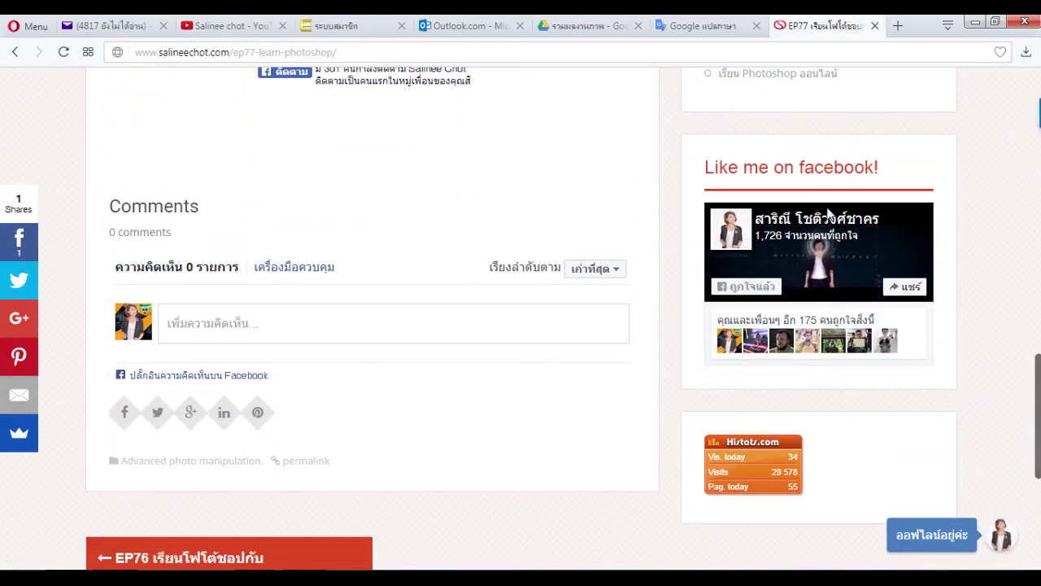
pyautogui.click(778, 234)
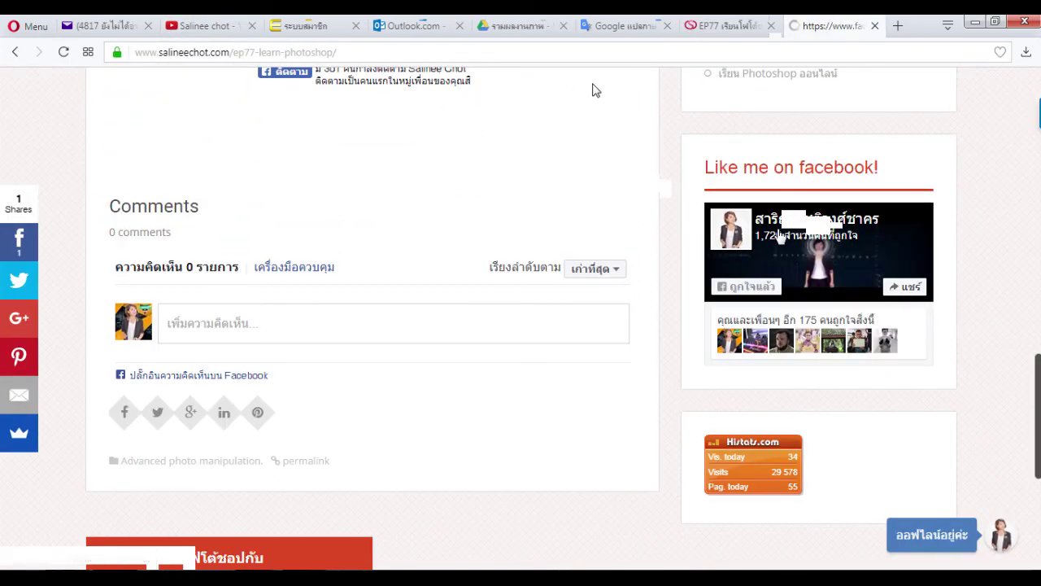